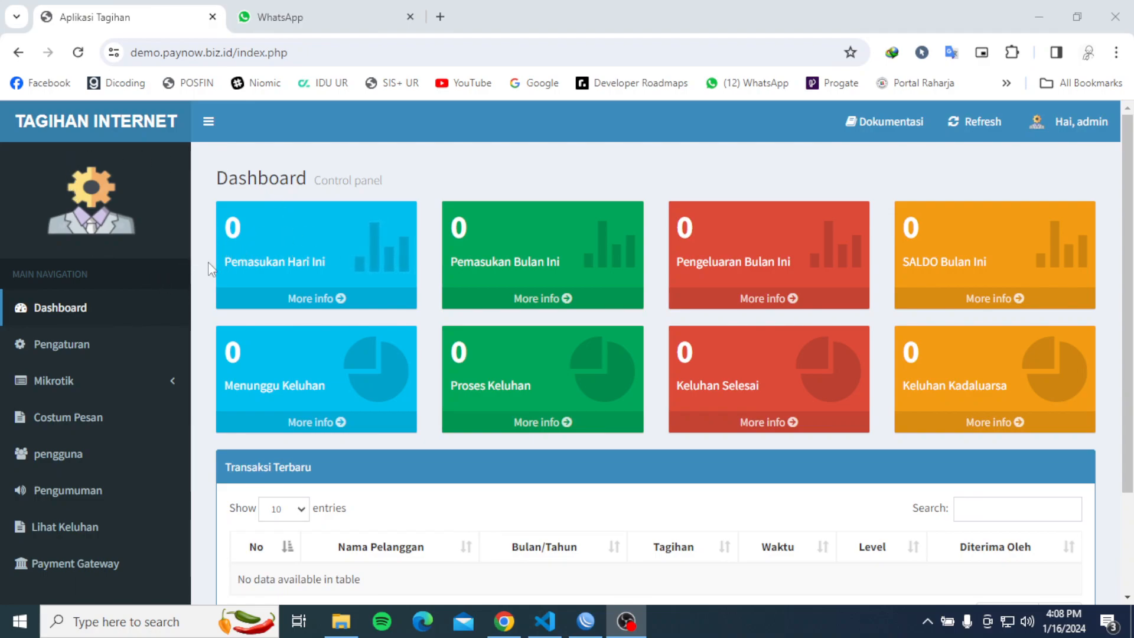
Review the dashboard's Transaksi Terbaru table and highlight its heading.
{"action": "scroll", "coordinate": [198, 315], "scroll_direction": "down", "scroll_amount": 1}
{"action": "scroll", "coordinate": [200, 317], "scroll_direction": "down", "scroll_amount": 3}
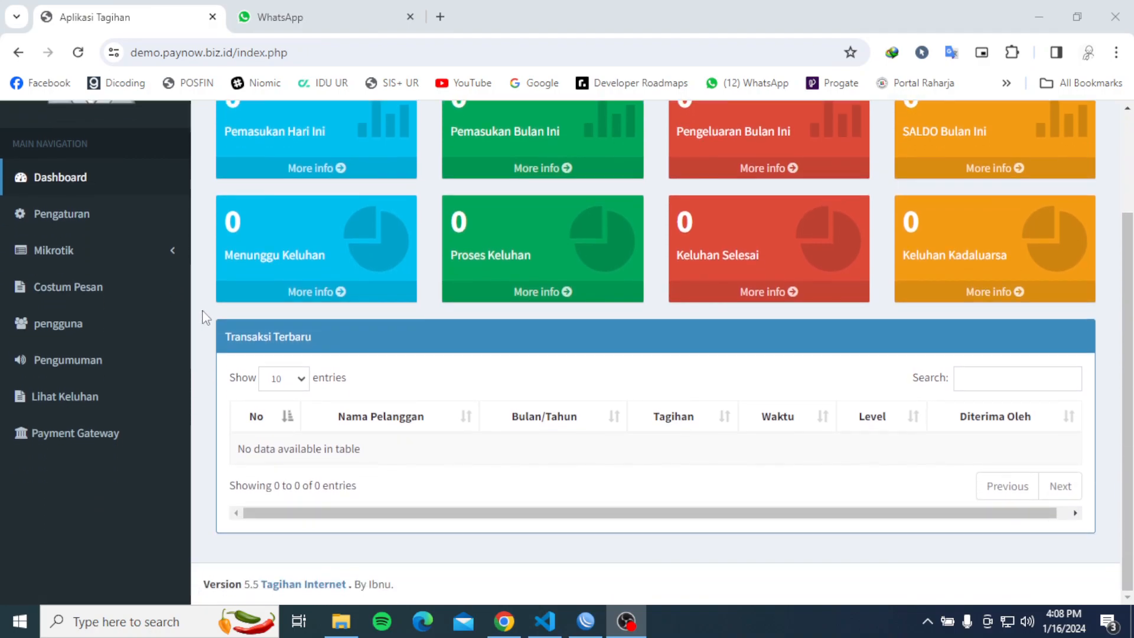
{"action": "scroll", "coordinate": [202, 316], "scroll_direction": "up", "scroll_amount": 4}
{"action": "left_click_drag", "start_coordinate": [324, 474], "coordinate": [225, 467]}
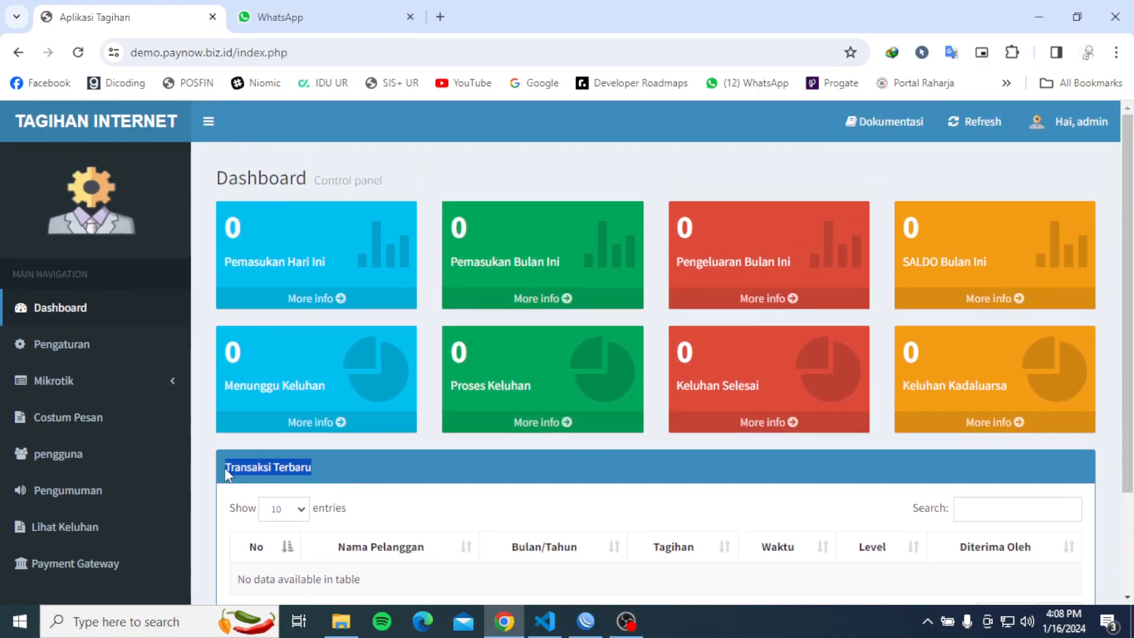
{"action": "left_click", "coordinate": [358, 467]}
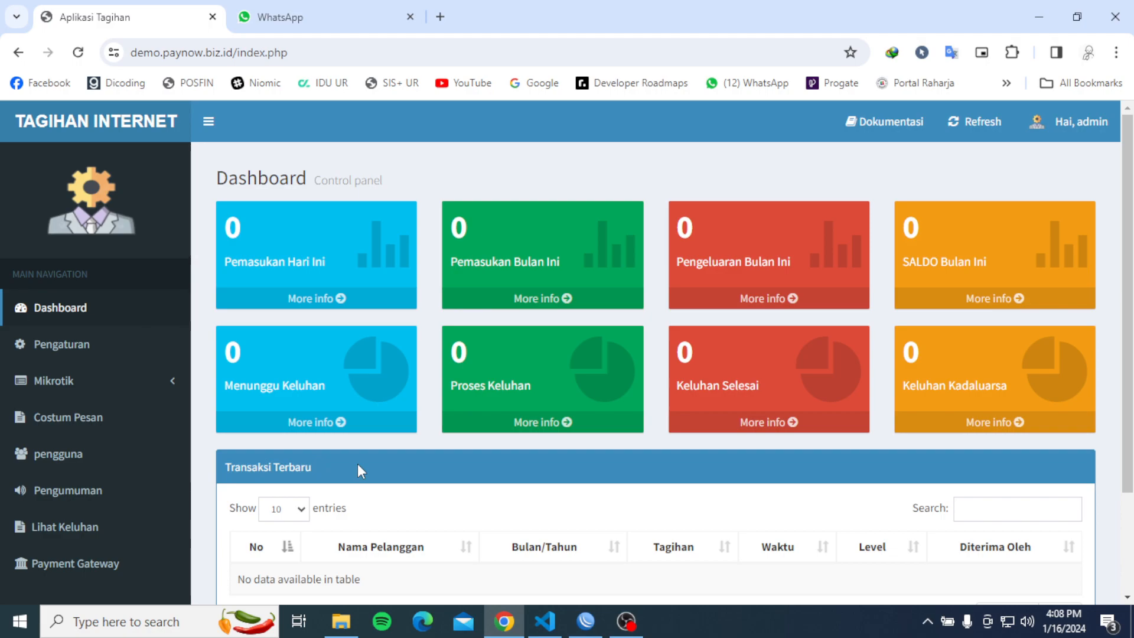
Open Pengaturan to show the profile, Mikrotik API and WhatsApp token settings.
{"action": "scroll", "coordinate": [438, 491], "scroll_direction": "down", "scroll_amount": 2}
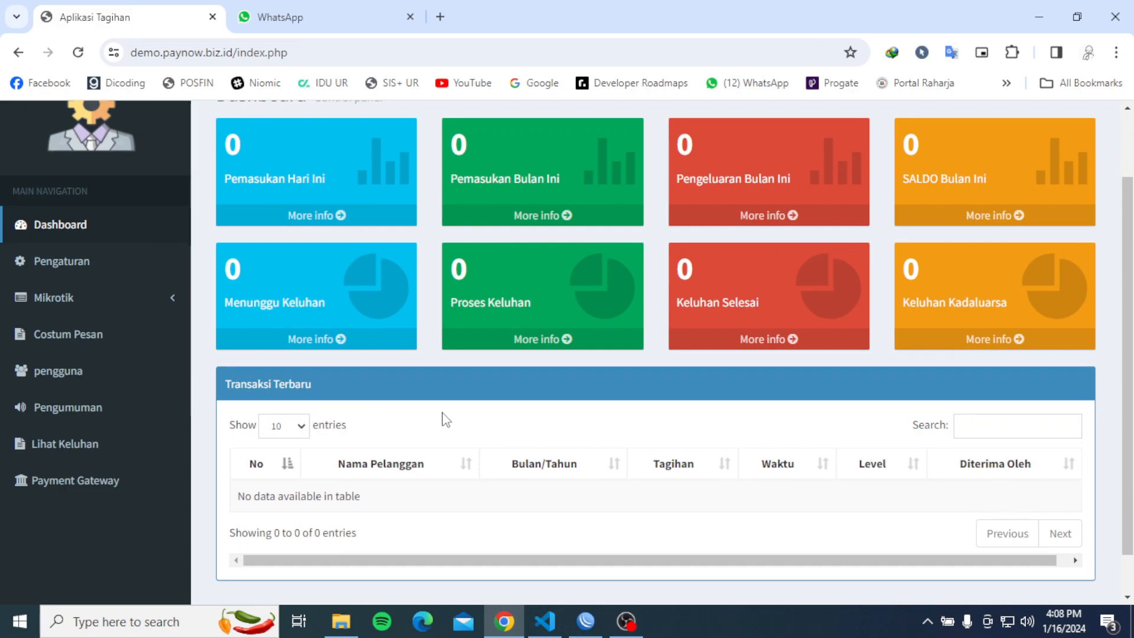
{"action": "scroll", "coordinate": [446, 419], "scroll_direction": "up", "scroll_amount": 2}
{"action": "scroll", "coordinate": [716, 494], "scroll_direction": "down", "scroll_amount": 2}
{"action": "scroll", "coordinate": [482, 425], "scroll_direction": "up", "scroll_amount": 2}
{"action": "left_click", "coordinate": [94, 351]}
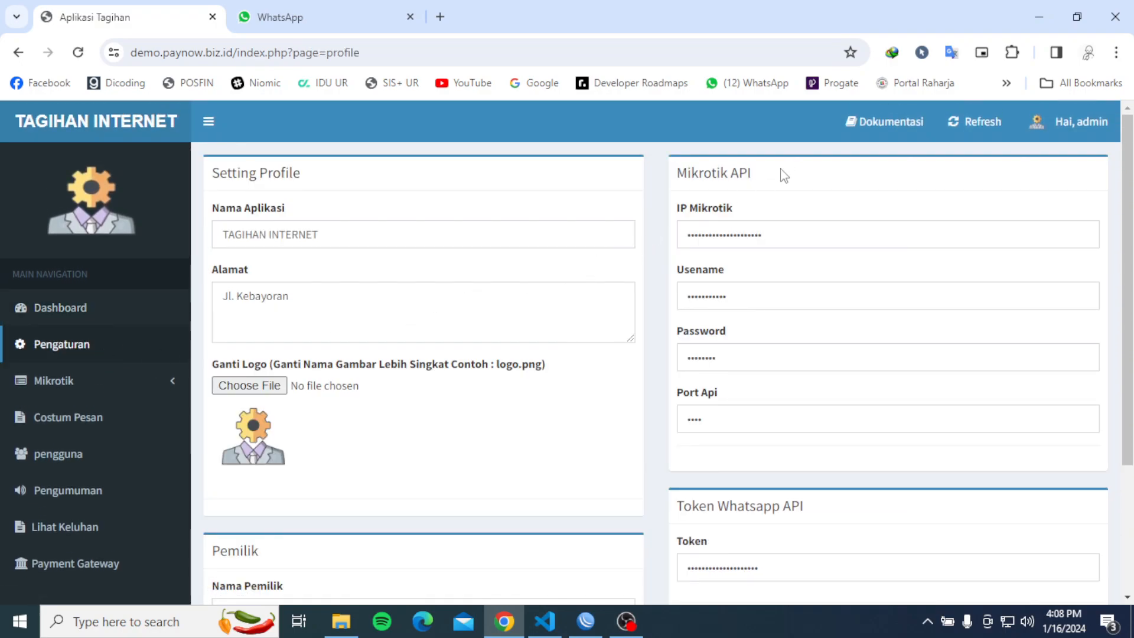
{"action": "left_click_drag", "start_coordinate": [769, 178], "coordinate": [678, 175]}
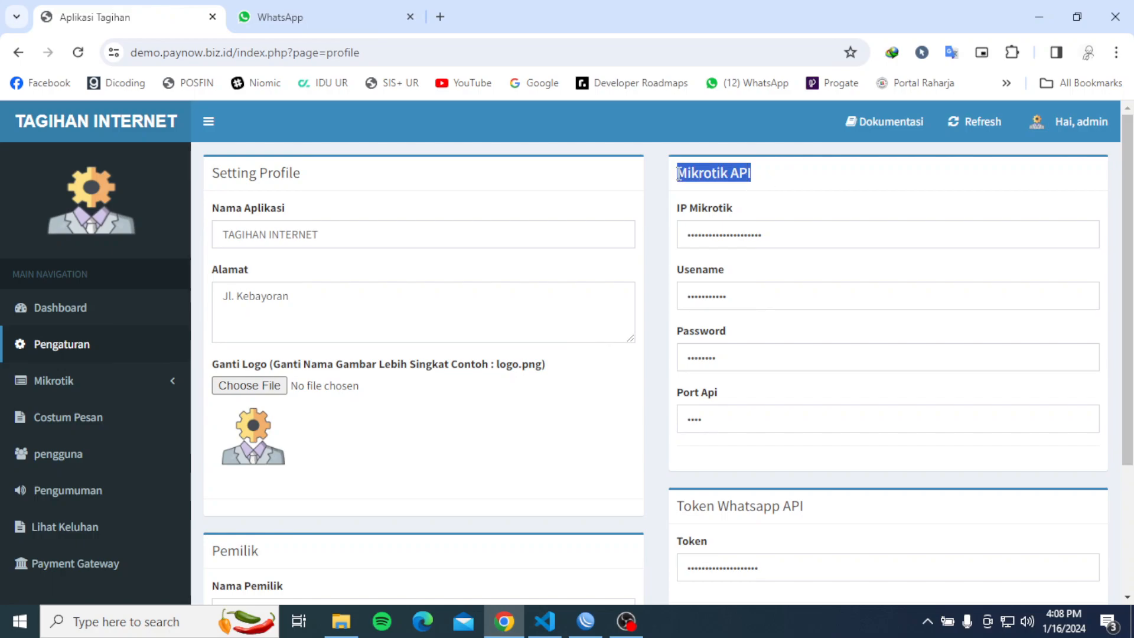
{"action": "left_click_drag", "start_coordinate": [756, 198], "coordinate": [705, 242]}
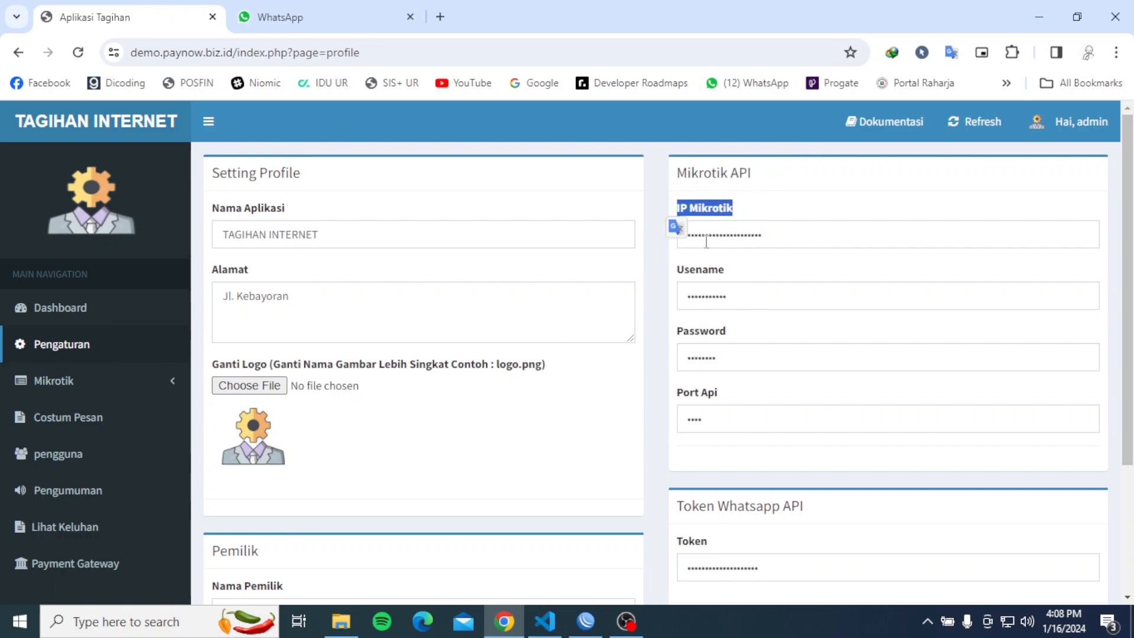
{"action": "scroll", "coordinate": [768, 355], "scroll_direction": "down", "scroll_amount": 3}
{"action": "left_click_drag", "start_coordinate": [824, 342], "coordinate": [674, 347]}
{"action": "left_click_drag", "start_coordinate": [327, 378], "coordinate": [207, 394]}
{"action": "scroll", "coordinate": [392, 384], "scroll_direction": "up", "scroll_amount": 3}
{"action": "scroll", "coordinate": [668, 403], "scroll_direction": "down", "scroll_amount": 3}
{"action": "left_click", "coordinate": [655, 398]}
{"action": "scroll", "coordinate": [657, 352], "scroll_direction": "up", "scroll_amount": 3}
{"action": "scroll", "coordinate": [650, 339], "scroll_direction": "down", "scroll_amount": 1}
{"action": "scroll", "coordinate": [679, 367], "scroll_direction": "down", "scroll_amount": 2}
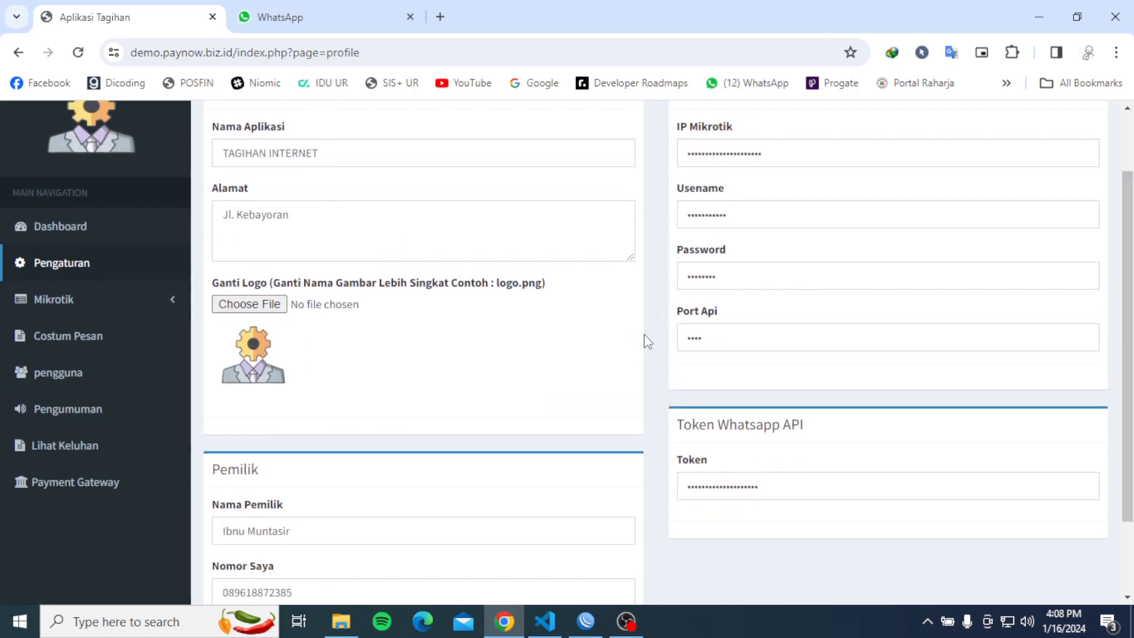
{"action": "scroll", "coordinate": [655, 372], "scroll_direction": "up", "scroll_amount": 3}
{"action": "scroll", "coordinate": [656, 363], "scroll_direction": "down", "scroll_amount": 2}
{"action": "scroll", "coordinate": [656, 363], "scroll_direction": "up", "scroll_amount": 2}
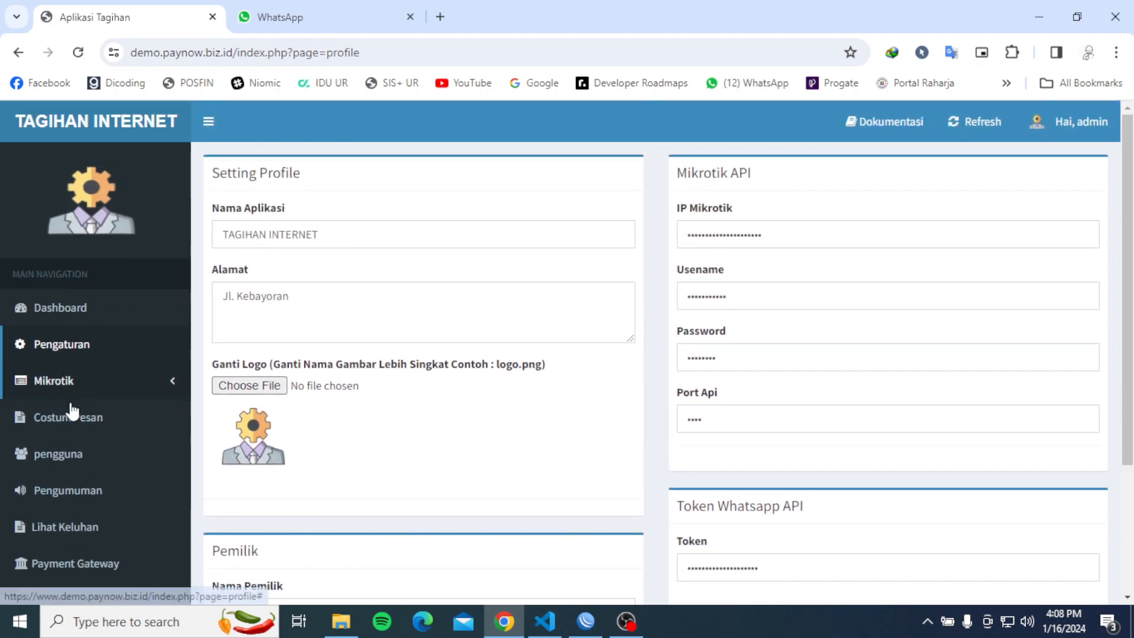
Open Mikrotik > Monitoring and review the HAP LITE RB941-2ND device info, resources and log.
{"action": "left_click", "coordinate": [70, 383]}
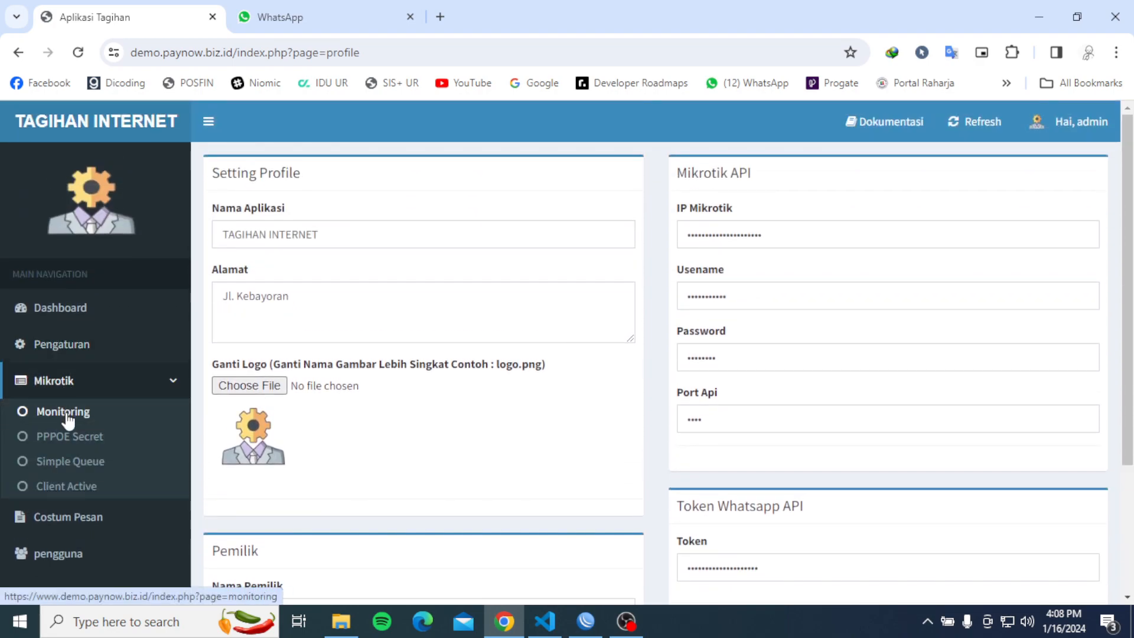
{"action": "left_click", "coordinate": [81, 417]}
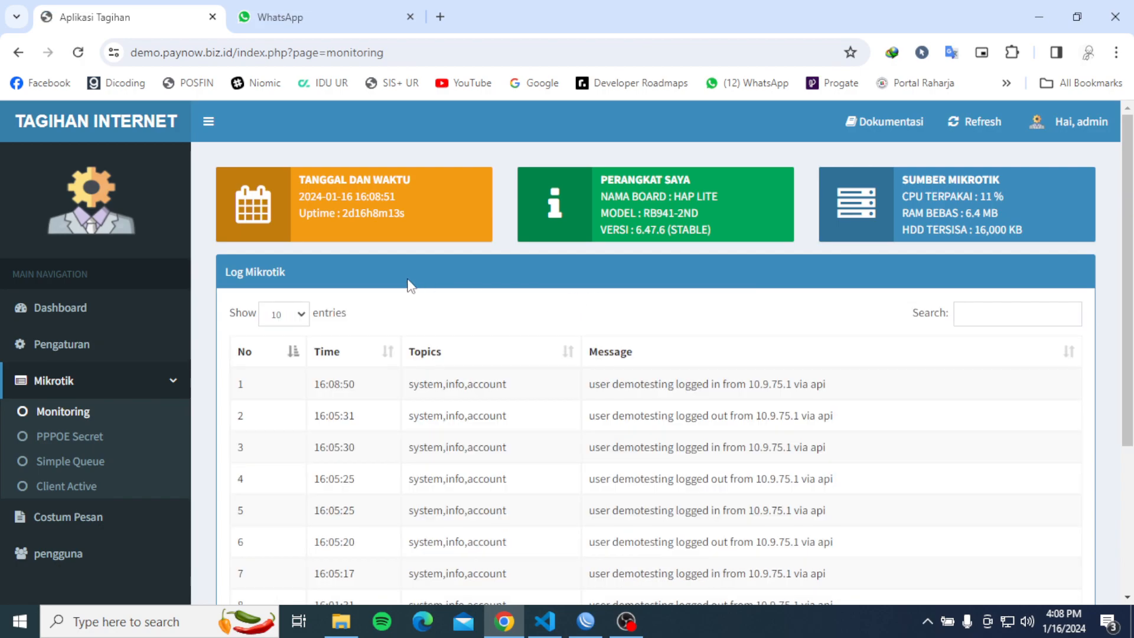
{"action": "left_click_drag", "start_coordinate": [305, 271], "coordinate": [223, 272]}
{"action": "left_click", "coordinate": [366, 202]}
{"action": "left_click_drag", "start_coordinate": [1033, 234], "coordinate": [317, 182]}
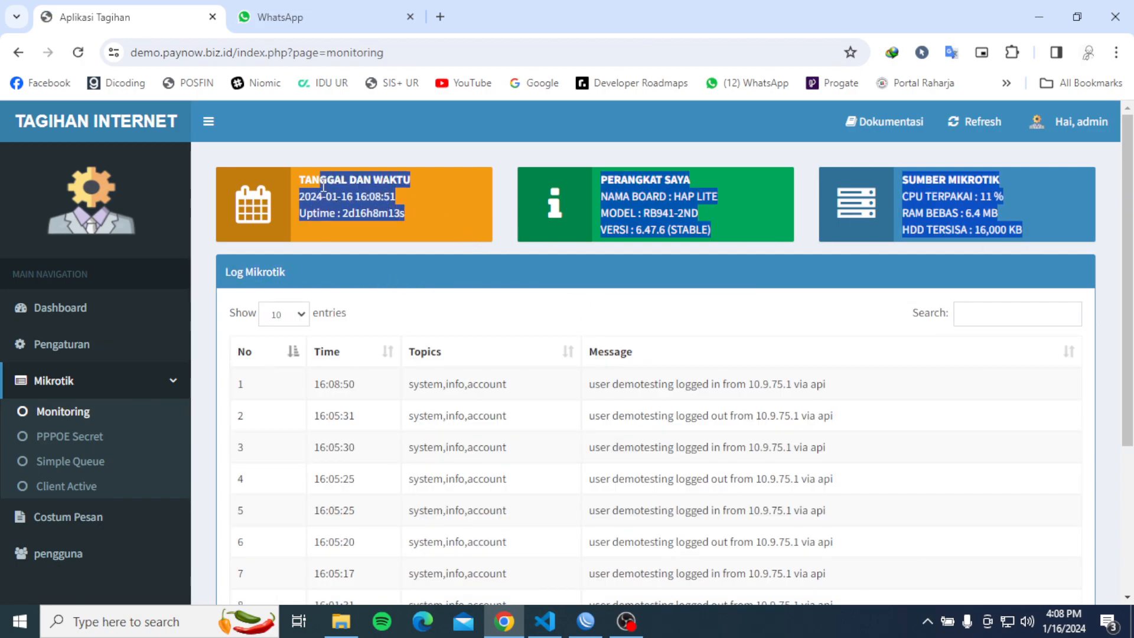
{"action": "left_click", "coordinate": [562, 265]}
{"action": "scroll", "coordinate": [425, 378], "scroll_direction": "down", "scroll_amount": 1}
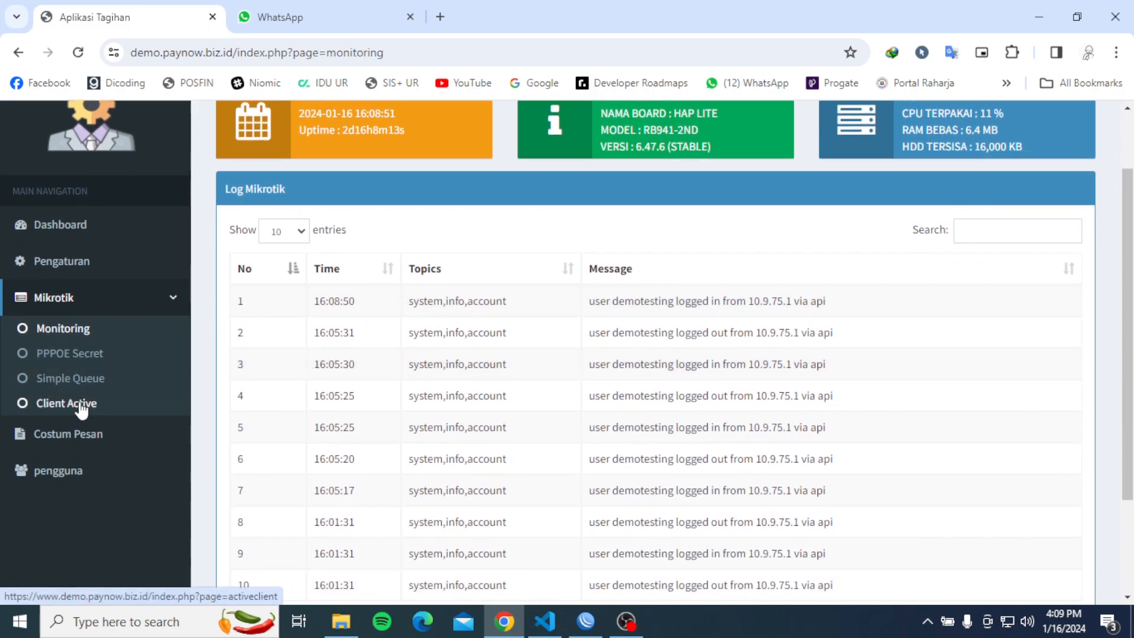
Open the PPPOE Secret page and highlight the Daftar PPPOE Secrets title.
{"action": "left_click", "coordinate": [77, 349]}
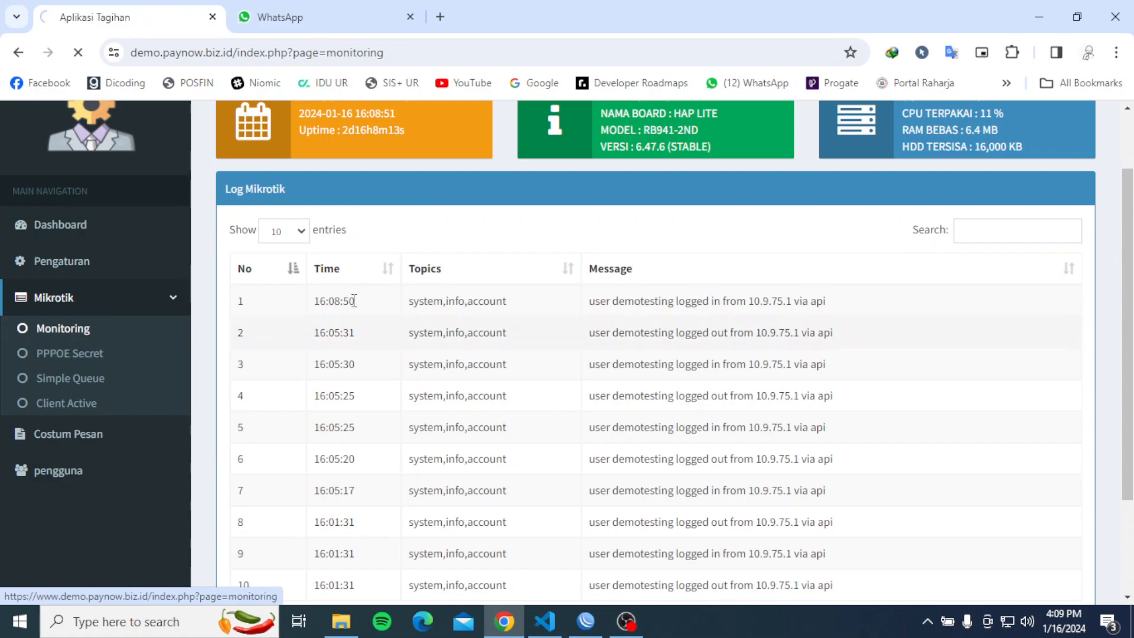
{"action": "left_click_drag", "start_coordinate": [318, 172], "coordinate": [194, 185]}
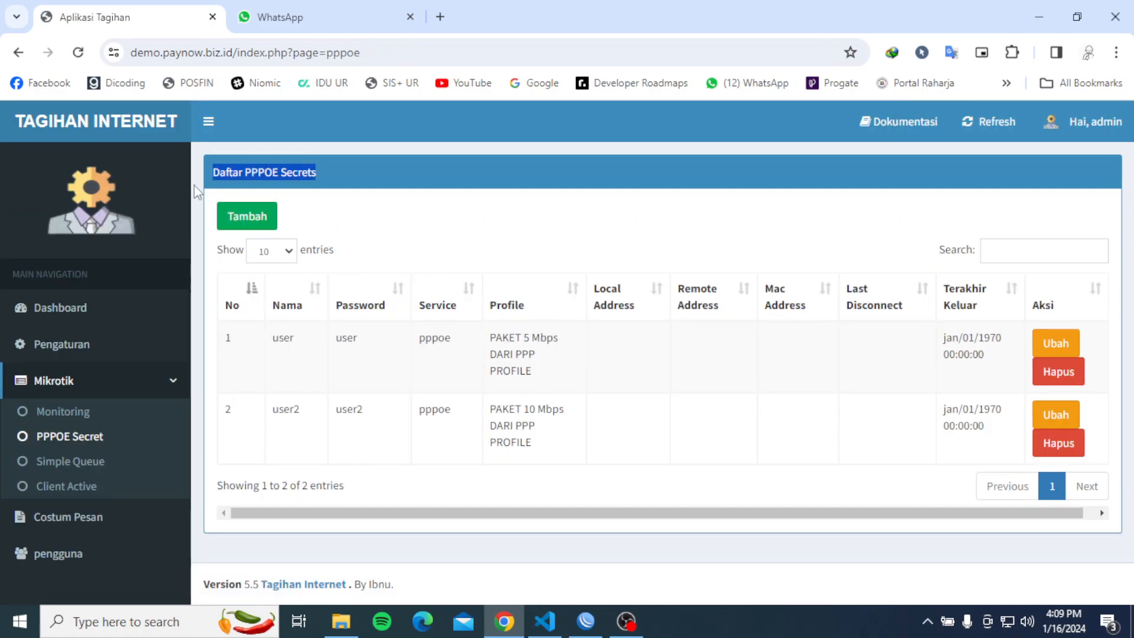
{"action": "left_click", "coordinate": [305, 184]}
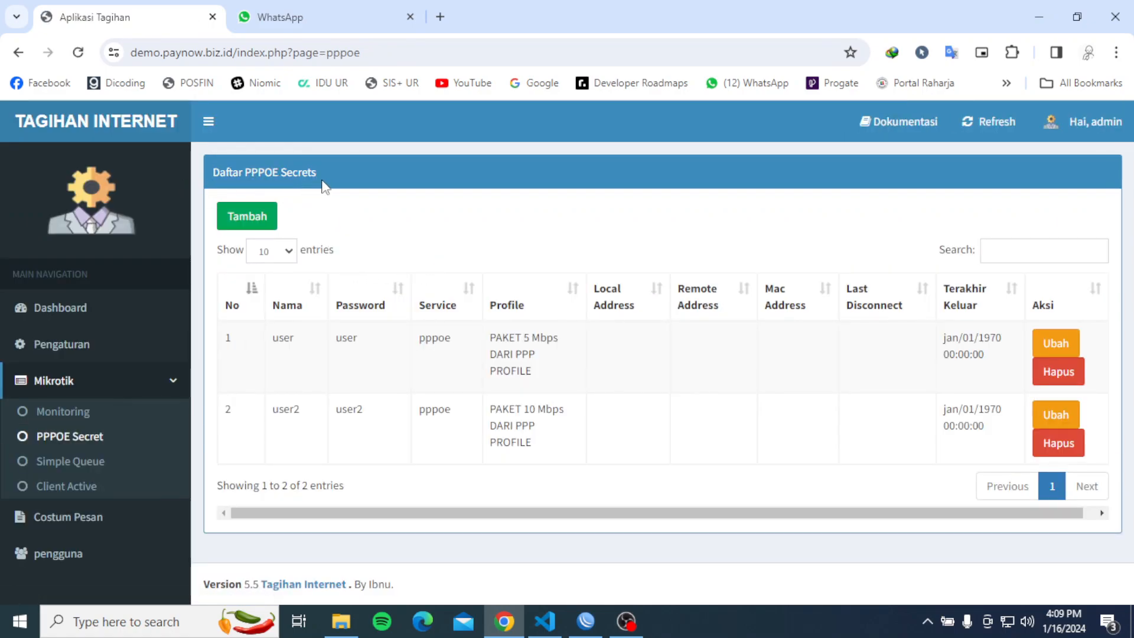
{"action": "left_click_drag", "start_coordinate": [319, 171], "coordinate": [218, 178]}
Compare user and user2 with WinBox's PPP Secrets, then show the empty Simple Queue list.
{"action": "left_click", "coordinate": [586, 621]}
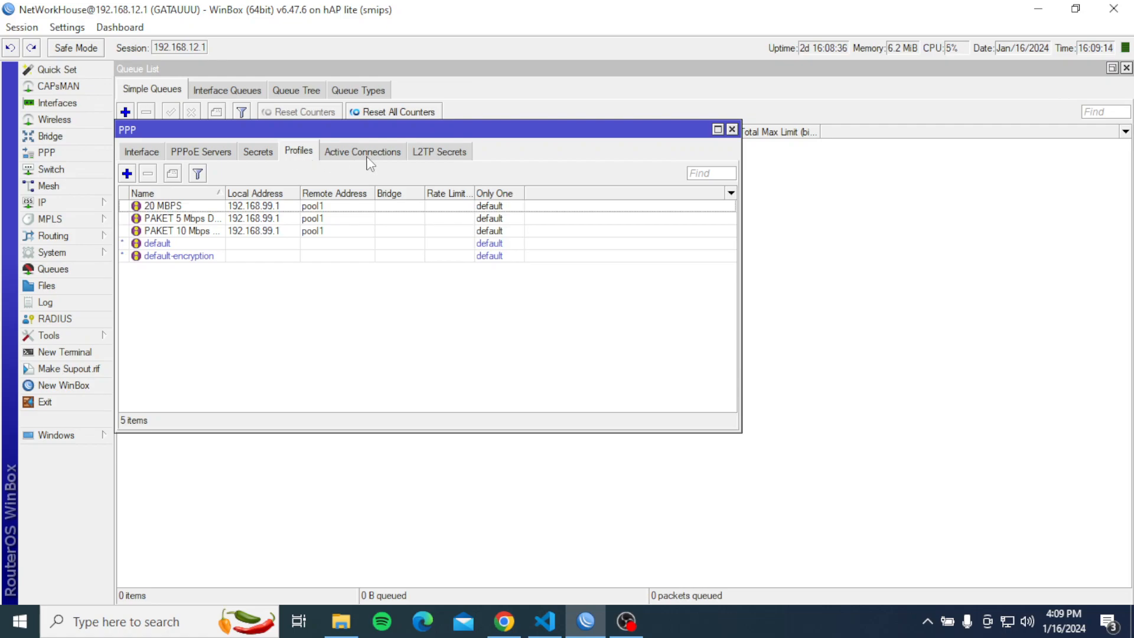
{"action": "left_click", "coordinate": [254, 152]}
{"action": "left_click", "coordinate": [255, 218]}
{"action": "left_click", "coordinate": [266, 246]}
{"action": "left_click", "coordinate": [506, 622]}
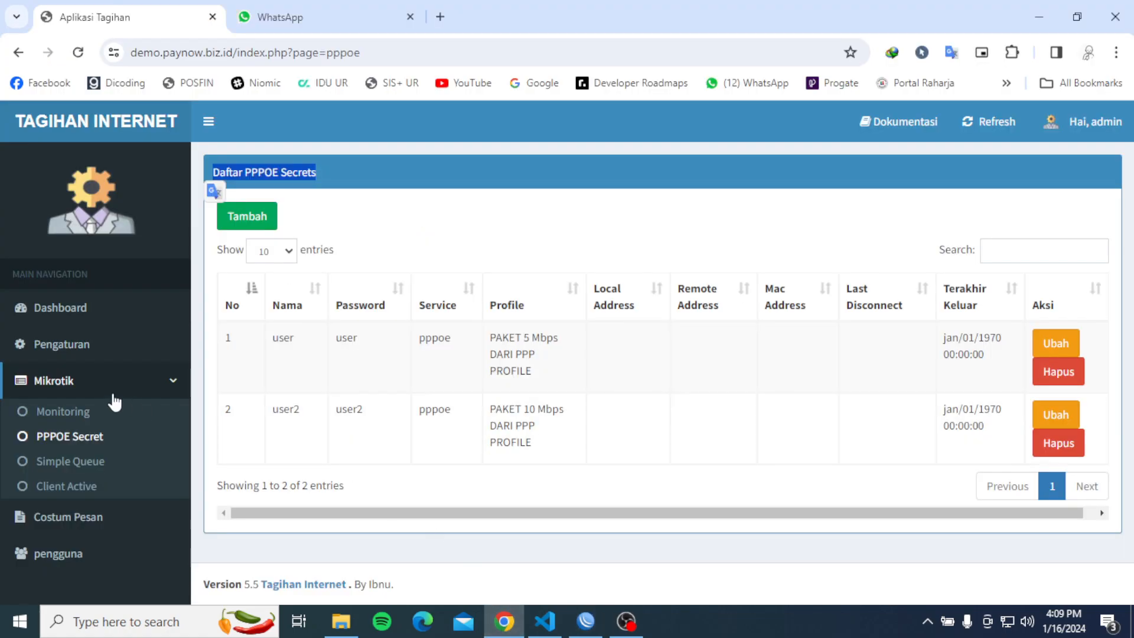
{"action": "left_click", "coordinate": [72, 463]}
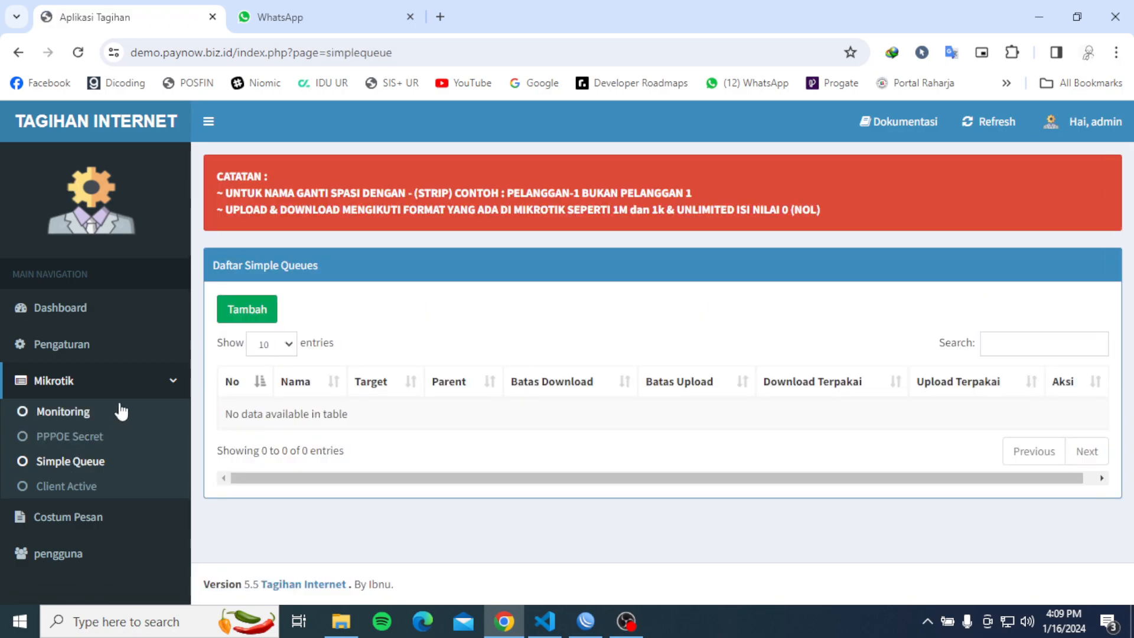
In WinBox, create a simple queue named Test with target 192.168.88.1.
{"action": "left_click", "coordinate": [586, 621]}
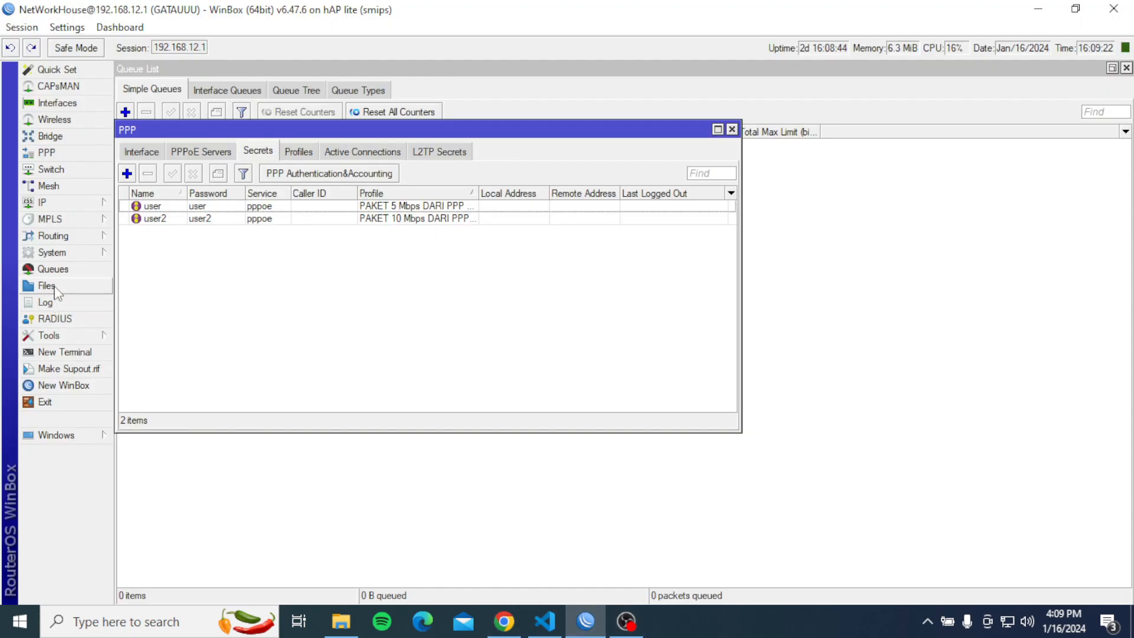
{"action": "left_click", "coordinate": [83, 268]}
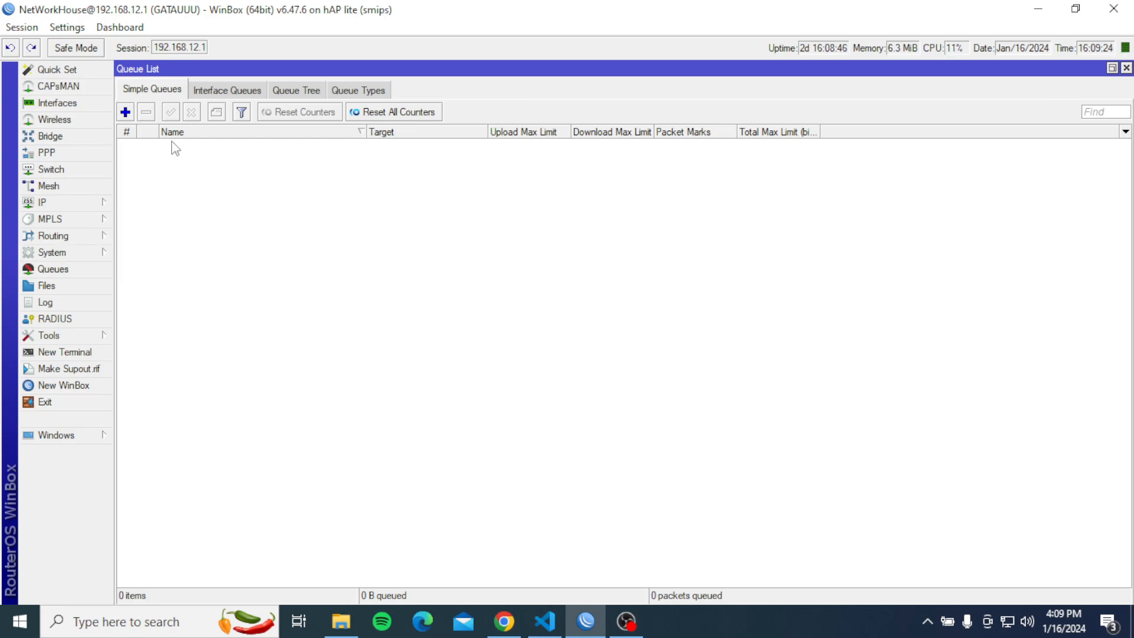
{"action": "left_click", "coordinate": [125, 112]}
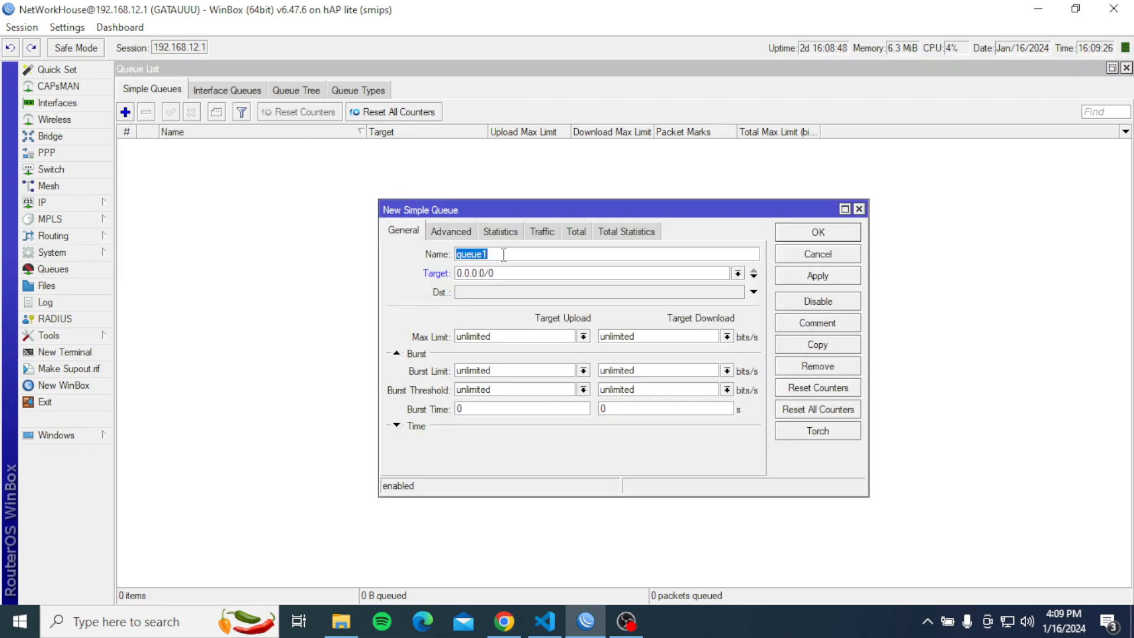
{"action": "type", "text": "Test"}
{"action": "key", "text": "Tab"}
{"action": "type", "text": "1"}
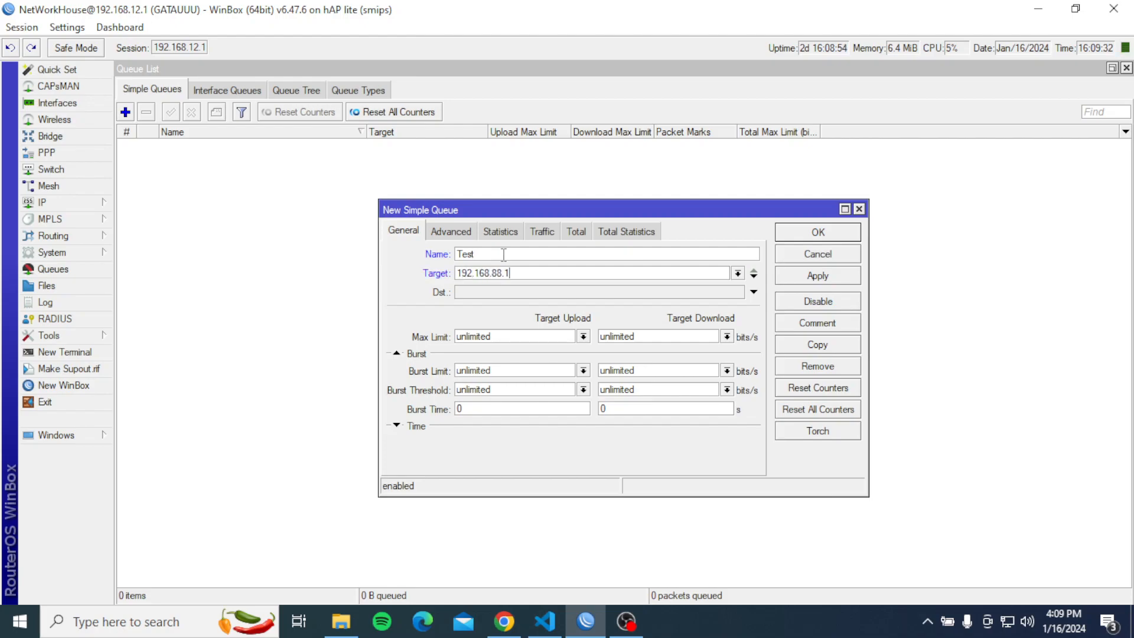
{"action": "left_click", "coordinate": [803, 277]}
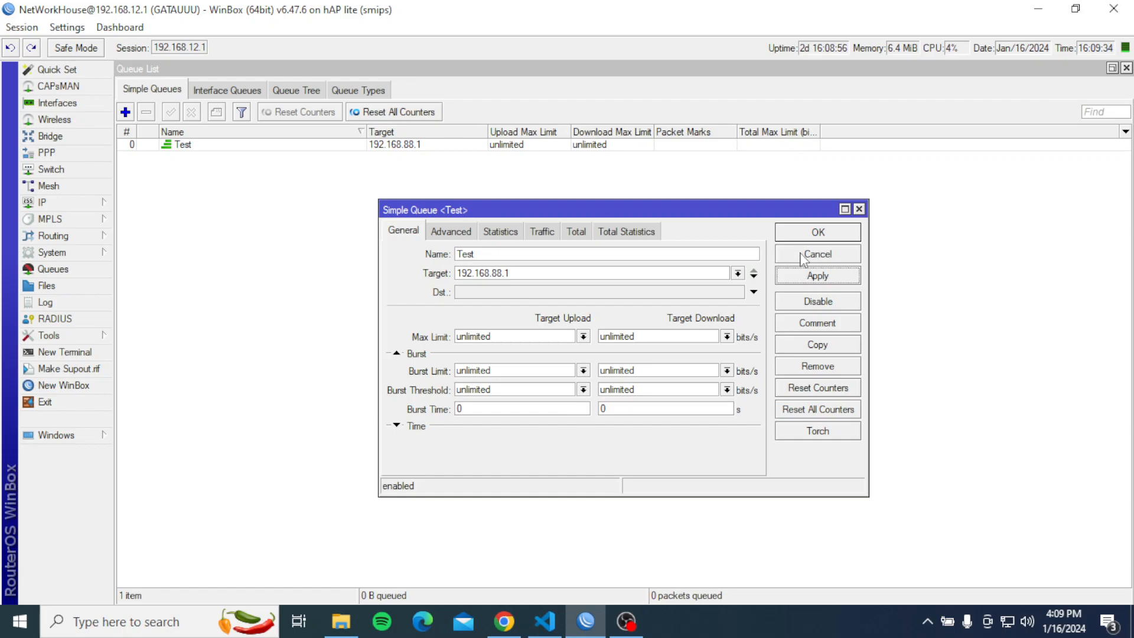
{"action": "left_click", "coordinate": [805, 239]}
{"action": "key", "text": "alt+Tab"}
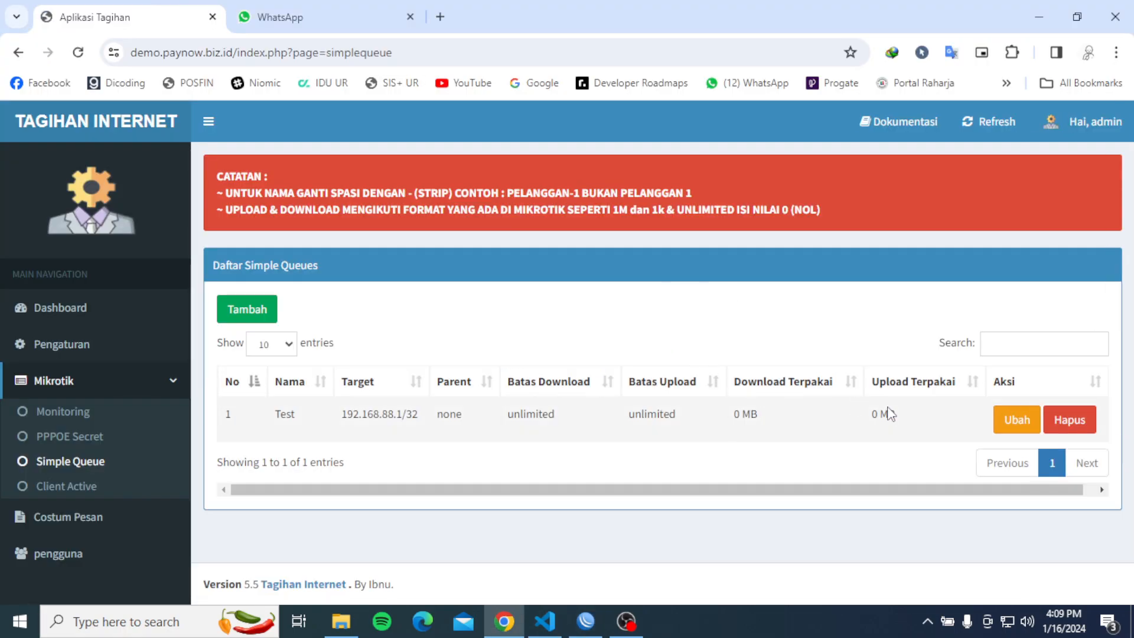
Delete the Test queue from the Daftar Simple Queues table and confirm the deletion.
{"action": "left_click_drag", "start_coordinate": [902, 423], "coordinate": [304, 431]}
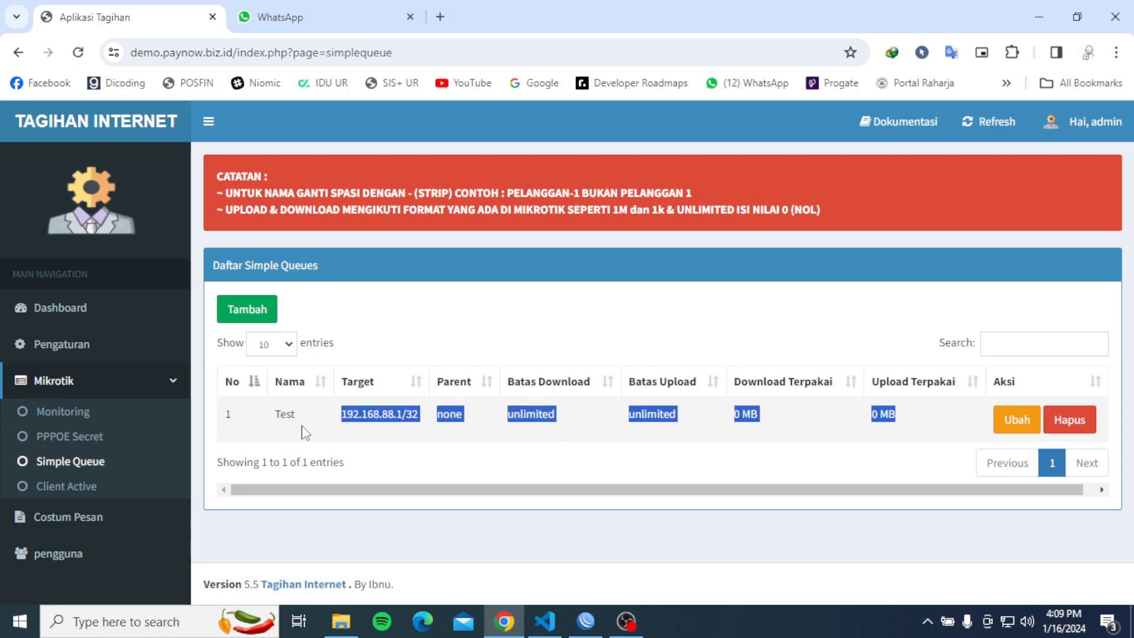
{"action": "left_click", "coordinate": [431, 440]}
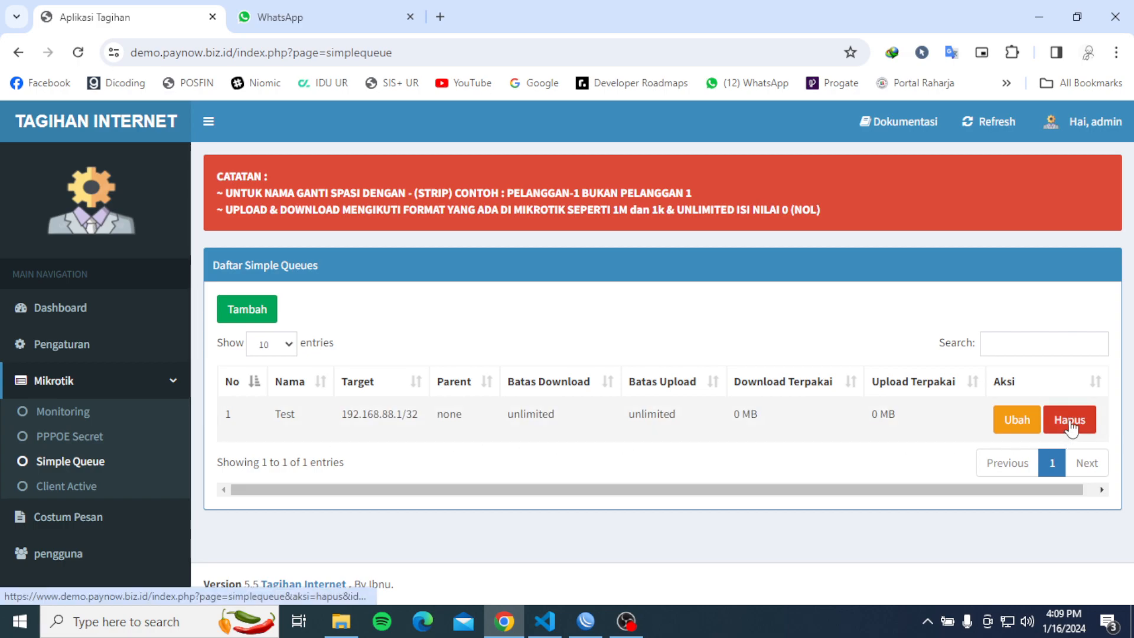
{"action": "left_click", "coordinate": [580, 627]}
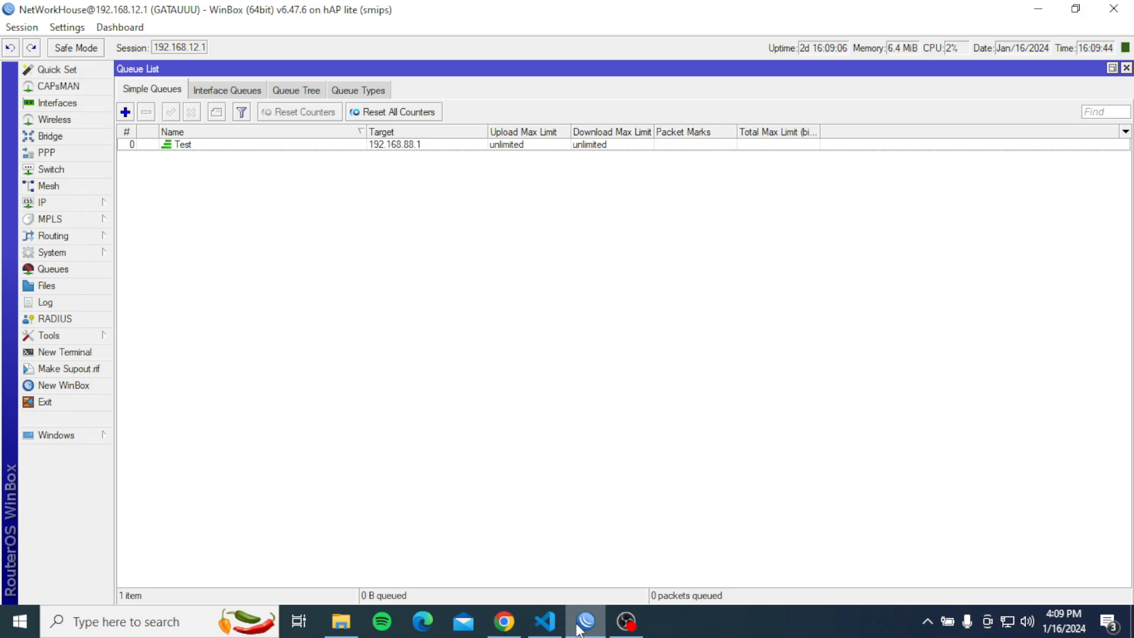
{"action": "left_click", "coordinate": [579, 627]}
{"action": "left_click", "coordinate": [1069, 420]}
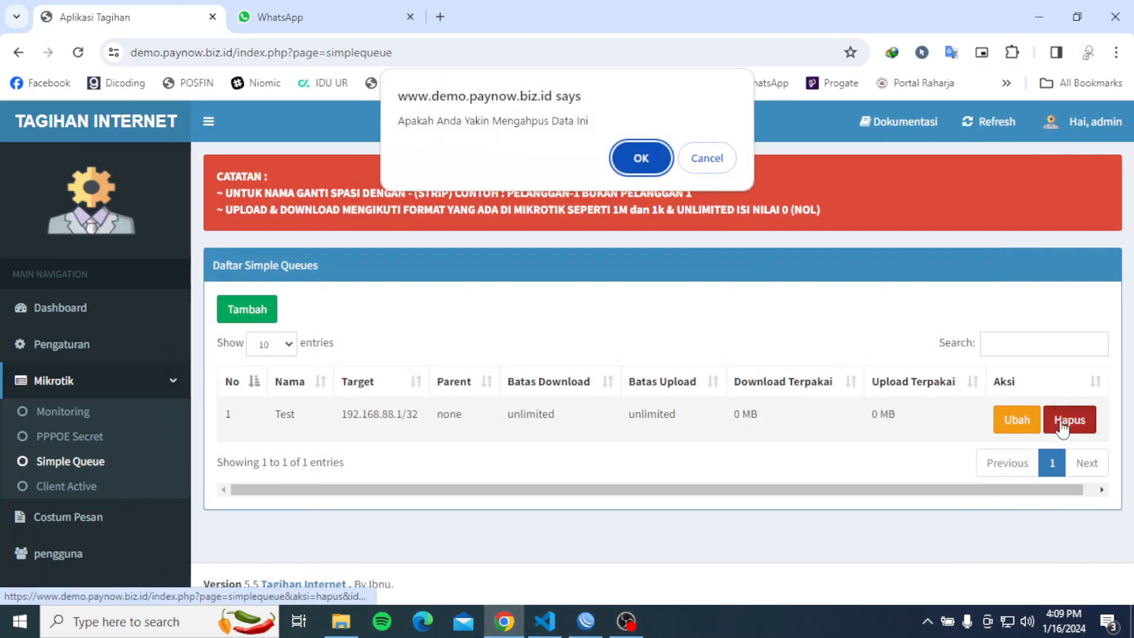
{"action": "left_click", "coordinate": [649, 164]}
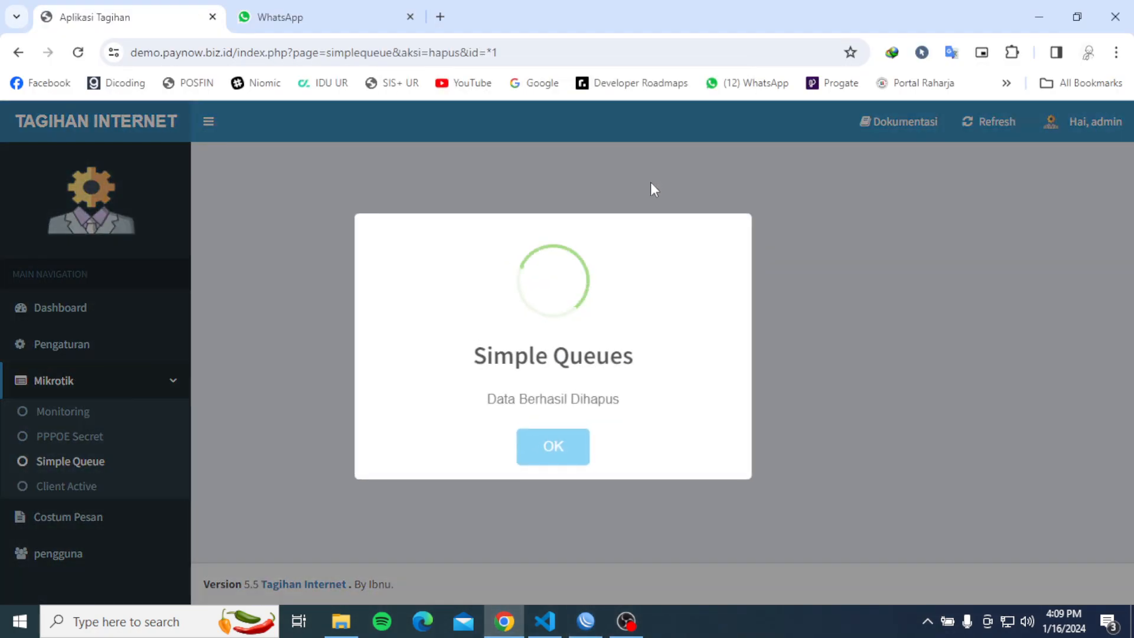
{"action": "left_click", "coordinate": [546, 457]}
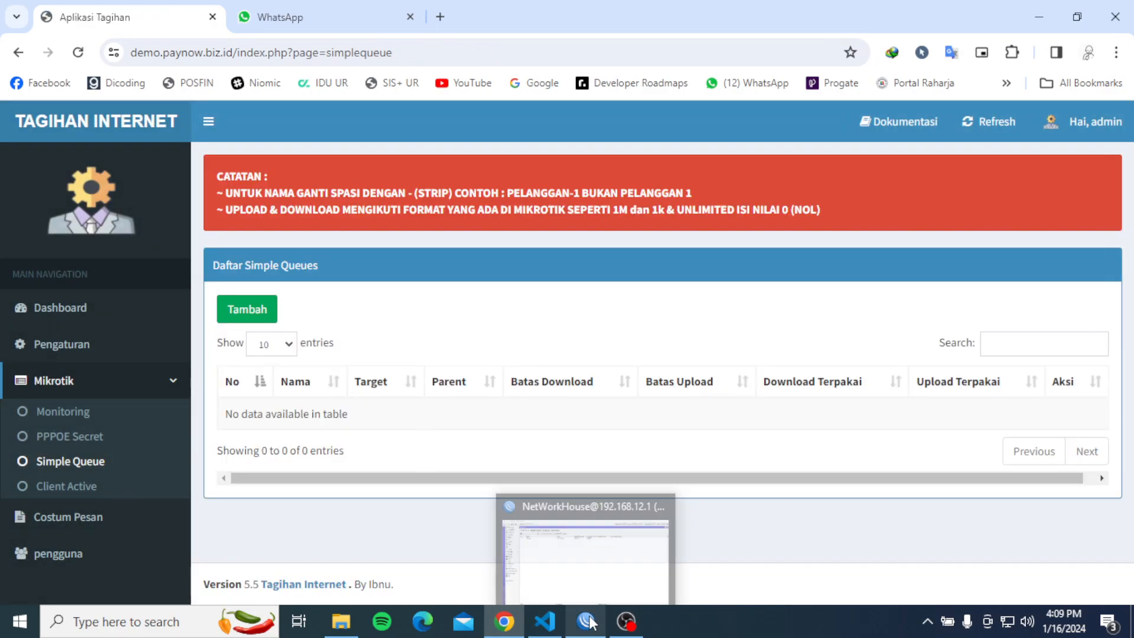
Verify WinBox's queue list is also empty, then return to the billing panel.
{"action": "left_click", "coordinate": [589, 622]}
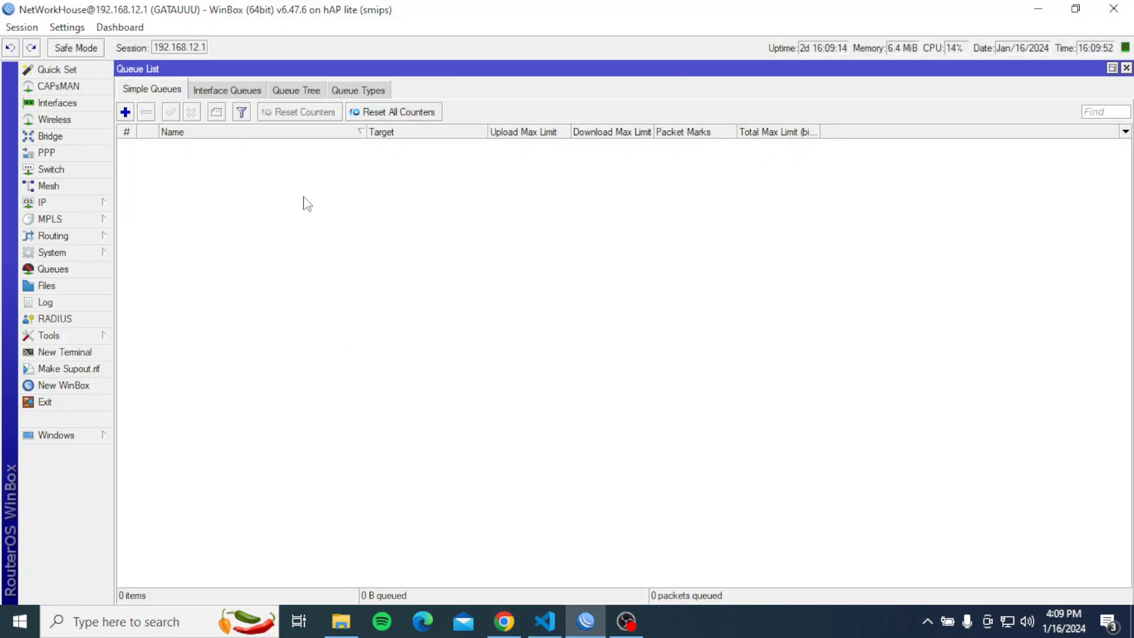
{"action": "left_click", "coordinate": [1041, 12]}
{"action": "scroll", "coordinate": [86, 443], "scroll_direction": "down", "scroll_amount": 2}
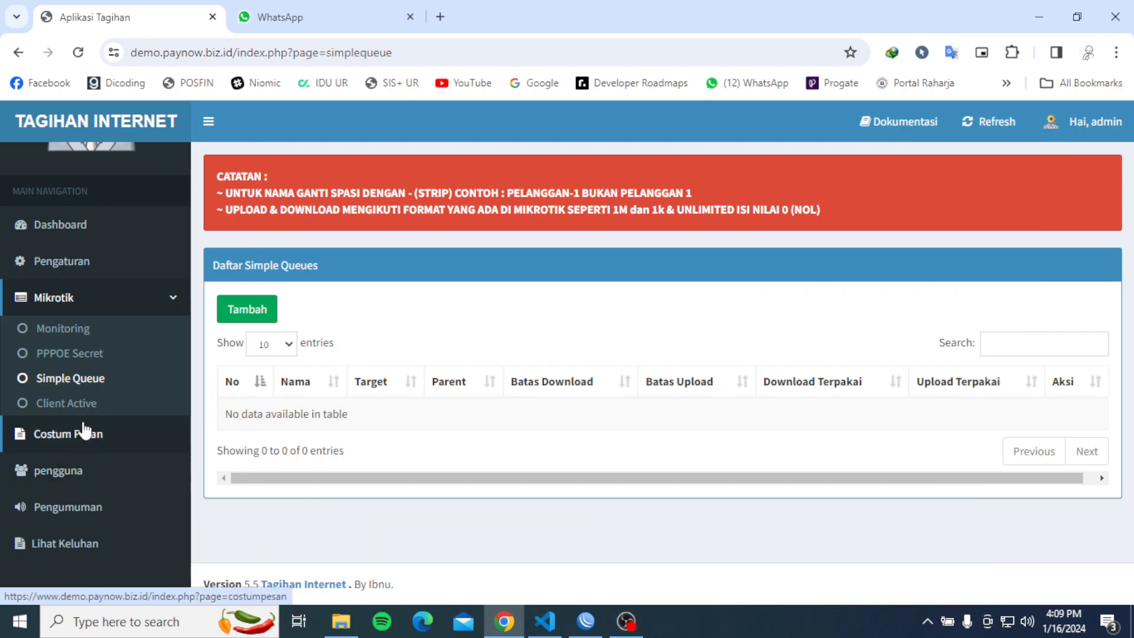
Show the PPPOE Aktif & Tidak Aktif table with user and user2 both inactive.
{"action": "left_click", "coordinate": [85, 405]}
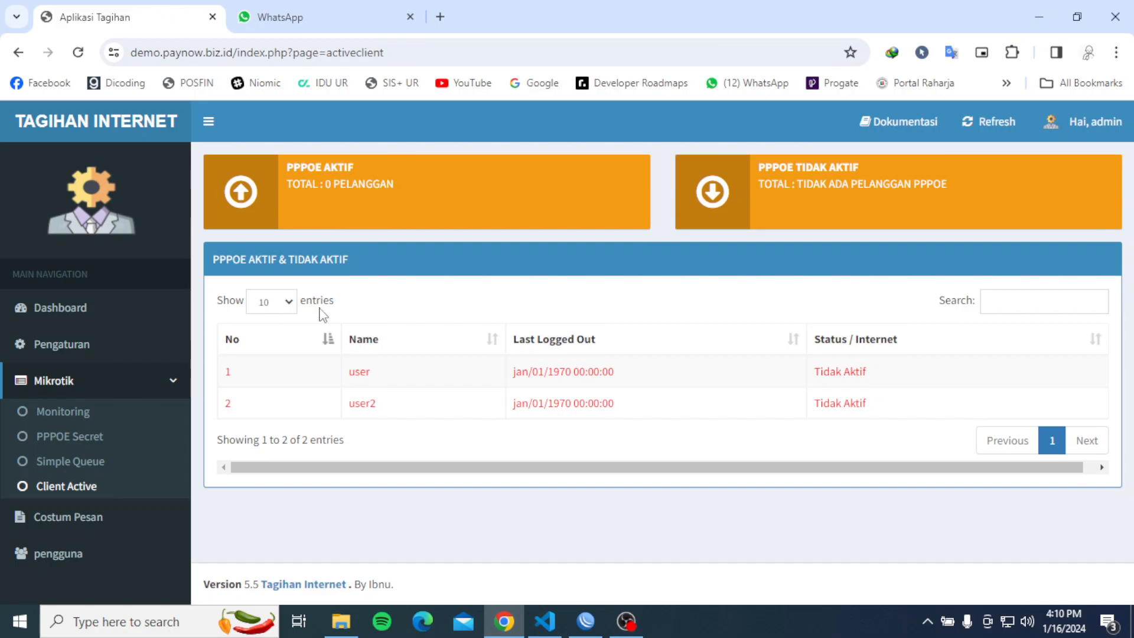
{"action": "scroll", "coordinate": [59, 390], "scroll_direction": "down", "scroll_amount": 3}
{"action": "left_click", "coordinate": [94, 356]}
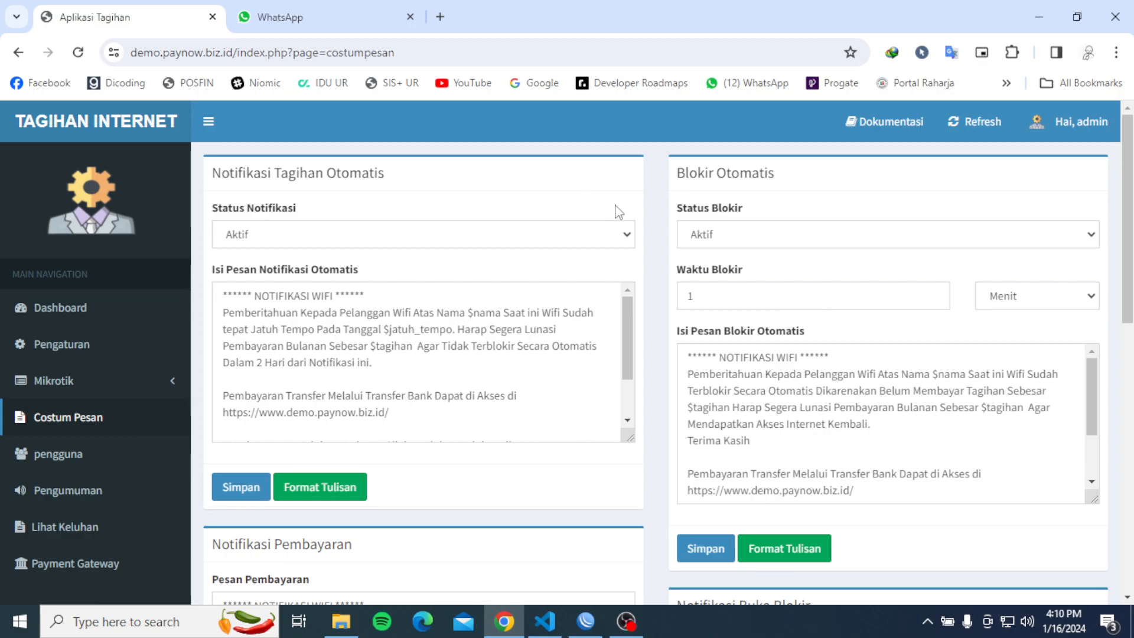
Scroll through the message templates, highlighting the Notifikasi Awal Pemasangan heading and message text.
{"action": "scroll", "coordinate": [619, 211], "scroll_direction": "down", "scroll_amount": 9}
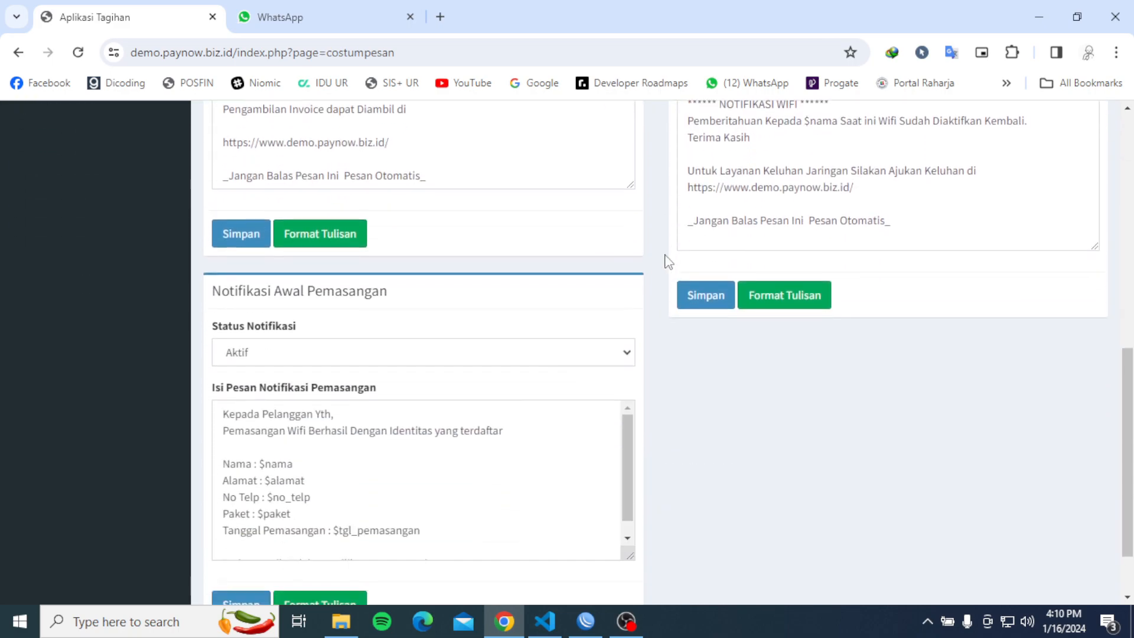
{"action": "left_click_drag", "start_coordinate": [388, 274], "coordinate": [221, 280]}
{"action": "left_click", "coordinate": [396, 285]}
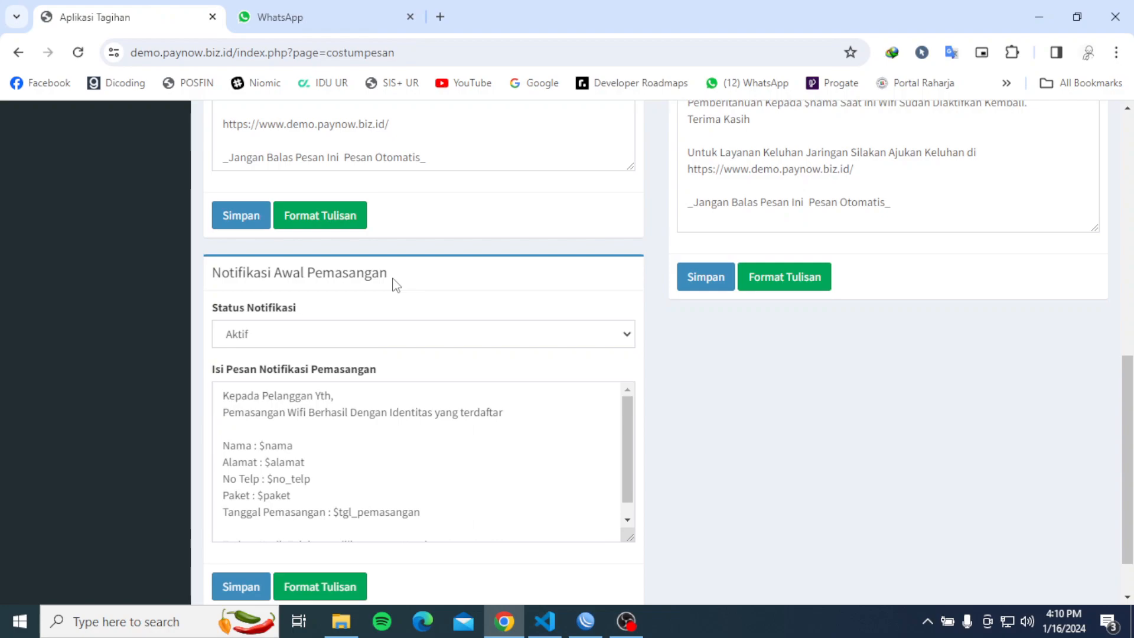
{"action": "left_click_drag", "start_coordinate": [219, 395], "coordinate": [326, 407]}
{"action": "left_click", "coordinate": [355, 430]}
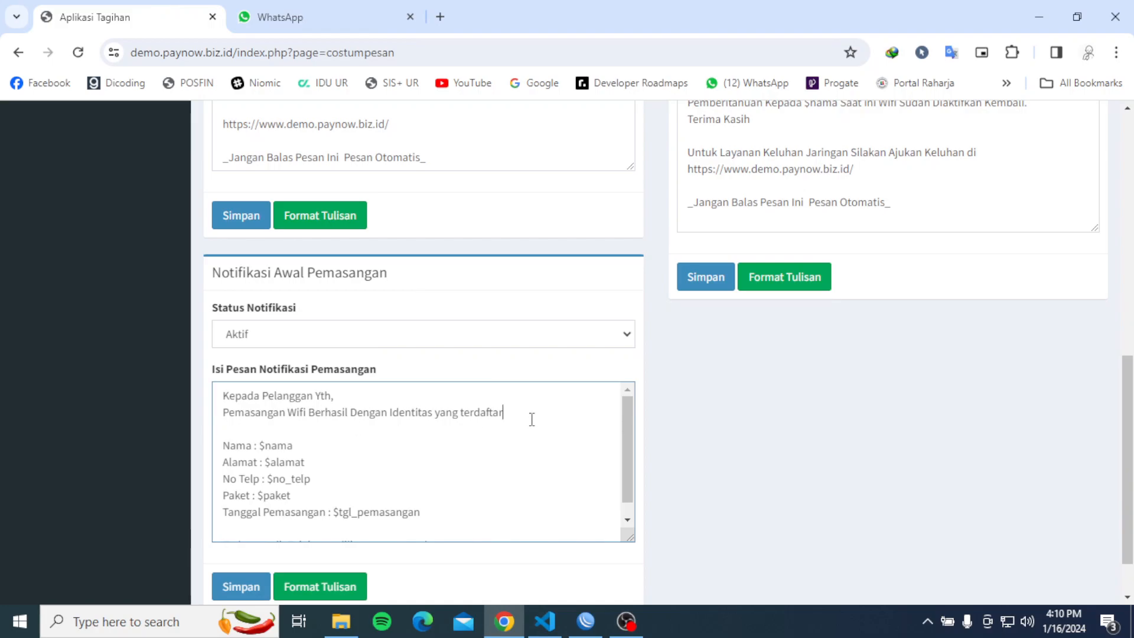
{"action": "key", "text": "ctrl+shift+Left"}
{"action": "key", "text": "ctrl+shift+Left"}
{"action": "key", "text": "ctrl+shift+Left"}
{"action": "key", "text": "ctrl+shift+Left"}
{"action": "key", "text": "ctrl+shift+Left"}
{"action": "key", "text": "ctrl+shift+Left"}
{"action": "scroll", "coordinate": [390, 447], "scroll_direction": "down", "scroll_amount": 1}
{"action": "left_click_drag", "start_coordinate": [457, 528], "coordinate": [225, 528]}
{"action": "left_click", "coordinate": [761, 498]}
{"action": "scroll", "coordinate": [760, 498], "scroll_direction": "up", "scroll_amount": 7}
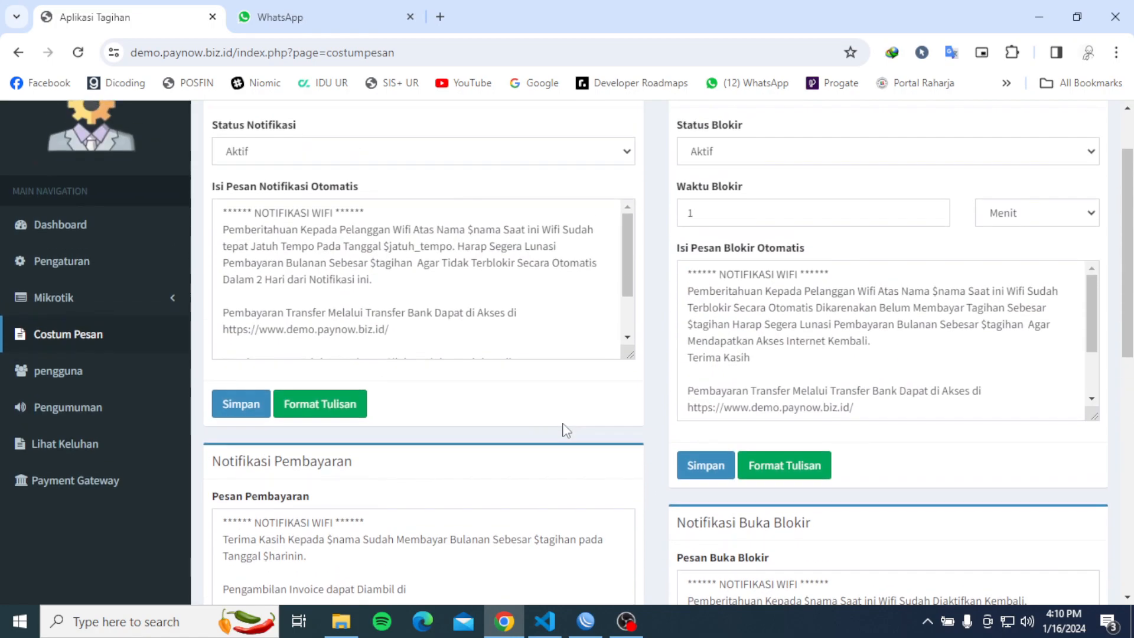
{"action": "left_click", "coordinate": [80, 371]}
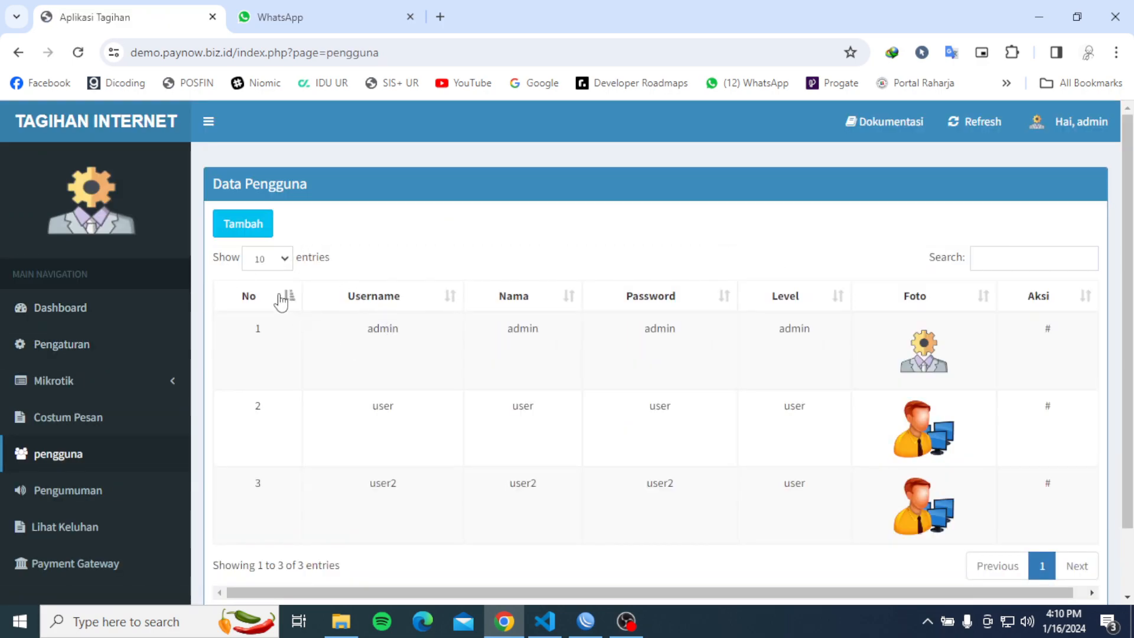
Review the Data Pengguna table (admin, user, user2), then open the Pengumuman page.
{"action": "left_click_drag", "start_coordinate": [408, 348], "coordinate": [367, 337]}
{"action": "left_click_drag", "start_coordinate": [833, 499], "coordinate": [246, 299]}
{"action": "left_click", "coordinate": [426, 385]}
{"action": "scroll", "coordinate": [529, 433], "scroll_direction": "down", "scroll_amount": 1}
{"action": "scroll", "coordinate": [68, 398], "scroll_direction": "down", "scroll_amount": 1}
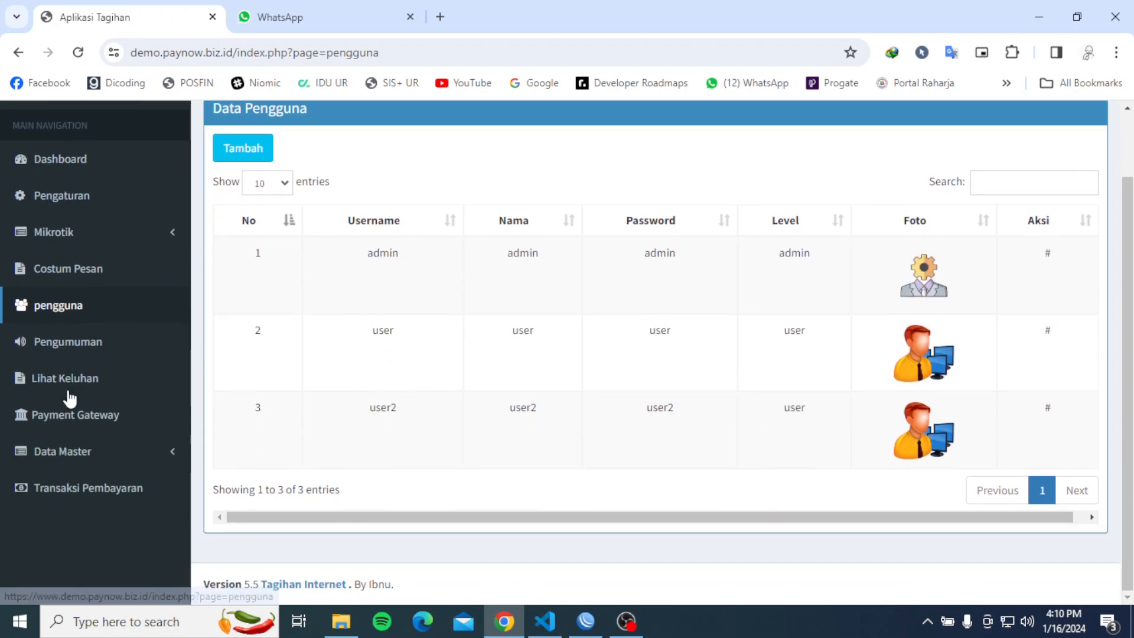
{"action": "left_click", "coordinate": [86, 335]}
{"action": "left_click_drag", "start_coordinate": [897, 180], "coordinate": [674, 178]}
Highlight the announcement board notice and Pesan Siaran Whatsapp heading, then open Lihat Keluhan.
{"action": "left_click", "coordinate": [748, 193]}
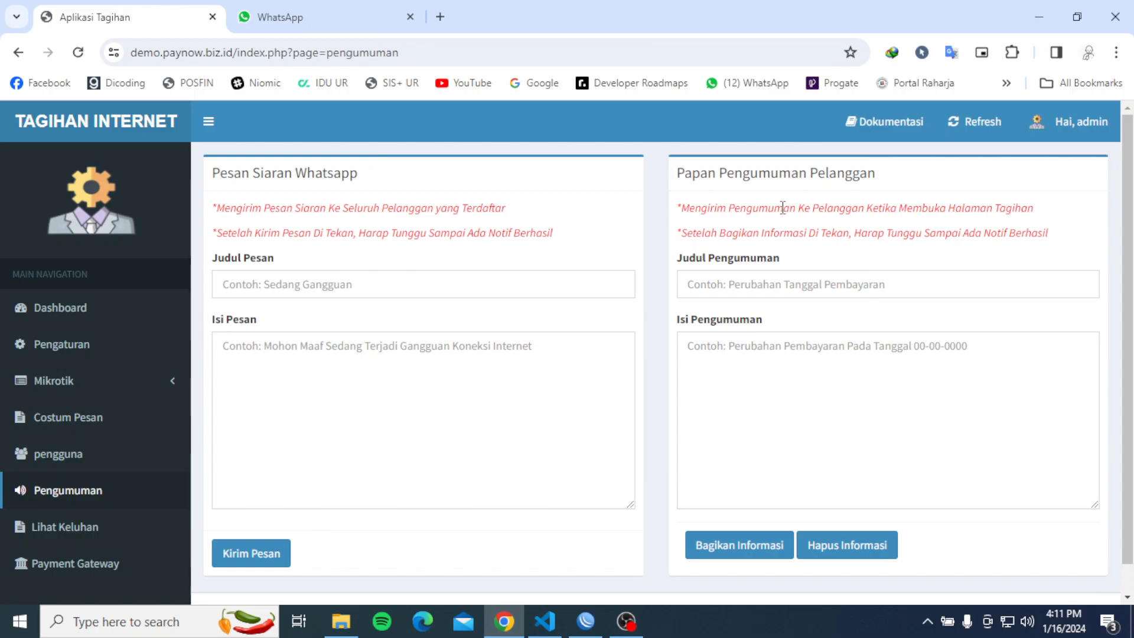
{"action": "left_click_drag", "start_coordinate": [1054, 235], "coordinate": [679, 216]}
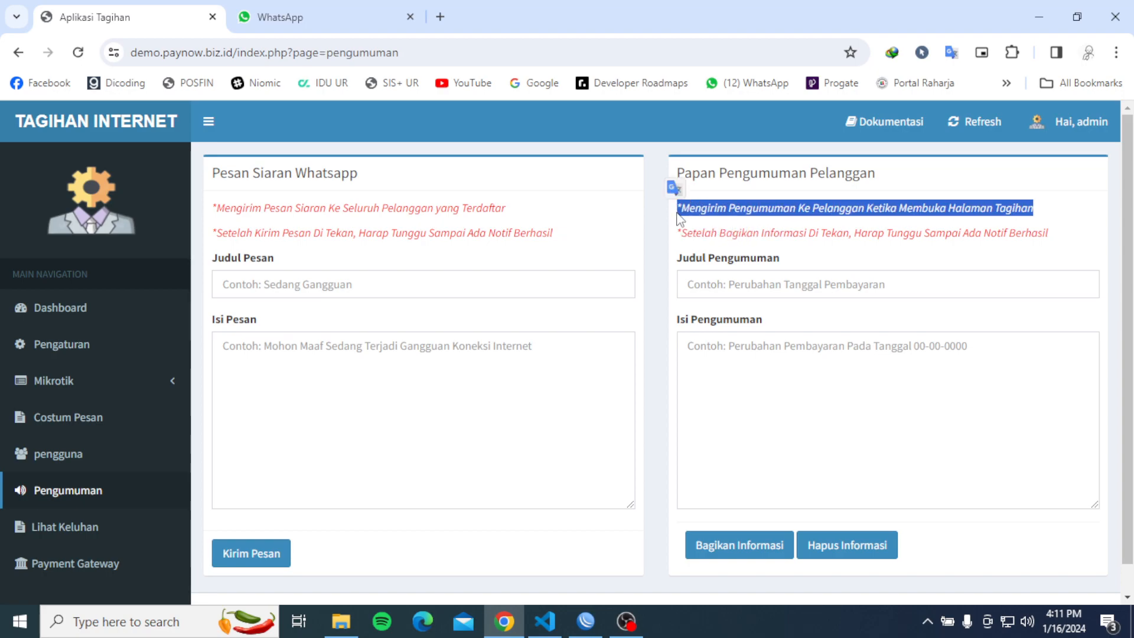
{"action": "left_click", "coordinate": [759, 260]}
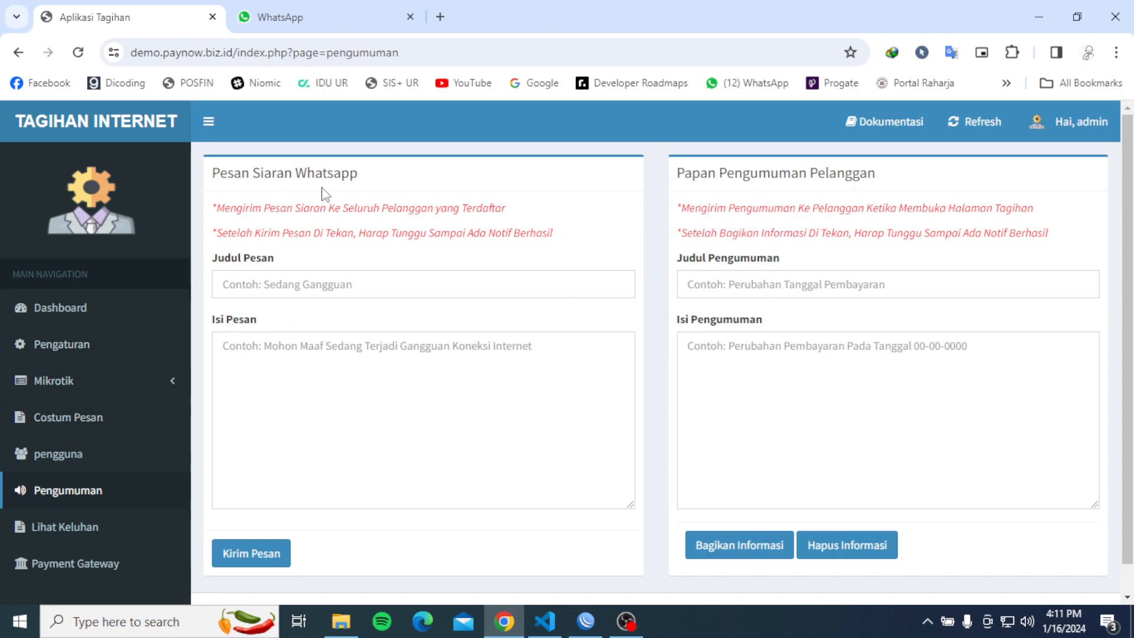
{"action": "left_click_drag", "start_coordinate": [363, 182], "coordinate": [208, 174]}
{"action": "left_click", "coordinate": [206, 151]}
{"action": "left_click_drag", "start_coordinate": [370, 182], "coordinate": [211, 171]}
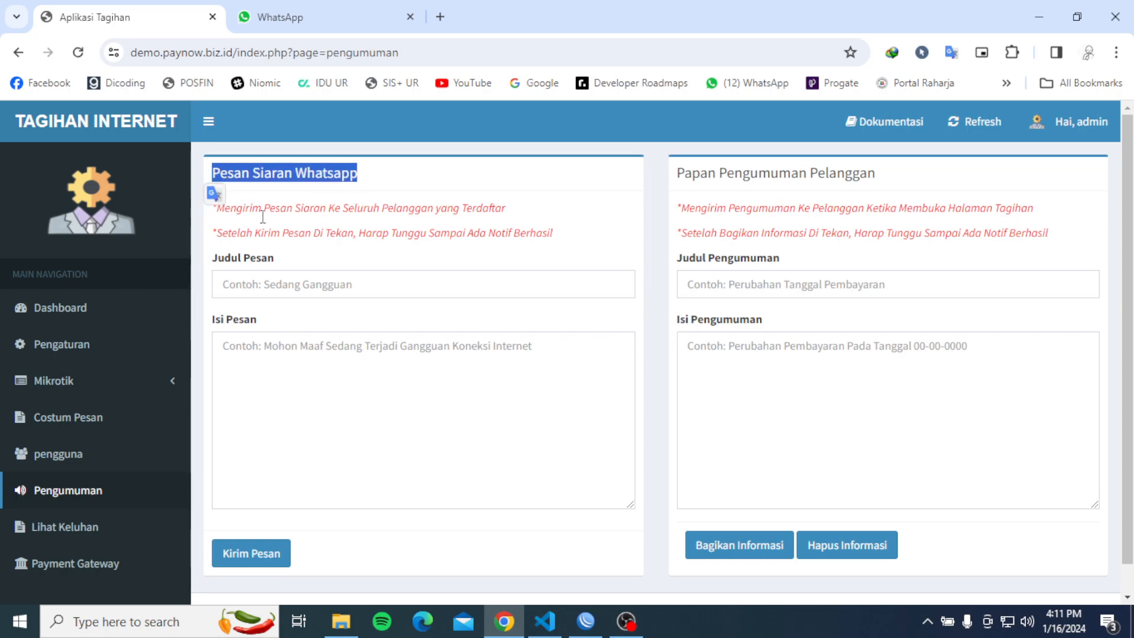
{"action": "left_click", "coordinate": [298, 240]}
{"action": "scroll", "coordinate": [97, 401], "scroll_direction": "down", "scroll_amount": 3}
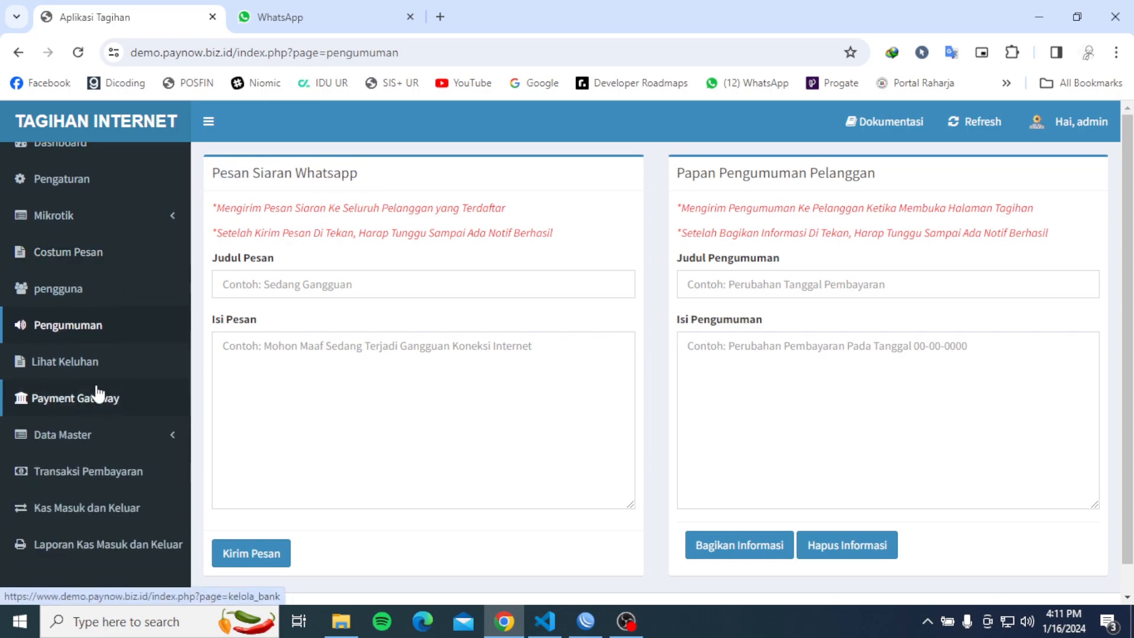
{"action": "left_click", "coordinate": [92, 365]}
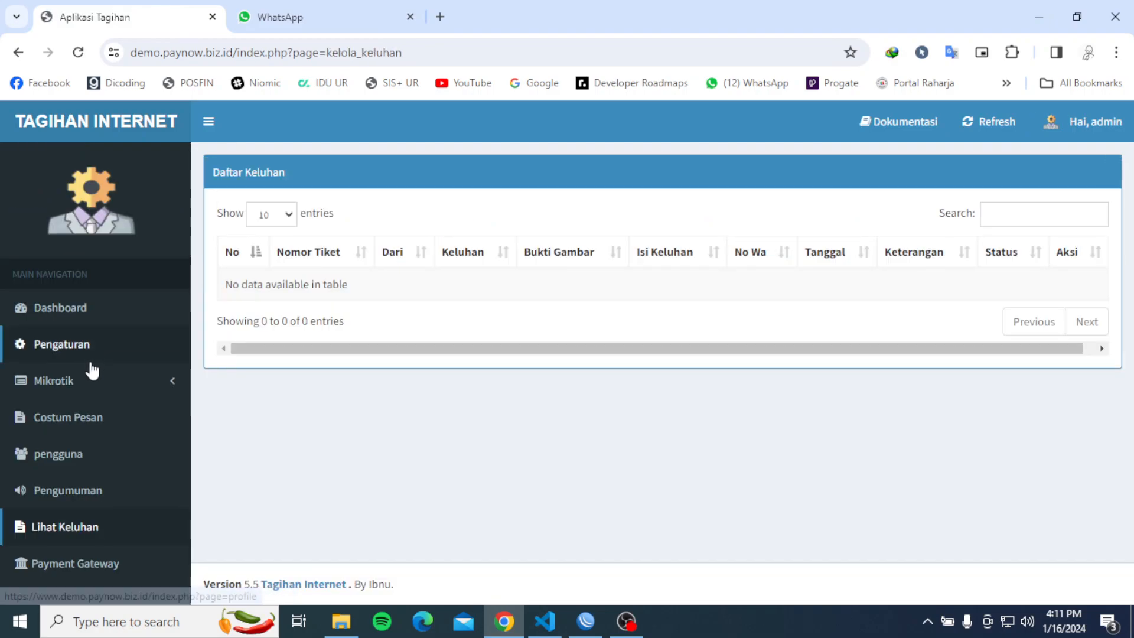
Highlight the Daftar Keluhan title on the empty complaints table and scroll the sidebar.
{"action": "left_click_drag", "start_coordinate": [311, 183], "coordinate": [213, 182]}
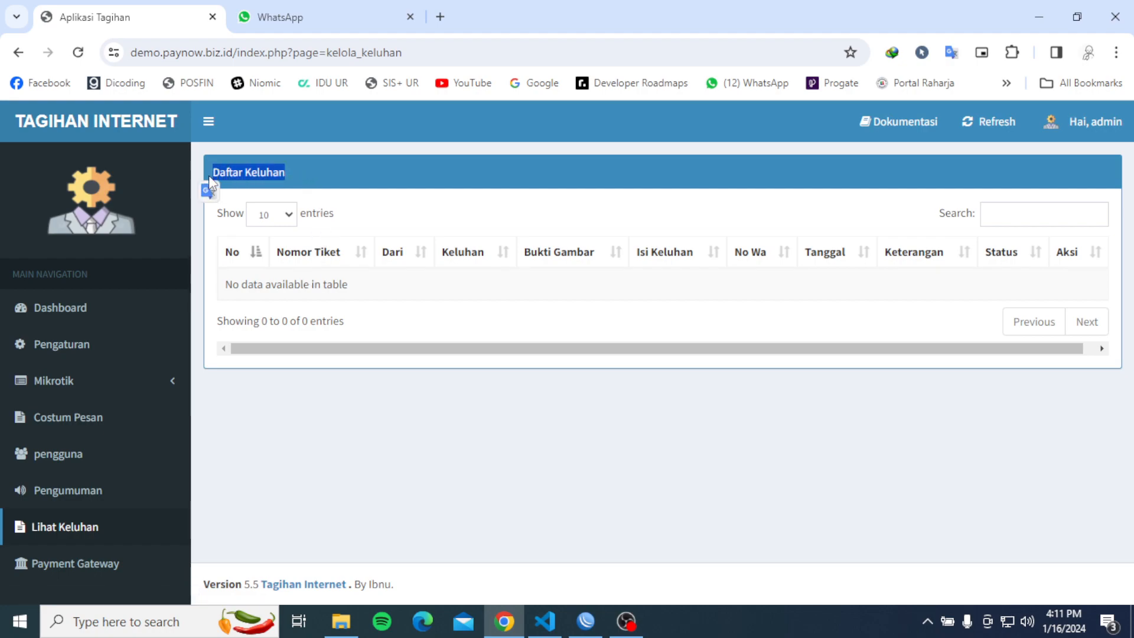
{"action": "left_click", "coordinate": [337, 173]}
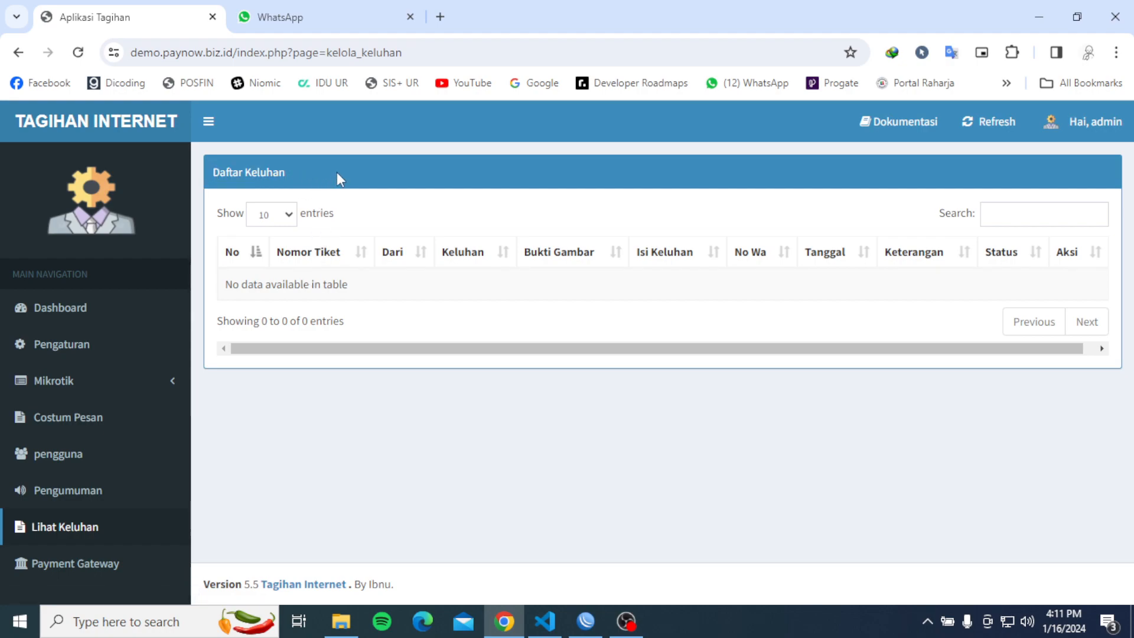
{"action": "scroll", "coordinate": [84, 413], "scroll_direction": "down", "scroll_amount": 3}
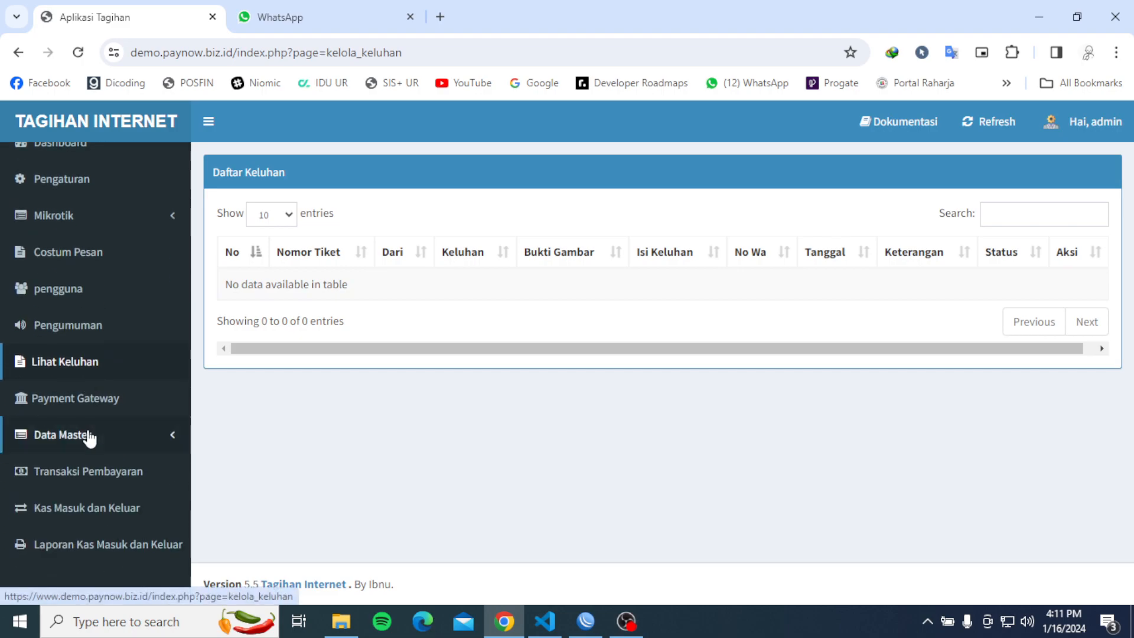
Open the payment gateway settings and review the Token Payment Midtrans section.
{"action": "left_click", "coordinate": [99, 400]}
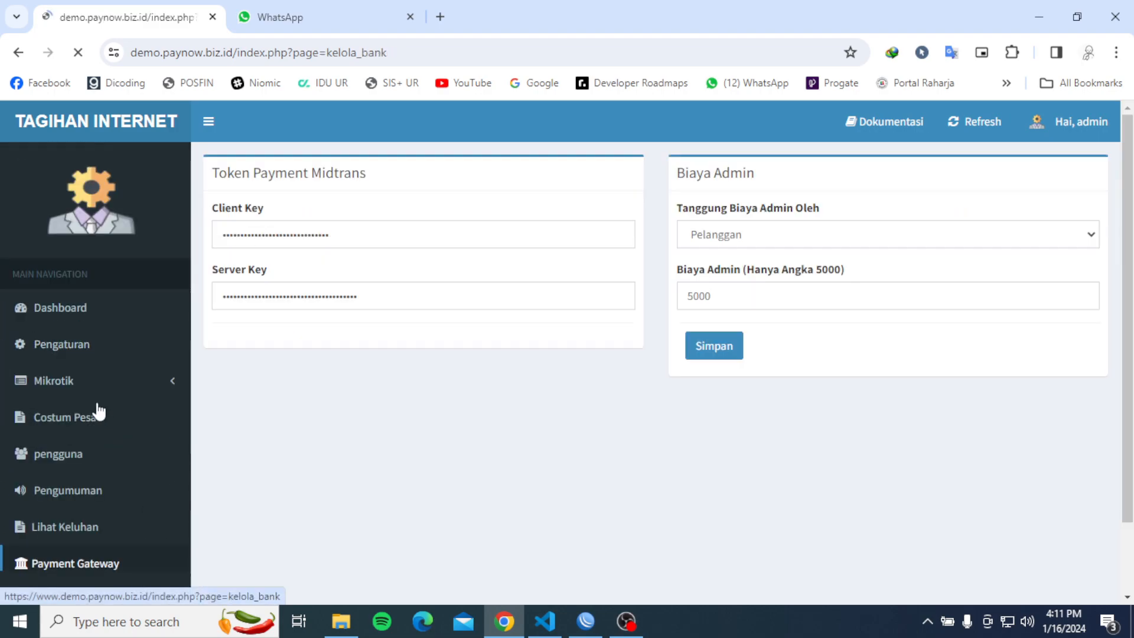
{"action": "left_click_drag", "start_coordinate": [381, 182], "coordinate": [218, 171]}
{"action": "left_click", "coordinate": [341, 171]}
{"action": "double_click", "coordinate": [341, 171]}
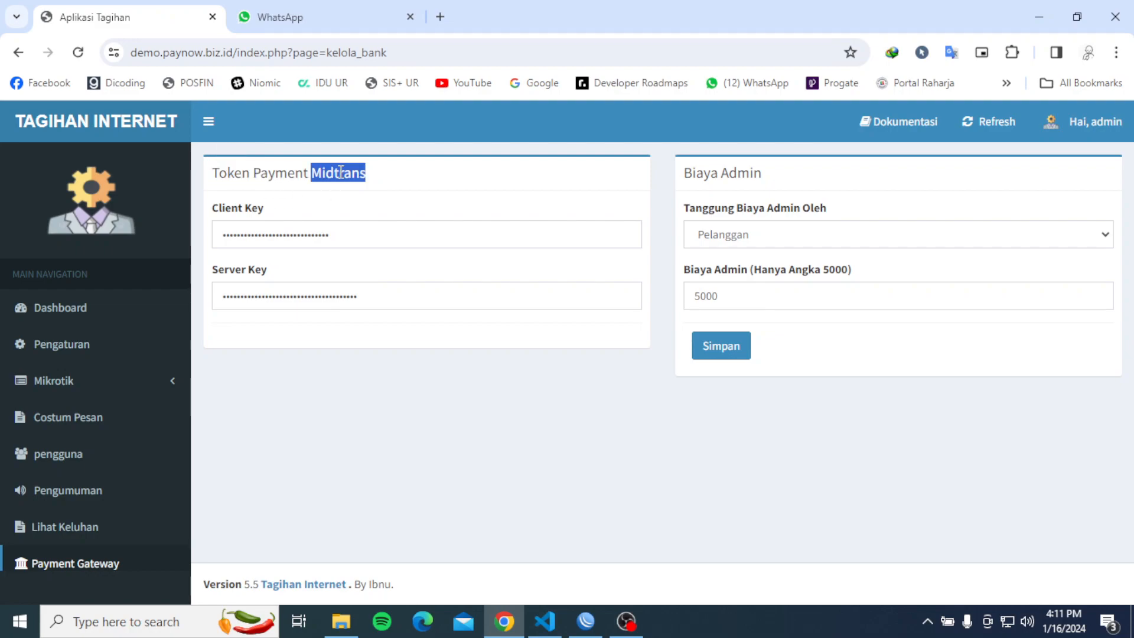
{"action": "left_click", "coordinate": [387, 179]}
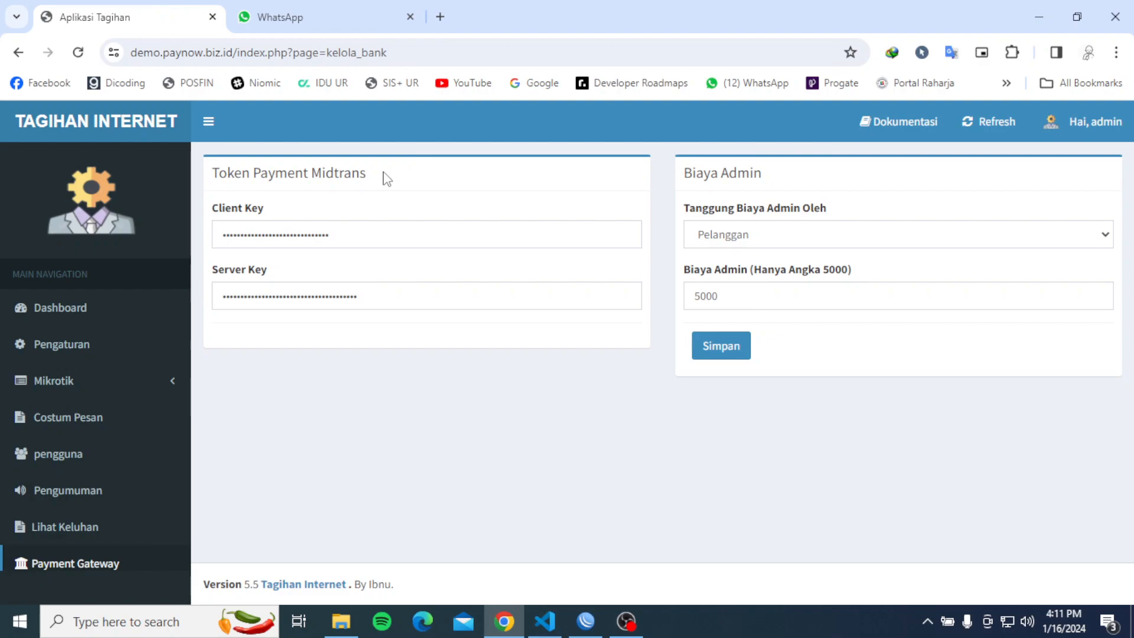
Keep Pelanggan as the admin fee payer, then expand the Data Master menu.
{"action": "mouse_move", "coordinate": [783, 182]}
{"action": "left_mouse_down"}
{"action": "mouse_move", "coordinate": [694, 176]}
{"action": "mouse_move", "coordinate": [775, 187]}
{"action": "left_mouse_up"}
{"action": "left_click", "coordinate": [804, 239]}
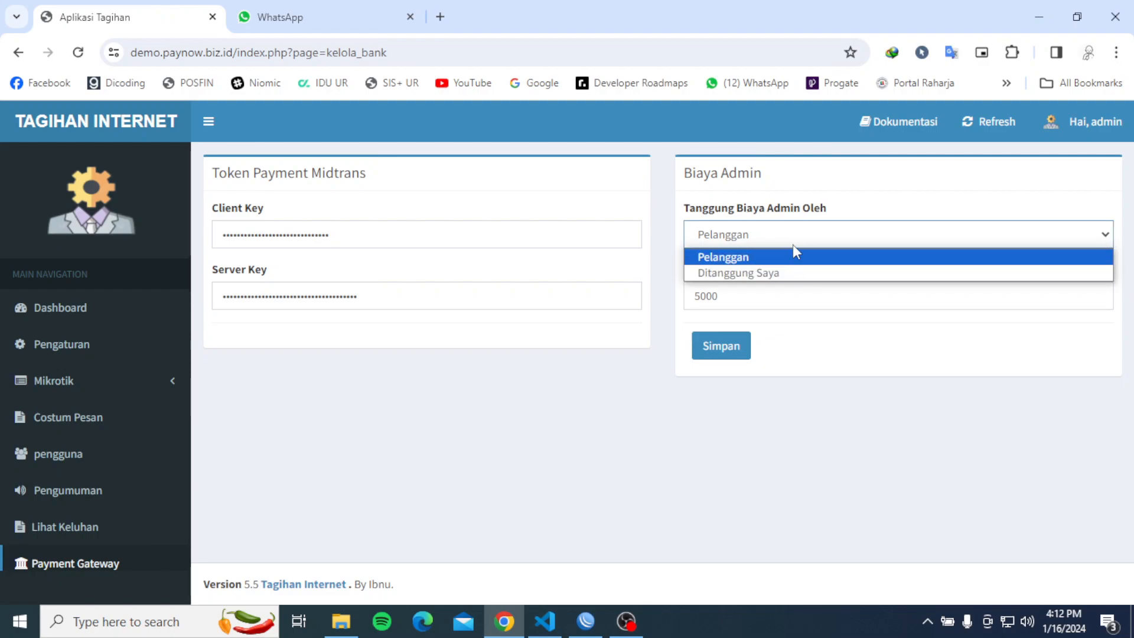
{"action": "left_click", "coordinate": [782, 195]}
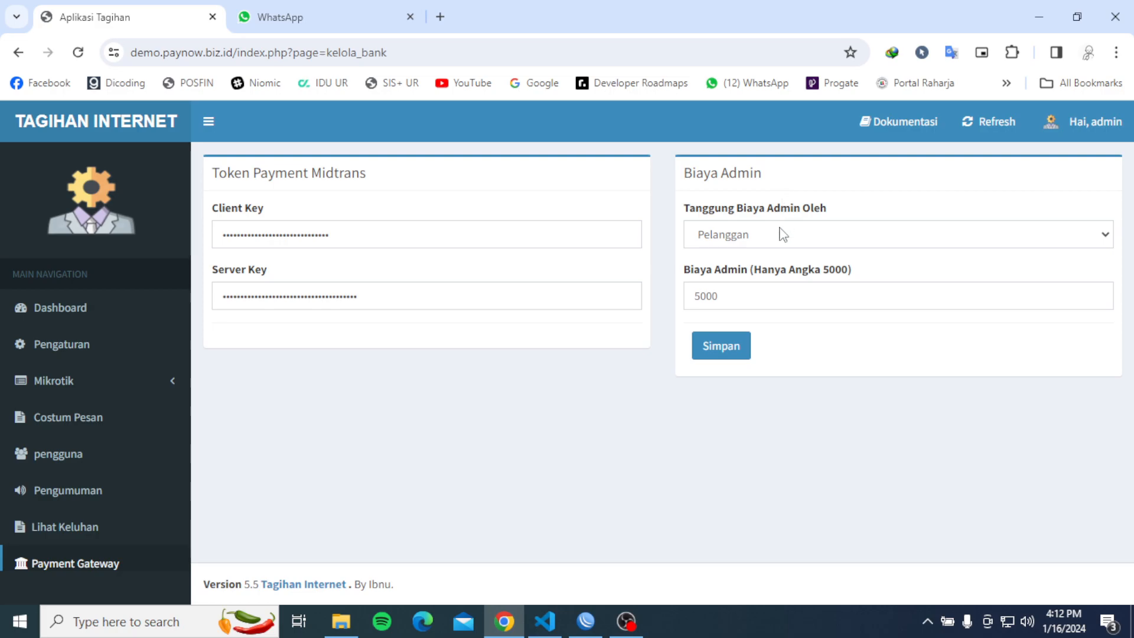
{"action": "scroll", "coordinate": [93, 394], "scroll_direction": "down", "scroll_amount": 3}
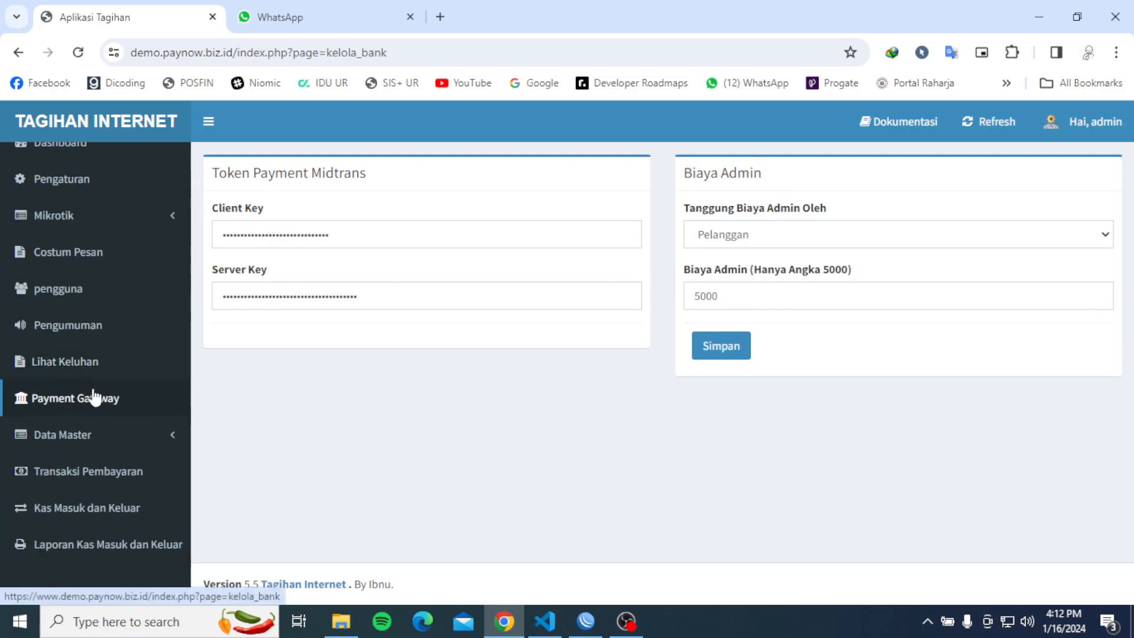
{"action": "left_click", "coordinate": [101, 436]}
Open Data Paket and review the 'Ambil Nama Paket Dari PPPOE Profile' setting.
{"action": "left_click", "coordinate": [100, 467]}
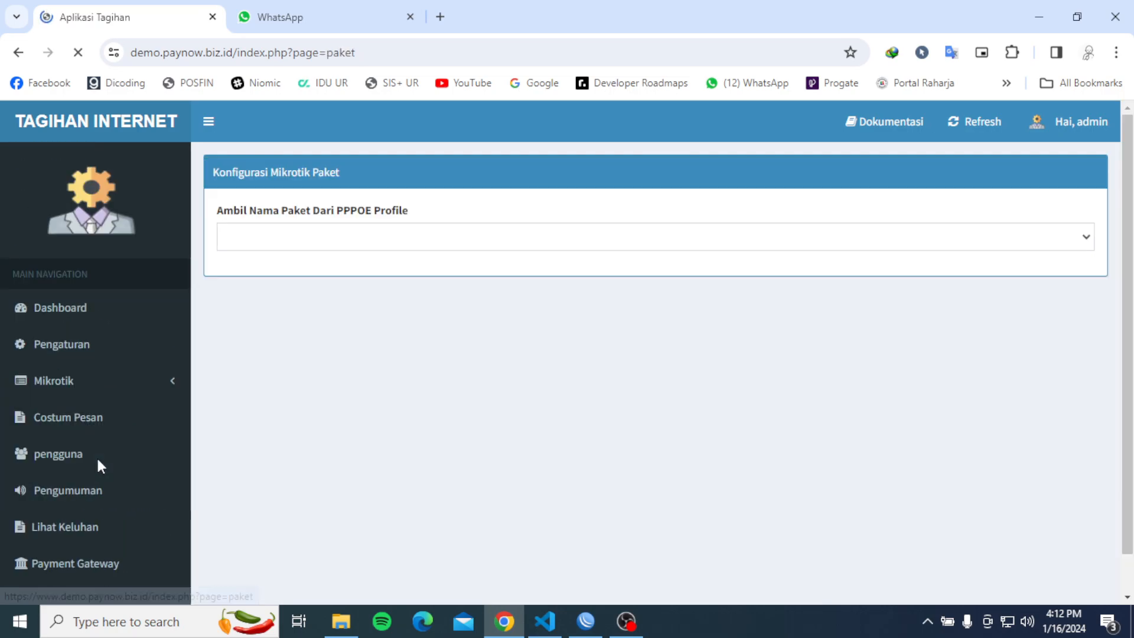
{"action": "scroll", "coordinate": [473, 389], "scroll_direction": "down", "scroll_amount": 2}
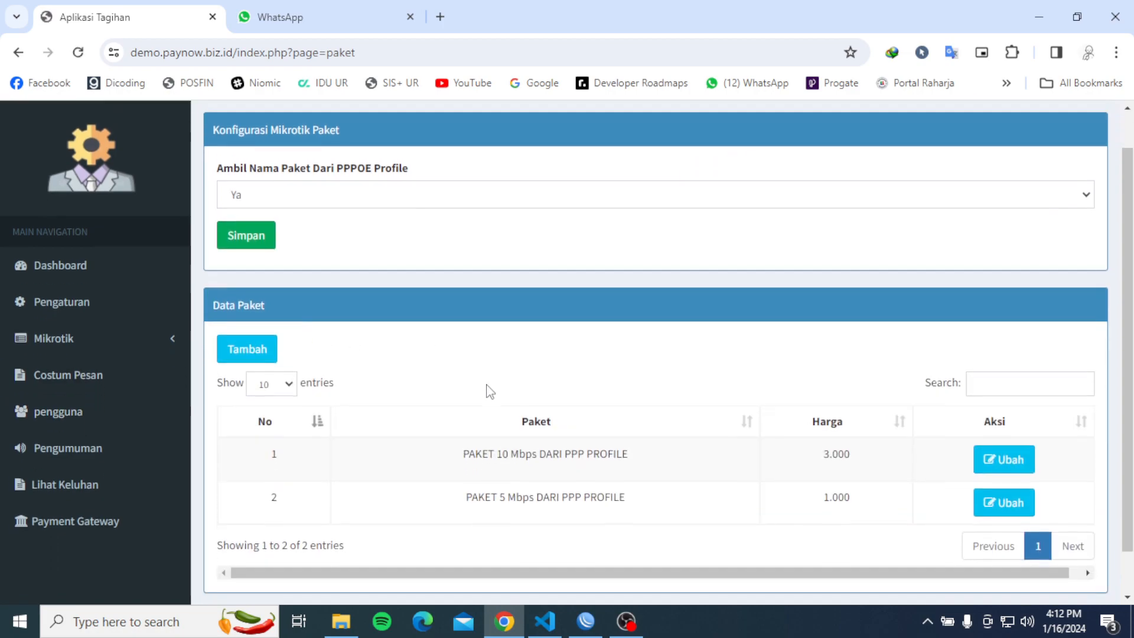
{"action": "scroll", "coordinate": [413, 265], "scroll_direction": "up", "scroll_amount": 2}
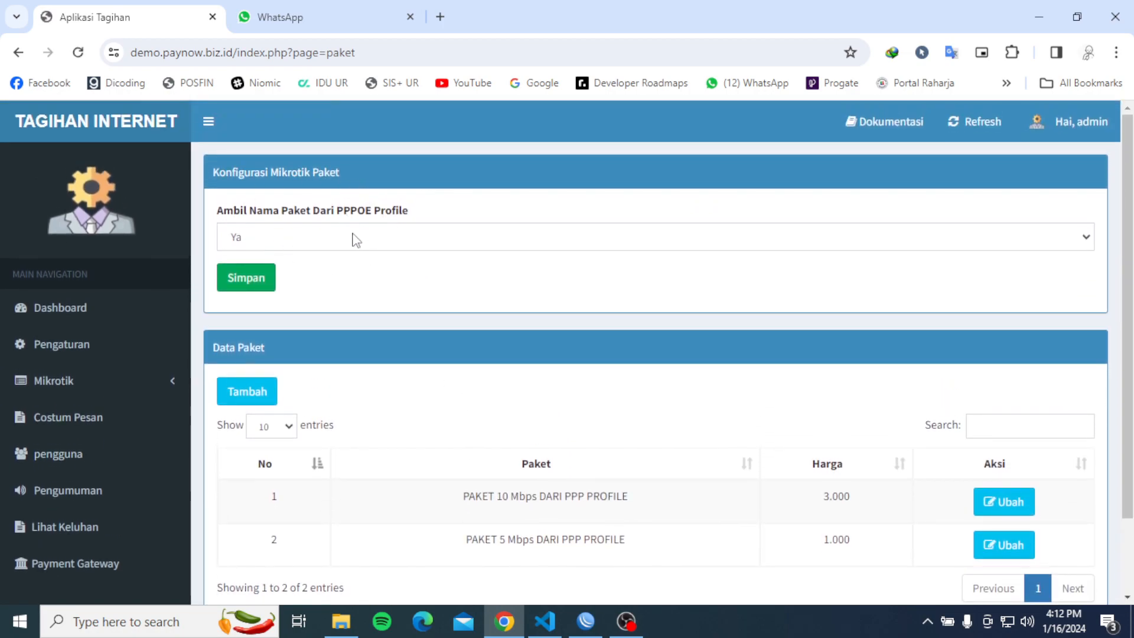
{"action": "left_click_drag", "start_coordinate": [417, 212], "coordinate": [217, 220]}
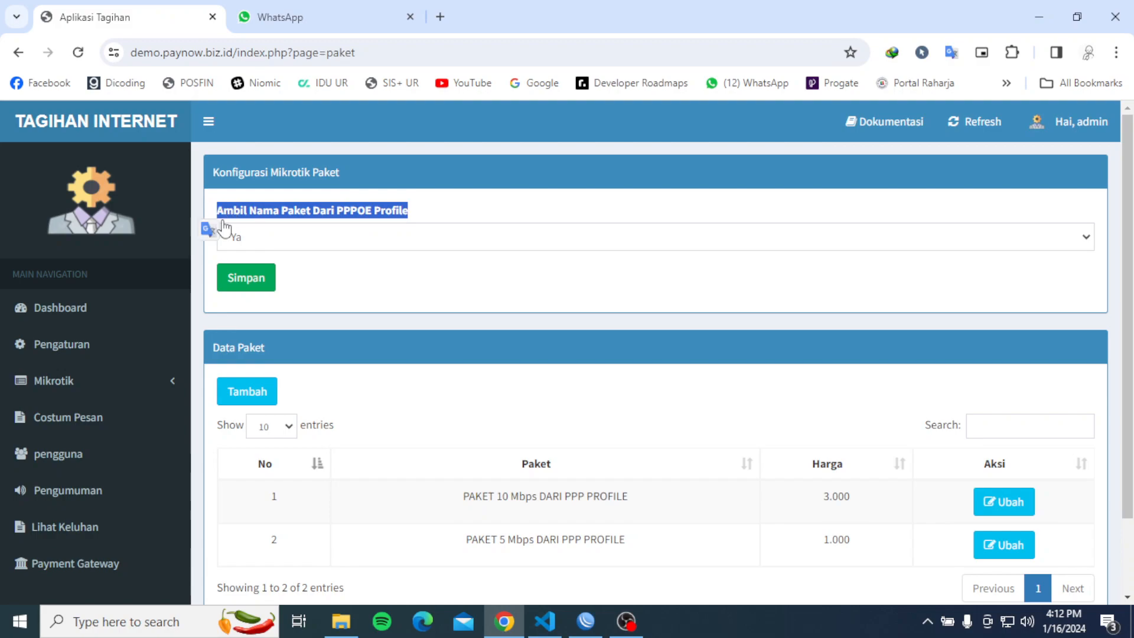
{"action": "left_click", "coordinate": [429, 293]}
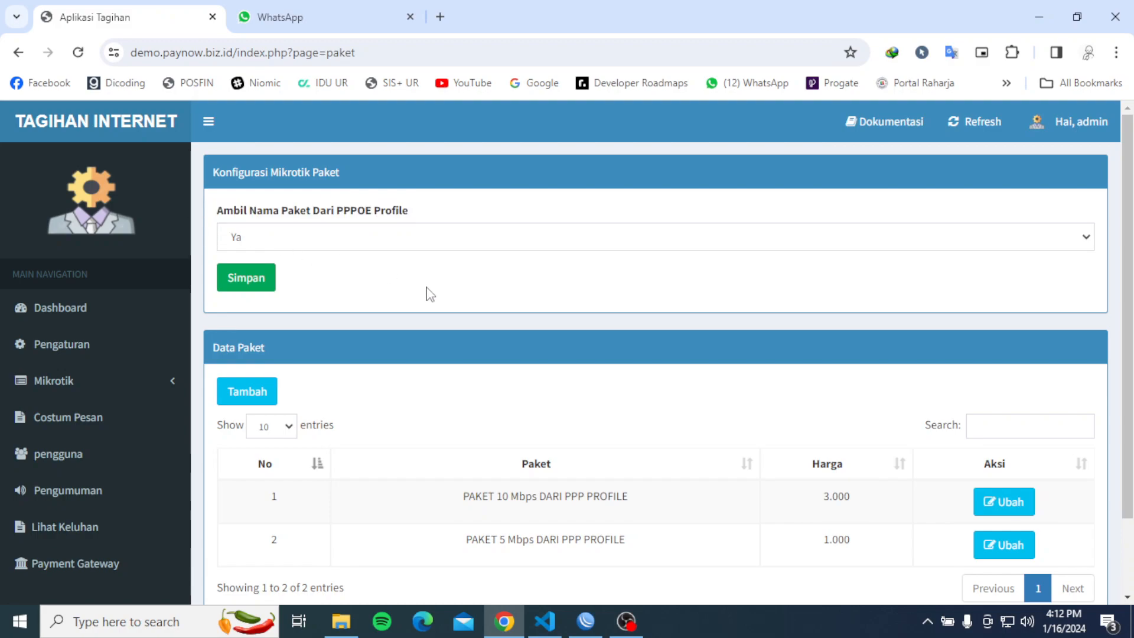
Look over the Mikrotik API section of the application settings.
{"action": "left_click", "coordinate": [136, 341]}
{"action": "left_click_drag", "start_coordinate": [768, 176], "coordinate": [677, 180]}
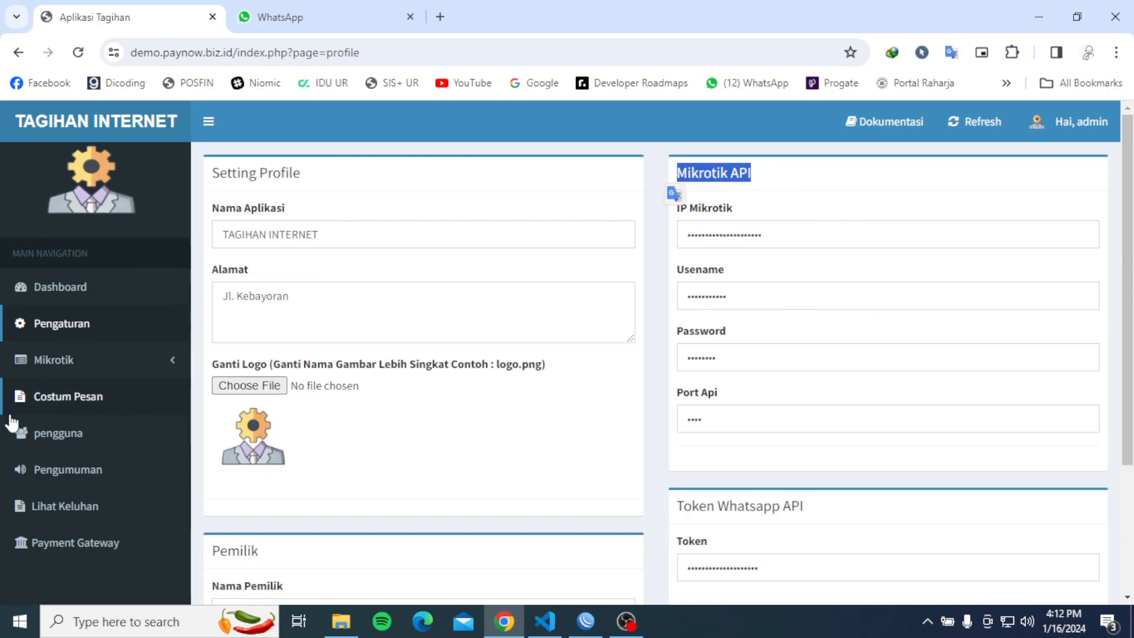
{"action": "scroll", "coordinate": [59, 429], "scroll_direction": "down", "scroll_amount": 3}
Return to Data Paket, start a new package and list the available PPPOE profiles.
{"action": "left_click", "coordinate": [76, 433]}
{"action": "left_click", "coordinate": [86, 469]}
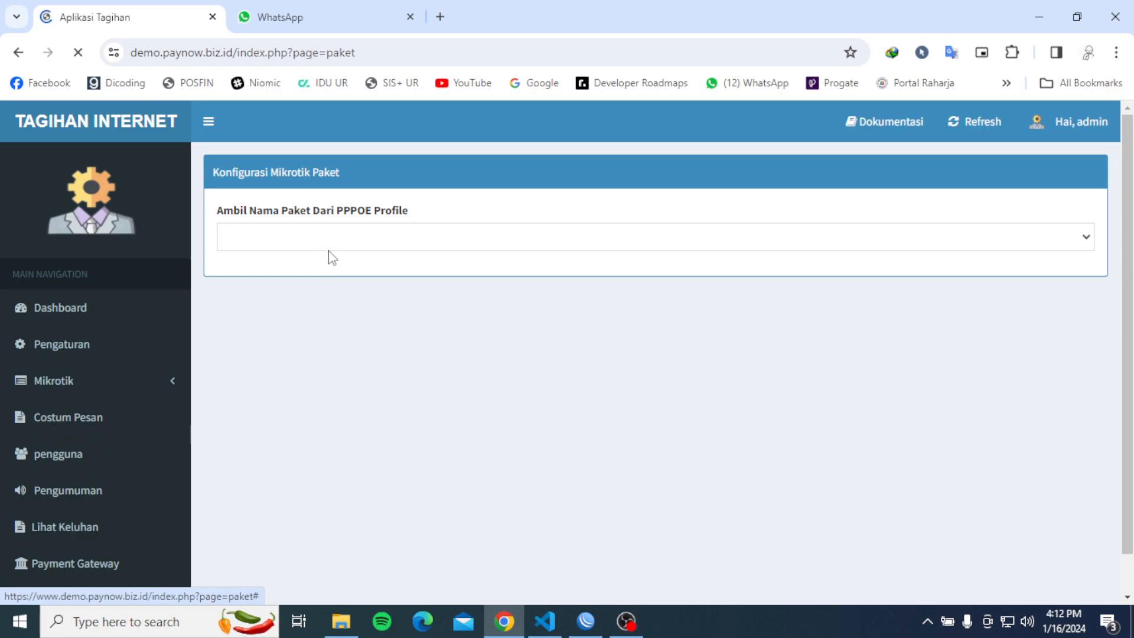
{"action": "left_click_drag", "start_coordinate": [342, 177], "coordinate": [214, 177]}
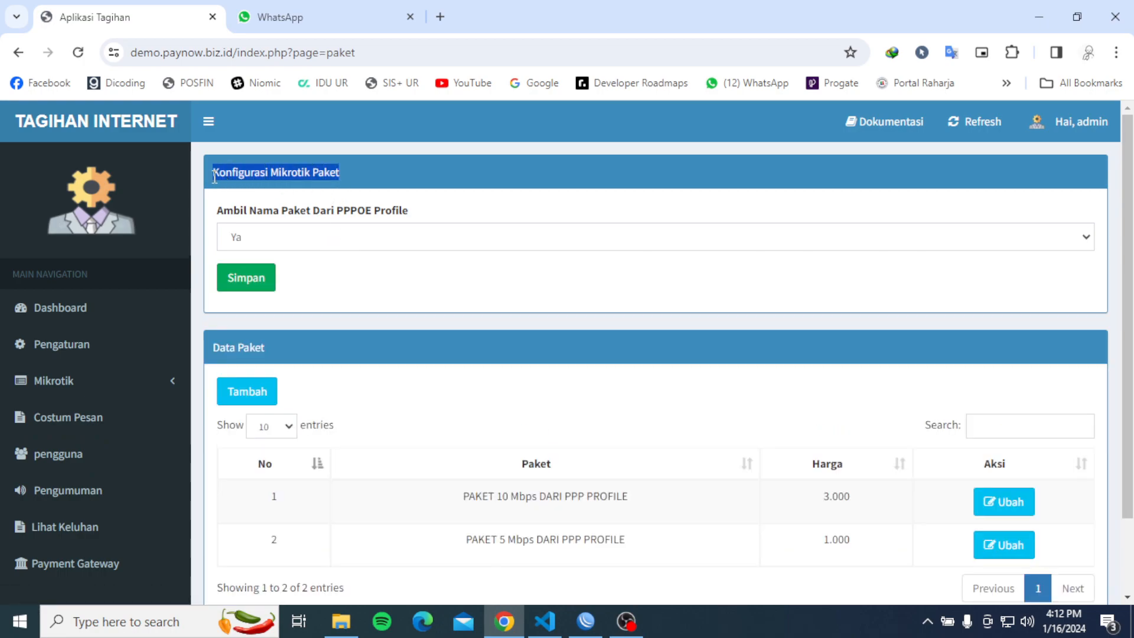
{"action": "left_click", "coordinate": [366, 324]}
{"action": "scroll", "coordinate": [366, 324], "scroll_direction": "down", "scroll_amount": 2}
{"action": "left_click", "coordinate": [271, 313]}
{"action": "left_click", "coordinate": [382, 209]}
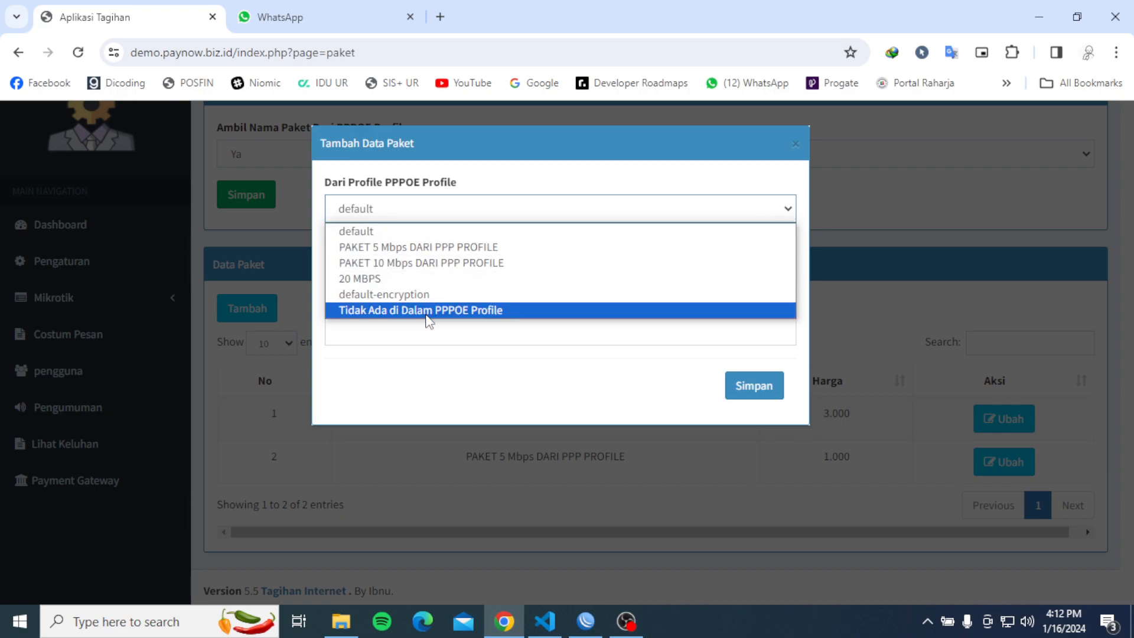
{"action": "left_click", "coordinate": [460, 385]}
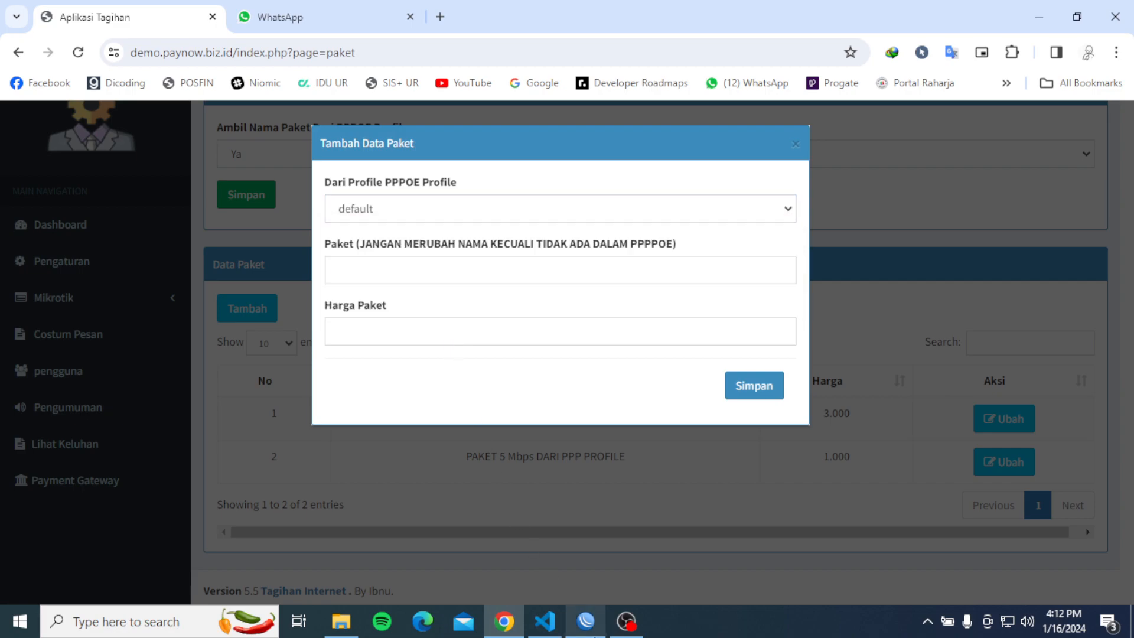
{"action": "left_click", "coordinate": [406, 218]}
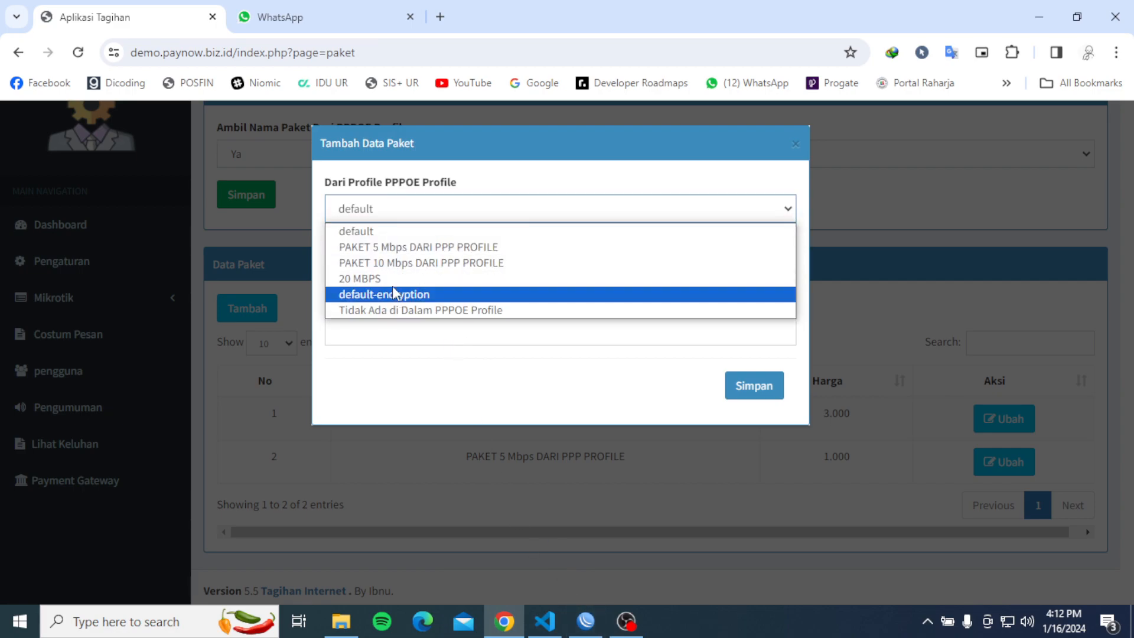
{"action": "left_click", "coordinate": [451, 387]}
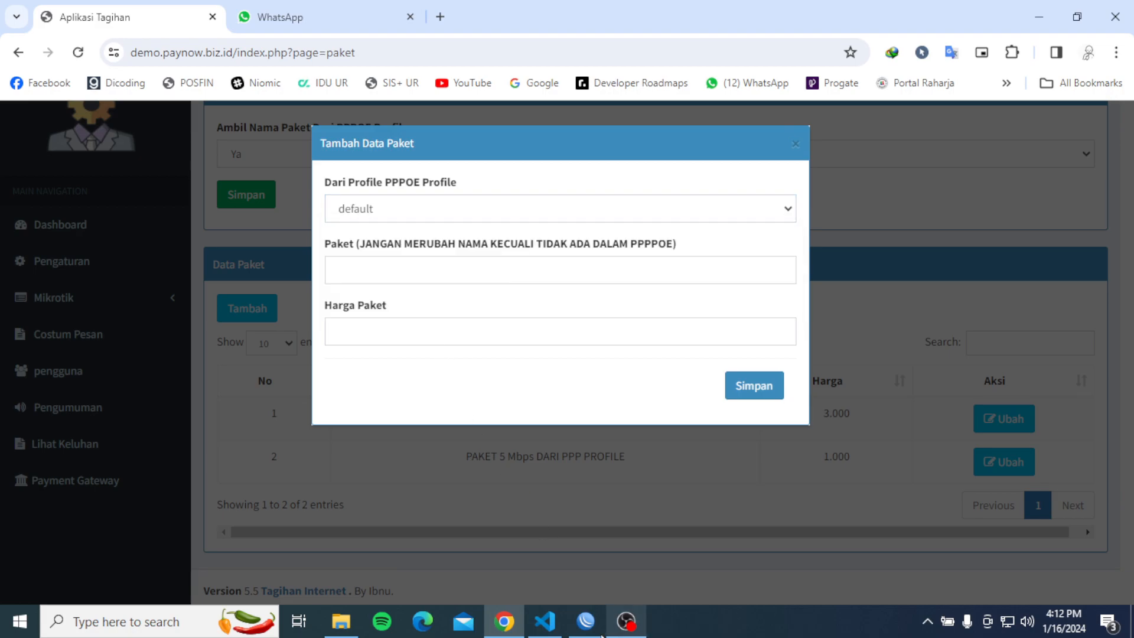
{"action": "left_click", "coordinate": [586, 621]}
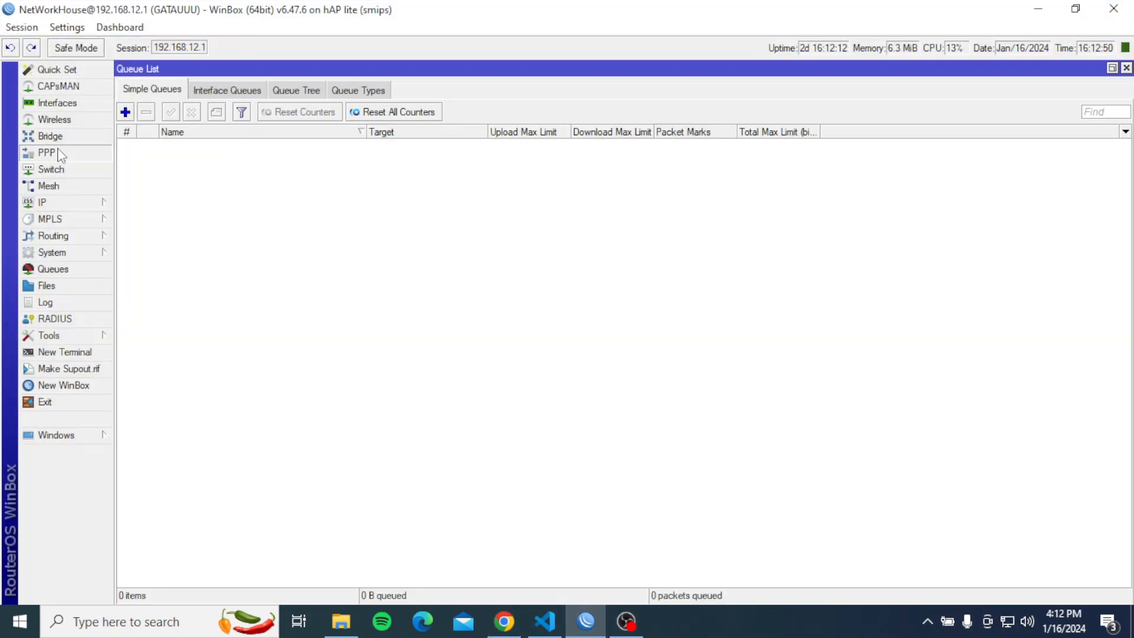
{"action": "left_click", "coordinate": [77, 154]}
{"action": "left_click", "coordinate": [299, 151]}
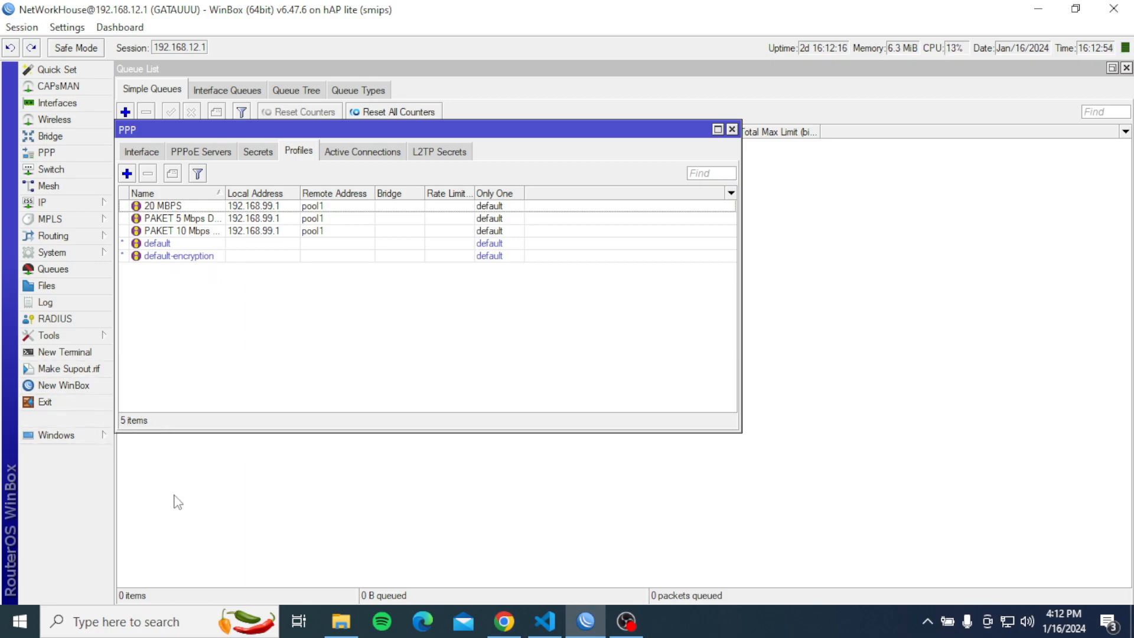
{"action": "left_click", "coordinate": [503, 622]}
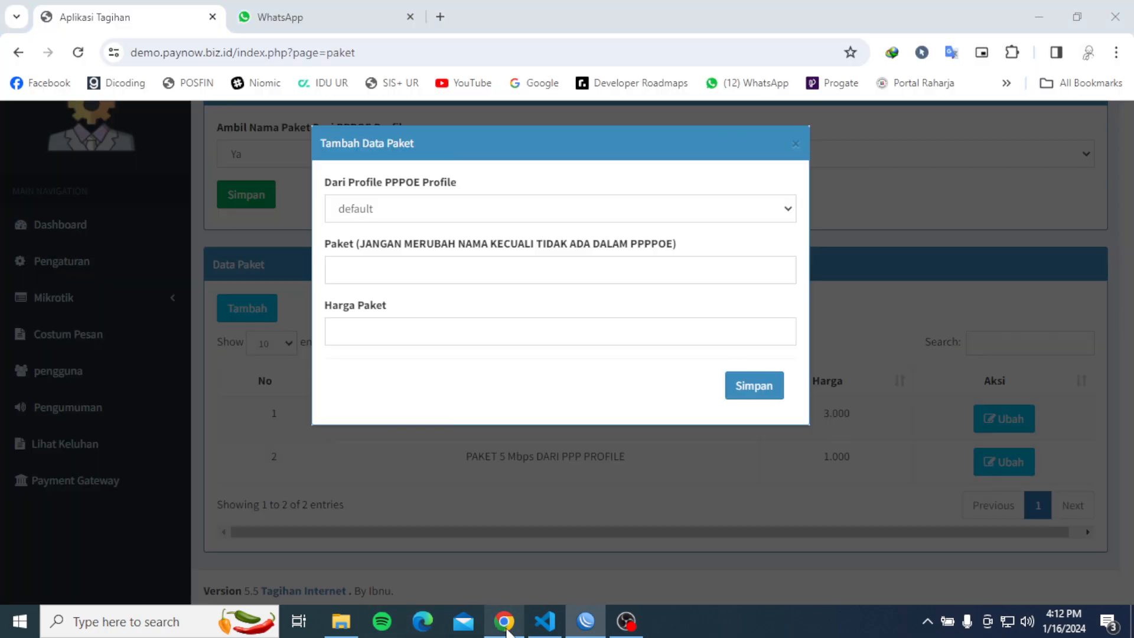
Base the new package on PAKET 5 Mbps DARI PPP PROFILE and check the filled-in name.
{"action": "left_click", "coordinate": [421, 211]}
{"action": "left_click", "coordinate": [429, 247]}
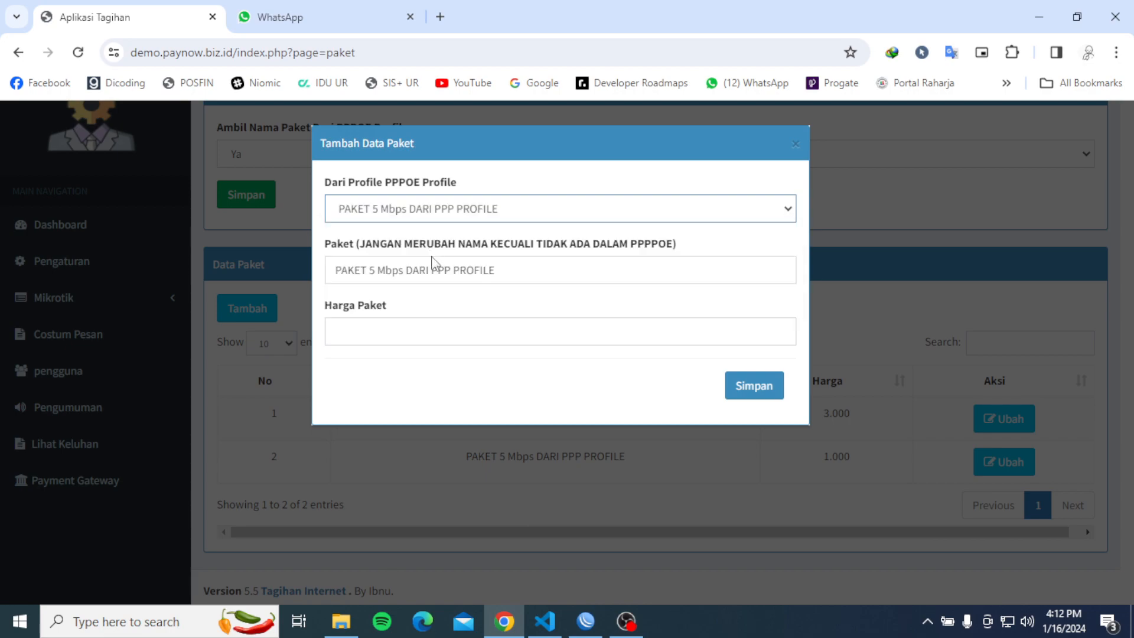
{"action": "left_click_drag", "start_coordinate": [524, 277], "coordinate": [332, 274]}
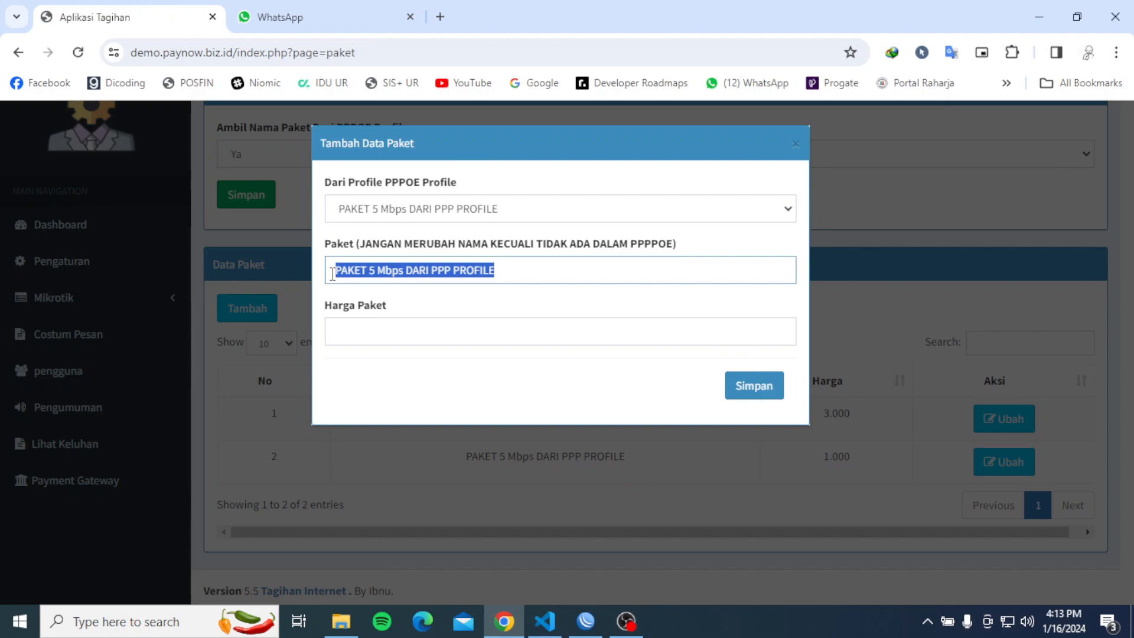
{"action": "left_click", "coordinate": [366, 311]}
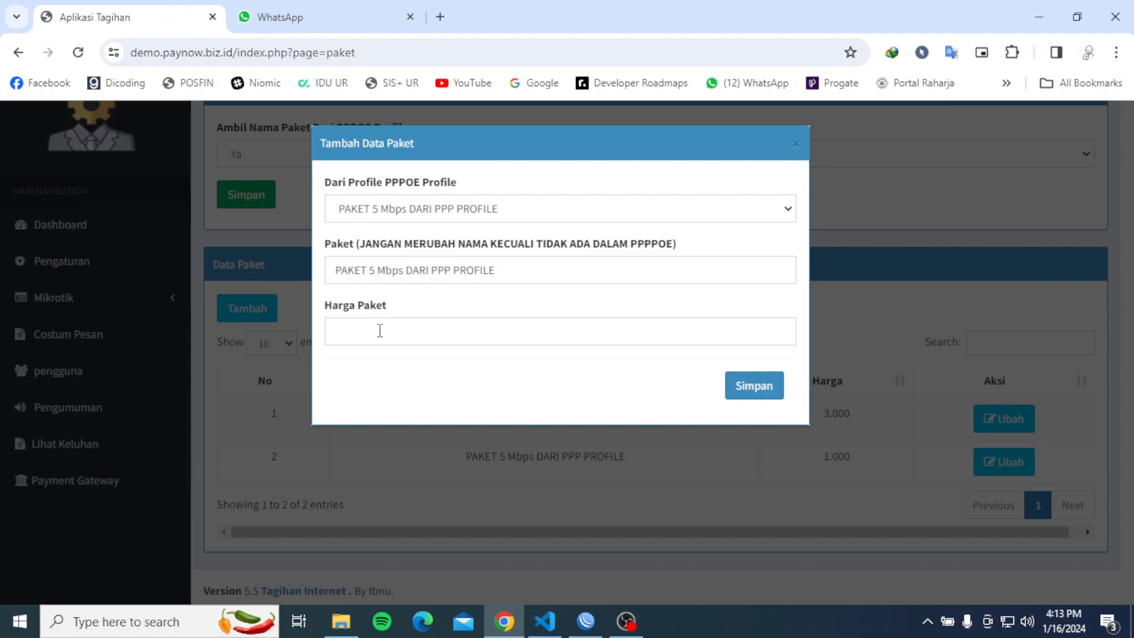
{"action": "left_click", "coordinate": [379, 330]}
{"action": "left_click", "coordinate": [377, 308]}
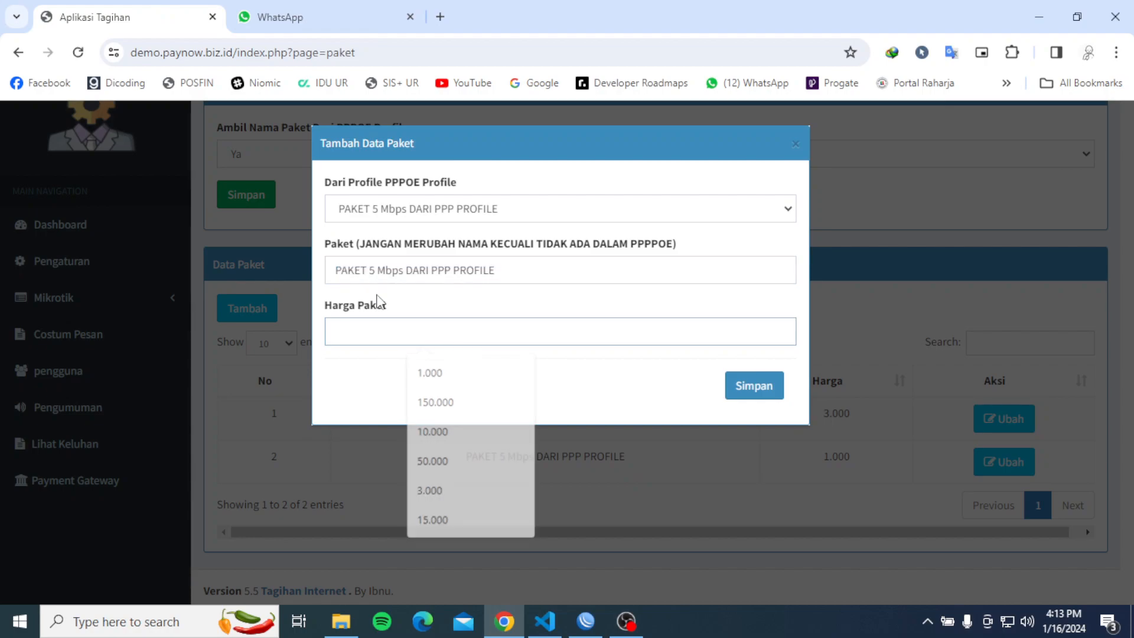
Try the PAKET 10 Mbps, 20 MBPS and default-encryption profiles, then close the form unsaved.
{"action": "left_click", "coordinate": [395, 217]}
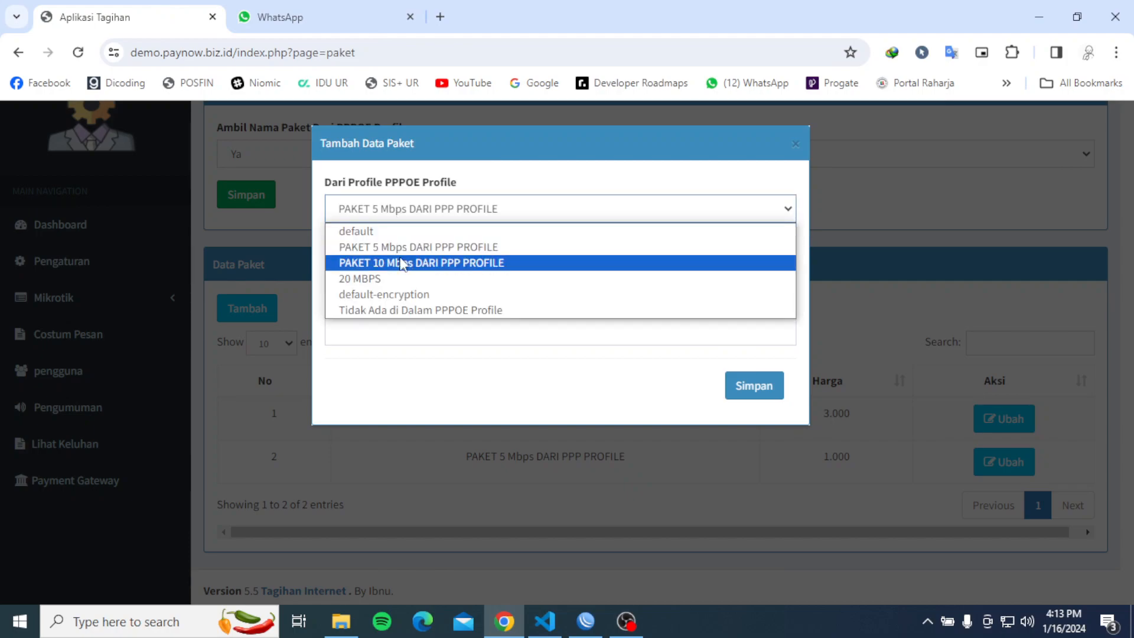
{"action": "left_click", "coordinate": [397, 210]}
{"action": "double_click", "coordinate": [373, 269]}
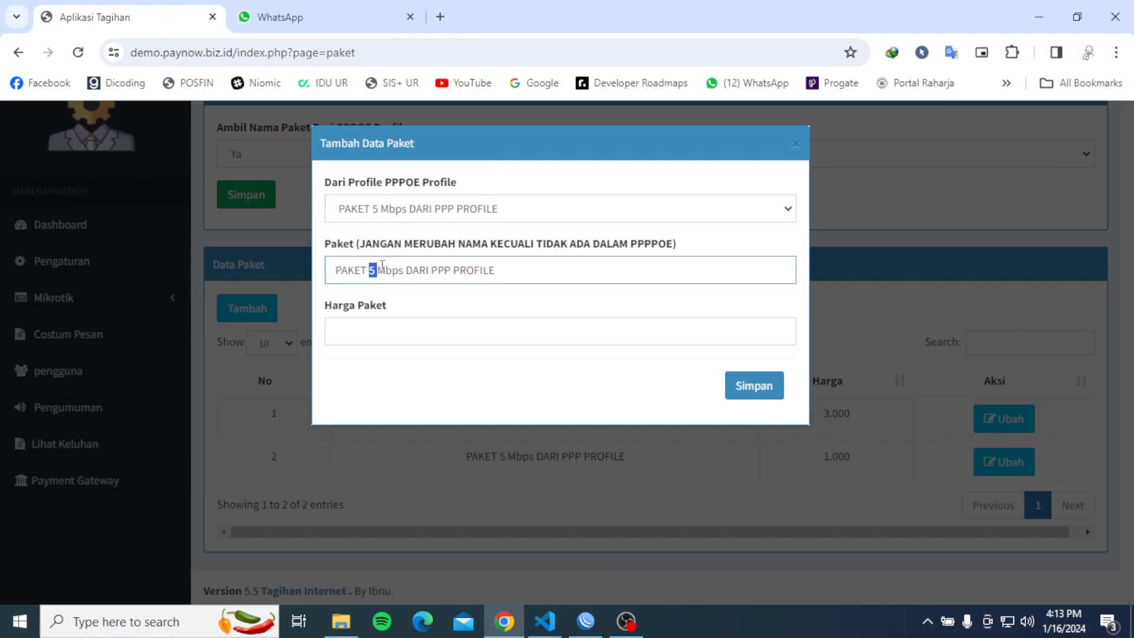
{"action": "left_click", "coordinate": [410, 213]}
{"action": "left_click", "coordinate": [408, 261]}
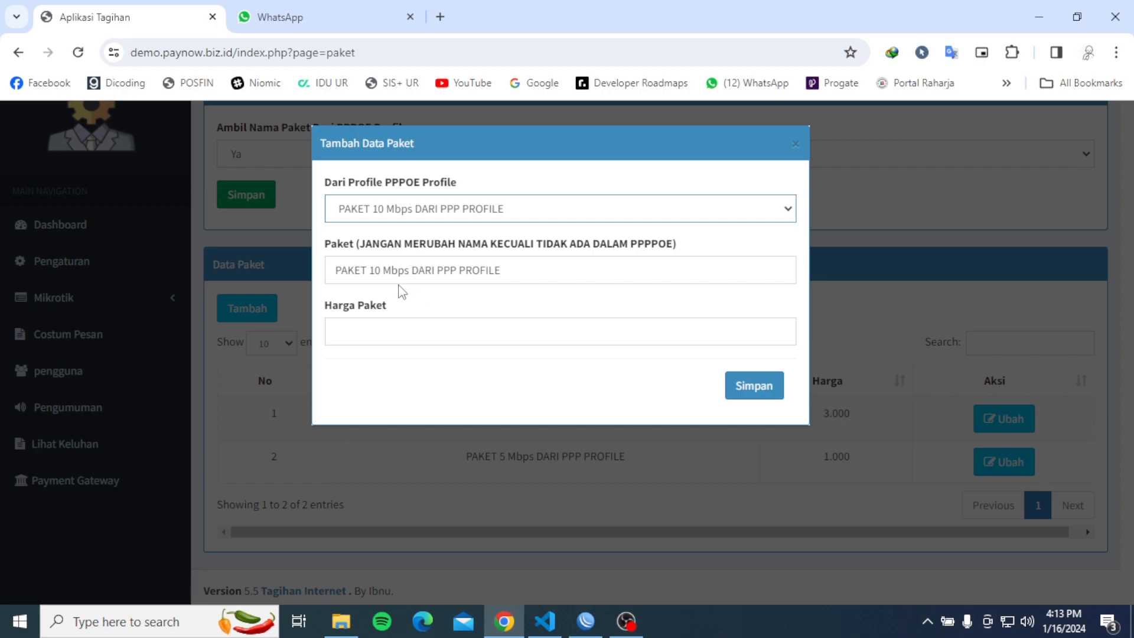
{"action": "double_click", "coordinate": [384, 270]}
{"action": "left_click", "coordinate": [396, 209]}
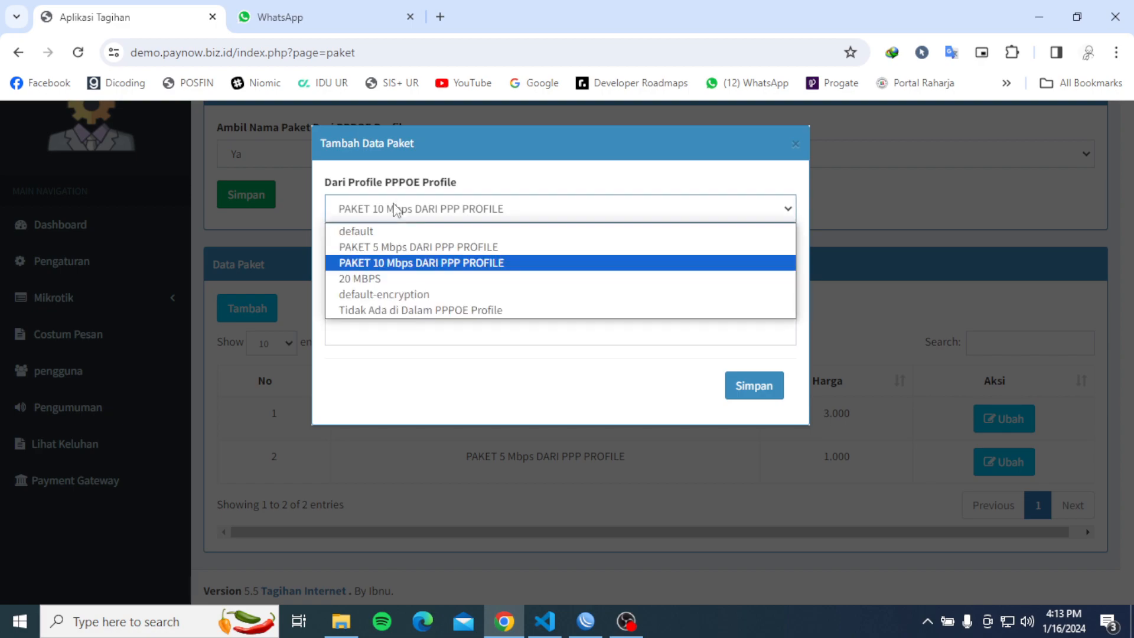
{"action": "left_click", "coordinate": [360, 278]}
{"action": "left_click", "coordinate": [399, 218]}
{"action": "left_click", "coordinate": [404, 294]}
{"action": "left_click", "coordinate": [796, 144]}
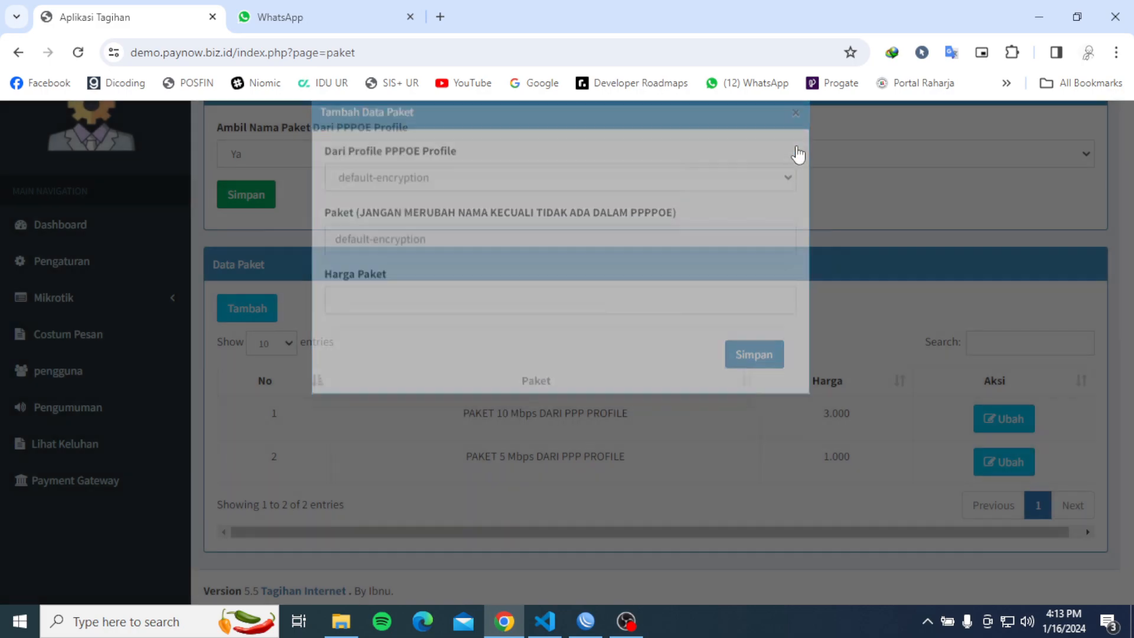
{"action": "scroll", "coordinate": [88, 355], "scroll_direction": "down", "scroll_amount": 4}
Open Data Pelanggan, check the Mikrotik API settings, and return to Data Pelanggan.
{"action": "left_click", "coordinate": [90, 360]}
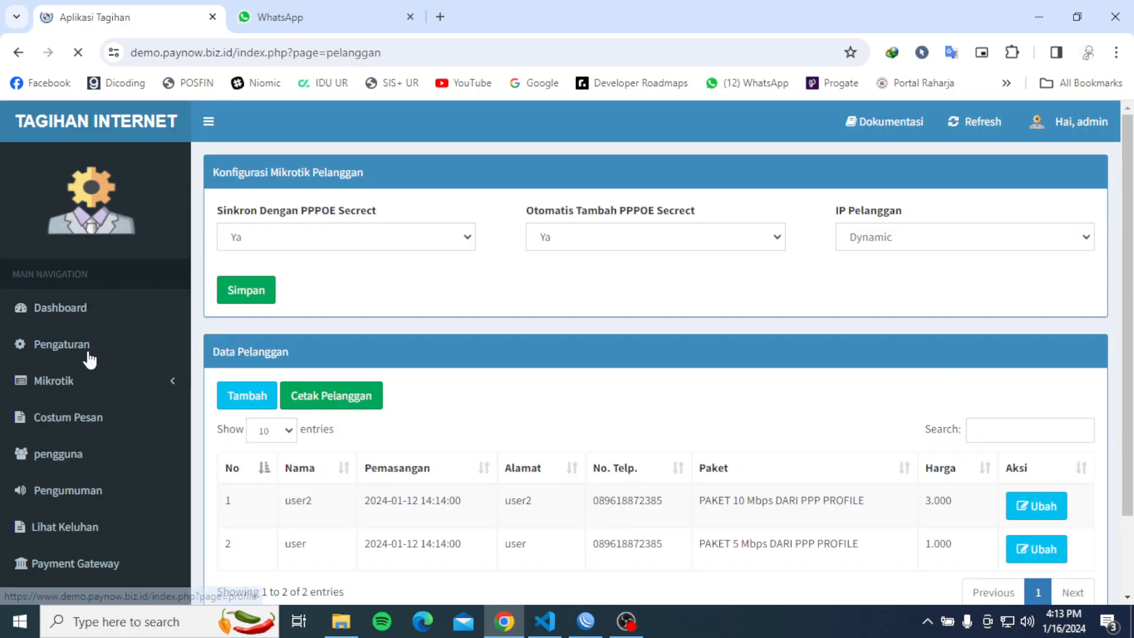
{"action": "left_click_drag", "start_coordinate": [369, 189], "coordinate": [208, 180]}
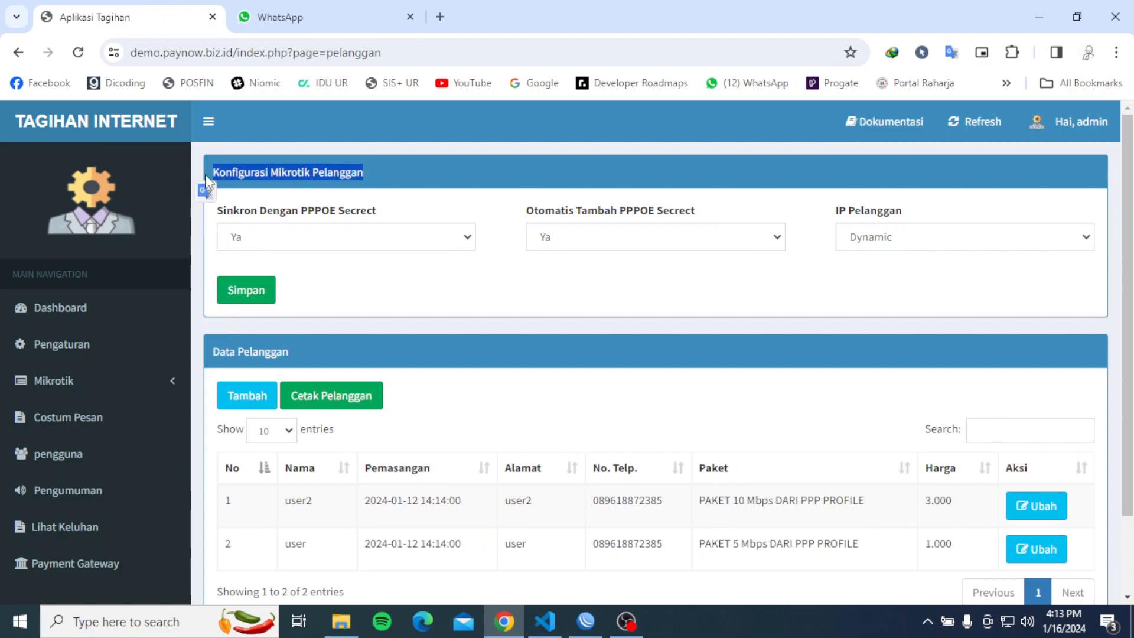
{"action": "left_click", "coordinate": [372, 184]}
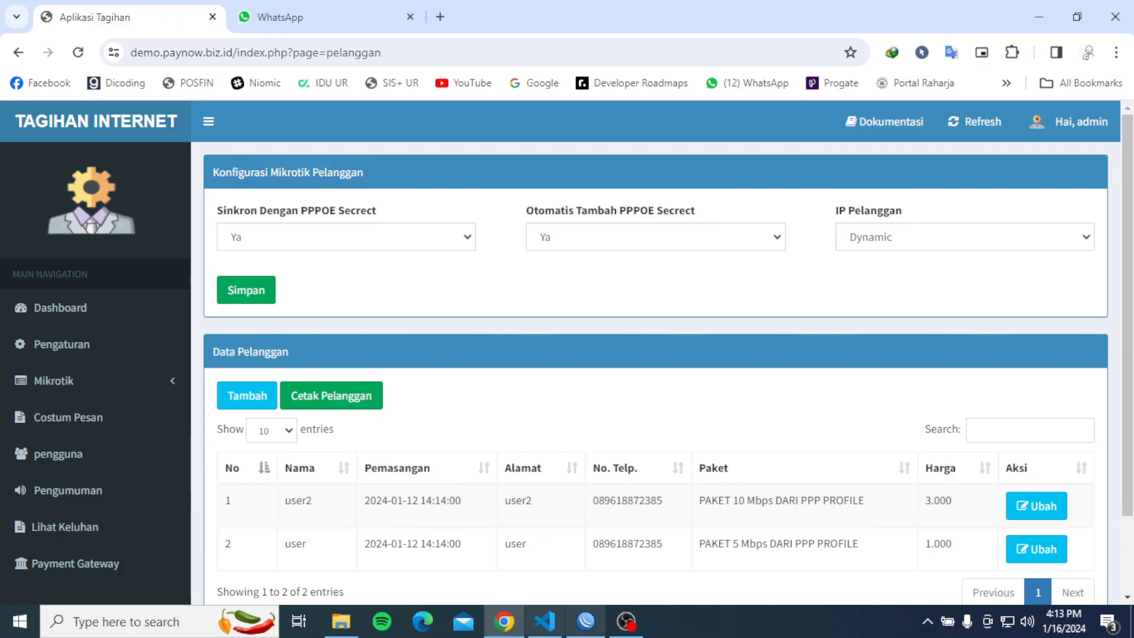
{"action": "left_click", "coordinate": [107, 347]}
{"action": "triple_click", "coordinate": [680, 173]}
{"action": "scroll", "coordinate": [92, 434], "scroll_direction": "down", "scroll_amount": 3}
{"action": "left_click", "coordinate": [109, 455]}
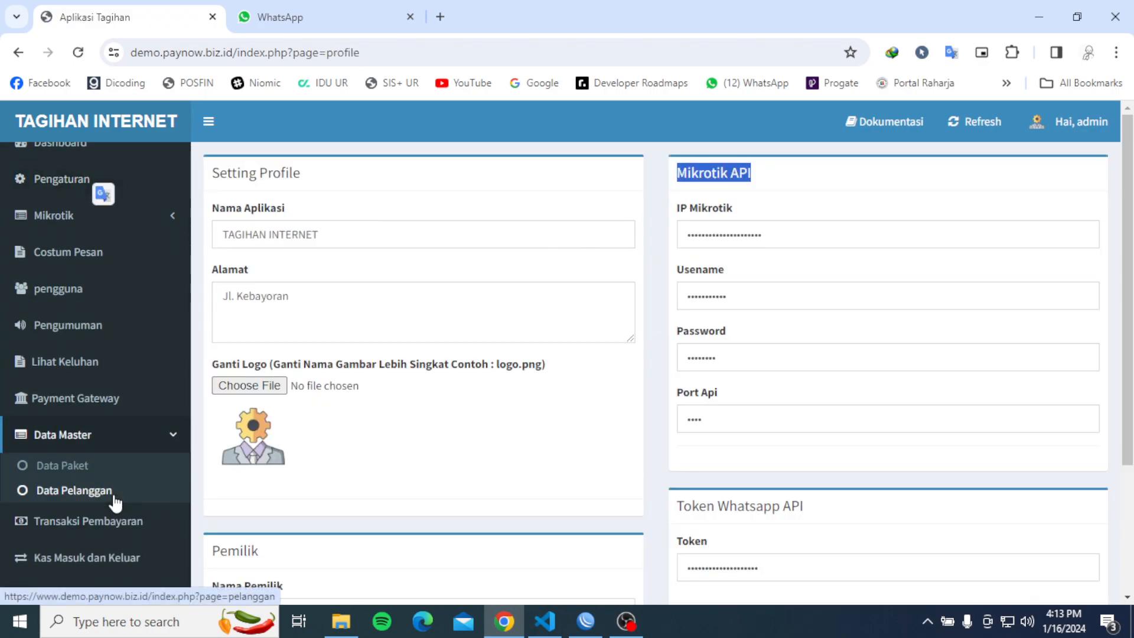
{"action": "left_click", "coordinate": [109, 493]}
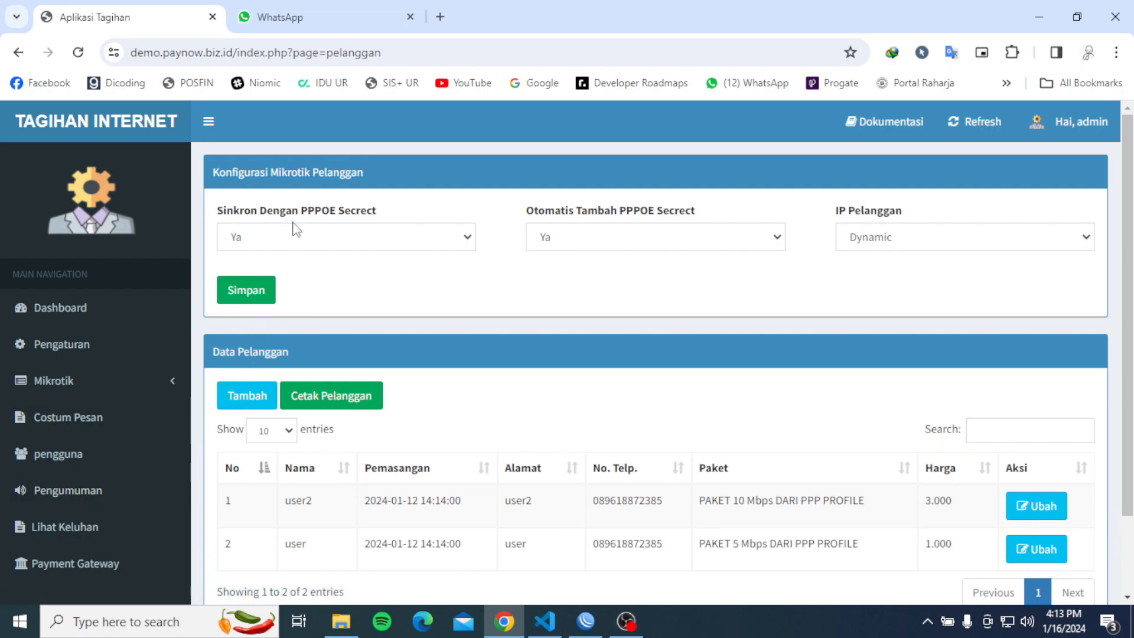
Review the PPPOE secret sync, auto-add and IP Pelanggan setting labels.
{"action": "left_click_drag", "start_coordinate": [374, 211], "coordinate": [216, 222]}
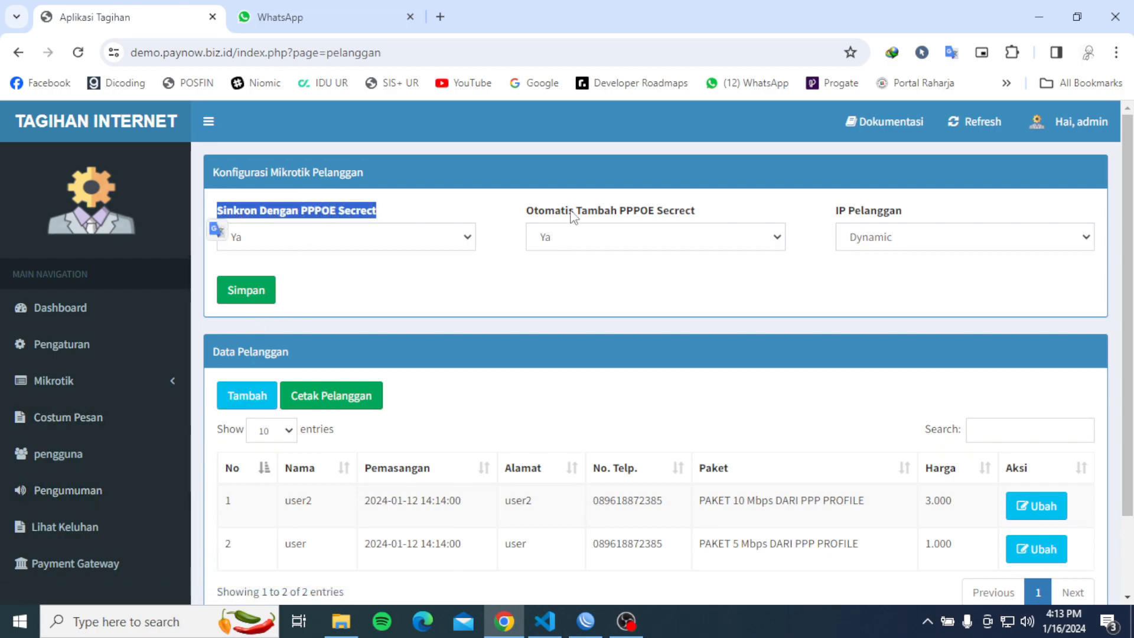
{"action": "left_click_drag", "start_coordinate": [693, 216], "coordinate": [542, 216]}
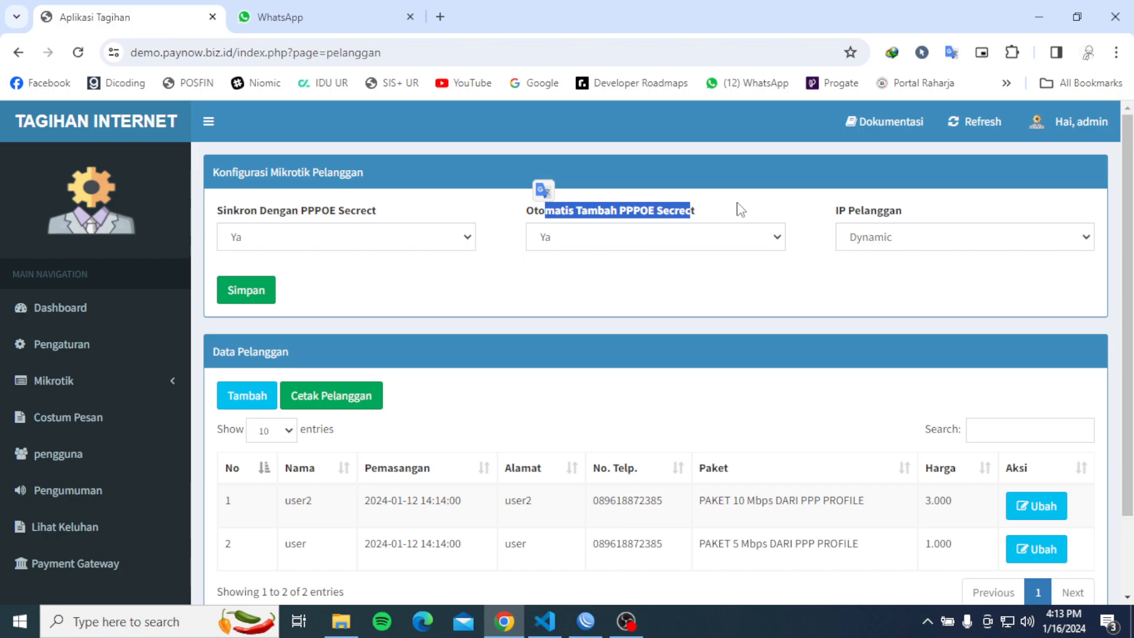
{"action": "left_click", "coordinate": [738, 205]}
{"action": "left_click_drag", "start_coordinate": [933, 218], "coordinate": [825, 220]}
{"action": "left_click", "coordinate": [936, 218]}
Set IP Pelanggan to Statik and save the MikroTik customer configuration.
{"action": "left_click", "coordinate": [938, 238]}
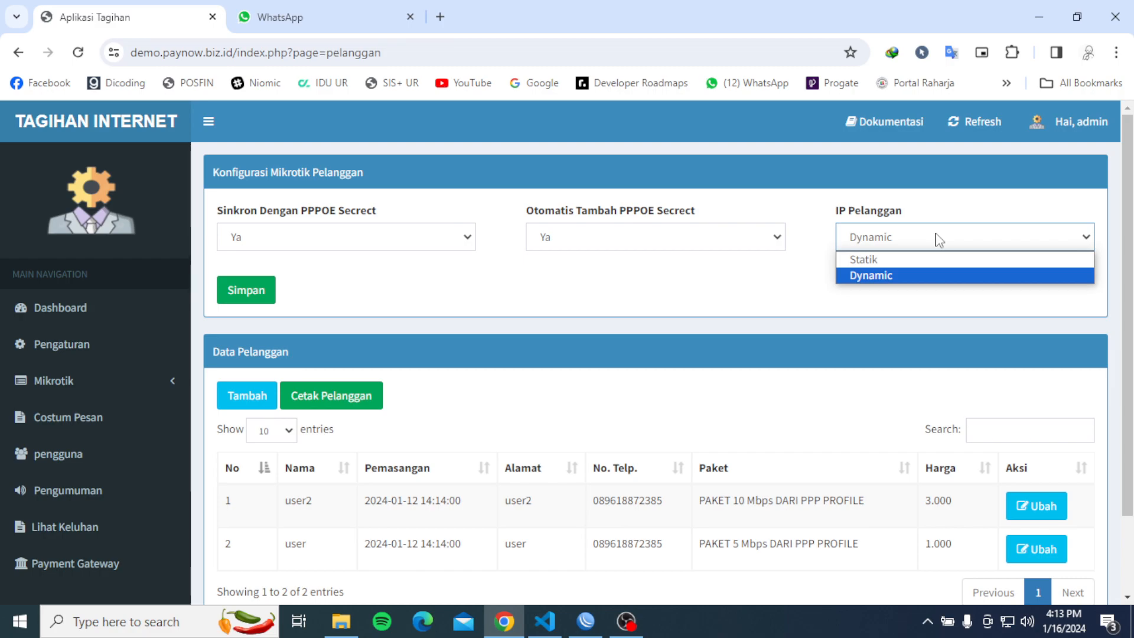
{"action": "left_click", "coordinate": [926, 198]}
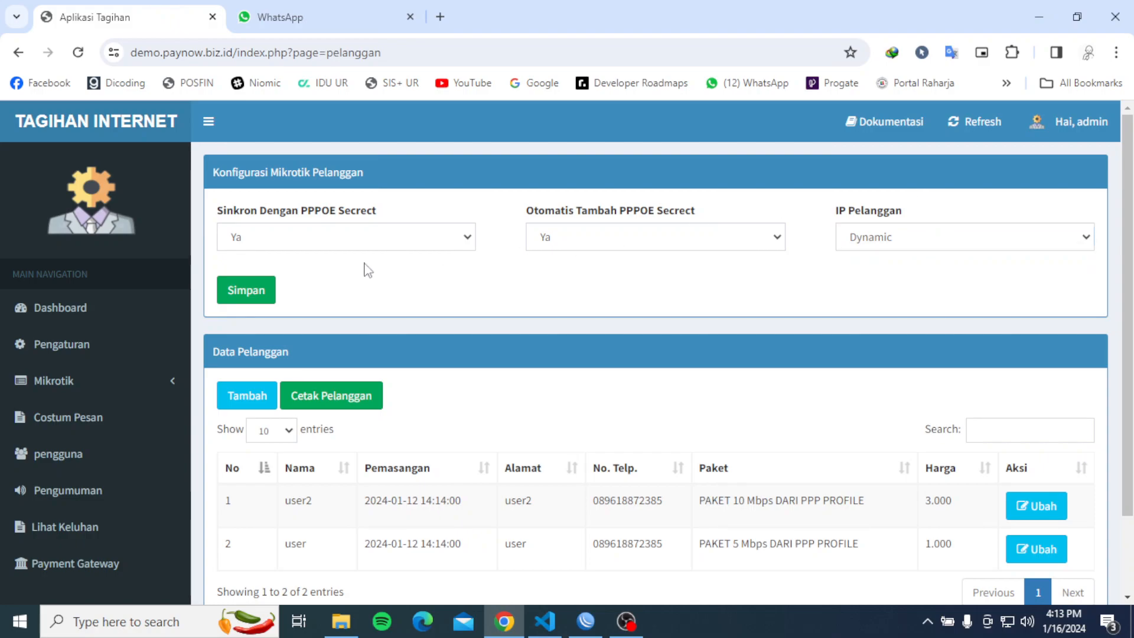
{"action": "left_click", "coordinate": [996, 237]}
{"action": "left_click", "coordinate": [992, 259]}
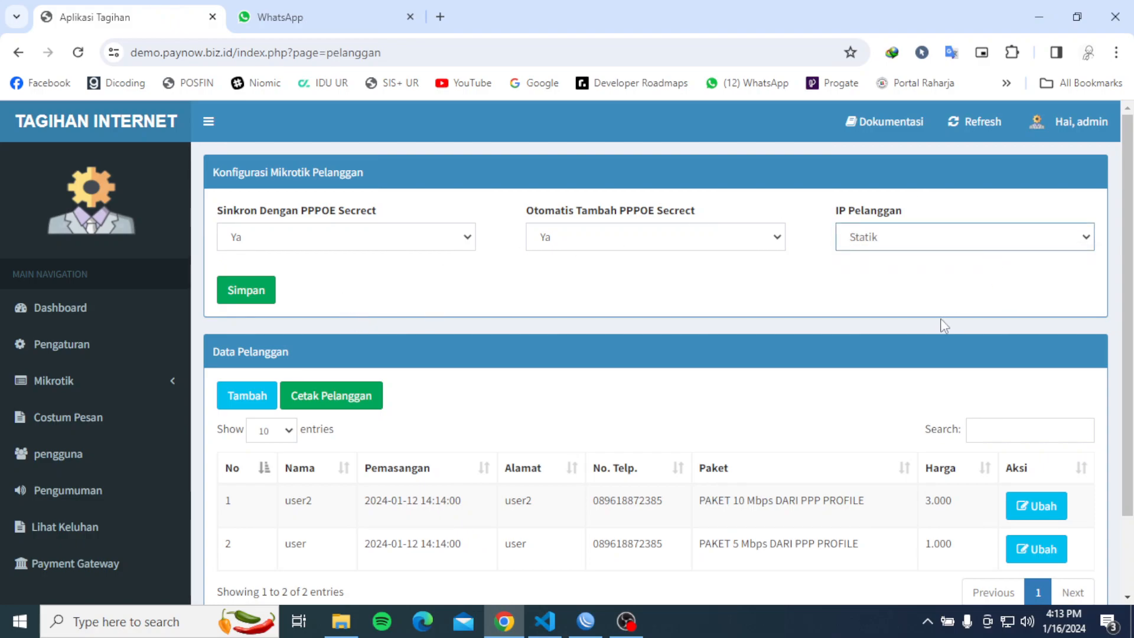
{"action": "left_click", "coordinate": [233, 296]}
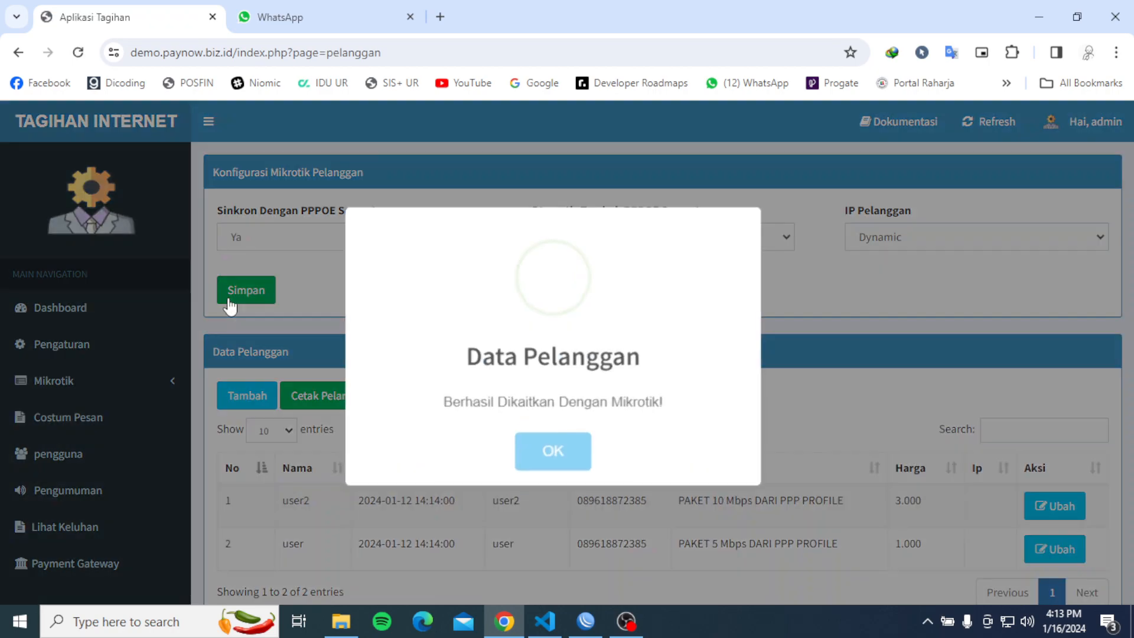
{"action": "left_click", "coordinate": [527, 450]}
{"action": "scroll", "coordinate": [631, 349], "scroll_direction": "down", "scroll_amount": 2}
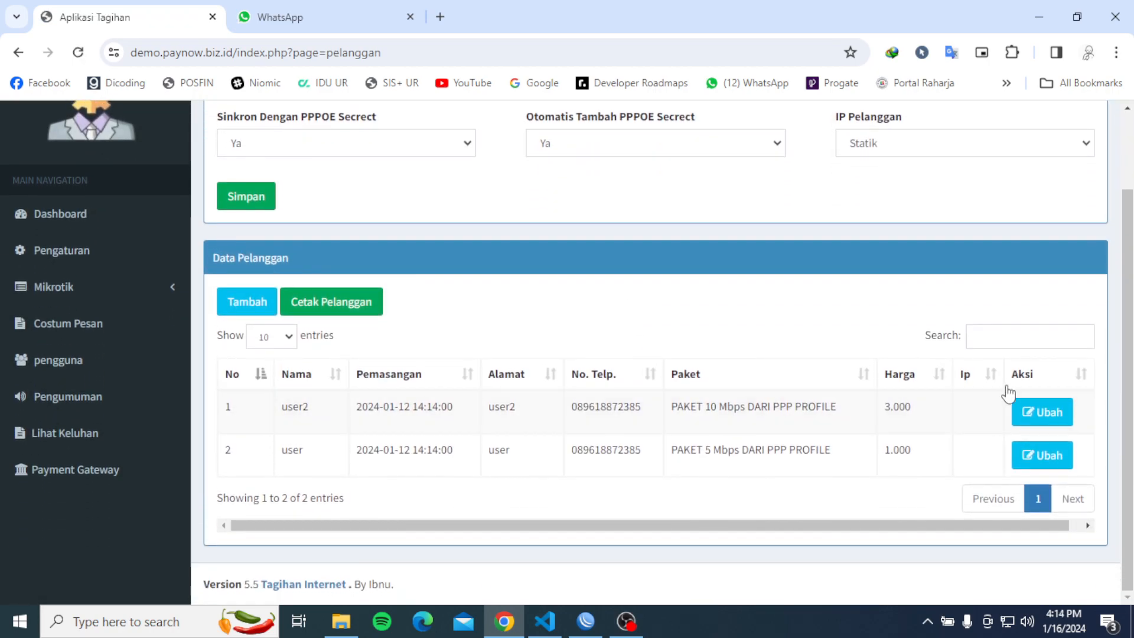
Sort the customer table by Ip and open the add-customer form.
{"action": "left_click", "coordinate": [969, 385]}
{"action": "left_click", "coordinate": [252, 308]}
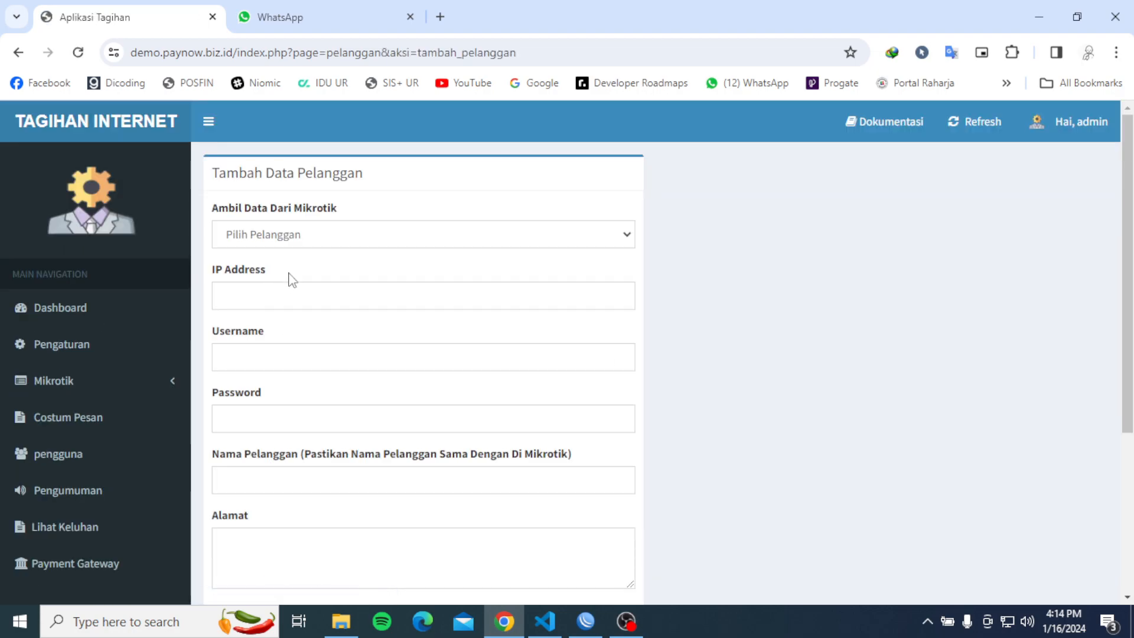
{"action": "left_click_drag", "start_coordinate": [278, 275], "coordinate": [208, 285]}
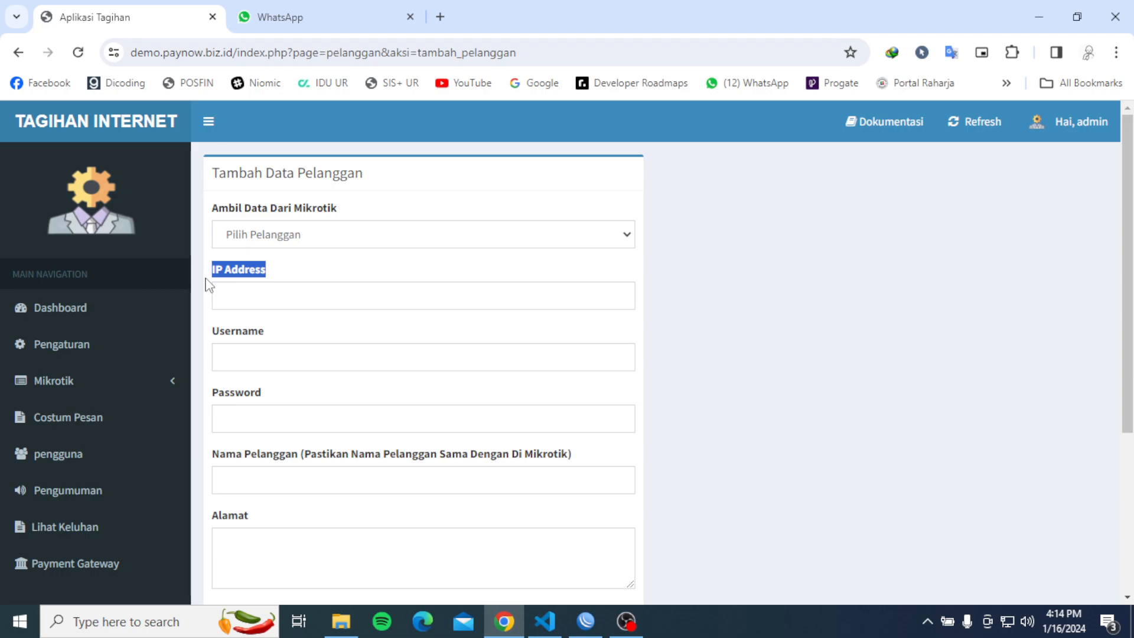
Back on the customer list, choose Dynamic for IP Pelanggan and compare the add form.
{"action": "left_click", "coordinate": [18, 52]}
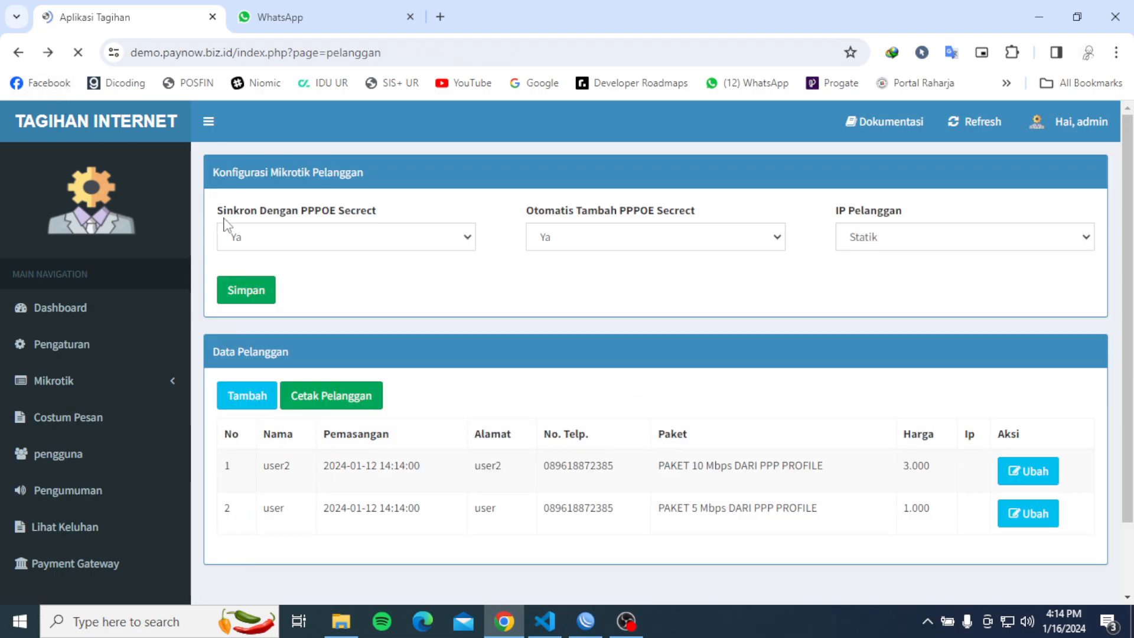
{"action": "scroll", "coordinate": [906, 172], "scroll_direction": "up", "scroll_amount": 2}
{"action": "left_click", "coordinate": [913, 244]}
{"action": "left_click", "coordinate": [920, 278]}
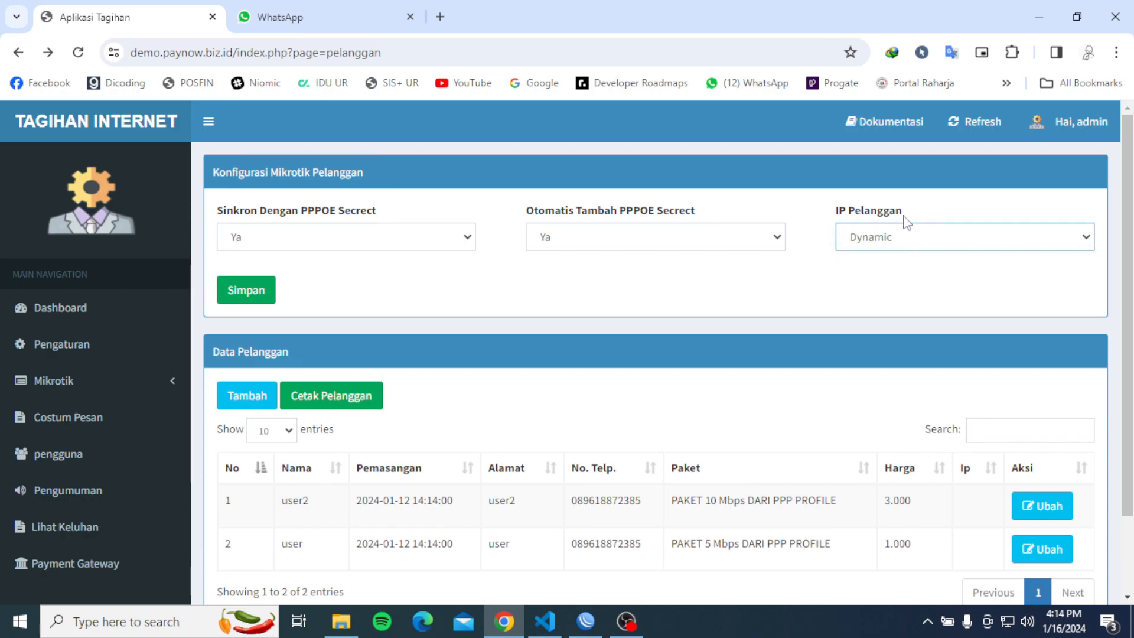
{"action": "left_click", "coordinate": [236, 290]}
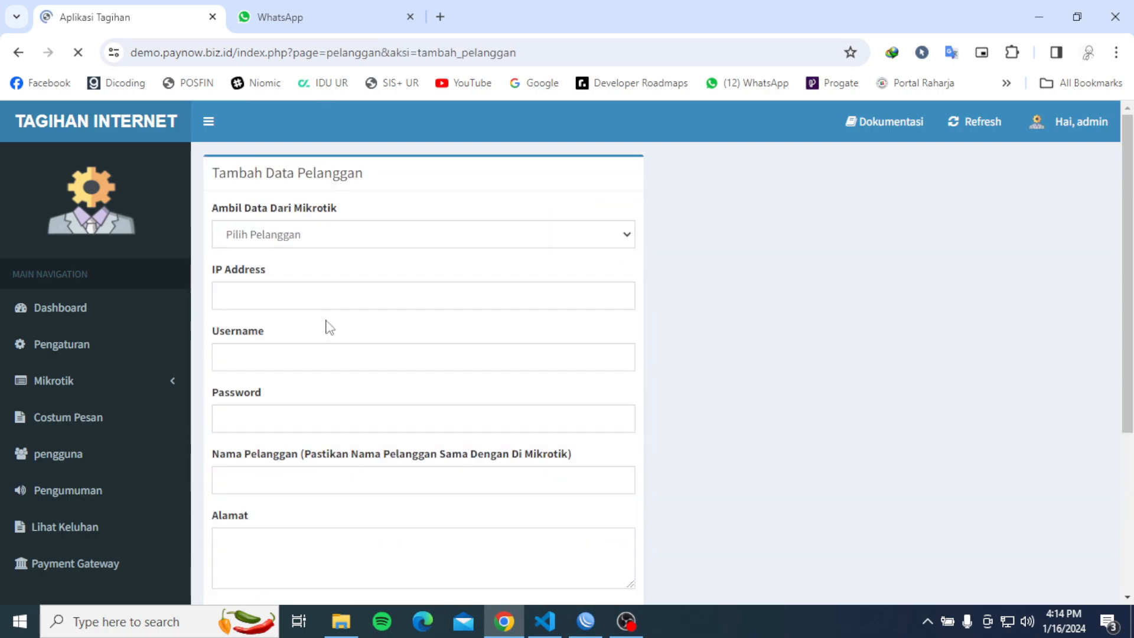
{"action": "key", "text": "alt+Left"}
Save the MikroTik customer configuration with Dynamic customer IP and confirm.
{"action": "left_click", "coordinate": [1015, 243]}
{"action": "key", "text": "Escape"}
{"action": "left_click", "coordinate": [246, 290]}
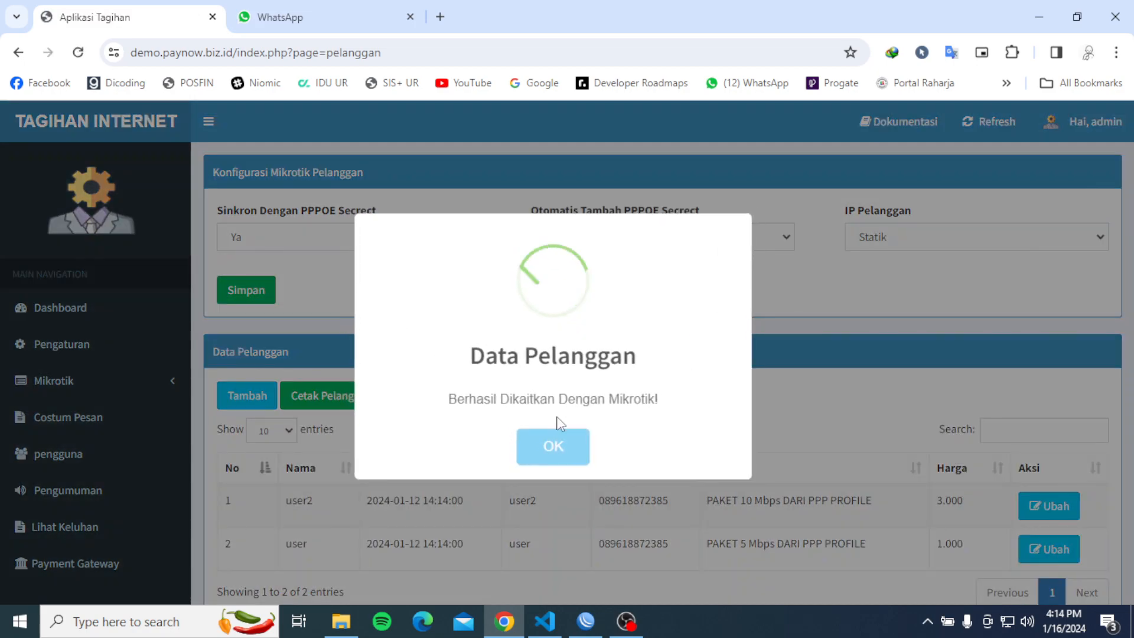
{"action": "left_click", "coordinate": [564, 447]}
{"action": "scroll", "coordinate": [768, 385], "scroll_direction": "down", "scroll_amount": 2}
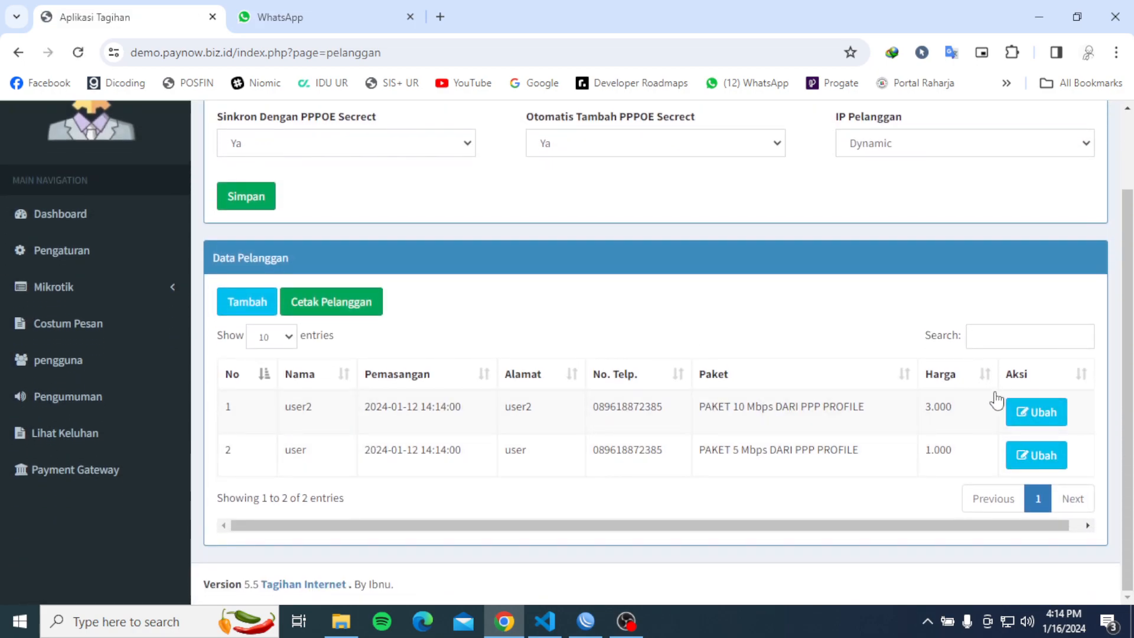
{"action": "scroll", "coordinate": [935, 394], "scroll_direction": "up", "scroll_amount": 2}
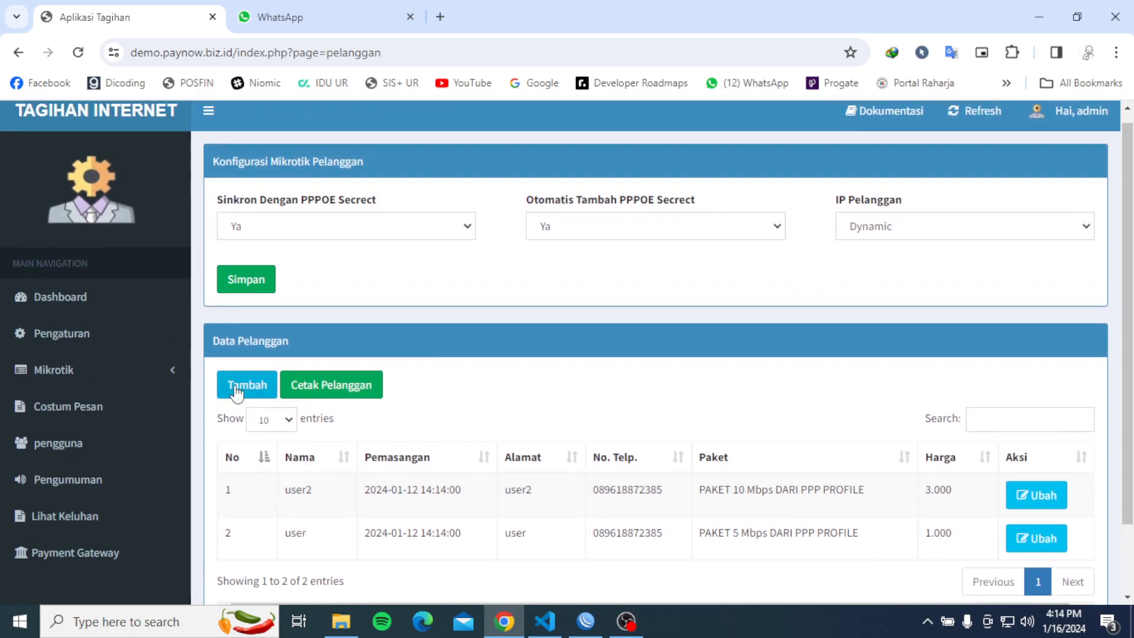
Check the Username field on the add-customer form, then return to the list.
{"action": "left_click", "coordinate": [237, 392]}
{"action": "left_click_drag", "start_coordinate": [280, 274], "coordinate": [215, 270]}
{"action": "left_click", "coordinate": [306, 268]}
{"action": "key", "text": "alt+Left"}
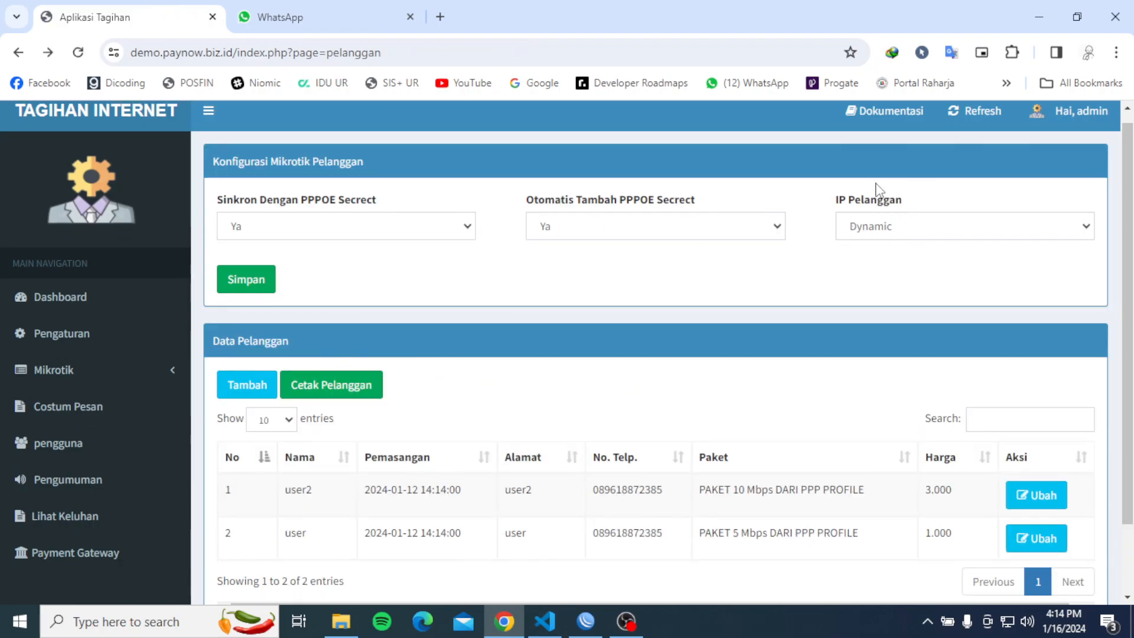
Review the Otomatis Tambah and Sinkron Dengan PPPOE Secrect setting labels.
{"action": "left_click_drag", "start_coordinate": [696, 200], "coordinate": [526, 201]}
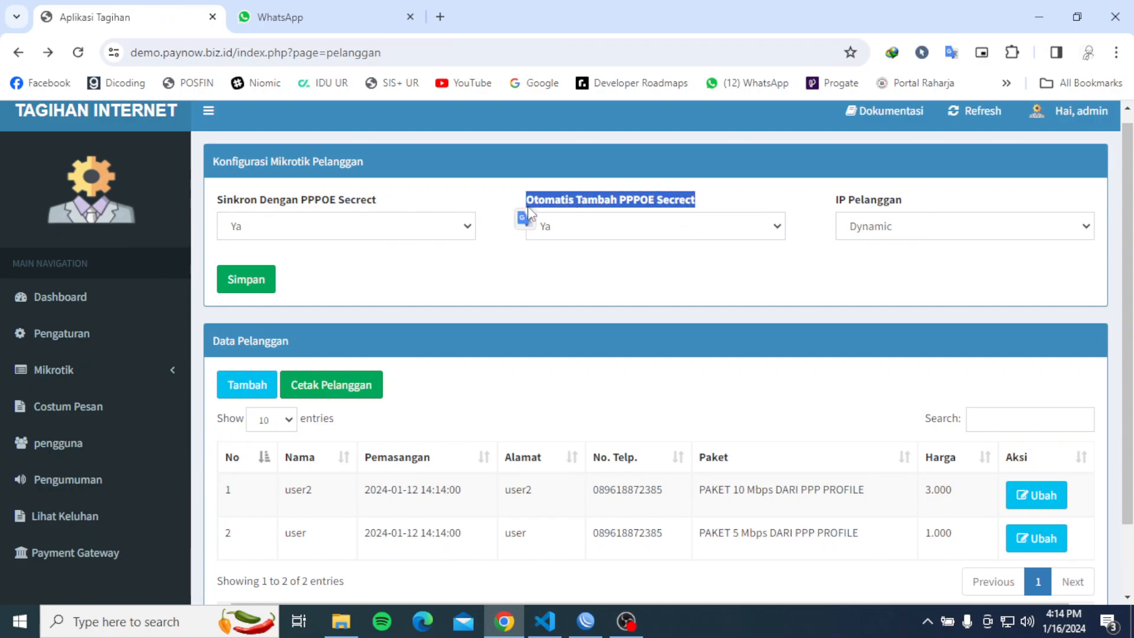
{"action": "left_click", "coordinate": [548, 283]}
{"action": "left_click_drag", "start_coordinate": [389, 211], "coordinate": [211, 203]}
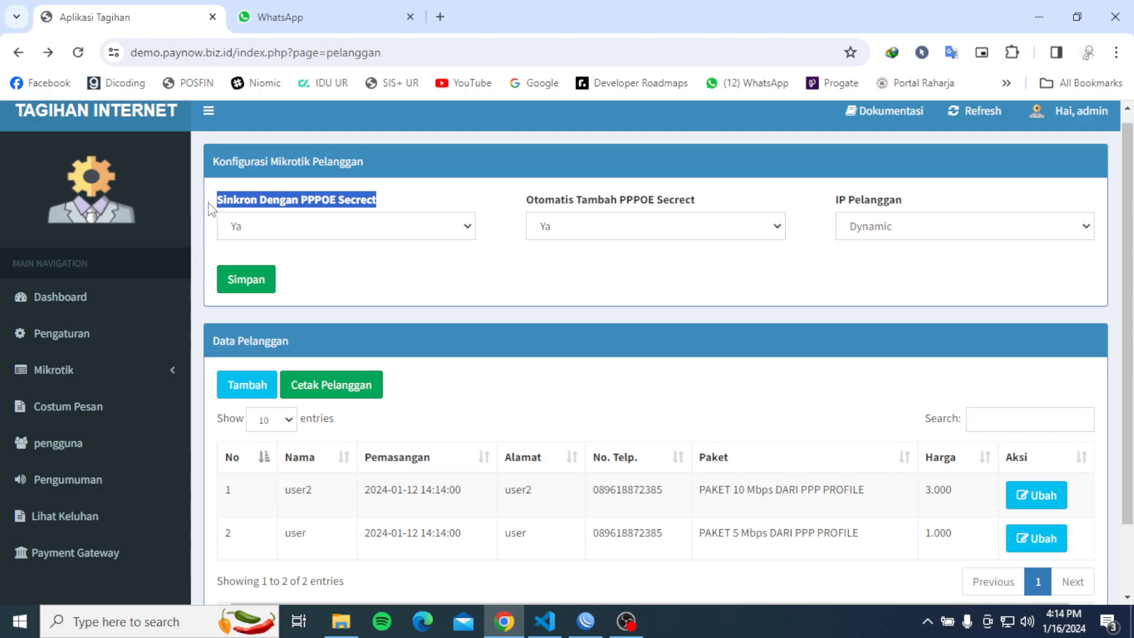
{"action": "left_click", "coordinate": [390, 258]}
{"action": "left_click_drag", "start_coordinate": [370, 209], "coordinate": [212, 189]}
{"action": "left_click", "coordinate": [404, 280]}
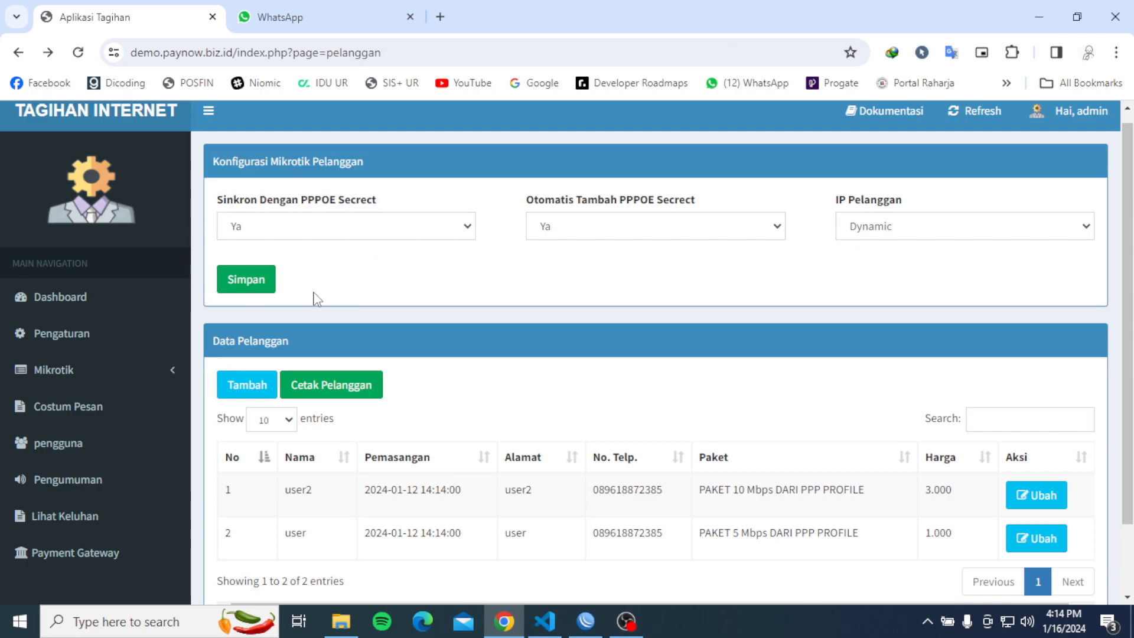
{"action": "left_click", "coordinate": [247, 385]}
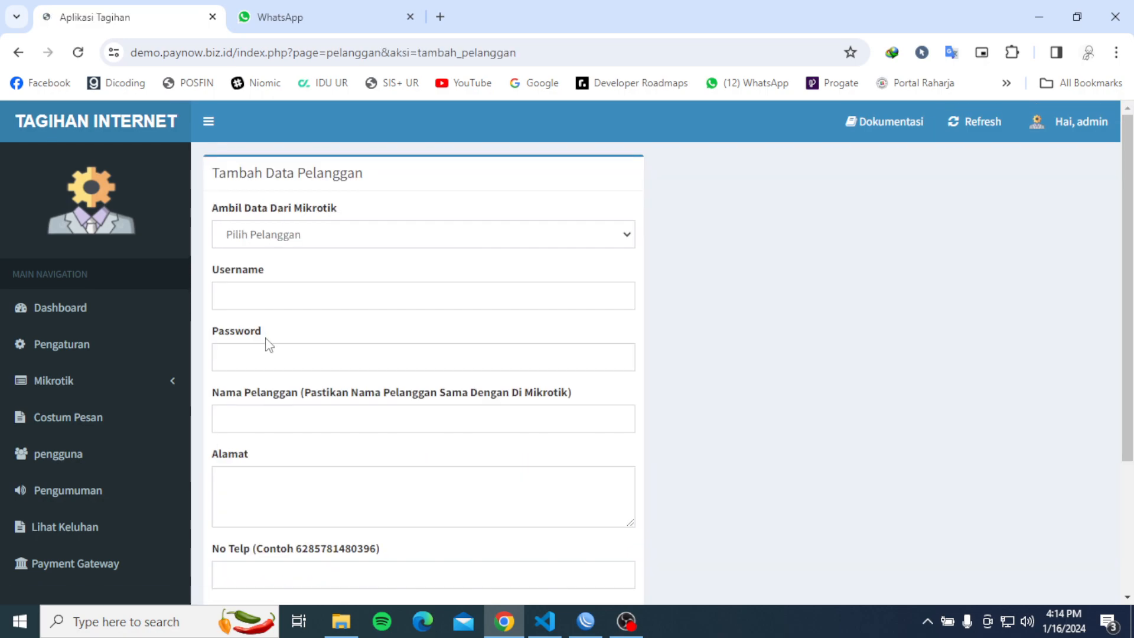
{"action": "left_click_drag", "start_coordinate": [336, 213], "coordinate": [201, 205]}
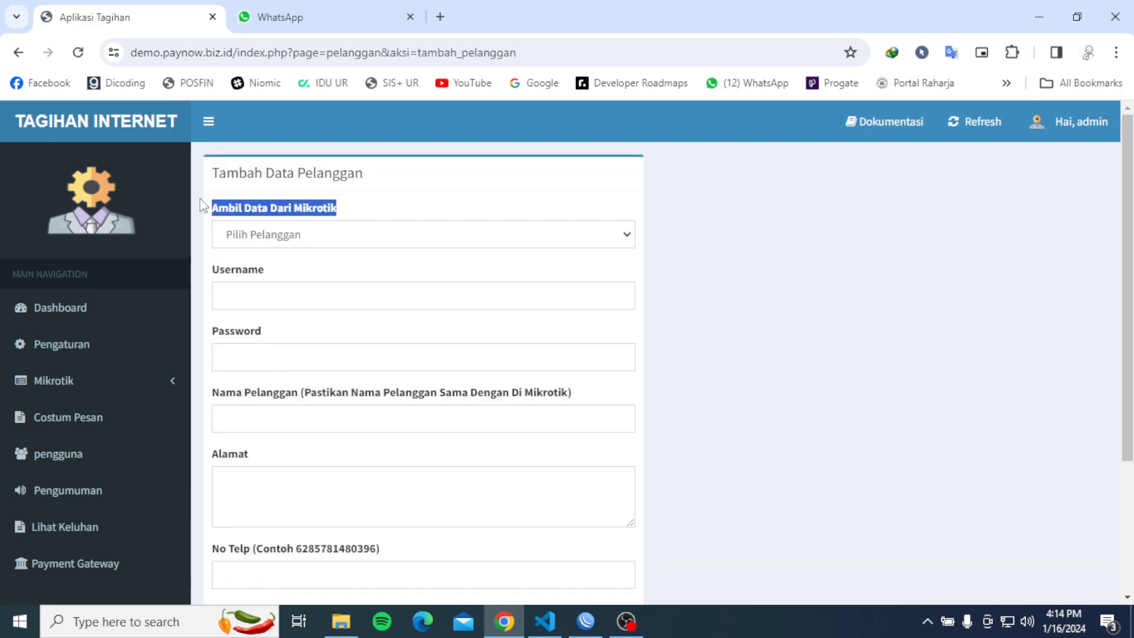
{"action": "left_click", "coordinate": [434, 215]}
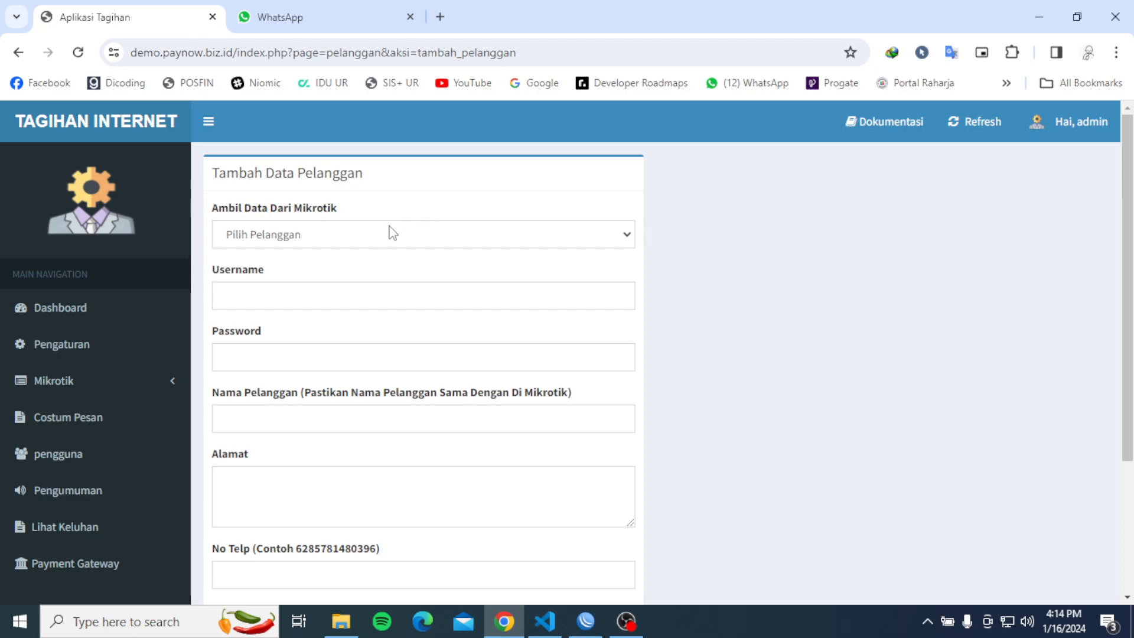
{"action": "left_click", "coordinate": [386, 235]}
{"action": "left_click", "coordinate": [383, 208]}
{"action": "key", "text": "alt+Left"}
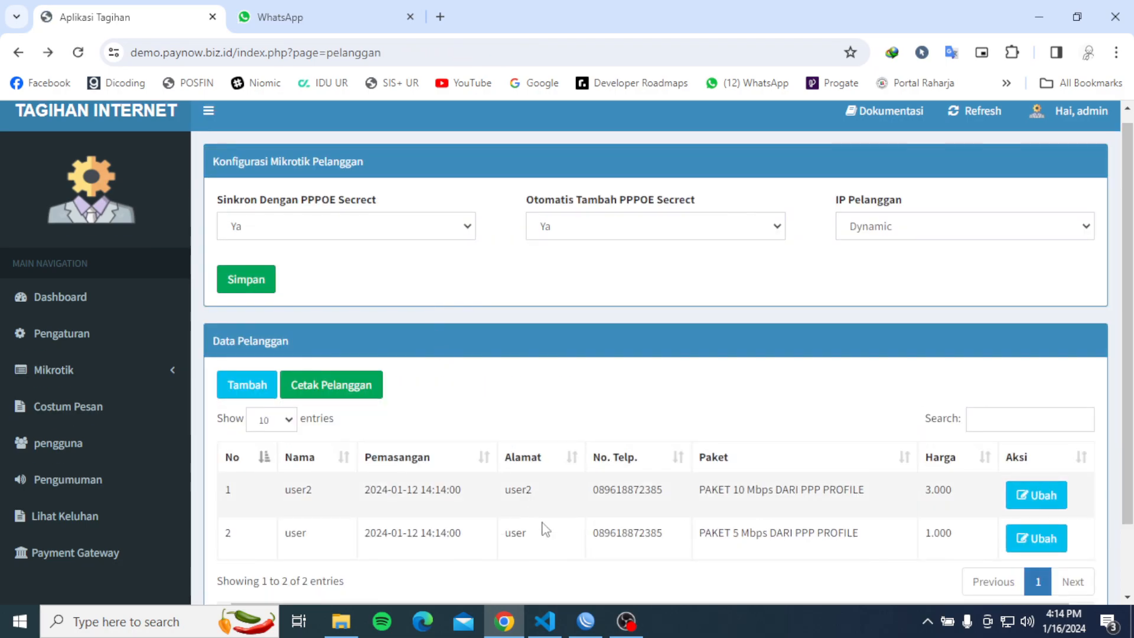
{"action": "scroll", "coordinate": [420, 408], "scroll_direction": "down", "scroll_amount": 2}
{"action": "scroll", "coordinate": [423, 408], "scroll_direction": "down", "scroll_amount": 1}
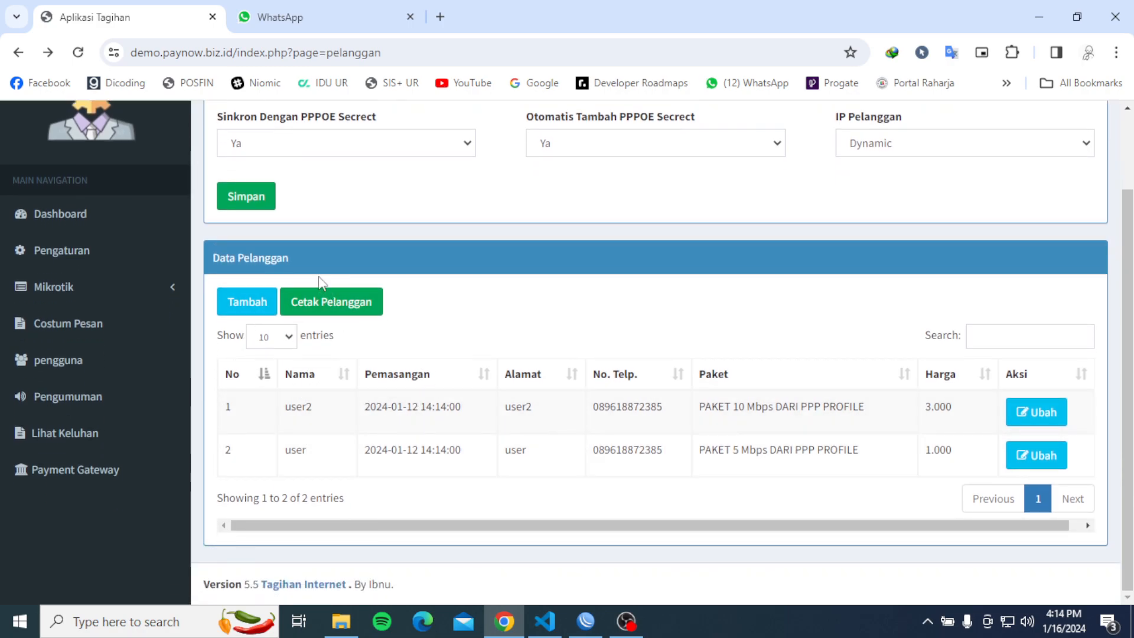
{"action": "left_click_drag", "start_coordinate": [290, 258], "coordinate": [212, 260]}
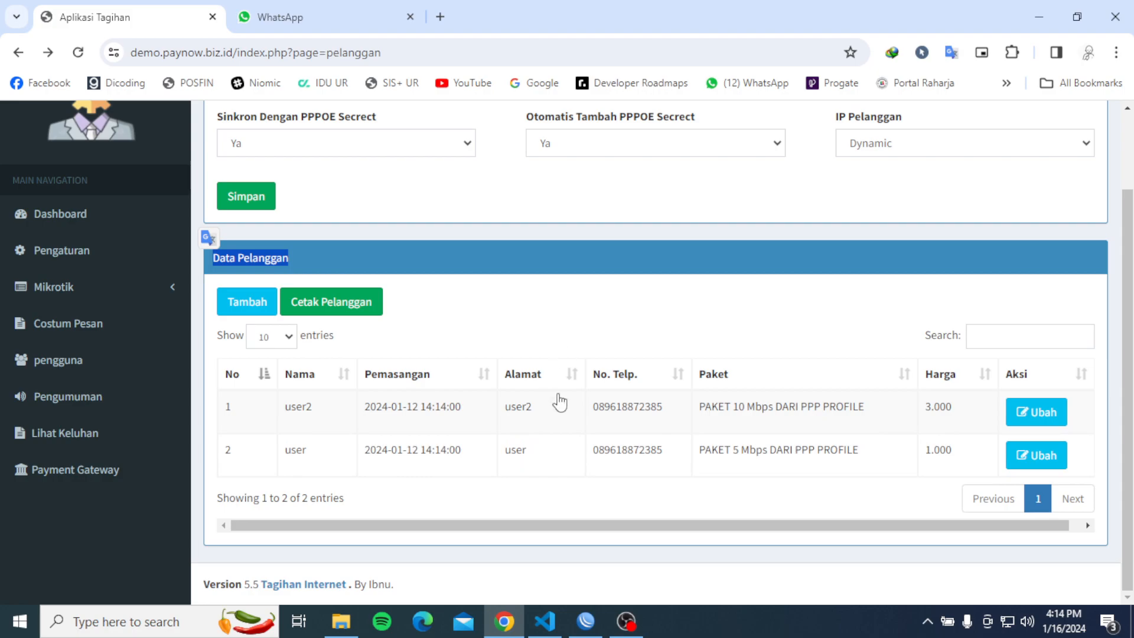
{"action": "left_click", "coordinate": [435, 263]}
{"action": "scroll", "coordinate": [434, 269], "scroll_direction": "up", "scroll_amount": 2}
{"action": "scroll", "coordinate": [449, 313], "scroll_direction": "down", "scroll_amount": 1}
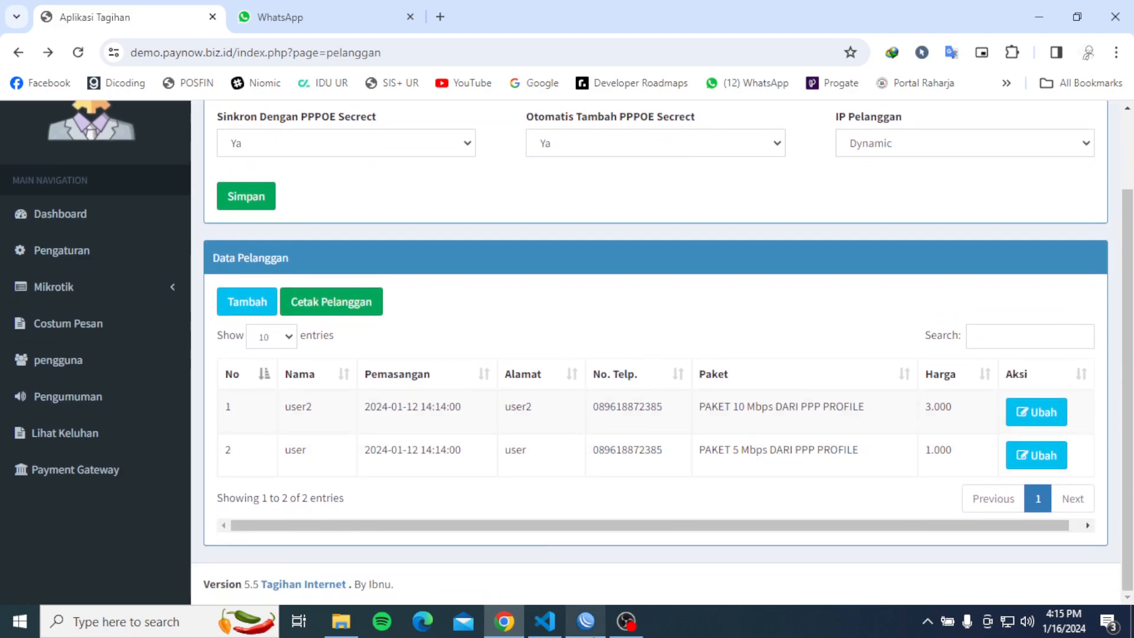
{"action": "key", "text": "alt+Tab"}
{"action": "left_click", "coordinate": [252, 153]}
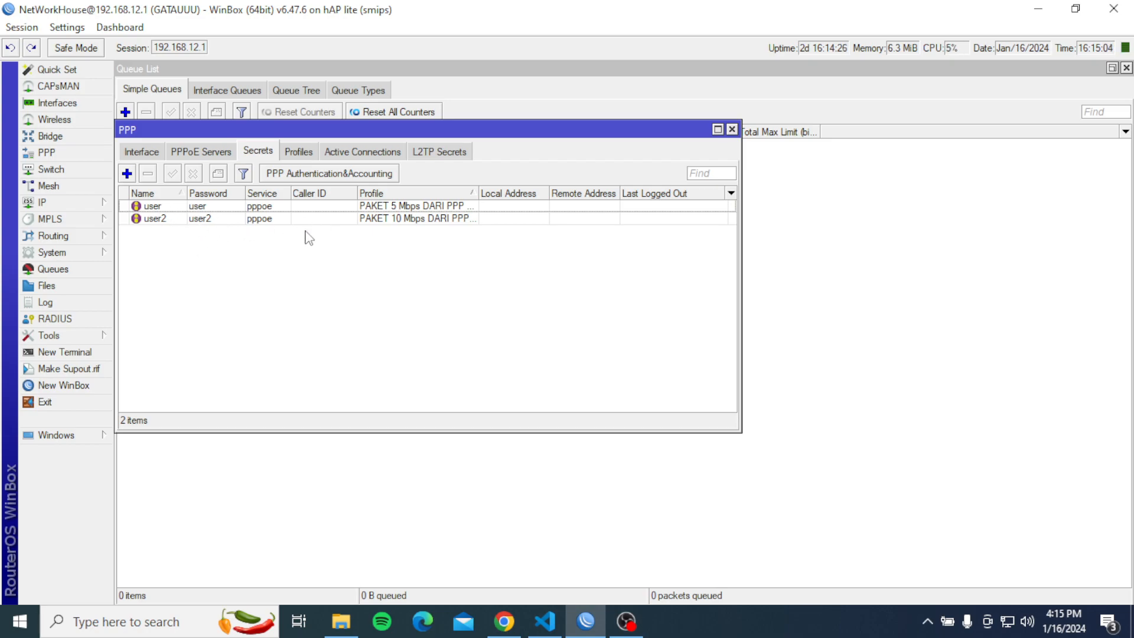
Copy the second customer's PPP secret into a new secret named user3 with a password.
{"action": "double_click", "coordinate": [293, 219]}
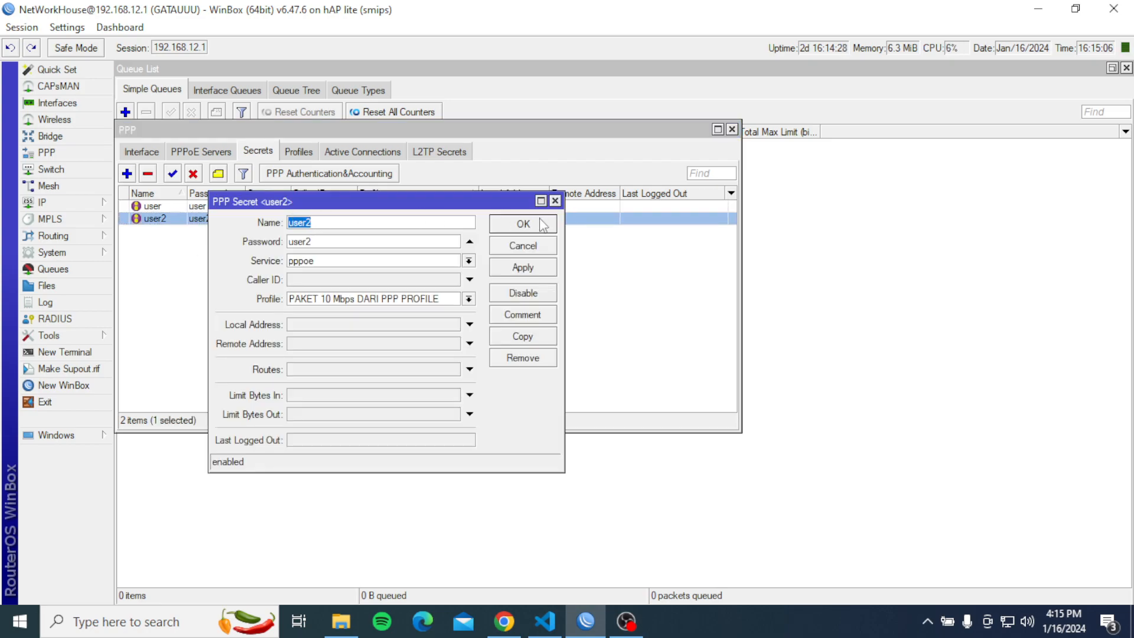
{"action": "left_click", "coordinate": [531, 337]}
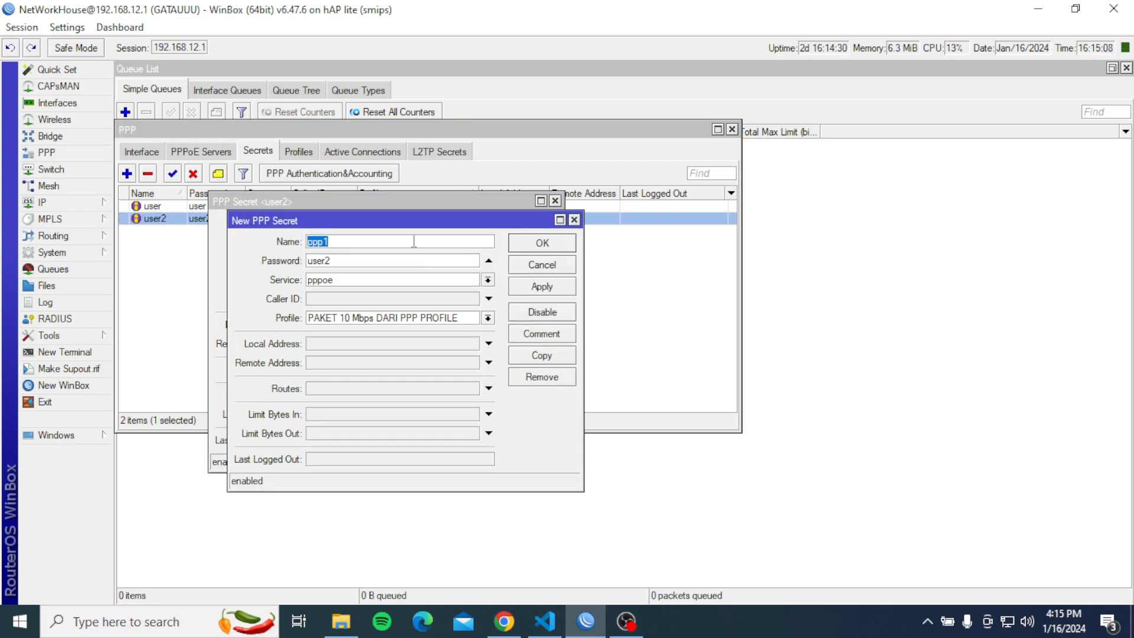
{"action": "type", "text": "user3"}
{"action": "key", "text": "ctrl+a"}
{"action": "key", "text": "ctrl+c"}
{"action": "key", "text": "Tab"}
{"action": "key", "text": "ctrl+v"}
Assign user3 the PAKET 5 Mbps DARI PPP PROFILE profile and apply it.
{"action": "left_click", "coordinate": [478, 322]}
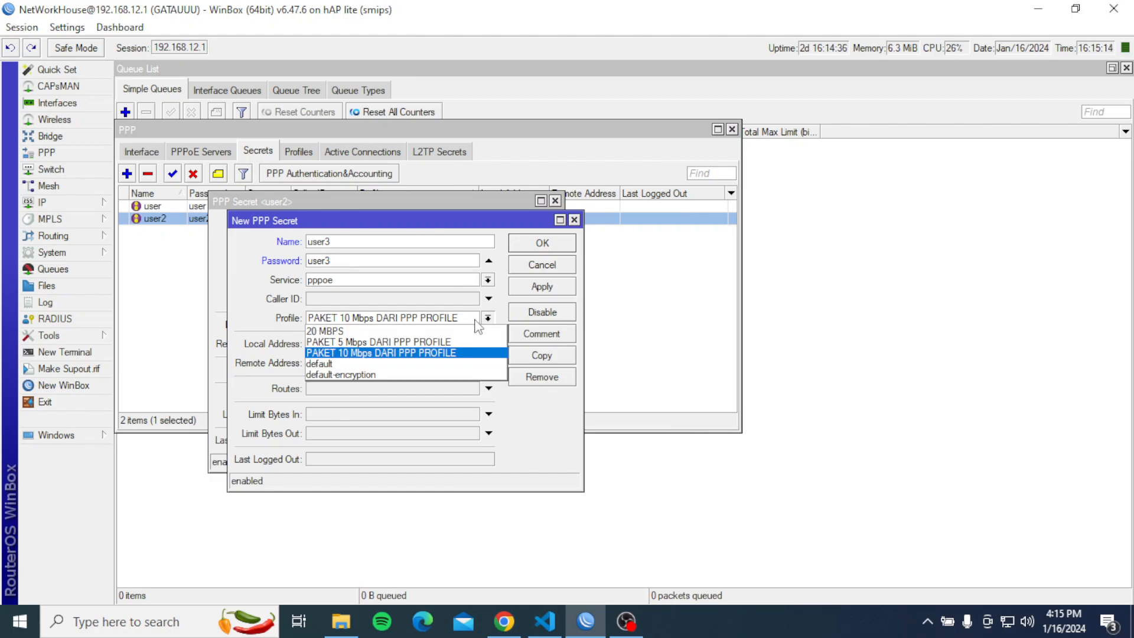
{"action": "left_click", "coordinate": [467, 331]}
{"action": "left_click", "coordinate": [464, 319]}
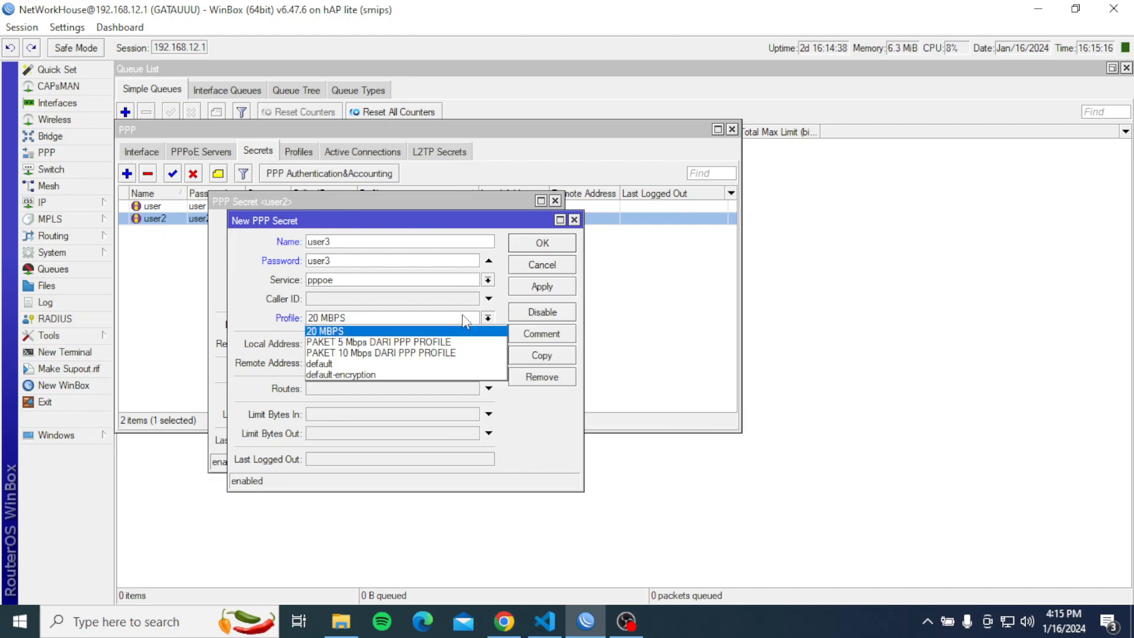
{"action": "left_click", "coordinate": [443, 342]}
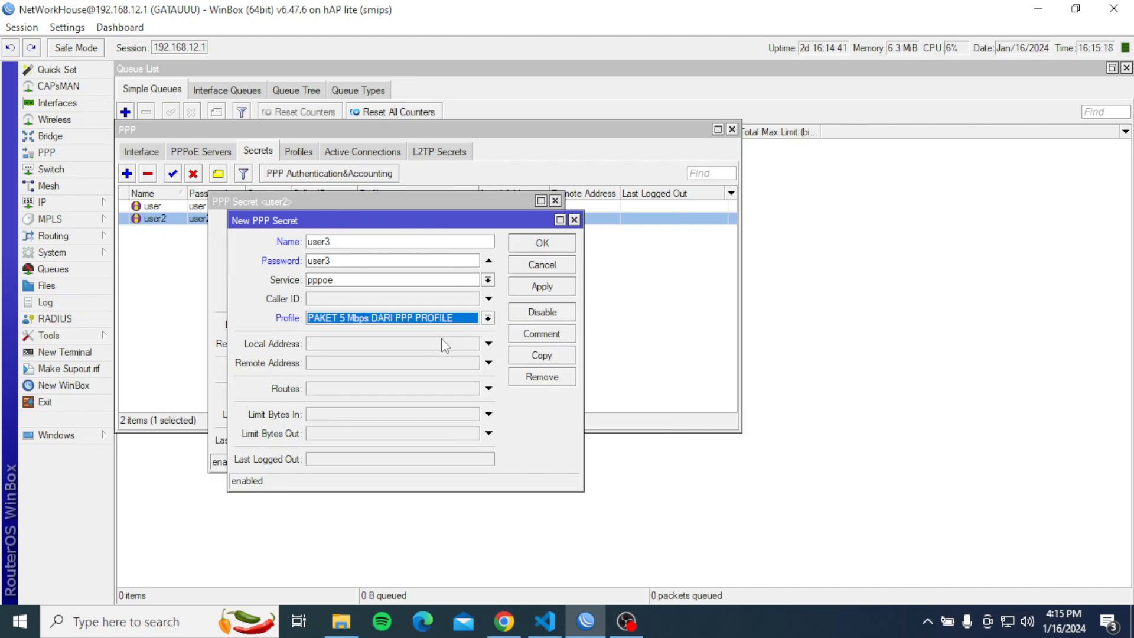
{"action": "left_click", "coordinate": [520, 288]}
Close the user3 and user2 secret windows and select user3 in the list.
{"action": "left_click", "coordinate": [526, 259]}
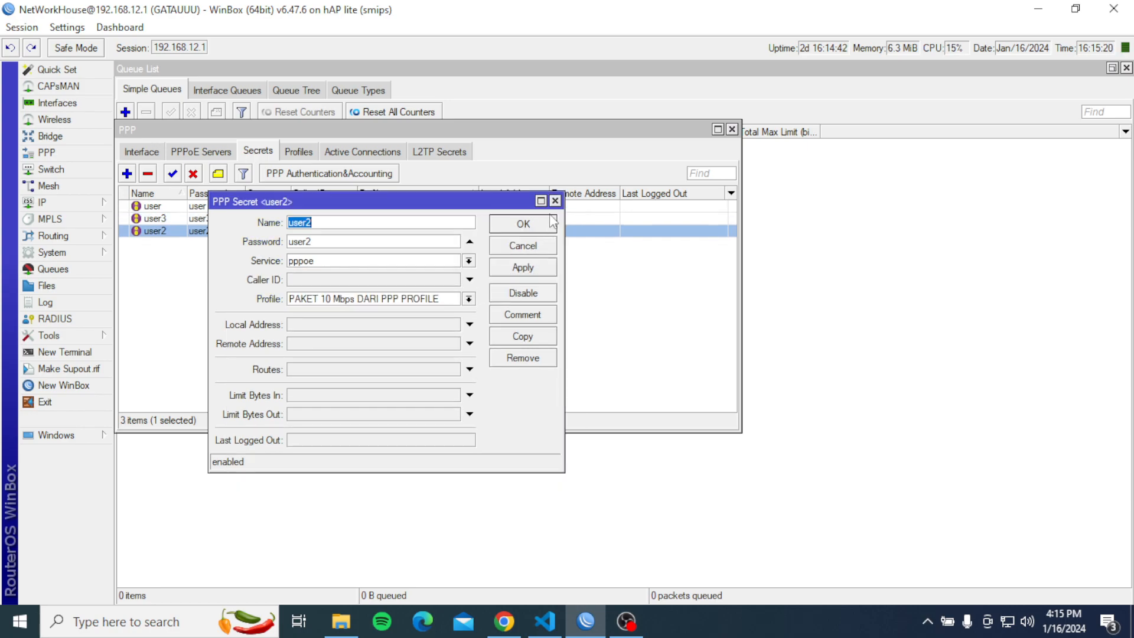
{"action": "left_click", "coordinate": [555, 201]}
{"action": "left_click", "coordinate": [171, 237]}
{"action": "left_click", "coordinate": [188, 222]}
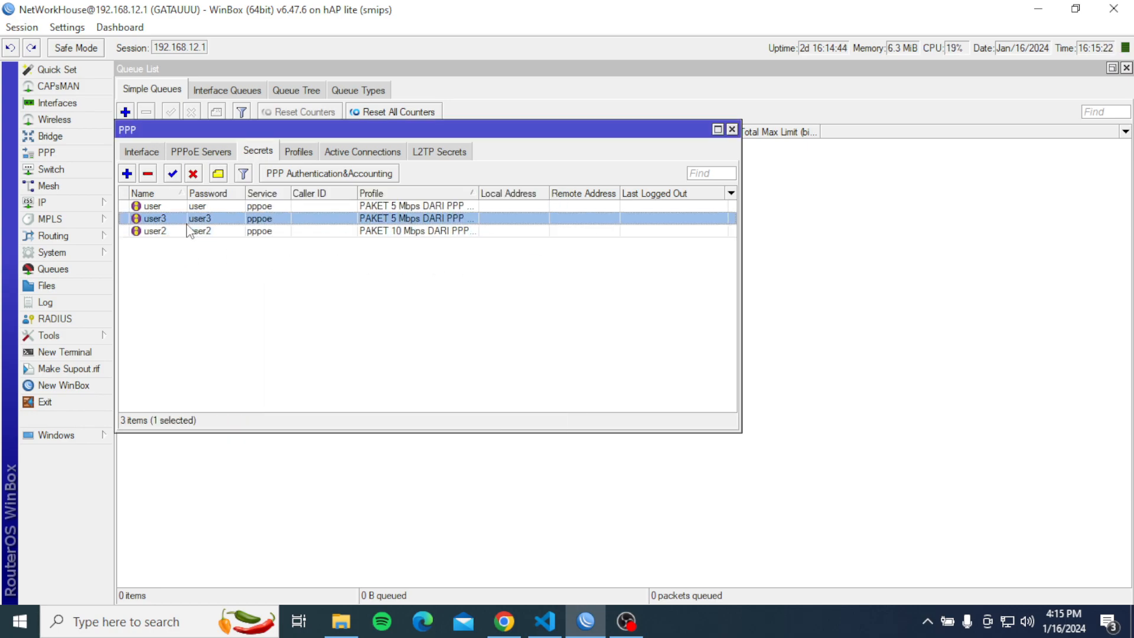
Return to the Aplikasi Tagihan tab and open the Tambah Data Pelanggan form on Data Pelanggan.
{"action": "key", "text": "alt+Tab"}
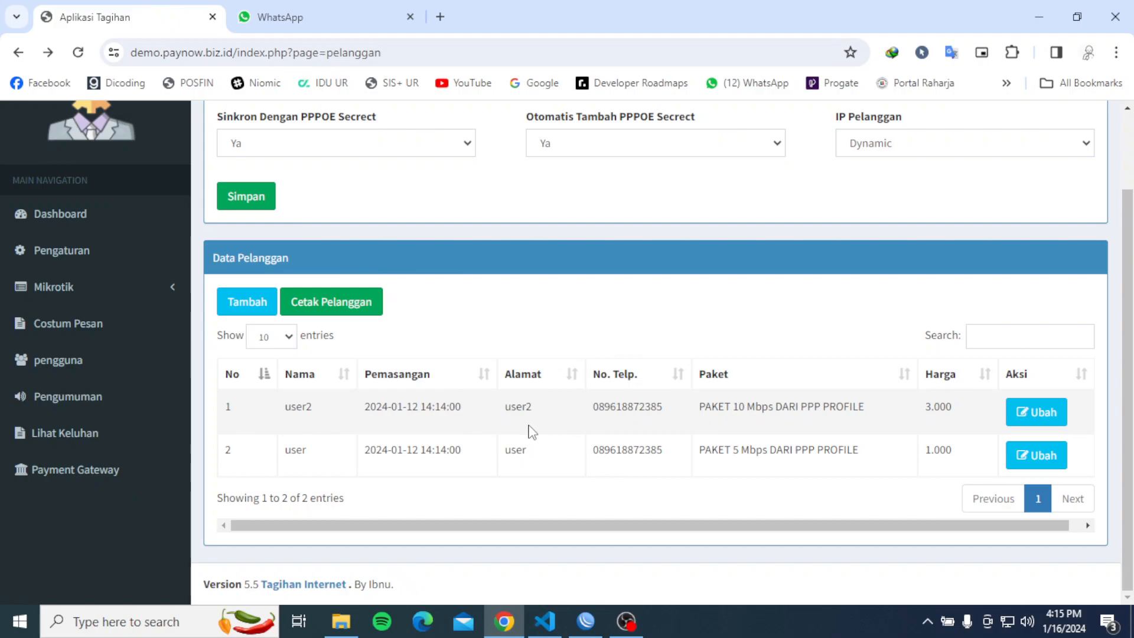
{"action": "scroll", "coordinate": [530, 431], "scroll_direction": "up", "scroll_amount": 2}
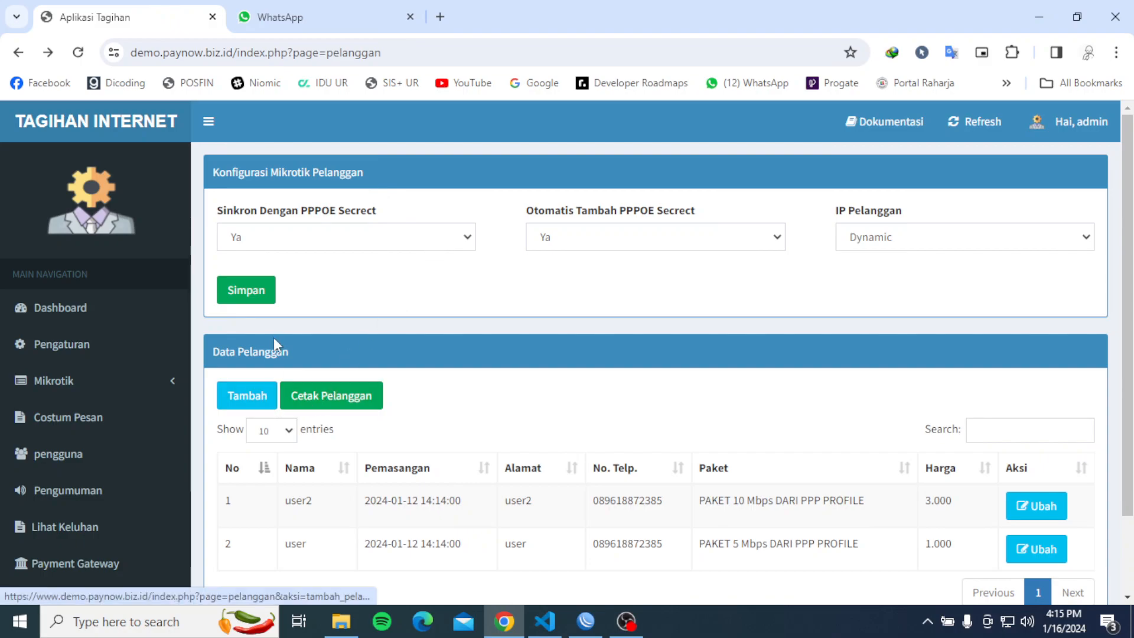
{"action": "left_click_drag", "start_coordinate": [388, 212], "coordinate": [215, 222]}
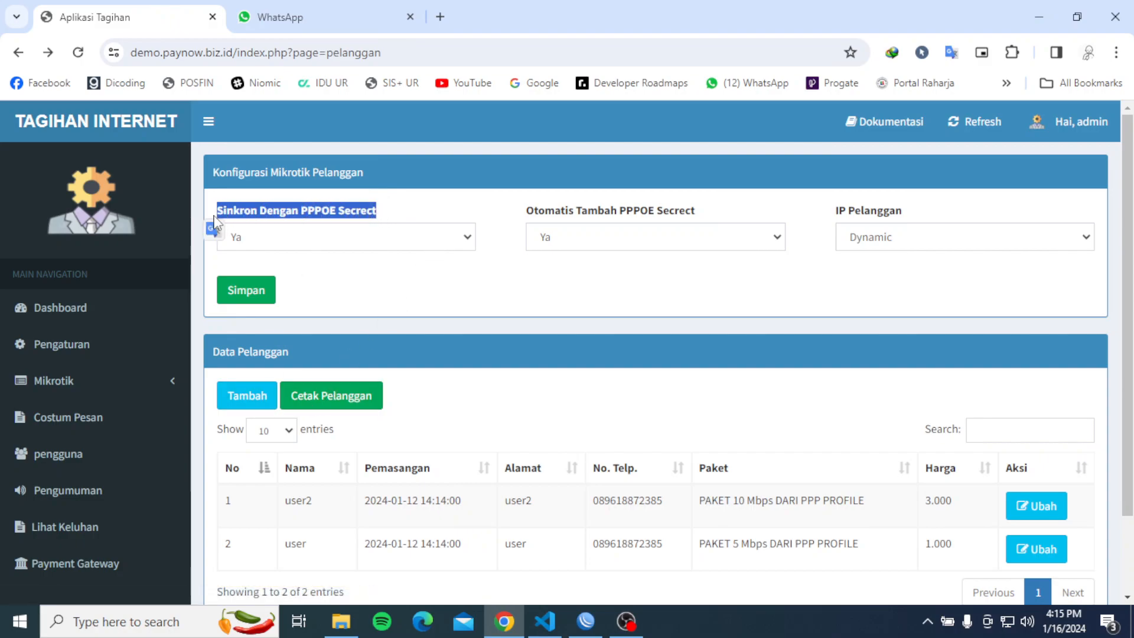
{"action": "left_click", "coordinate": [349, 211]}
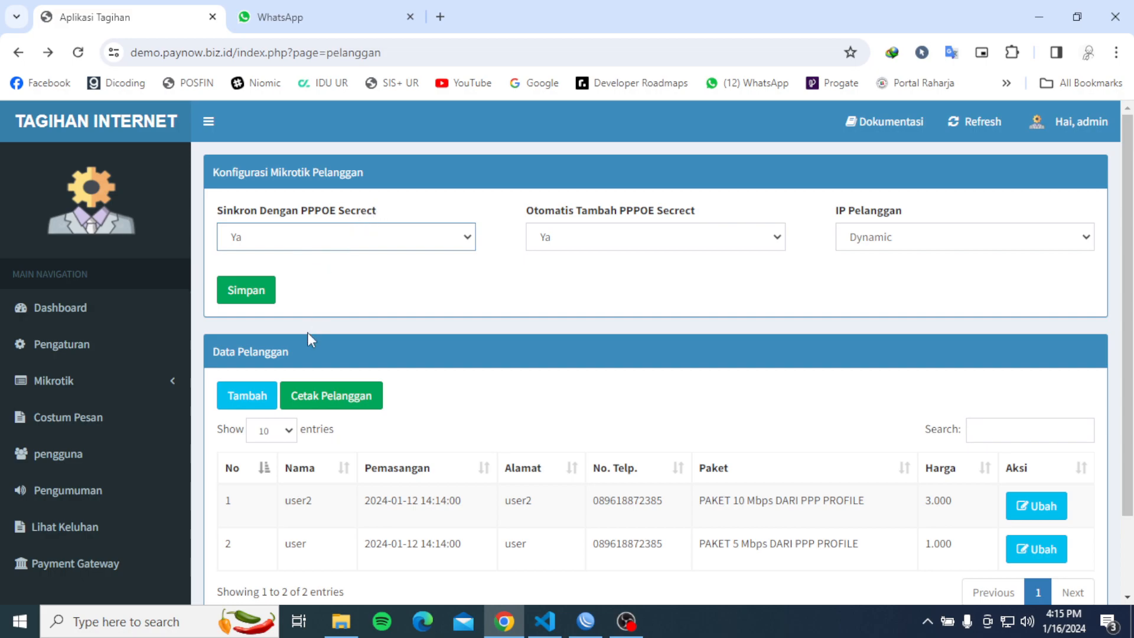
{"action": "scroll", "coordinate": [300, 345], "scroll_direction": "down", "scroll_amount": 2}
{"action": "left_click", "coordinate": [247, 302]}
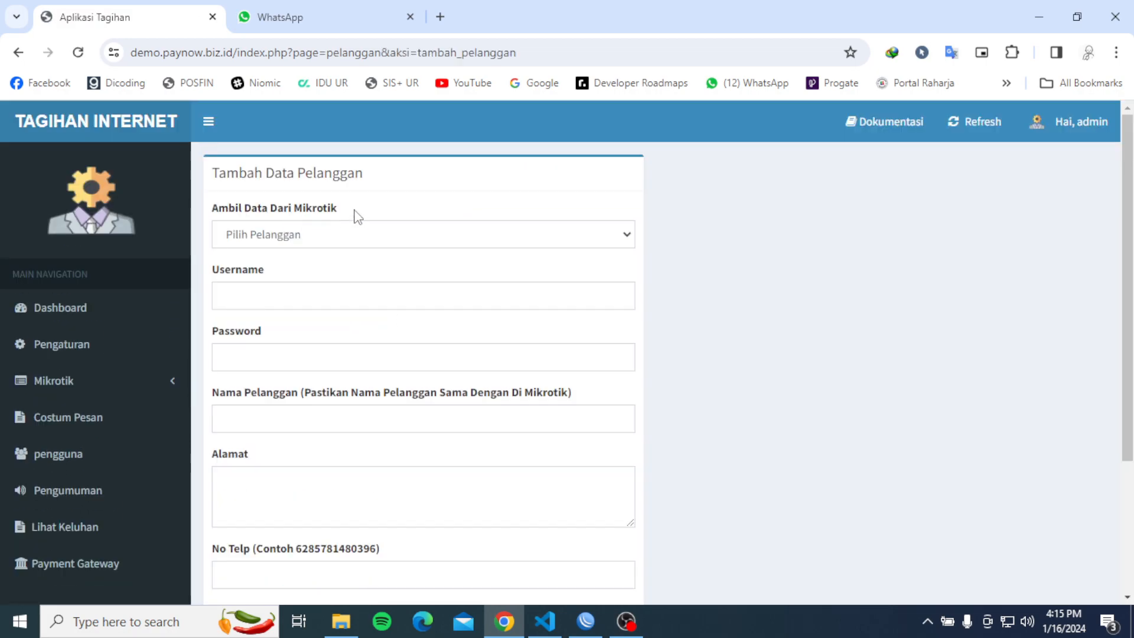
{"action": "left_click_drag", "start_coordinate": [357, 216], "coordinate": [215, 211]}
Import user3 from MikroTik and check the filled-in username, password and customer name.
{"action": "left_click", "coordinate": [347, 212]}
{"action": "scroll", "coordinate": [350, 213], "scroll_direction": "down", "scroll_amount": 1}
{"action": "scroll", "coordinate": [350, 213], "scroll_direction": "down", "scroll_amount": 2}
{"action": "left_click", "coordinate": [352, 158]}
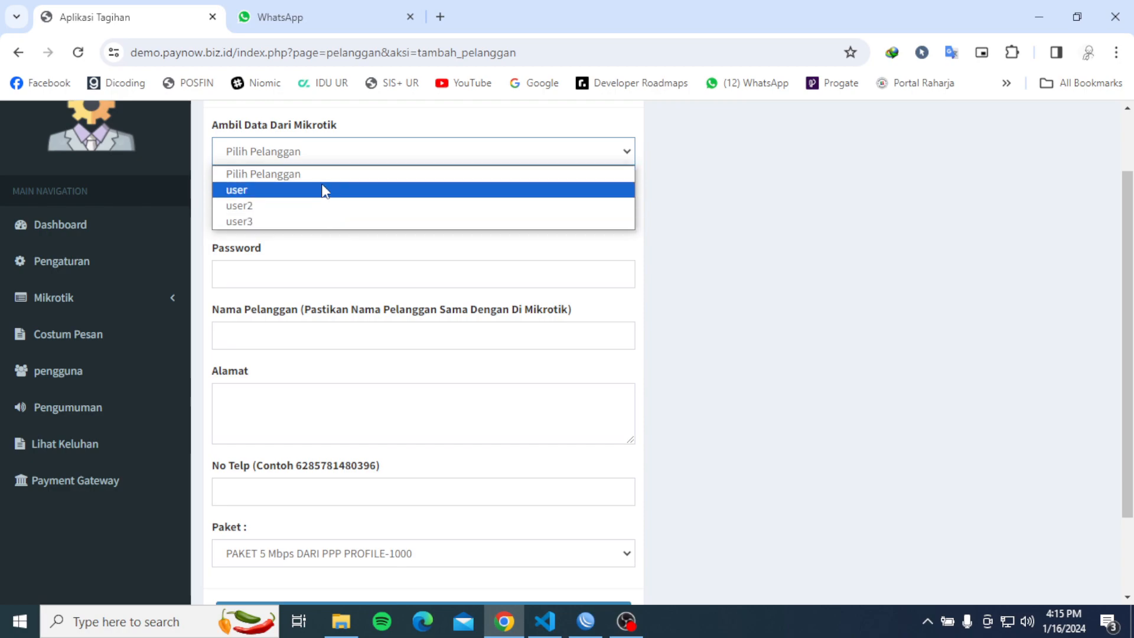
{"action": "left_click", "coordinate": [323, 223]}
{"action": "scroll", "coordinate": [309, 190], "scroll_direction": "down", "scroll_amount": 1}
{"action": "scroll", "coordinate": [306, 189], "scroll_direction": "up", "scroll_amount": 1}
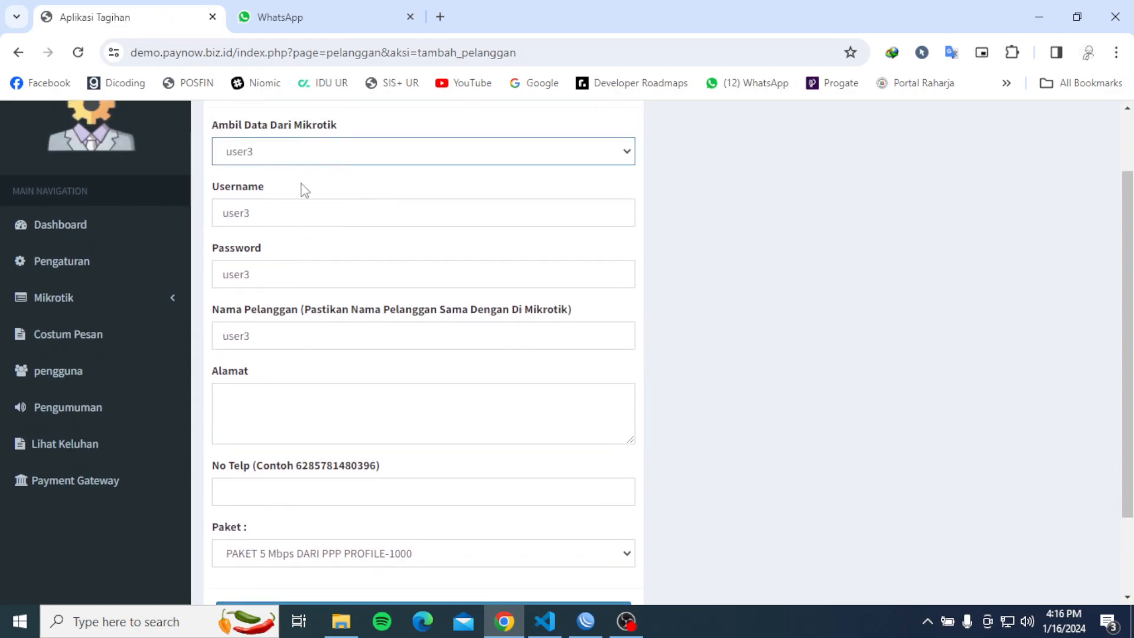
{"action": "left_click_drag", "start_coordinate": [286, 212], "coordinate": [214, 216]}
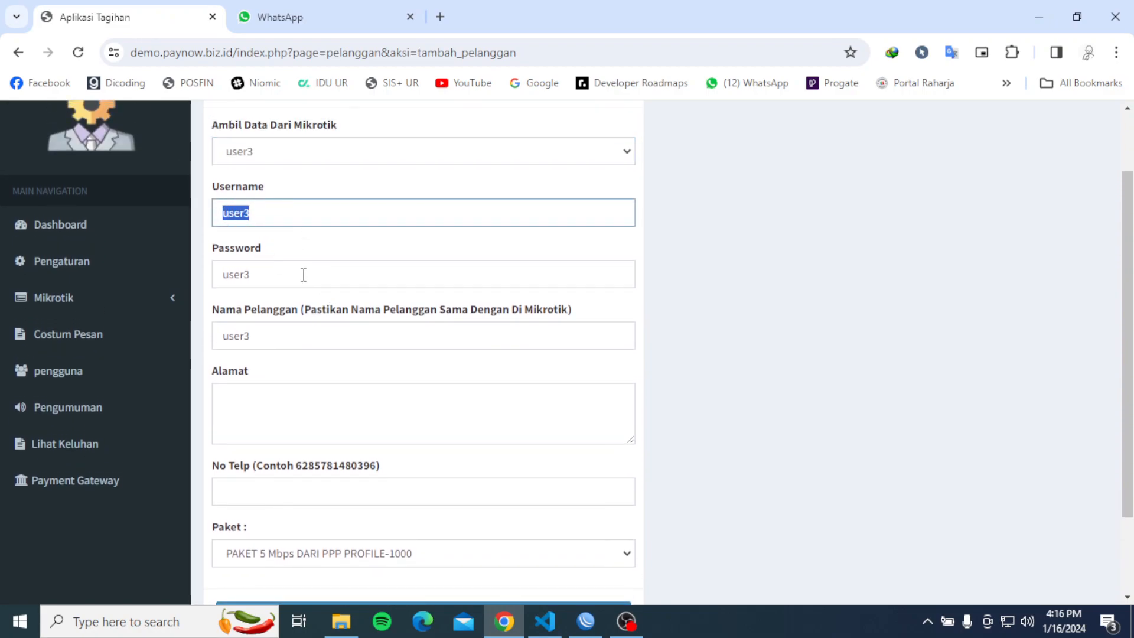
{"action": "left_click_drag", "start_coordinate": [304, 275], "coordinate": [213, 275]}
{"action": "left_click_drag", "start_coordinate": [307, 338], "coordinate": [214, 341]}
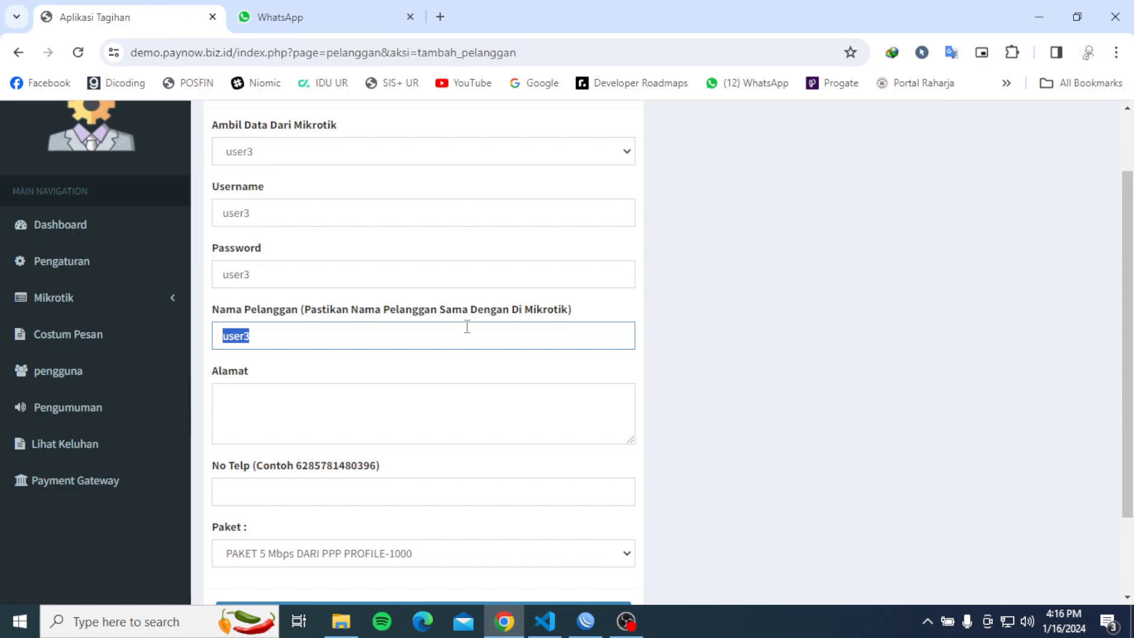
{"action": "scroll", "coordinate": [356, 475], "scroll_direction": "down", "scroll_amount": 1}
{"action": "scroll", "coordinate": [666, 374], "scroll_direction": "up", "scroll_amount": 1}
In WinBox, change user3's profile to PAKET 10 Mbps DARI PPP PROFILE, then return to Chrome.
{"action": "left_click", "coordinate": [719, 380]}
{"action": "left_click", "coordinate": [585, 622]}
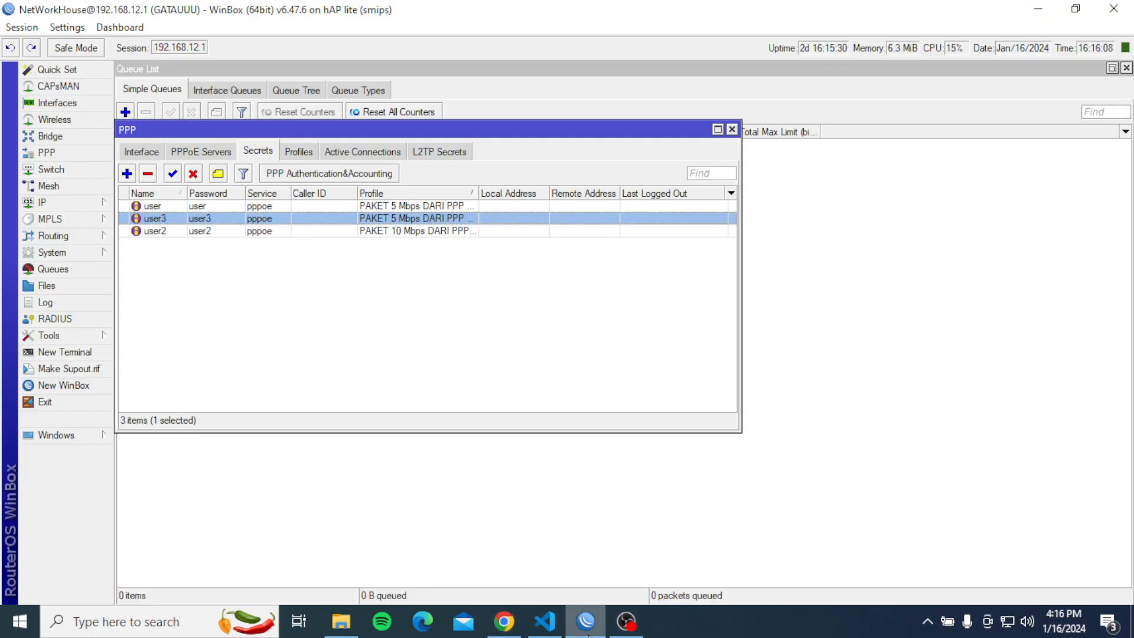
{"action": "double_click", "coordinate": [401, 224]}
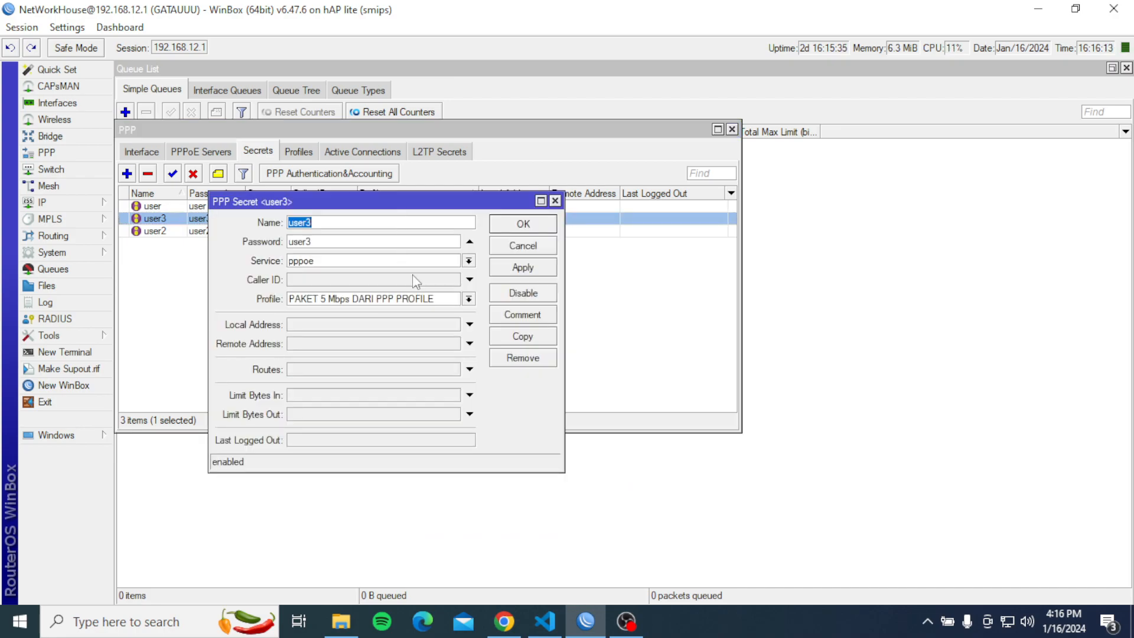
{"action": "left_click", "coordinate": [469, 299]}
{"action": "left_click", "coordinate": [458, 334]}
{"action": "left_click", "coordinate": [498, 228]}
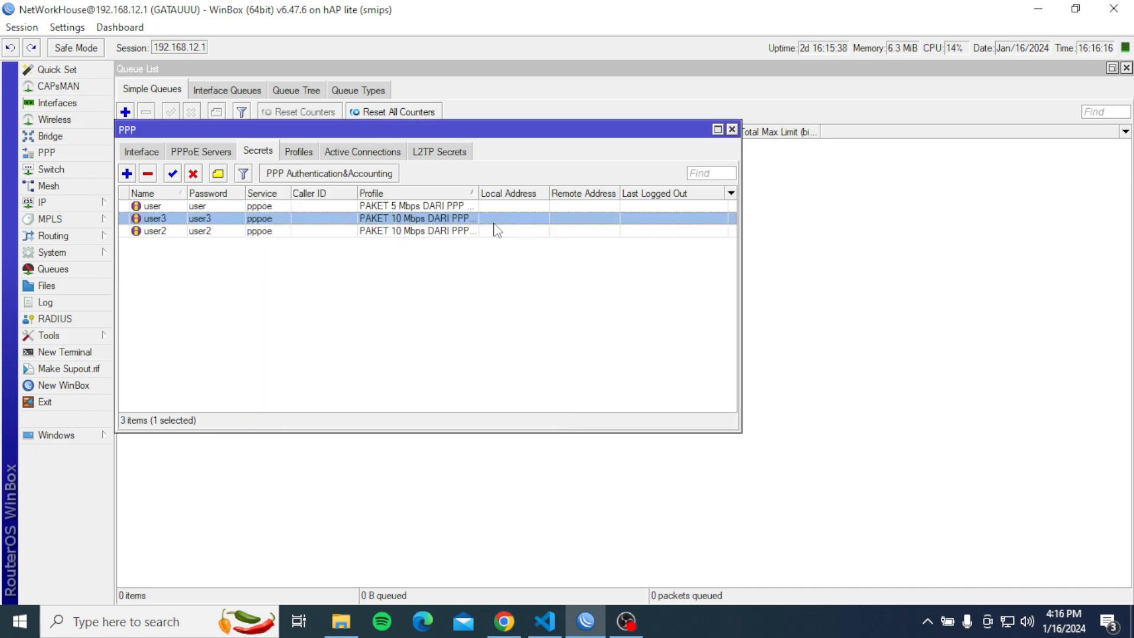
{"action": "left_click", "coordinate": [504, 622]}
Reload the add-customer form and import user3 from the MikroTik customer list.
{"action": "scroll", "coordinate": [410, 374], "scroll_direction": "up", "scroll_amount": 2}
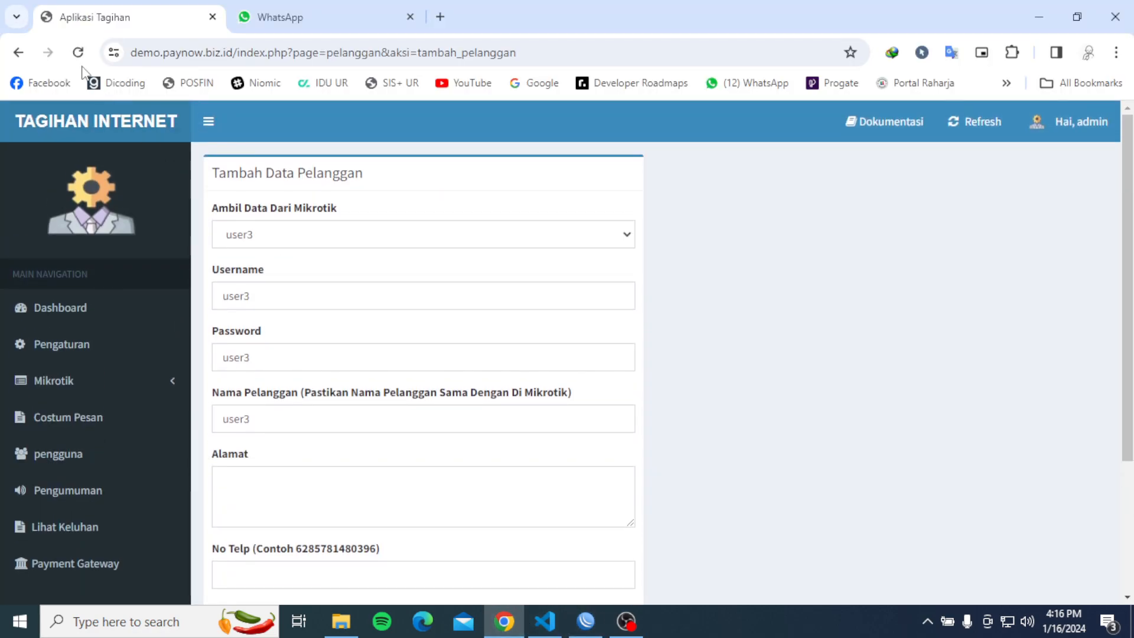
{"action": "left_click", "coordinate": [79, 52]}
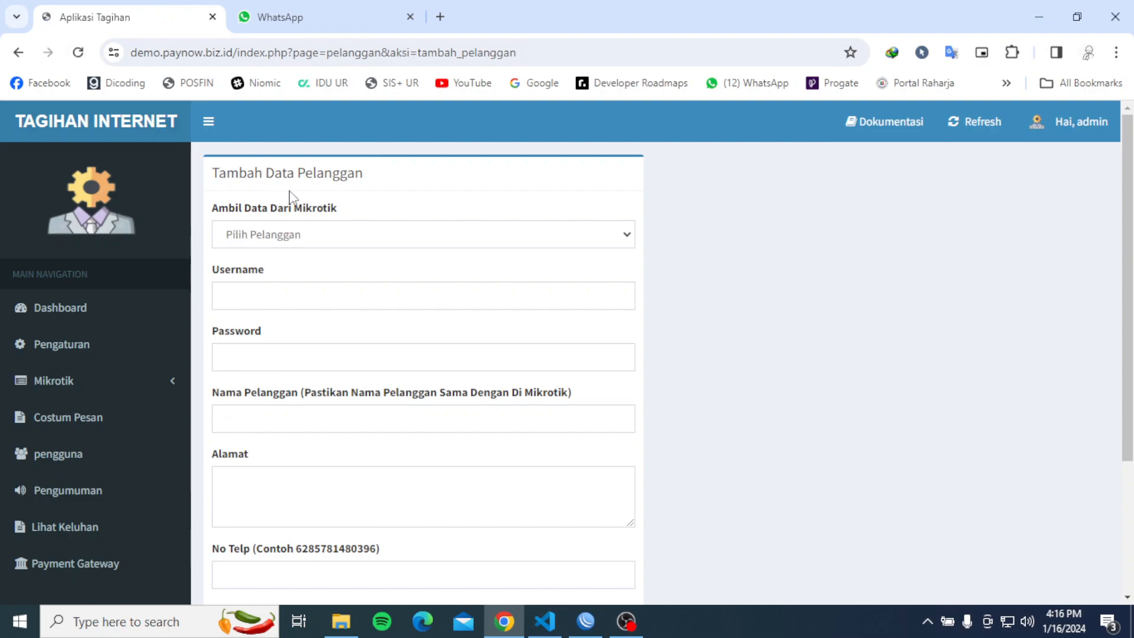
{"action": "scroll", "coordinate": [322, 199], "scroll_direction": "down", "scroll_amount": 1}
{"action": "left_click", "coordinate": [328, 158]}
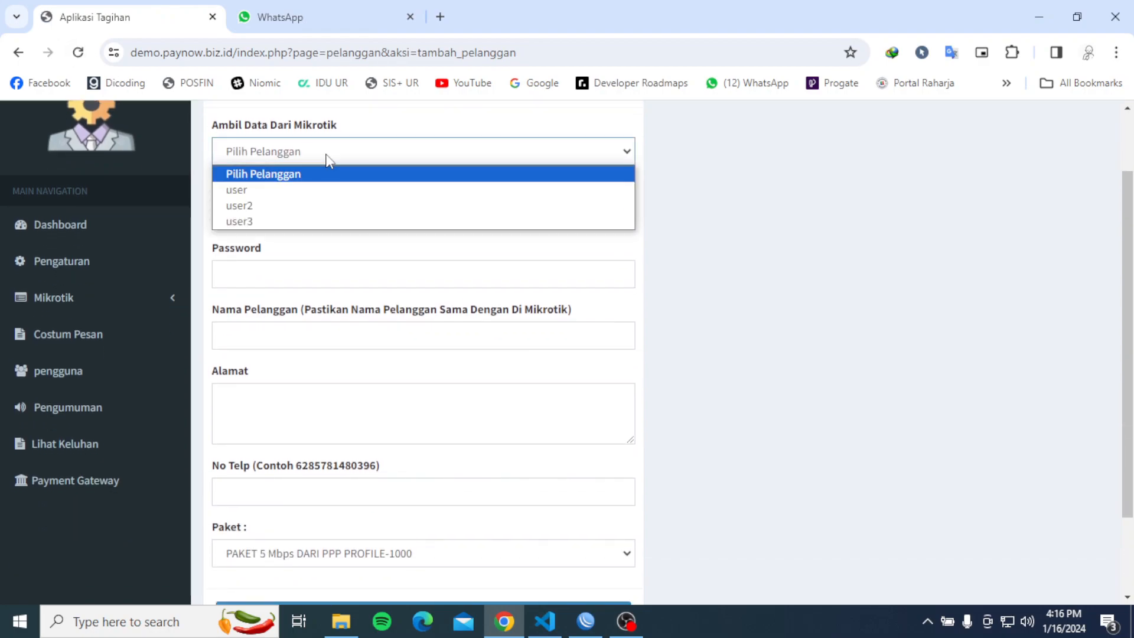
{"action": "left_click", "coordinate": [324, 222]}
Scroll through user3's imported details to confirm the PAKET 10 Mbps package.
{"action": "scroll", "coordinate": [281, 374], "scroll_direction": "down", "scroll_amount": 2}
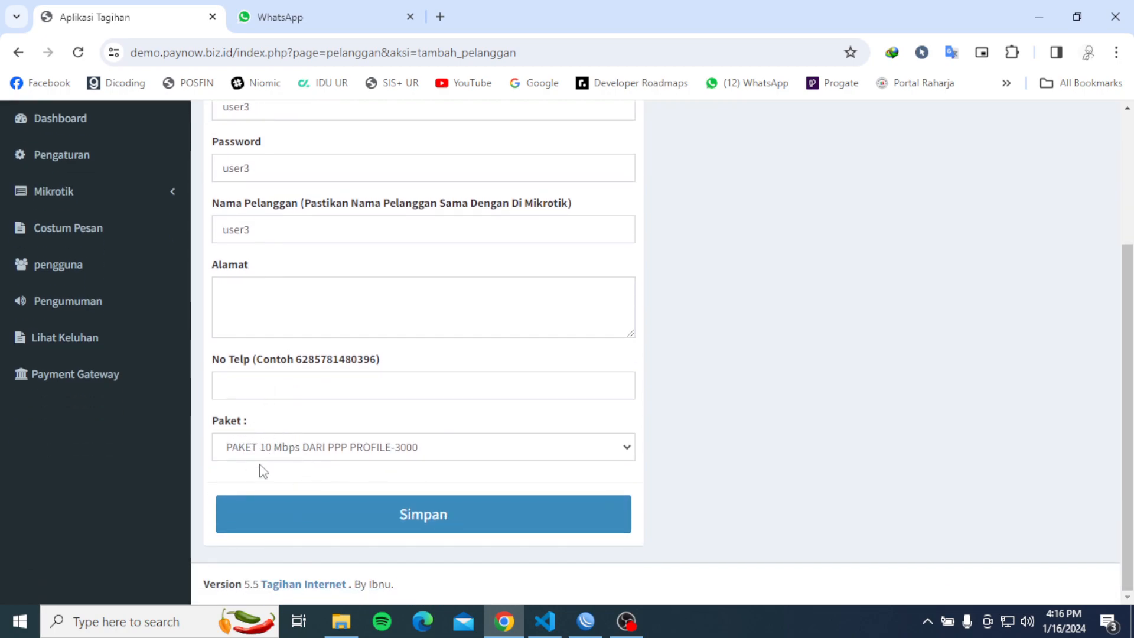
{"action": "scroll", "coordinate": [263, 429], "scroll_direction": "up", "scroll_amount": 3}
{"action": "scroll", "coordinate": [307, 343], "scroll_direction": "down", "scroll_amount": 2}
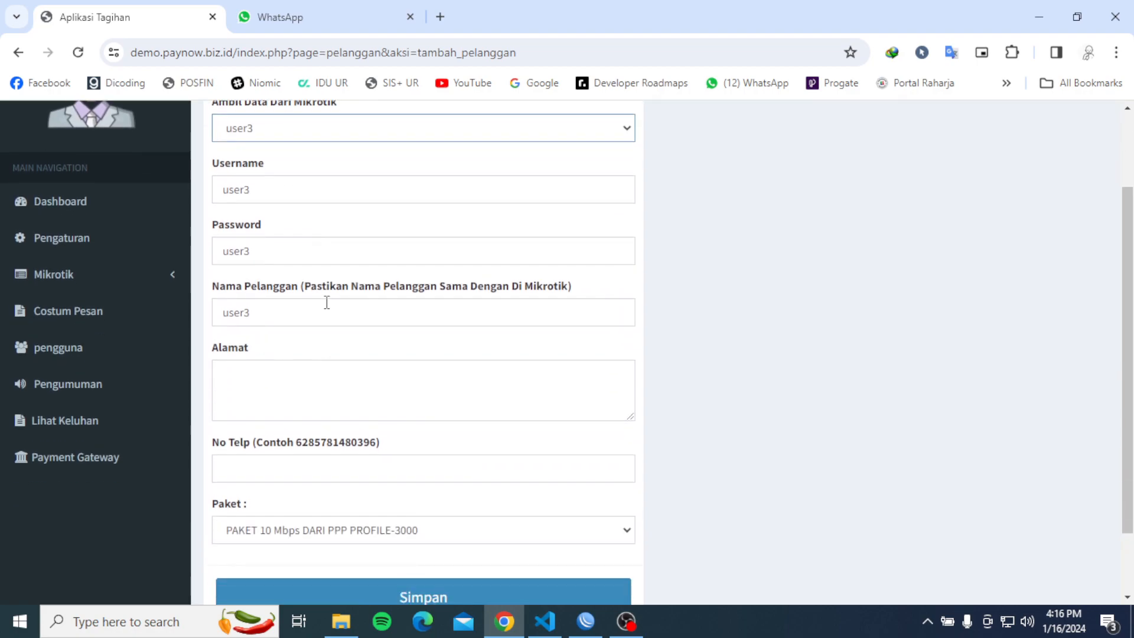
{"action": "scroll", "coordinate": [331, 342], "scroll_direction": "down", "scroll_amount": 1}
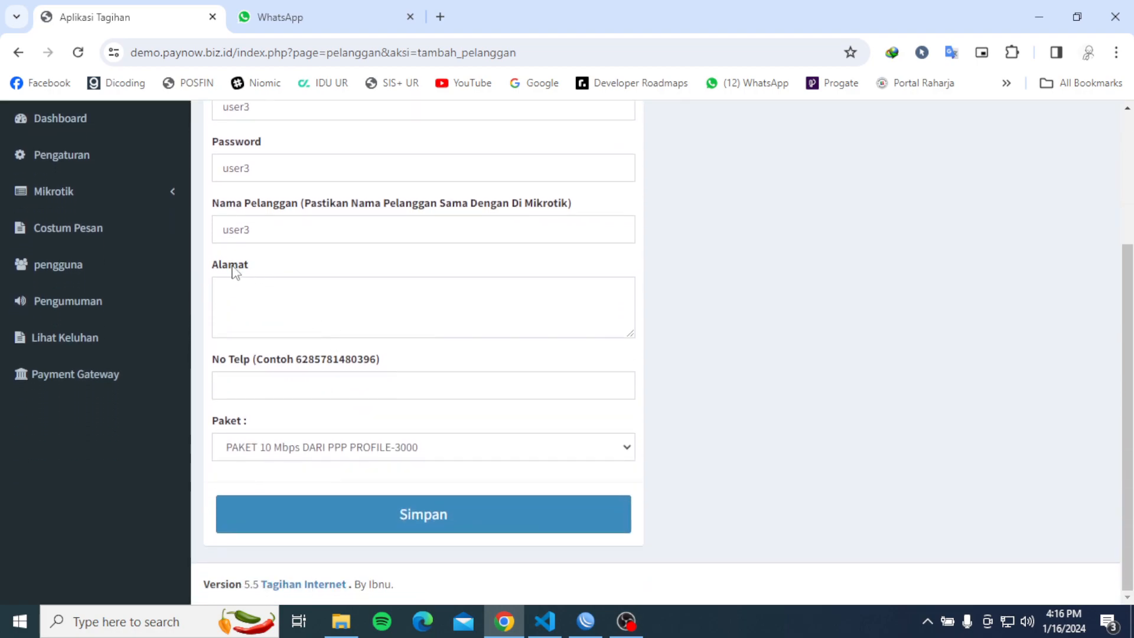
{"action": "left_click_drag", "start_coordinate": [249, 266], "coordinate": [213, 271]}
{"action": "left_click_drag", "start_coordinate": [384, 361], "coordinate": [212, 362]}
{"action": "scroll", "coordinate": [325, 331], "scroll_direction": "up", "scroll_amount": 3}
{"action": "left_click", "coordinate": [711, 316]}
Check user3's Username and Password fields, then return to Data Pelanggan without saving.
{"action": "left_click_drag", "start_coordinate": [273, 273], "coordinate": [215, 281]}
{"action": "left_click", "coordinate": [260, 341]}
{"action": "double_click", "coordinate": [260, 342]}
{"action": "scroll", "coordinate": [435, 246], "scroll_direction": "down", "scroll_amount": 3}
{"action": "left_click_drag", "start_coordinate": [571, 227], "coordinate": [213, 231]}
{"action": "left_click", "coordinate": [778, 258]}
{"action": "scroll", "coordinate": [685, 293], "scroll_direction": "down", "scroll_amount": 1}
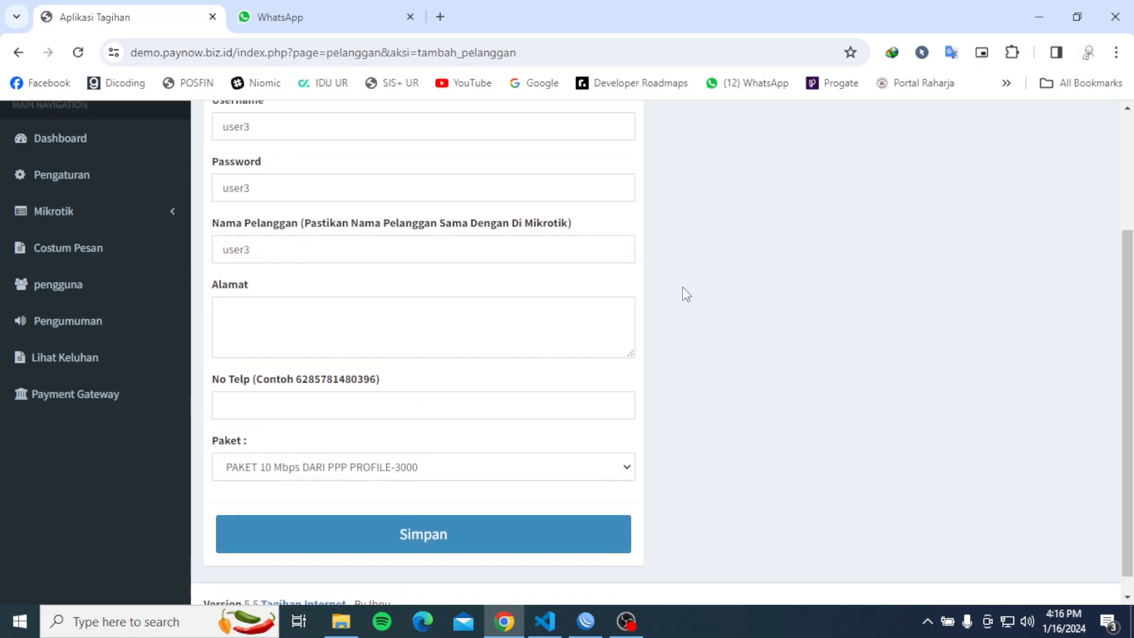
{"action": "scroll", "coordinate": [685, 293], "scroll_direction": "up", "scroll_amount": 5}
{"action": "key", "text": "alt+Left"}
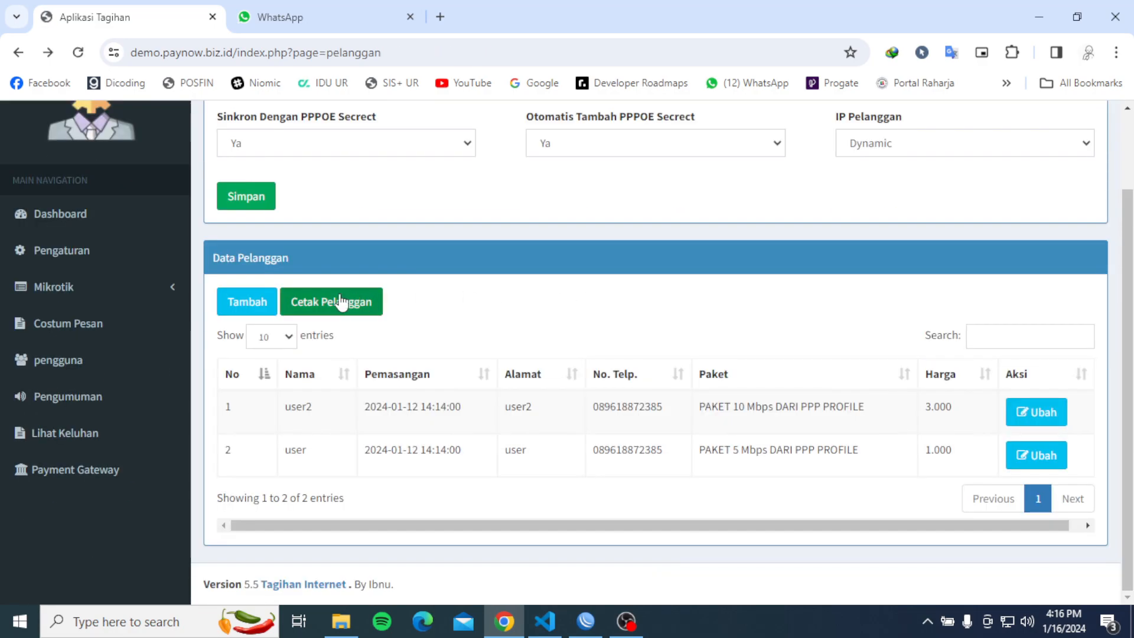
Generate and save January 2024 bills for user and user2 in Transaksi Pembayaran.
{"action": "scroll", "coordinate": [289, 297], "scroll_direction": "up", "scroll_amount": 1}
{"action": "scroll", "coordinate": [236, 304], "scroll_direction": "down", "scroll_amount": 1}
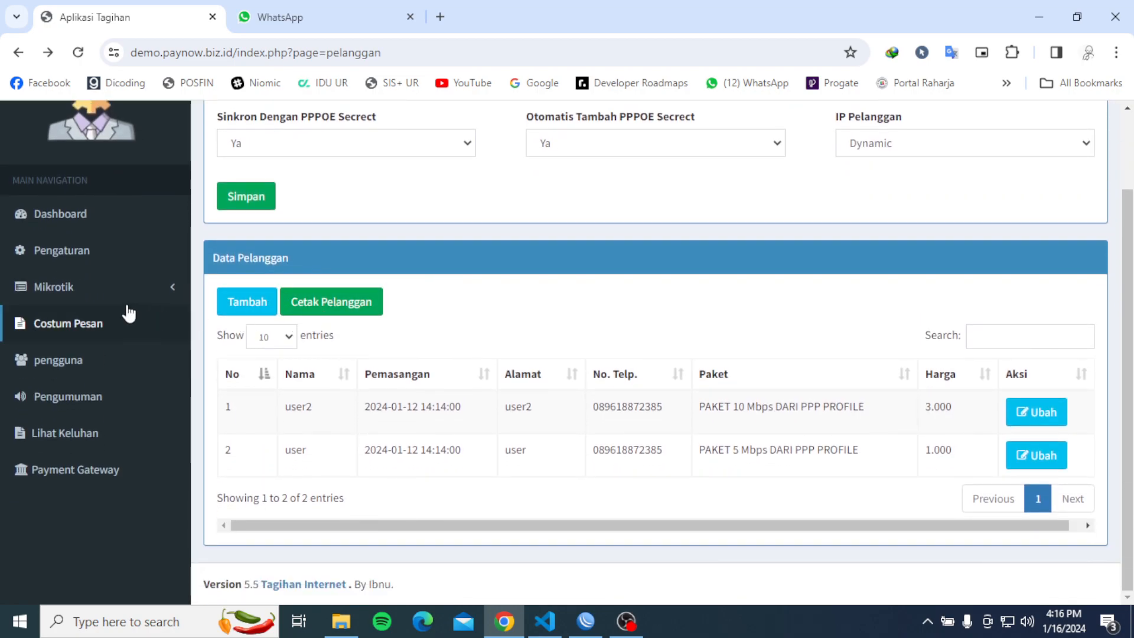
{"action": "scroll", "coordinate": [137, 314], "scroll_direction": "down", "scroll_amount": 4}
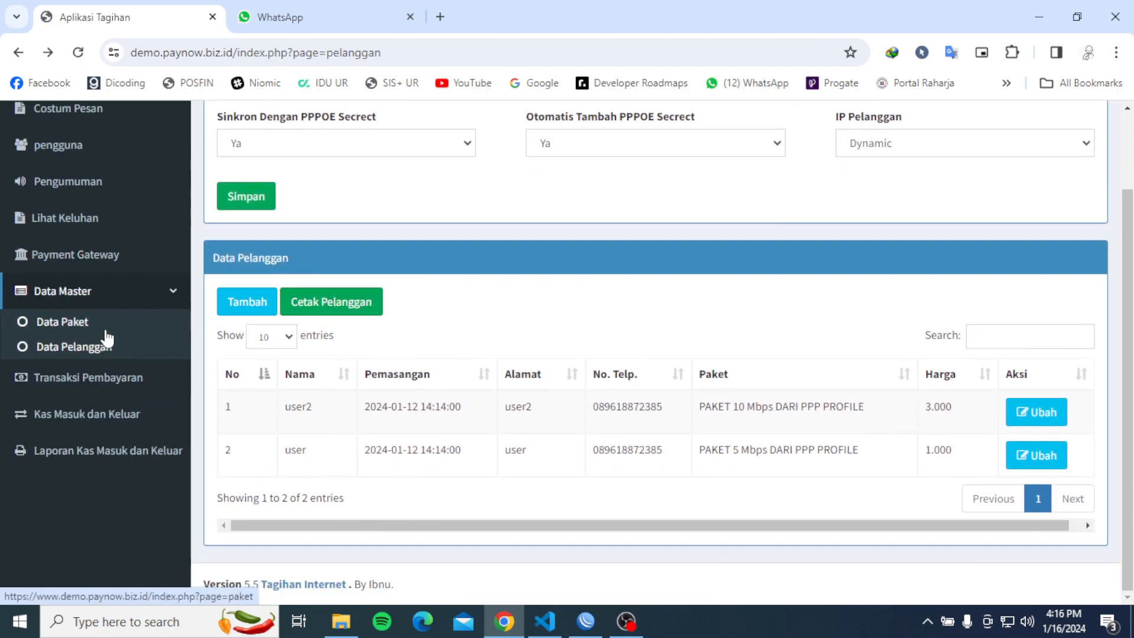
{"action": "left_click", "coordinate": [111, 384]}
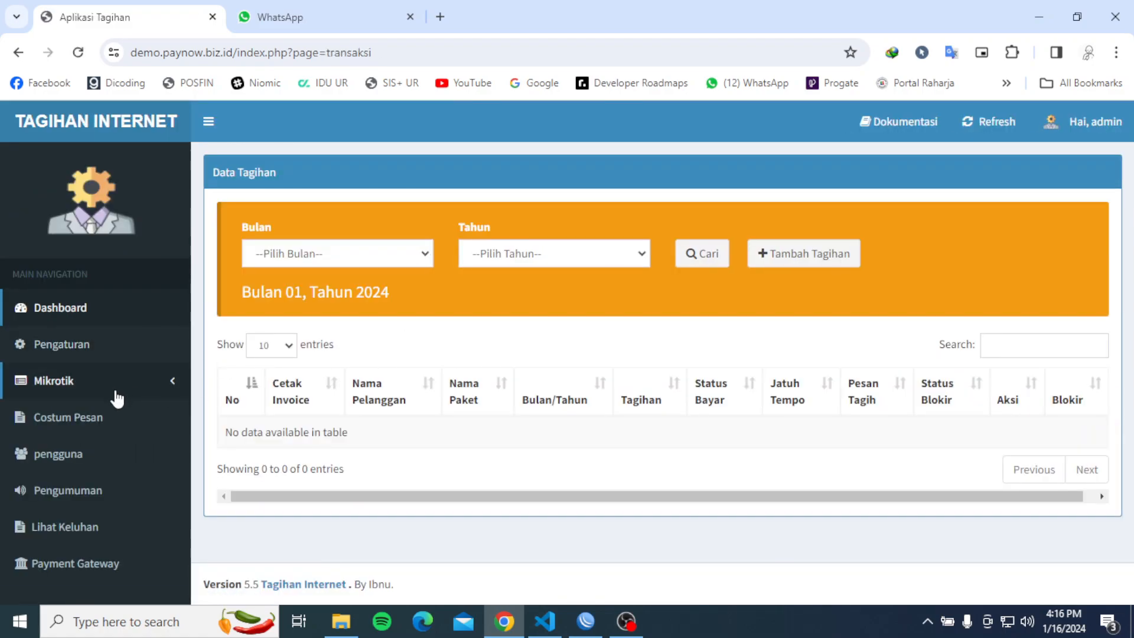
{"action": "scroll", "coordinate": [119, 399], "scroll_direction": "down", "scroll_amount": 3}
{"action": "left_click", "coordinate": [805, 260]}
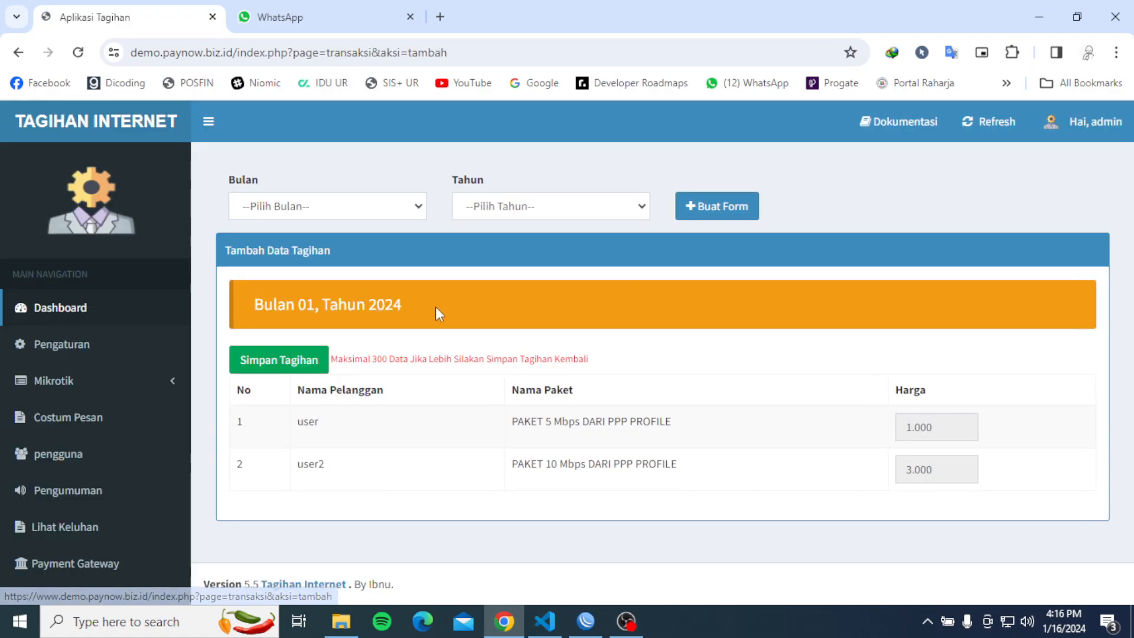
{"action": "left_click", "coordinate": [294, 362]}
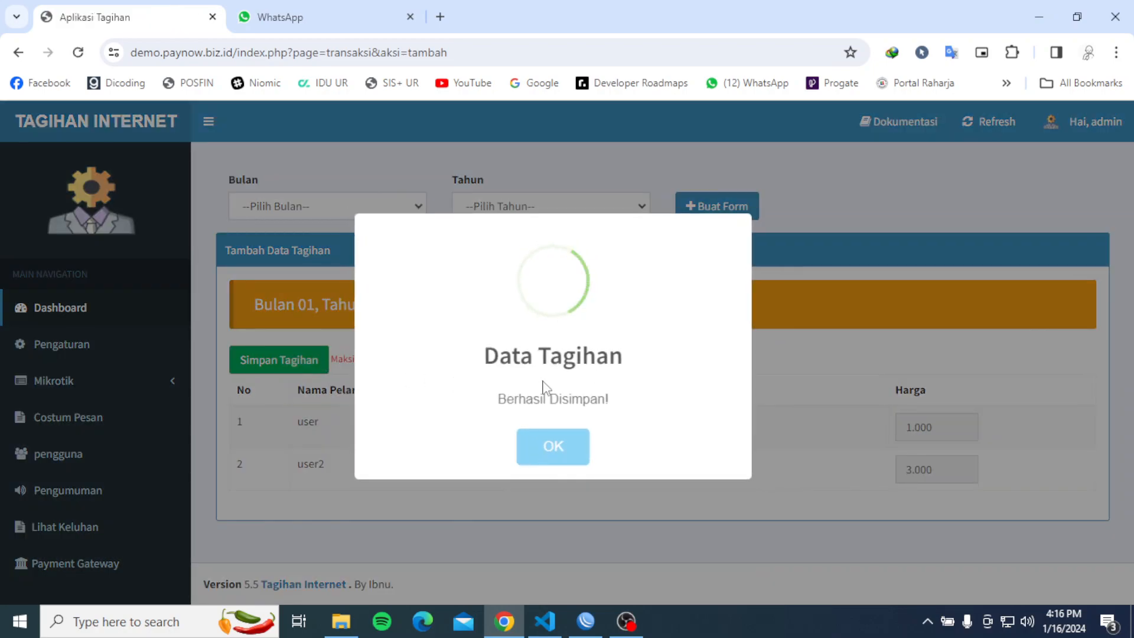
{"action": "left_click", "coordinate": [568, 458]}
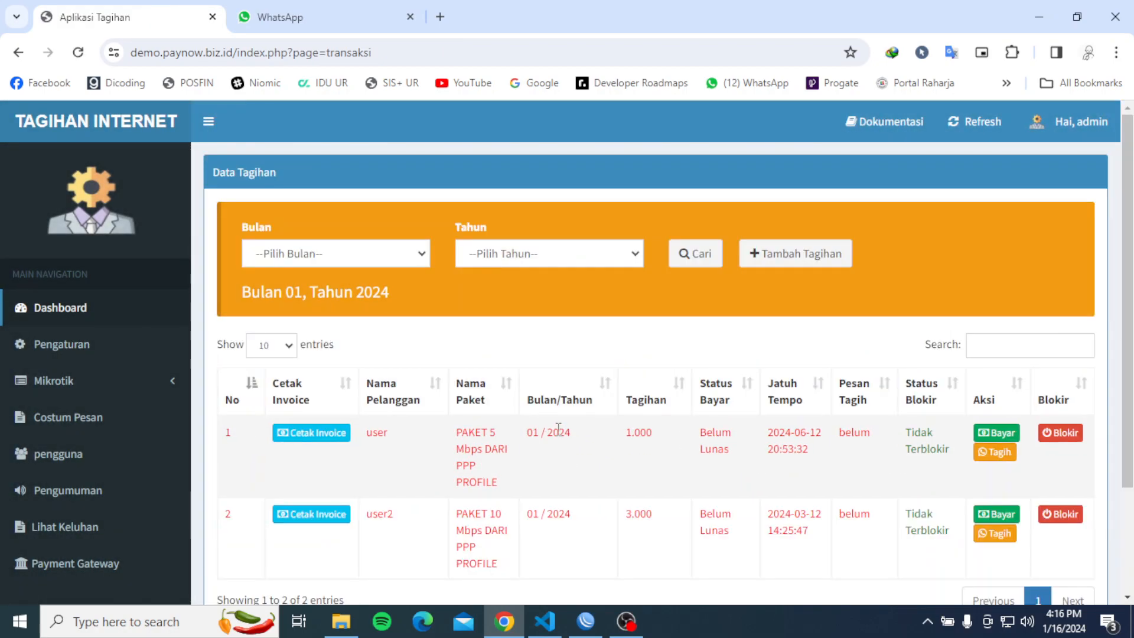
Highlight row 1's customer user and its Jatuh Tempo date, then go to Pengaturan.
{"action": "scroll", "coordinate": [562, 449], "scroll_direction": "down", "scroll_amount": 3}
{"action": "left_click_drag", "start_coordinate": [818, 318], "coordinate": [772, 300]}
{"action": "double_click", "coordinate": [375, 294]}
{"action": "left_click", "coordinate": [513, 355]}
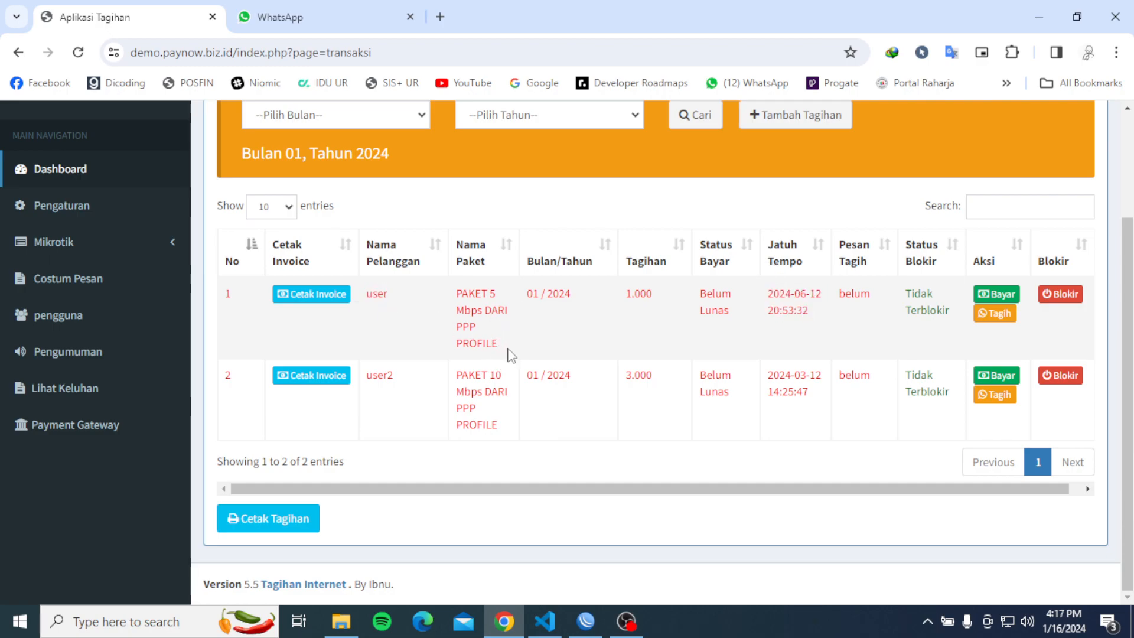
{"action": "left_click", "coordinate": [472, 300]}
{"action": "left_click_drag", "start_coordinate": [817, 317], "coordinate": [780, 291]}
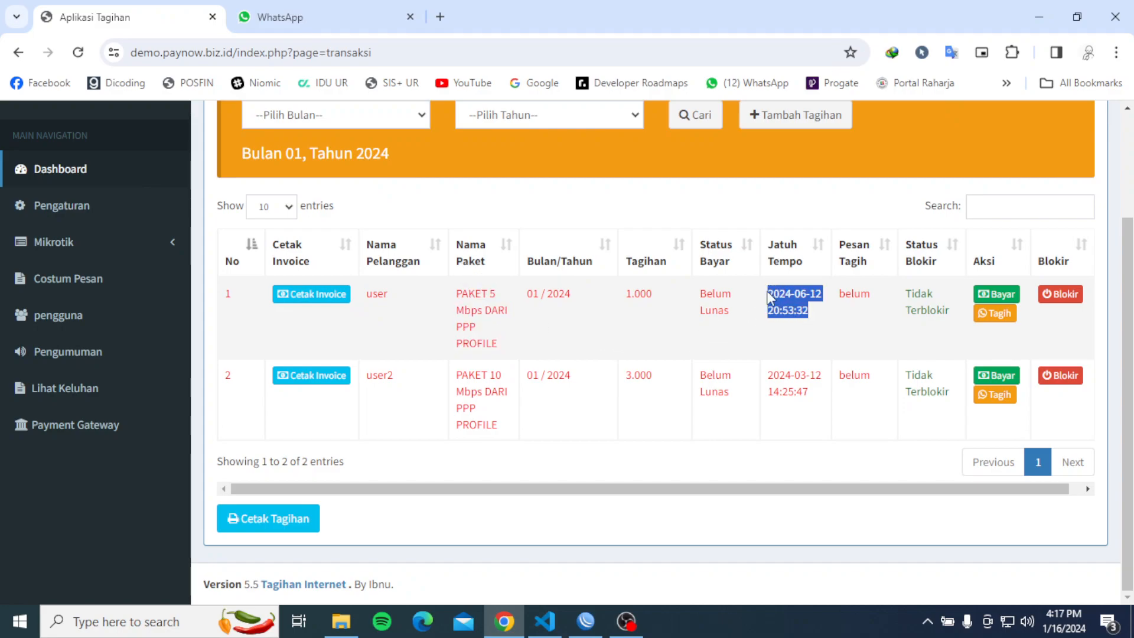
{"action": "left_click", "coordinate": [812, 327]}
{"action": "scroll", "coordinate": [817, 326], "scroll_direction": "up", "scroll_amount": 2}
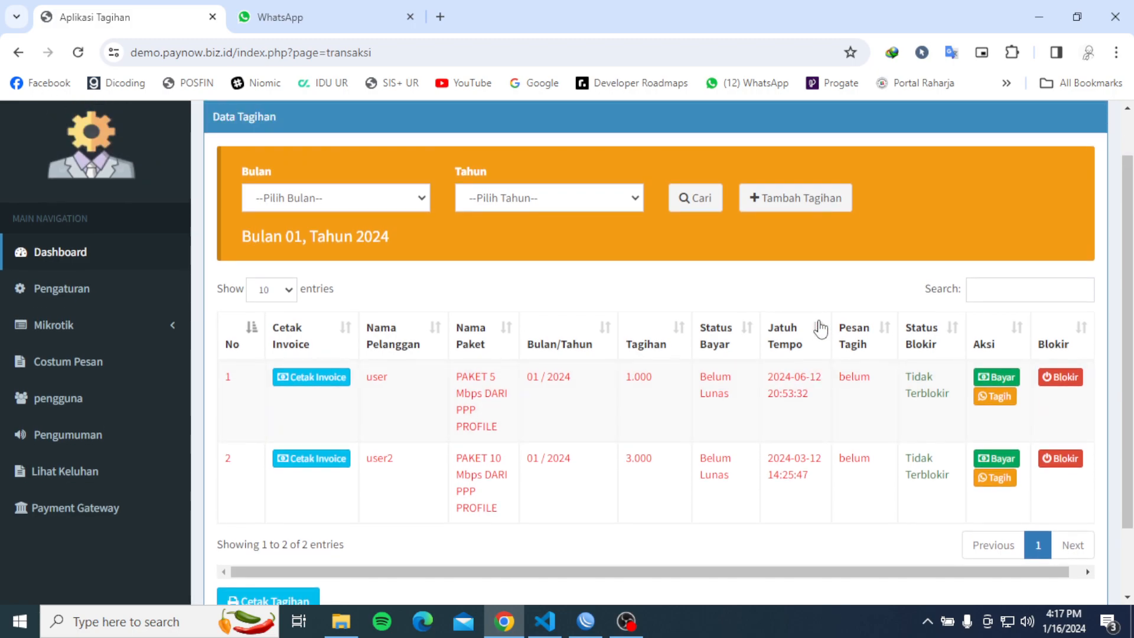
{"action": "left_click_drag", "start_coordinate": [818, 405], "coordinate": [770, 374]}
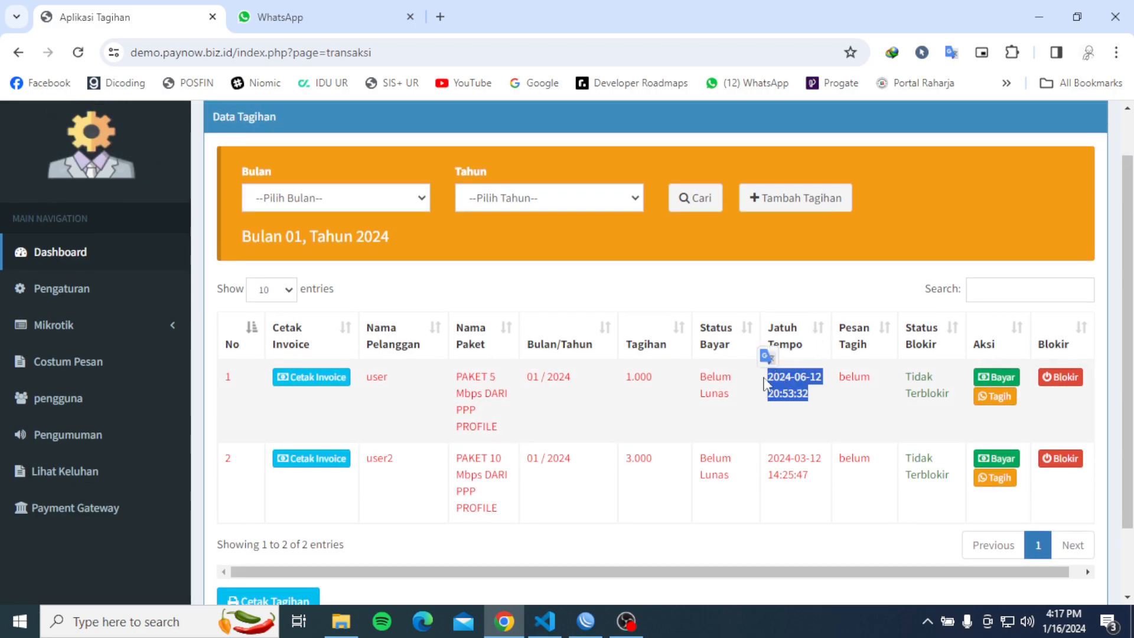
{"action": "left_click", "coordinate": [67, 292]}
Open Costum Pesan and read the billing notice template's first paragraph.
{"action": "scroll", "coordinate": [314, 286], "scroll_direction": "down", "scroll_amount": 3}
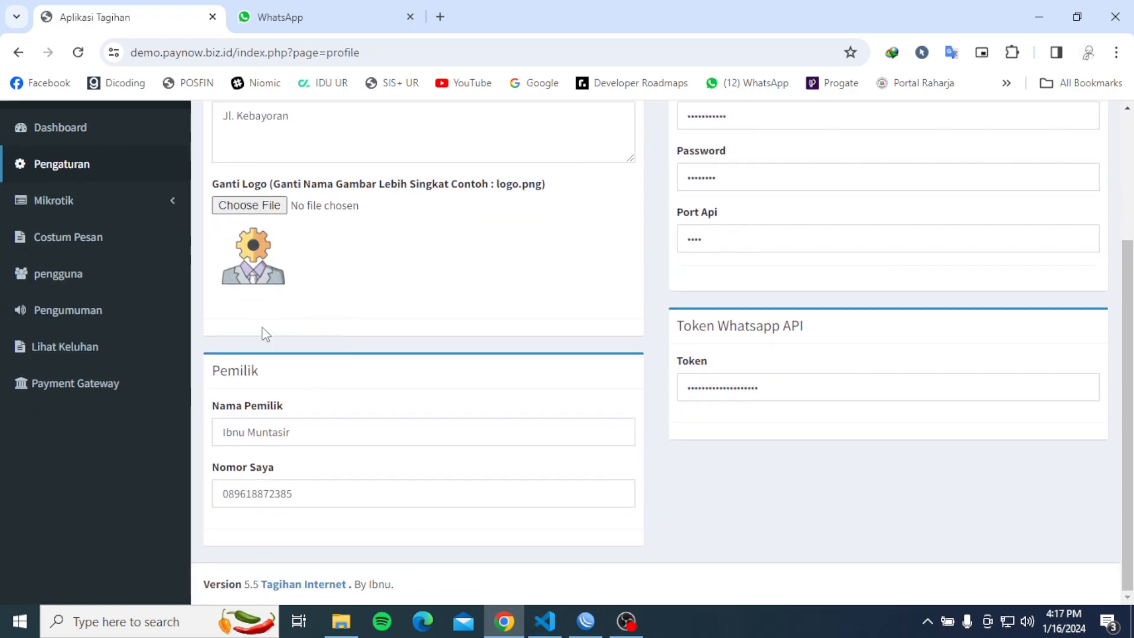
{"action": "scroll", "coordinate": [281, 331], "scroll_direction": "up", "scroll_amount": 1}
{"action": "left_click", "coordinate": [85, 326]}
{"action": "scroll", "coordinate": [437, 325], "scroll_direction": "down", "scroll_amount": 8}
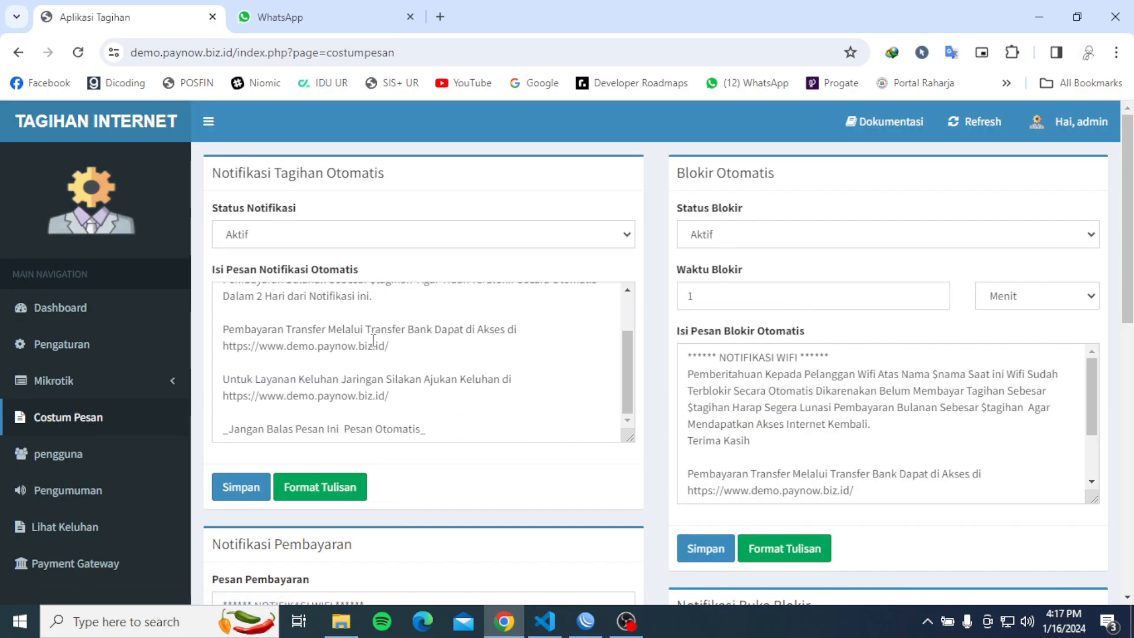
{"action": "scroll", "coordinate": [437, 324], "scroll_direction": "up", "scroll_amount": 5}
{"action": "scroll", "coordinate": [437, 325], "scroll_direction": "down", "scroll_amount": 5}
{"action": "scroll", "coordinate": [375, 371], "scroll_direction": "up", "scroll_amount": 7}
{"action": "left_click_drag", "start_coordinate": [461, 367], "coordinate": [195, 308]}
Expand Data Master and go to the Data Pelanggan list.
{"action": "scroll", "coordinate": [66, 349], "scroll_direction": "down", "scroll_amount": 1}
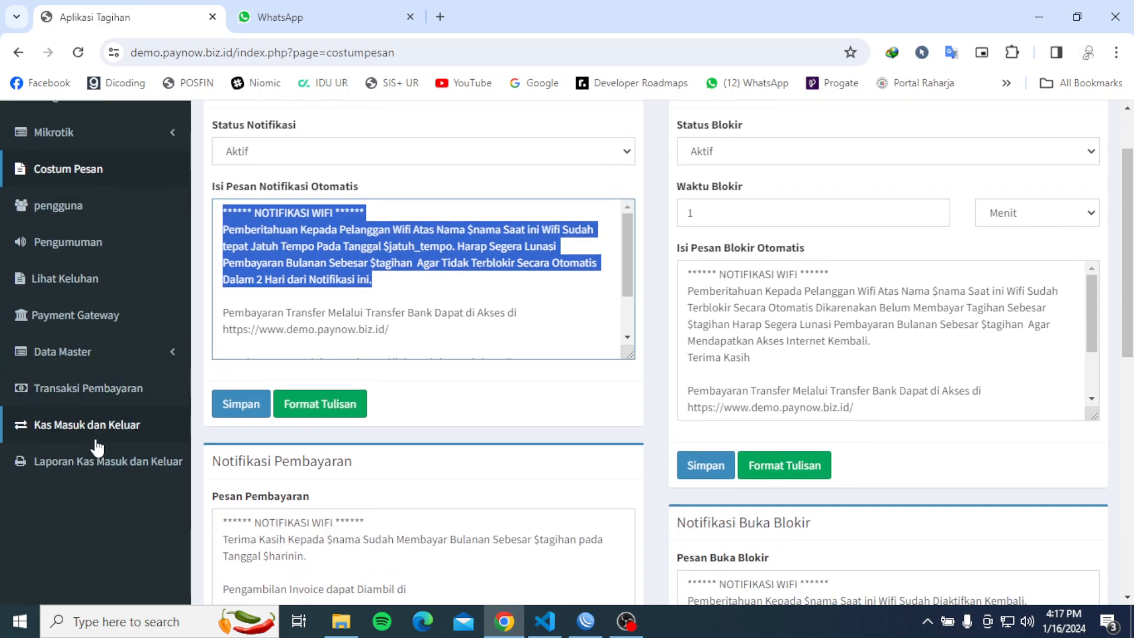
{"action": "left_click", "coordinate": [83, 352]}
{"action": "left_click", "coordinate": [98, 413]}
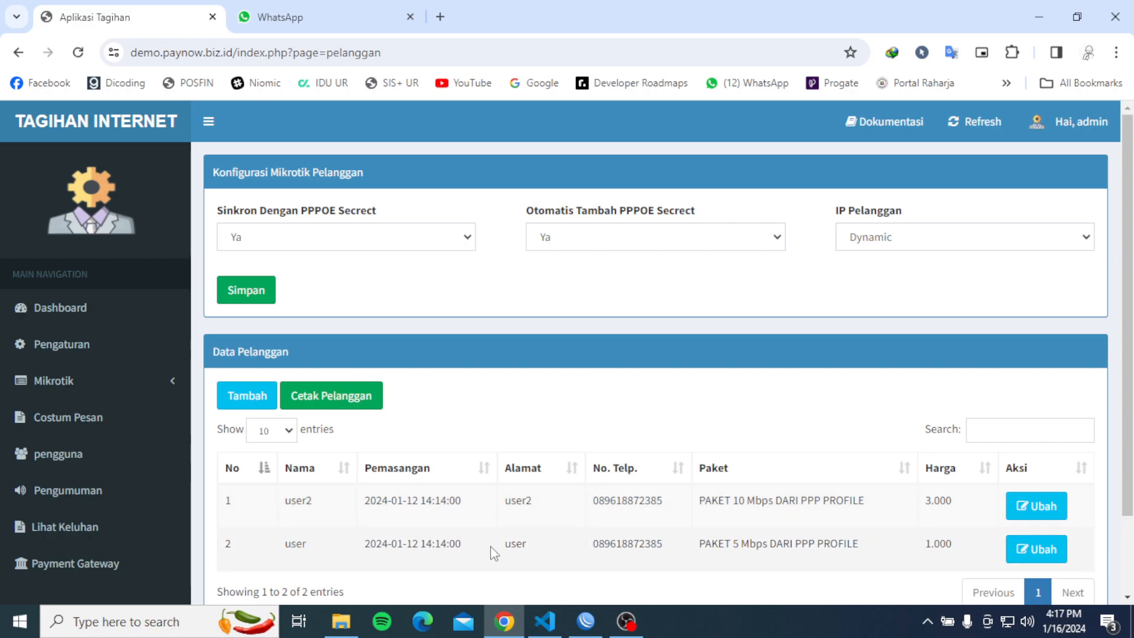
{"action": "left_click", "coordinate": [1037, 549]}
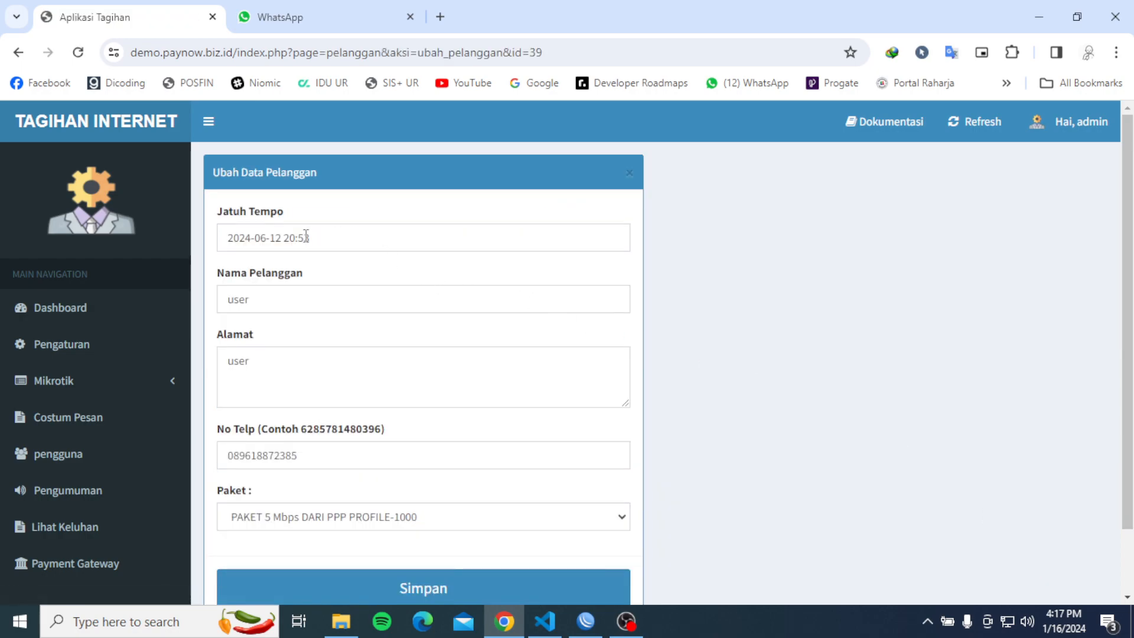
{"action": "left_click", "coordinate": [267, 239]}
{"action": "key", "text": "BackSpace"}
{"action": "type", "text": "1"}
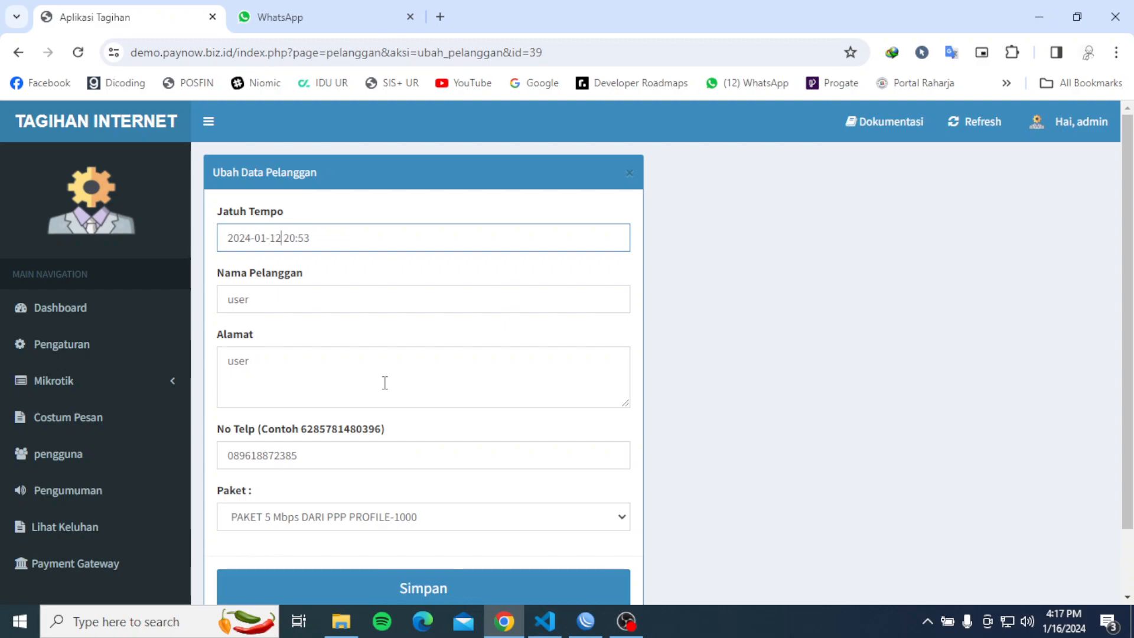
{"action": "type", "text": "6"}
{"action": "key", "text": "Return"}
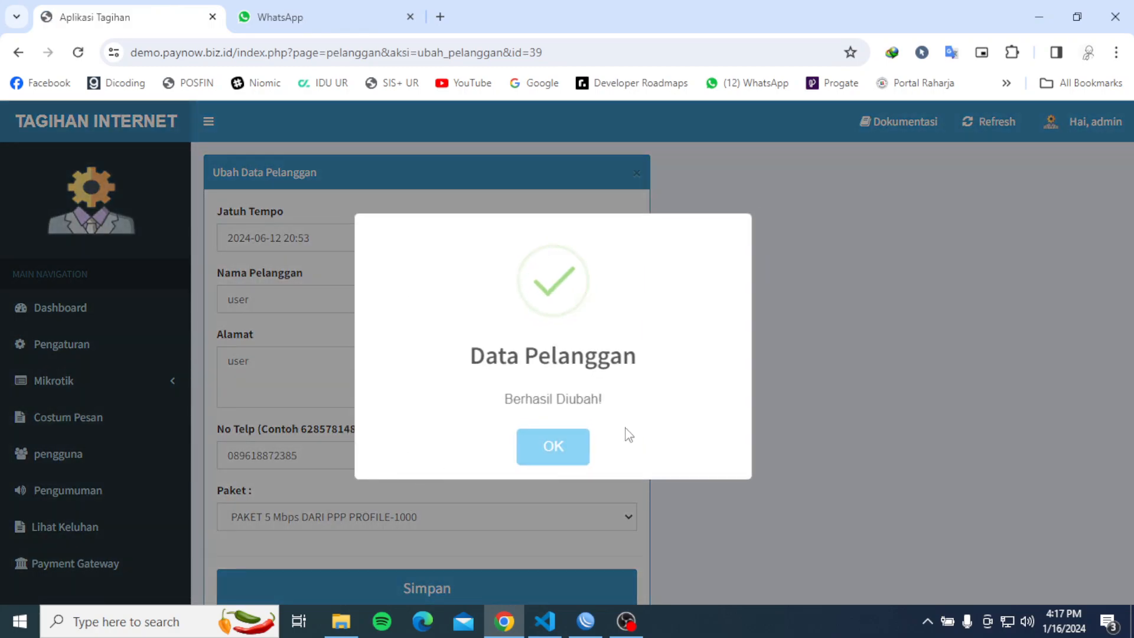
{"action": "left_click", "coordinate": [549, 448]}
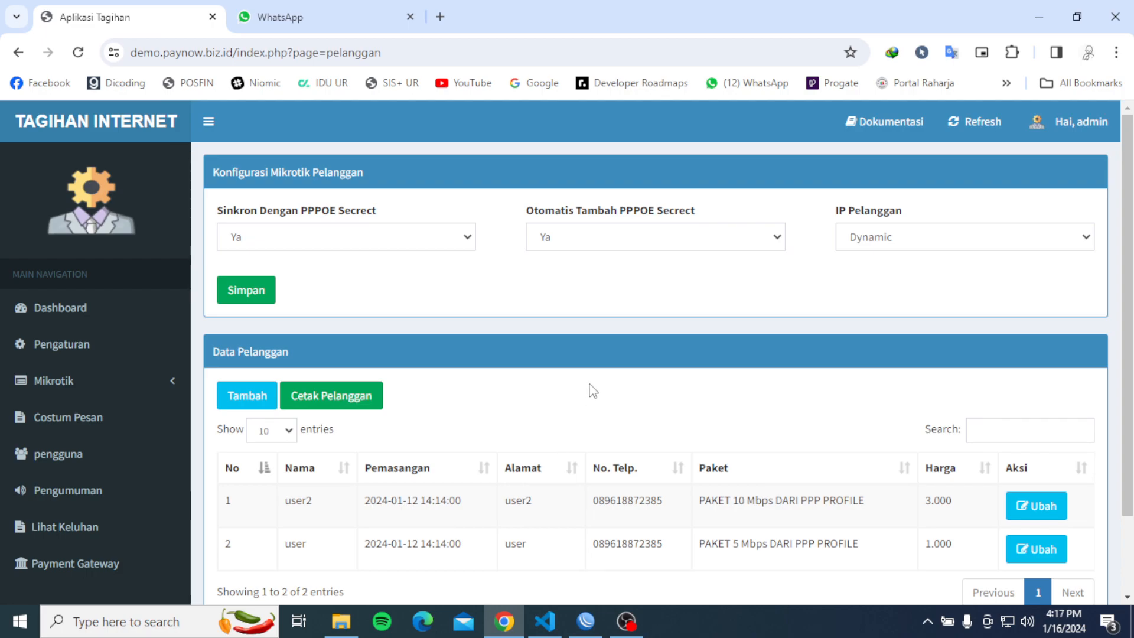
Read the NOTIFIKASI WIFI notice in WhatsApp's Nyoba chat, then compare it with the Costum Pesan template.
{"action": "key", "text": "ctrl+Tab"}
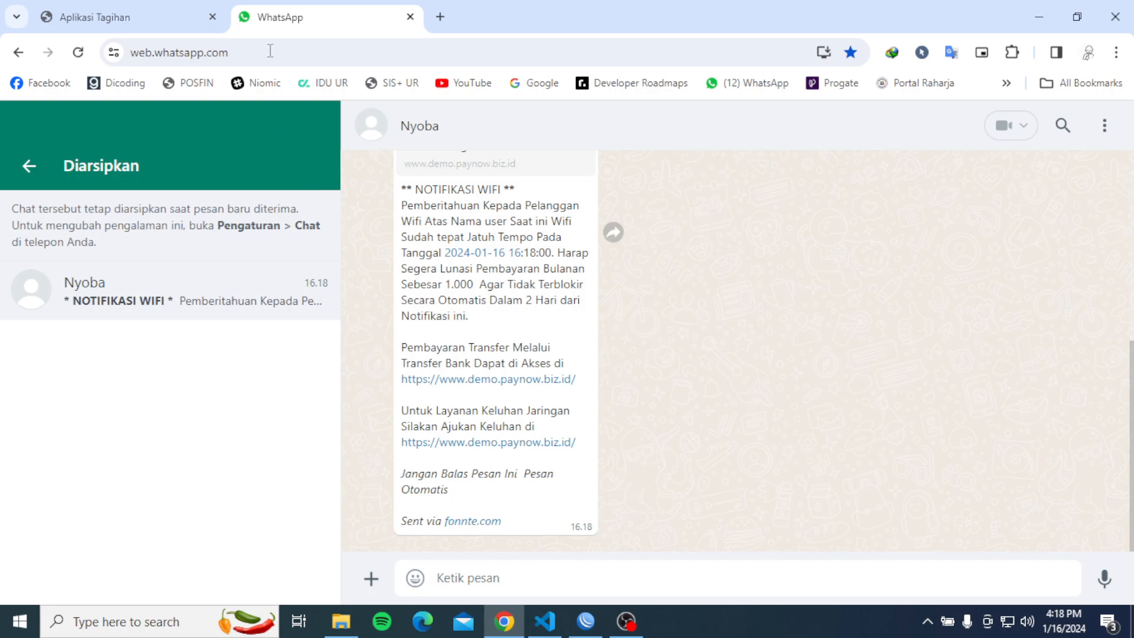
{"action": "left_click_drag", "start_coordinate": [407, 193], "coordinate": [513, 191]}
{"action": "left_click", "coordinate": [147, 17]}
{"action": "left_click", "coordinate": [74, 427]}
{"action": "left_click_drag", "start_coordinate": [216, 296], "coordinate": [442, 396]}
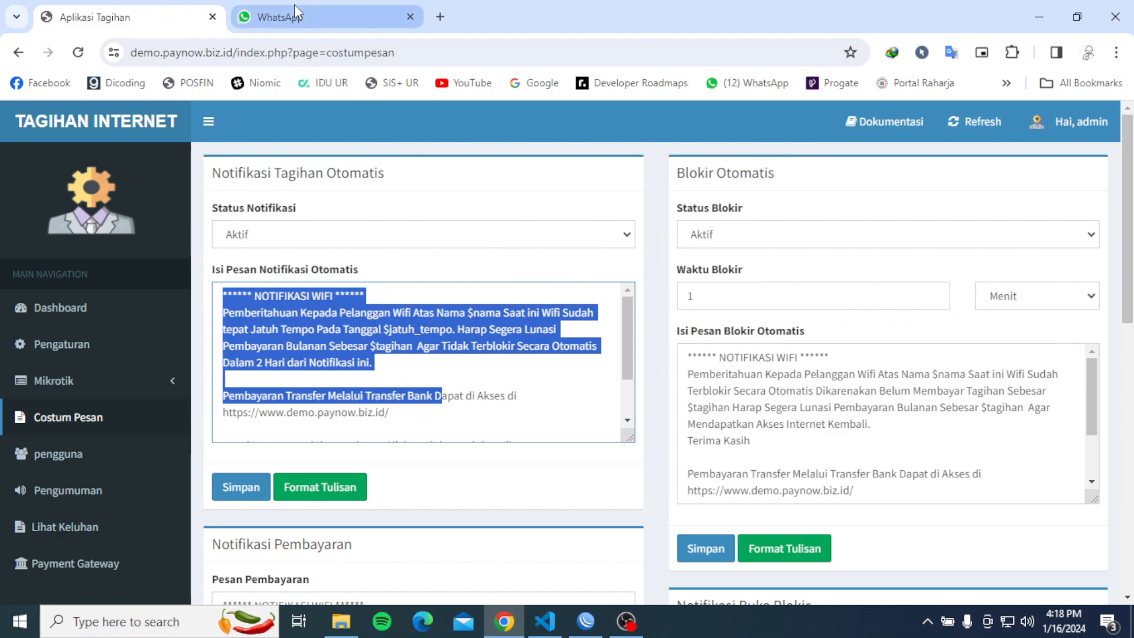
{"action": "left_click_drag", "start_coordinate": [395, 177], "coordinate": [215, 180]}
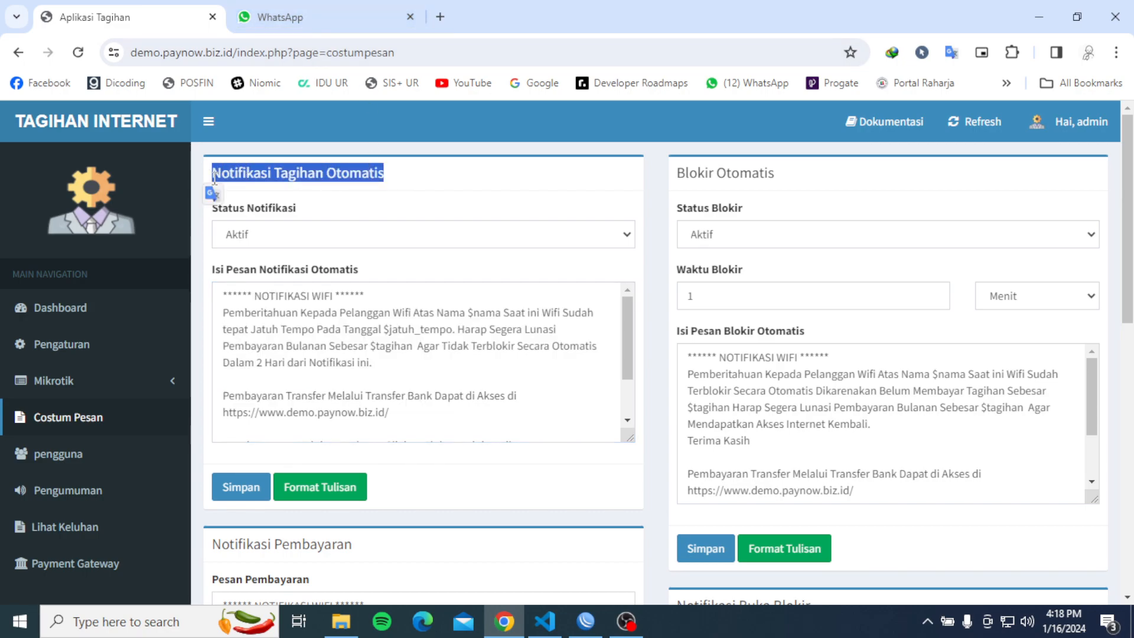
{"action": "left_click", "coordinate": [415, 185]}
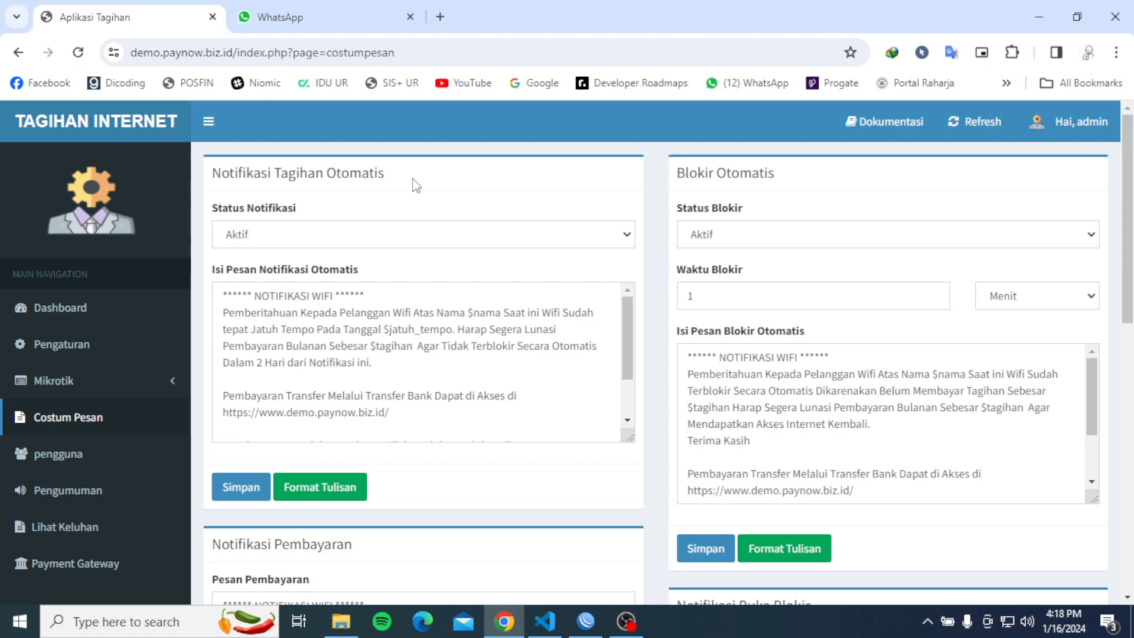
{"action": "left_click_drag", "start_coordinate": [783, 176], "coordinate": [678, 185]}
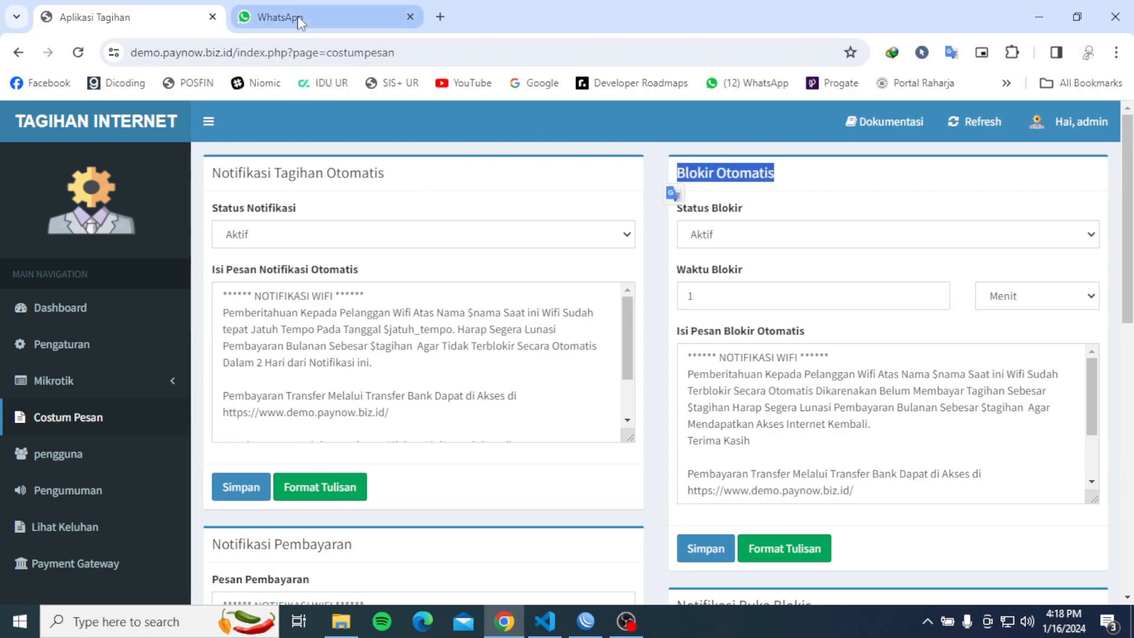
{"action": "left_click", "coordinate": [283, 16]}
{"action": "left_click", "coordinate": [777, 299]}
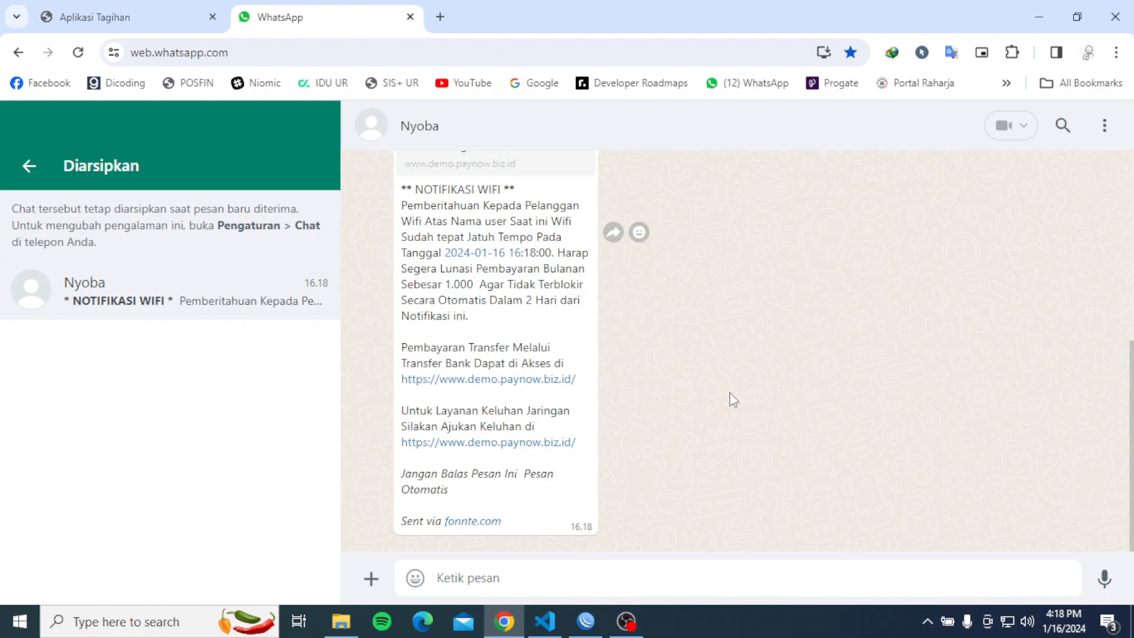
Review the Isi Pesan Blokir Otomatis template, then check WhatsApp for the new blocked-WiFi notice.
{"action": "left_click", "coordinate": [118, 17]}
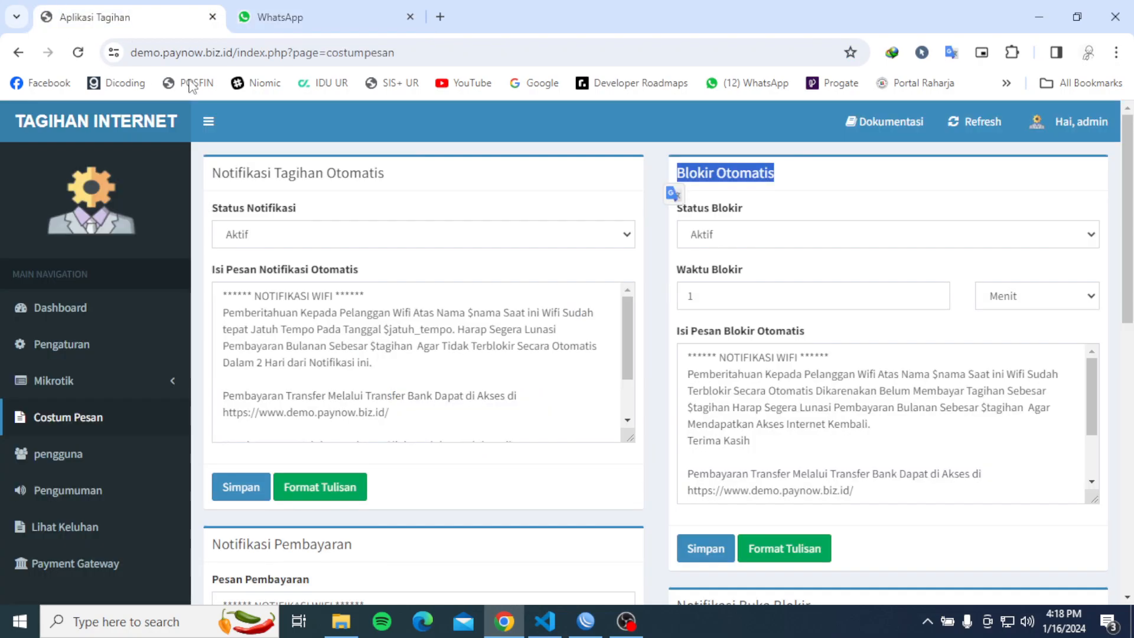
{"action": "scroll", "coordinate": [739, 320], "scroll_direction": "down", "scroll_amount": 1}
{"action": "left_click_drag", "start_coordinate": [874, 408], "coordinate": [686, 259]}
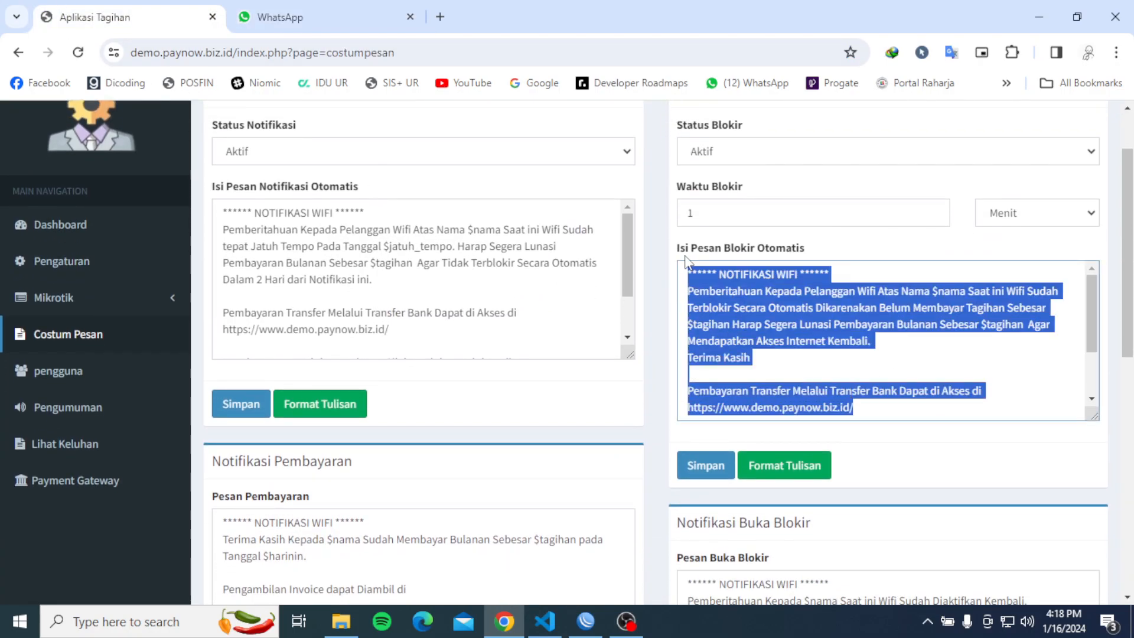
{"action": "left_click", "coordinate": [741, 320]}
{"action": "scroll", "coordinate": [742, 319], "scroll_direction": "up", "scroll_amount": 1}
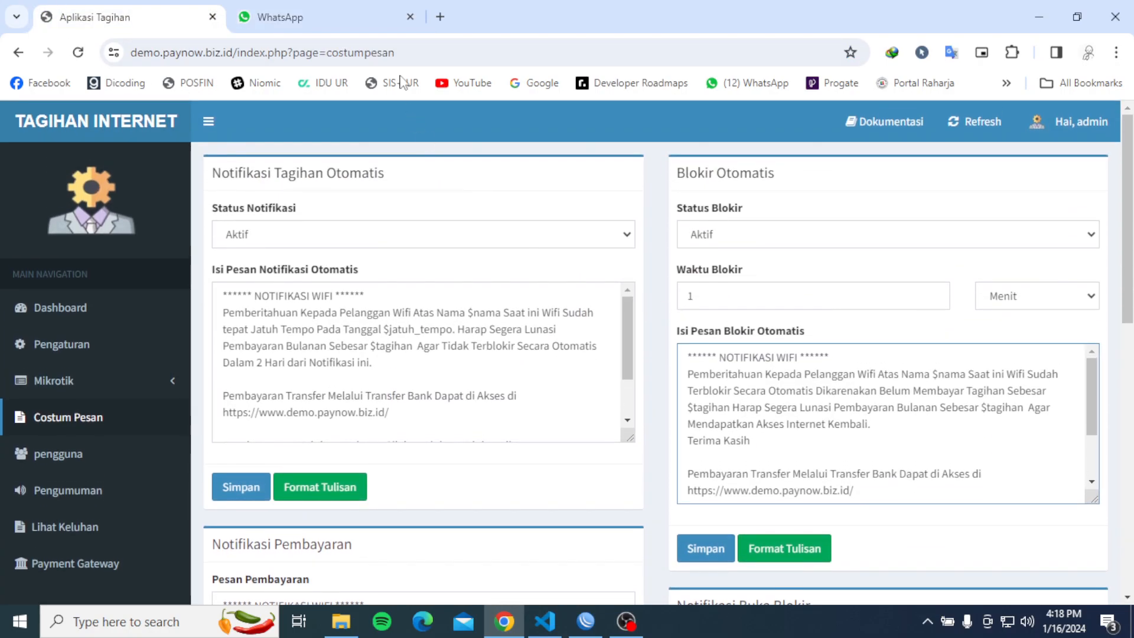
{"action": "left_click", "coordinate": [347, 8]}
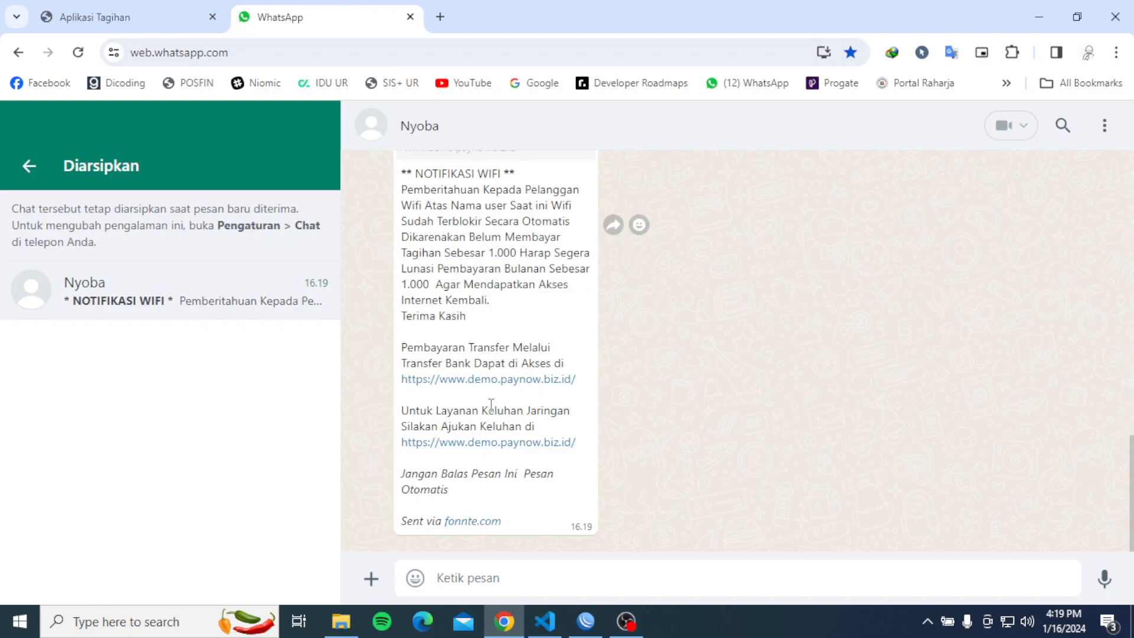
Compare the 16.18 due-date notice with the 16.19 automatic-block notice in the Nyoba chat.
{"action": "scroll", "coordinate": [494, 405], "scroll_direction": "up", "scroll_amount": 5}
{"action": "scroll", "coordinate": [502, 405], "scroll_direction": "up", "scroll_amount": 5}
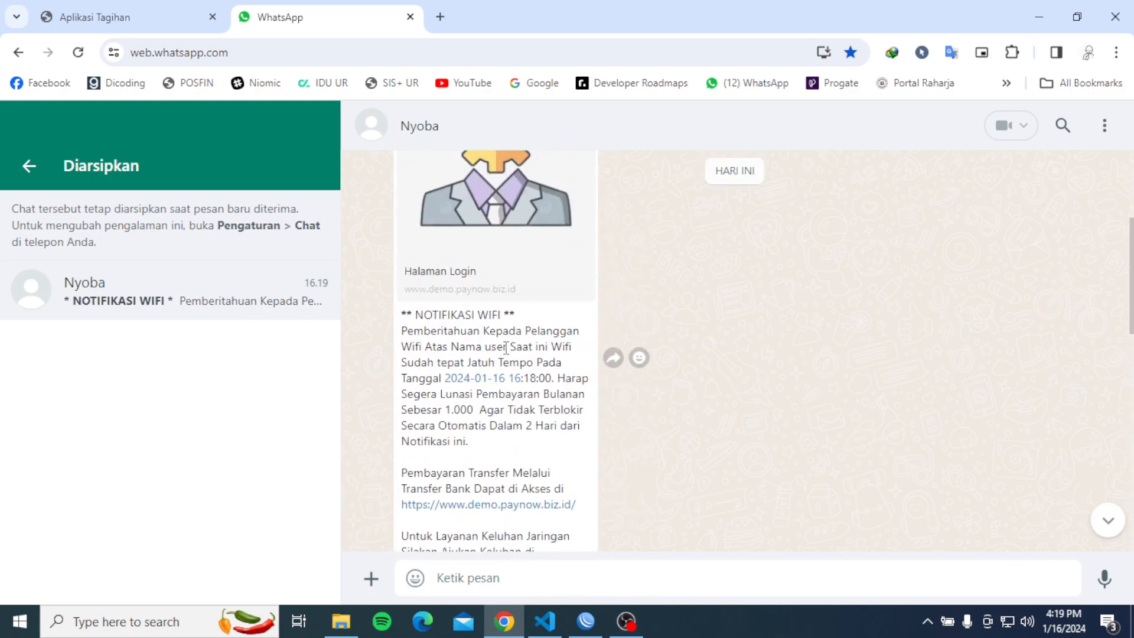
{"action": "left_click_drag", "start_coordinate": [423, 331], "coordinate": [533, 362]}
{"action": "scroll", "coordinate": [534, 361], "scroll_direction": "down", "scroll_amount": 8}
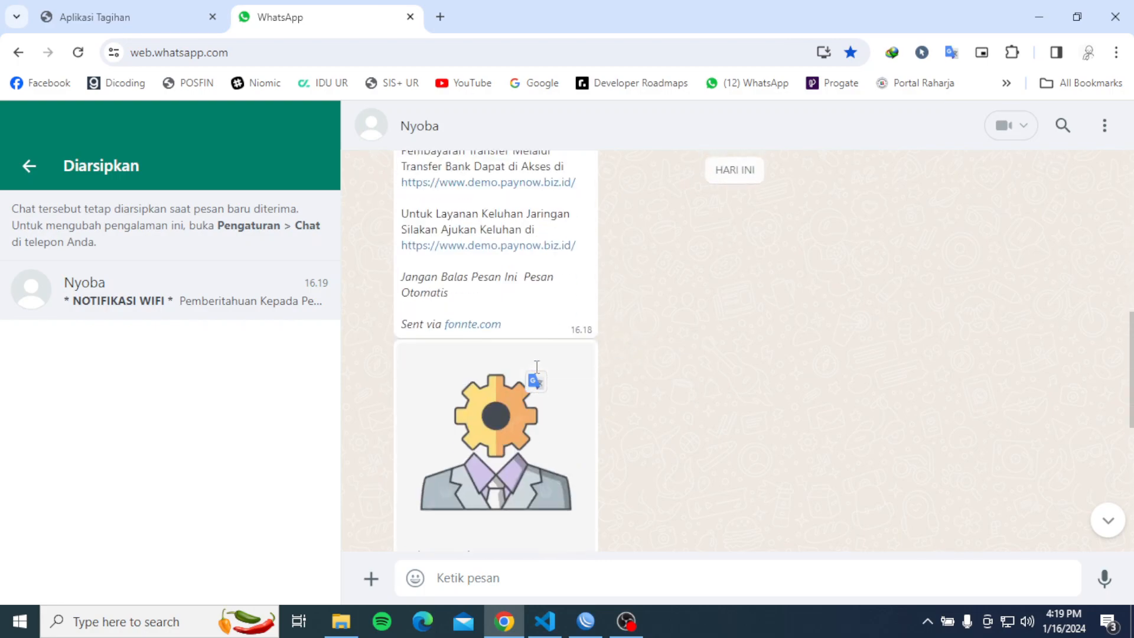
{"action": "left_click_drag", "start_coordinate": [401, 273], "coordinate": [494, 305]}
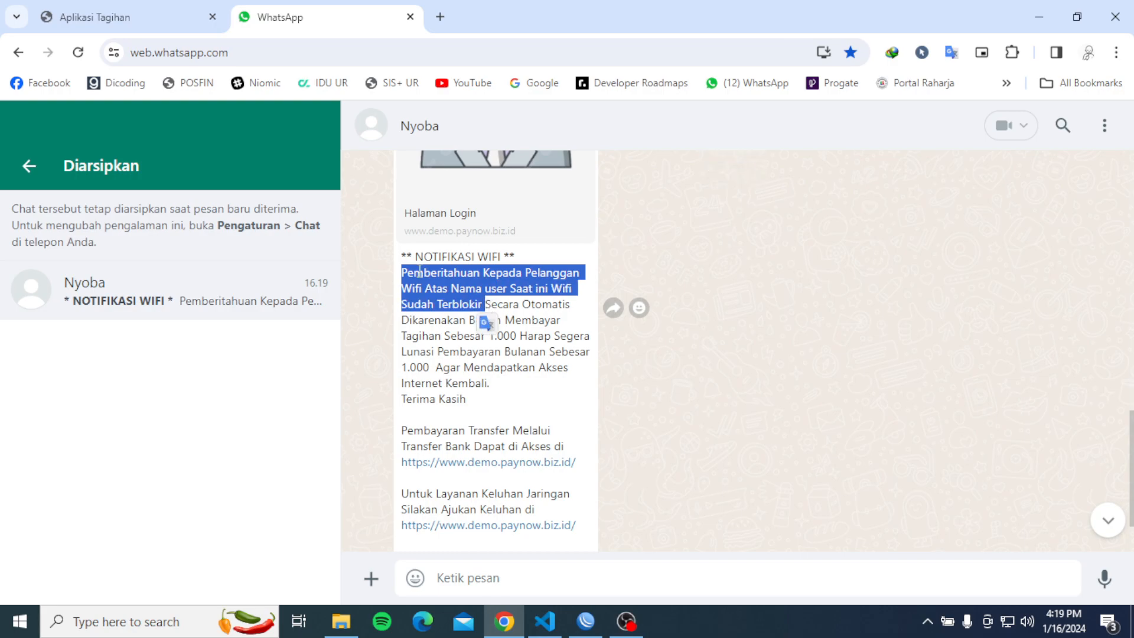
{"action": "left_click", "coordinate": [130, 16]}
Check user's isolation status in Mikrotik's active clients list, then go to Data Tagihan.
{"action": "left_click", "coordinate": [130, 308]}
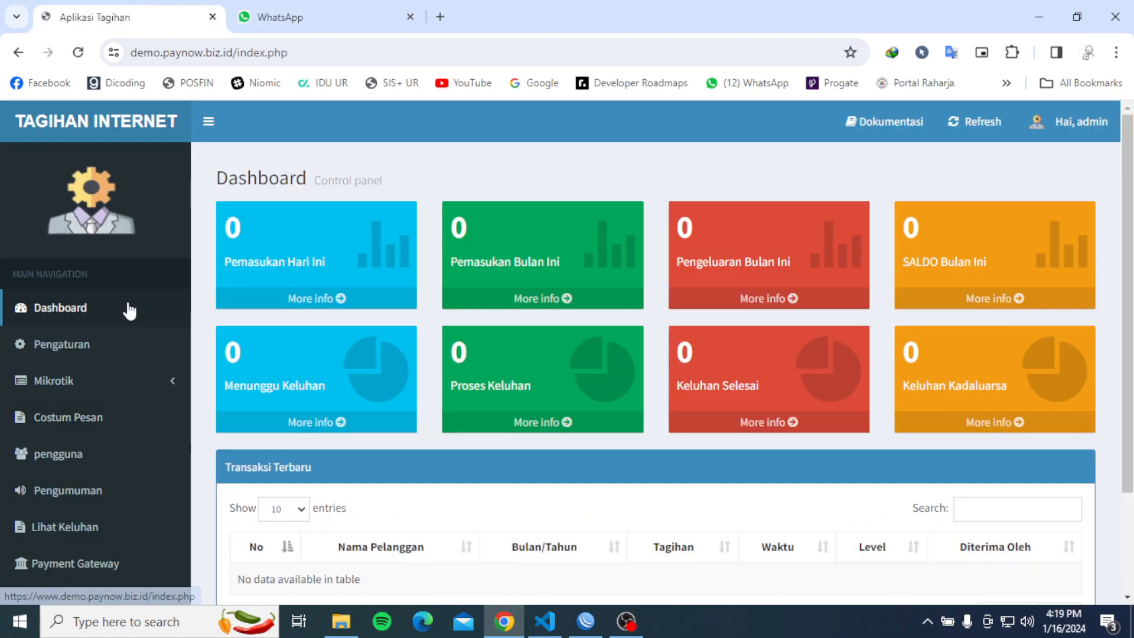
{"action": "scroll", "coordinate": [126, 309], "scroll_direction": "down", "scroll_amount": 1}
{"action": "left_click", "coordinate": [75, 337]}
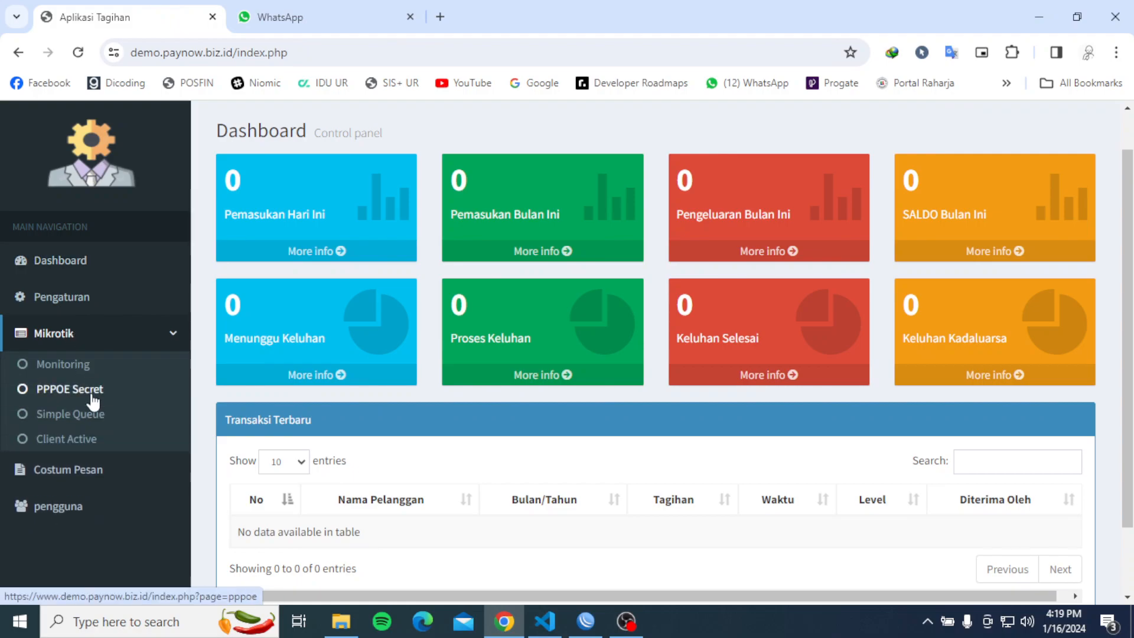
{"action": "left_click", "coordinate": [84, 443]}
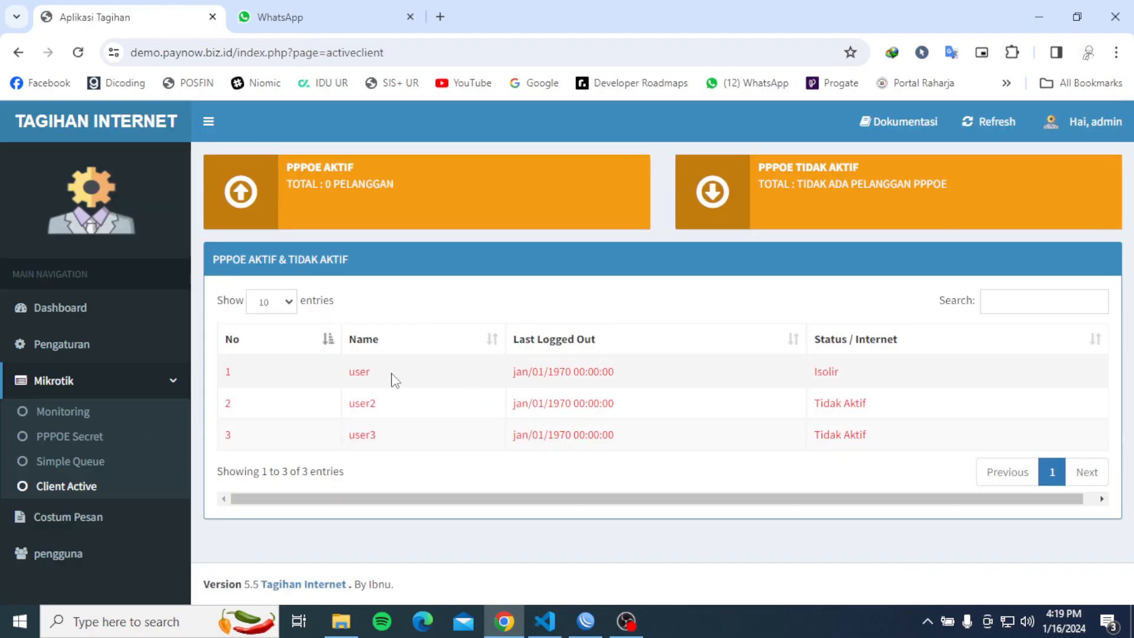
{"action": "double_click", "coordinate": [358, 372]}
{"action": "left_click_drag", "start_coordinate": [834, 374], "coordinate": [799, 378]}
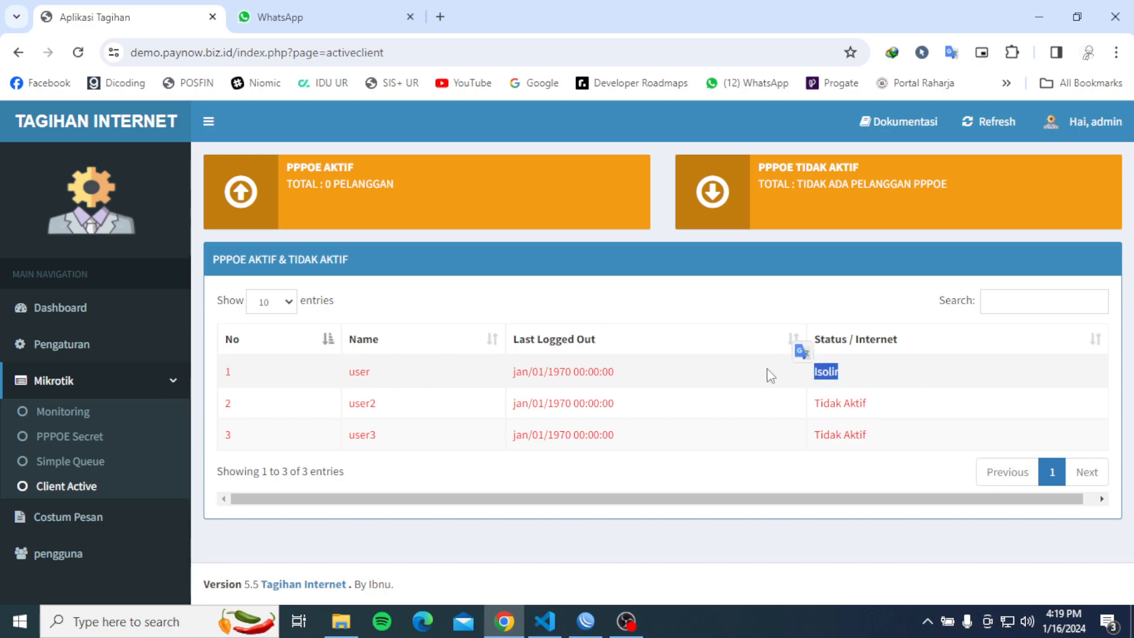
{"action": "scroll", "coordinate": [79, 468], "scroll_direction": "down", "scroll_amount": 5}
{"action": "left_click", "coordinate": [80, 469]}
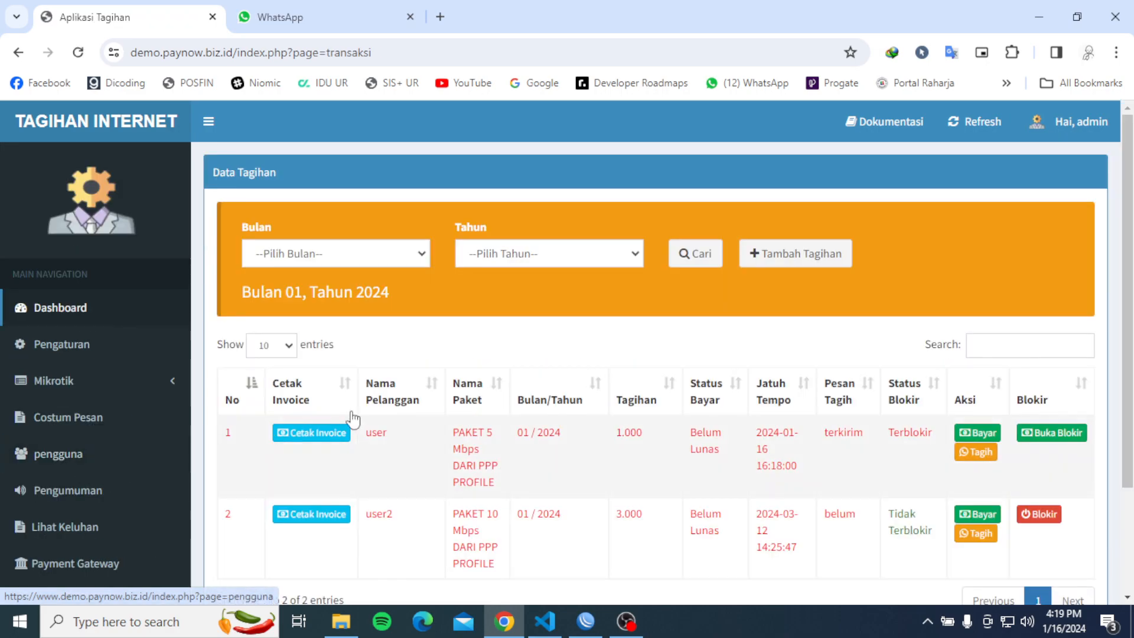
Confirm user's January bill is still Terblokir, then switch to WinBox's PPP secrets list.
{"action": "scroll", "coordinate": [579, 408], "scroll_direction": "down", "scroll_amount": 3}
{"action": "left_click_drag", "start_coordinate": [413, 320], "coordinate": [364, 304]}
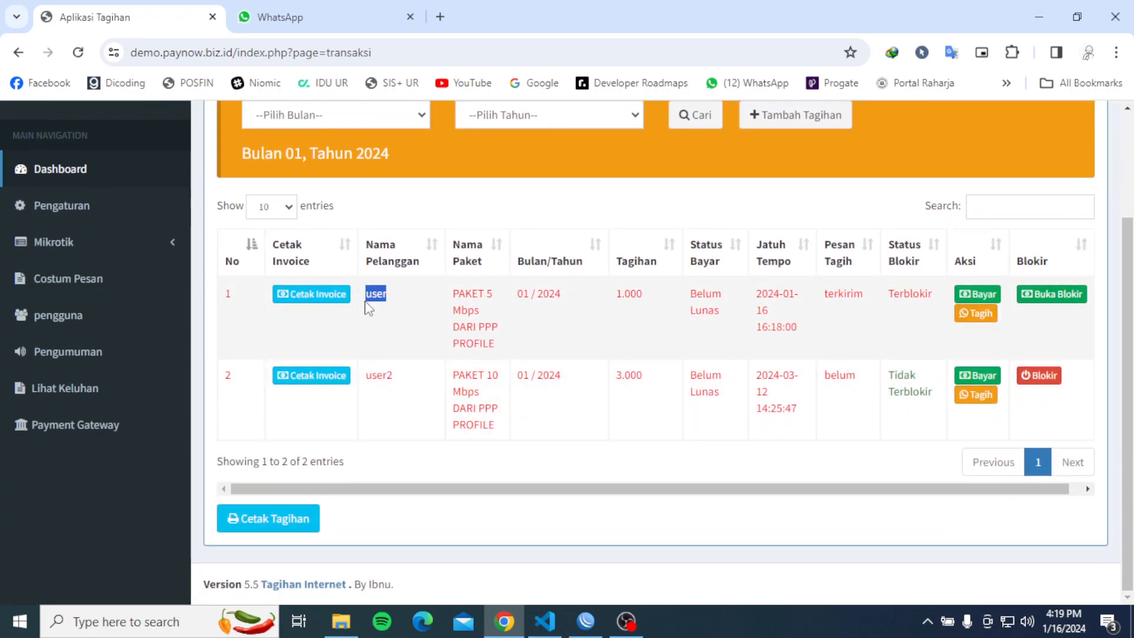
{"action": "double_click", "coordinate": [918, 301]}
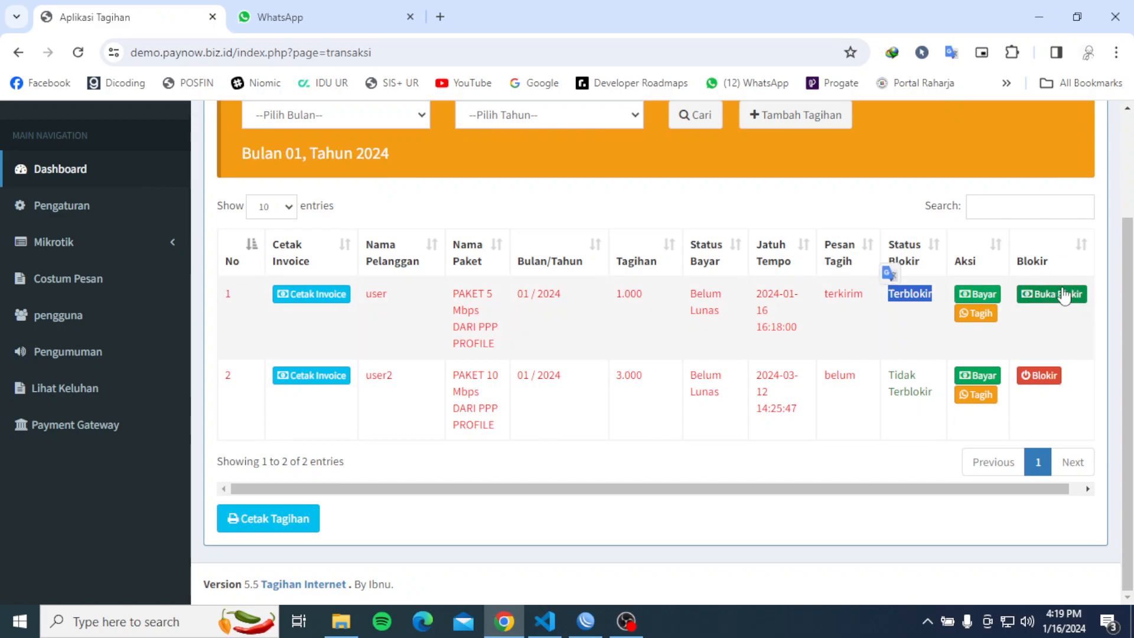
{"action": "scroll", "coordinate": [614, 319], "scroll_direction": "up", "scroll_amount": 3}
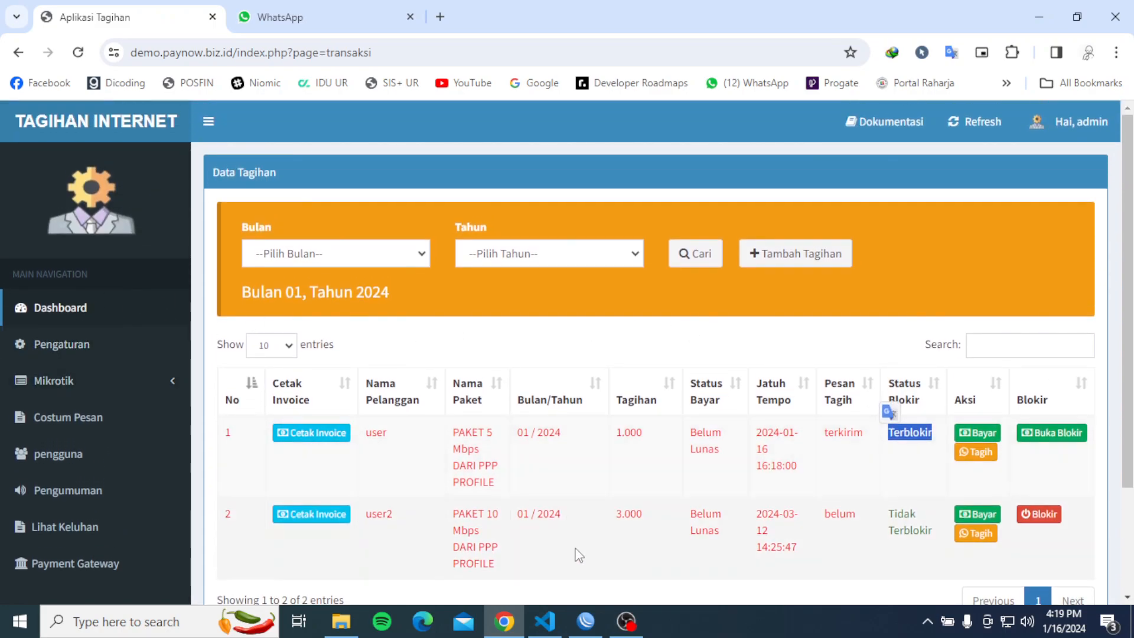
{"action": "left_click", "coordinate": [585, 620]}
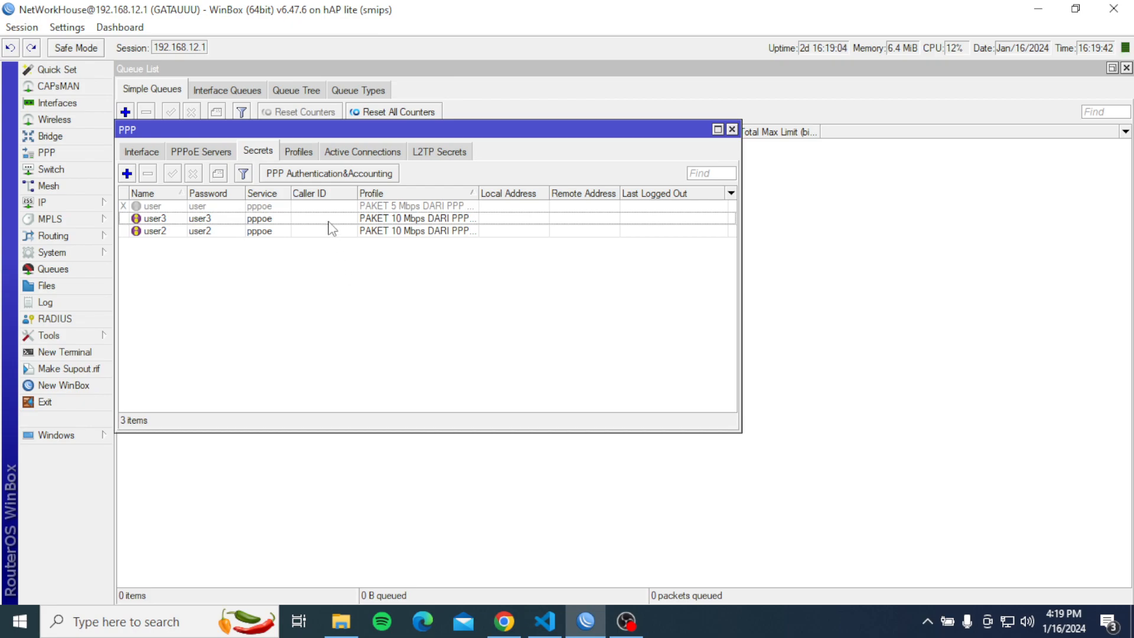
Select the disabled user secret, then inspect user2's PPP secret and close it unchanged.
{"action": "left_click", "coordinate": [171, 206]}
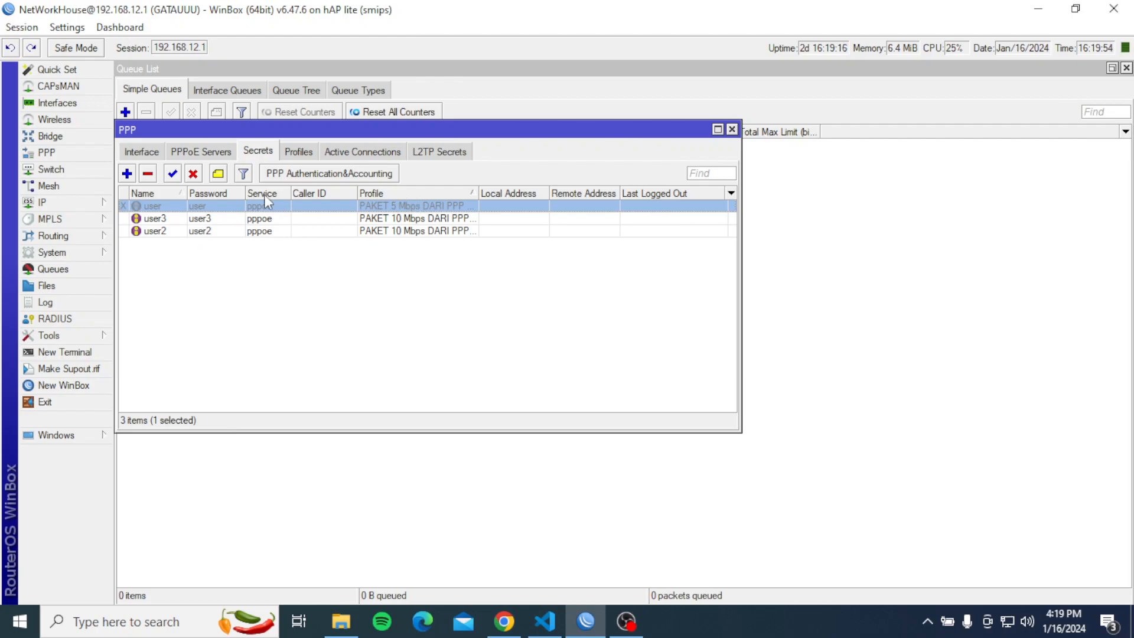
{"action": "double_click", "coordinate": [214, 232]}
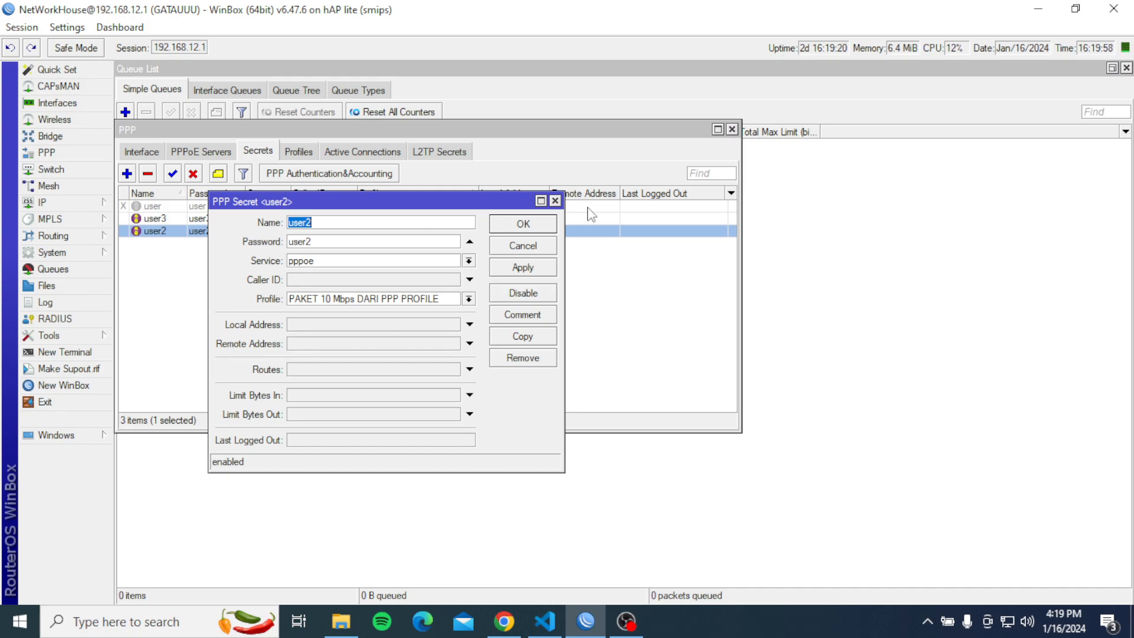
{"action": "left_click", "coordinate": [555, 201]}
Inspect user3's remote and local addresses, close it unchanged, and open the IP menu.
{"action": "double_click", "coordinate": [311, 218]}
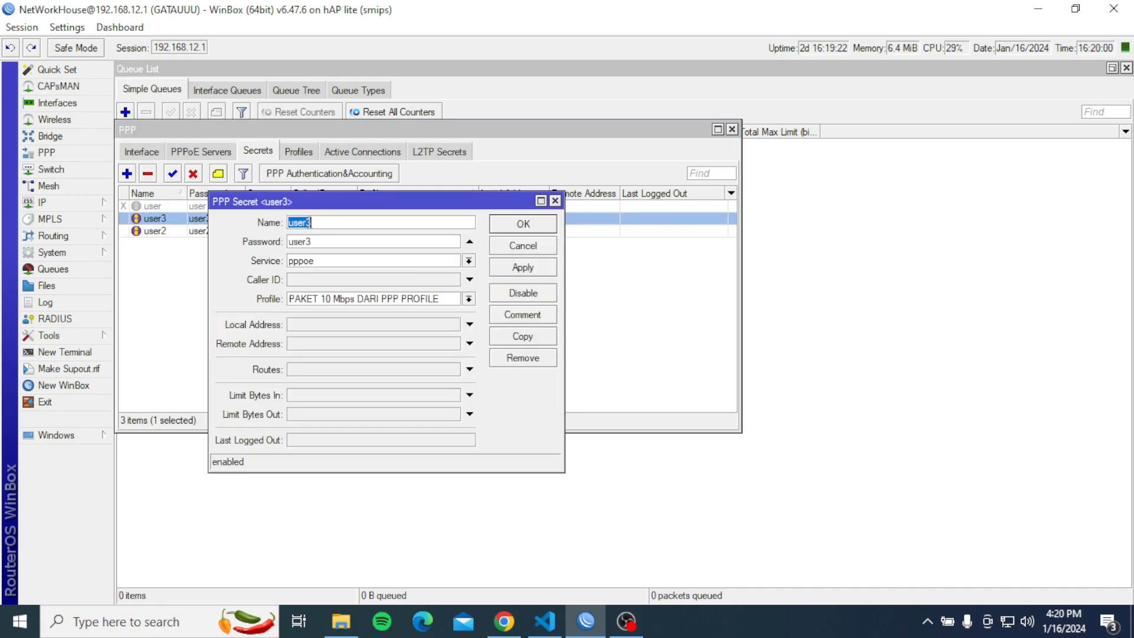
{"action": "left_click", "coordinate": [313, 341]}
{"action": "left_click", "coordinate": [312, 325]}
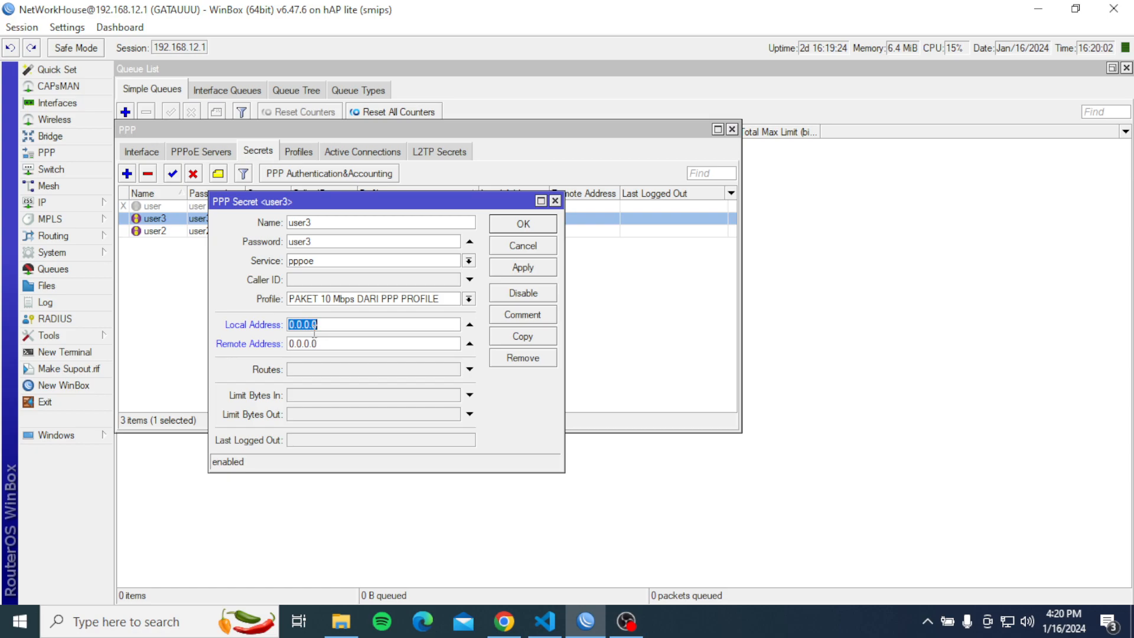
{"action": "left_click", "coordinate": [556, 202]}
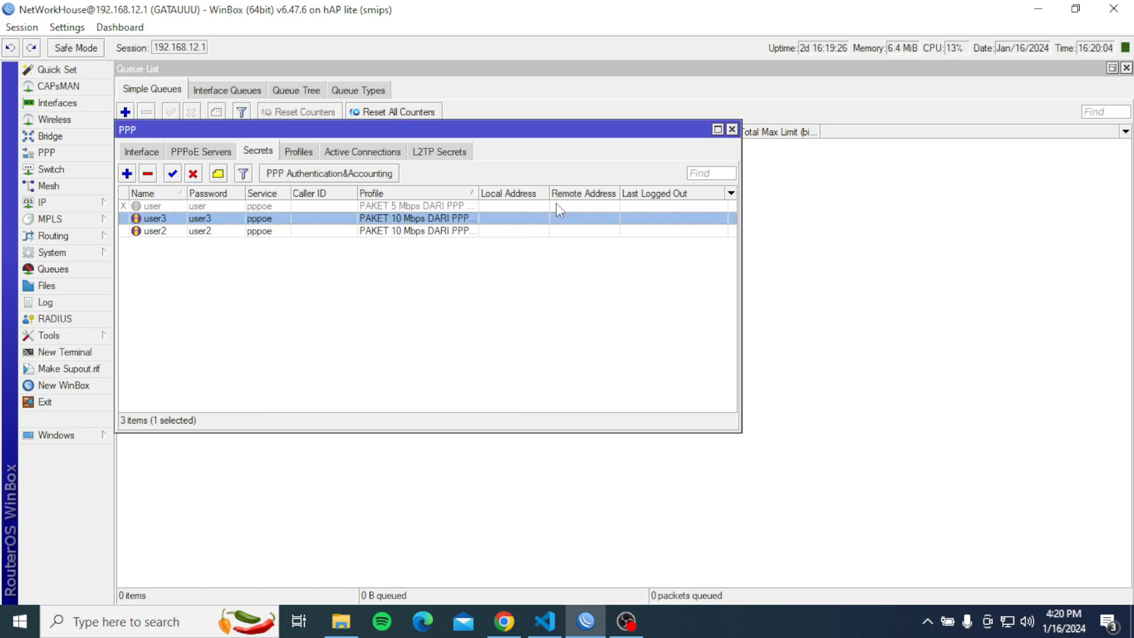
{"action": "left_click", "coordinate": [435, 280]}
{"action": "left_click", "coordinate": [99, 204]}
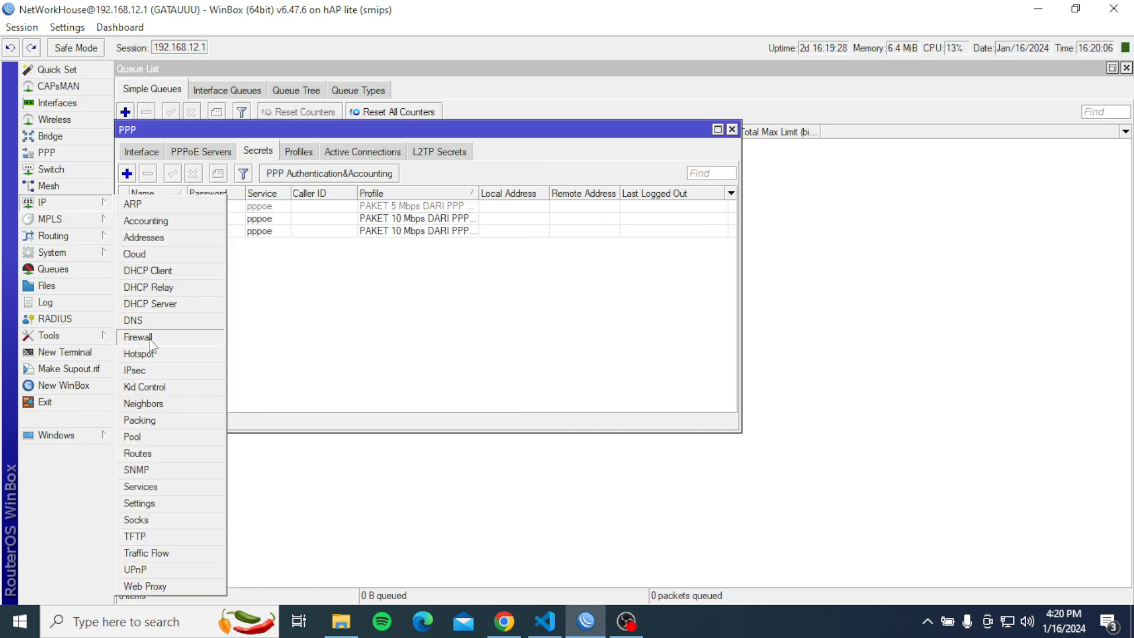
Verify the forward drop rule targets the empty blocked_clients list, then reselect user in PPP Secrets.
{"action": "left_click", "coordinate": [139, 337]}
{"action": "left_click", "coordinate": [436, 89]}
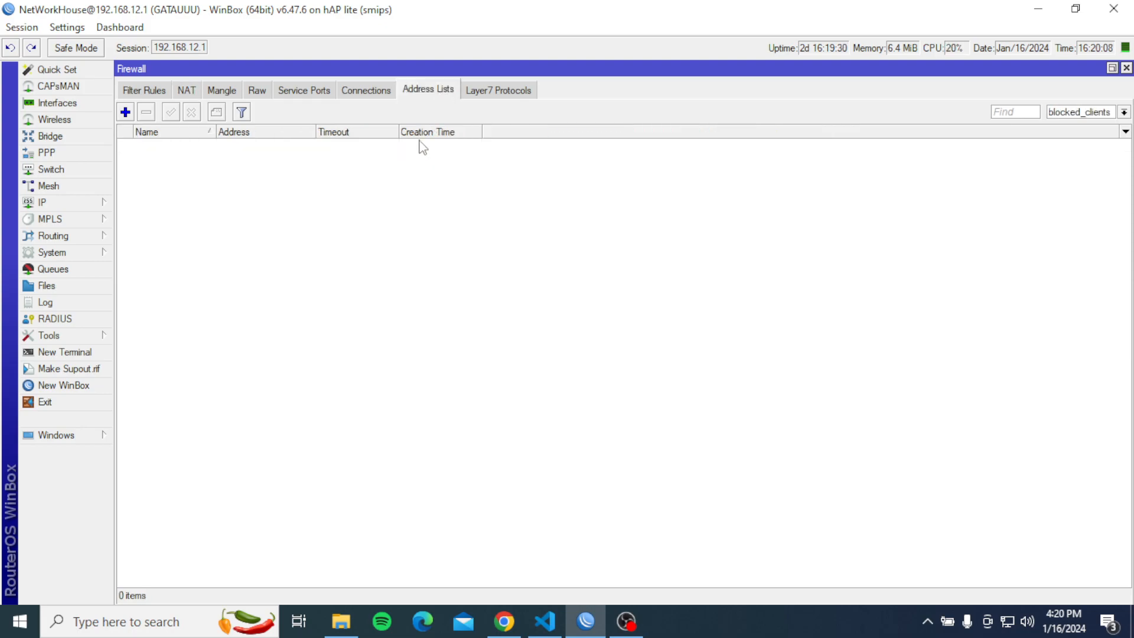
{"action": "left_click", "coordinate": [164, 92]}
{"action": "double_click", "coordinate": [215, 145]}
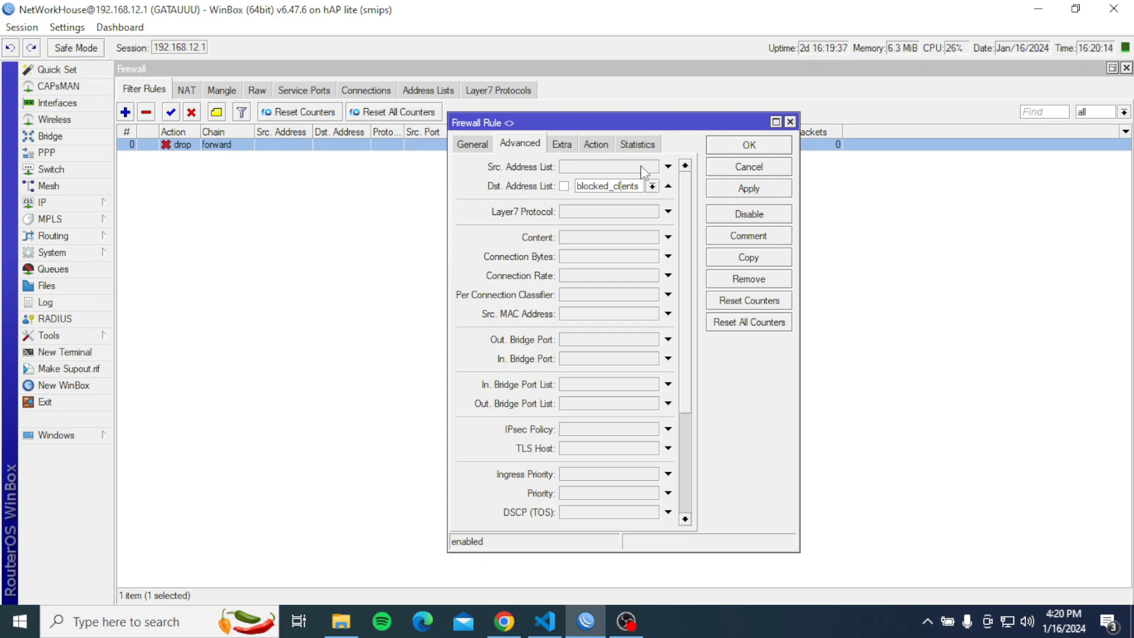
{"action": "left_click", "coordinate": [790, 144]}
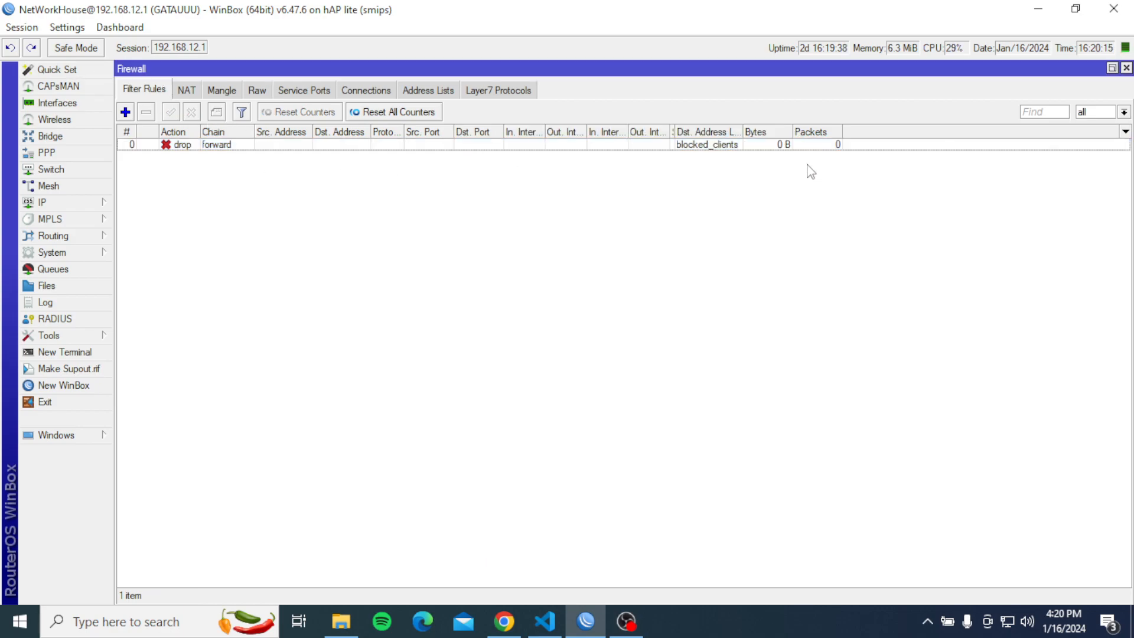
{"action": "left_click", "coordinate": [436, 90]}
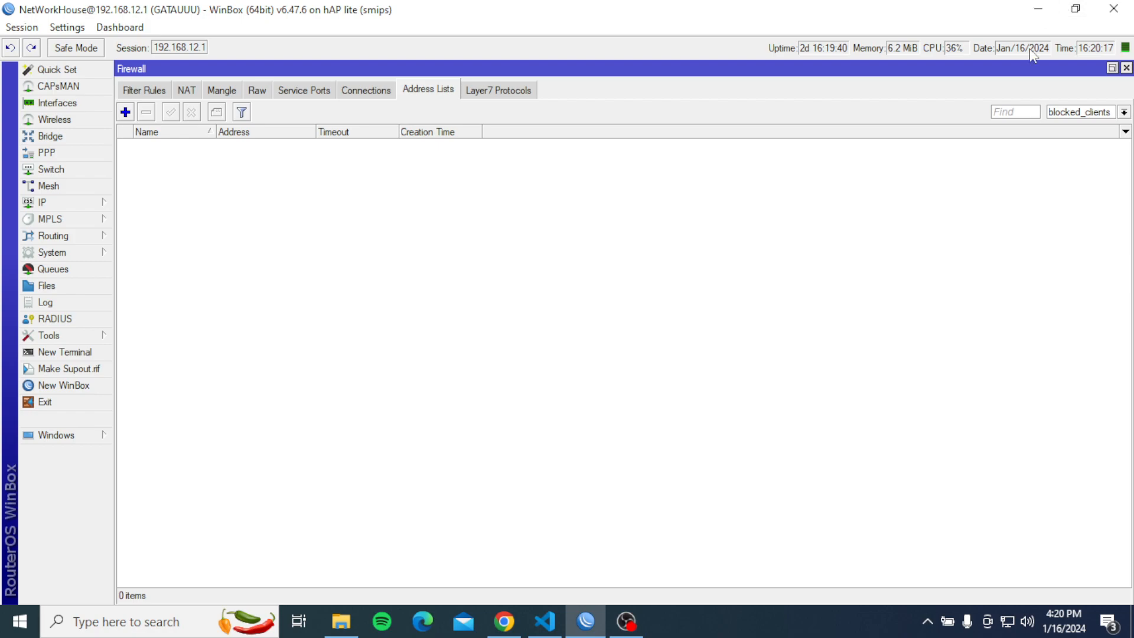
{"action": "left_click", "coordinate": [50, 152]}
{"action": "left_click", "coordinate": [252, 206]}
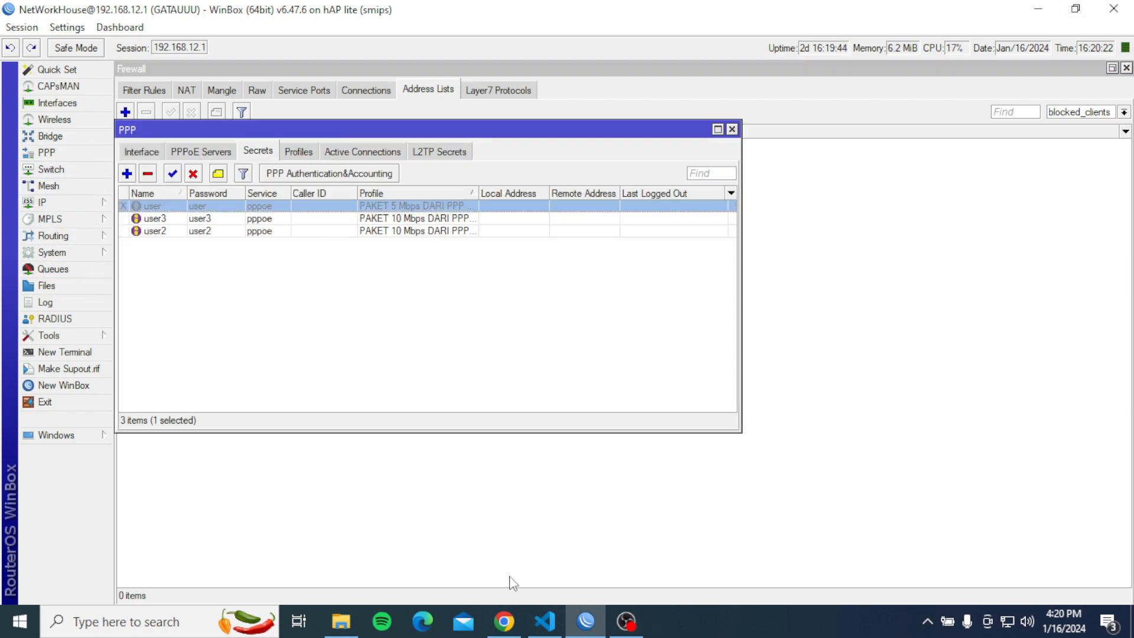
Glance over the WhatsApp notices, then return to the Data Tagihan bills list.
{"action": "left_click", "coordinate": [504, 621]}
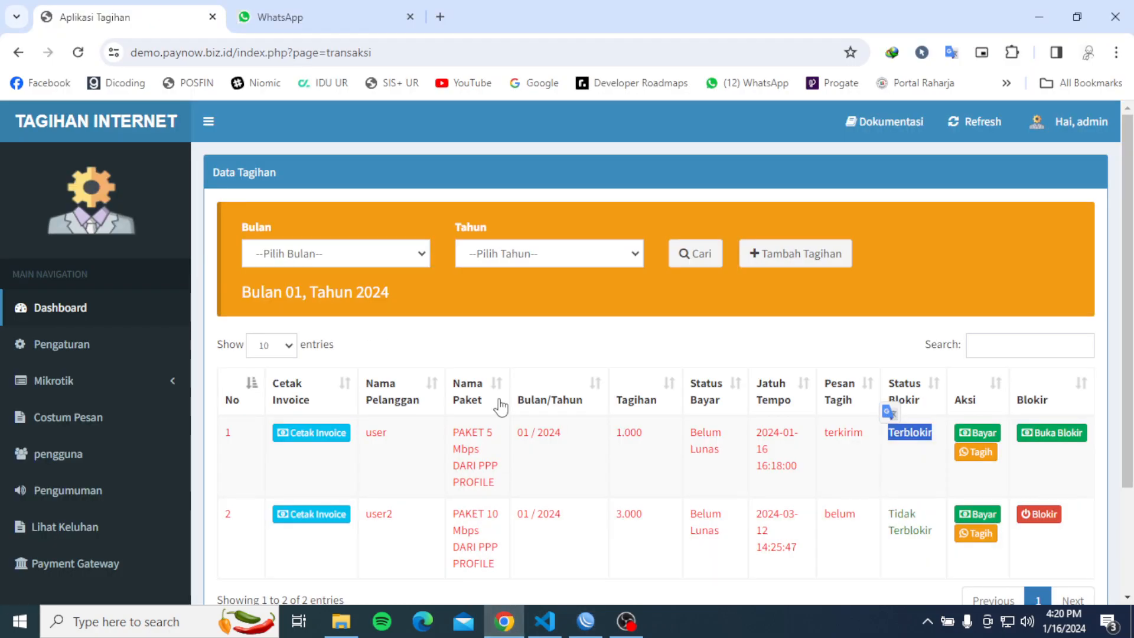
{"action": "left_click", "coordinate": [293, 7]}
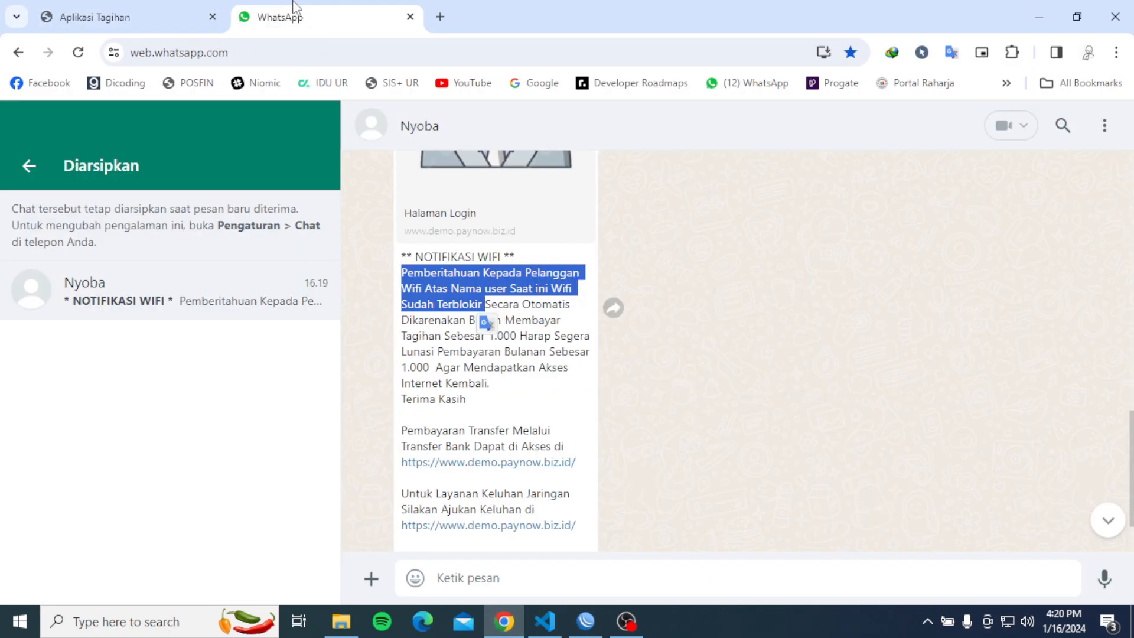
{"action": "left_click", "coordinate": [506, 384]}
{"action": "scroll", "coordinate": [556, 408], "scroll_direction": "down", "scroll_amount": 2}
{"action": "left_click", "coordinate": [121, 7]}
{"action": "scroll", "coordinate": [699, 317], "scroll_direction": "down", "scroll_amount": 1}
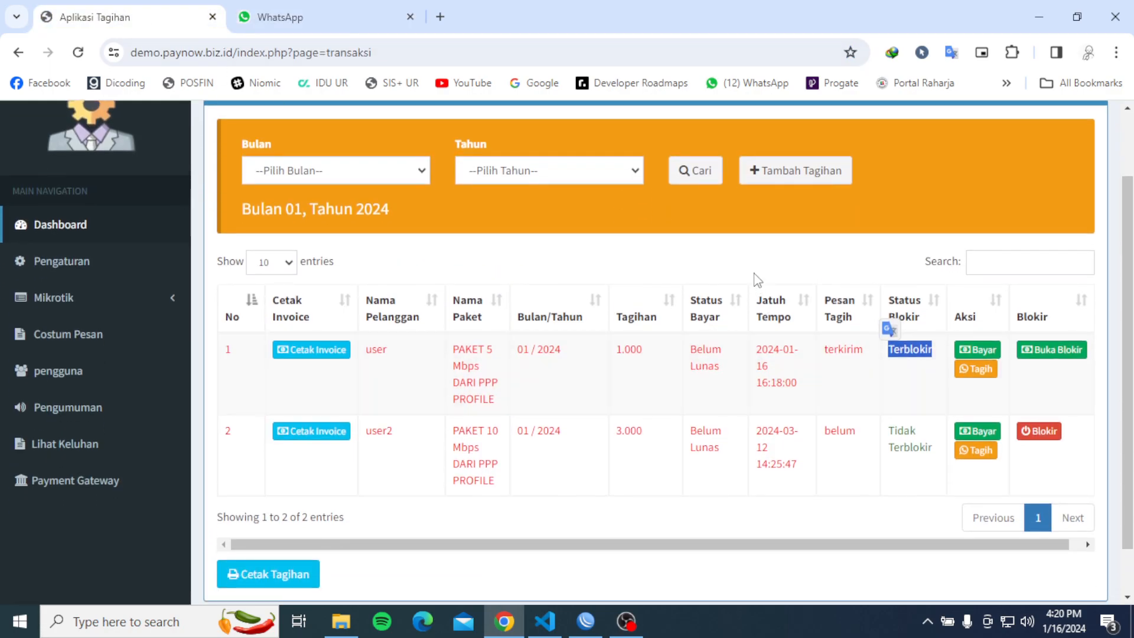
Unblock user's January bill to Tidak Terblokir and read the wifi-reactivated WhatsApp notice.
{"action": "left_click", "coordinate": [1058, 351]}
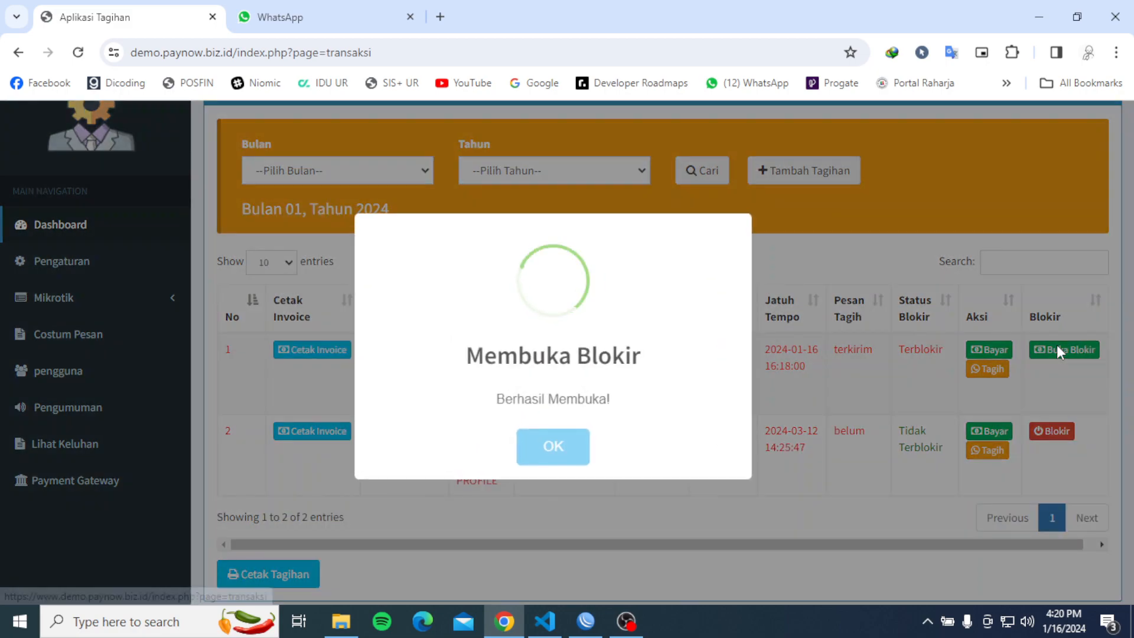
{"action": "left_click", "coordinate": [557, 447]}
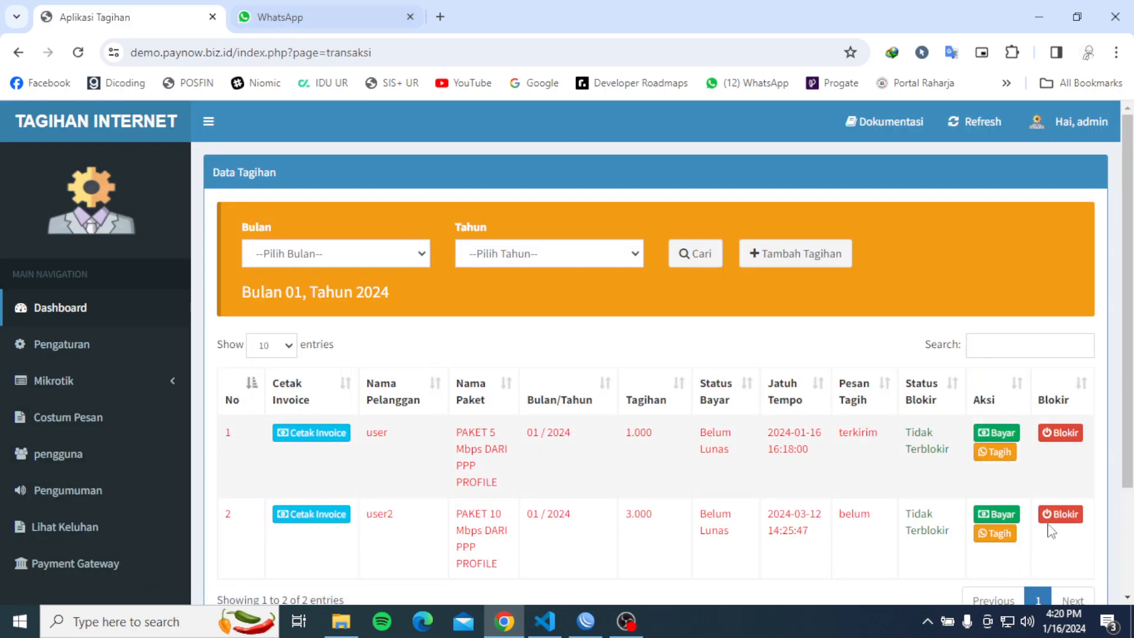
{"action": "left_click_drag", "start_coordinate": [1028, 514], "coordinate": [903, 417]}
{"action": "key", "text": "ctrl+Tab"}
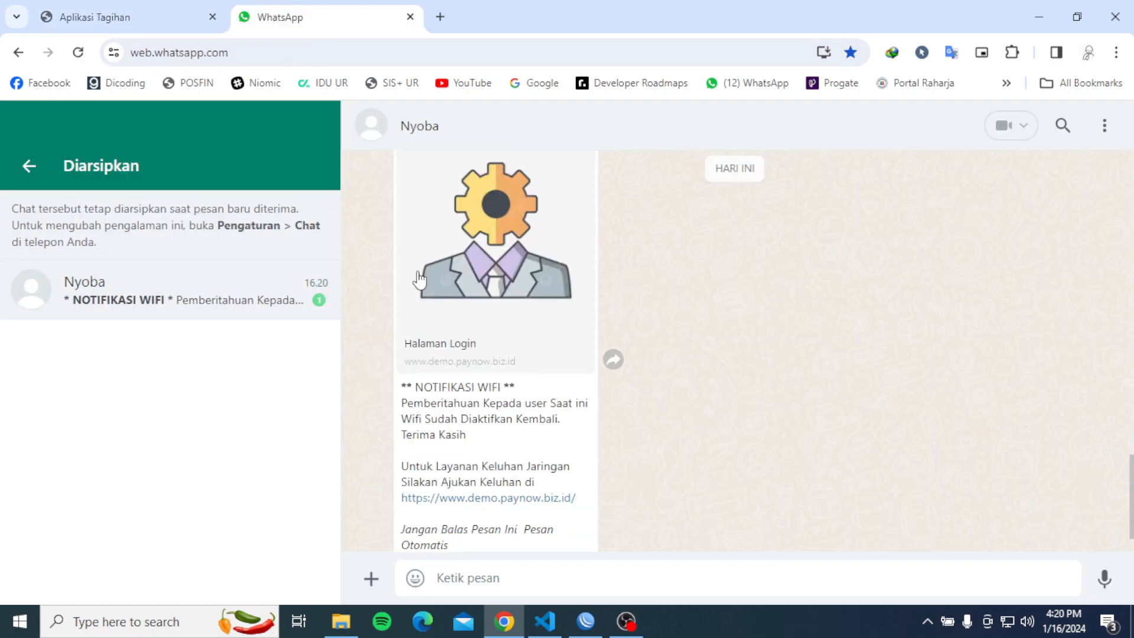
{"action": "scroll", "coordinate": [511, 412], "scroll_direction": "down", "scroll_amount": 1}
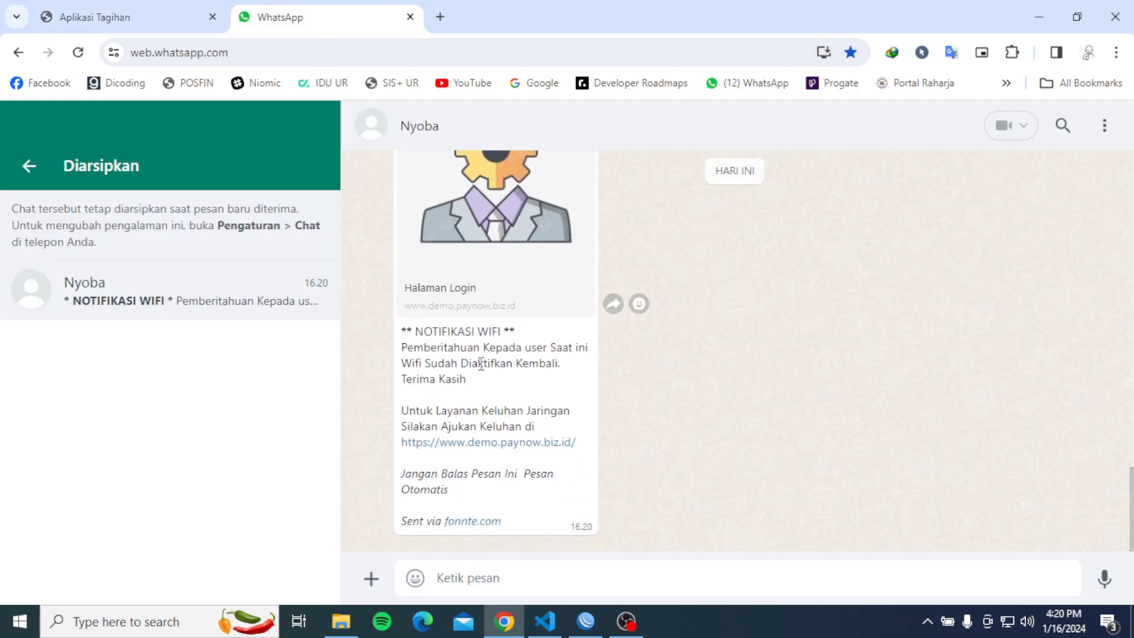
{"action": "left_click_drag", "start_coordinate": [400, 353], "coordinate": [573, 443]}
Confirm the user PPP secret is enabled in WinBox, then reopen the Aplikasi Tagihan tab.
{"action": "left_click", "coordinate": [598, 396]}
{"action": "left_click", "coordinate": [585, 621]}
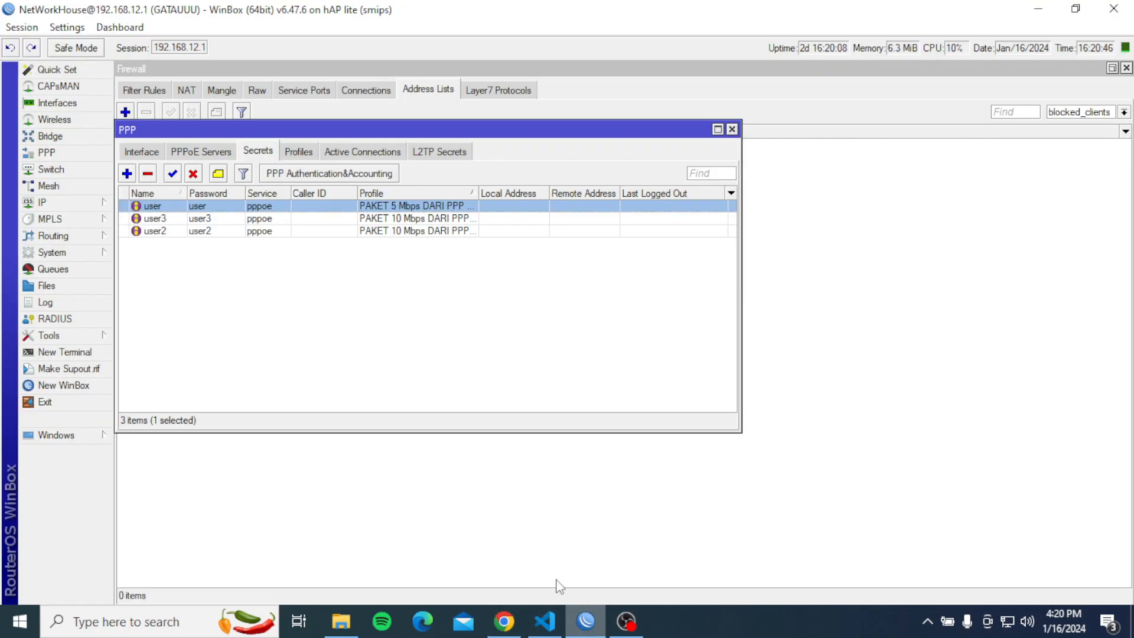
{"action": "left_click", "coordinate": [187, 207]}
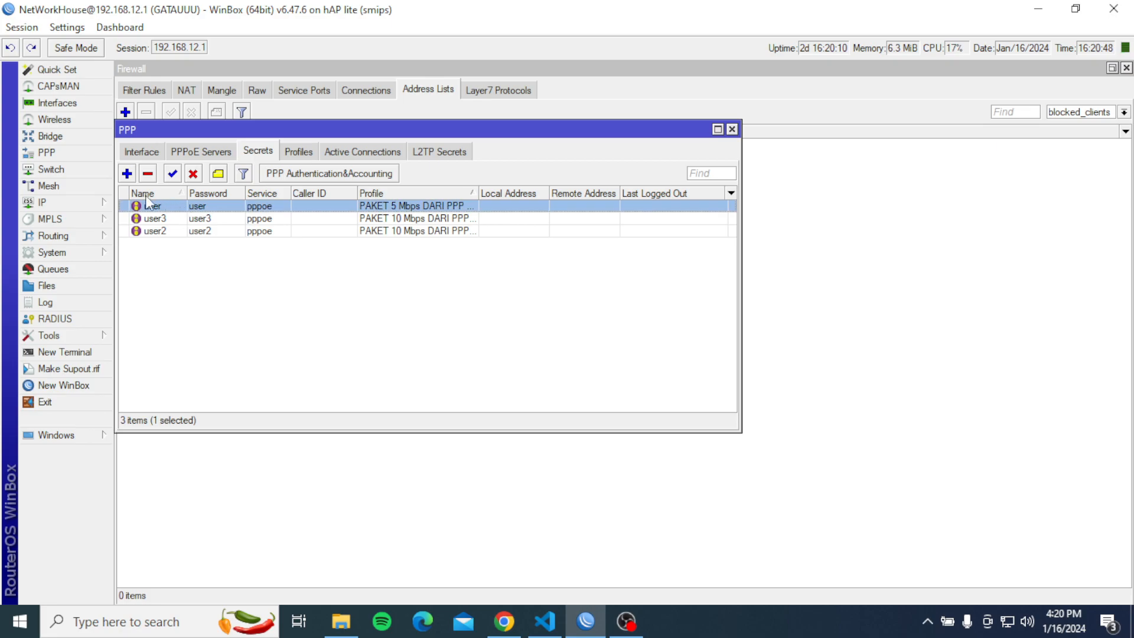
{"action": "left_click", "coordinate": [301, 282]}
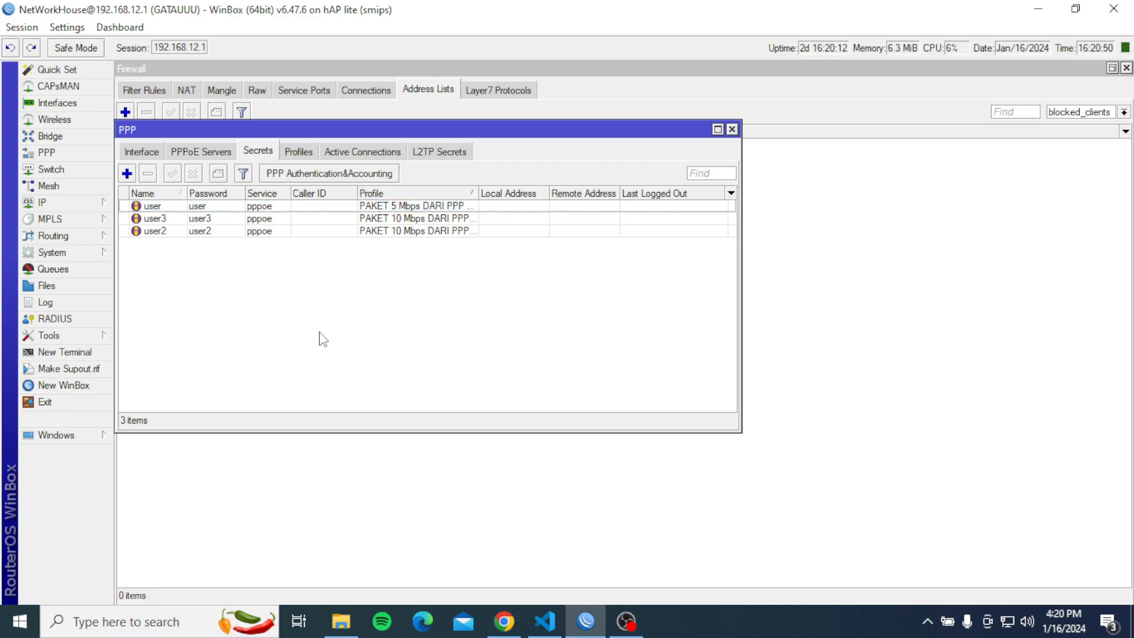
{"action": "left_click", "coordinate": [504, 620]}
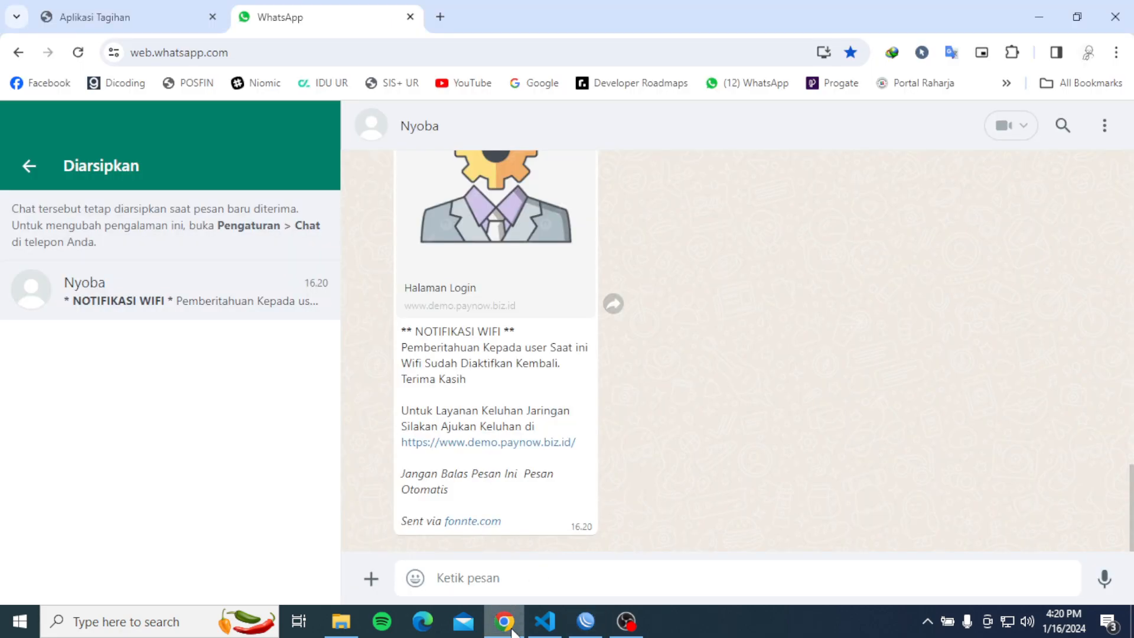
{"action": "left_click", "coordinate": [133, 12]}
Block customer user's internet over the unpaid 1.000 January bill and confirm.
{"action": "left_click", "coordinate": [763, 350]}
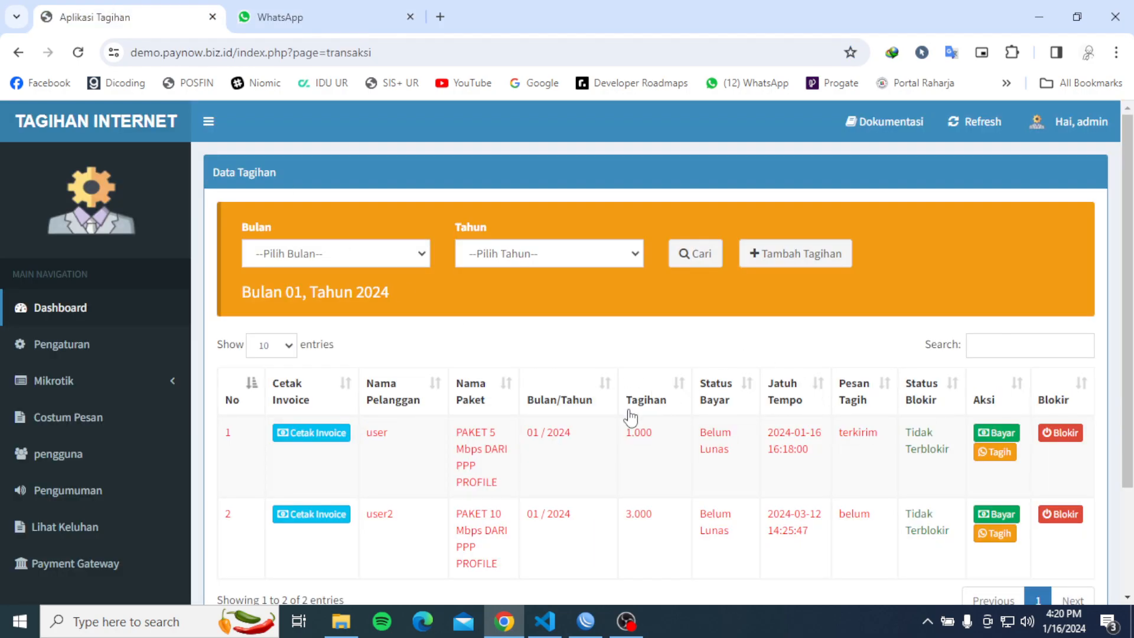
{"action": "scroll", "coordinate": [628, 342], "scroll_direction": "down", "scroll_amount": 3}
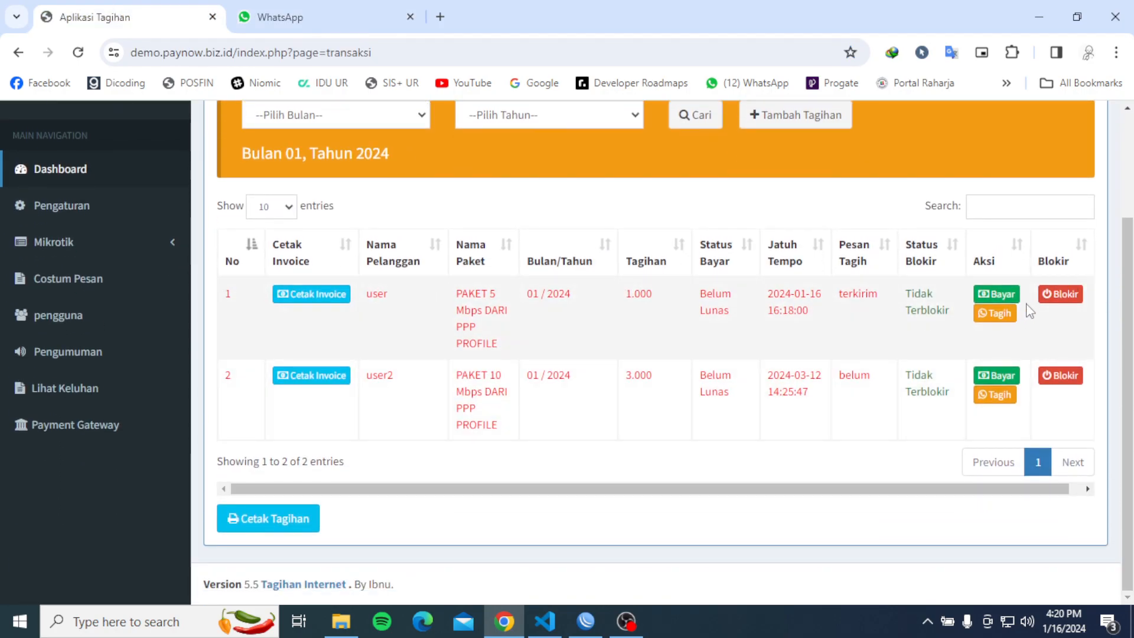
{"action": "left_click", "coordinate": [1057, 295]}
{"action": "left_click", "coordinate": [553, 446]}
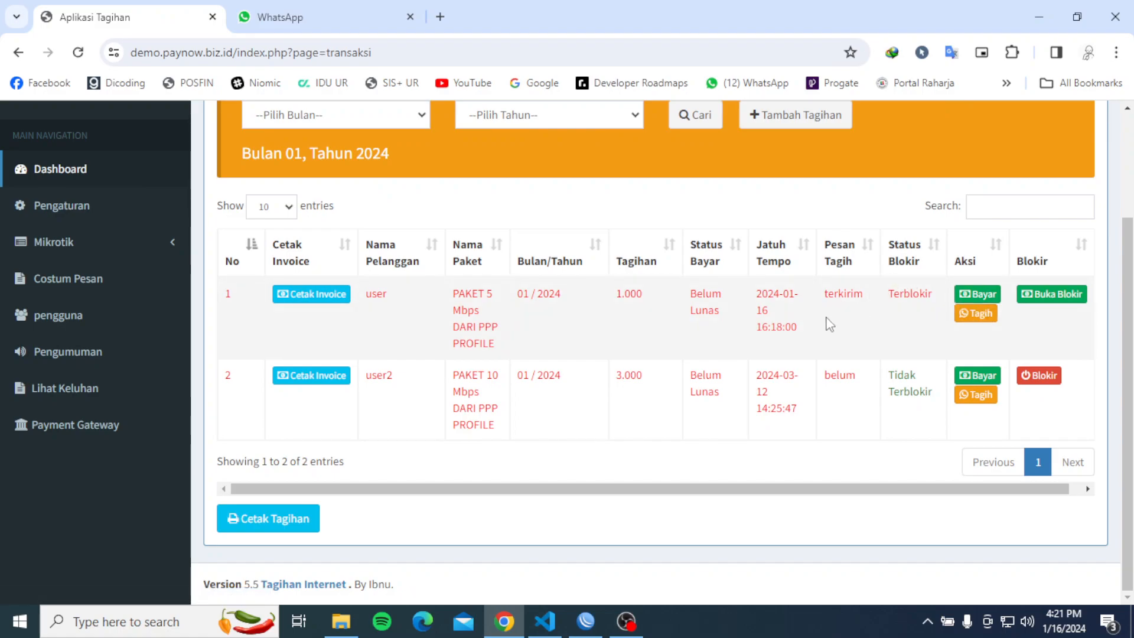
Check today's income on the Dashboard, then open Transaksi Pembayaran.
{"action": "scroll", "coordinate": [855, 324], "scroll_direction": "up", "scroll_amount": 3}
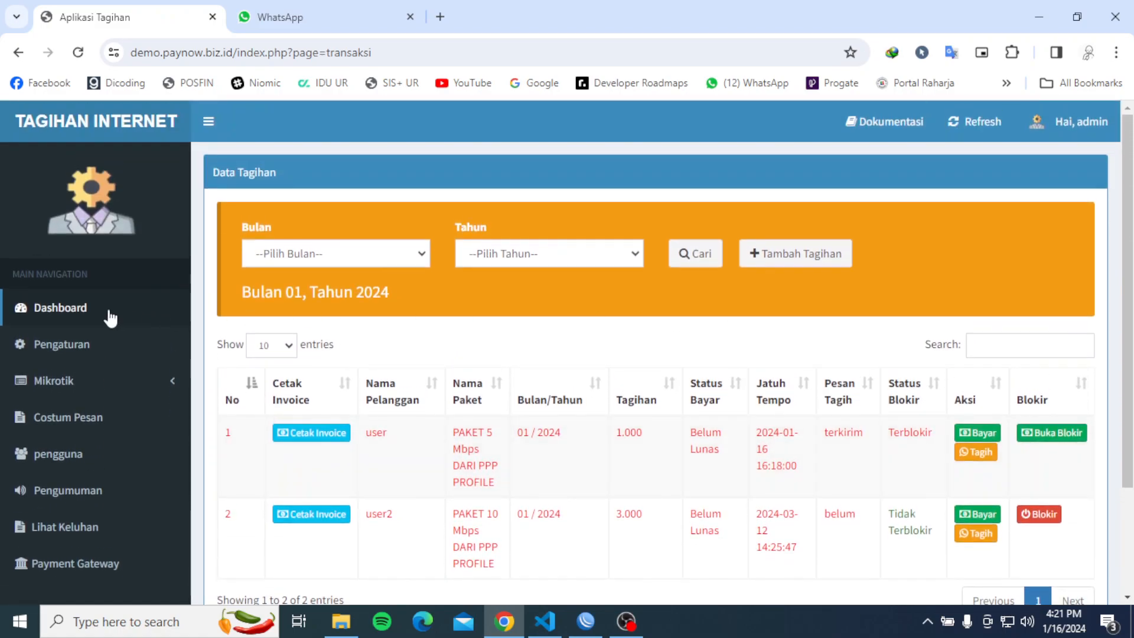
{"action": "left_click", "coordinate": [143, 315]}
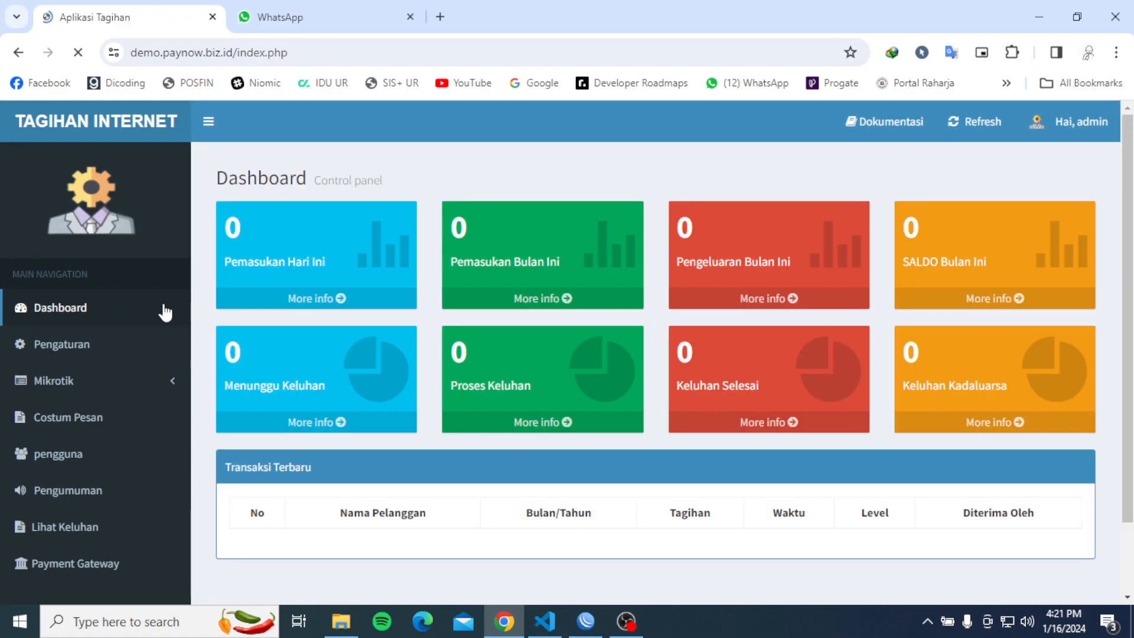
{"action": "left_click_drag", "start_coordinate": [325, 262], "coordinate": [235, 279]}
{"action": "scroll", "coordinate": [89, 360], "scroll_direction": "down", "scroll_amount": 3}
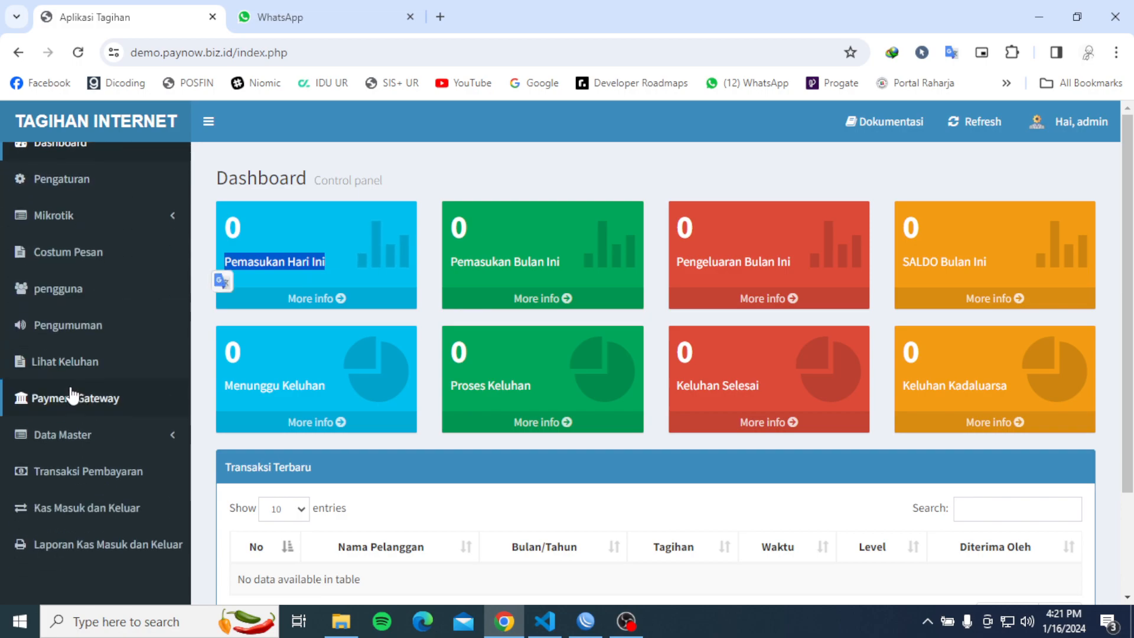
{"action": "left_click", "coordinate": [72, 474]}
{"action": "scroll", "coordinate": [590, 388], "scroll_direction": "down", "scroll_amount": 2}
Read the 16.21 WiFi-blocked notice in WhatsApp Web, then return to the billing app.
{"action": "left_click", "coordinate": [277, 16]}
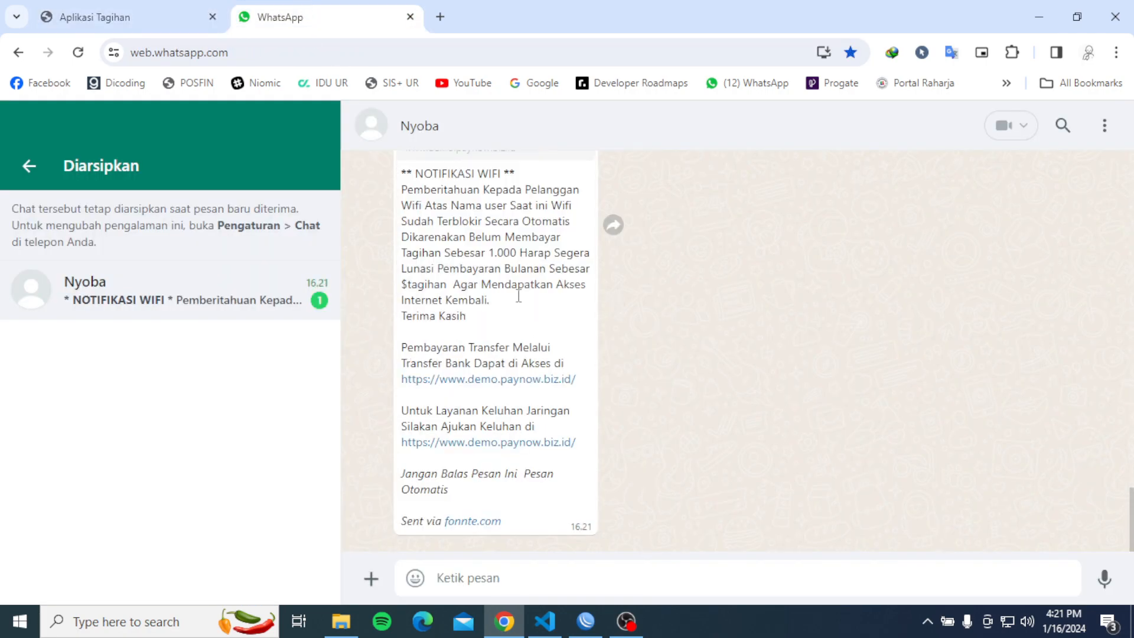
{"action": "scroll", "coordinate": [417, 291], "scroll_direction": "up", "scroll_amount": 2}
{"action": "left_click_drag", "start_coordinate": [417, 289], "coordinate": [578, 359]}
{"action": "scroll", "coordinate": [578, 370], "scroll_direction": "down", "scroll_amount": 1}
{"action": "left_click", "coordinate": [588, 320]}
{"action": "left_click", "coordinate": [61, 4]}
Pay user's 1.000 January bill and acknowledge the success message.
{"action": "scroll", "coordinate": [788, 355], "scroll_direction": "down", "scroll_amount": 1}
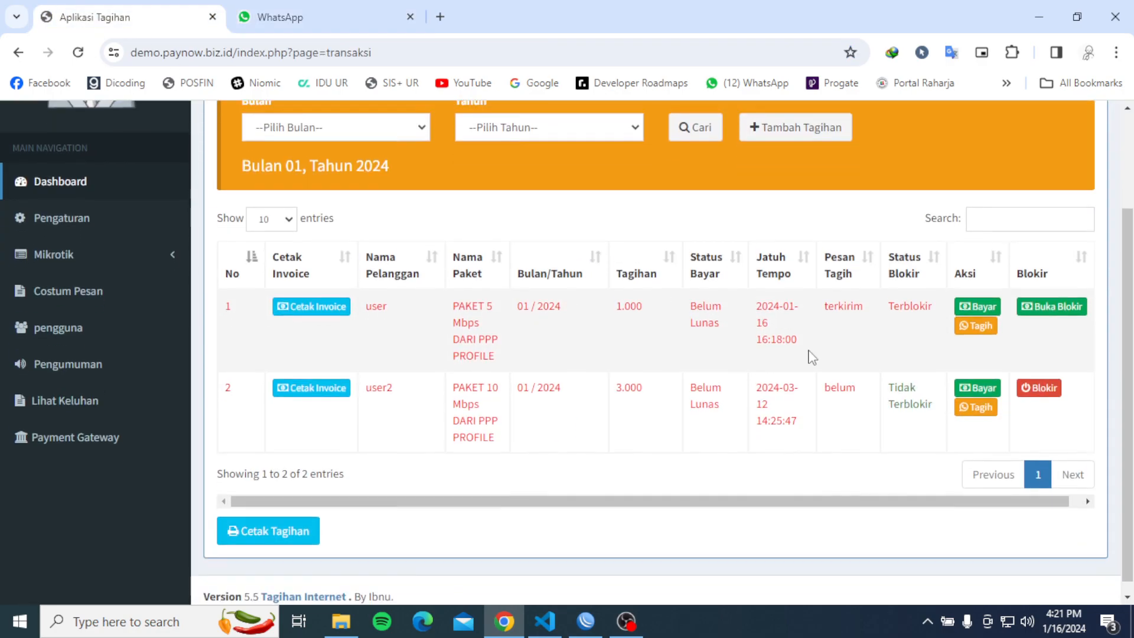
{"action": "left_click", "coordinate": [978, 294]}
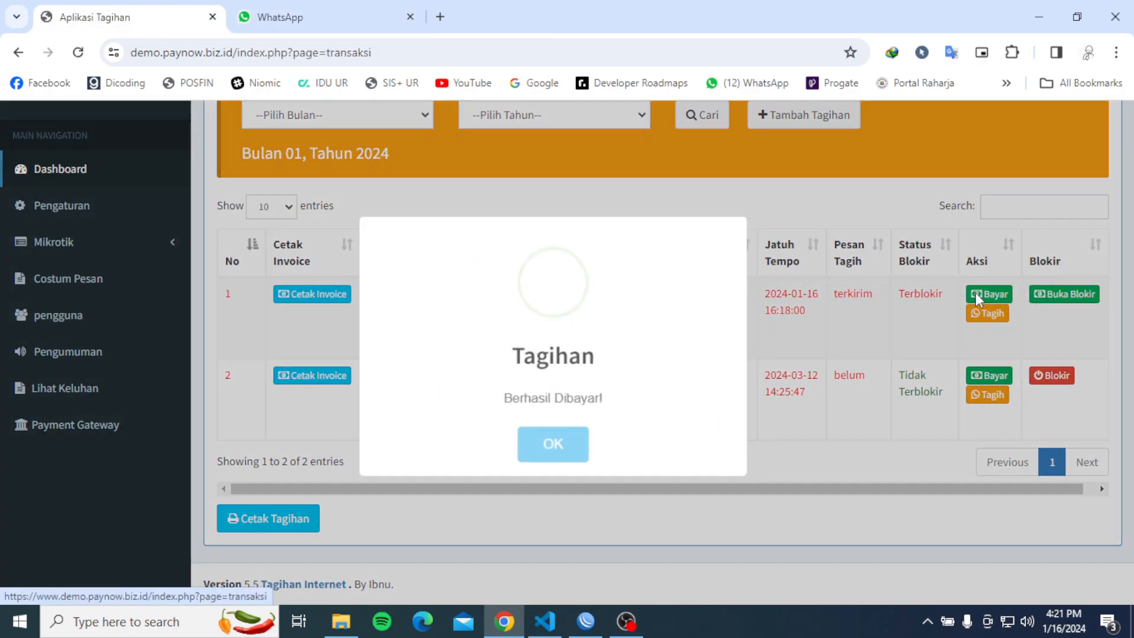
{"action": "left_click", "coordinate": [572, 451]}
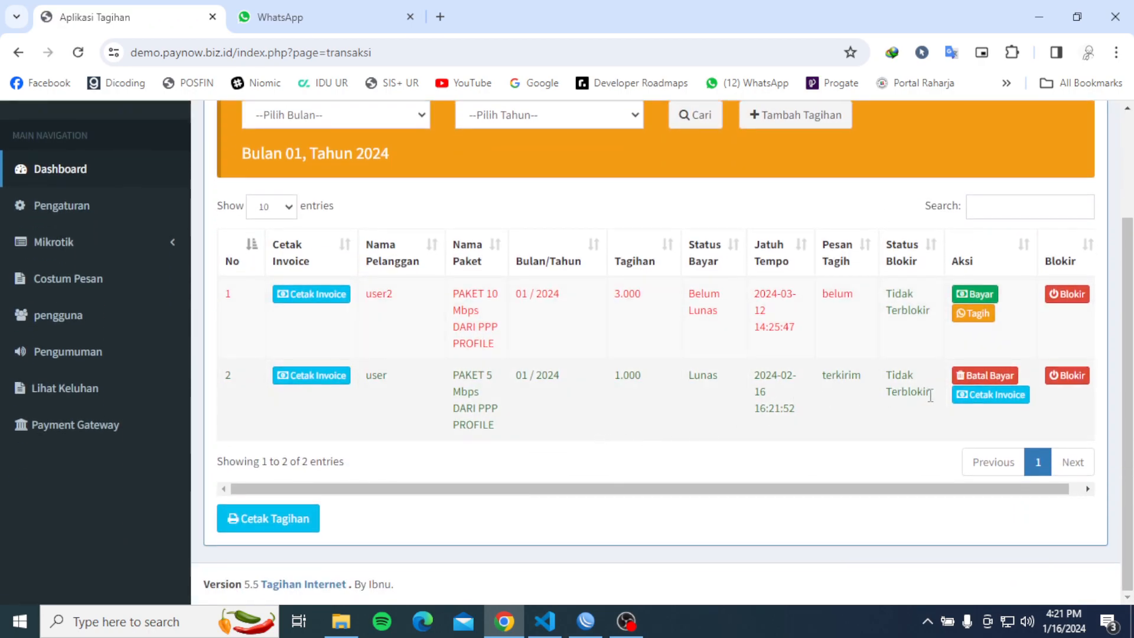
Check user's row now reads Lunas and Tidak Terblokir, then go to the Dashboard.
{"action": "left_click_drag", "start_coordinate": [925, 392], "coordinate": [896, 380]}
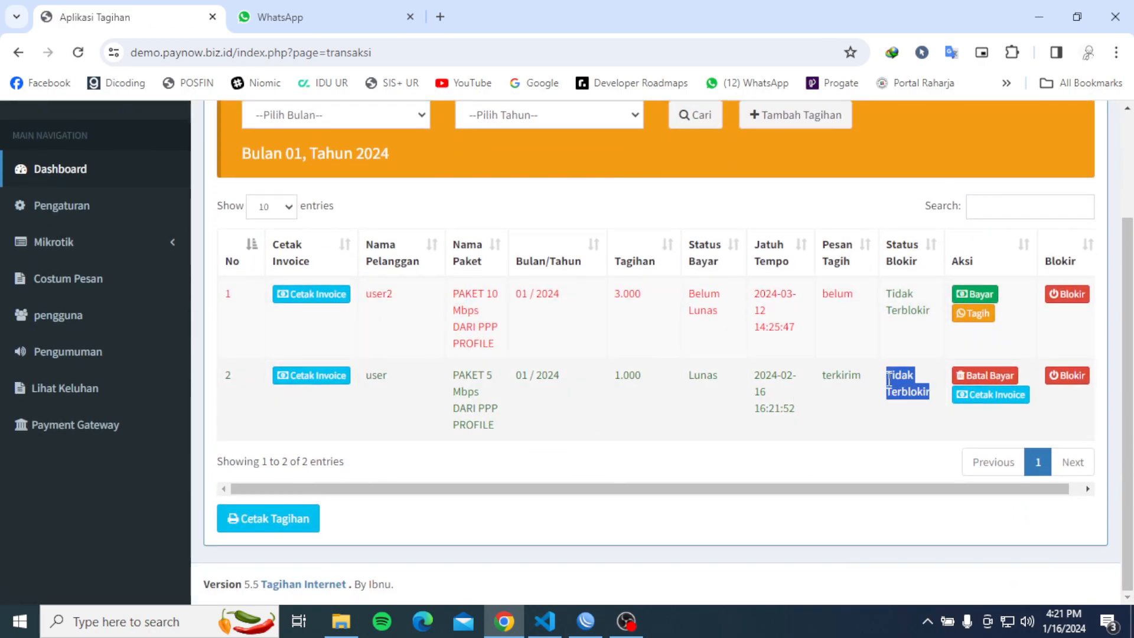
{"action": "double_click", "coordinate": [376, 376]}
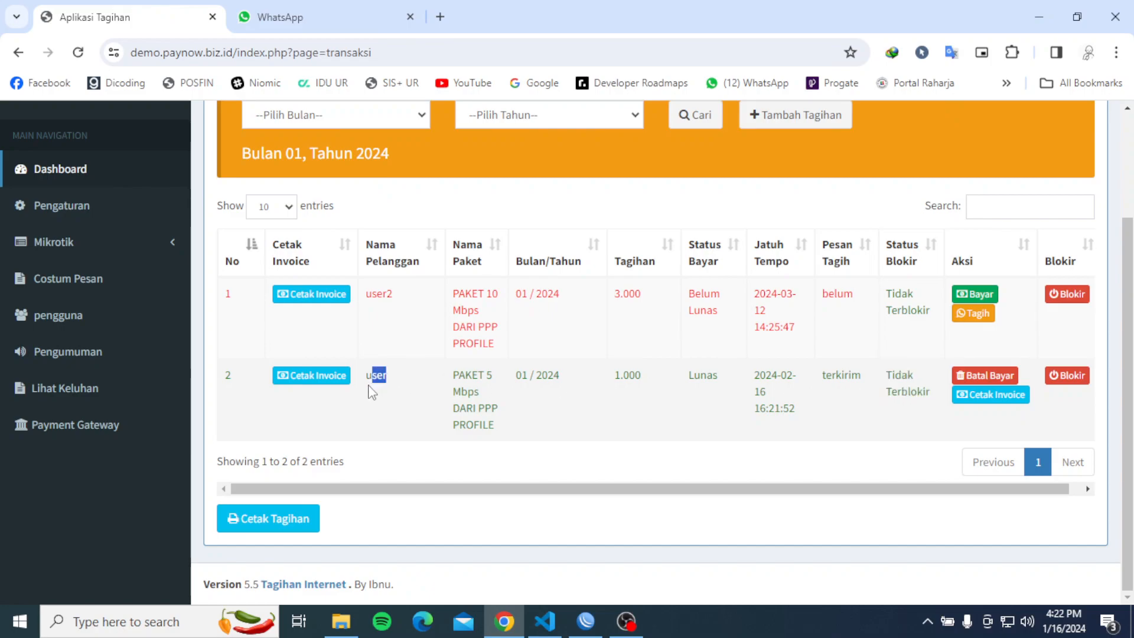
{"action": "left_click", "coordinate": [539, 394]}
{"action": "left_click_drag", "start_coordinate": [721, 378], "coordinate": [693, 380]}
{"action": "left_click", "coordinate": [684, 409]}
{"action": "left_click", "coordinate": [60, 169]}
Review user's payment in Transaksi Terbaru, its receiver, and today's income figure.
{"action": "scroll", "coordinate": [426, 384], "scroll_direction": "down", "scroll_amount": 2}
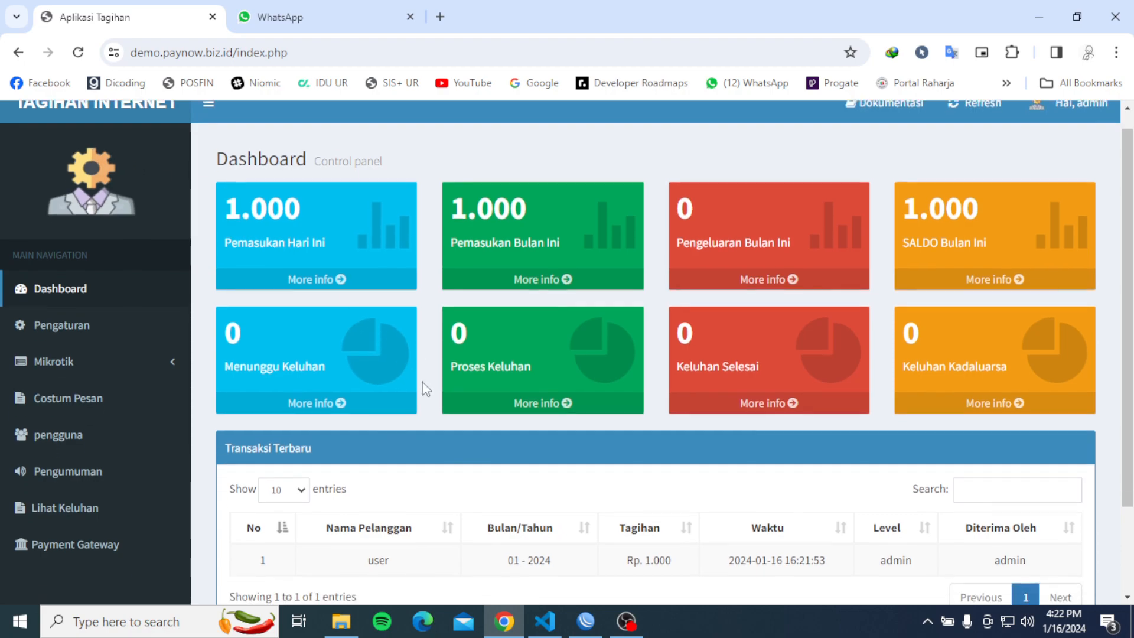
{"action": "left_click_drag", "start_coordinate": [1042, 459], "coordinate": [994, 456]}
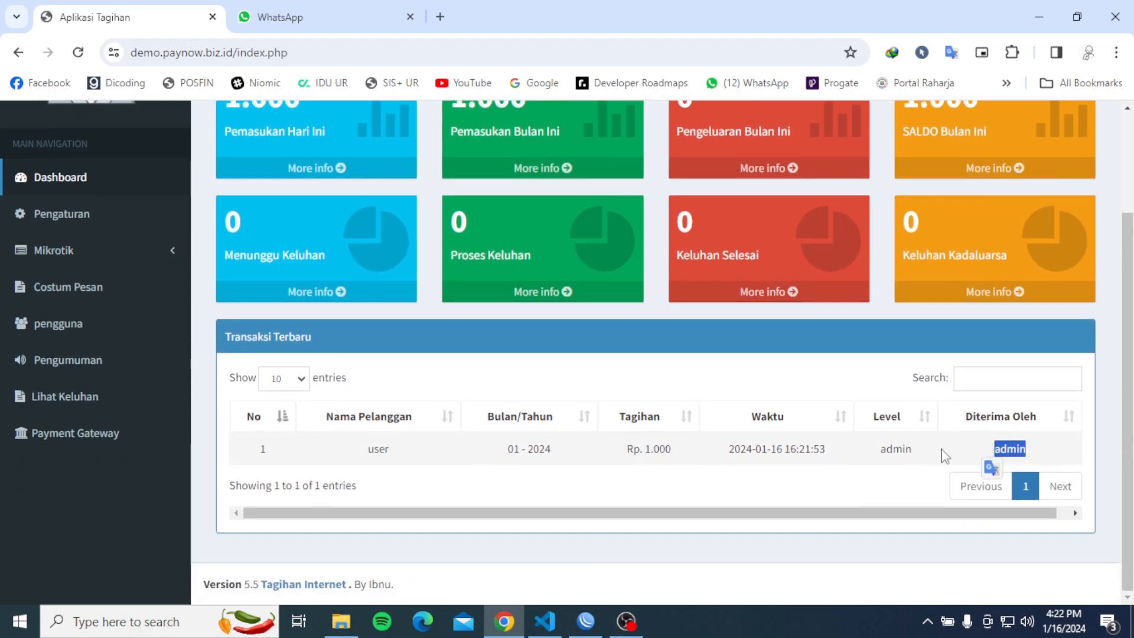
{"action": "left_click_drag", "start_coordinate": [392, 454], "coordinate": [371, 462]}
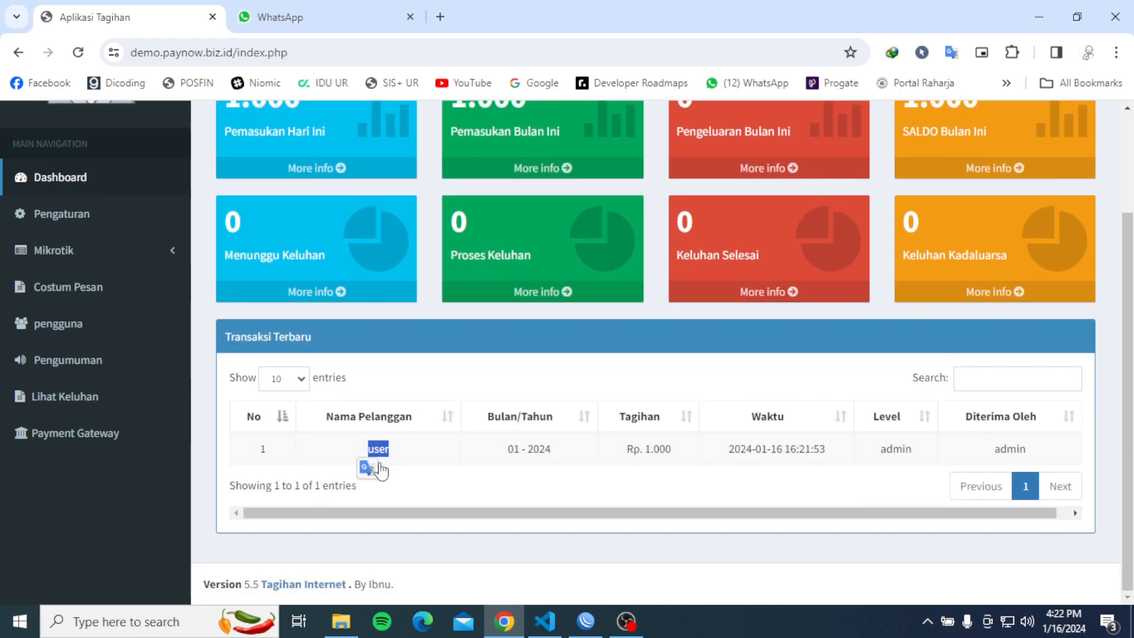
{"action": "scroll", "coordinate": [425, 470], "scroll_direction": "up", "scroll_amount": 2}
{"action": "left_click_drag", "start_coordinate": [338, 263], "coordinate": [218, 265]}
{"action": "scroll", "coordinate": [131, 410], "scroll_direction": "down", "scroll_amount": 3}
Check the 5 Mbps package priced 1.000 in Data Paket, then return to the bills list.
{"action": "left_click", "coordinate": [62, 435]}
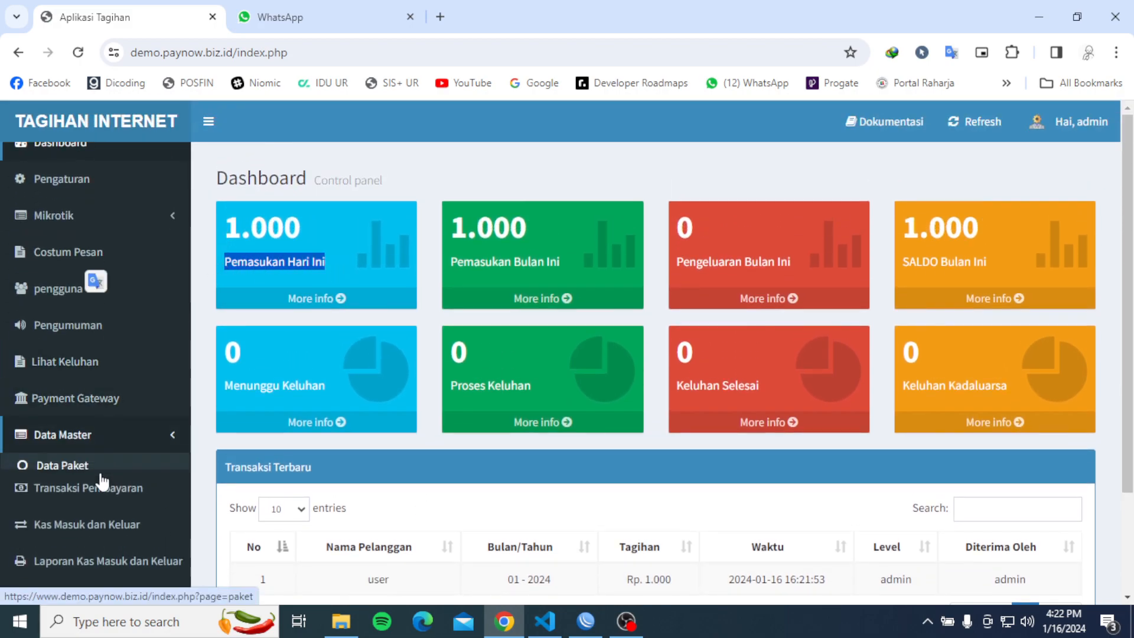
{"action": "left_click", "coordinate": [85, 469]}
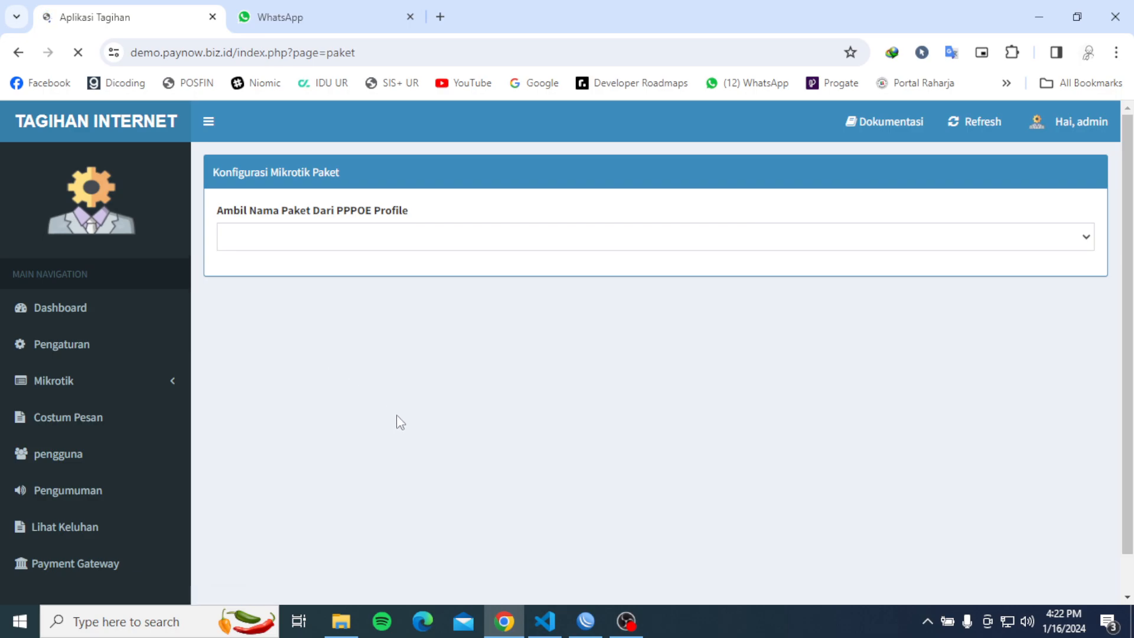
{"action": "scroll", "coordinate": [532, 451], "scroll_direction": "down", "scroll_amount": 1}
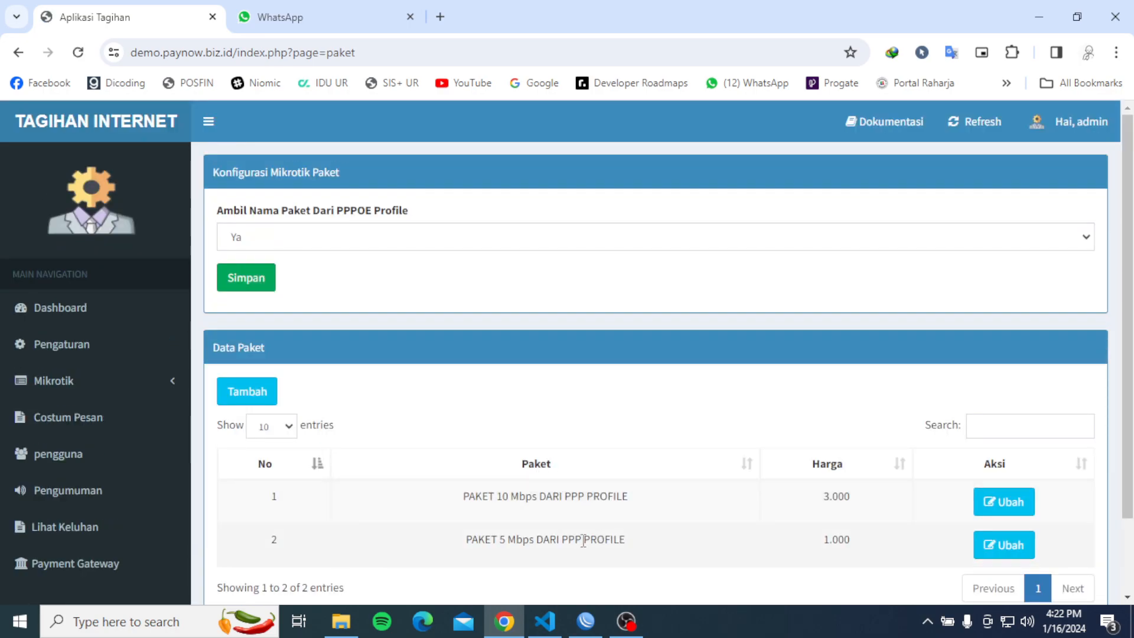
{"action": "scroll", "coordinate": [567, 508], "scroll_direction": "down", "scroll_amount": 2}
{"action": "left_click_drag", "start_coordinate": [565, 455], "coordinate": [494, 456]}
{"action": "left_click_drag", "start_coordinate": [851, 451], "coordinate": [839, 452]}
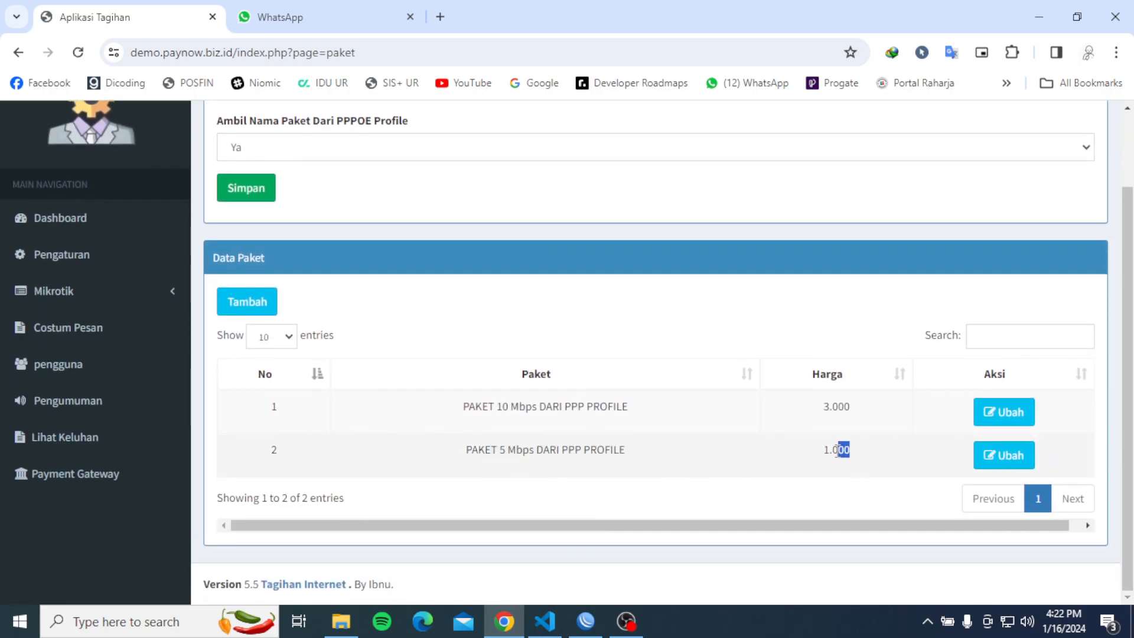
{"action": "scroll", "coordinate": [20, 455], "scroll_direction": "down", "scroll_amount": 3}
{"action": "left_click", "coordinate": [26, 423]}
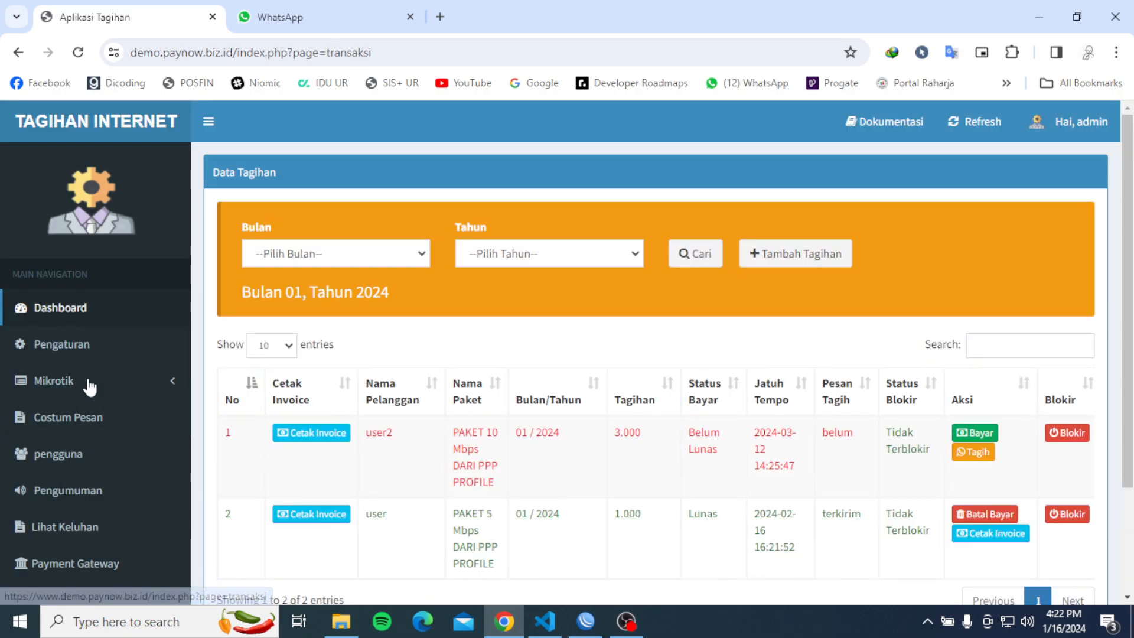
{"action": "scroll", "coordinate": [462, 403], "scroll_direction": "down", "scroll_amount": 2}
{"action": "key", "text": "ctrl+Tab"}
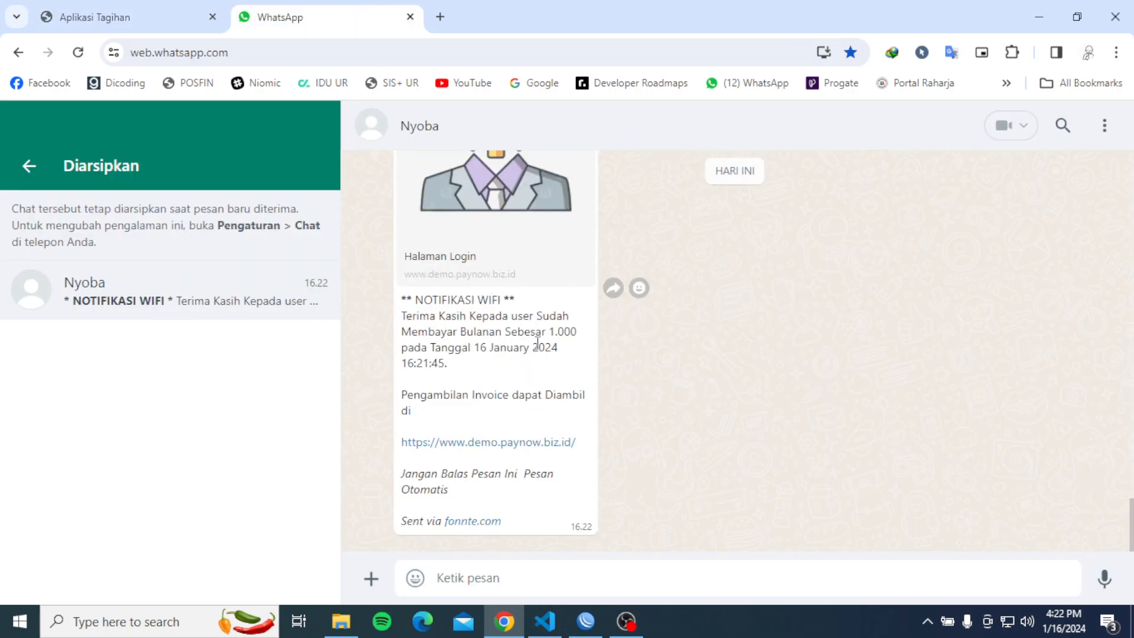
{"action": "scroll", "coordinate": [414, 331], "scroll_direction": "up", "scroll_amount": 5}
{"action": "scroll", "coordinate": [419, 336], "scroll_direction": "down", "scroll_amount": 5}
{"action": "left_click_drag", "start_coordinate": [394, 307], "coordinate": [511, 436]}
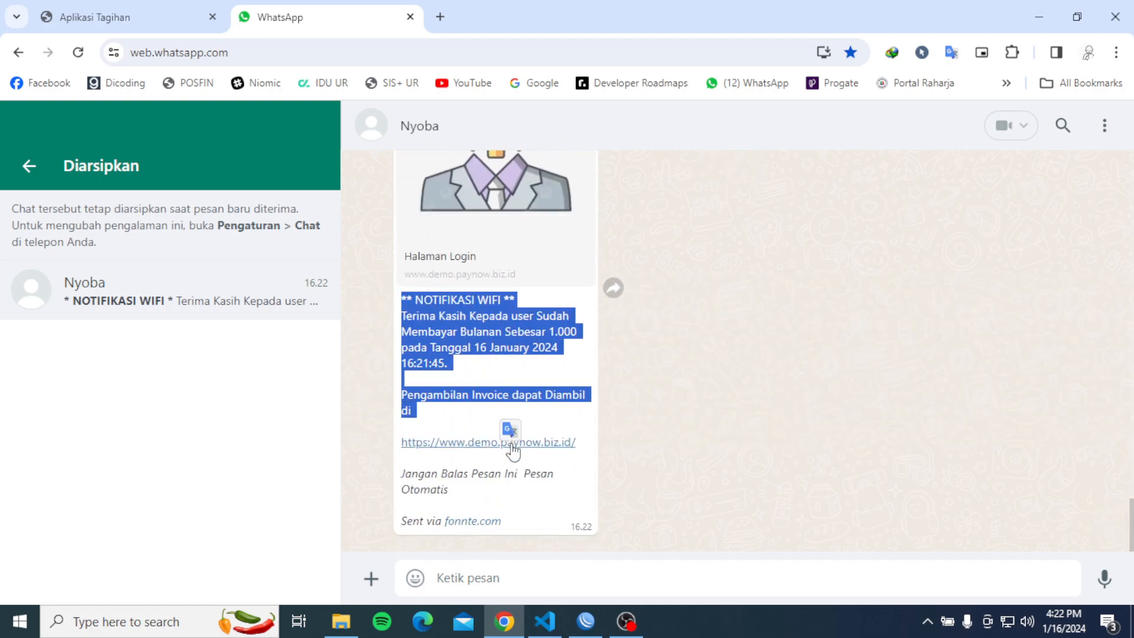
{"action": "left_click", "coordinate": [457, 345]}
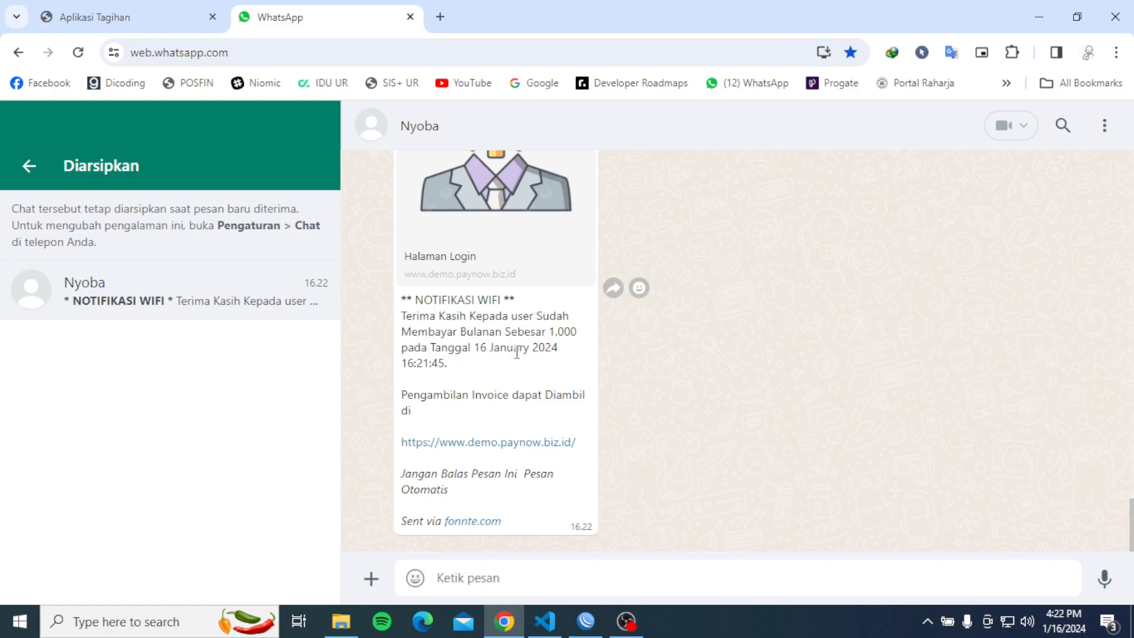
{"action": "left_click_drag", "start_coordinate": [455, 392], "coordinate": [503, 395]}
{"action": "left_click", "coordinate": [561, 434]}
{"action": "left_click_drag", "start_coordinate": [440, 427], "coordinate": [404, 396]}
{"action": "left_click", "coordinate": [476, 454]}
Reload the bills list and print the invoice for user's paid 1.000 bill.
{"action": "left_click", "coordinate": [195, 18]}
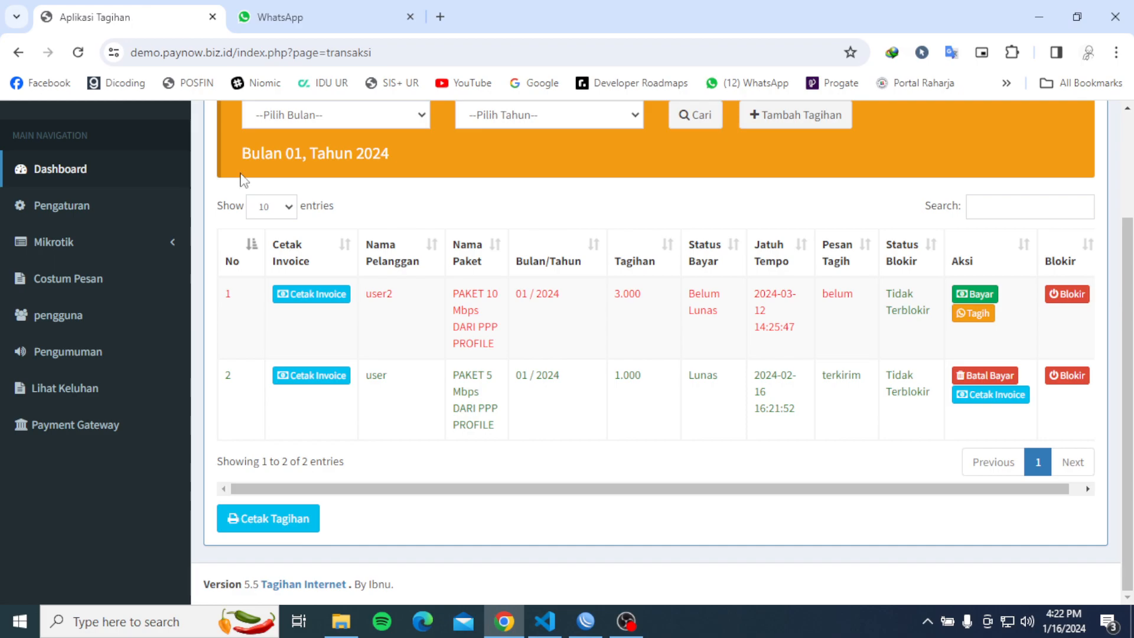
{"action": "scroll", "coordinate": [109, 384], "scroll_direction": "up", "scroll_amount": 3}
{"action": "scroll", "coordinate": [72, 354], "scroll_direction": "down", "scroll_amount": 3}
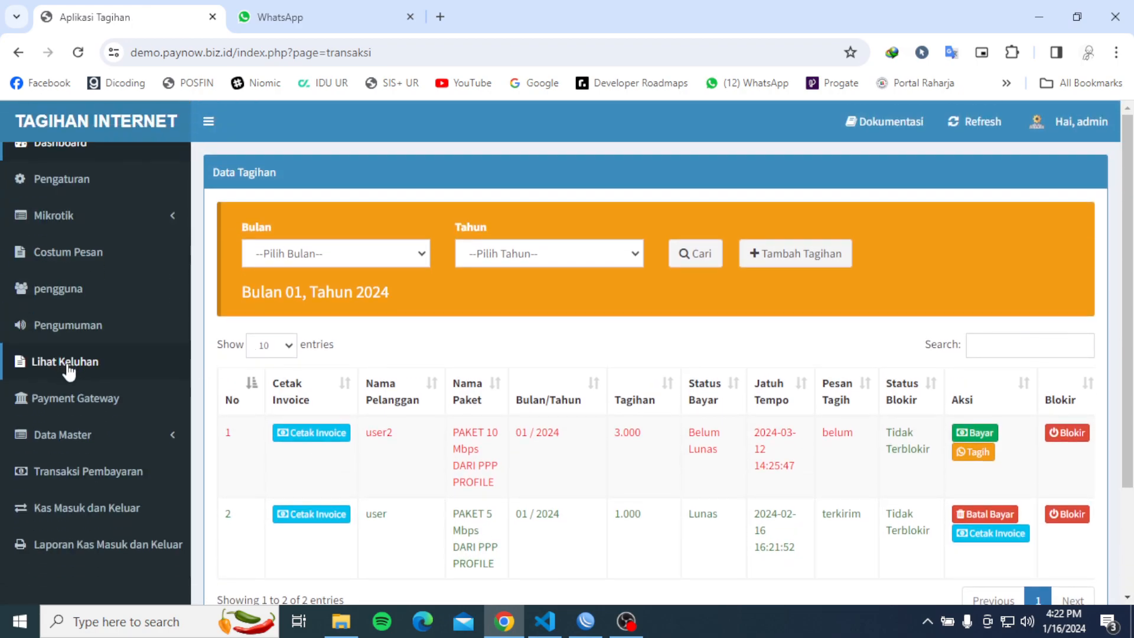
{"action": "left_click", "coordinate": [105, 479]}
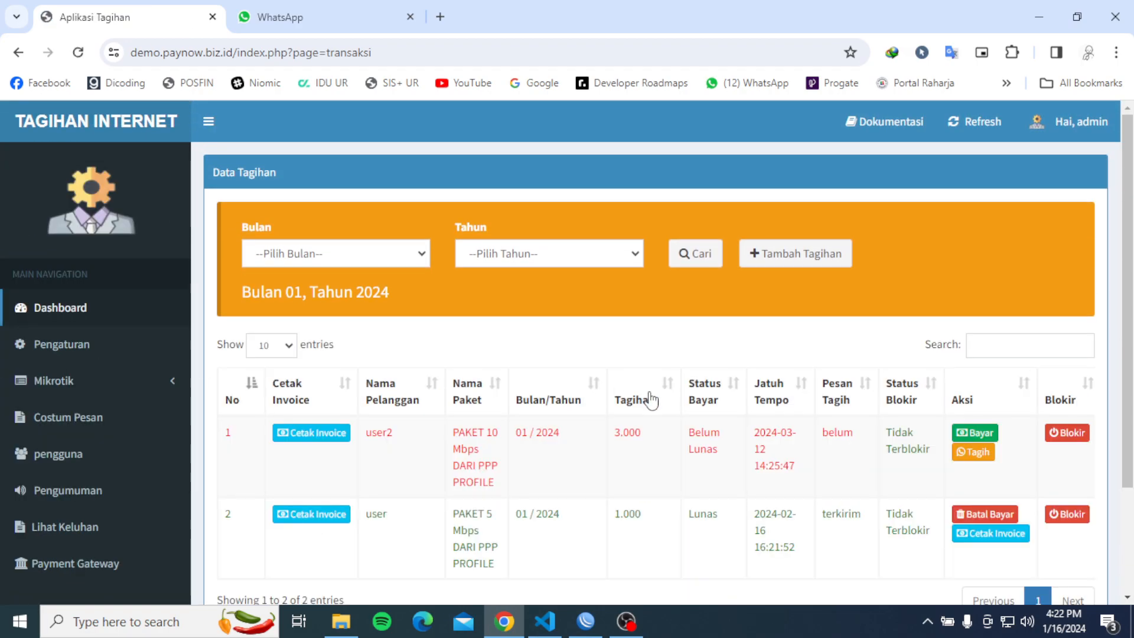
{"action": "scroll", "coordinate": [614, 401], "scroll_direction": "down", "scroll_amount": 2}
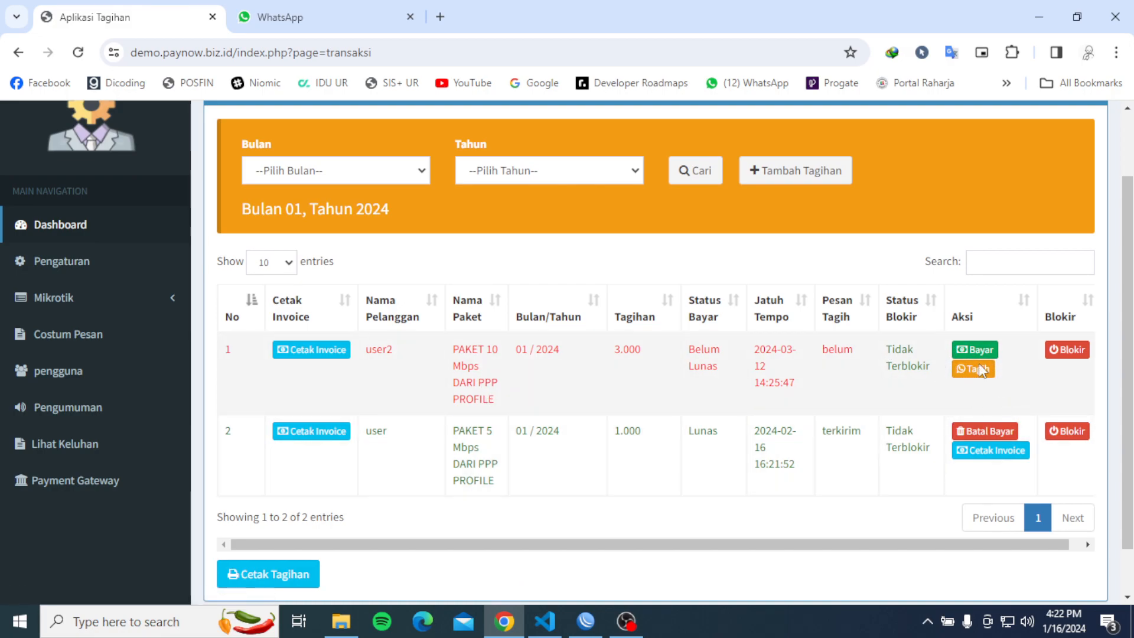
{"action": "left_click", "coordinate": [990, 451]}
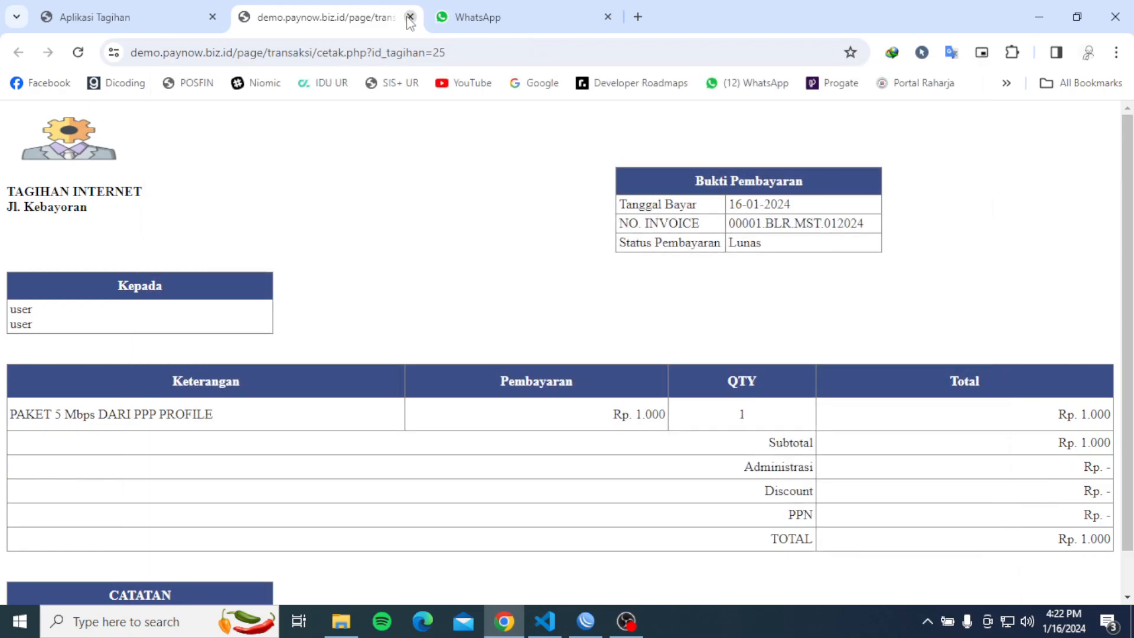
{"action": "left_click", "coordinate": [410, 17]}
Open Kas Masuk dan Keluar and check user's 1.000 internet payment entry.
{"action": "scroll", "coordinate": [72, 356], "scroll_direction": "down", "scroll_amount": 3}
{"action": "left_click", "coordinate": [92, 421]}
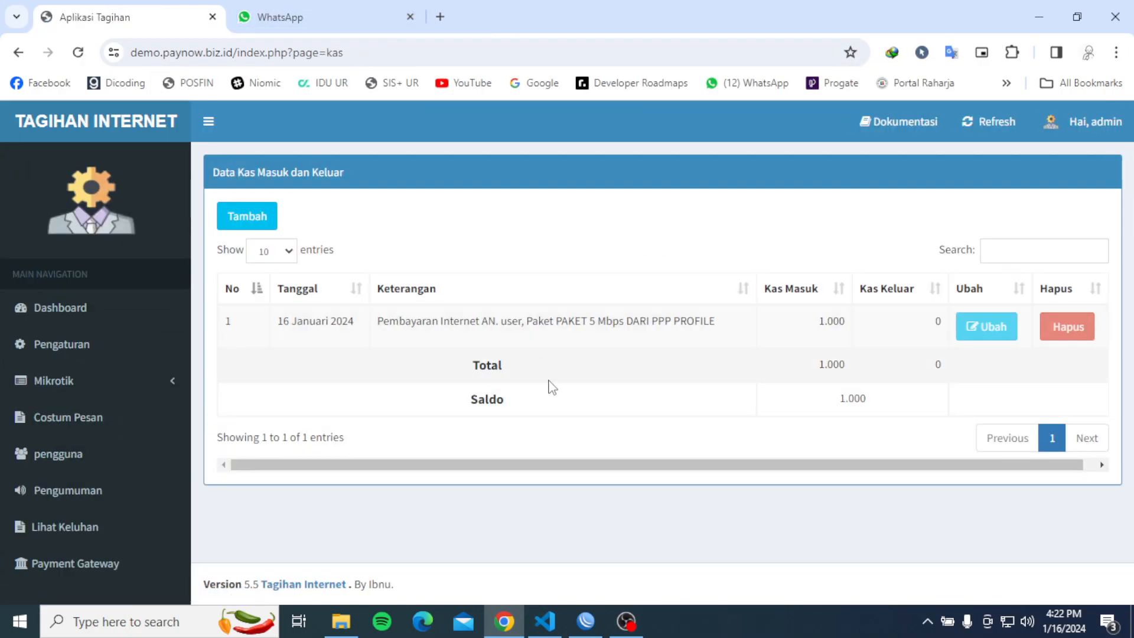
{"action": "left_click_drag", "start_coordinate": [713, 325], "coordinate": [388, 324]}
{"action": "left_click", "coordinate": [452, 383]}
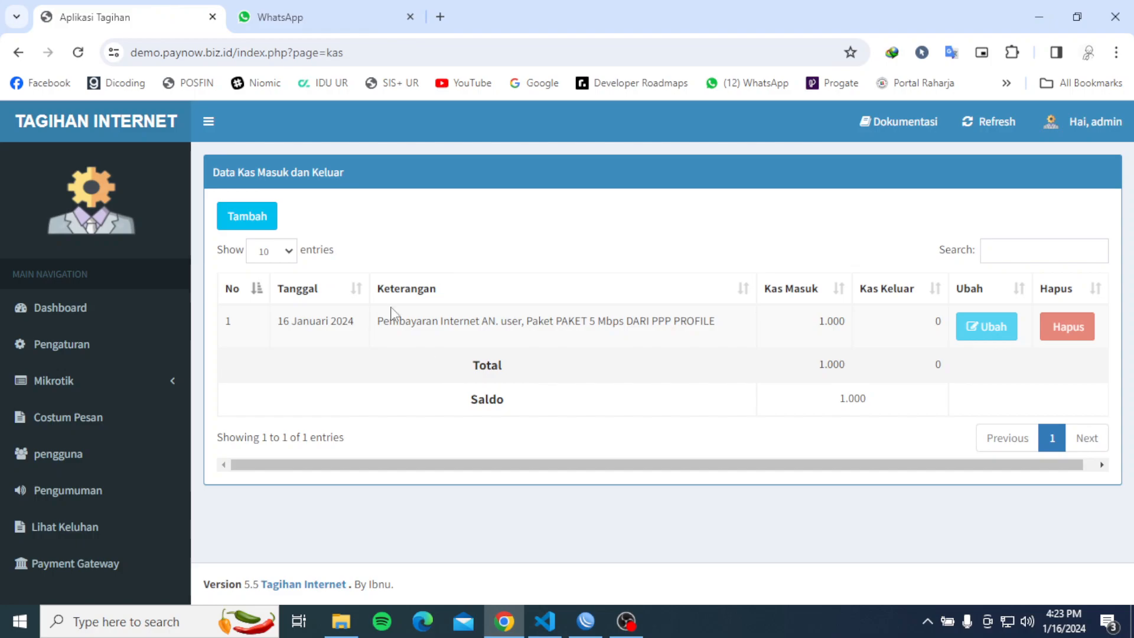
Look over the new cash entry form's description and income fields, then close it unsaved.
{"action": "left_click", "coordinate": [260, 223]}
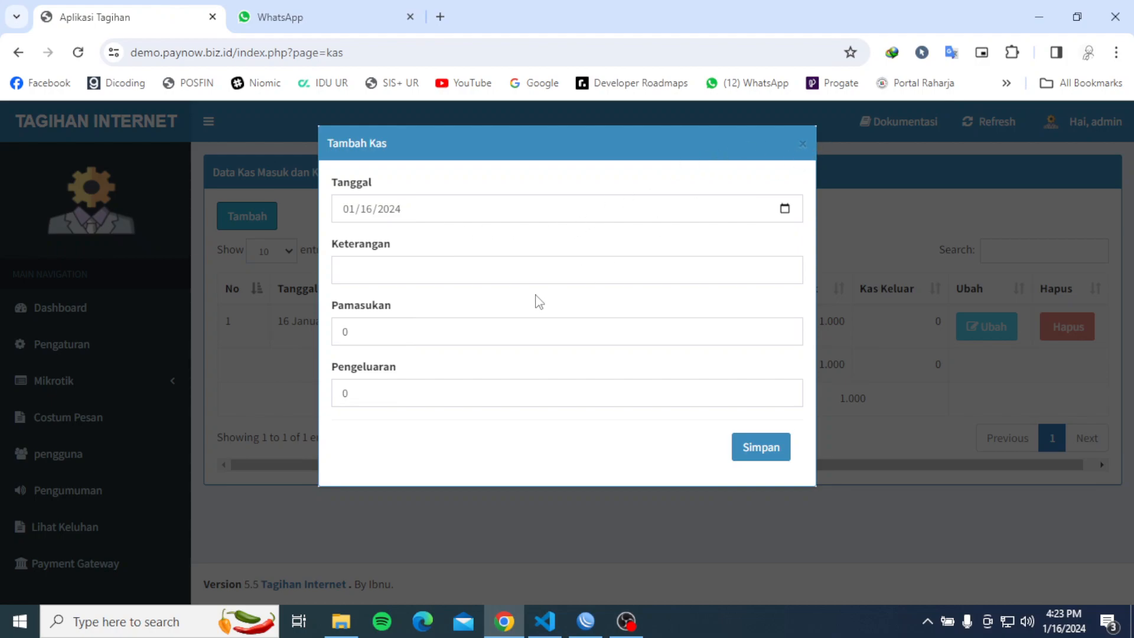
{"action": "left_click", "coordinate": [416, 270]}
{"action": "left_click", "coordinate": [388, 322]}
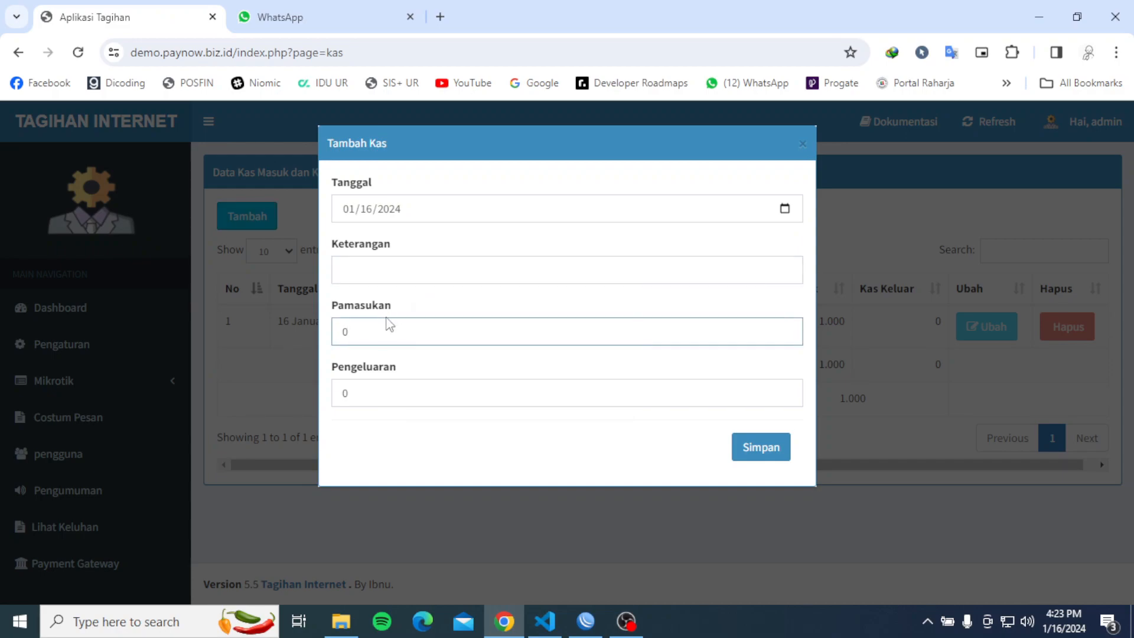
{"action": "left_click_drag", "start_coordinate": [391, 309], "coordinate": [330, 306]}
{"action": "left_click", "coordinate": [425, 307]}
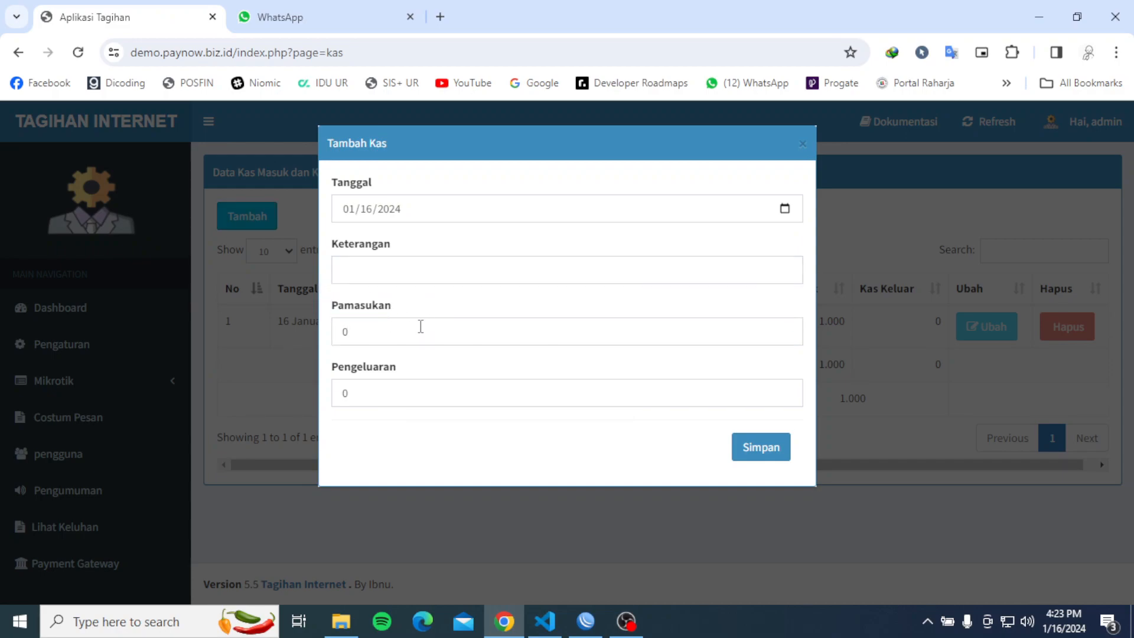
{"action": "left_click", "coordinate": [802, 144]}
{"action": "scroll", "coordinate": [126, 414], "scroll_direction": "down", "scroll_amount": 3}
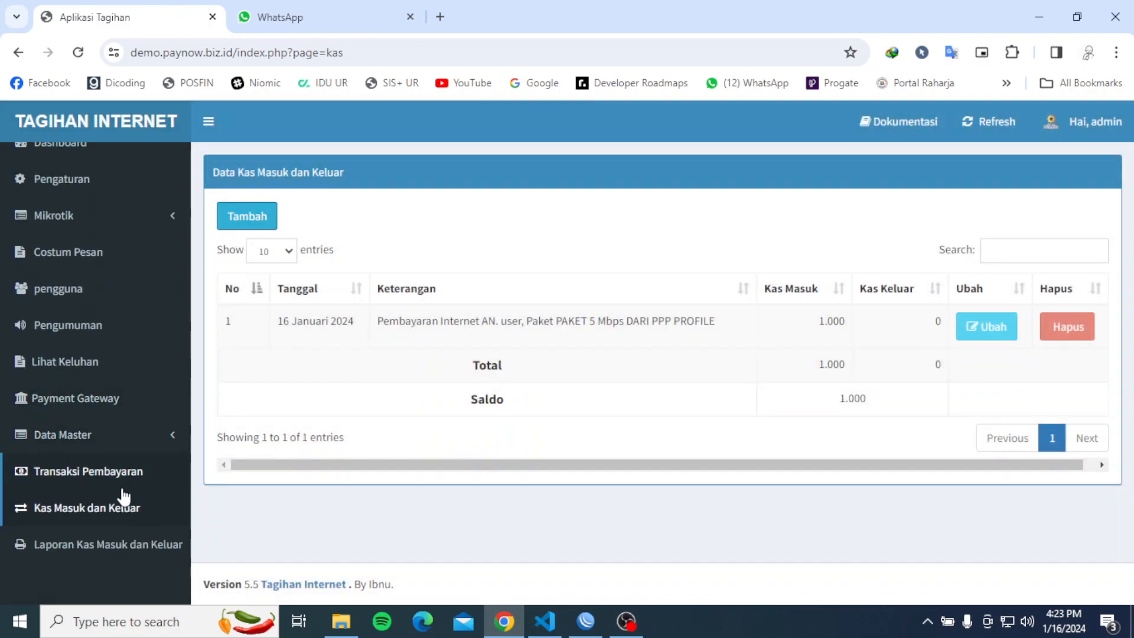
Review the Laporan Kas Masuk dan Keluar report.
{"action": "left_click", "coordinate": [114, 546]}
{"action": "scroll", "coordinate": [95, 502], "scroll_direction": "down", "scroll_amount": 3}
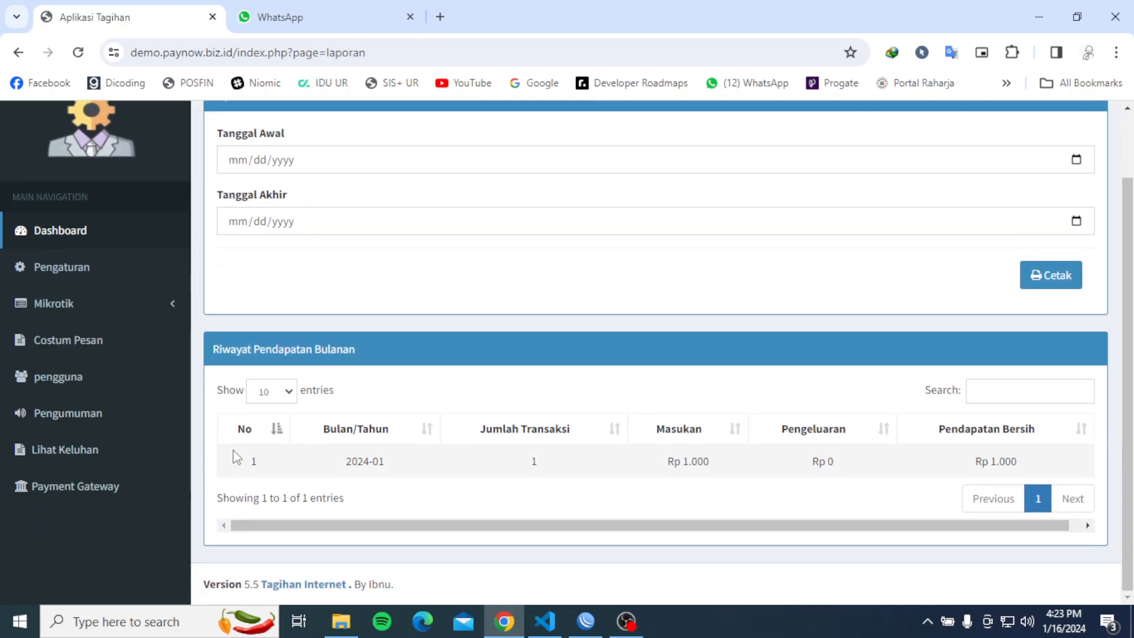
{"action": "scroll", "coordinate": [96, 438], "scroll_direction": "down", "scroll_amount": 3}
{"action": "scroll", "coordinate": [343, 238], "scroll_direction": "up", "scroll_amount": 2}
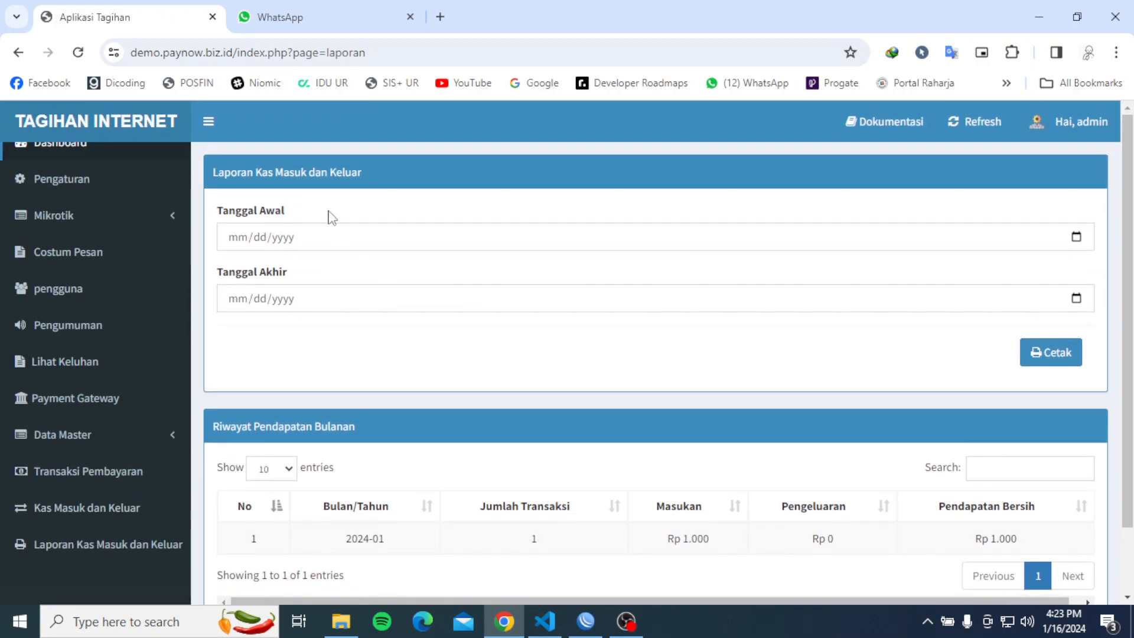
{"action": "left_click_drag", "start_coordinate": [406, 175], "coordinate": [204, 175]}
{"action": "left_click", "coordinate": [355, 219]}
{"action": "scroll", "coordinate": [380, 278], "scroll_direction": "down", "scroll_amount": 2}
{"action": "left_click_drag", "start_coordinate": [357, 350], "coordinate": [213, 353]}
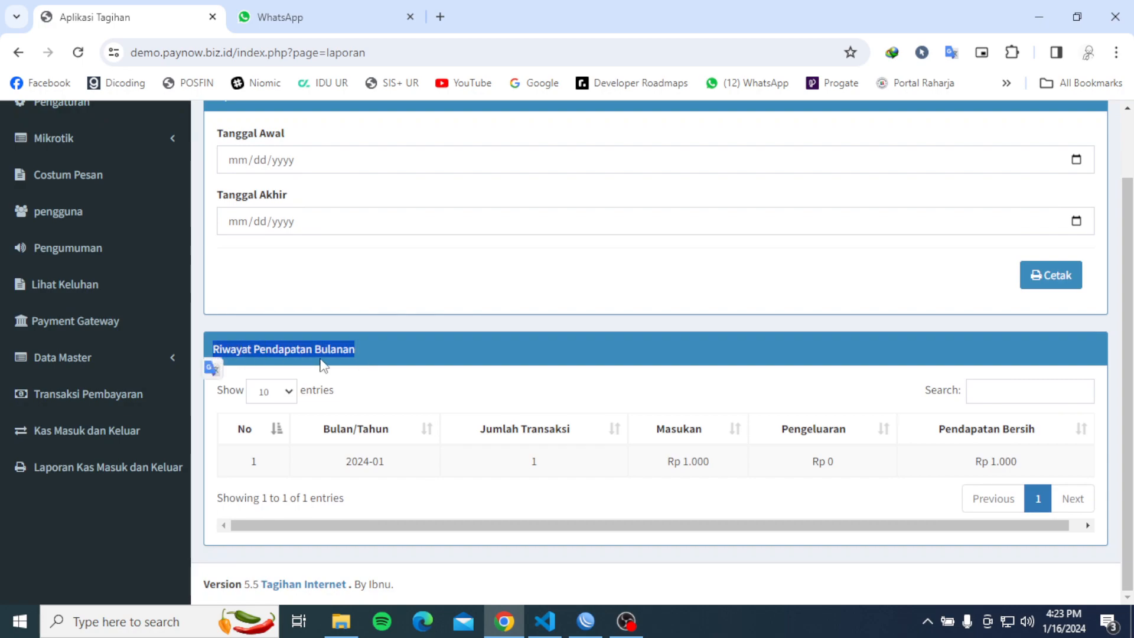
{"action": "left_click", "coordinate": [407, 375]}
{"action": "scroll", "coordinate": [272, 357], "scroll_direction": "up", "scroll_amount": 2}
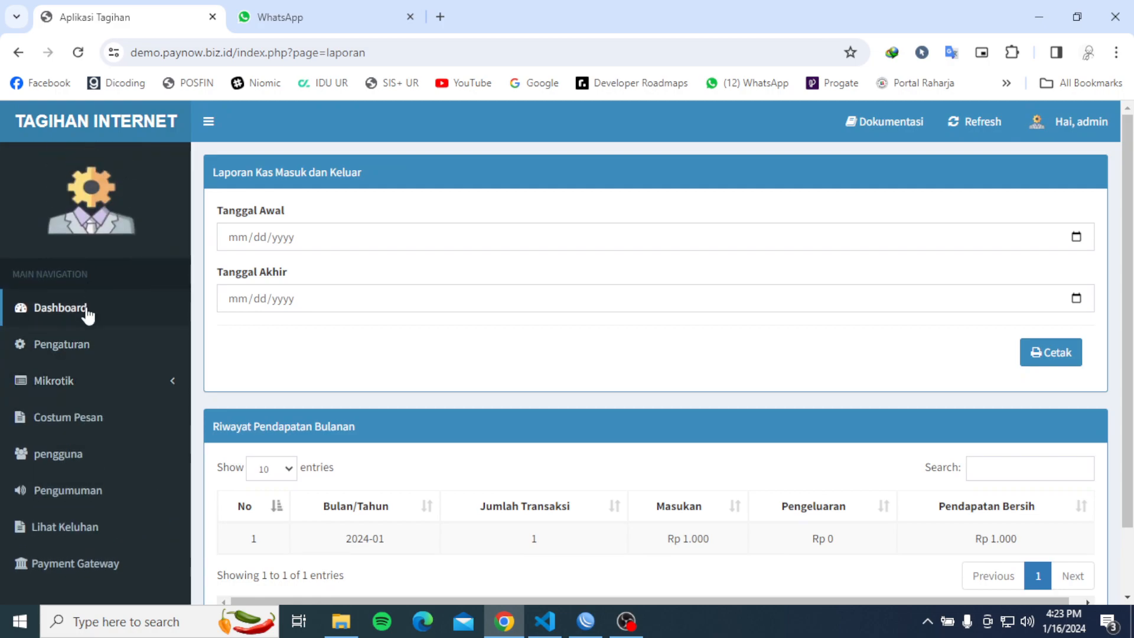
Check the dashboard, then review the Pengaturan profile, Mikrotik API and WhatsApp token settings.
{"action": "left_click", "coordinate": [87, 312]}
{"action": "scroll", "coordinate": [76, 291], "scroll_direction": "down", "scroll_amount": 2}
{"action": "scroll", "coordinate": [62, 344], "scroll_direction": "up", "scroll_amount": 2}
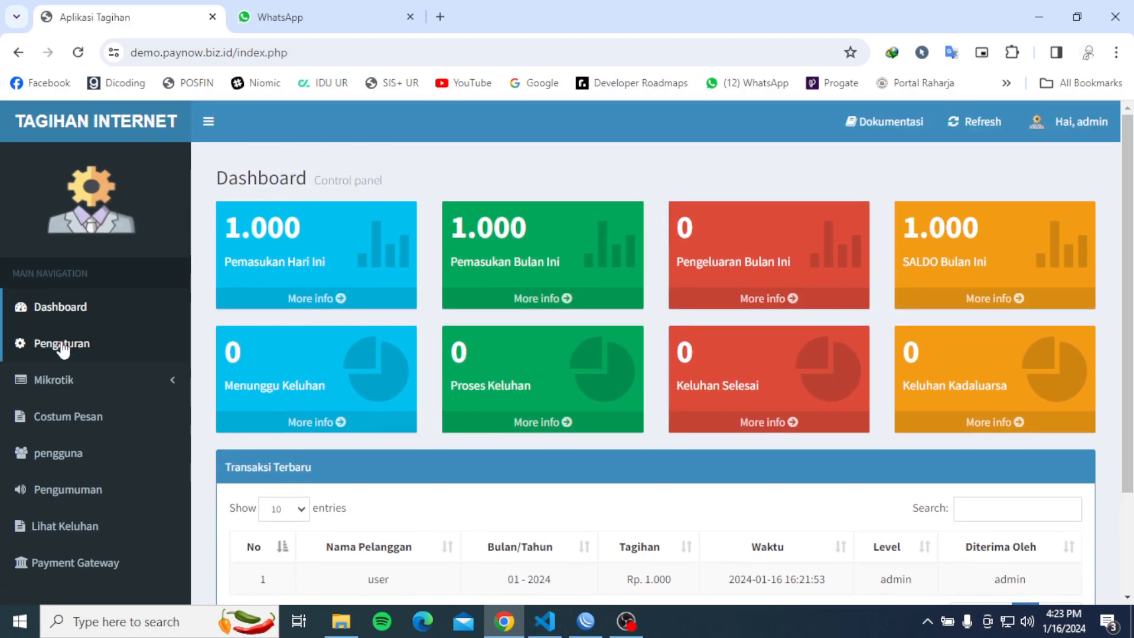
{"action": "scroll", "coordinate": [60, 344], "scroll_direction": "down", "scroll_amount": 3}
{"action": "left_click", "coordinate": [18, 186]}
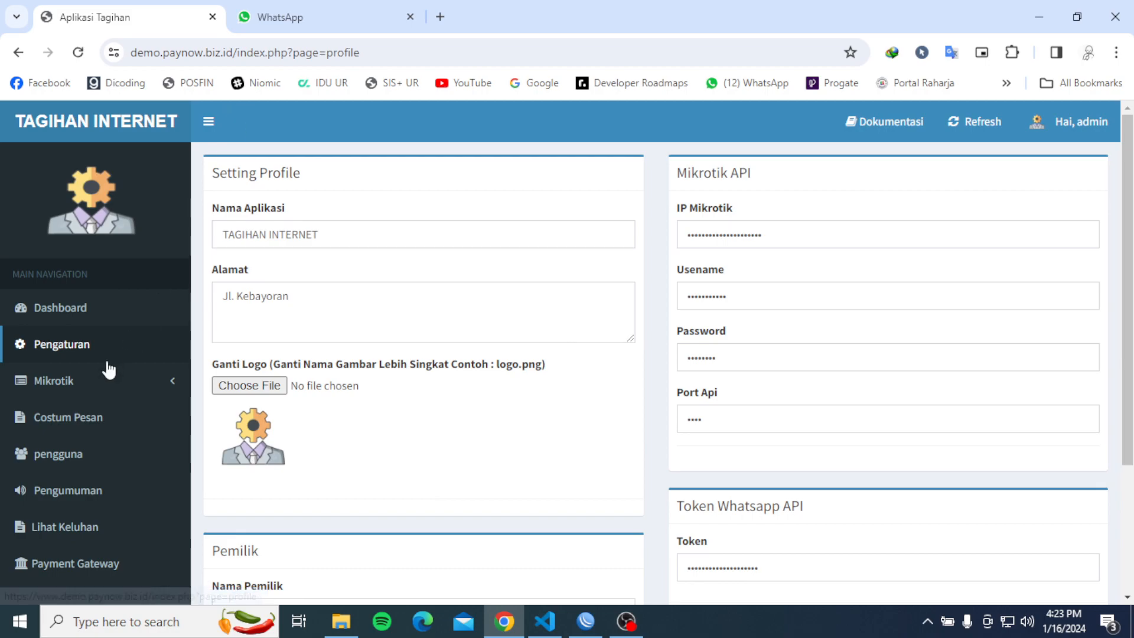
{"action": "scroll", "coordinate": [114, 365], "scroll_direction": "down", "scroll_amount": 3}
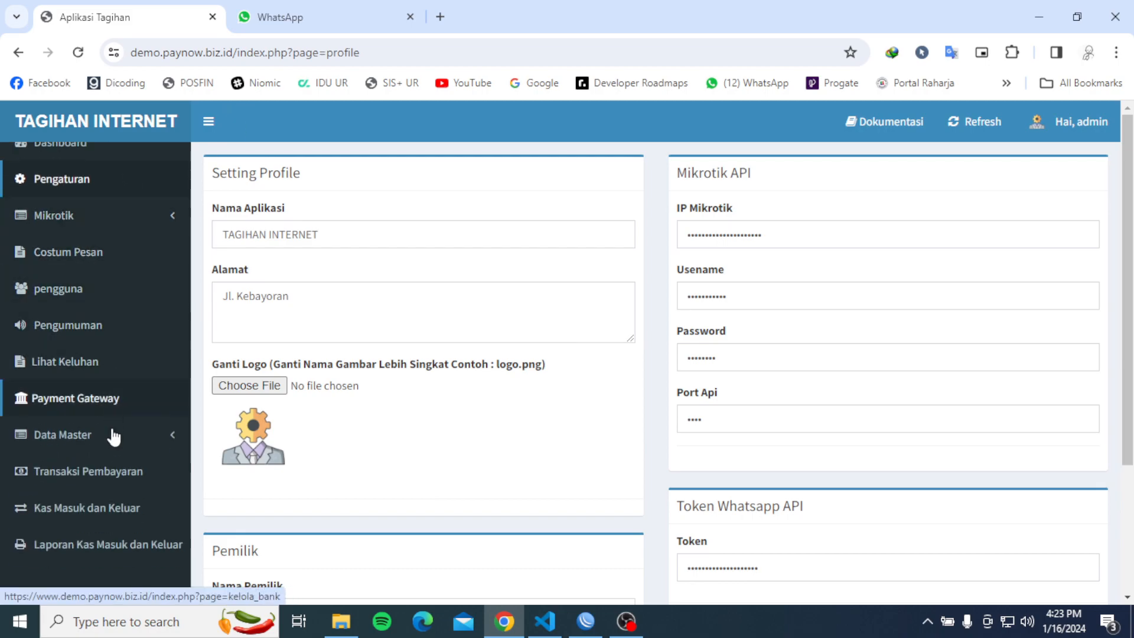
{"action": "scroll", "coordinate": [106, 384], "scroll_direction": "down", "scroll_amount": 3}
{"action": "scroll", "coordinate": [101, 321], "scroll_direction": "up", "scroll_amount": 3}
{"action": "scroll", "coordinate": [111, 390], "scroll_direction": "down", "scroll_amount": 3}
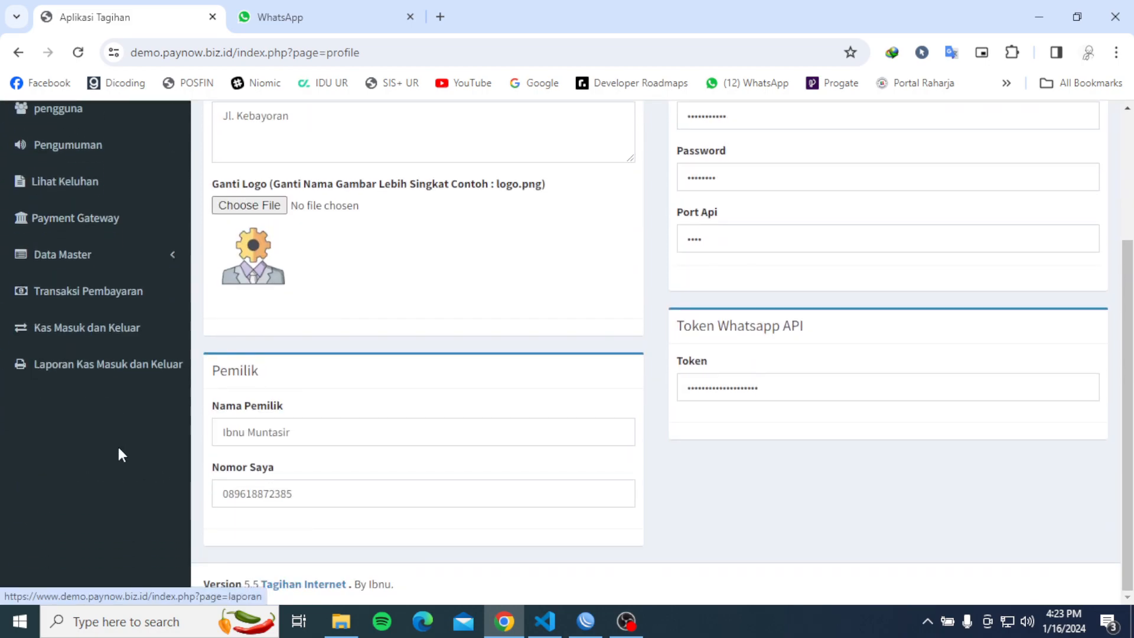
{"action": "scroll", "coordinate": [117, 444], "scroll_direction": "up", "scroll_amount": 3}
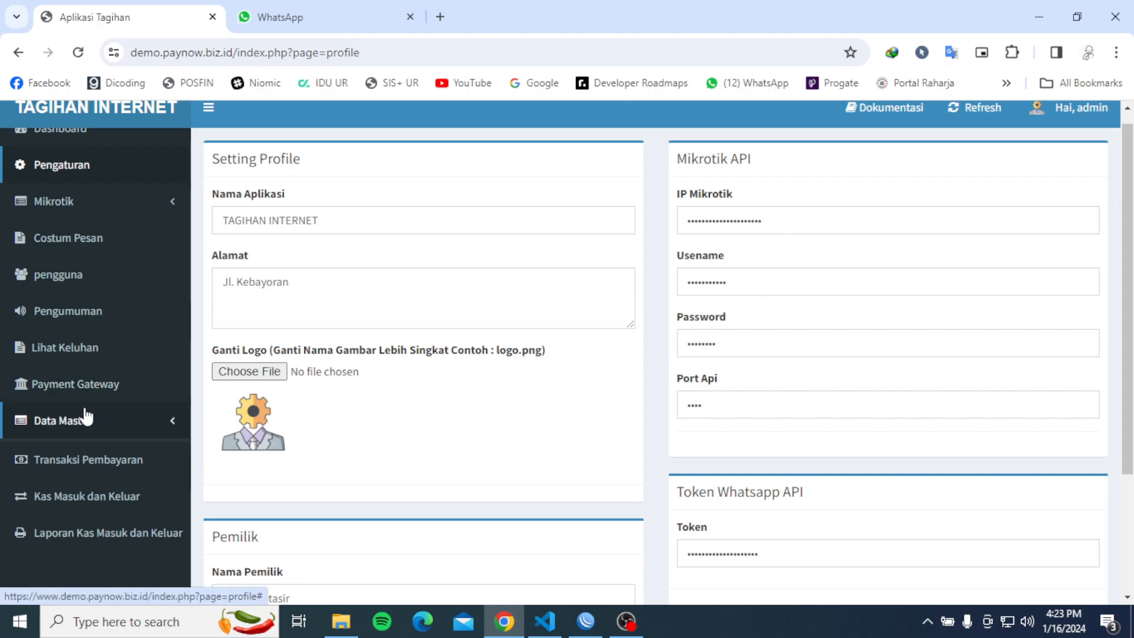
{"action": "left_click", "coordinate": [87, 418]}
Add a package in Data Paket from the 20 MBPS profile priced 10.000, and confirm the save.
{"action": "left_click", "coordinate": [90, 445]}
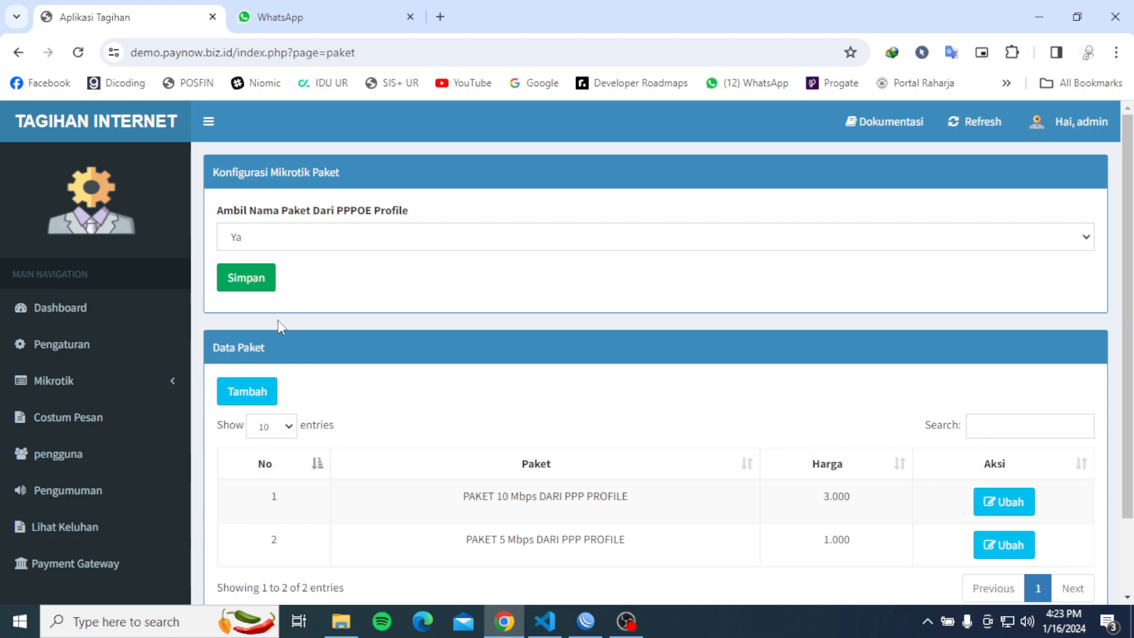
{"action": "left_click", "coordinate": [261, 391]}
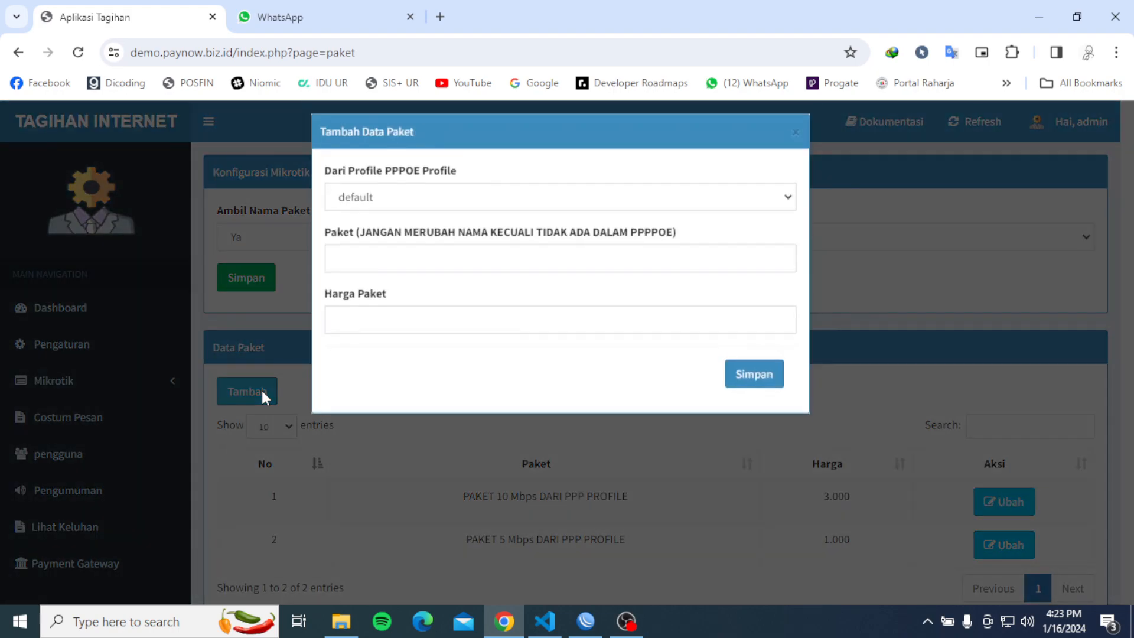
{"action": "left_click", "coordinate": [348, 207]}
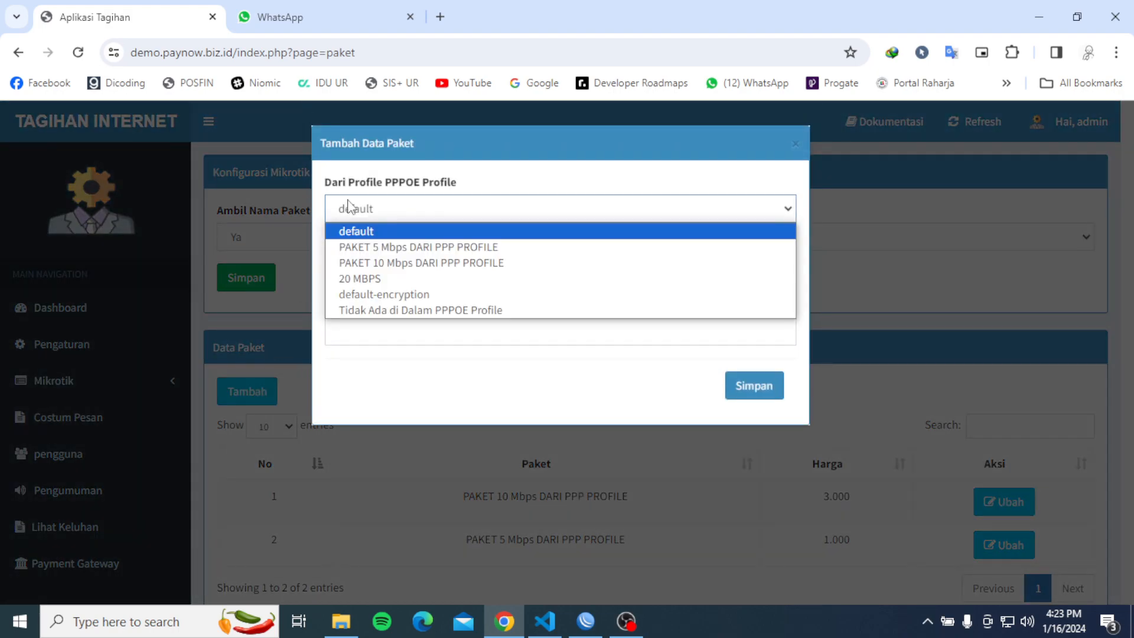
{"action": "left_click", "coordinate": [376, 278]}
{"action": "left_click", "coordinate": [377, 330]}
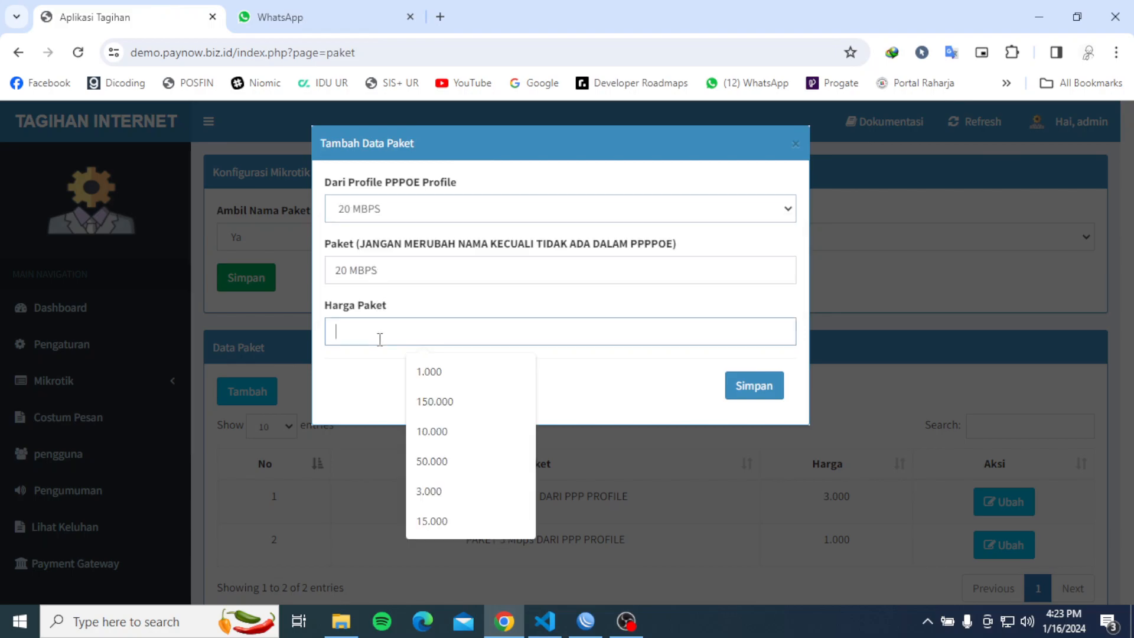
{"action": "left_click", "coordinate": [438, 432]}
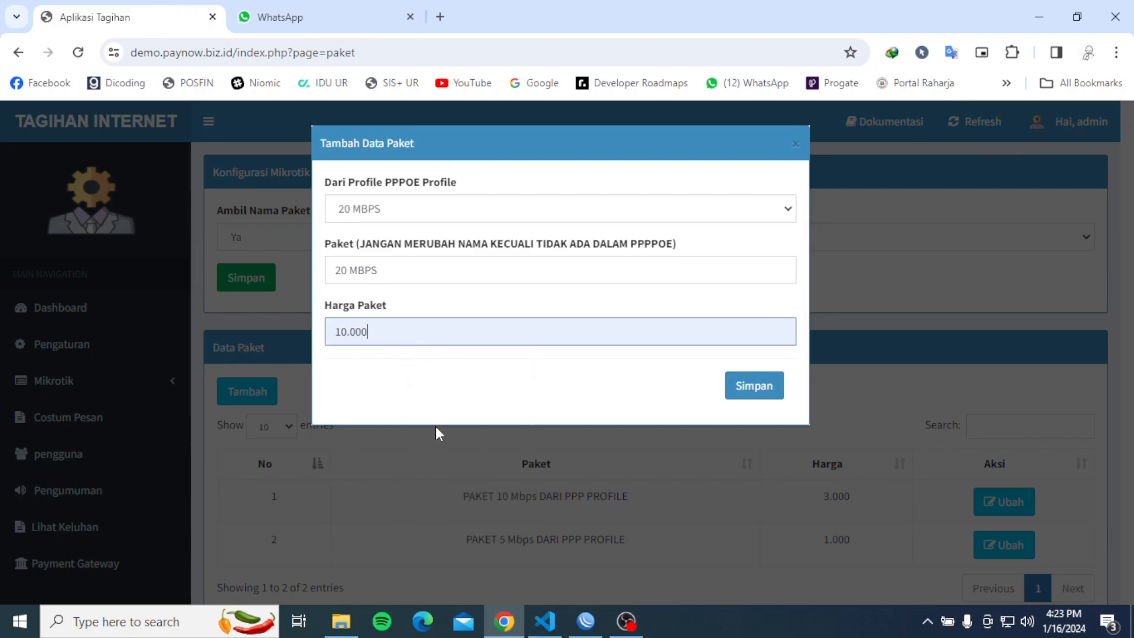
{"action": "left_click", "coordinate": [755, 393]}
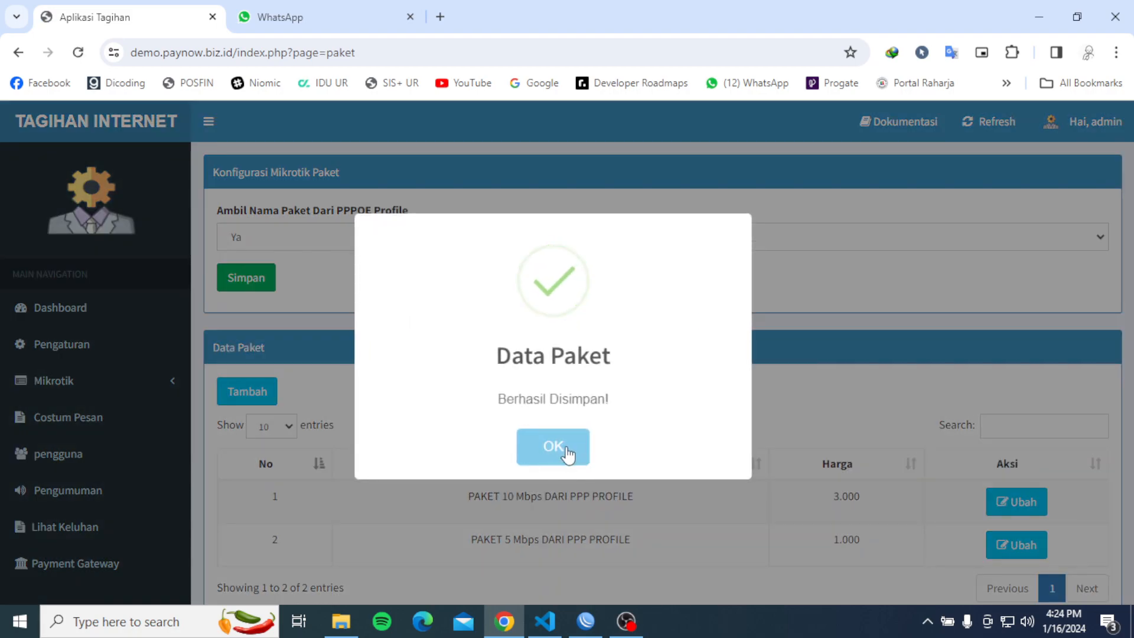
{"action": "left_click", "coordinate": [564, 450]}
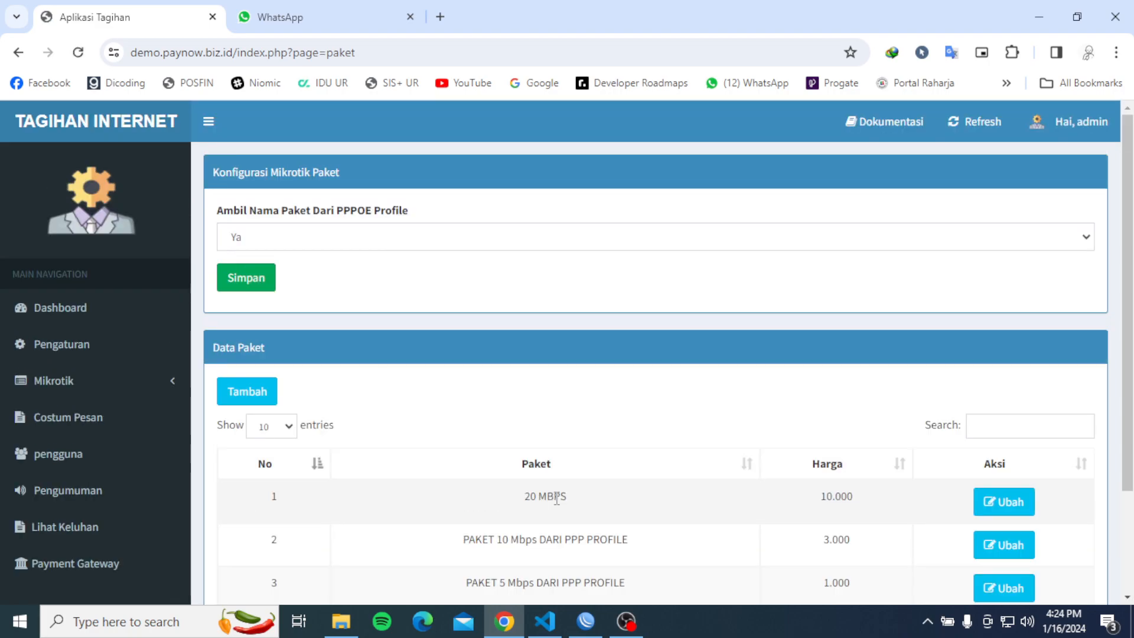
Select the first PPP secret in WinBox, then open the Mikrotik Client Active list in the billing app.
{"action": "scroll", "coordinate": [557, 498], "scroll_direction": "down", "scroll_amount": 2}
{"action": "left_click", "coordinate": [586, 621]}
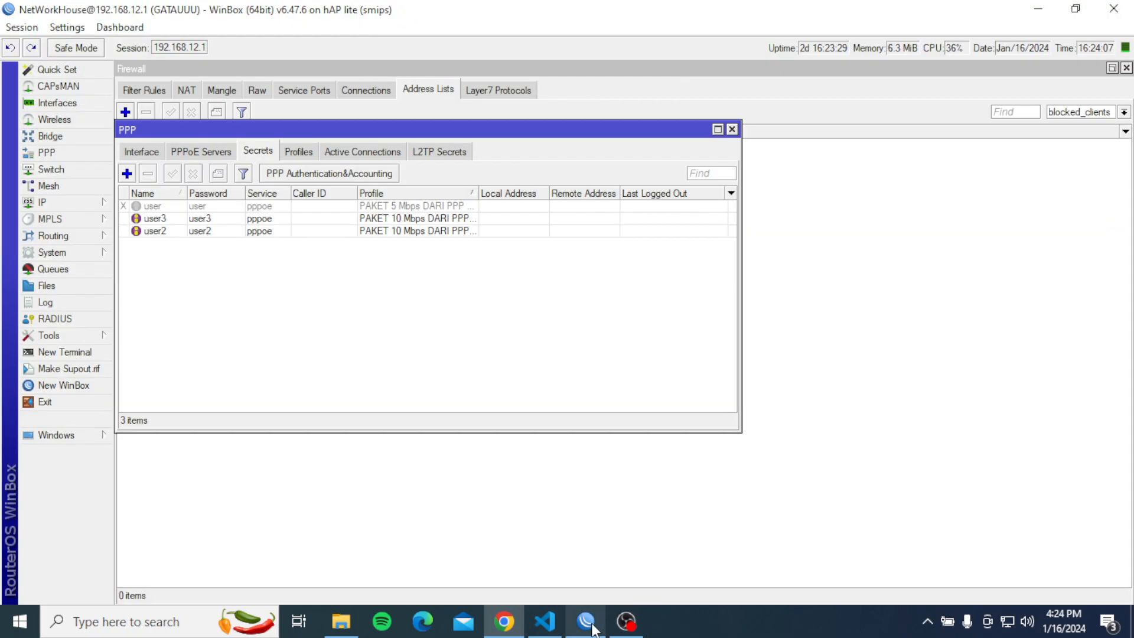
{"action": "left_click", "coordinate": [185, 208]}
{"action": "left_click", "coordinate": [504, 622]}
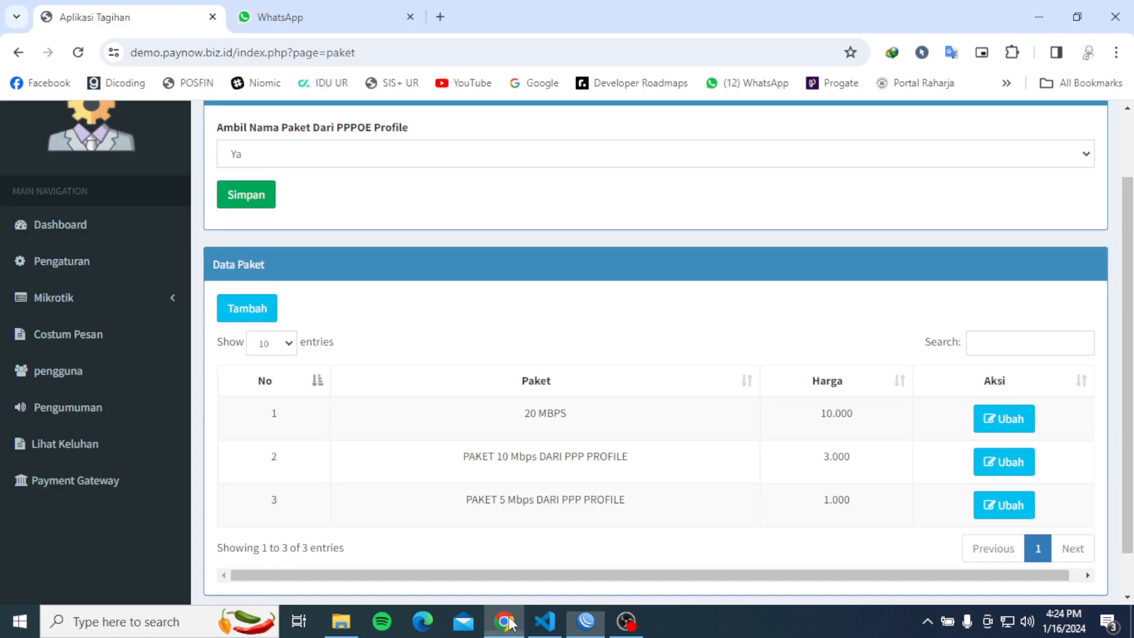
{"action": "left_click", "coordinate": [593, 624]}
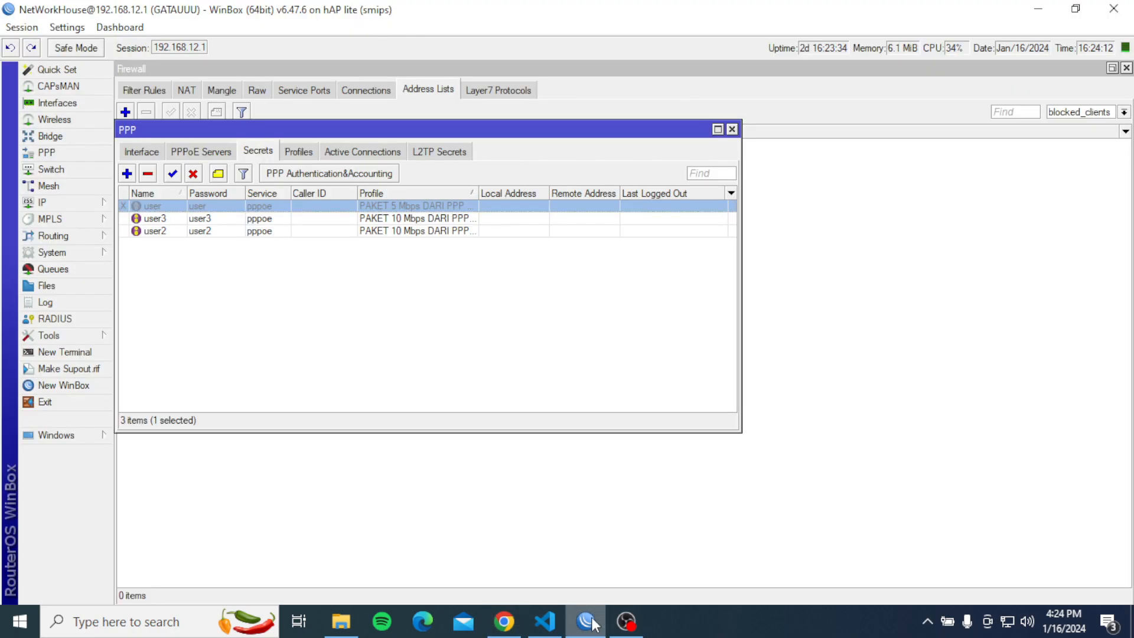
{"action": "left_click", "coordinate": [593, 624]}
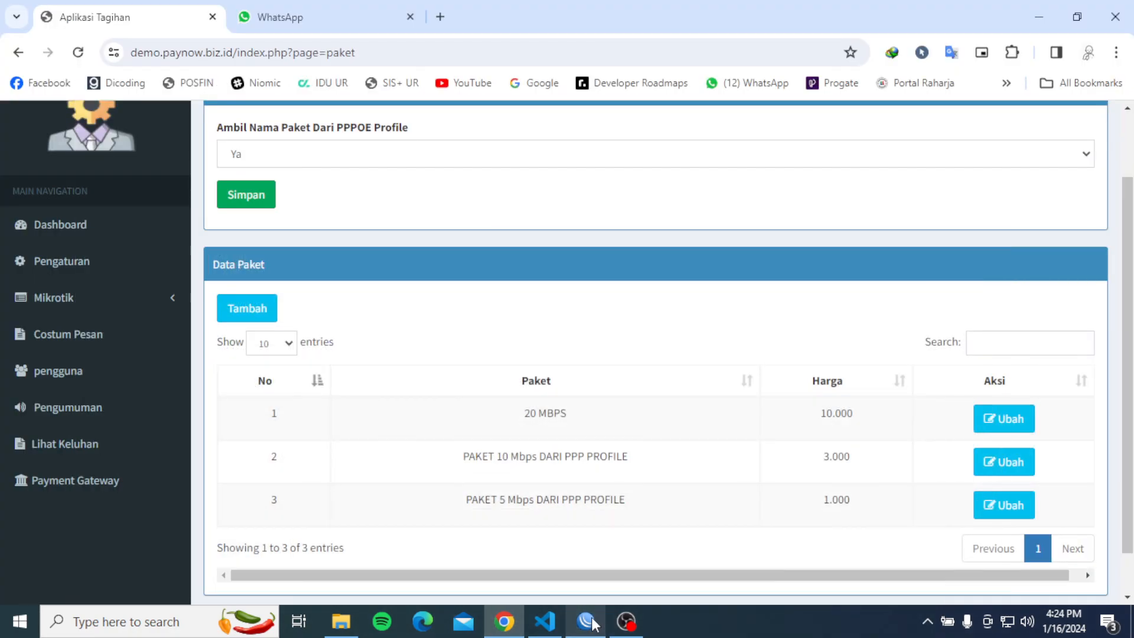
{"action": "left_click", "coordinate": [53, 298]}
{"action": "left_click", "coordinate": [76, 404]}
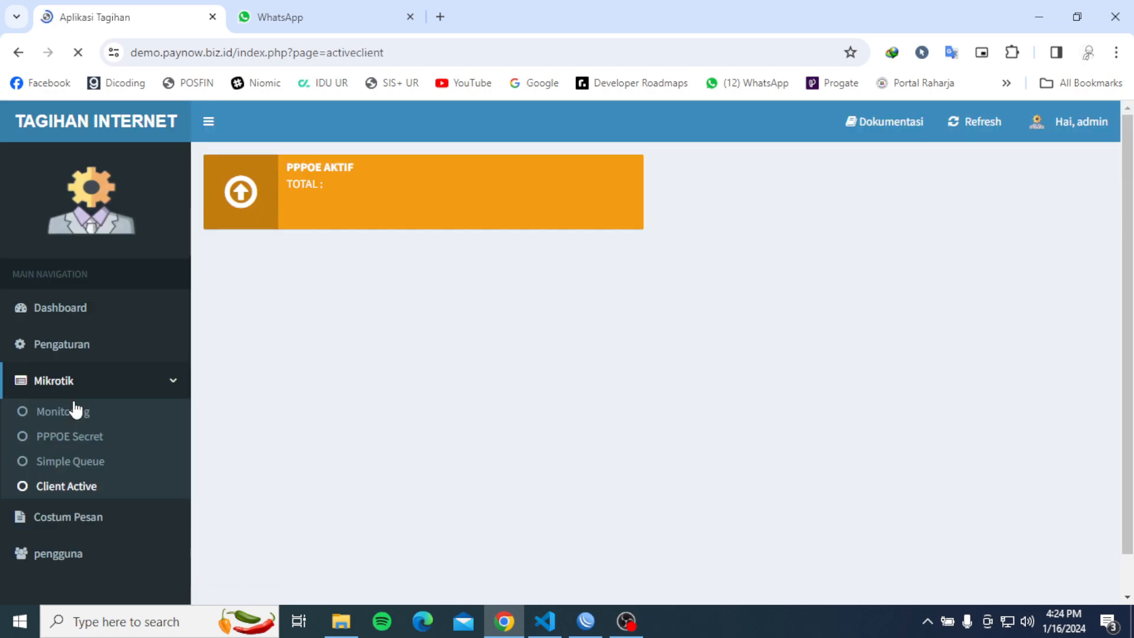
{"action": "scroll", "coordinate": [79, 529], "scroll_direction": "down", "scroll_amount": 4}
In Transaksi Pembayaran, block and then unblock the customer on the paid 1.000 bill.
{"action": "left_click", "coordinate": [77, 481]}
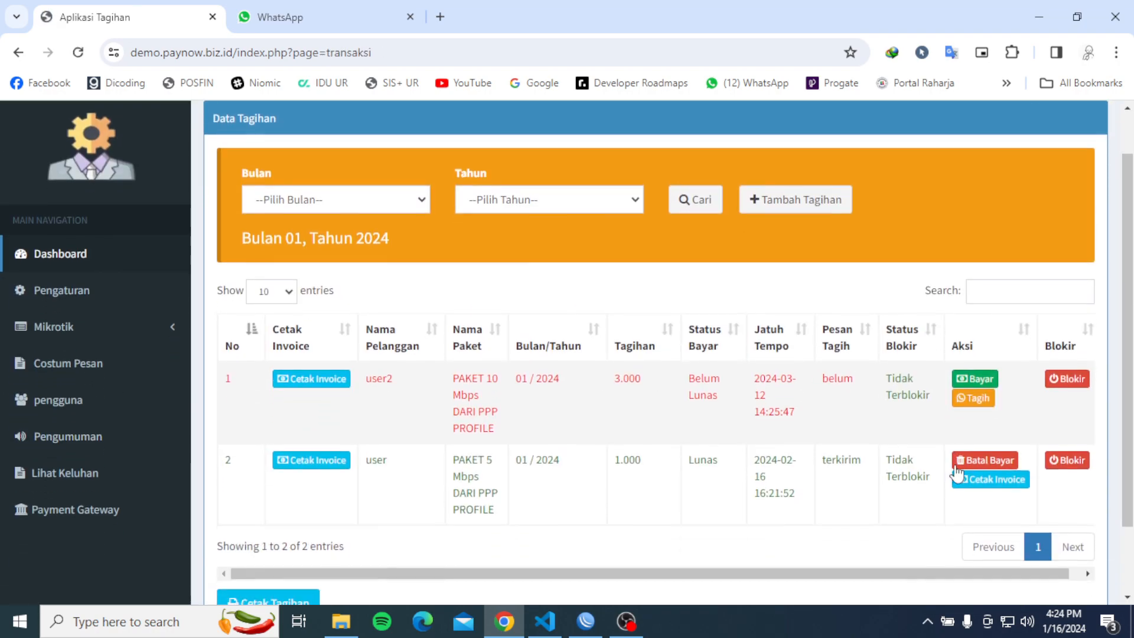
{"action": "scroll", "coordinate": [1049, 453], "scroll_direction": "down", "scroll_amount": 2}
{"action": "left_click", "coordinate": [1078, 440]}
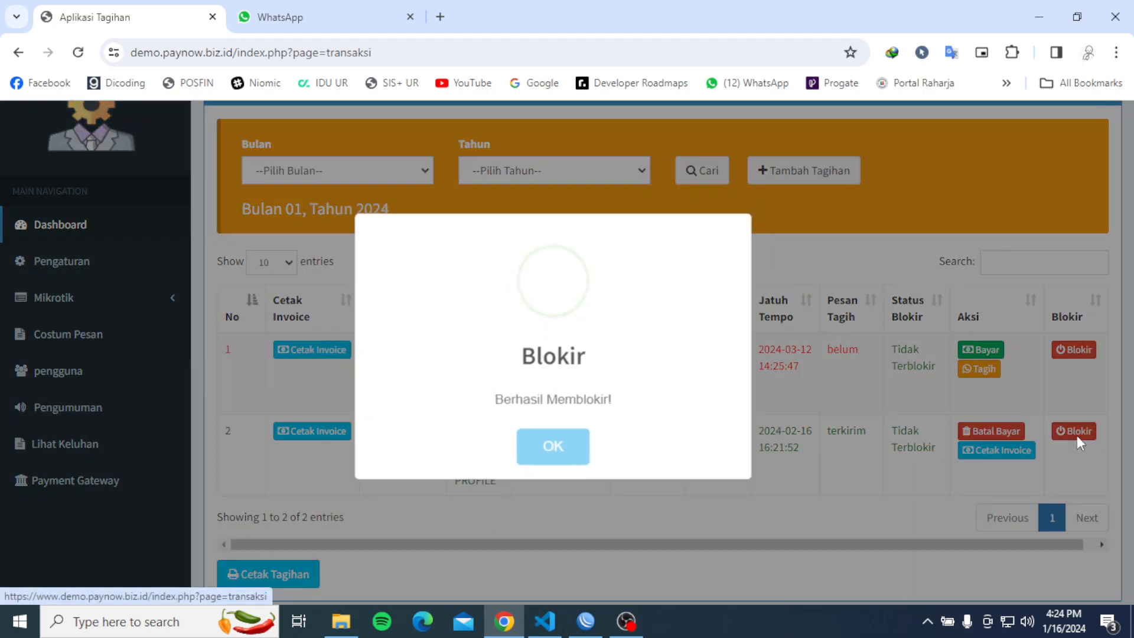
{"action": "left_click", "coordinate": [552, 450]}
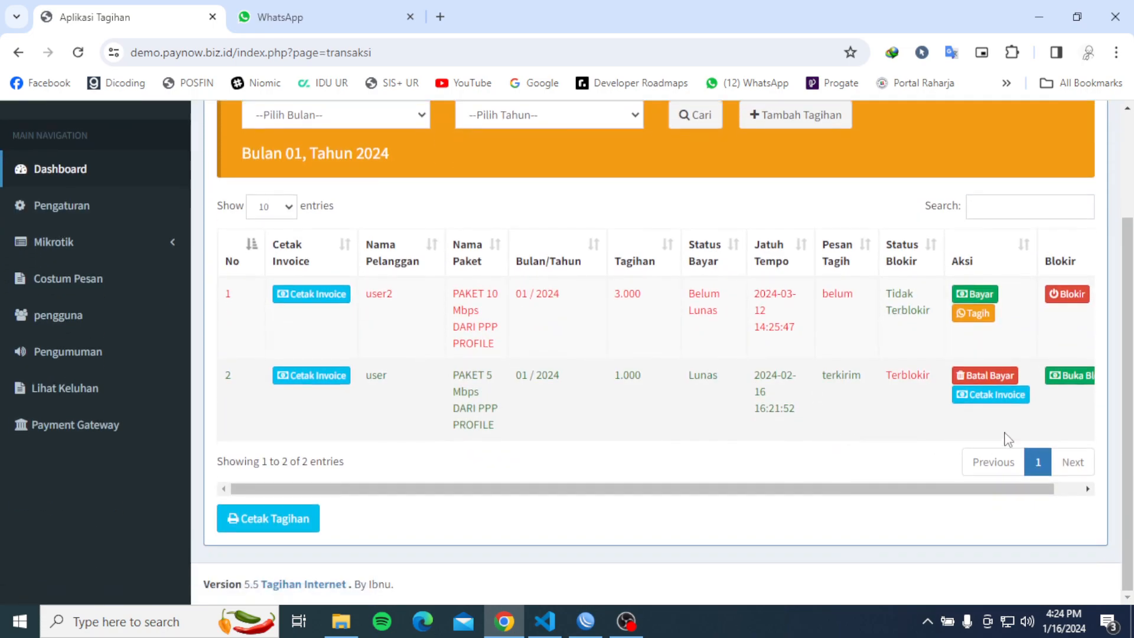
{"action": "left_click", "coordinate": [1081, 378]}
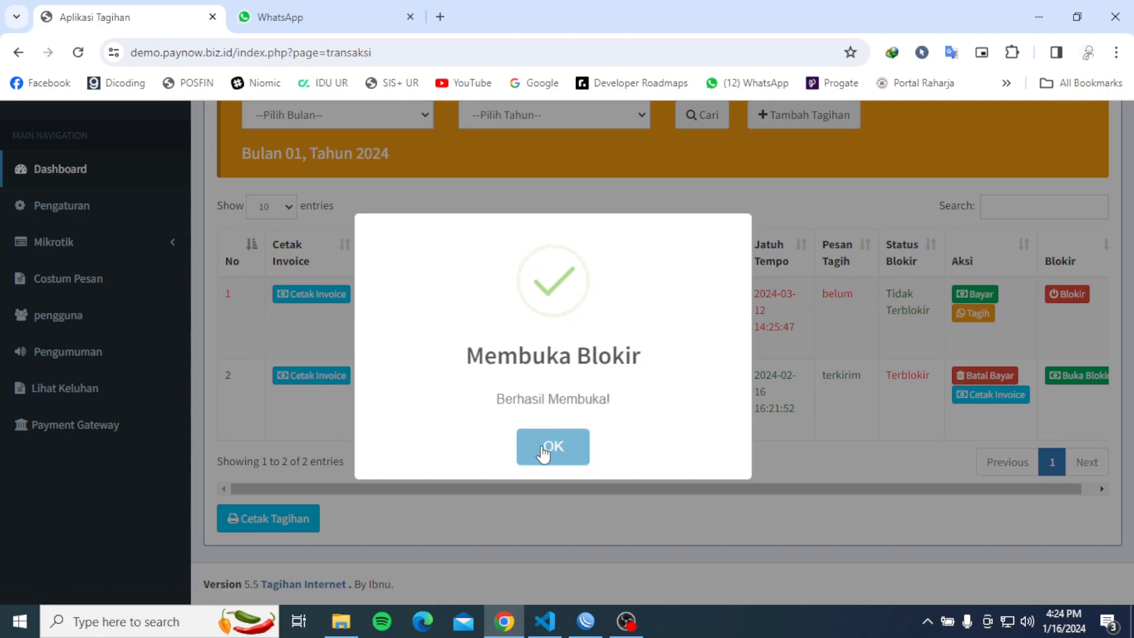
{"action": "left_click", "coordinate": [545, 451]}
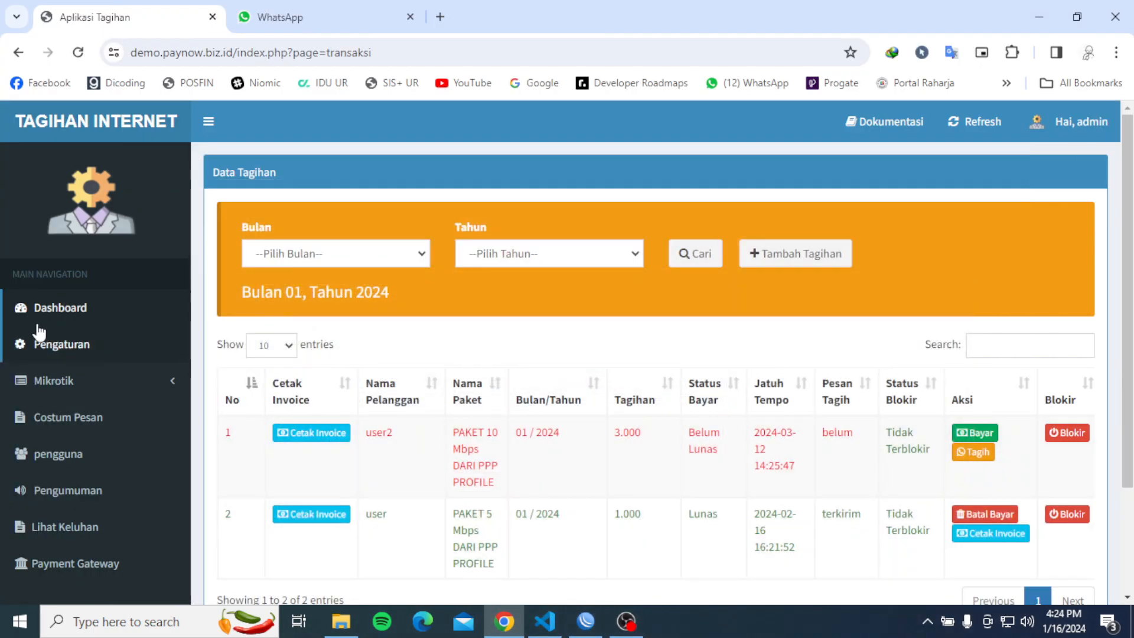
Check the IP Mikrotik setting, then inspect WinBox's bamban2 OVPN interface before returning to the browser.
{"action": "left_click", "coordinate": [59, 344]}
{"action": "left_click_drag", "start_coordinate": [746, 217], "coordinate": [693, 204]}
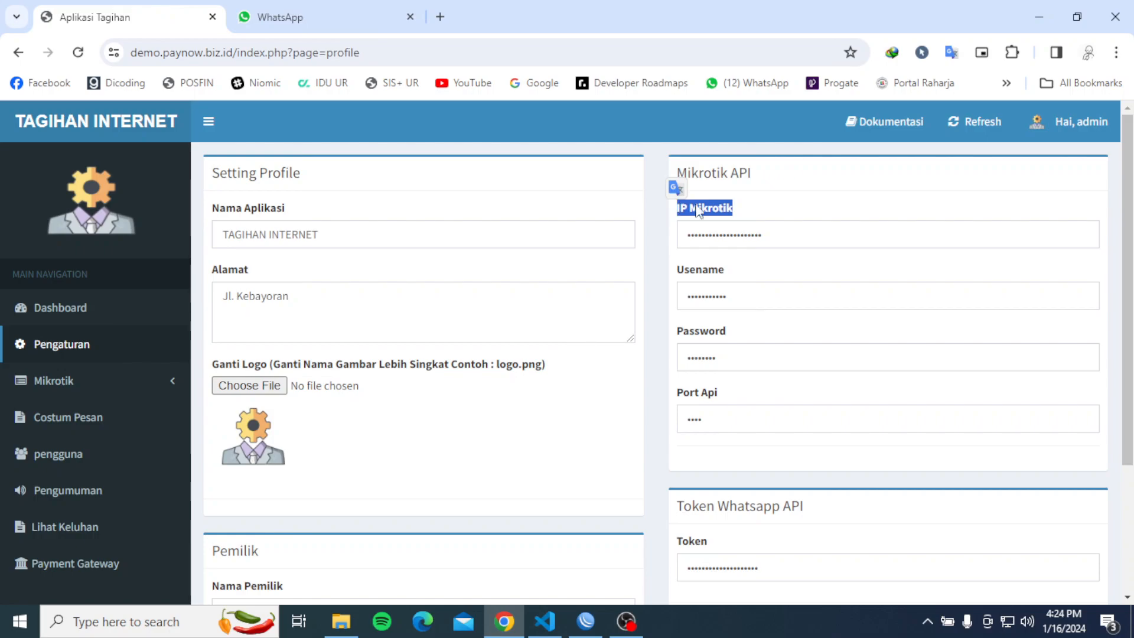
{"action": "left_click", "coordinate": [585, 621]}
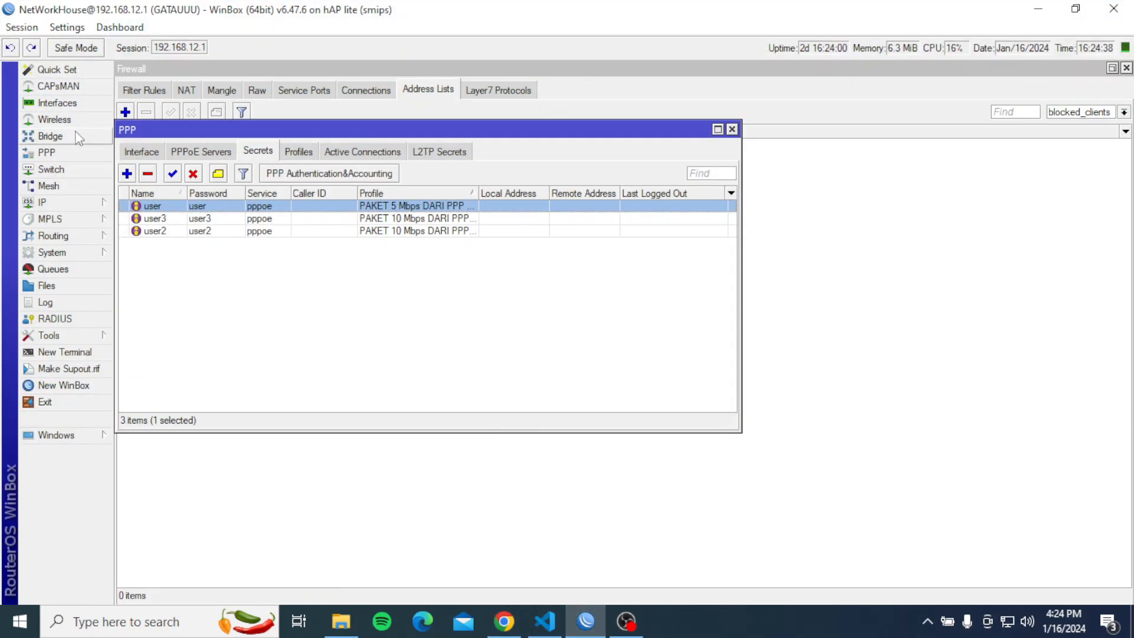
{"action": "left_click", "coordinate": [56, 105]}
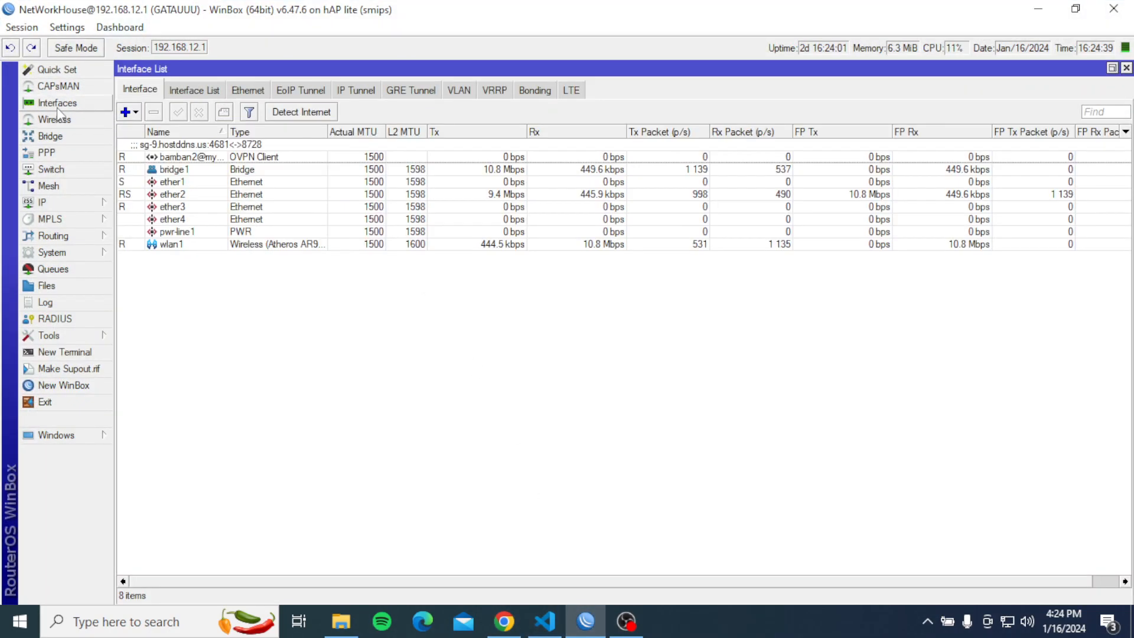
{"action": "left_click", "coordinate": [228, 158]}
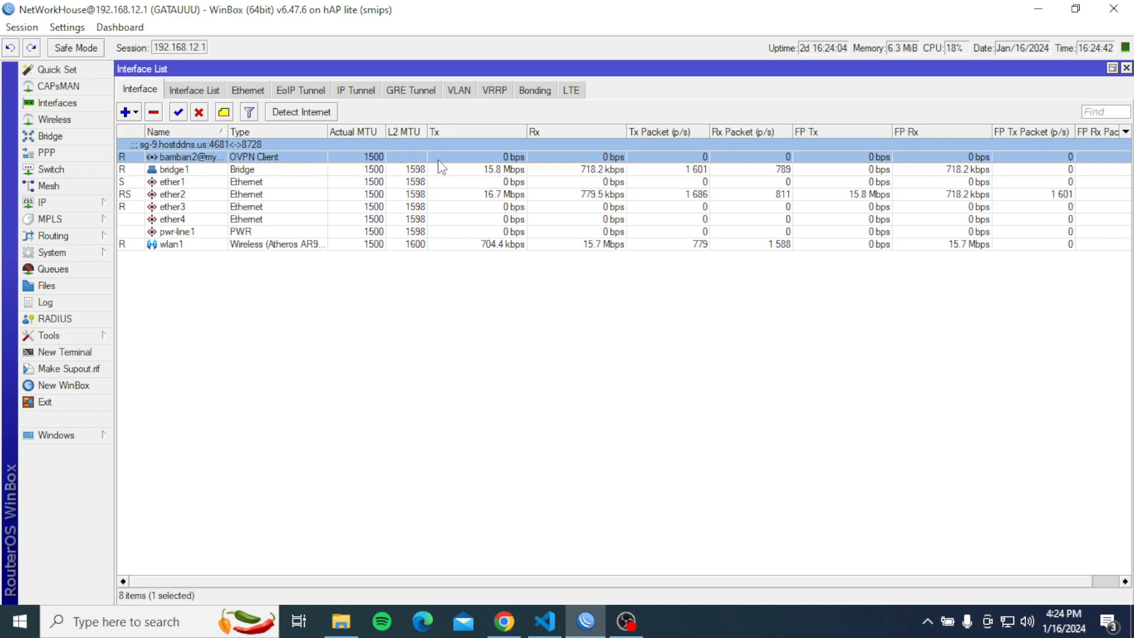
{"action": "left_click", "coordinate": [503, 337]}
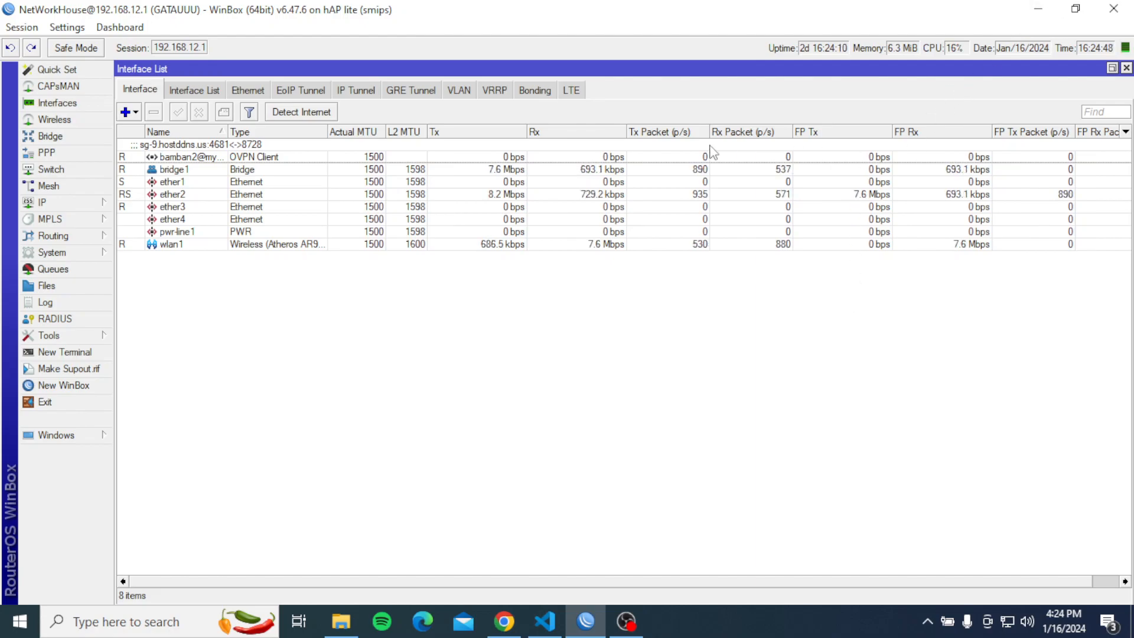
{"action": "left_click", "coordinate": [568, 157]}
{"action": "left_click", "coordinate": [490, 360]}
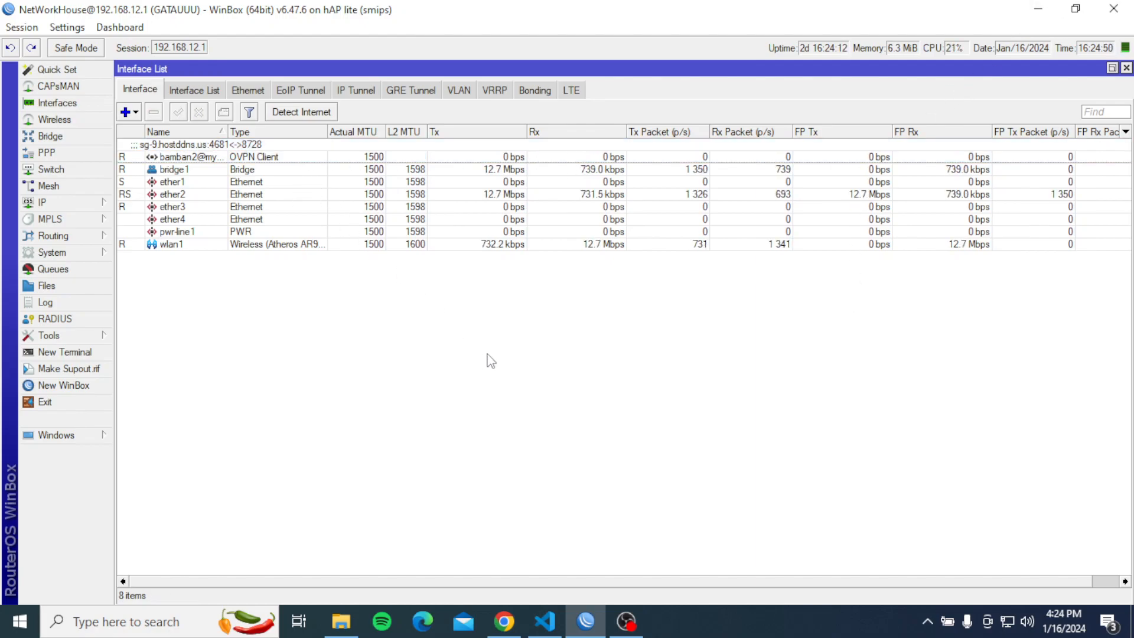
{"action": "left_click", "coordinate": [1038, 9]}
{"action": "scroll", "coordinate": [59, 324], "scroll_direction": "down", "scroll_amount": 4}
Go via the dashboard to Data Paket and review the three internet packages.
{"action": "left_click", "coordinate": [94, 389]}
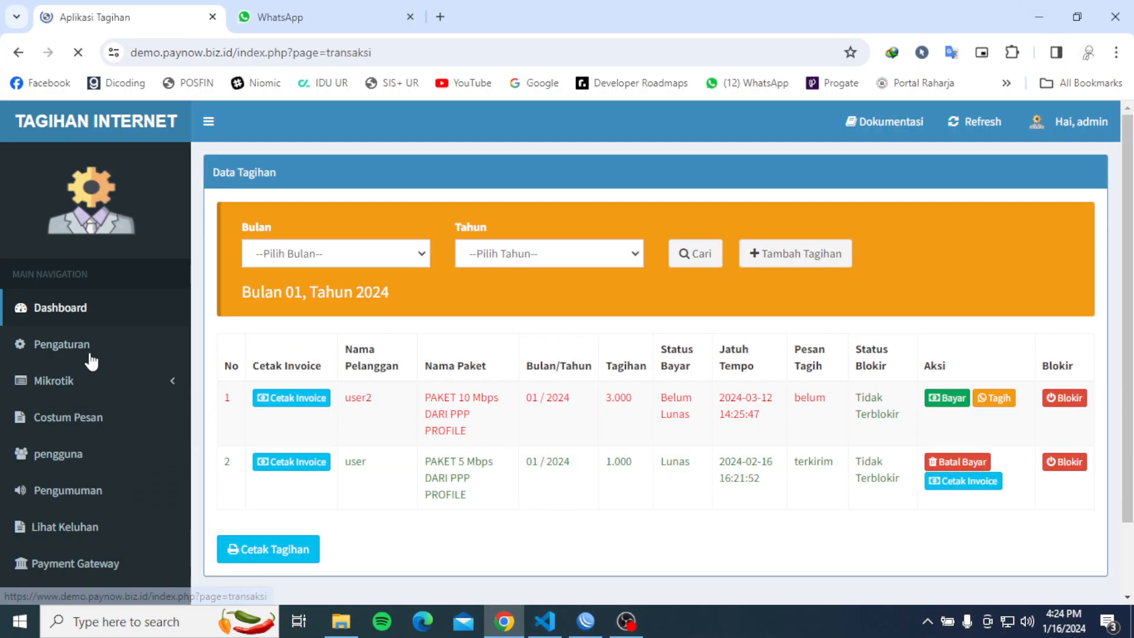
{"action": "left_click", "coordinate": [90, 309]}
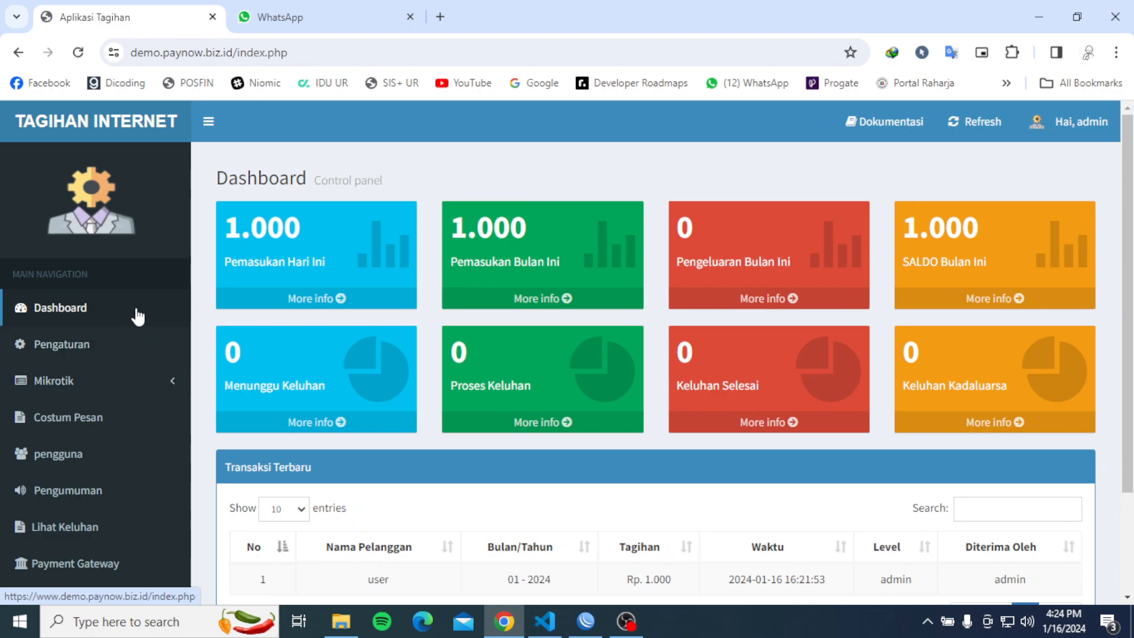
{"action": "scroll", "coordinate": [86, 353], "scroll_direction": "down", "scroll_amount": 3}
{"action": "left_click", "coordinate": [97, 434]}
{"action": "left_click", "coordinate": [85, 469]}
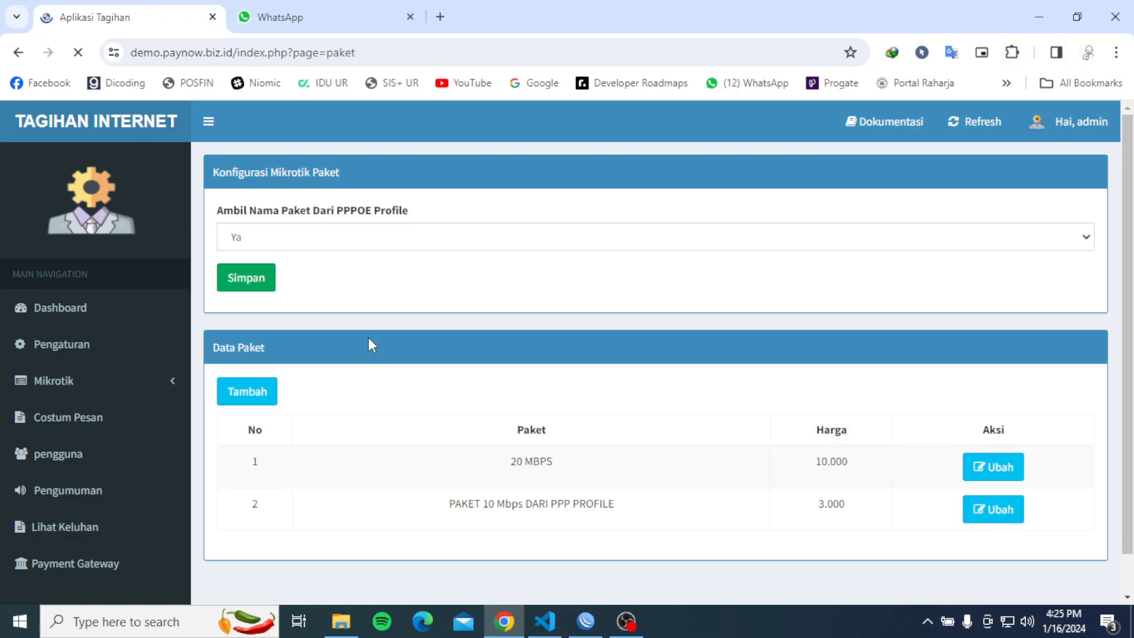
{"action": "scroll", "coordinate": [415, 354], "scroll_direction": "down", "scroll_amount": 3}
{"action": "left_click_drag", "start_coordinate": [576, 366], "coordinate": [492, 365]}
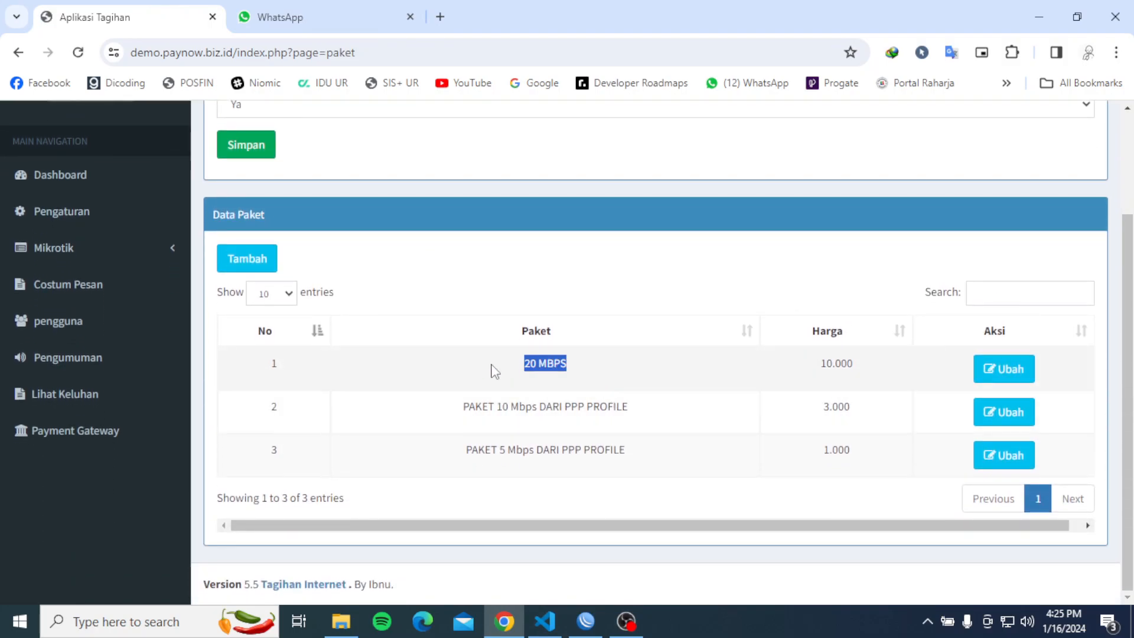
{"action": "scroll", "coordinate": [141, 307], "scroll_direction": "down", "scroll_amount": 4}
Open Data Pelanggan and drag WinBox toward the right side of the screen.
{"action": "left_click", "coordinate": [102, 356]}
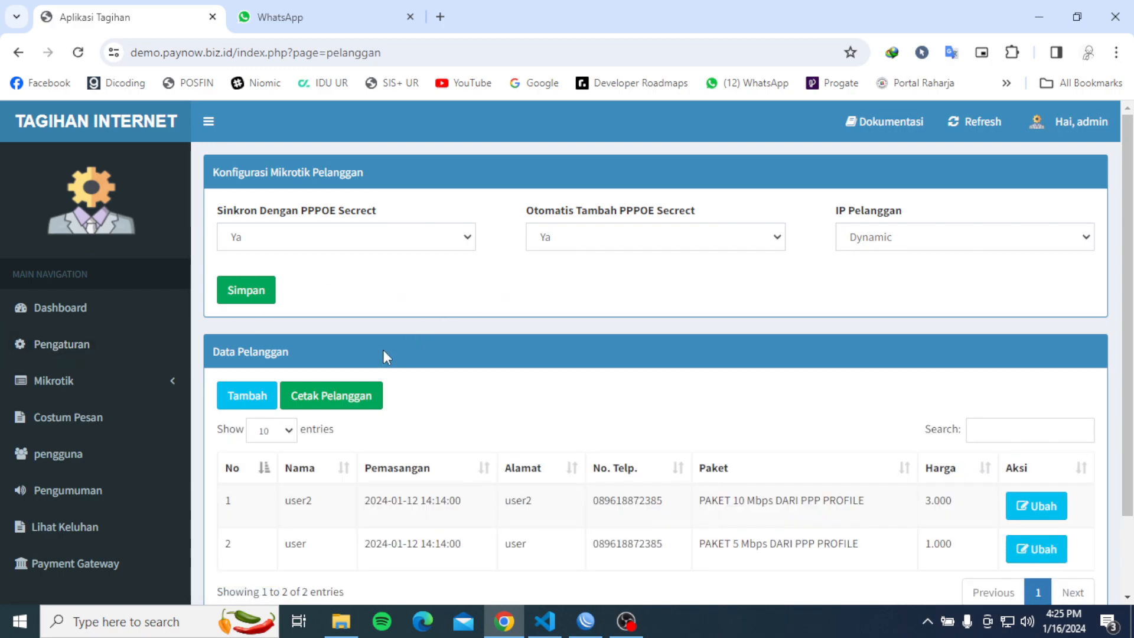
{"action": "left_click", "coordinate": [588, 621]}
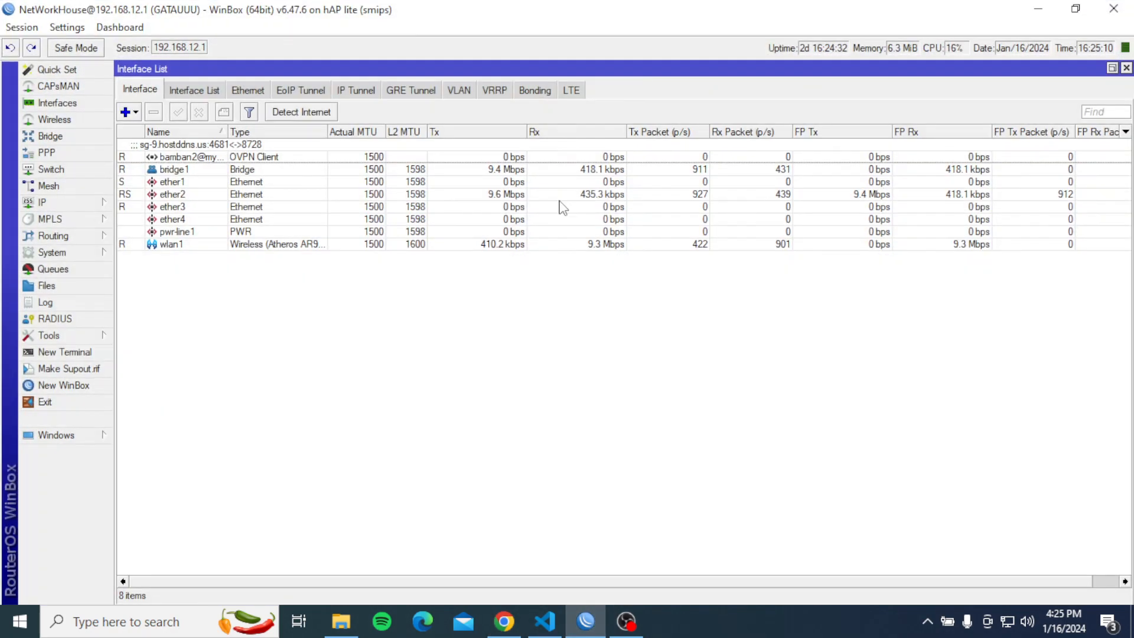
{"action": "left_click_drag", "start_coordinate": [550, 7], "coordinate": [1132, 165]}
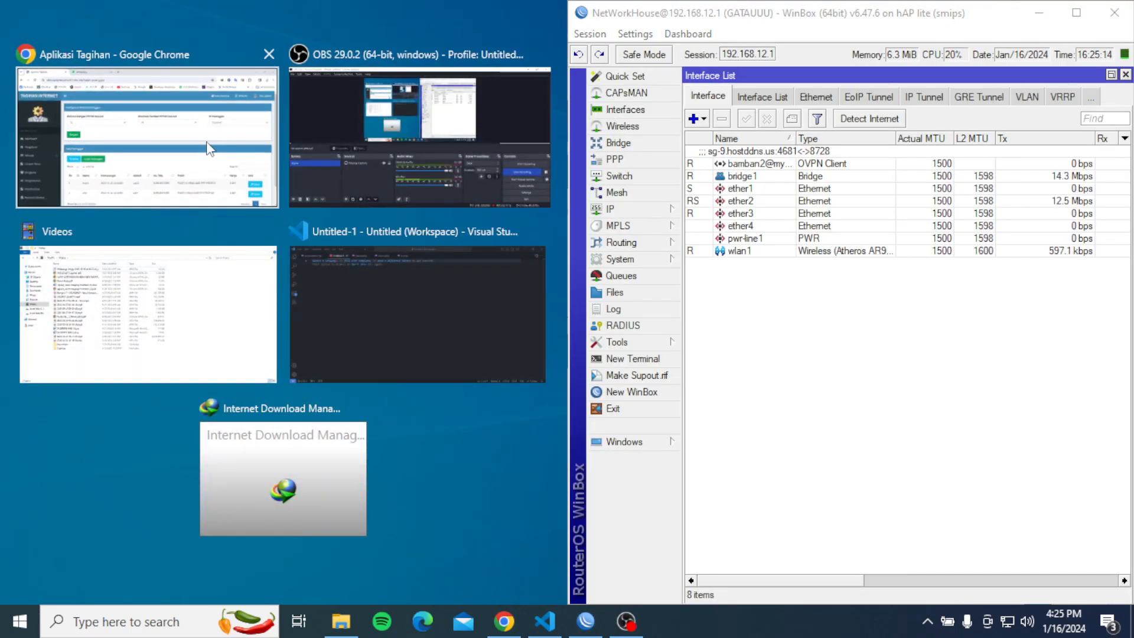
Tile the billing app on the left with WinBox's PPP Secrets list beside it.
{"action": "left_click", "coordinate": [259, 144]}
{"action": "left_click", "coordinate": [648, 159]}
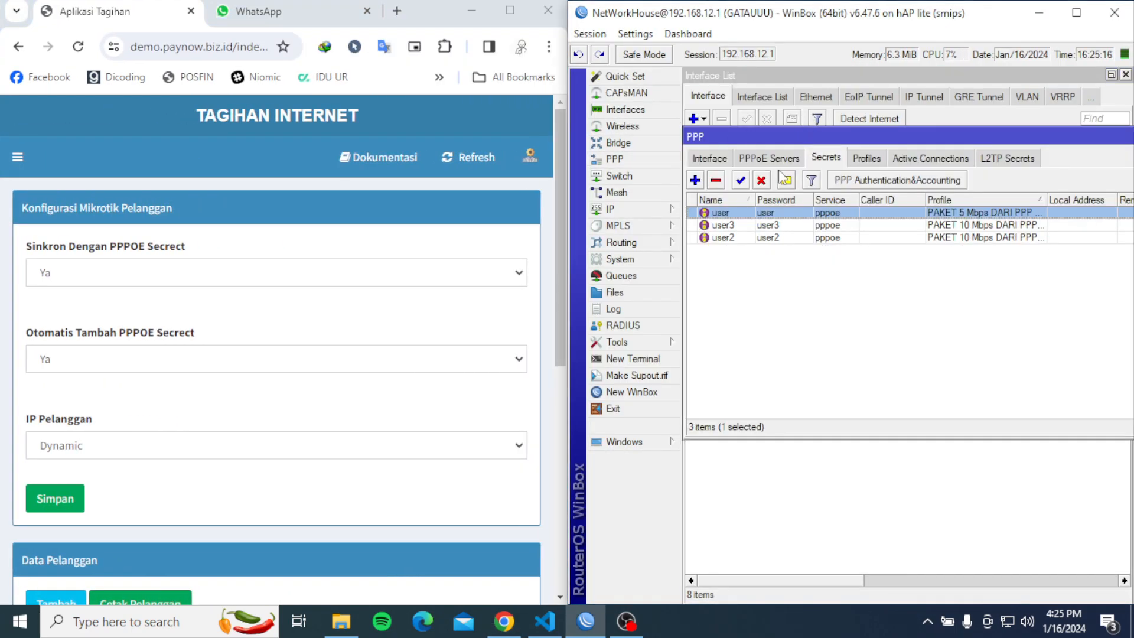
{"action": "left_click", "coordinate": [792, 270]}
{"action": "scroll", "coordinate": [159, 295], "scroll_direction": "down", "scroll_amount": 4}
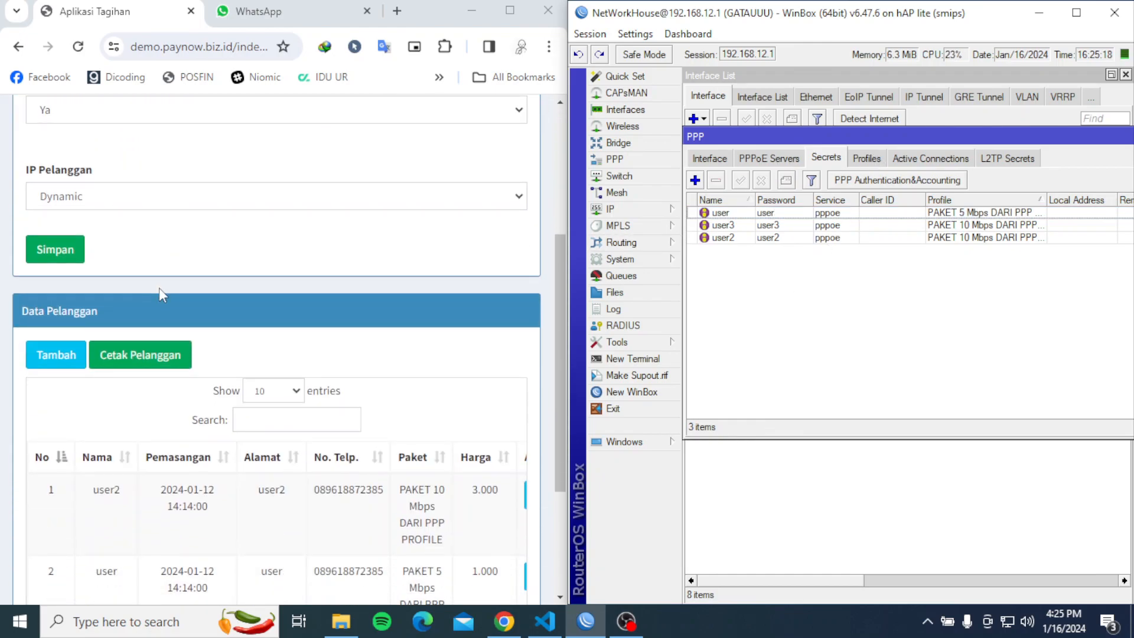
Open the add-customer form and read its Mikrotik data and automatic PPPoE secret options.
{"action": "left_click", "coordinate": [69, 366]}
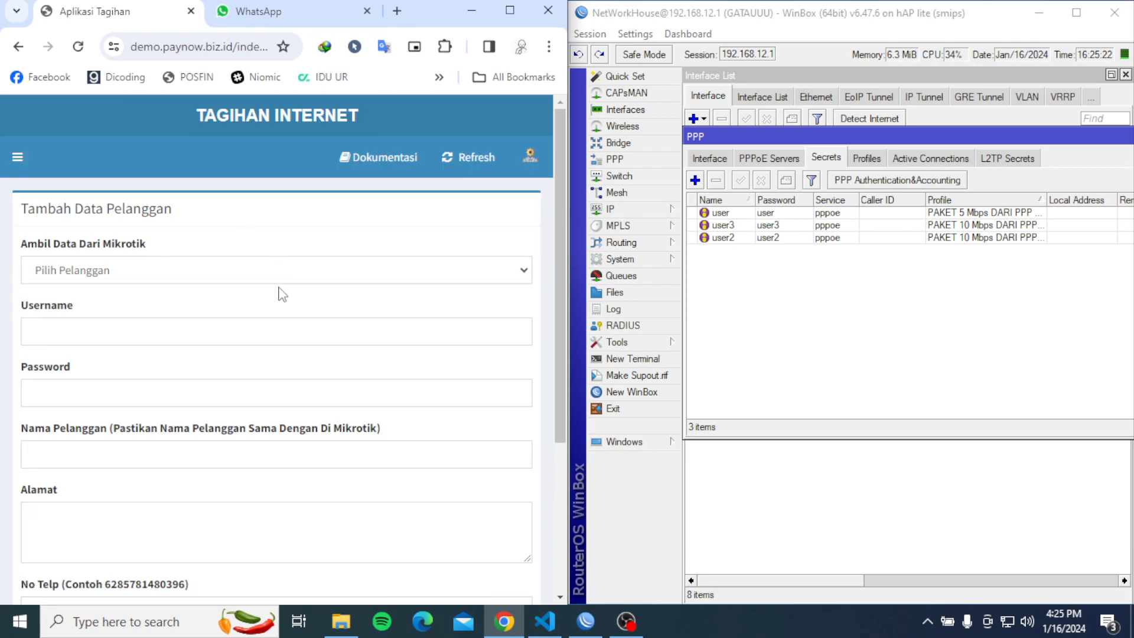
{"action": "left_click_drag", "start_coordinate": [161, 247], "coordinate": [22, 254]}
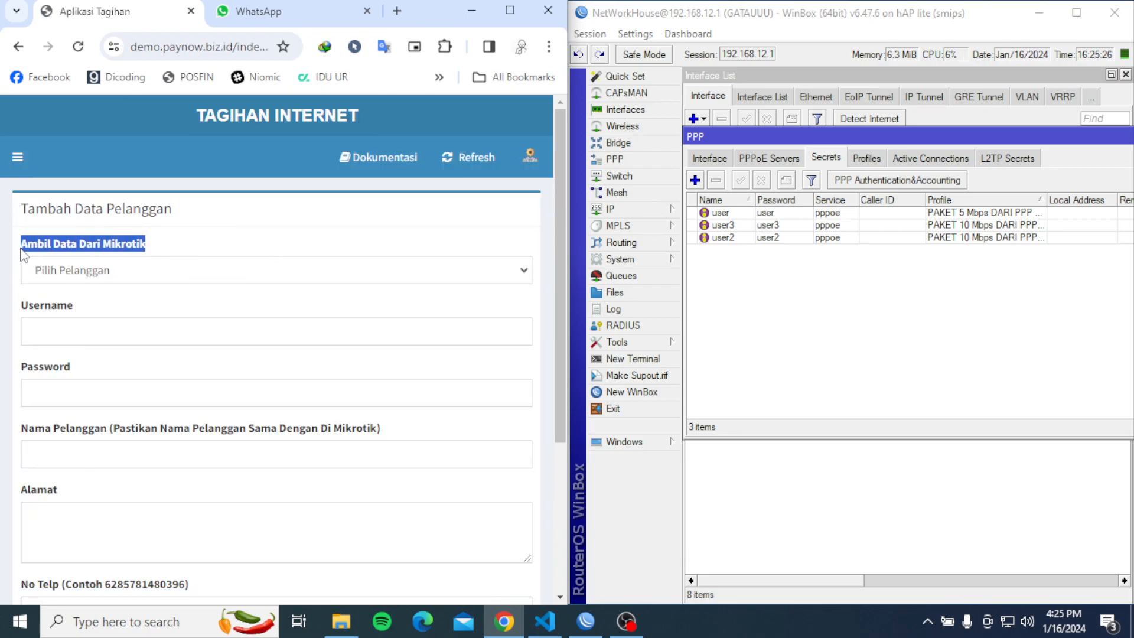
{"action": "left_click", "coordinate": [24, 255]}
{"action": "scroll", "coordinate": [26, 253], "scroll_direction": "down", "scroll_amount": 10}
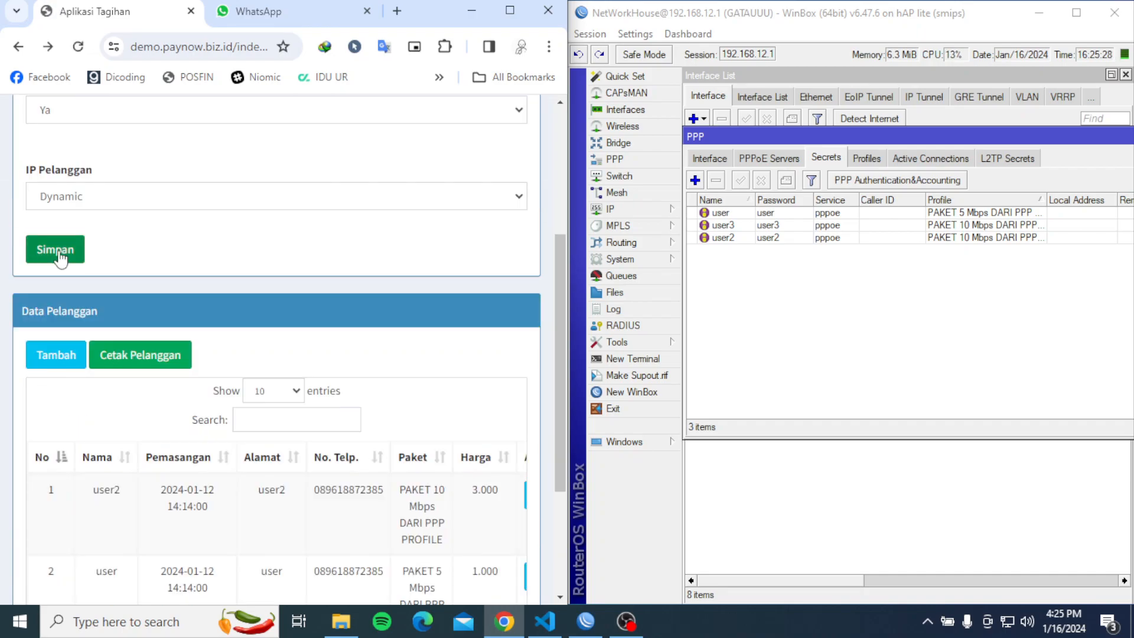
{"action": "scroll", "coordinate": [136, 263], "scroll_direction": "up", "scroll_amount": 1}
{"action": "left_click_drag", "start_coordinate": [204, 172], "coordinate": [33, 171]}
{"action": "left_click", "coordinate": [225, 356]}
{"action": "left_click", "coordinate": [54, 442]}
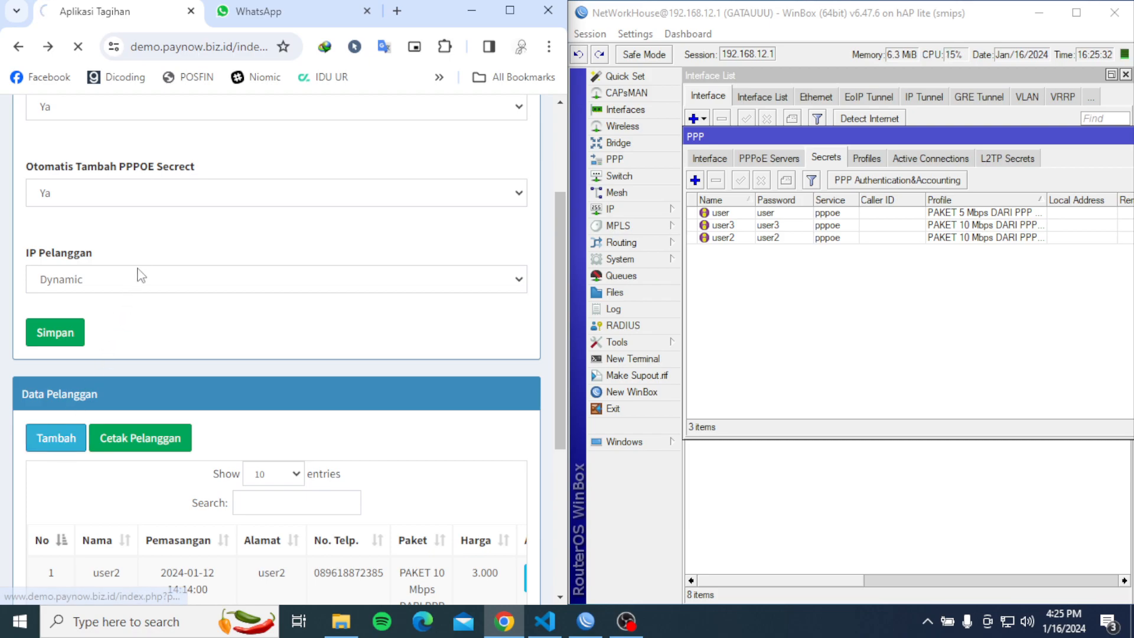
{"action": "scroll", "coordinate": [147, 308], "scroll_direction": "down", "scroll_amount": 1}
Enter the customer's login username and account password.
{"action": "left_click", "coordinate": [104, 245]}
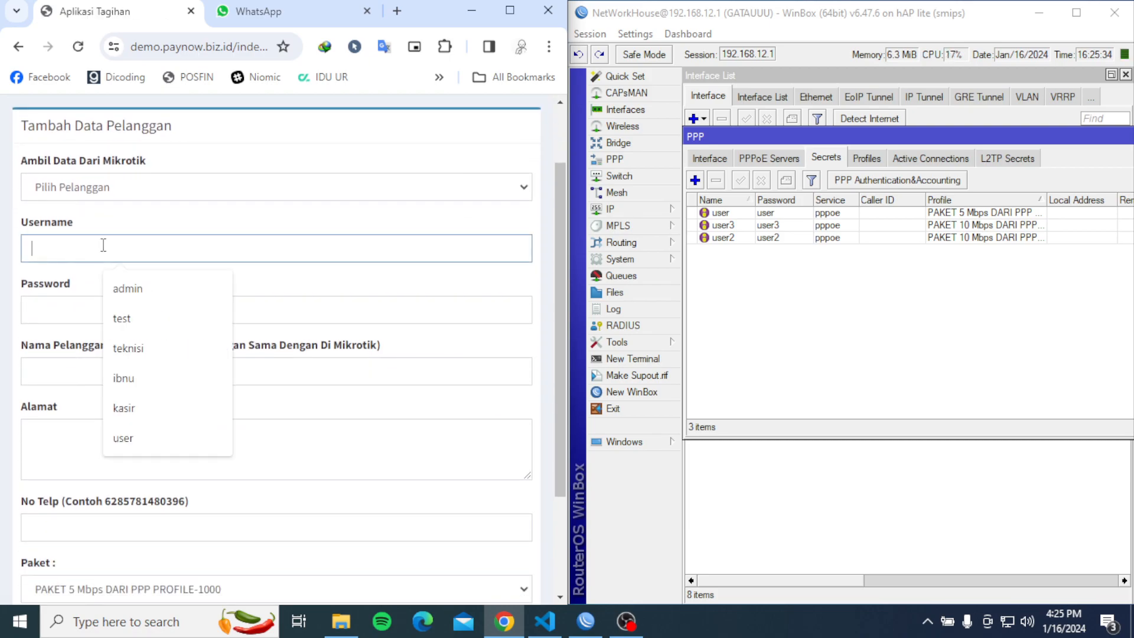
{"action": "type", "text": "iBNUMU"}
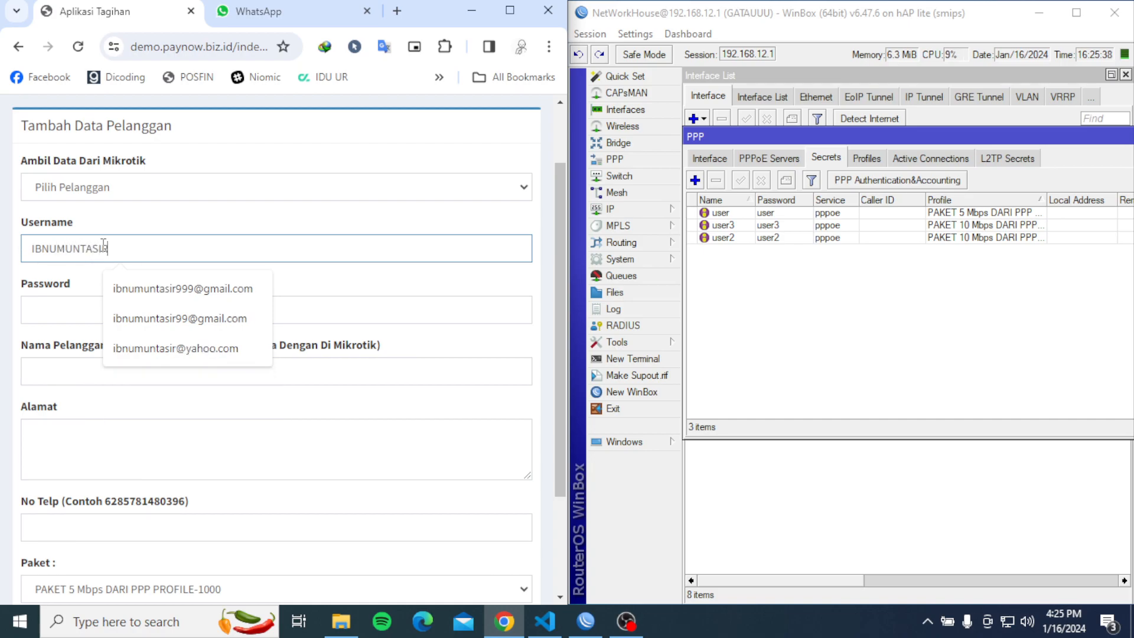
{"action": "key", "text": "ctrl+a"}
{"action": "left_click", "coordinate": [60, 305]}
{"action": "type", "text": "12345678"}
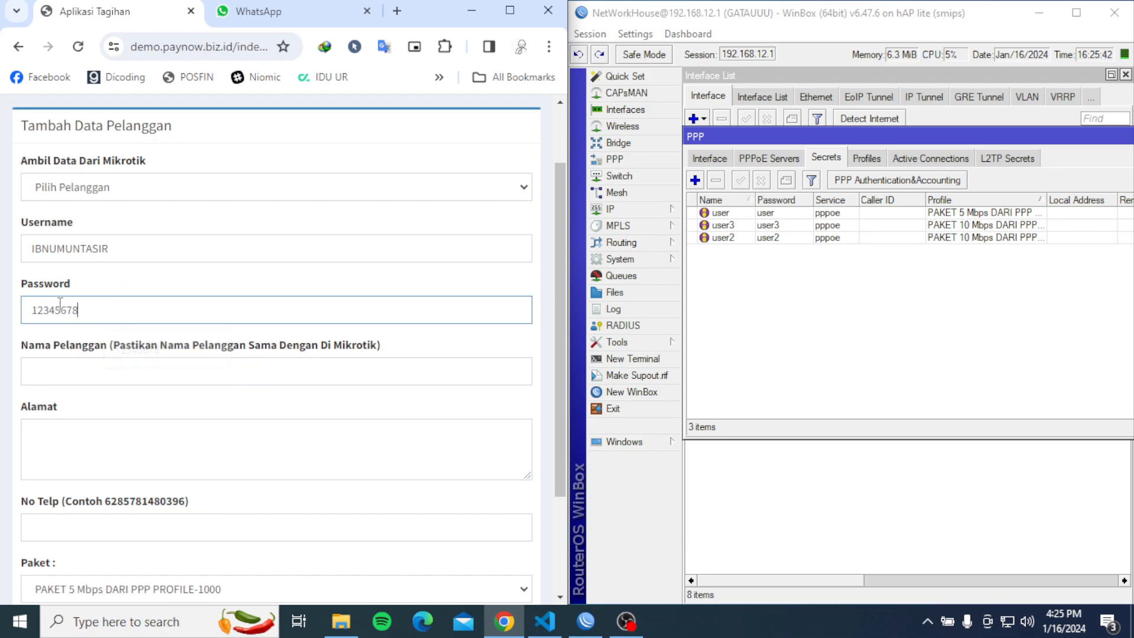
Move the typed name into the customer name field and enter a shorter login username.
{"action": "left_click", "coordinate": [72, 373]}
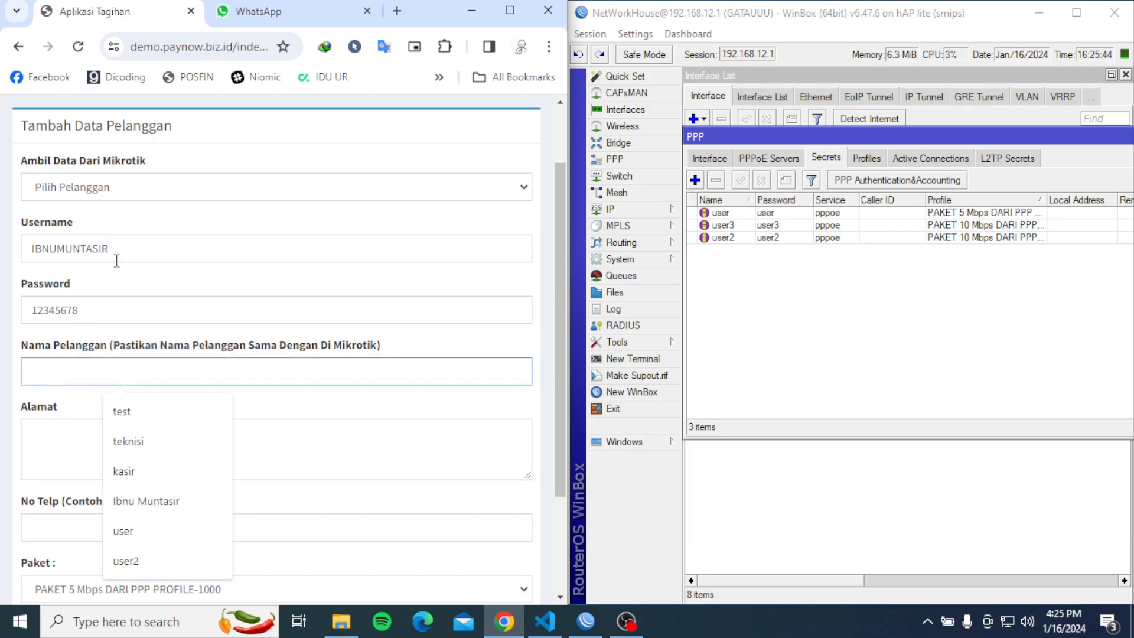
{"action": "left_click", "coordinate": [110, 246]}
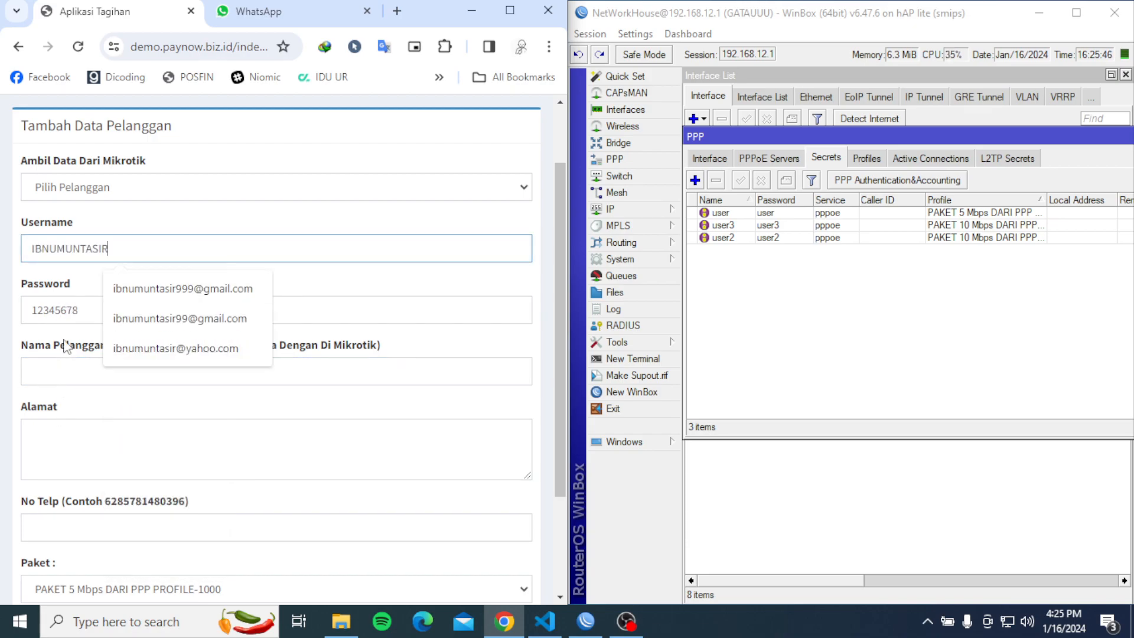
{"action": "key", "text": "ctrl+a"}
{"action": "key", "text": "ctrl+x"}
{"action": "left_click", "coordinate": [65, 369]}
{"action": "key", "text": "ctrl+v"}
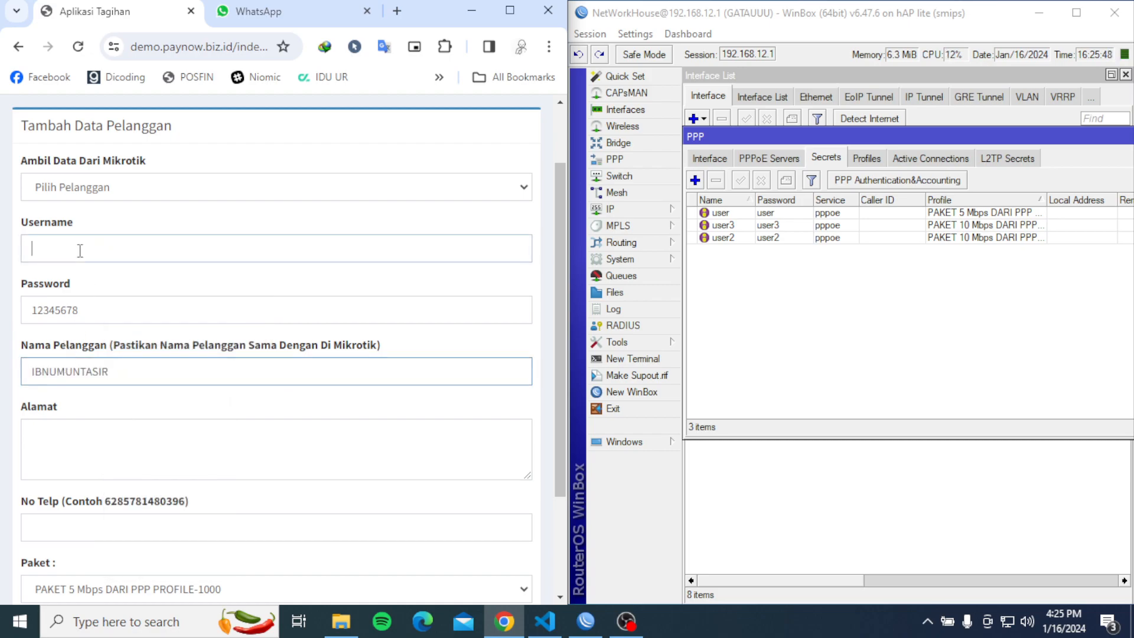
{"action": "left_click", "coordinate": [80, 251]}
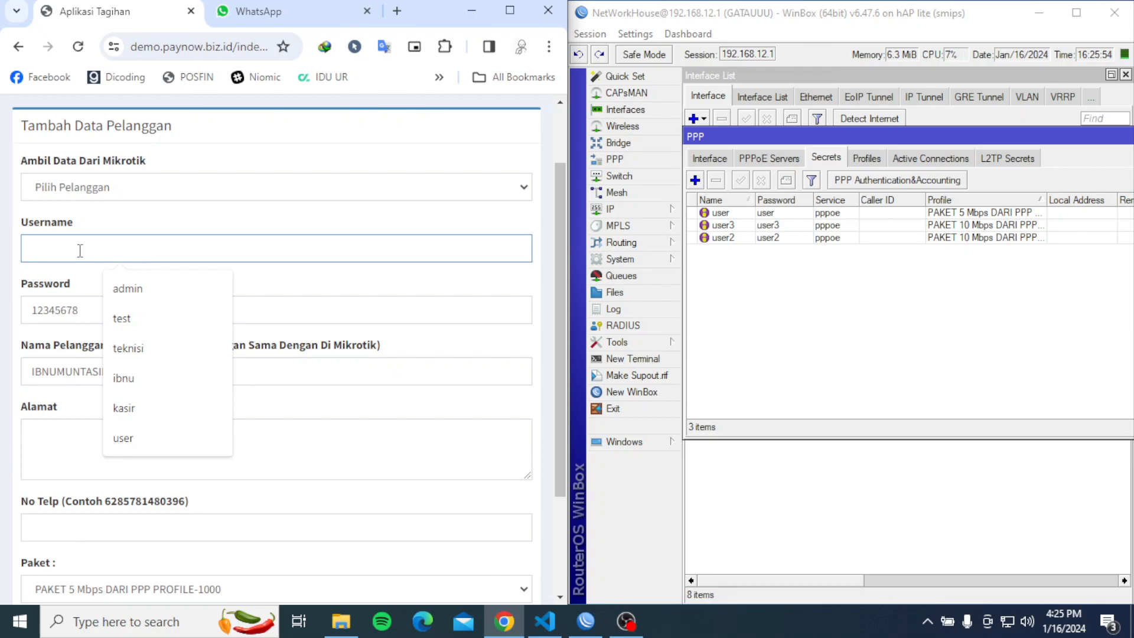
{"action": "type", "text": "ibnu"}
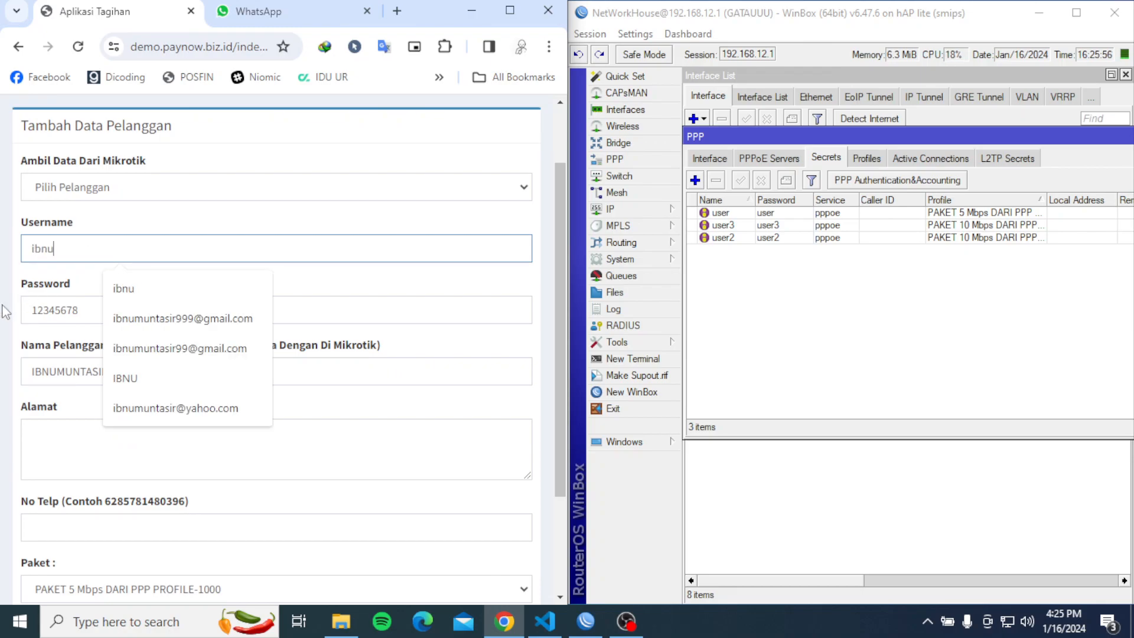
{"action": "left_click", "coordinate": [83, 310]}
{"action": "key", "text": "ctrl+a"}
{"action": "type", "text": "ibnu"}
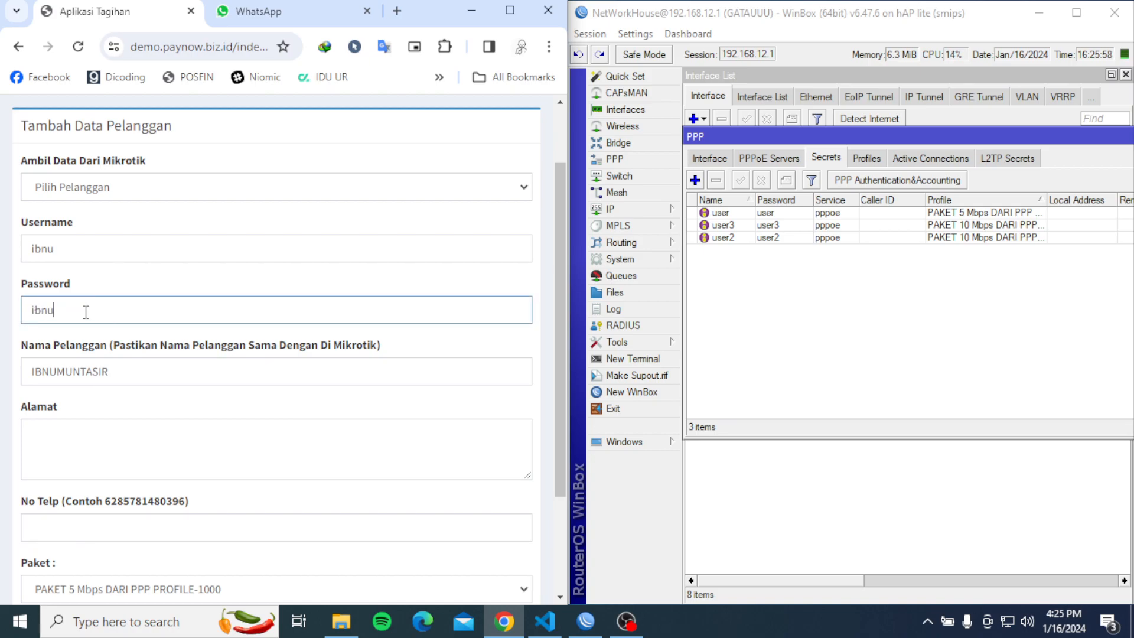
{"action": "left_click", "coordinate": [17, 353]}
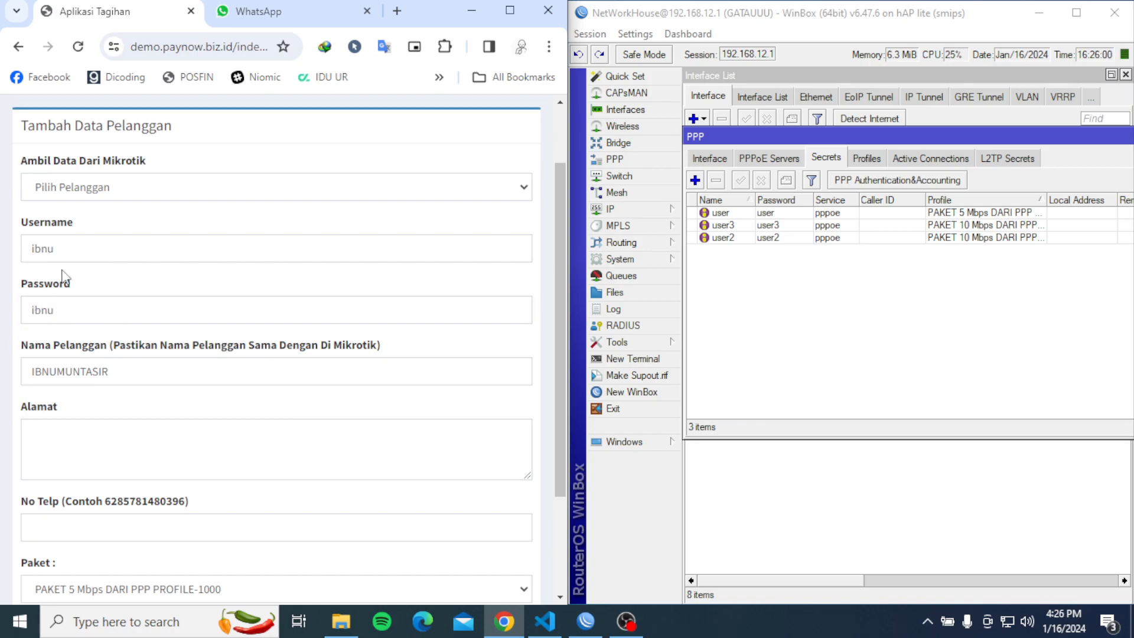
Fill in the customer's address and pick a saved phone number.
{"action": "scroll", "coordinate": [76, 310], "scroll_direction": "down", "scroll_amount": 2}
{"action": "left_click", "coordinate": [106, 351]}
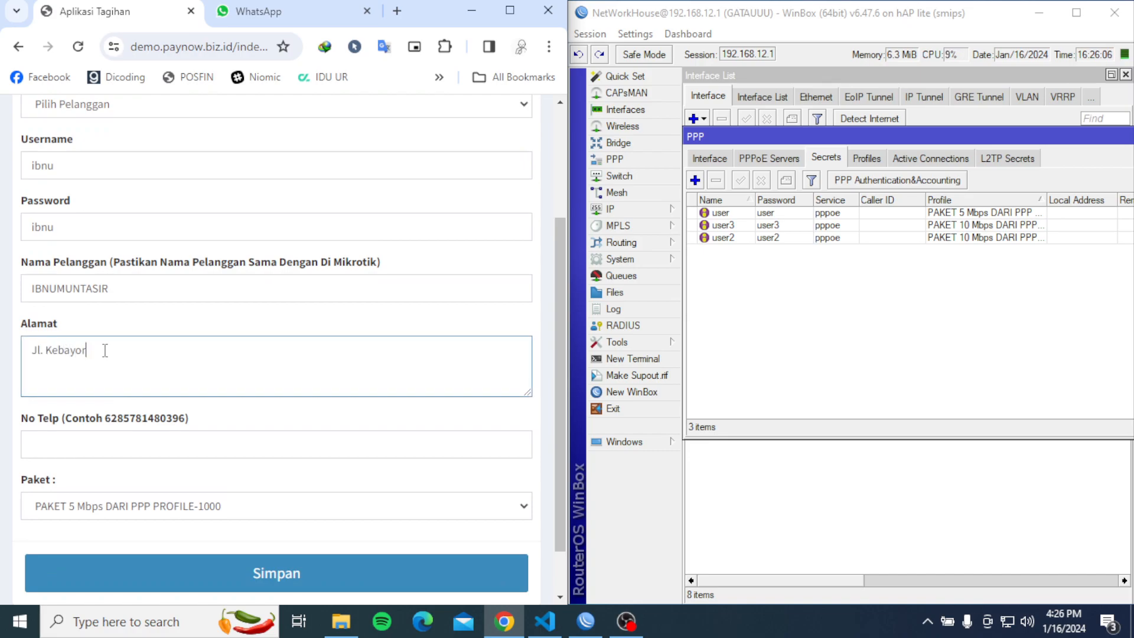
{"action": "left_click", "coordinate": [118, 445]}
{"action": "left_click", "coordinate": [169, 253]}
{"action": "left_click", "coordinate": [1, 437]}
{"action": "scroll", "coordinate": [163, 471], "scroll_direction": "down", "scroll_amount": 1}
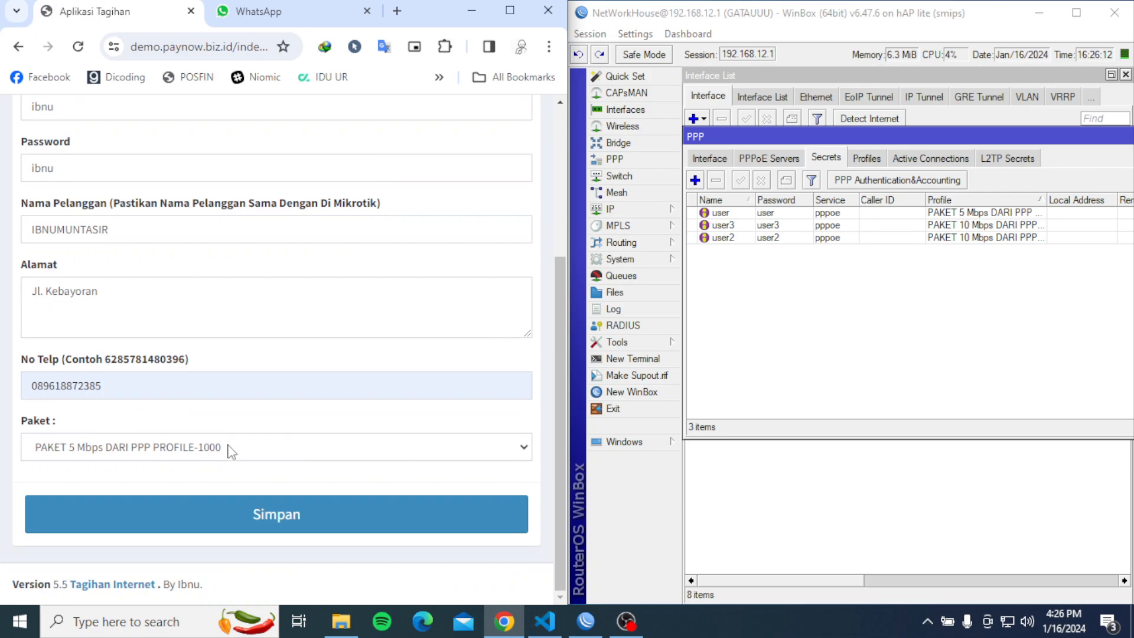
Compare WinBox's PPP profiles, then choose the 20 MBPS-10000 package for the customer.
{"action": "left_click", "coordinate": [862, 157]}
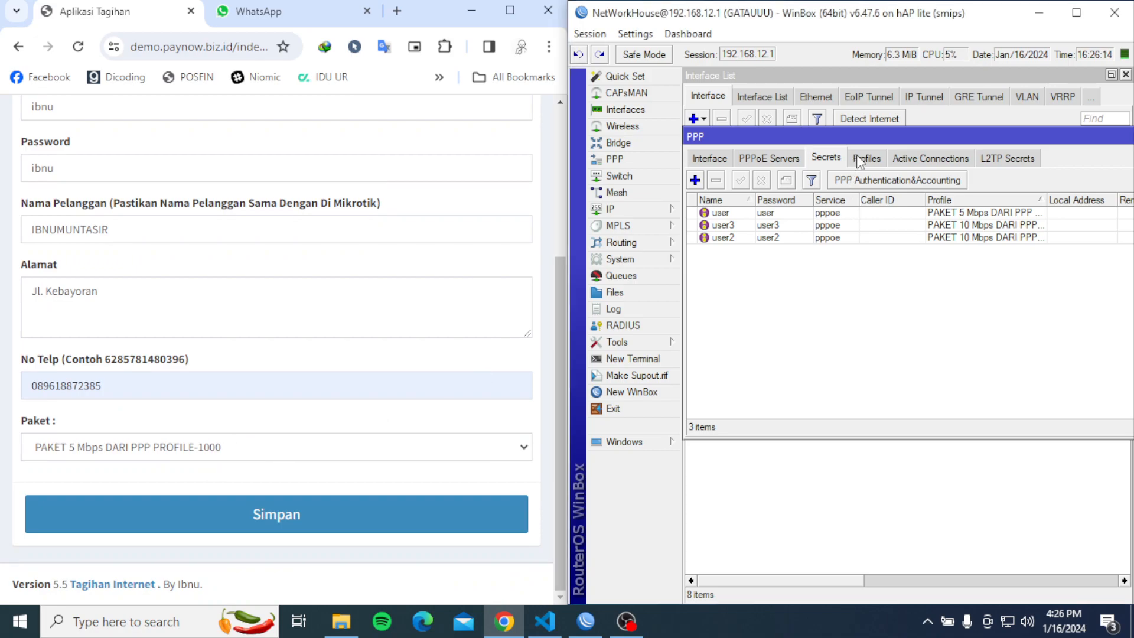
{"action": "left_click", "coordinate": [762, 239]}
{"action": "left_click", "coordinate": [754, 214]}
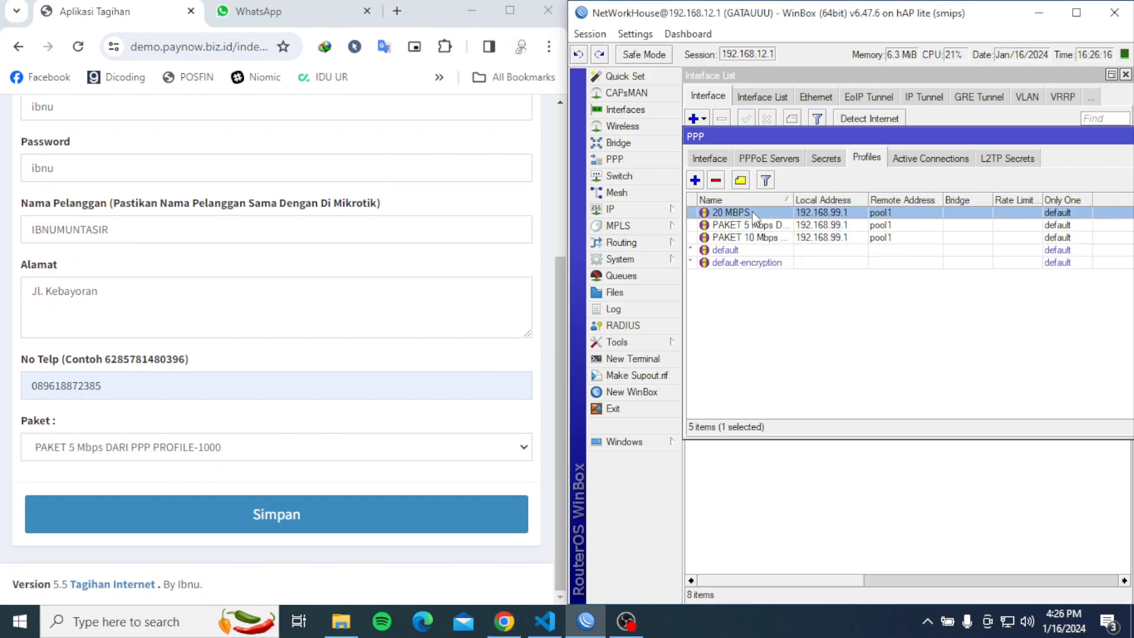
{"action": "left_click", "coordinate": [118, 459]}
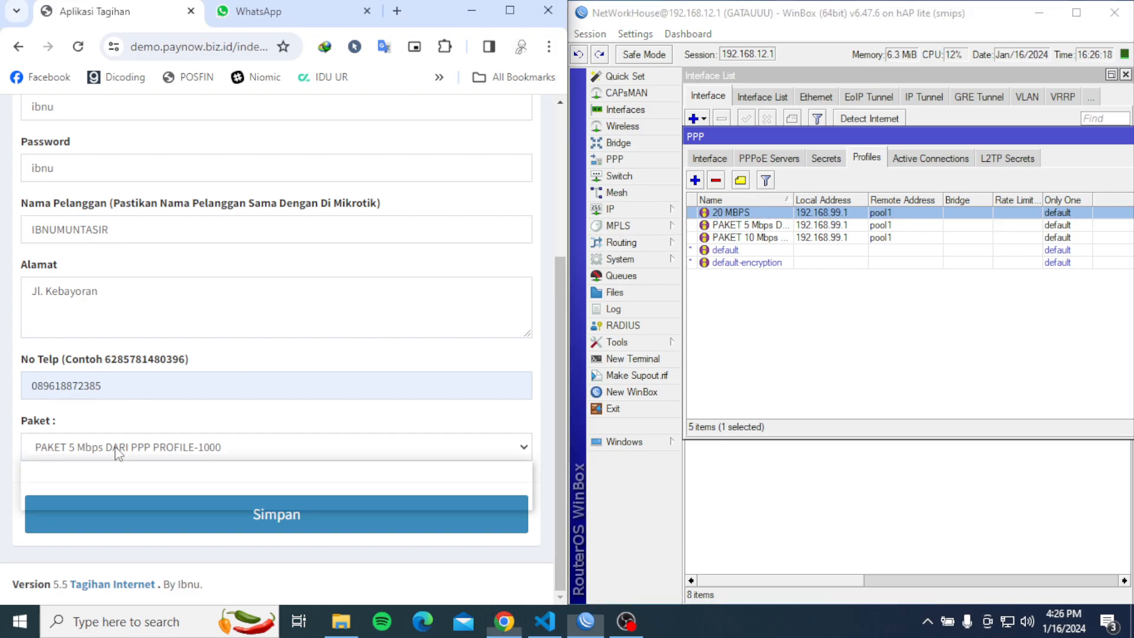
{"action": "left_click", "coordinate": [110, 502]}
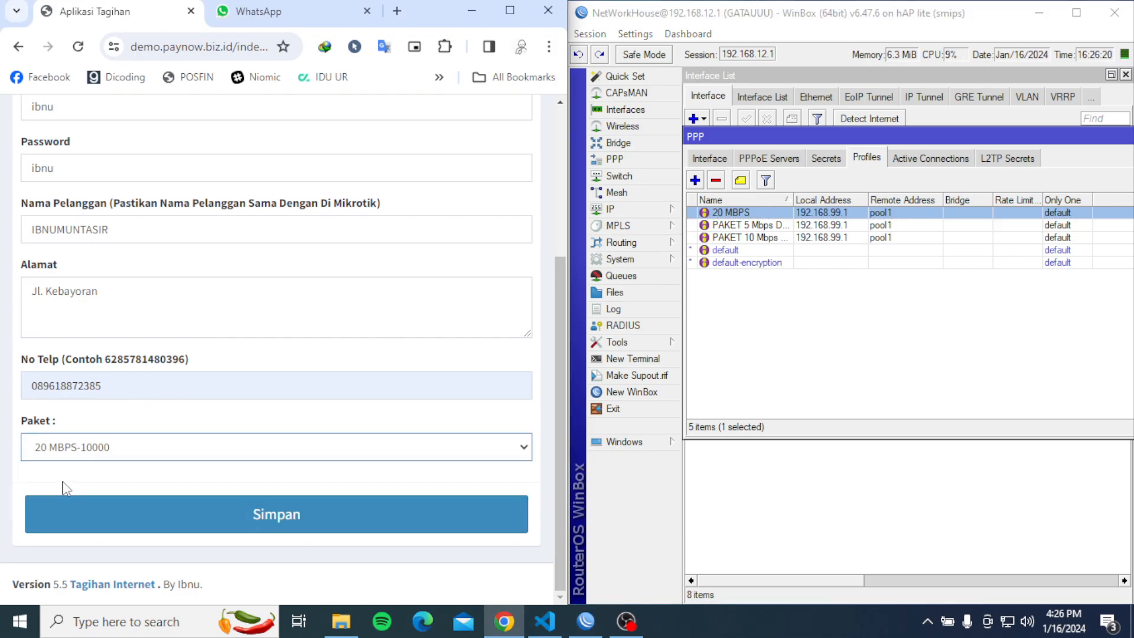
{"action": "left_click", "coordinate": [827, 158]}
Save the new customer, verify its new PPPoE secret in WinBox, and maximize the browser.
{"action": "left_click", "coordinate": [291, 522]}
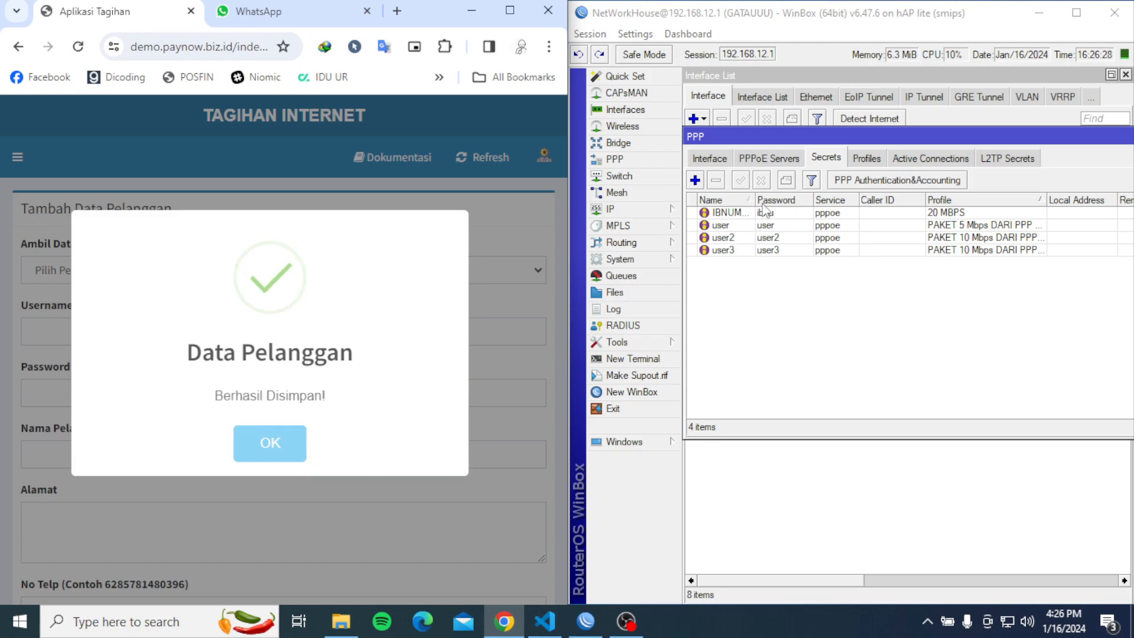
{"action": "mouse_move", "coordinate": [756, 195]}
{"action": "left_mouse_down"}
{"action": "mouse_move", "coordinate": [811, 198]}
{"action": "mouse_move", "coordinate": [722, 203]}
{"action": "mouse_move", "coordinate": [760, 202]}
{"action": "left_mouse_up"}
{"action": "left_click", "coordinate": [787, 218]}
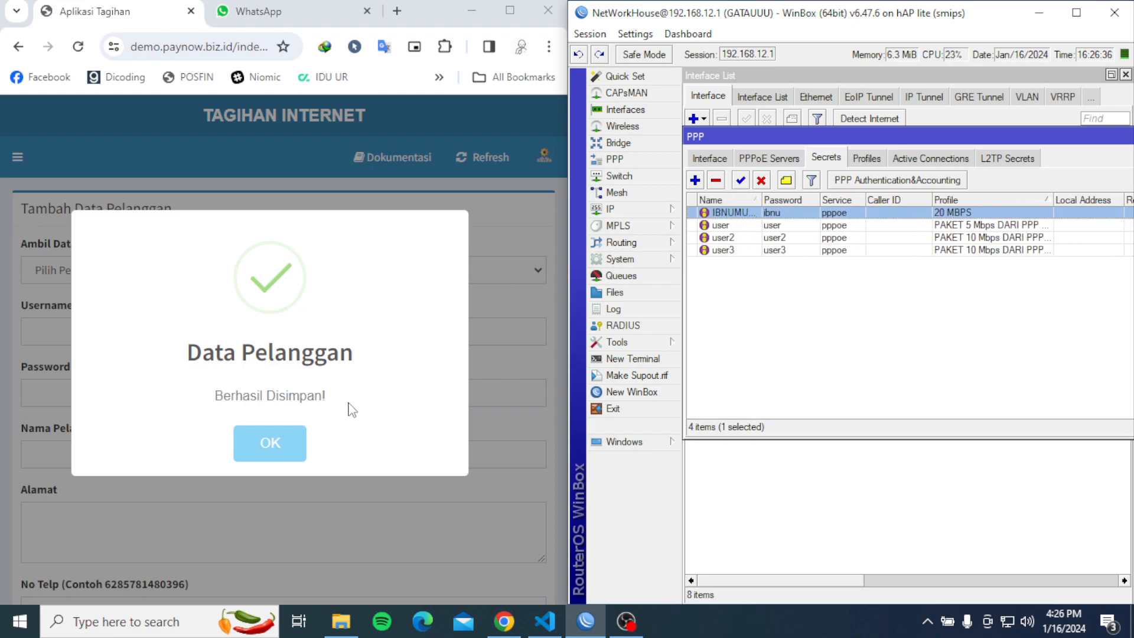
{"action": "left_click", "coordinate": [262, 440]}
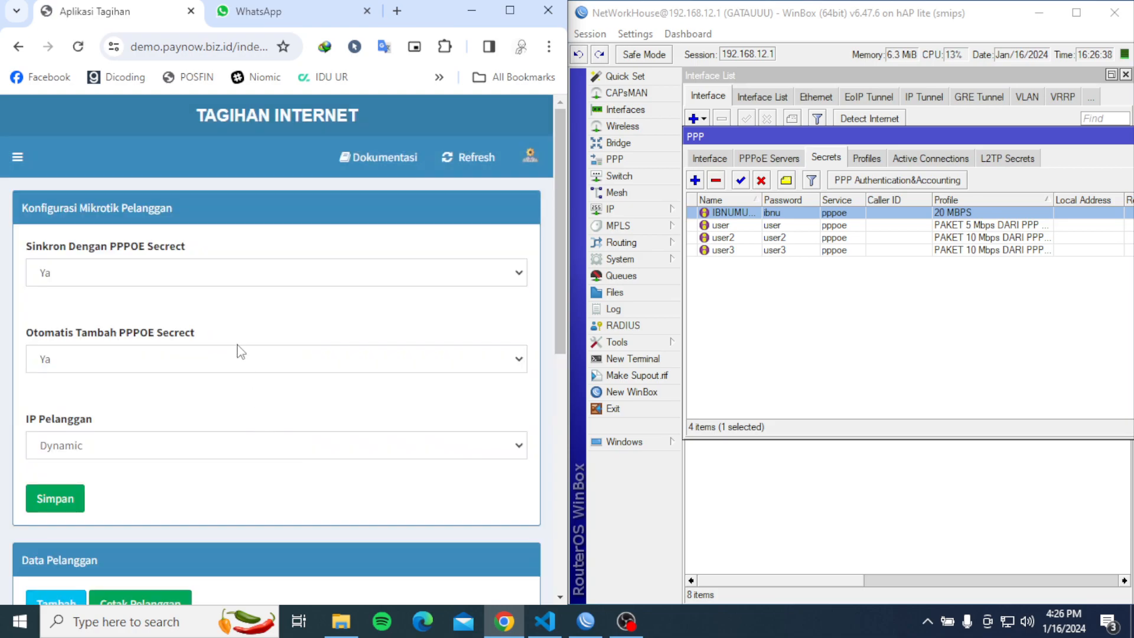
{"action": "scroll", "coordinate": [239, 351], "scroll_direction": "down", "scroll_amount": 8}
{"action": "left_click_drag", "start_coordinate": [153, 245], "coordinate": [92, 251]}
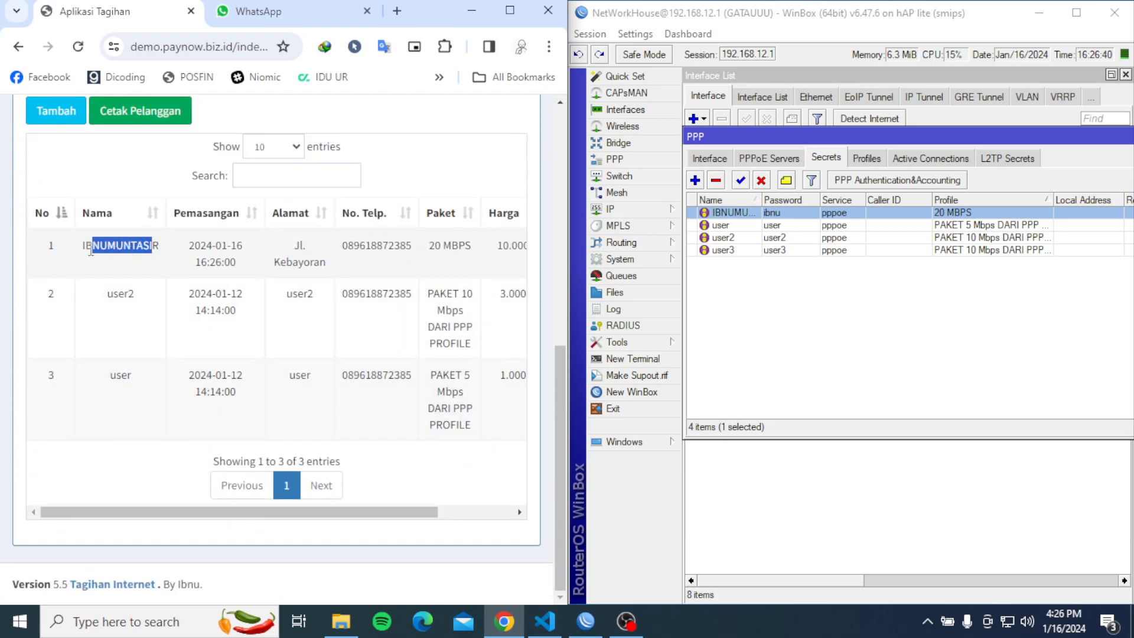
{"action": "left_click_drag", "start_coordinate": [356, 512], "coordinate": [475, 510]}
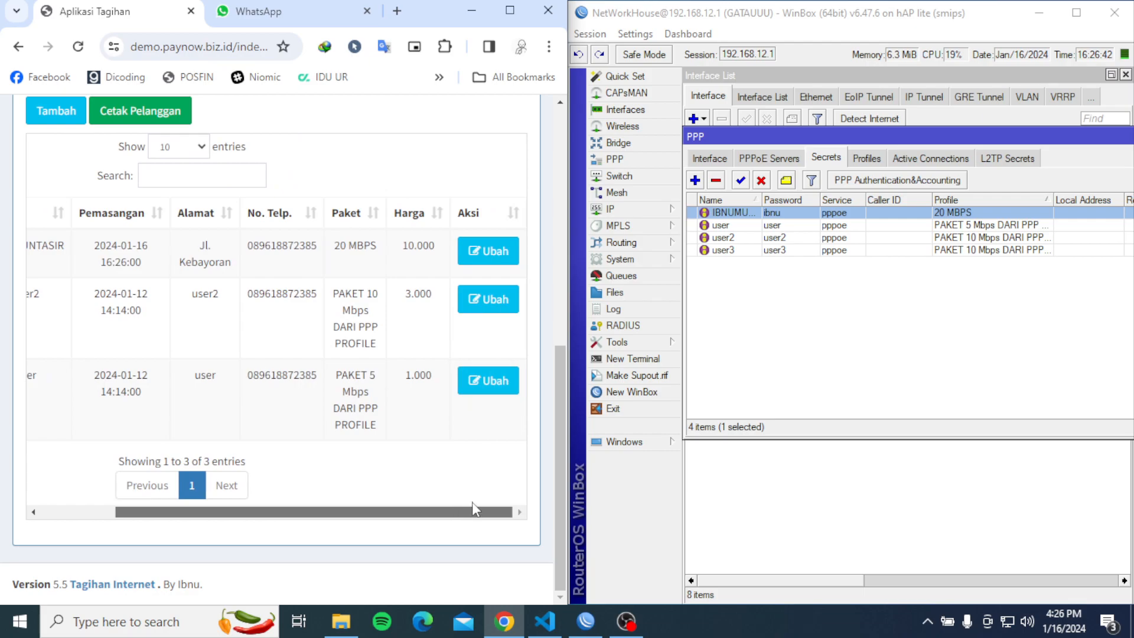
{"action": "left_click", "coordinate": [510, 13]}
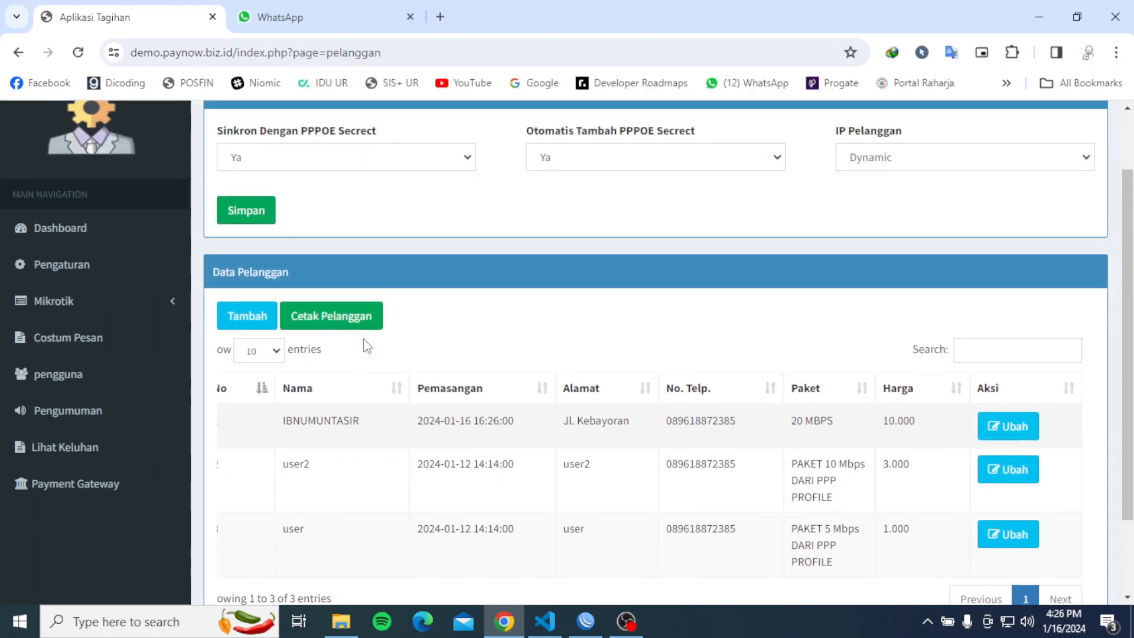
Read the automatic installation-success WhatsApp message sent to the new customer Nyoba.
{"action": "scroll", "coordinate": [367, 342], "scroll_direction": "down", "scroll_amount": 3}
{"action": "key", "text": "ctrl+Tab"}
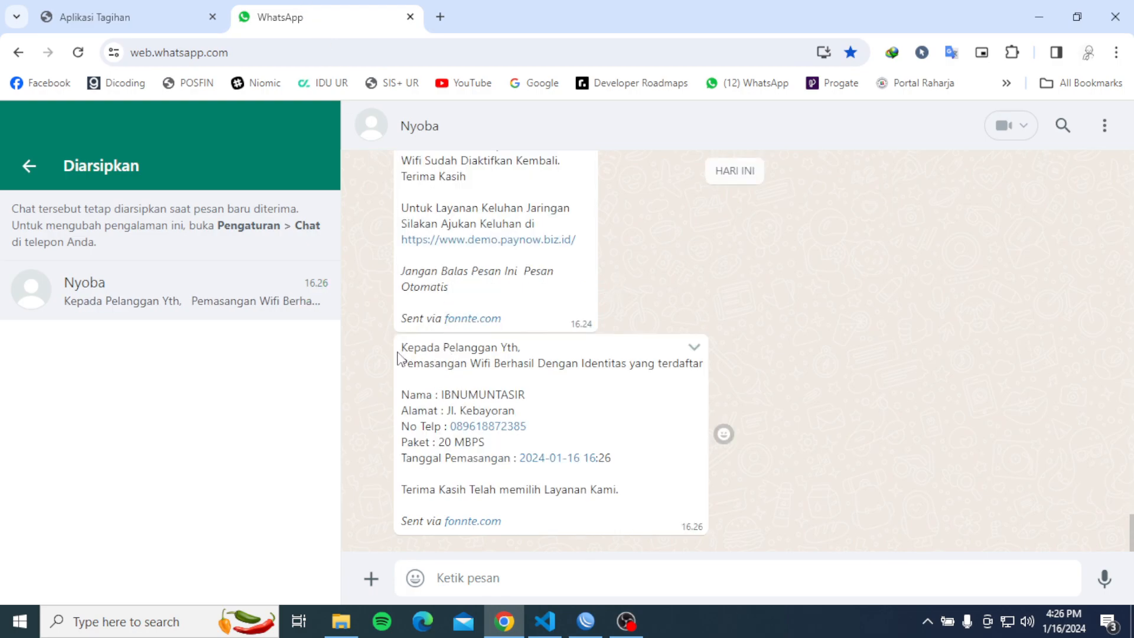
{"action": "key", "text": "ctrl+Tab"}
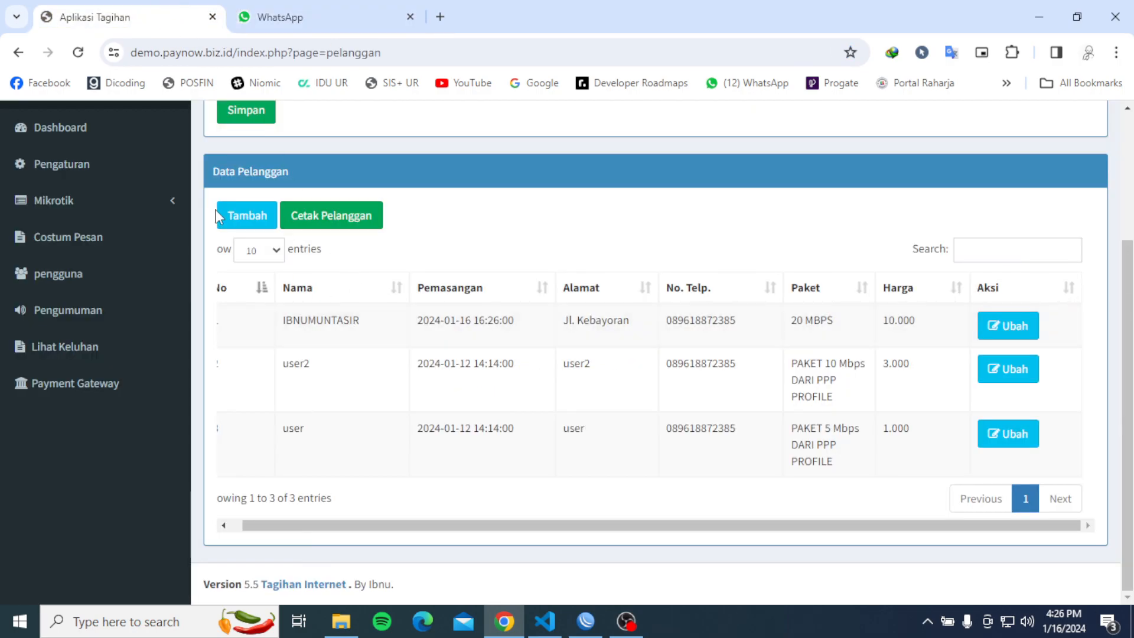
{"action": "left_click", "coordinate": [231, 223]}
{"action": "scroll", "coordinate": [413, 431], "scroll_direction": "down", "scroll_amount": 3}
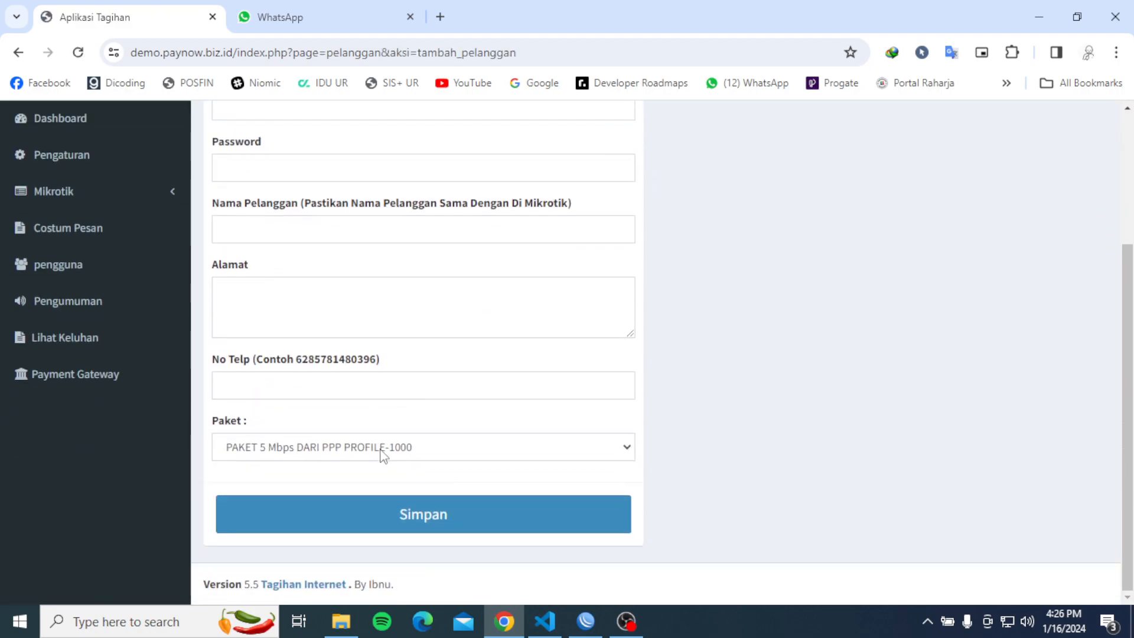
{"action": "left_click", "coordinate": [309, 7]}
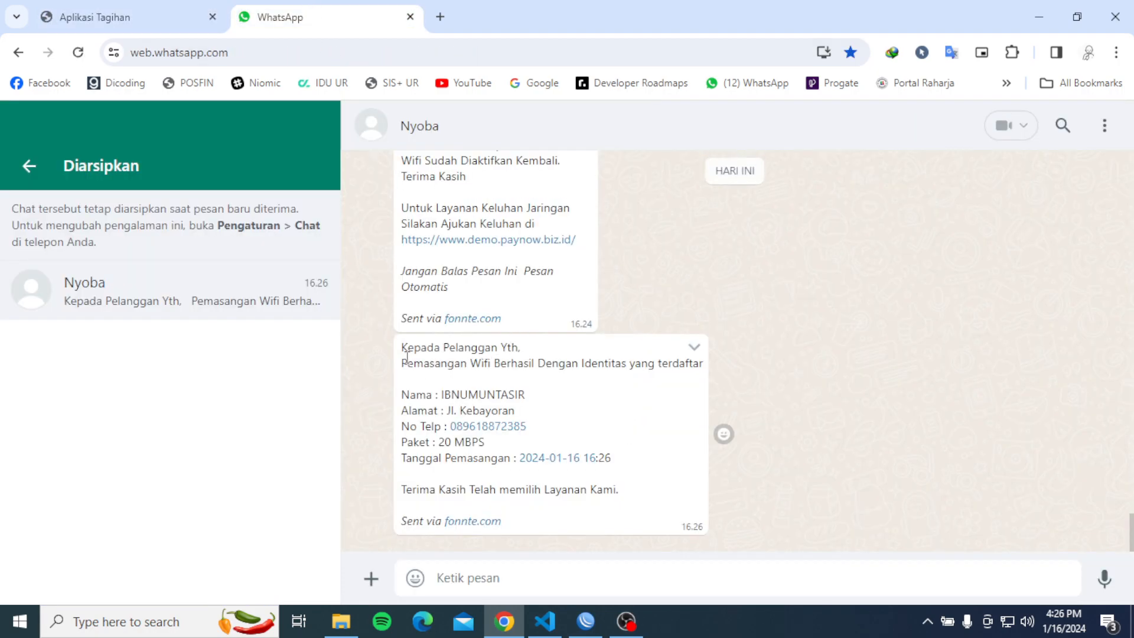
{"action": "left_click_drag", "start_coordinate": [398, 354], "coordinate": [580, 378]}
{"action": "left_click", "coordinate": [580, 378]}
{"action": "left_click_drag", "start_coordinate": [399, 354], "coordinate": [650, 497]}
{"action": "left_click", "coordinate": [656, 442]}
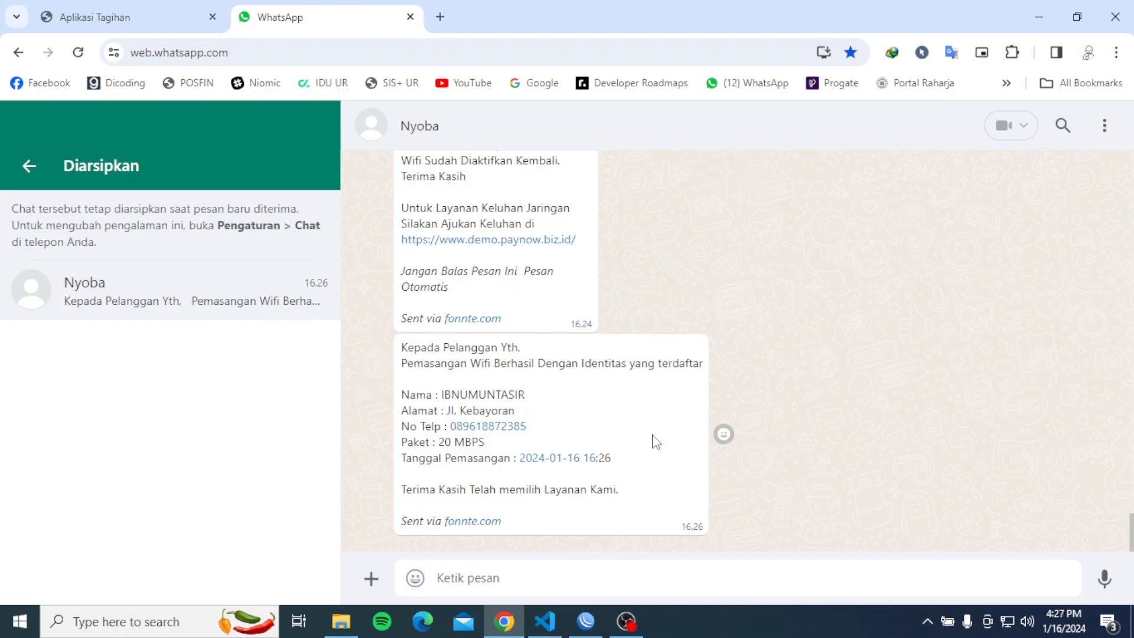
Compare it with the installation notification template on the Costum Pesan page.
{"action": "left_click", "coordinate": [119, 21]}
{"action": "scroll", "coordinate": [108, 263], "scroll_direction": "up", "scroll_amount": 3}
{"action": "left_click", "coordinate": [84, 417]}
{"action": "scroll", "coordinate": [696, 410], "scroll_direction": "down", "scroll_amount": 10}
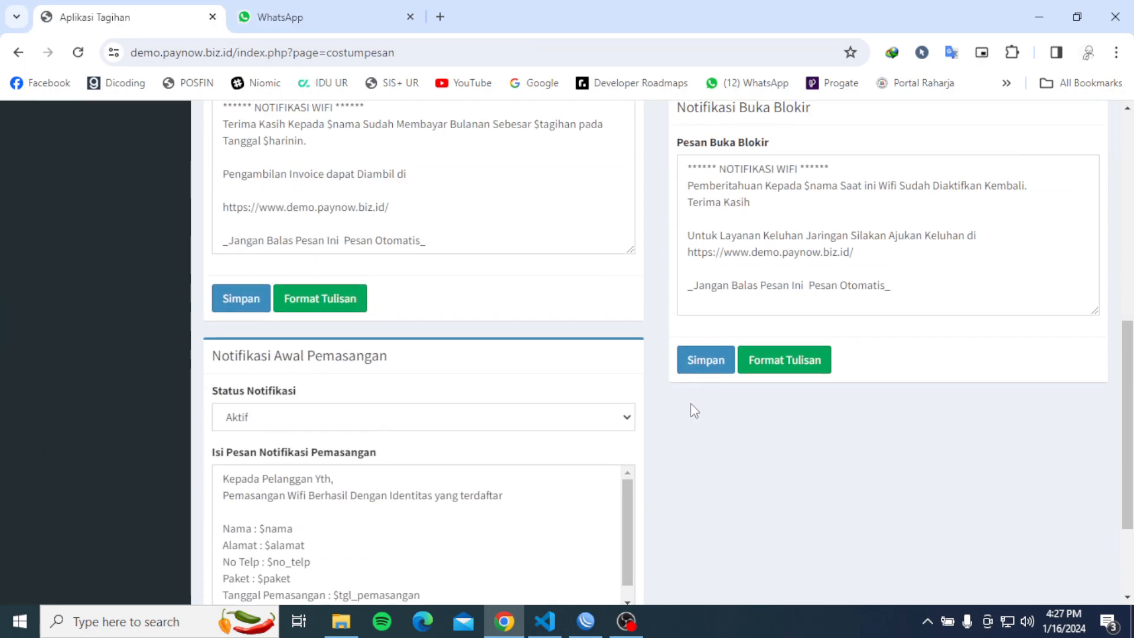
{"action": "scroll", "coordinate": [401, 455], "scroll_direction": "up", "scroll_amount": 3}
{"action": "scroll", "coordinate": [184, 400], "scroll_direction": "down", "scroll_amount": 3}
{"action": "scroll", "coordinate": [296, 393], "scroll_direction": "up", "scroll_amount": 1}
{"action": "scroll", "coordinate": [284, 393], "scroll_direction": "down", "scroll_amount": 1}
{"action": "left_click_drag", "start_coordinate": [220, 331], "coordinate": [440, 467]}
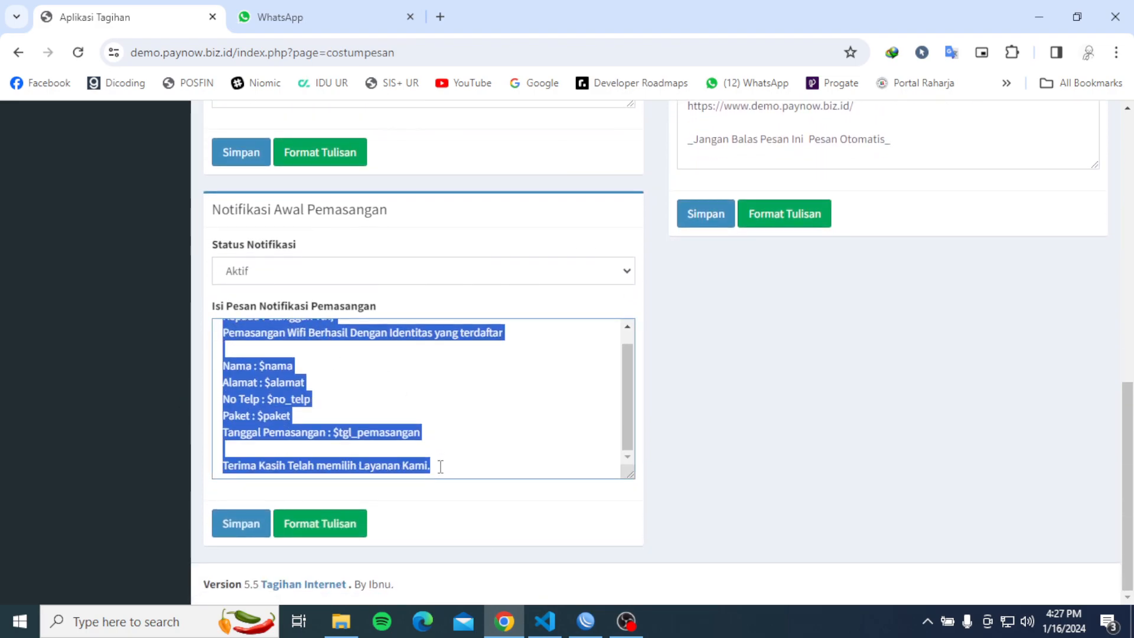
{"action": "left_click", "coordinate": [735, 404]}
Return to the dashboard showing the single Rp. 1.000 payment for 01-2024.
{"action": "scroll", "coordinate": [623, 387], "scroll_direction": "up", "scroll_amount": 1}
{"action": "scroll", "coordinate": [65, 243], "scroll_direction": "up", "scroll_amount": 10}
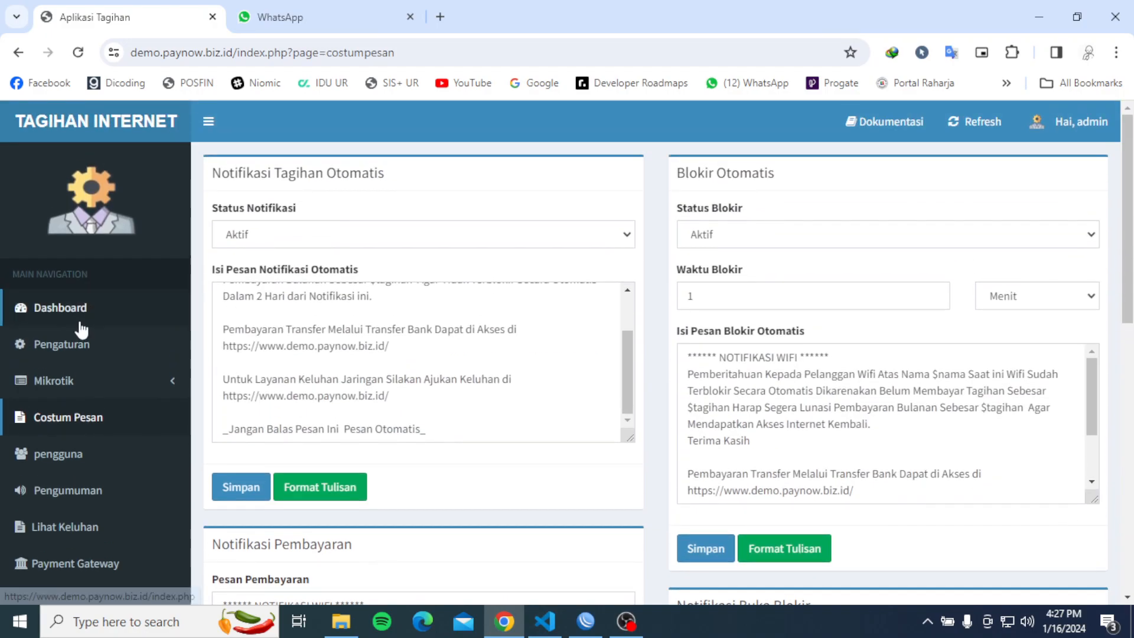
{"action": "left_click", "coordinate": [81, 324]}
{"action": "scroll", "coordinate": [76, 496], "scroll_direction": "down", "scroll_amount": 5}
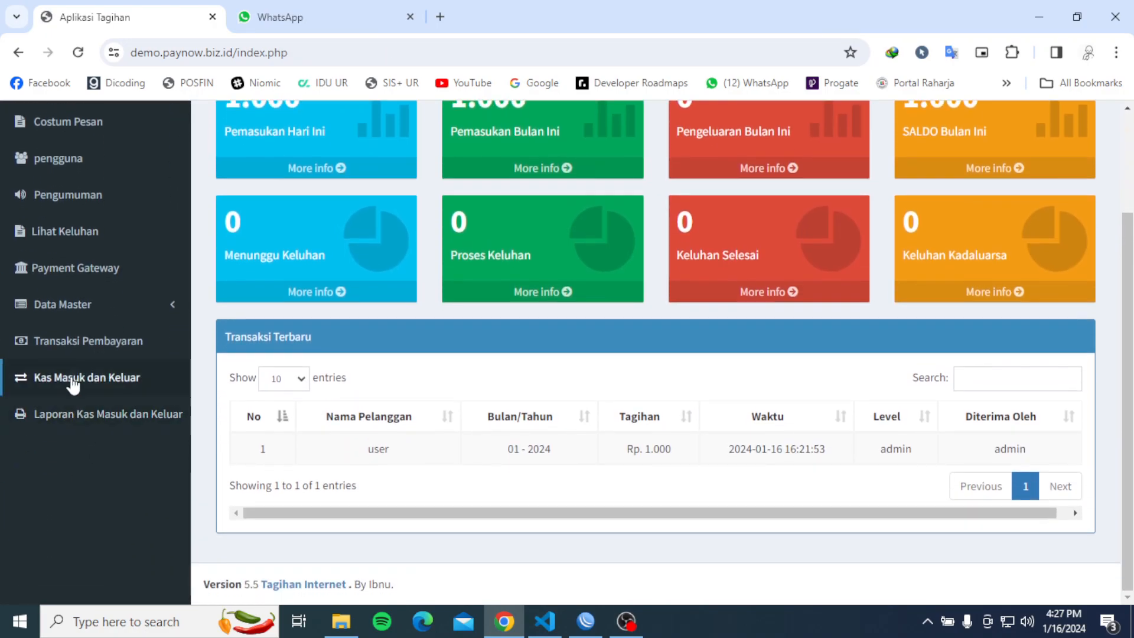
Generate and save the January 2024 bills in Transaksi Pembayaran, including the new customer's 10.000 bill.
{"action": "left_click", "coordinate": [62, 304]}
{"action": "left_click", "coordinate": [88, 390]}
{"action": "left_click", "coordinate": [802, 269]}
{"action": "left_click", "coordinate": [271, 362]}
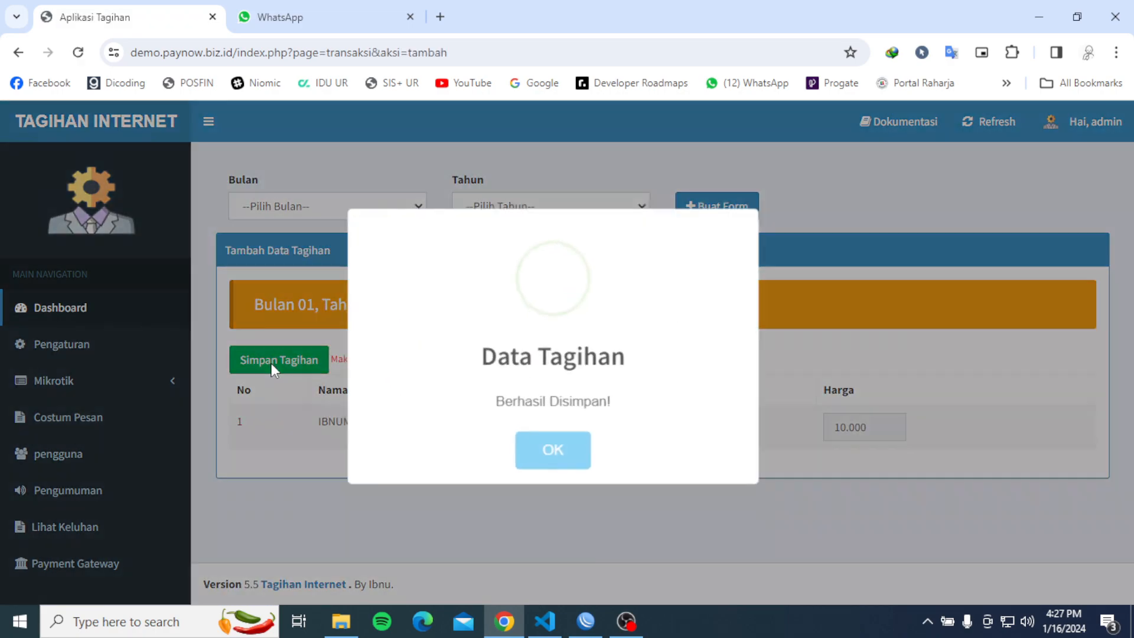
{"action": "left_click", "coordinate": [540, 456]}
{"action": "scroll", "coordinate": [539, 455], "scroll_direction": "down", "scroll_amount": 2}
{"action": "scroll", "coordinate": [540, 455], "scroll_direction": "down", "scroll_amount": 1}
{"action": "left_click_drag", "start_coordinate": [443, 349], "coordinate": [369, 345]}
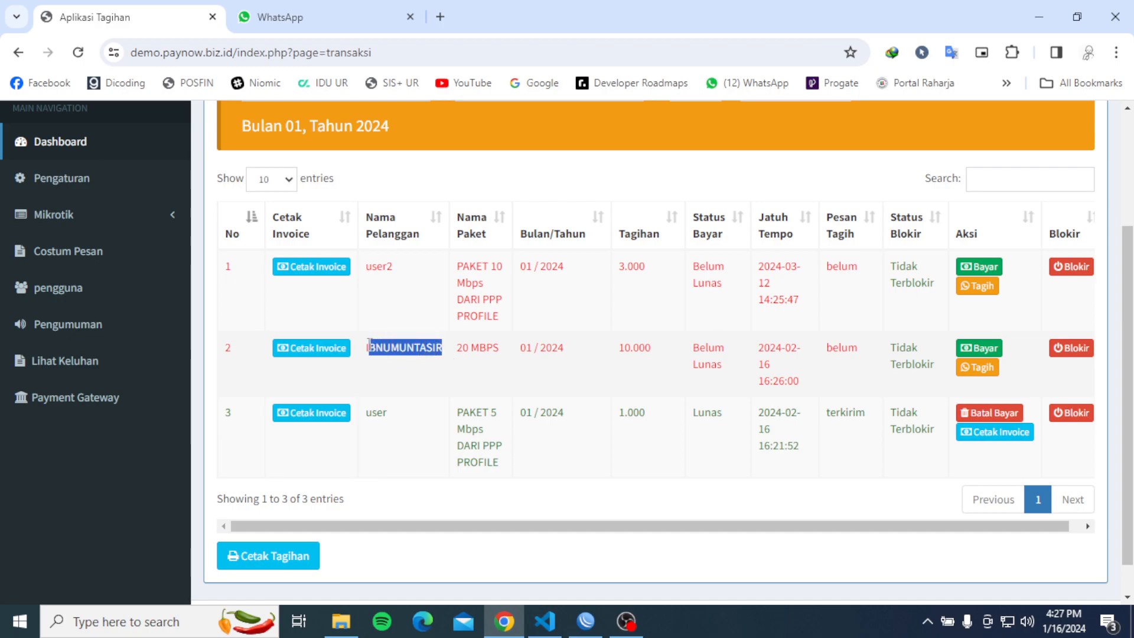
{"action": "scroll", "coordinate": [118, 414], "scroll_direction": "up", "scroll_amount": 3}
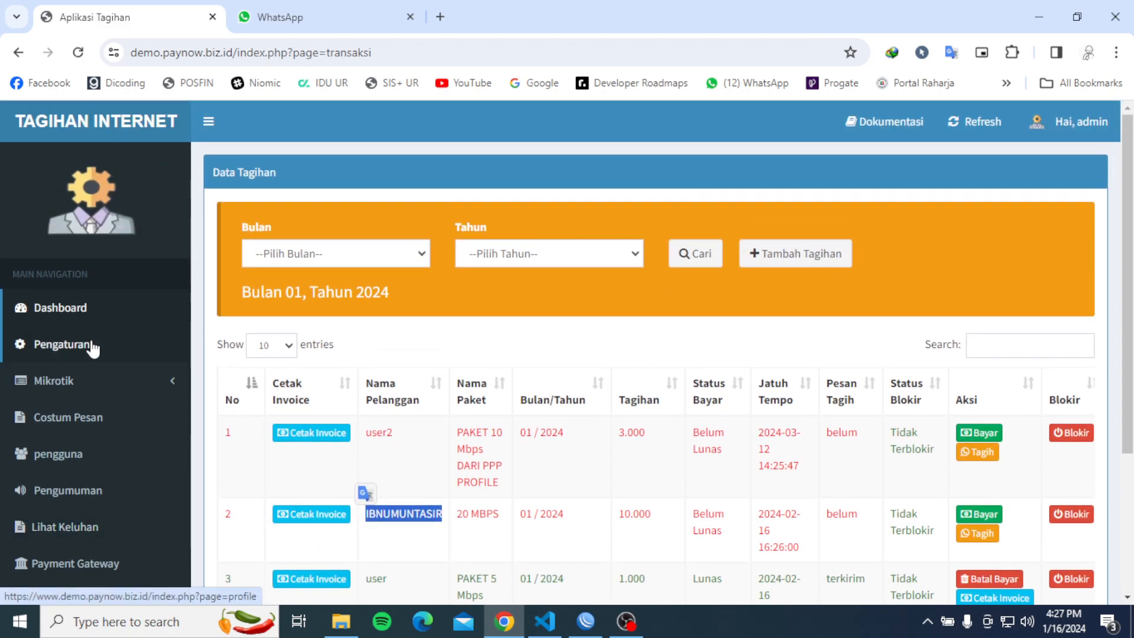
Open the Data Pengguna page listing the four app users.
{"action": "left_click", "coordinate": [90, 342]}
{"action": "left_click", "coordinate": [88, 394]}
{"action": "scroll", "coordinate": [86, 414], "scroll_direction": "down", "scroll_amount": 3}
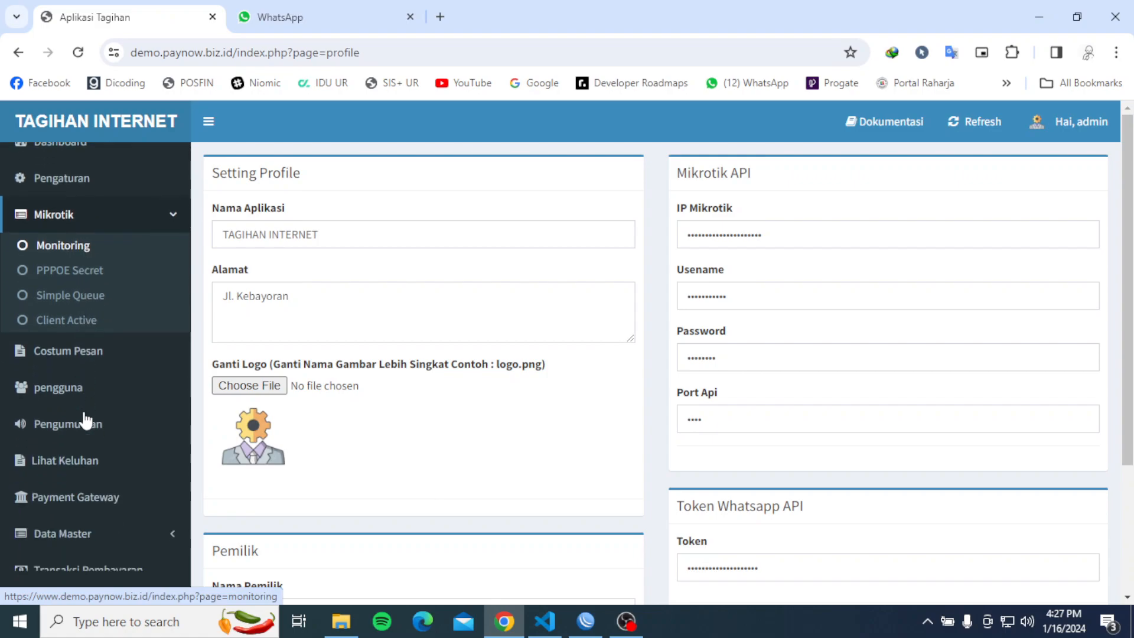
{"action": "left_click", "coordinate": [93, 391]}
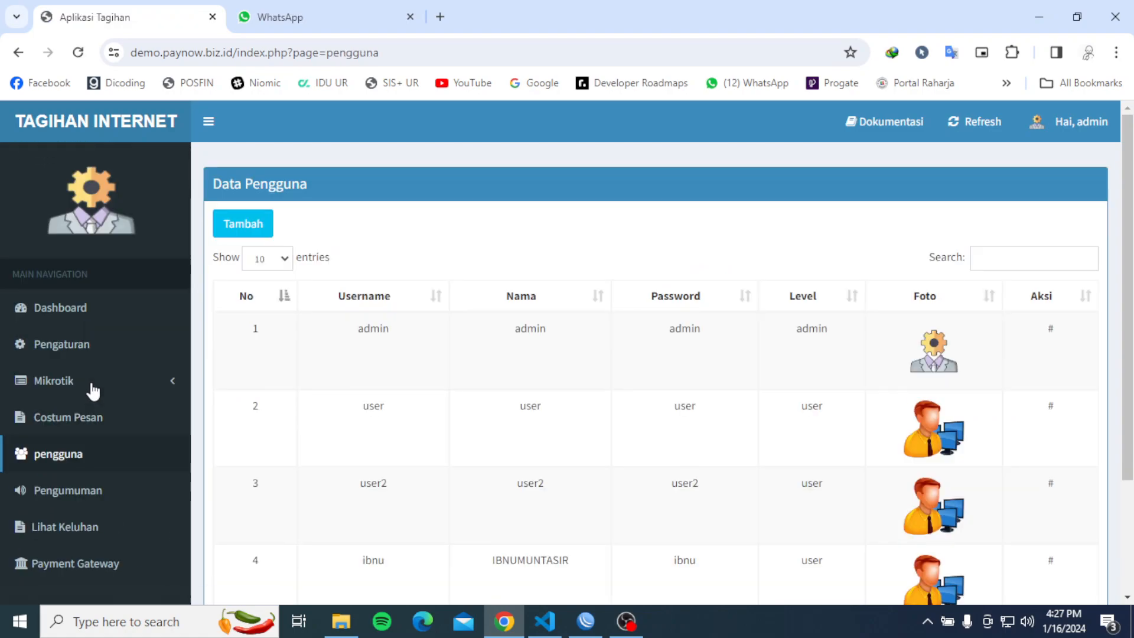
{"action": "scroll", "coordinate": [481, 342], "scroll_direction": "down", "scroll_amount": 3}
{"action": "scroll", "coordinate": [481, 342], "scroll_direction": "up", "scroll_amount": 3}
Start a new user with username kasir, name kasir and a password.
{"action": "left_click", "coordinate": [249, 223]}
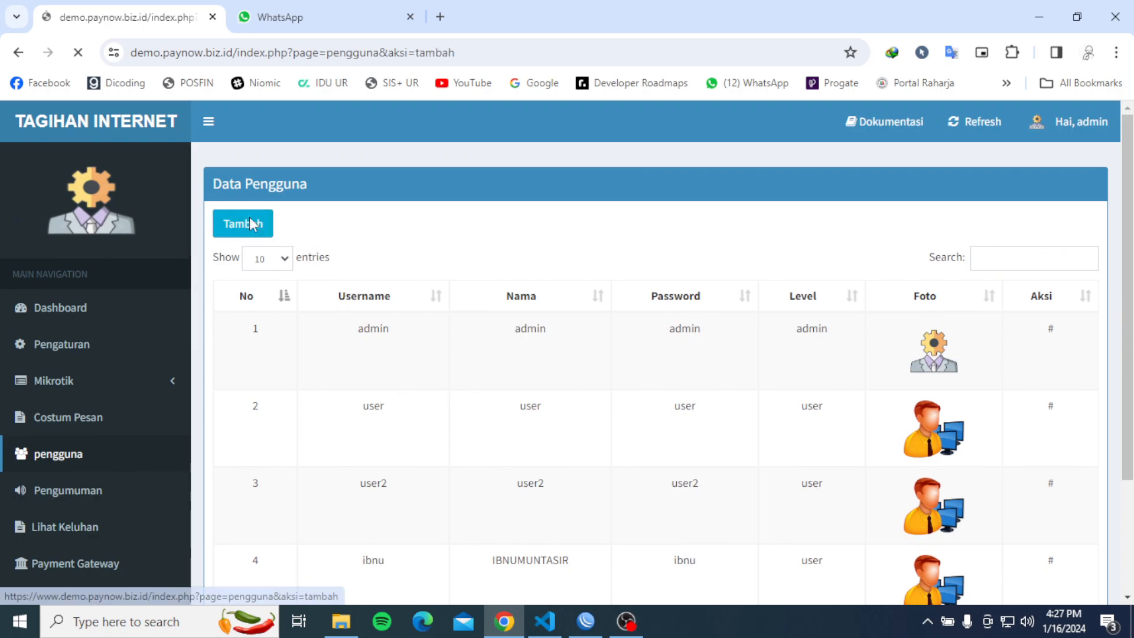
{"action": "left_click", "coordinate": [311, 236]}
{"action": "type", "text": "kas"}
{"action": "key", "text": "ctrl+a"}
{"action": "left_click", "coordinate": [273, 298]}
{"action": "type", "text": "kasir"}
{"action": "left_click", "coordinate": [269, 357]}
{"action": "type", "text": "kasir"}
Give the new user the Kasir level and save it.
{"action": "left_click", "coordinate": [297, 423]}
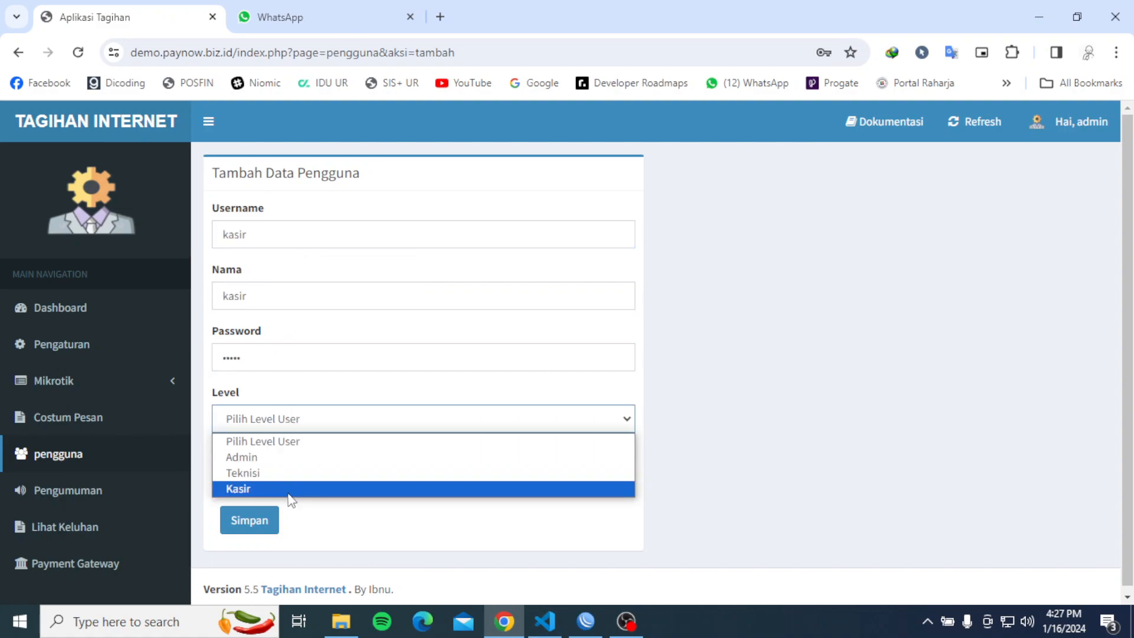
{"action": "left_click", "coordinate": [291, 499]}
{"action": "scroll", "coordinate": [286, 408], "scroll_direction": "down", "scroll_amount": 1}
{"action": "left_click", "coordinate": [286, 419]}
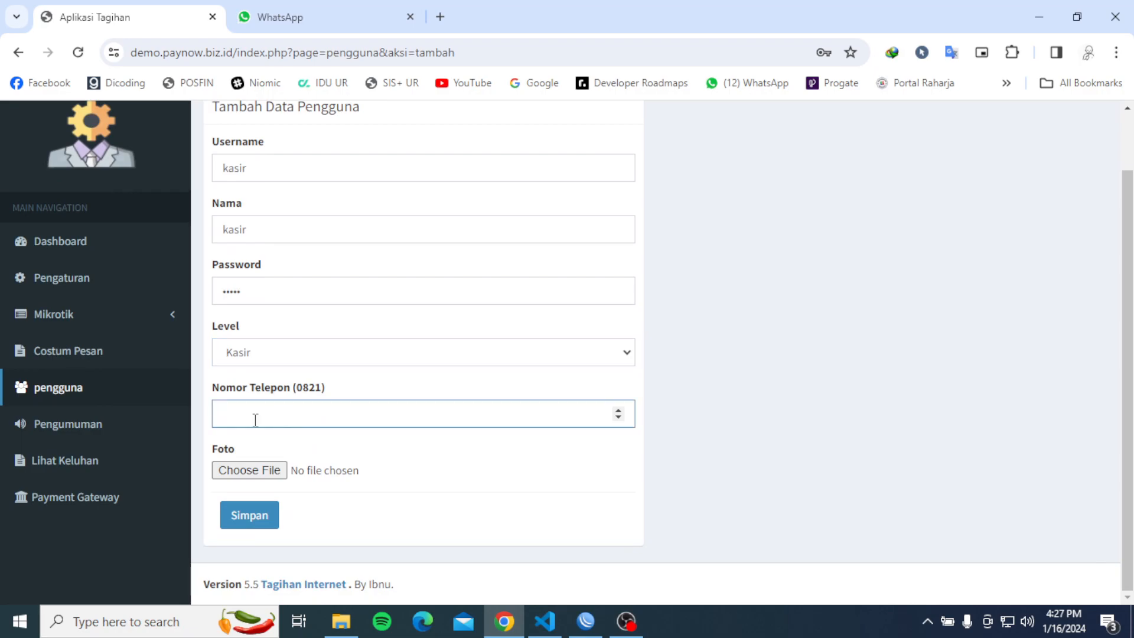
{"action": "left_click", "coordinate": [384, 508]}
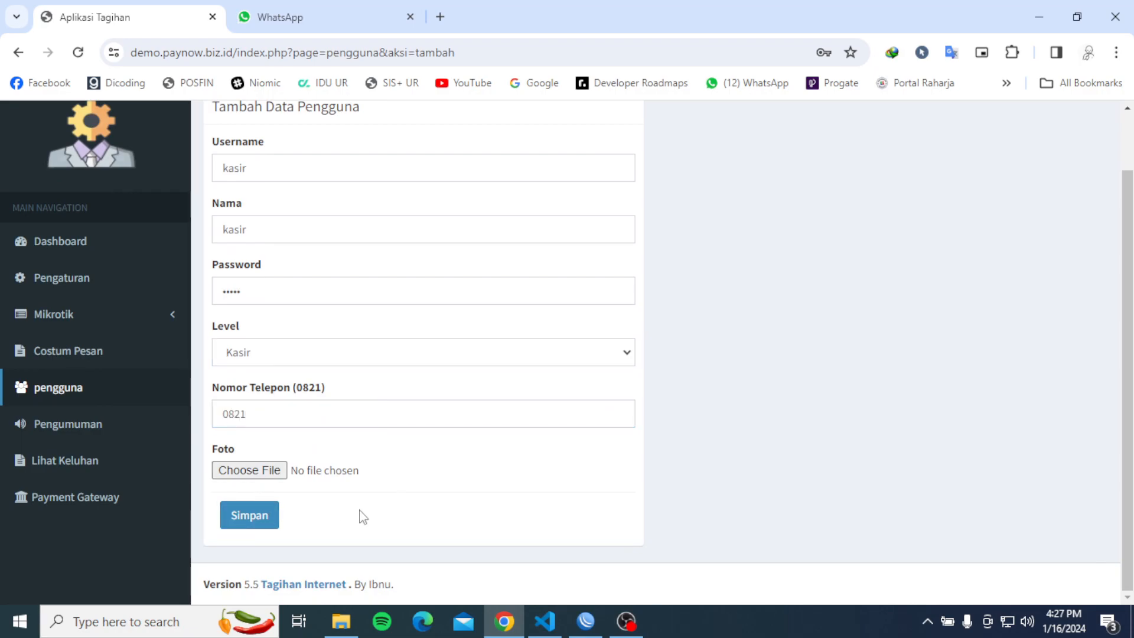
{"action": "left_click", "coordinate": [253, 519]}
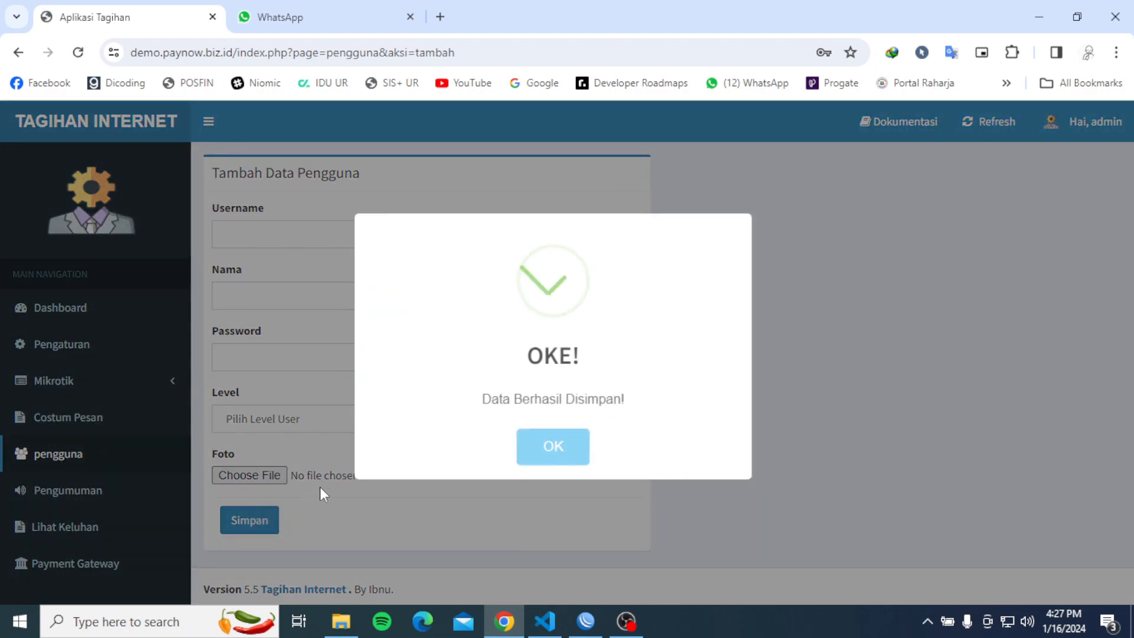
{"action": "left_click", "coordinate": [554, 454]}
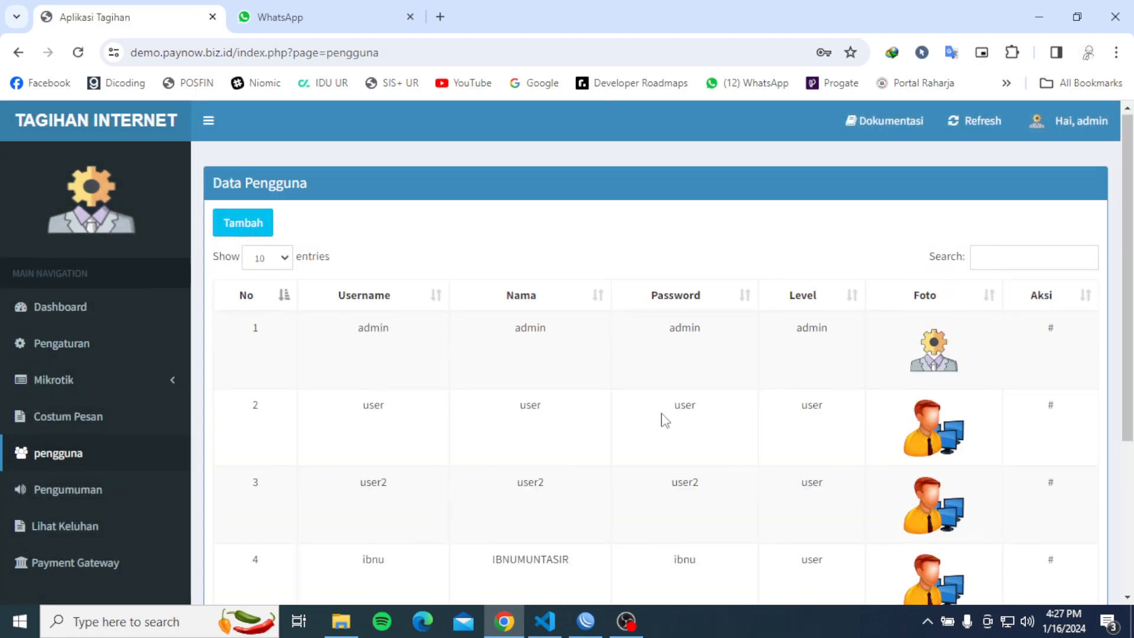
{"action": "scroll", "coordinate": [463, 430], "scroll_direction": "down", "scroll_amount": 3}
{"action": "left_click_drag", "start_coordinate": [422, 419], "coordinate": [348, 420]}
{"action": "scroll", "coordinate": [349, 420], "scroll_direction": "up", "scroll_amount": 5}
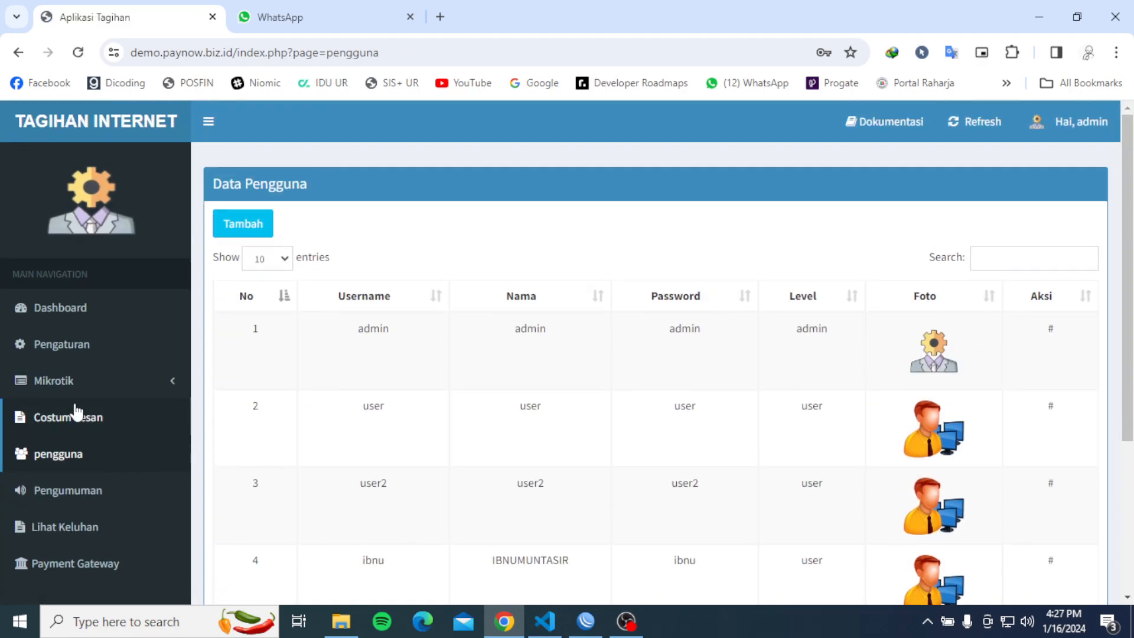
Add a user named teknisi, reusing the username as the name, with the Teknisi level.
{"action": "left_click", "coordinate": [258, 229]}
{"action": "left_click", "coordinate": [356, 233]}
{"action": "type", "text": "tek"}
{"action": "key", "text": "ctrl+a"}
{"action": "key", "text": "ctrl+c"}
{"action": "left_click", "coordinate": [286, 299]}
{"action": "key", "text": "ctrl+v"}
{"action": "key", "text": "ctrl+v"}
{"action": "left_click", "coordinate": [271, 419]}
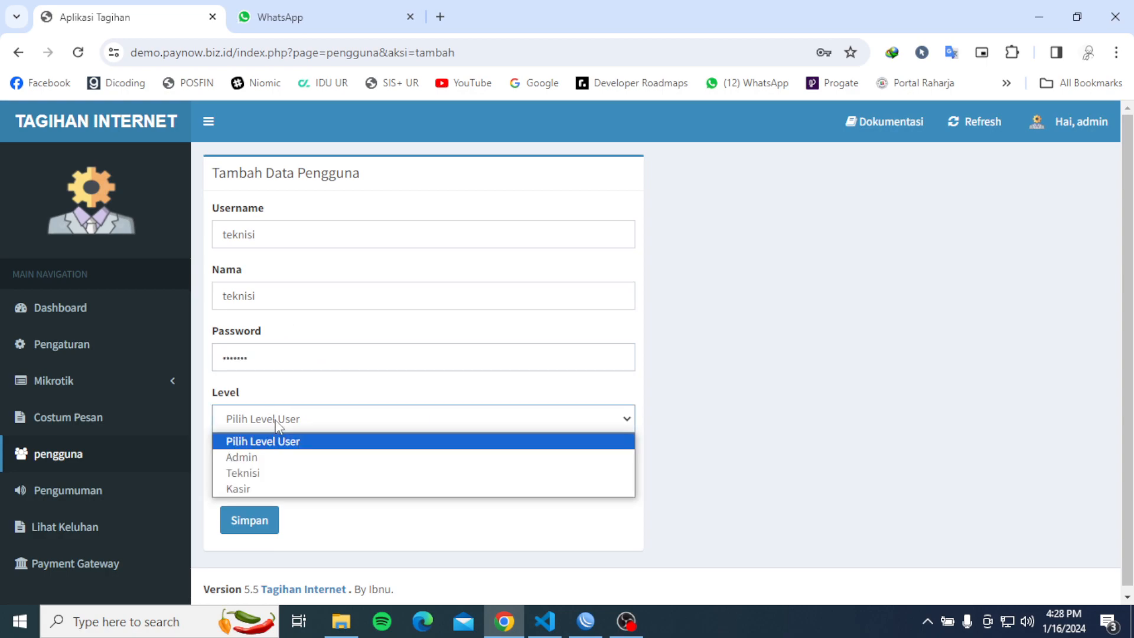
{"action": "left_click", "coordinate": [283, 471]}
{"action": "left_click", "coordinate": [274, 477]}
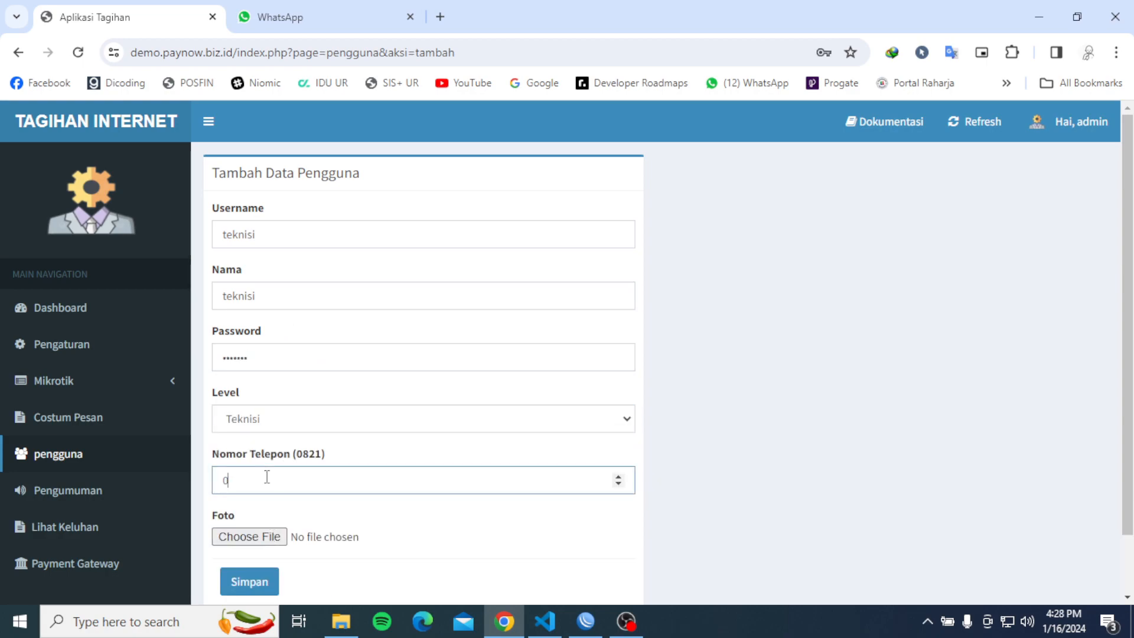
{"action": "scroll", "coordinate": [709, 417], "scroll_direction": "down", "scroll_amount": 1}
{"action": "left_click", "coordinate": [273, 520]}
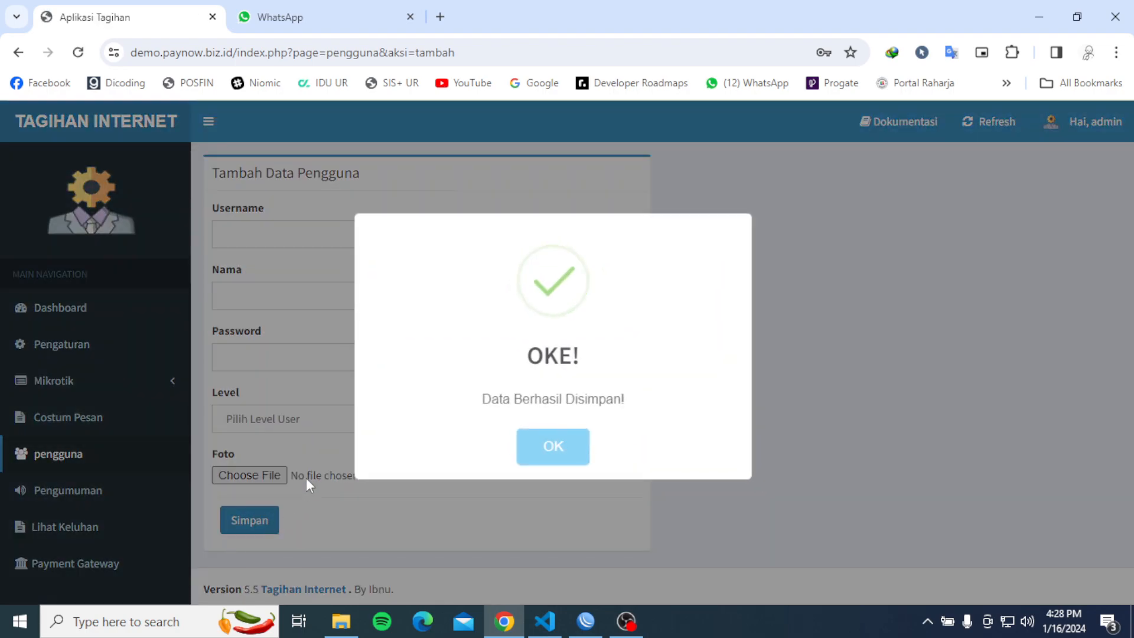
Check the kasir and teknisi accounts in the six-user Data Pengguna list.
{"action": "scroll", "coordinate": [636, 433], "scroll_direction": "down", "scroll_amount": 5}
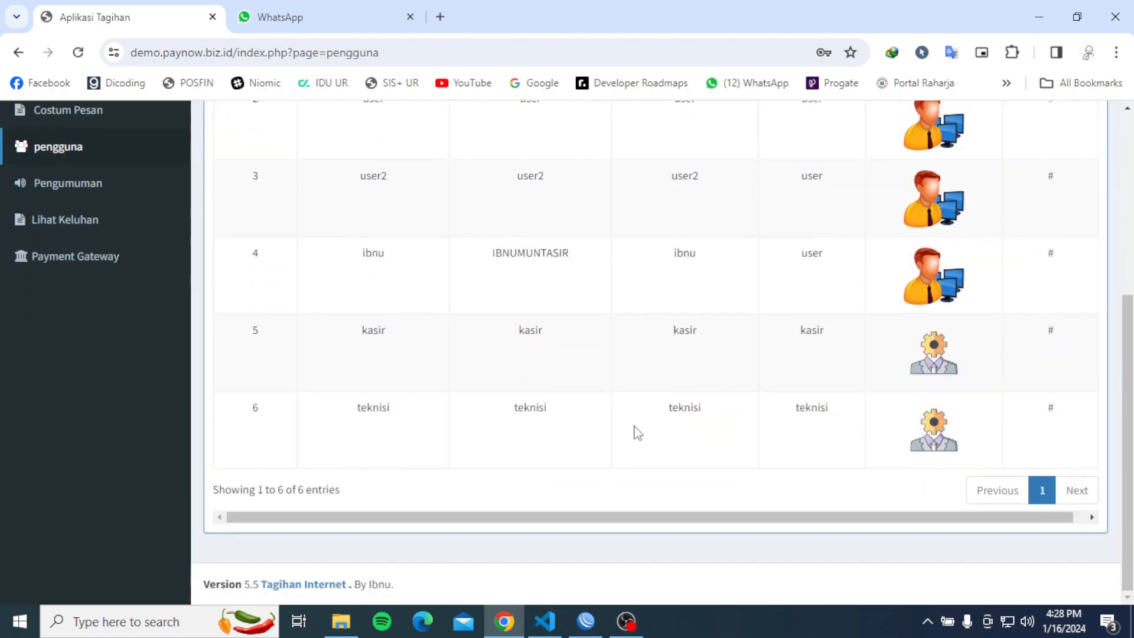
{"action": "scroll", "coordinate": [650, 522], "scroll_direction": "up", "scroll_amount": 2}
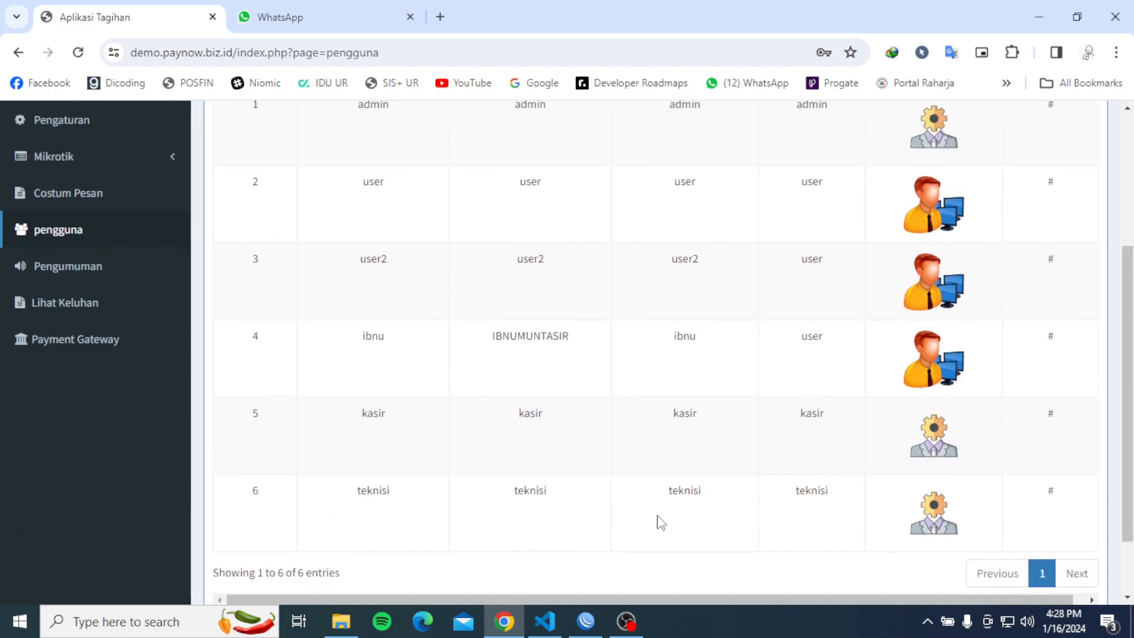
{"action": "left_click_drag", "start_coordinate": [405, 430], "coordinate": [348, 418]}
{"action": "left_click_drag", "start_coordinate": [406, 513], "coordinate": [349, 471]}
{"action": "scroll", "coordinate": [418, 431], "scroll_direction": "up", "scroll_amount": 4}
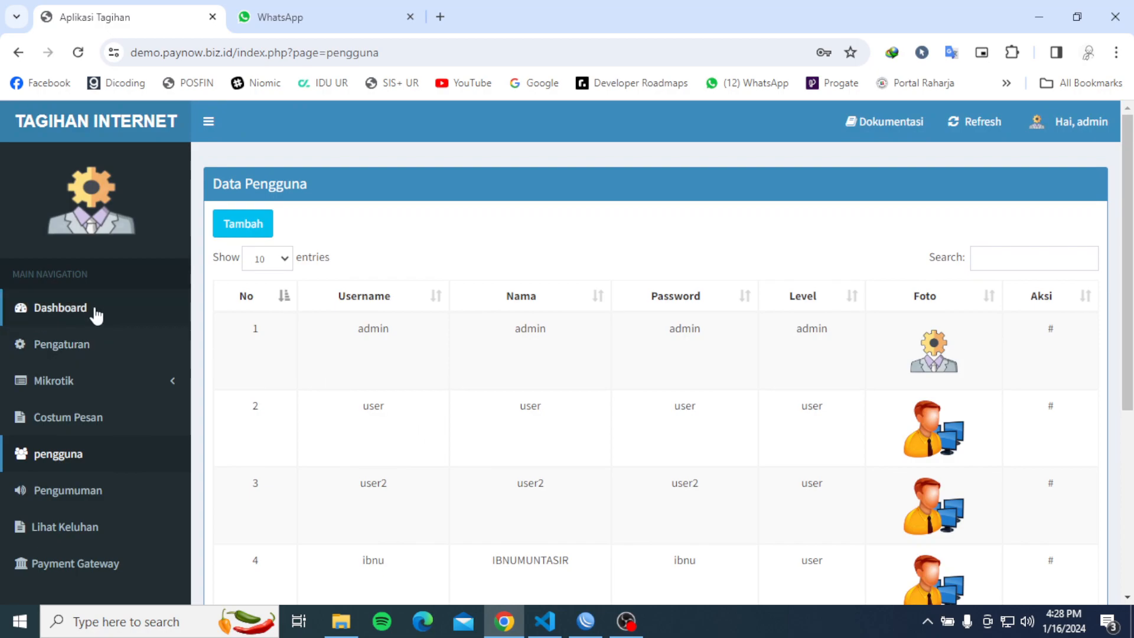
Sign out as admin and log in with the kasir account.
{"action": "left_click", "coordinate": [98, 315]}
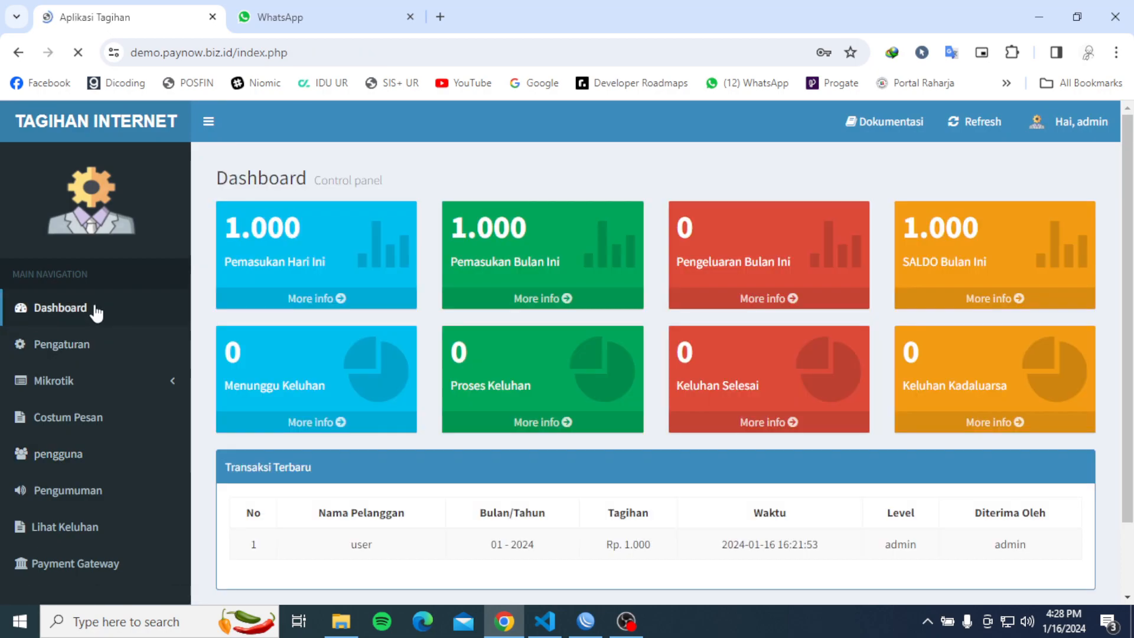
{"action": "left_click", "coordinate": [1080, 122]}
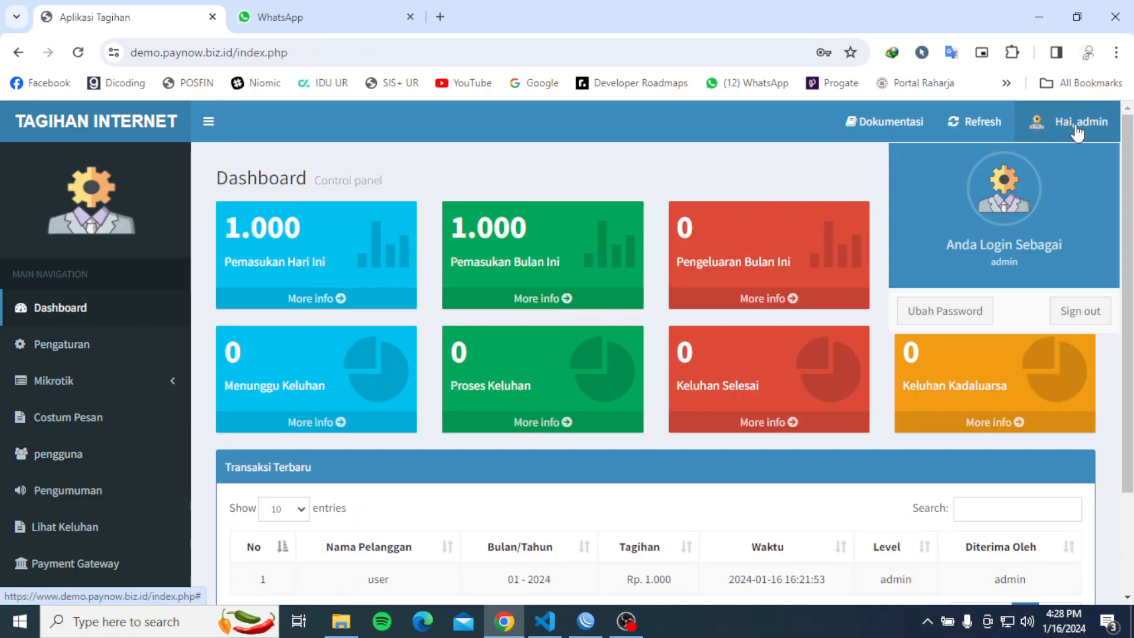
{"action": "left_click", "coordinate": [1087, 316]}
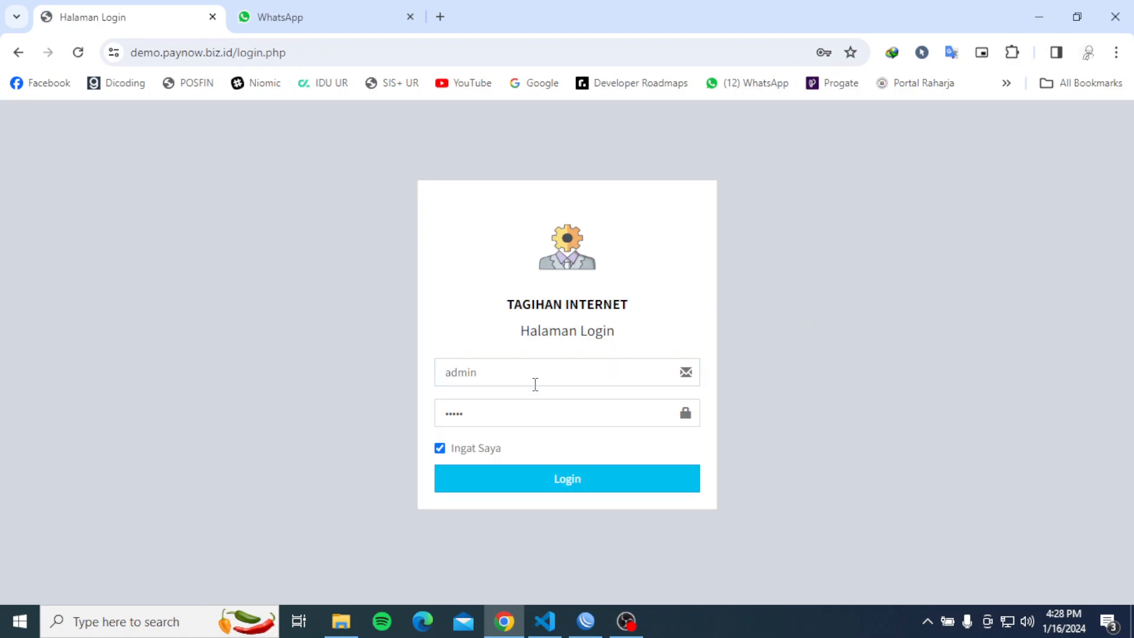
{"action": "left_click", "coordinate": [535, 372]}
{"action": "key", "text": "ctrl+a"}
{"action": "type", "text": "te"}
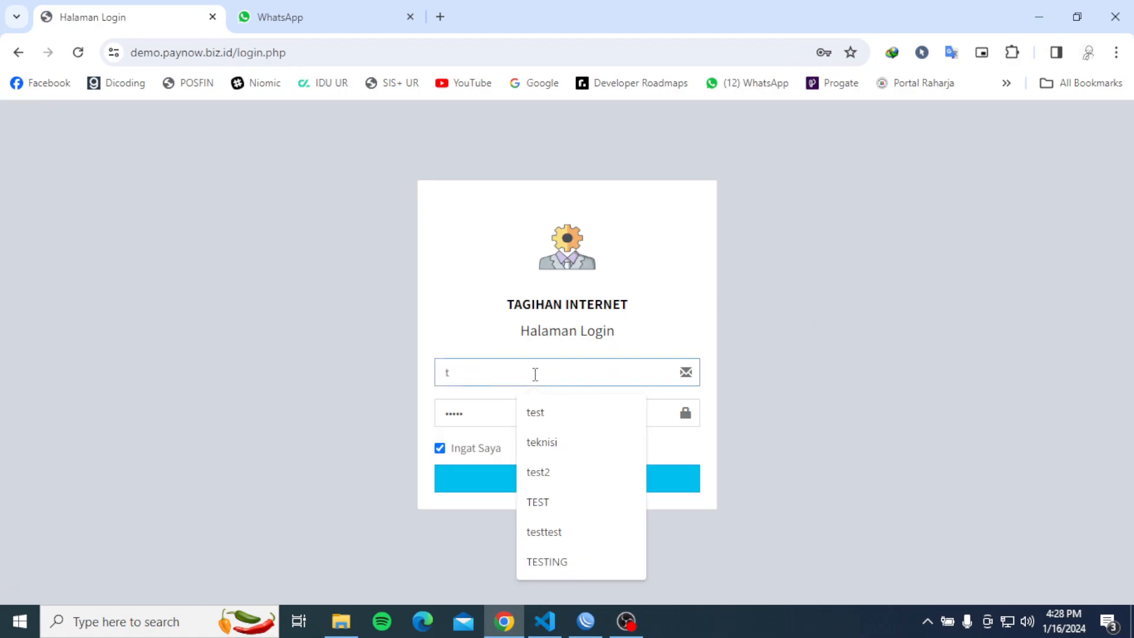
{"action": "key", "text": "BackSpace"}
{"action": "type", "text": "kasir"}
{"action": "key", "text": "Tab"}
{"action": "type", "text": "kasir"}
{"action": "key", "text": "Return"}
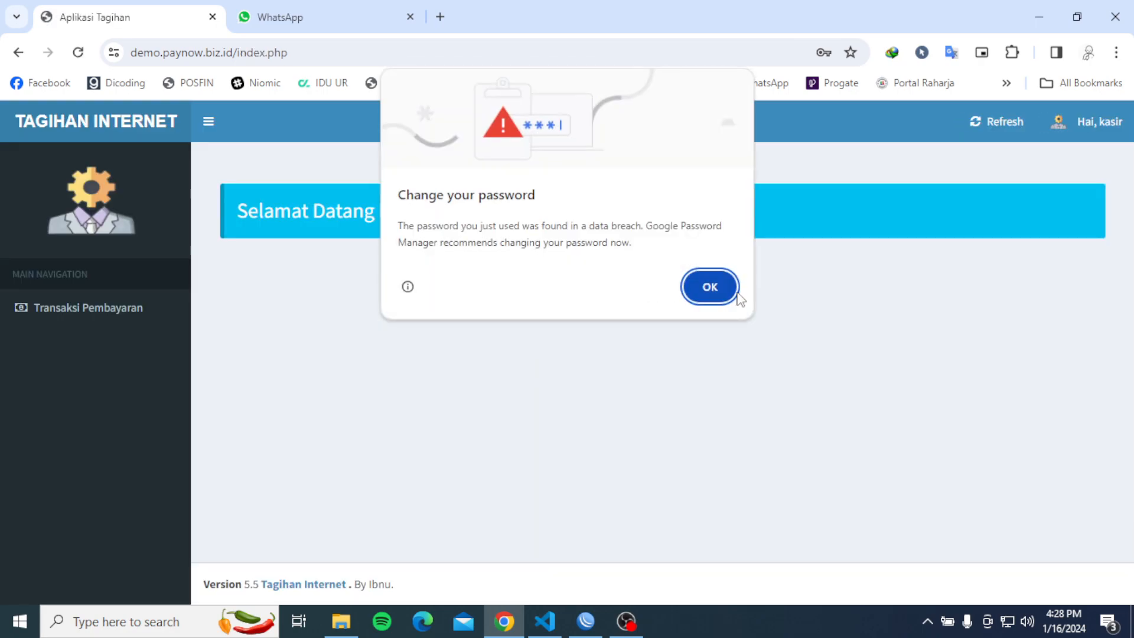
{"action": "left_click", "coordinate": [710, 286]}
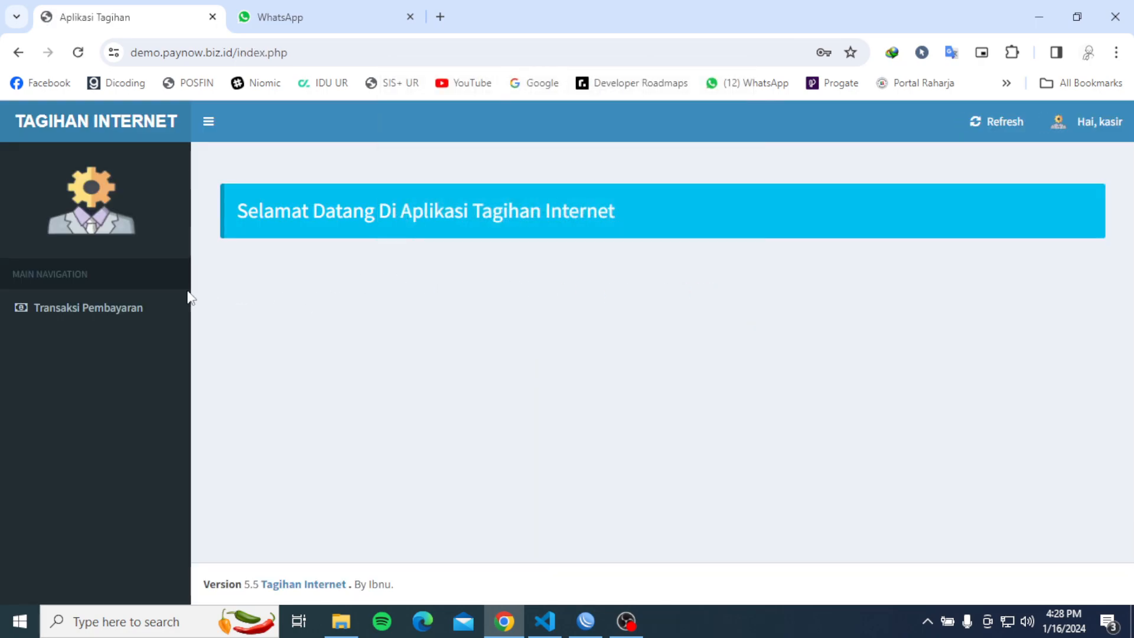
Mark the unpaid 3.000 January 2024 bill as paid (Lunas) in Transaksi Pembayaran.
{"action": "left_click", "coordinate": [119, 312]}
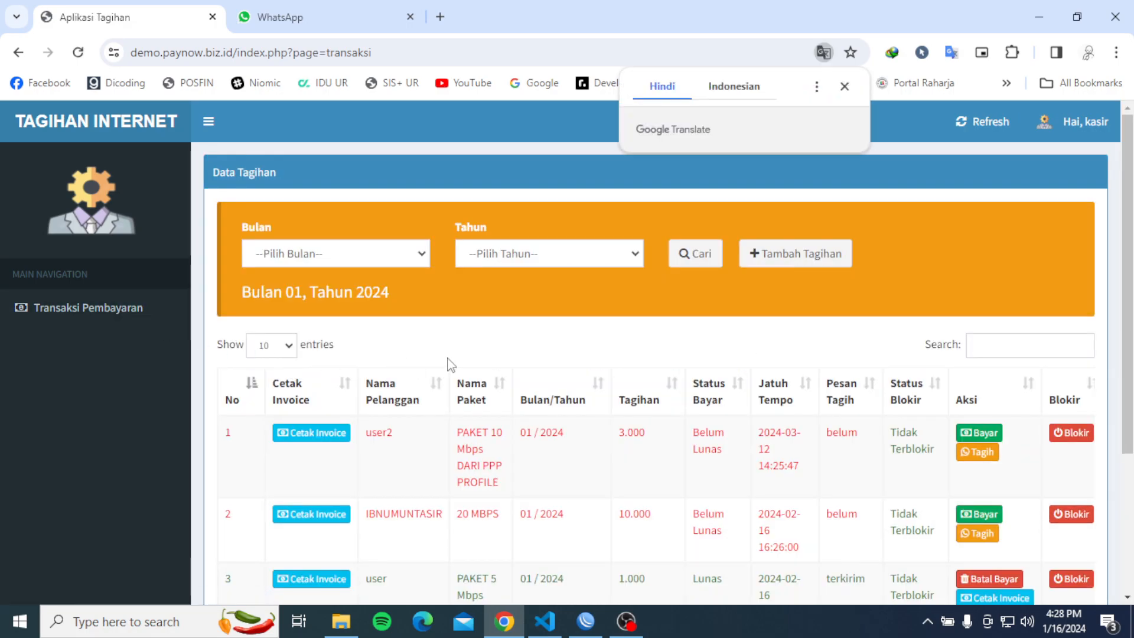
{"action": "scroll", "coordinate": [484, 319], "scroll_direction": "down", "scroll_amount": 2}
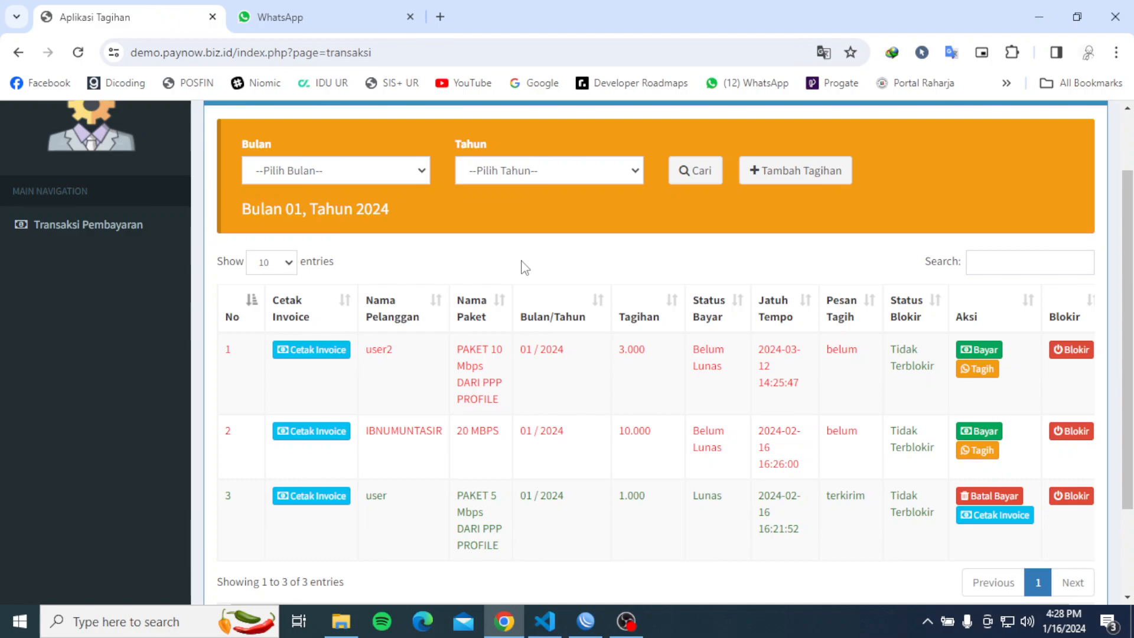
{"action": "scroll", "coordinate": [532, 296], "scroll_direction": "down", "scroll_amount": 2}
{"action": "scroll", "coordinate": [540, 325], "scroll_direction": "up", "scroll_amount": 1}
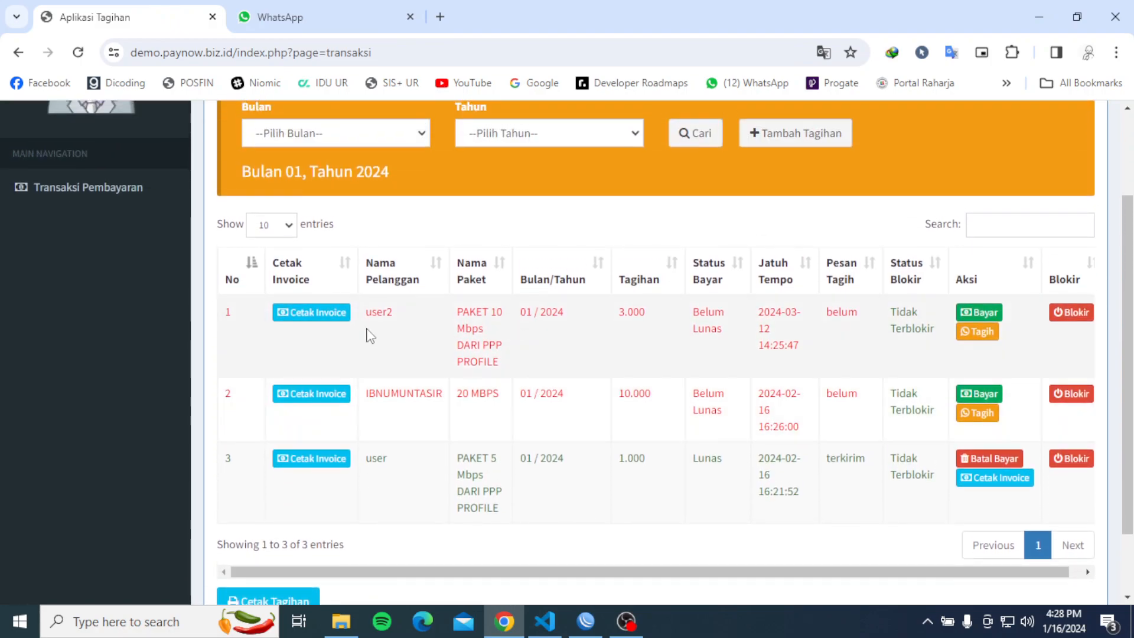
{"action": "left_click_drag", "start_coordinate": [402, 326], "coordinate": [370, 312]}
{"action": "left_click", "coordinate": [437, 329]}
{"action": "scroll", "coordinate": [571, 365], "scroll_direction": "up", "scroll_amount": 1}
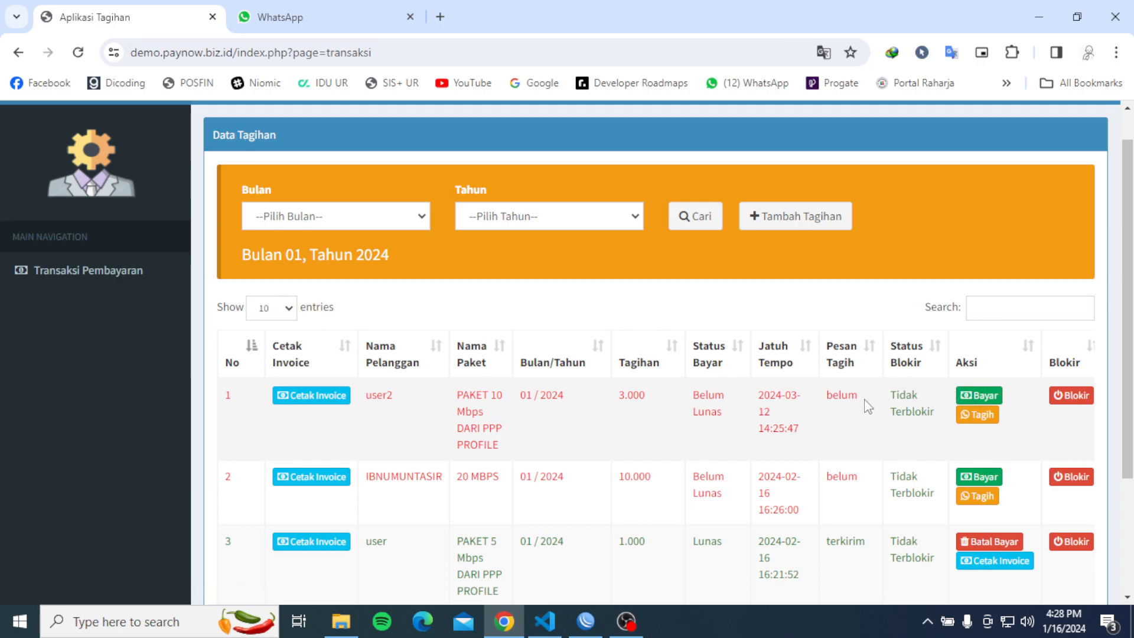
{"action": "left_click", "coordinate": [974, 397]}
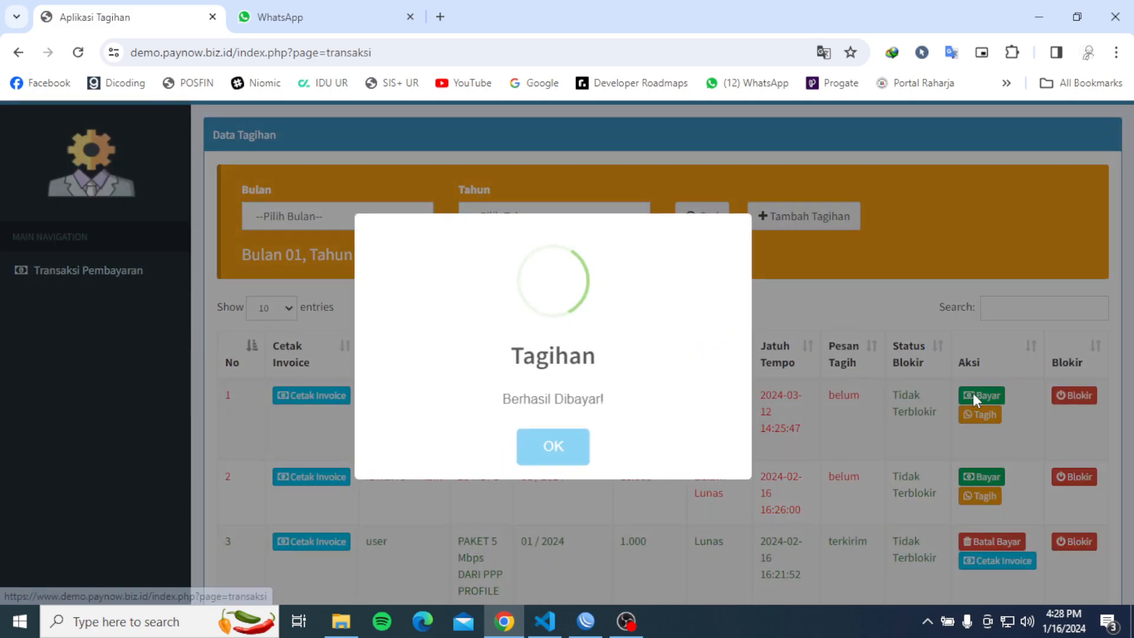
{"action": "left_click", "coordinate": [567, 448]}
Sign out of the cashier account back to the login page.
{"action": "scroll", "coordinate": [568, 443], "scroll_direction": "down", "scroll_amount": 3}
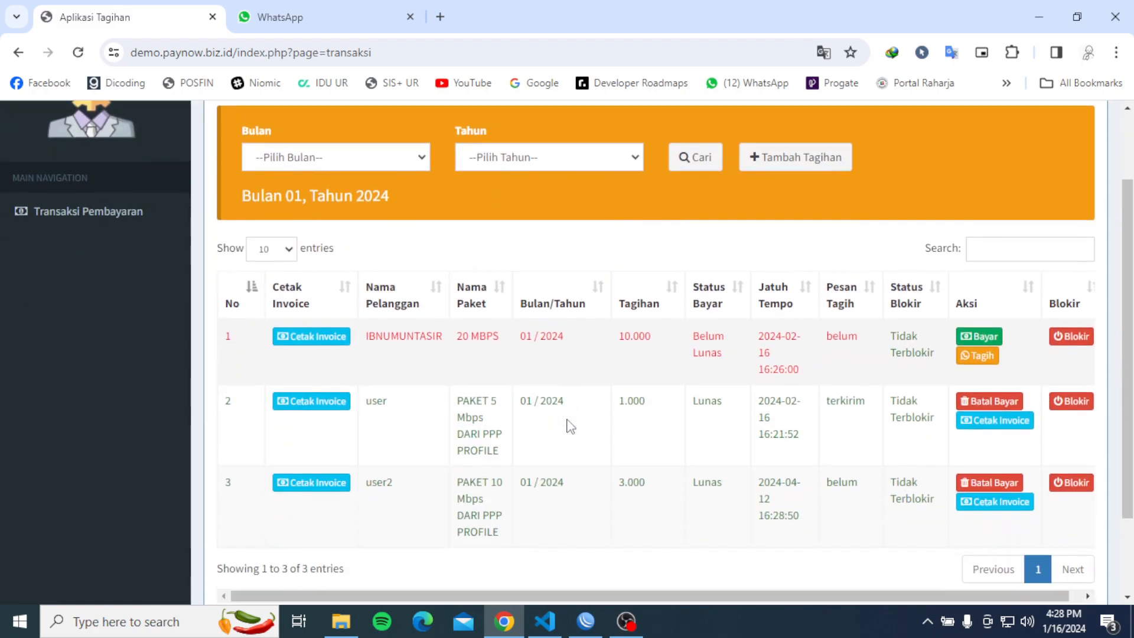
{"action": "scroll", "coordinate": [880, 433], "scroll_direction": "up", "scroll_amount": 3}
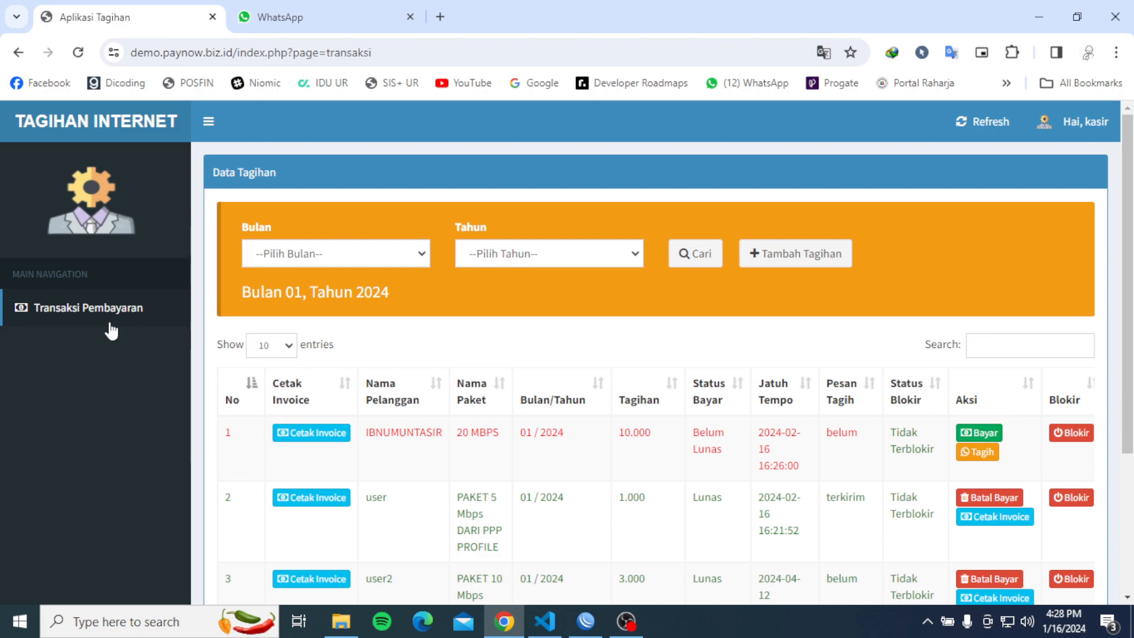
{"action": "left_click", "coordinate": [1084, 124]}
{"action": "left_click", "coordinate": [1086, 307]}
Log back in with the admin account and dismiss the password breach warning.
{"action": "double_click", "coordinate": [550, 373]}
{"action": "type", "text": "admin"}
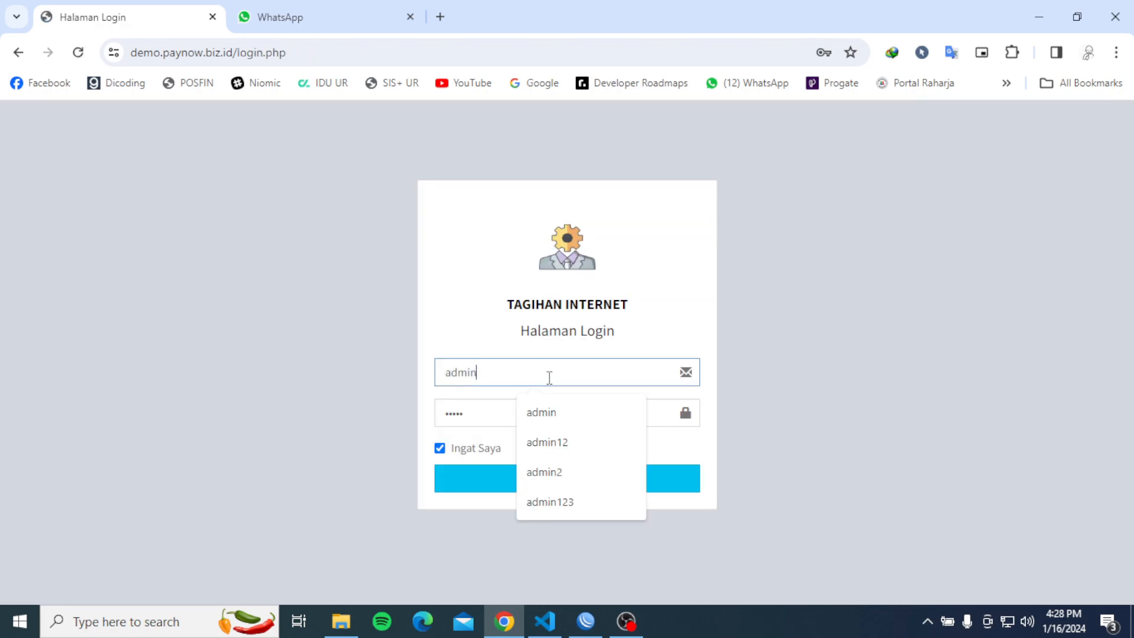
{"action": "key", "text": "Tab"}
{"action": "type", "text": "123"}
{"action": "key", "text": "Return"}
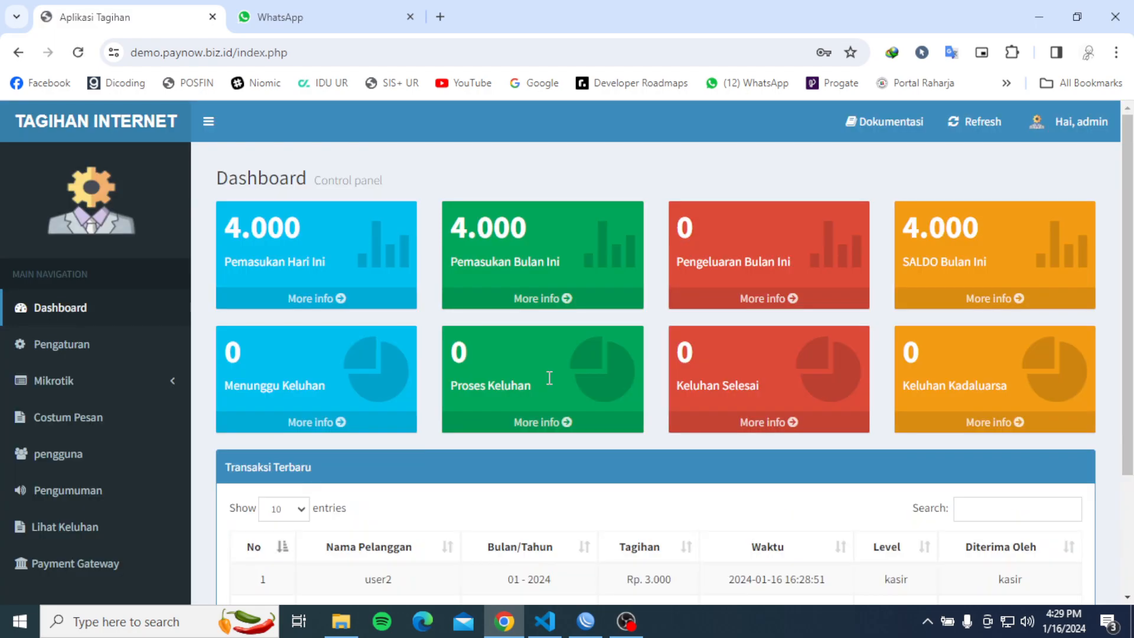
{"action": "left_click", "coordinate": [710, 288]}
Check in Transaksi Terbaru that the newest 3.000 payment was received by kasir.
{"action": "scroll", "coordinate": [374, 369], "scroll_direction": "down", "scroll_amount": 3}
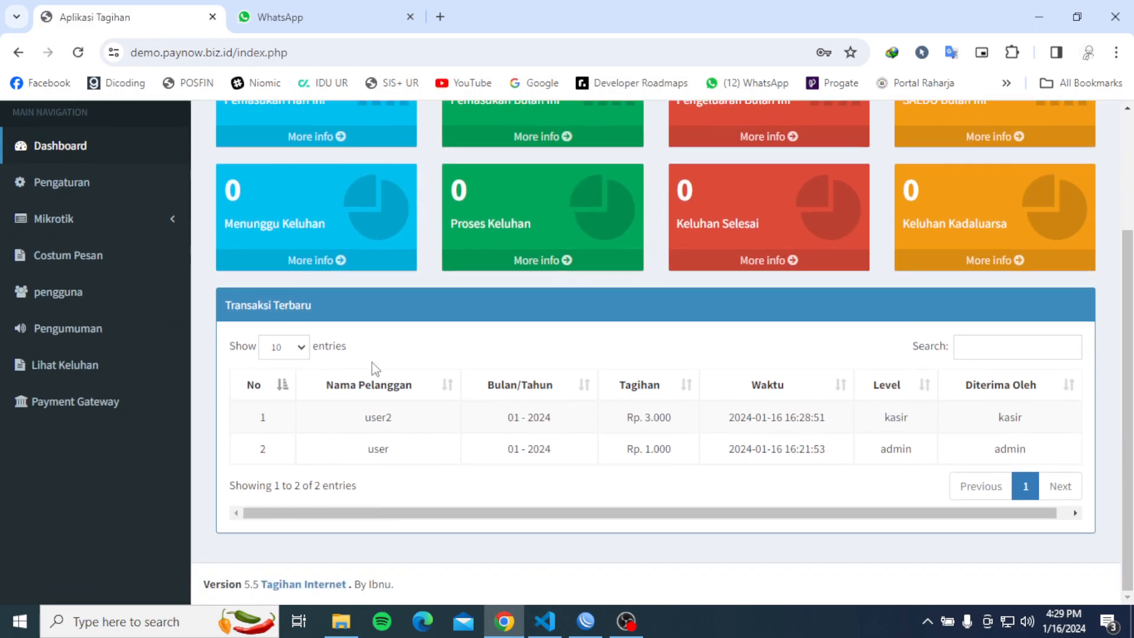
{"action": "left_click_drag", "start_coordinate": [337, 313], "coordinate": [225, 306]}
{"action": "left_click", "coordinate": [452, 393]}
{"action": "left_click", "coordinate": [400, 402]}
{"action": "left_click_drag", "start_coordinate": [408, 418], "coordinate": [362, 417]}
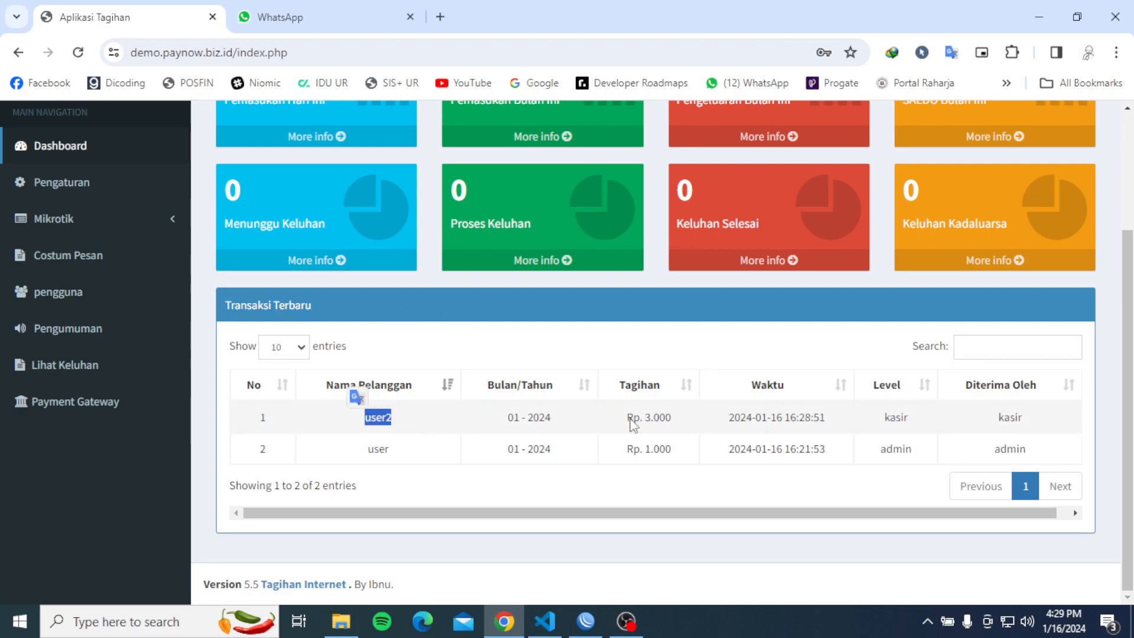
{"action": "left_click_drag", "start_coordinate": [1031, 420], "coordinate": [995, 424]}
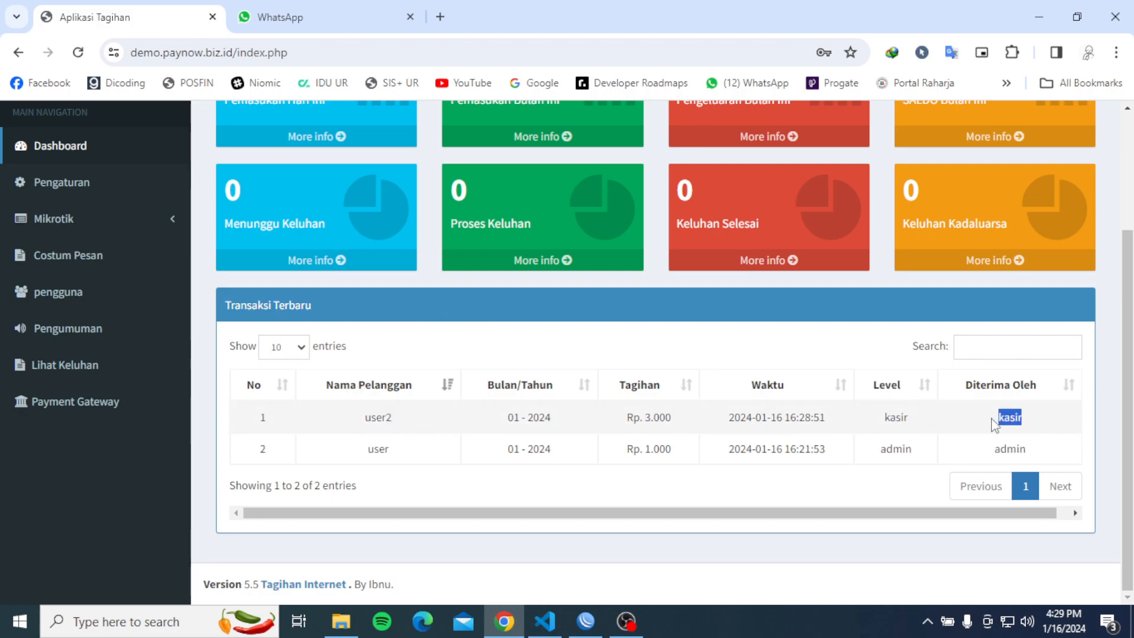
{"action": "double_click", "coordinate": [896, 417]}
Reload the dashboard showing 4.000 income, then open the Pengaturan settings page.
{"action": "scroll", "coordinate": [792, 438], "scroll_direction": "up", "scroll_amount": 3}
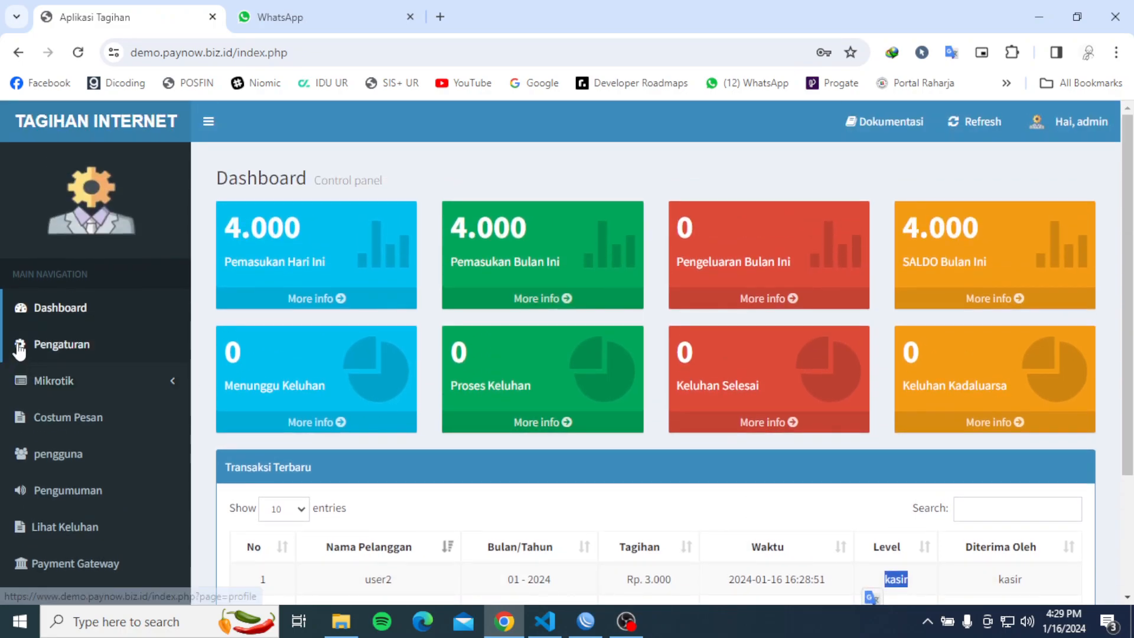
{"action": "left_click", "coordinate": [45, 322]}
{"action": "scroll", "coordinate": [51, 340], "scroll_direction": "down", "scroll_amount": 3}
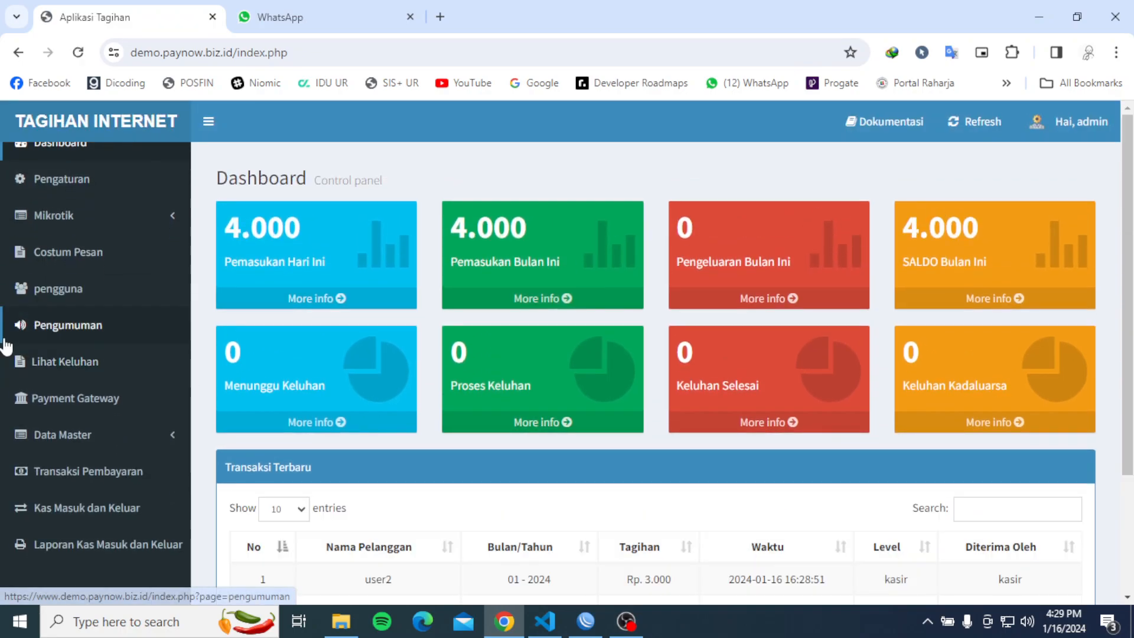
{"action": "scroll", "coordinate": [5, 346], "scroll_direction": "up", "scroll_amount": 3}
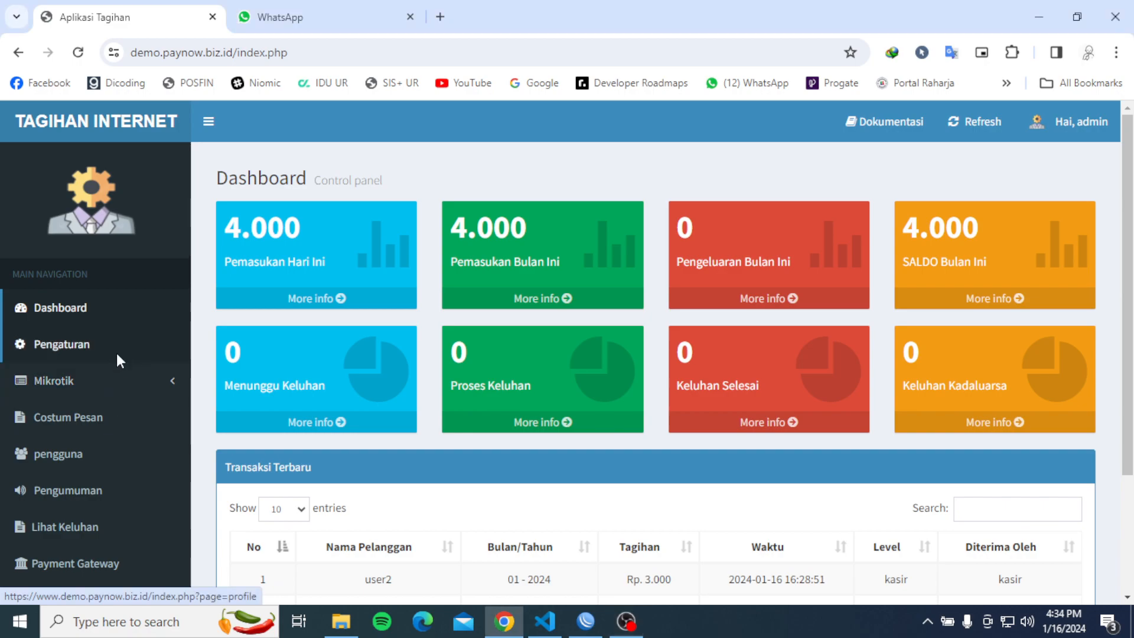
{"action": "left_click", "coordinate": [116, 351]}
{"action": "scroll", "coordinate": [127, 365], "scroll_direction": "down", "scroll_amount": 2}
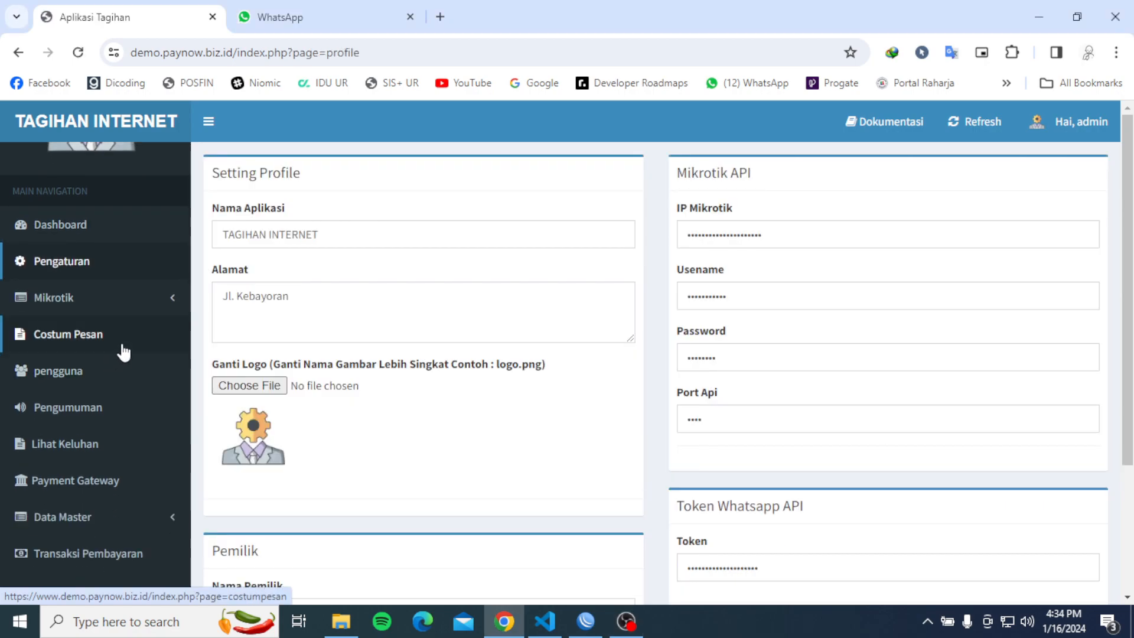
Log in as the technician and view the empty Daftar Keluhan complaint list.
{"action": "left_click", "coordinate": [1110, 125]}
{"action": "left_click", "coordinate": [1078, 312]}
{"action": "left_click", "coordinate": [509, 375]}
{"action": "double_click", "coordinate": [509, 374]}
{"action": "type", "text": "teknisi"}
{"action": "key", "text": "Tab"}
{"action": "type", "text": "te"}
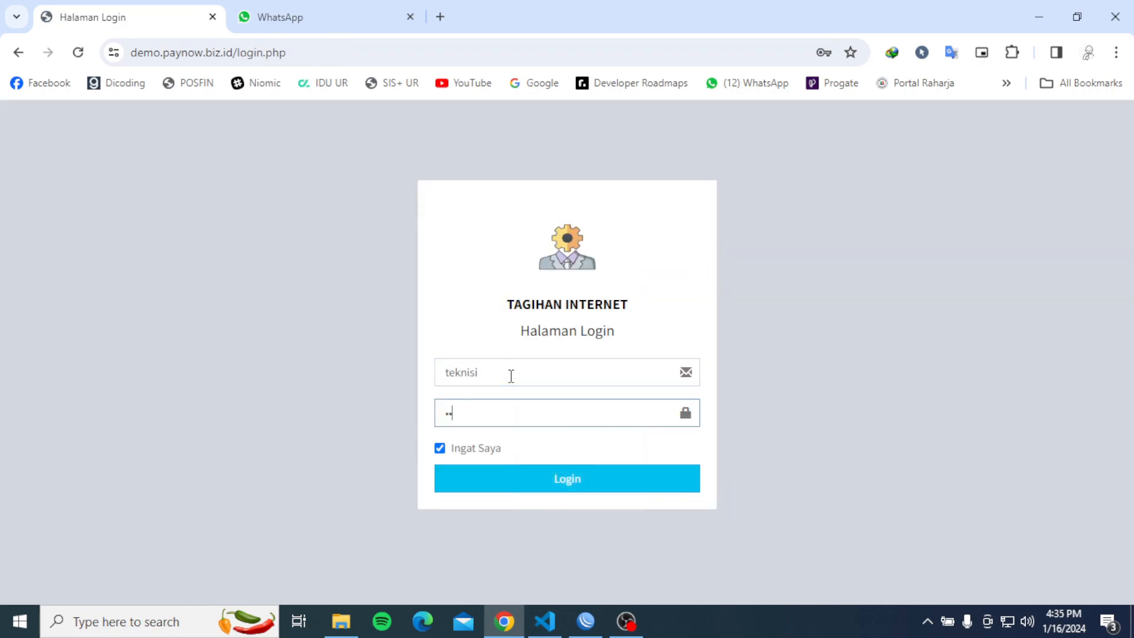
{"action": "key", "text": "Return"}
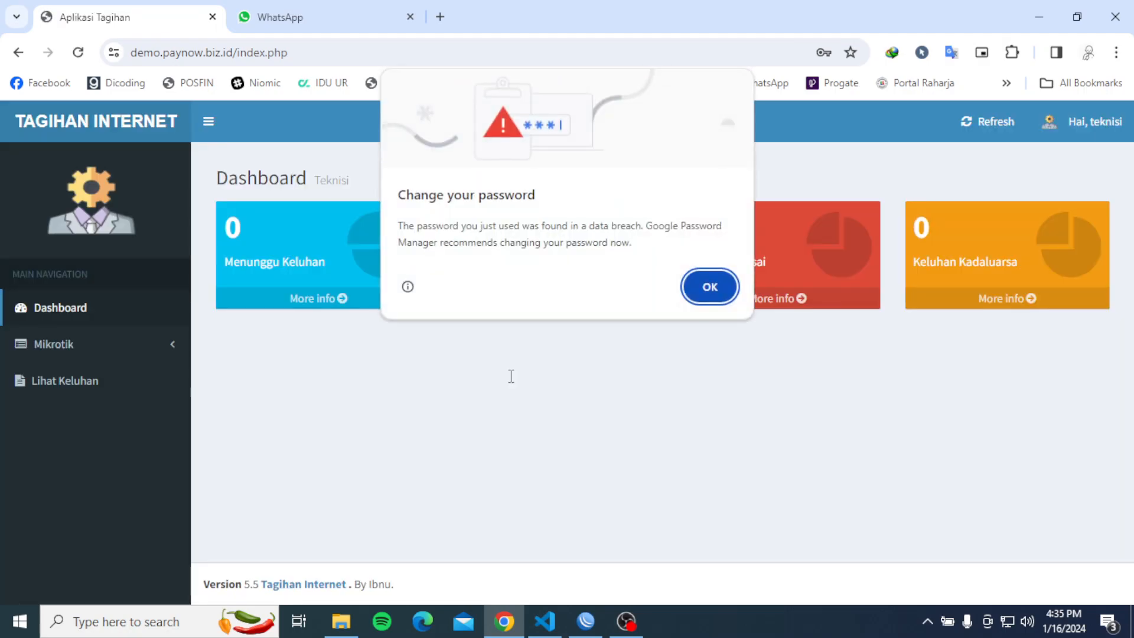
{"action": "left_click", "coordinate": [697, 287]}
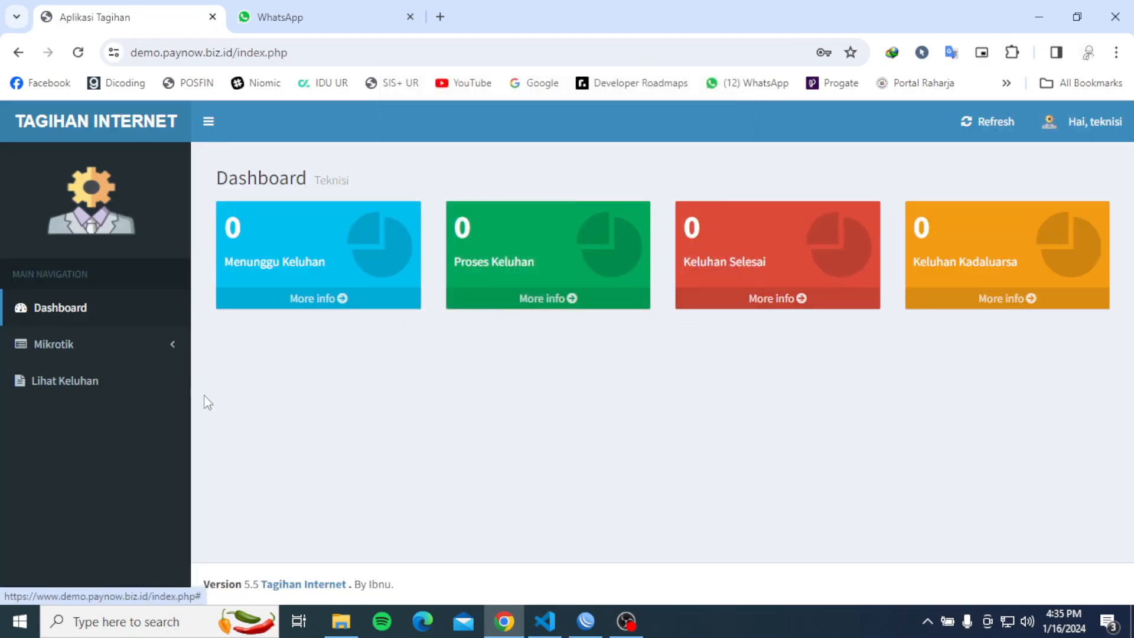
{"action": "left_click", "coordinate": [116, 361]}
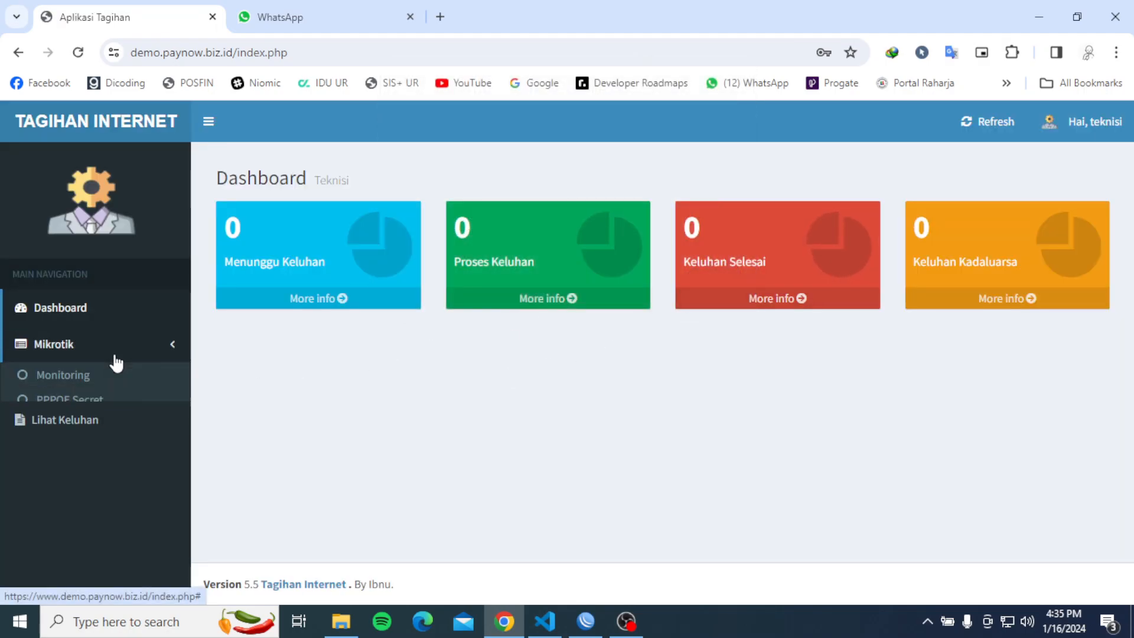
{"action": "left_click", "coordinate": [97, 484]}
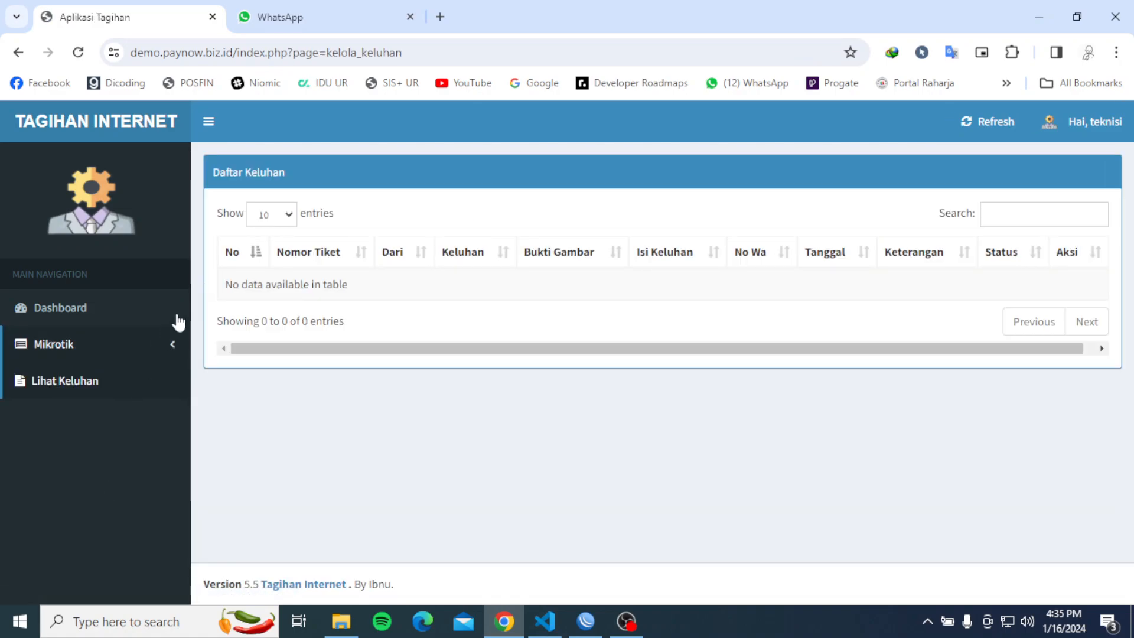
{"action": "left_click", "coordinate": [94, 304]}
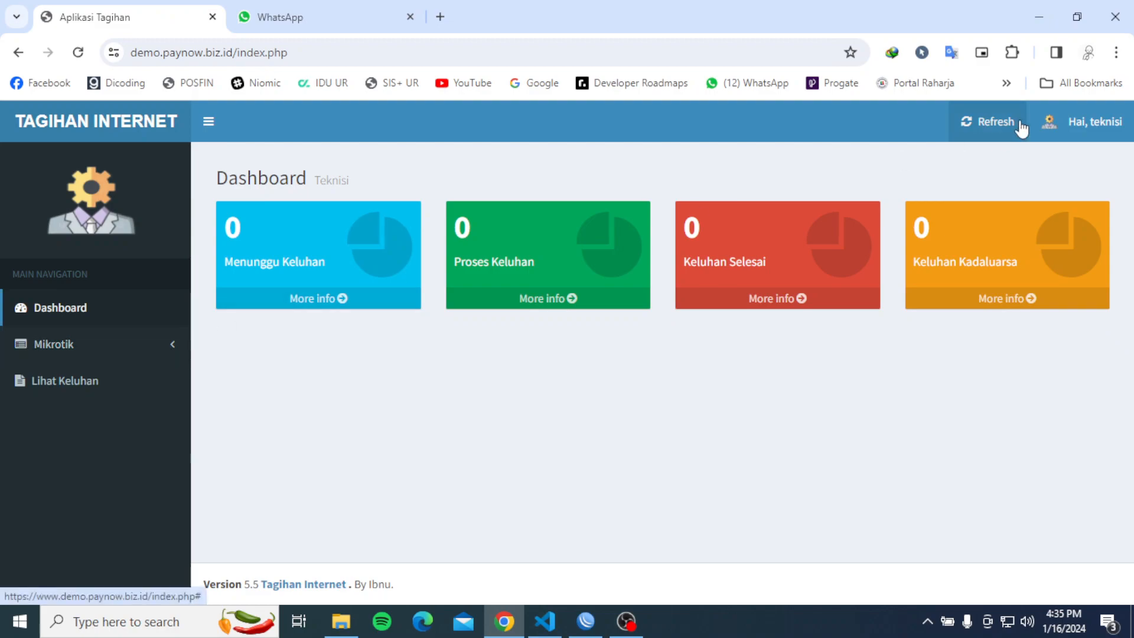
Sign out of the technician account and log back in as admin.
{"action": "left_click", "coordinate": [1056, 123]}
{"action": "left_click", "coordinate": [1107, 311]}
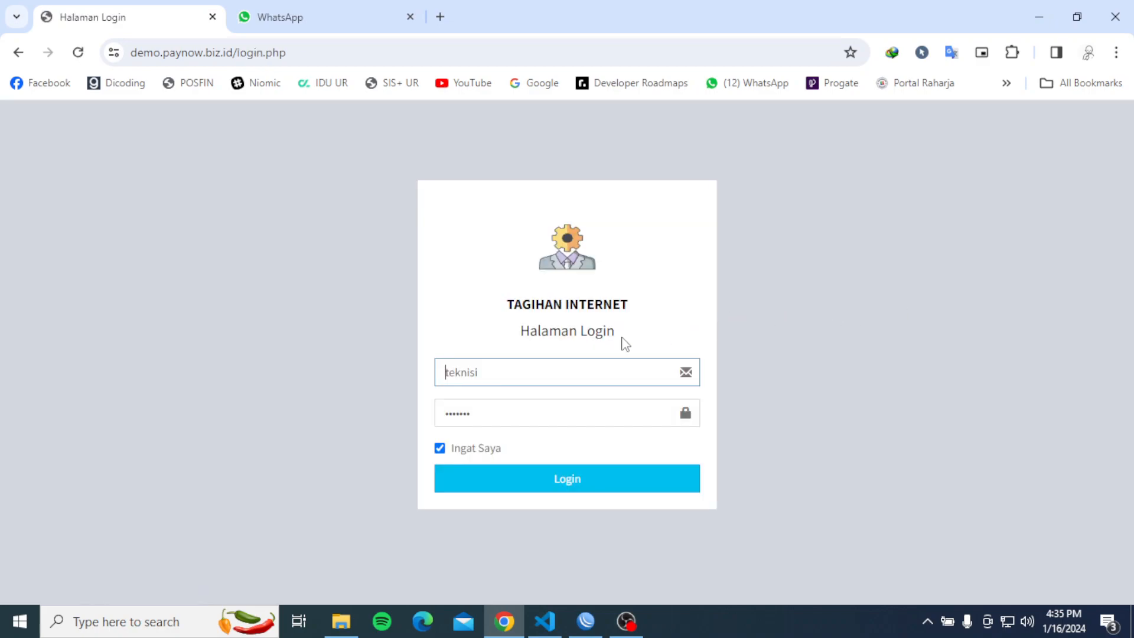
{"action": "left_click", "coordinate": [566, 369]}
{"action": "key", "text": "ctrl+a"}
{"action": "type", "text": "admin"}
{"action": "key", "text": "Tab"}
{"action": "type", "text": "admin"}
{"action": "key", "text": "Return"}
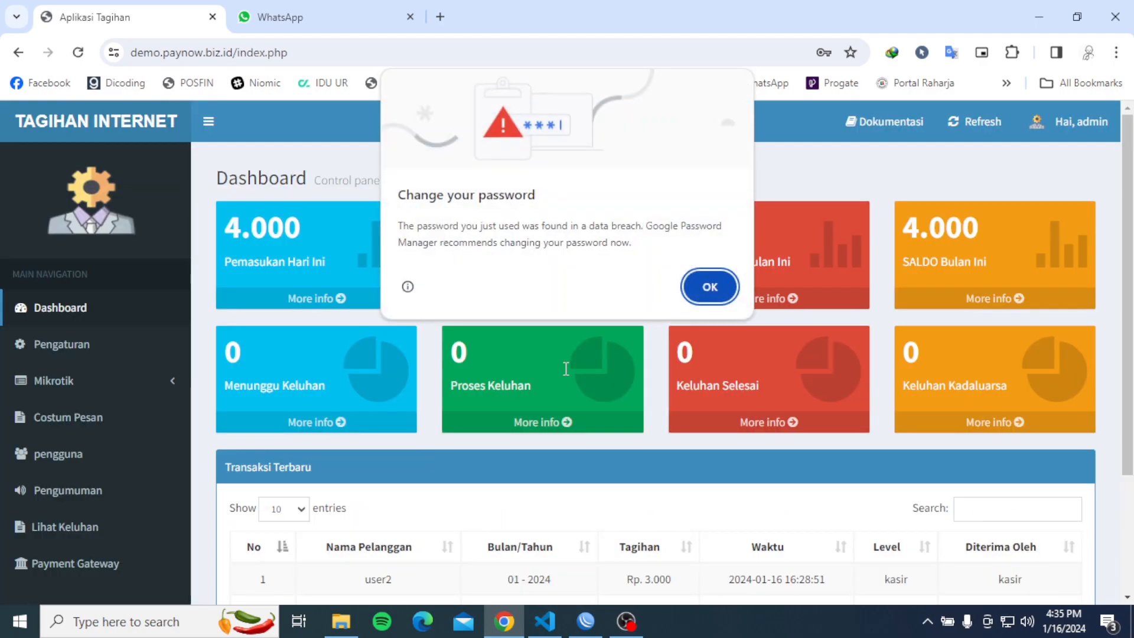
Check the Midtrans keys and admin fee in Payment Gateway, then list the January 2024 bills.
{"action": "left_click", "coordinate": [709, 287]}
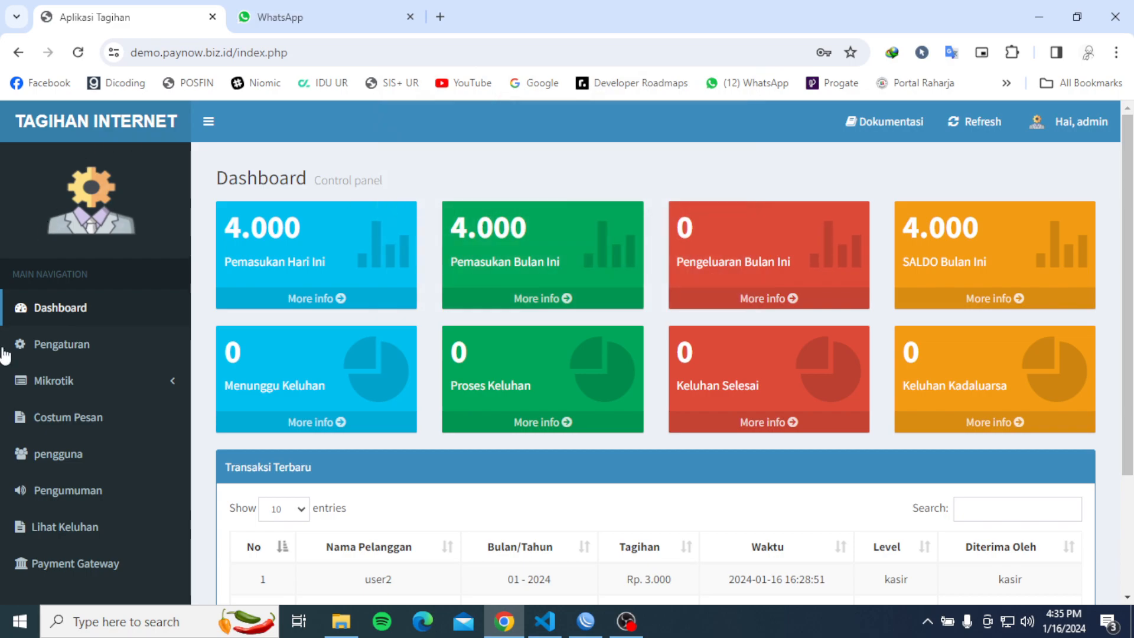
{"action": "scroll", "coordinate": [74, 356], "scroll_direction": "down", "scroll_amount": 3}
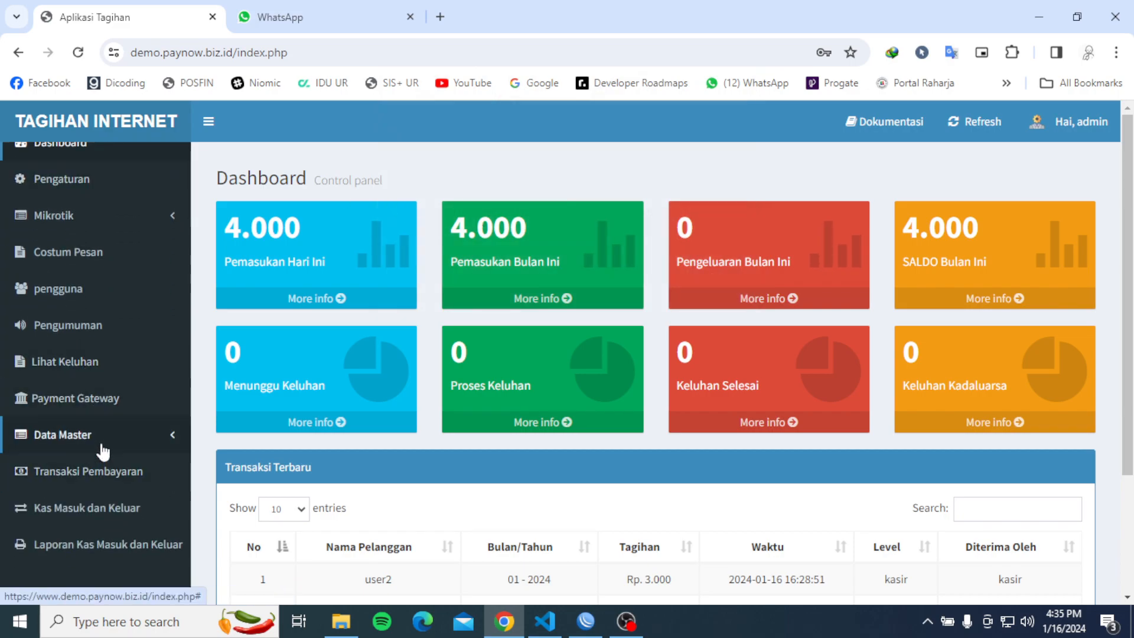
{"action": "left_click", "coordinate": [101, 399]}
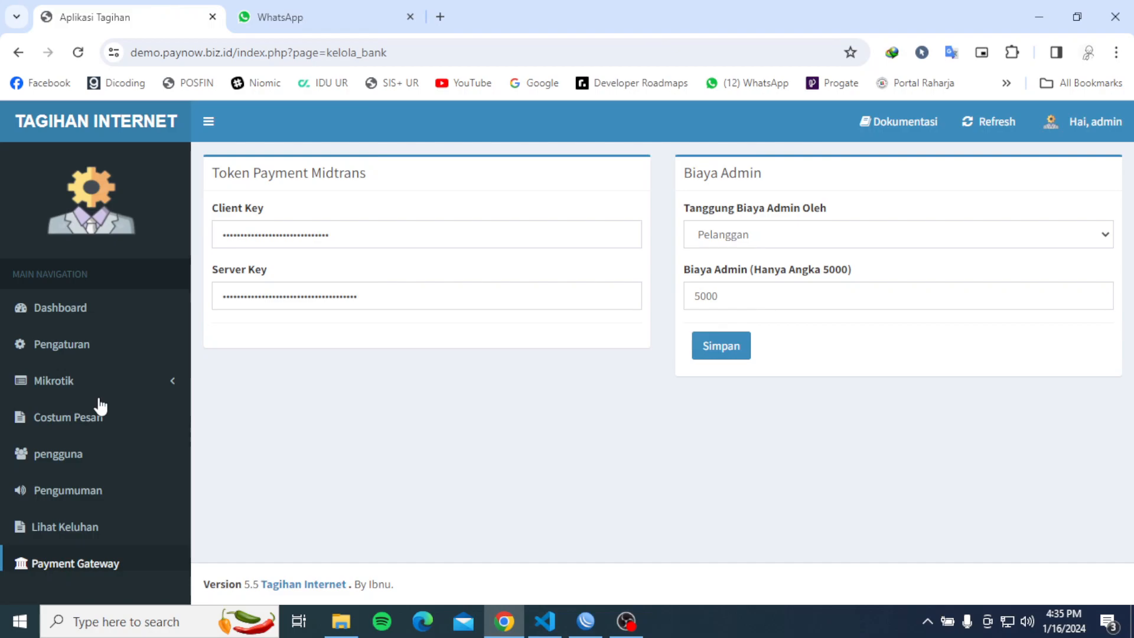
{"action": "scroll", "coordinate": [101, 406], "scroll_direction": "down", "scroll_amount": 3}
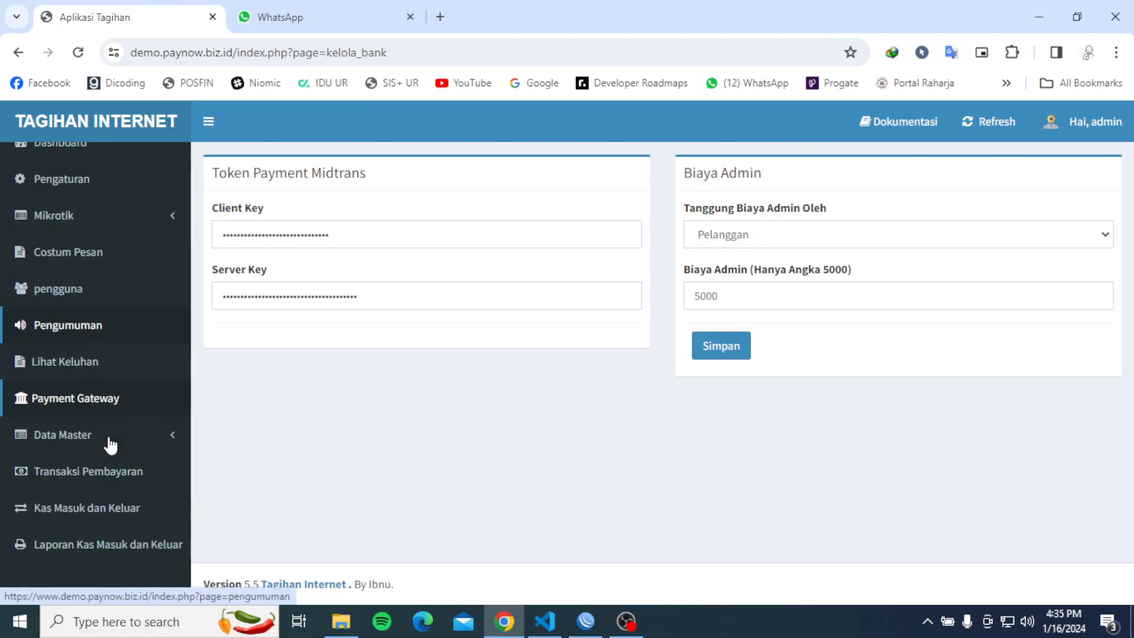
{"action": "left_click", "coordinate": [120, 476]}
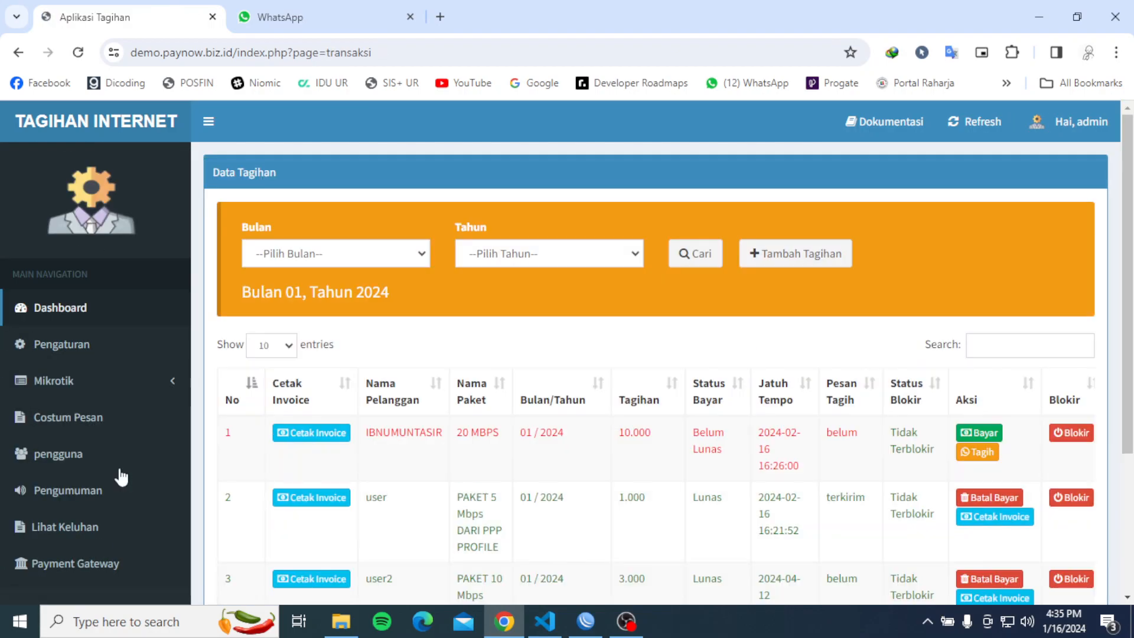
Block the customer whose 10.000 bill is unpaid and acknowledge the confirmation.
{"action": "scroll", "coordinate": [922, 461], "scroll_direction": "down", "scroll_amount": 2}
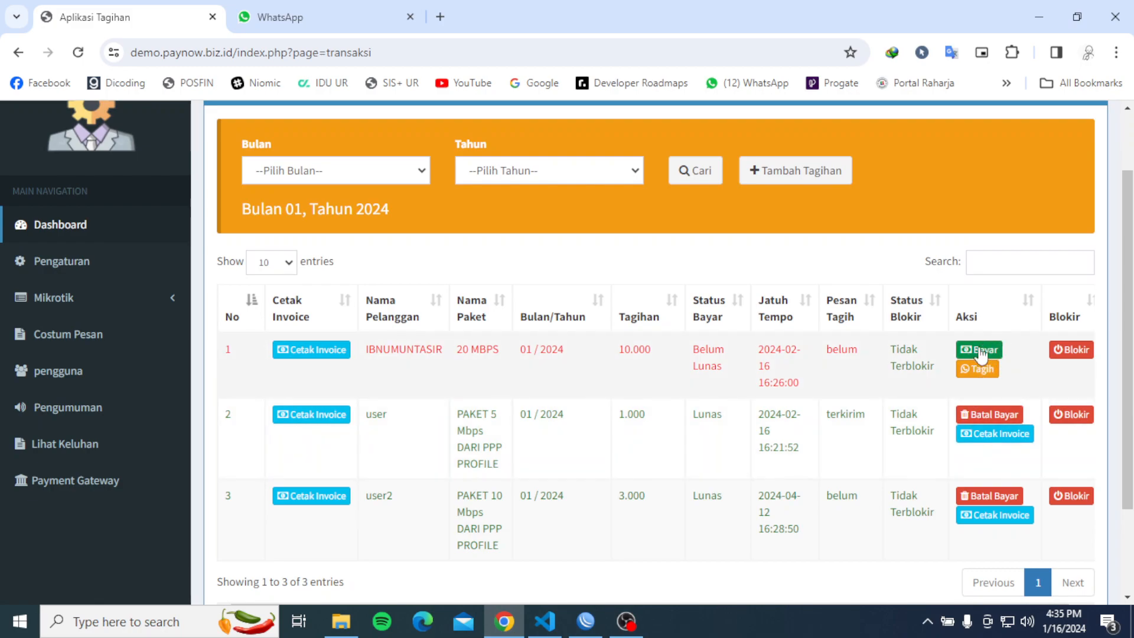
{"action": "scroll", "coordinate": [402, 373], "scroll_direction": "up", "scroll_amount": 2}
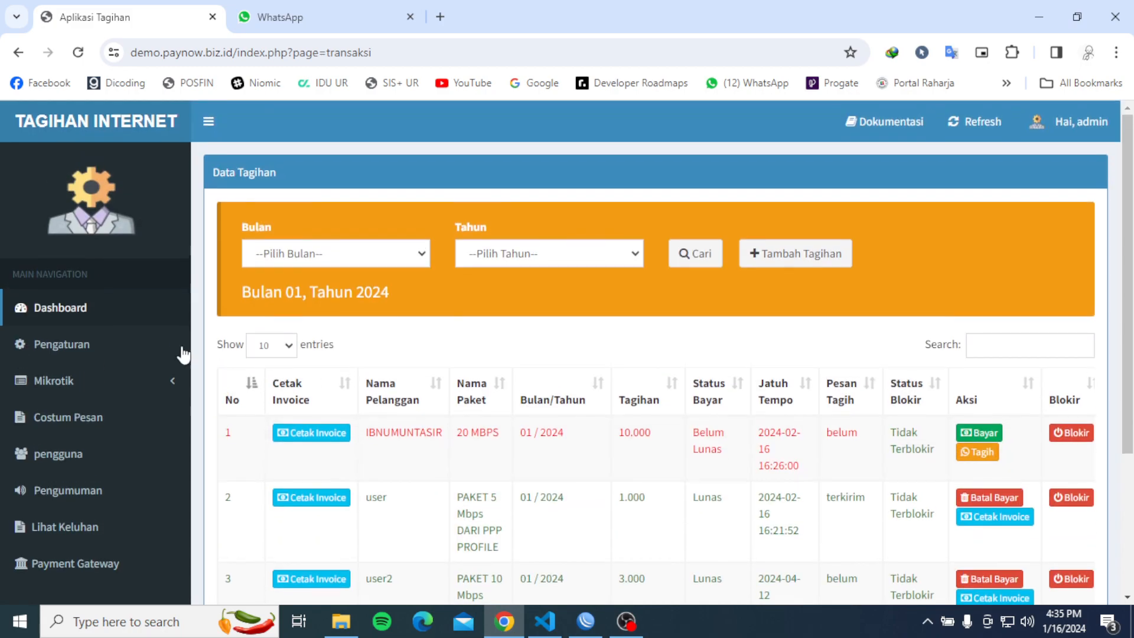
{"action": "scroll", "coordinate": [76, 350], "scroll_direction": "down", "scroll_amount": 2}
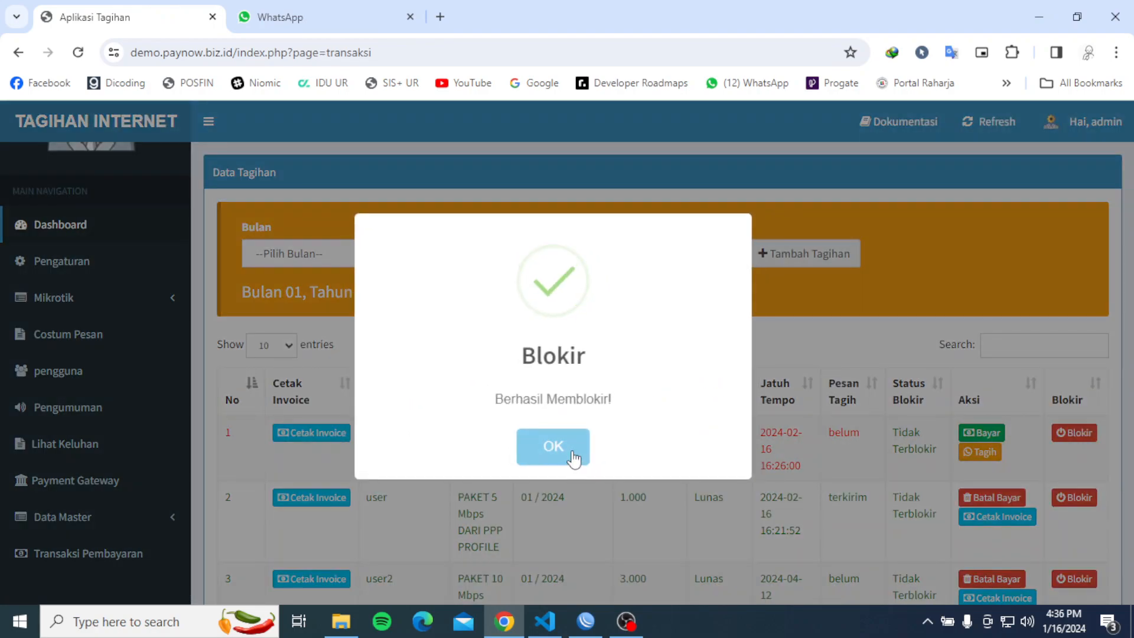
{"action": "left_click", "coordinate": [573, 456]}
Verify in WinBox PPP Secrets that the blocked customer's secret is now disabled.
{"action": "scroll", "coordinate": [576, 461], "scroll_direction": "down", "scroll_amount": 3}
{"action": "left_click", "coordinate": [585, 622]}
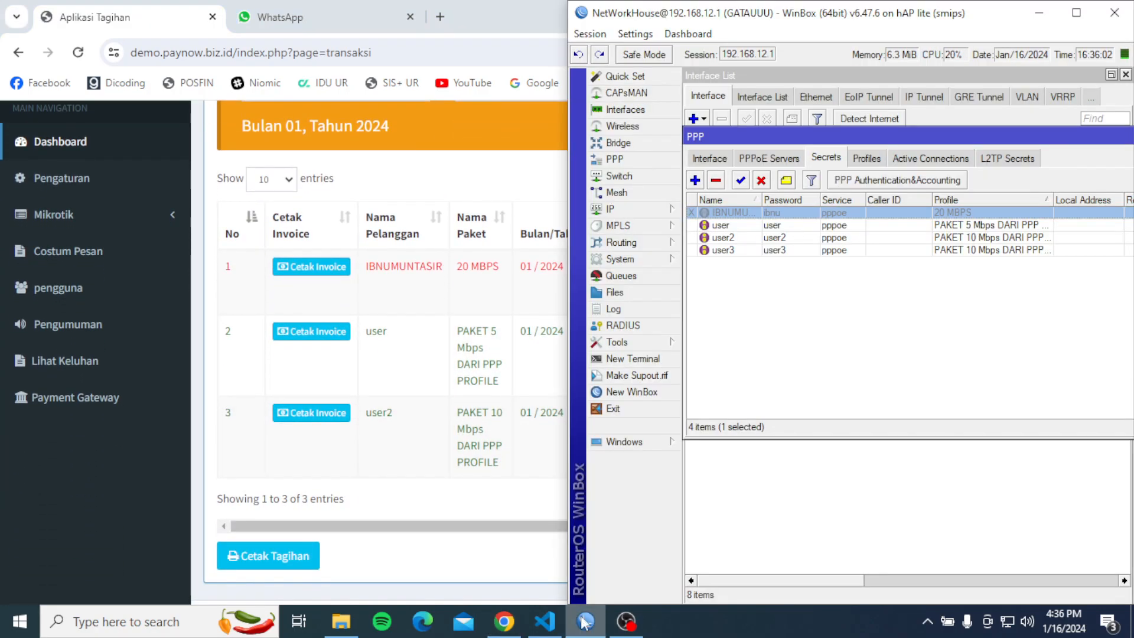
{"action": "left_click", "coordinate": [780, 289]}
{"action": "left_click_drag", "start_coordinate": [759, 202], "coordinate": [783, 201]}
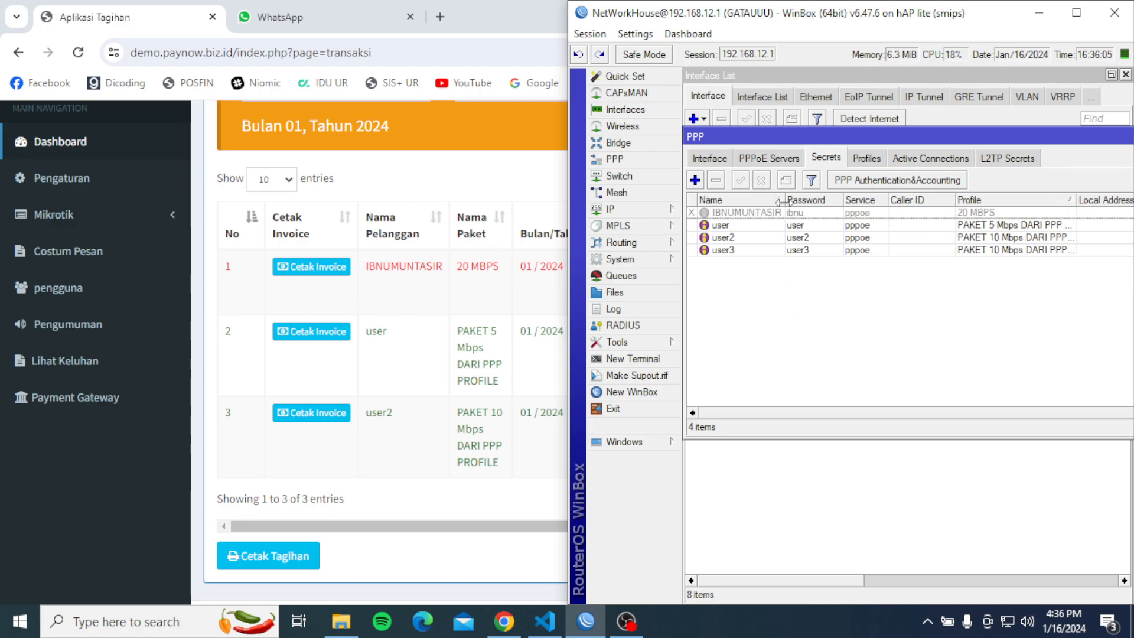
{"action": "scroll", "coordinate": [277, 284], "scroll_direction": "up", "scroll_amount": 3}
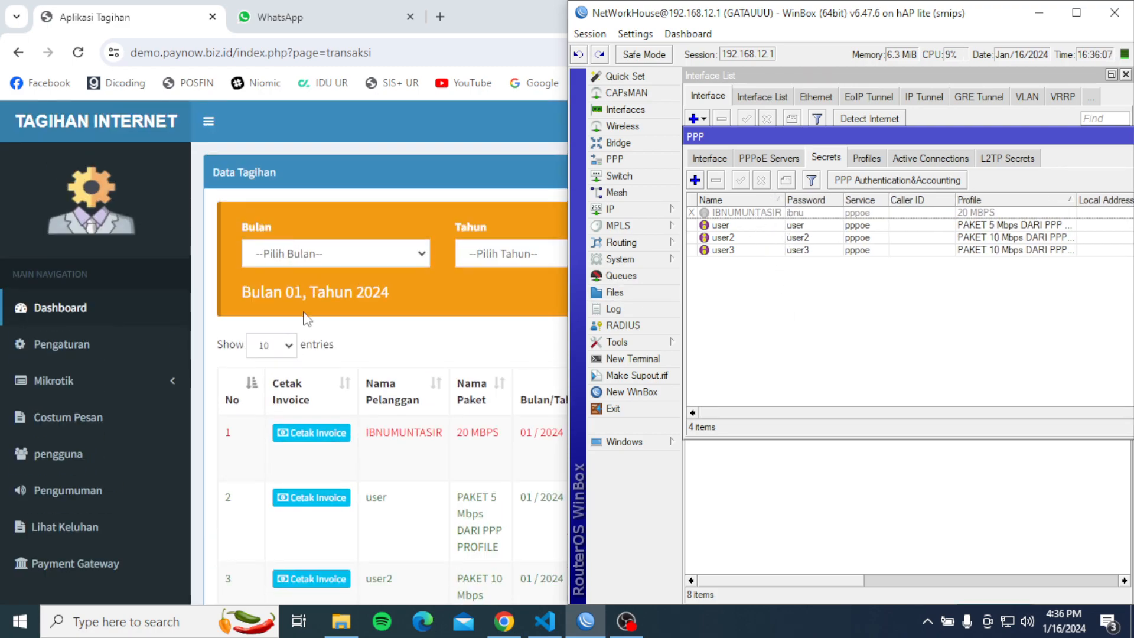
{"action": "left_click", "coordinate": [58, 454]}
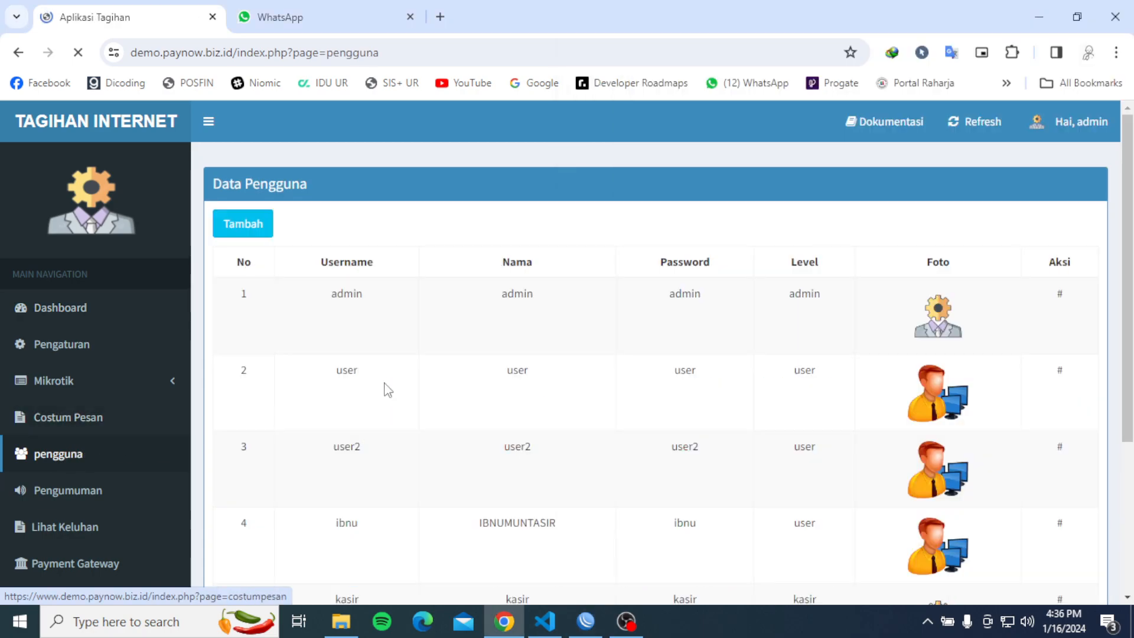
Note the fourth user's username, then sign out of the admin account.
{"action": "scroll", "coordinate": [436, 485], "scroll_direction": "down", "scroll_amount": 2}
{"action": "left_click_drag", "start_coordinate": [385, 479], "coordinate": [365, 483]}
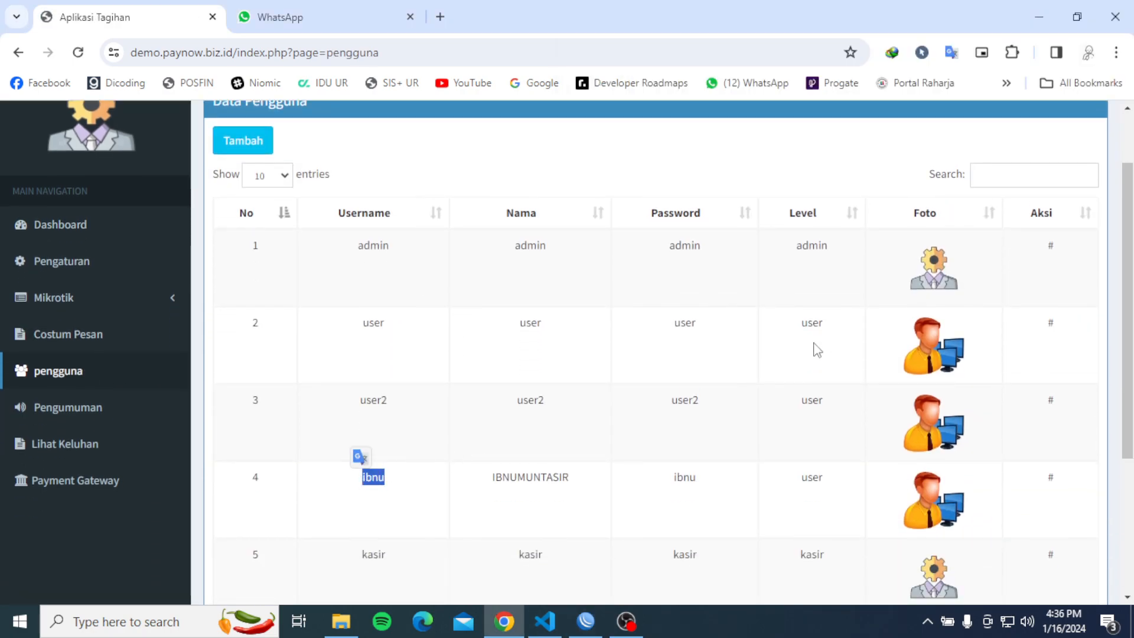
{"action": "scroll", "coordinate": [816, 351], "scroll_direction": "up", "scroll_amount": 2}
{"action": "left_click", "coordinate": [1072, 122]}
{"action": "left_click", "coordinate": [1078, 321]}
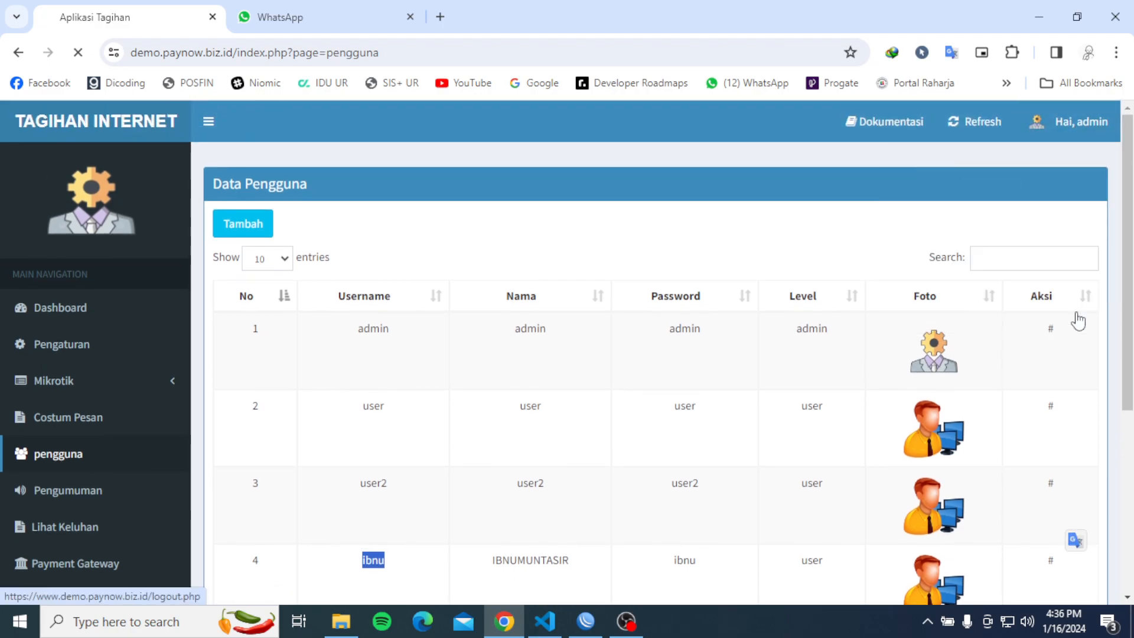
Sign in with the blocked customer's username and go to their empty Keluhan Saya page.
{"action": "double_click", "coordinate": [495, 358]}
{"action": "type", "text": "ibnu"}
{"action": "key", "text": "Tab"}
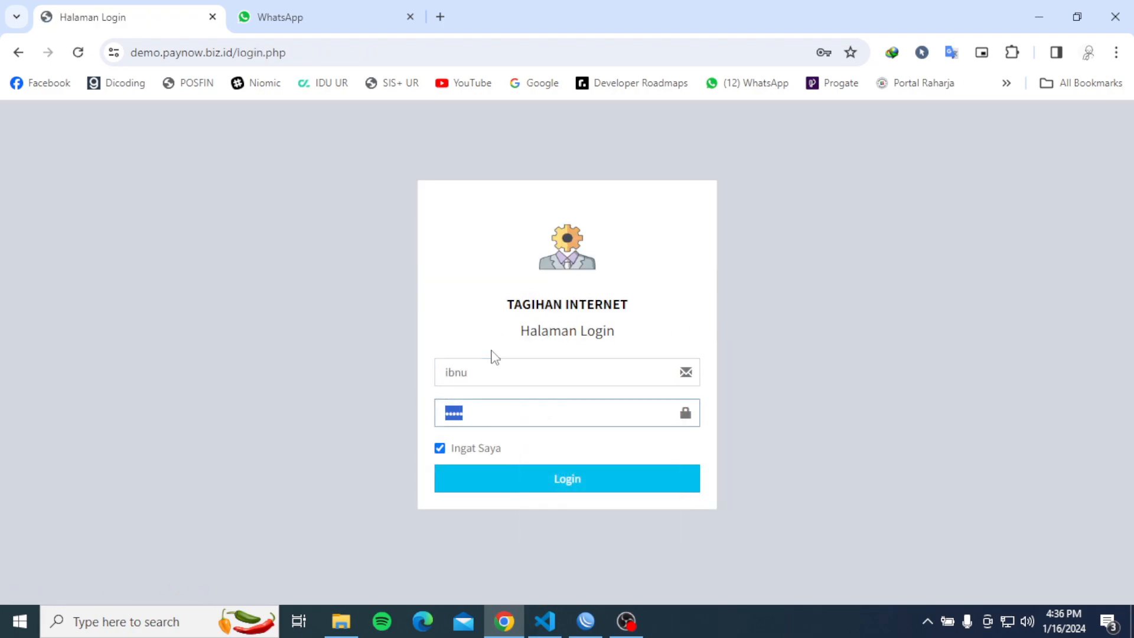
{"action": "left_click", "coordinate": [509, 473]}
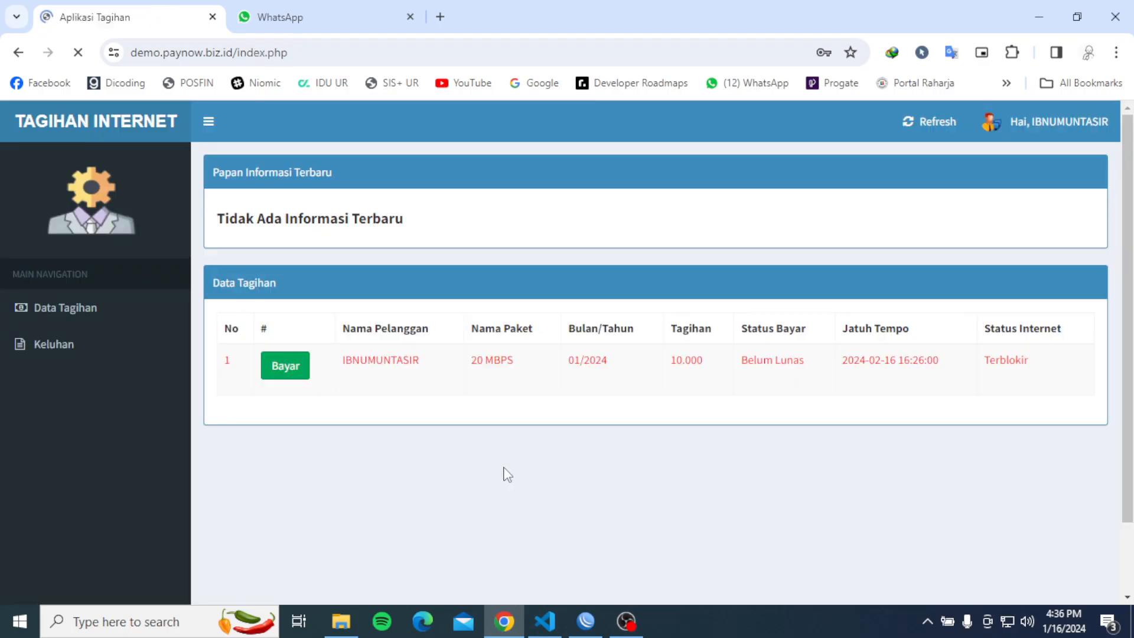
{"action": "left_click", "coordinate": [706, 285]}
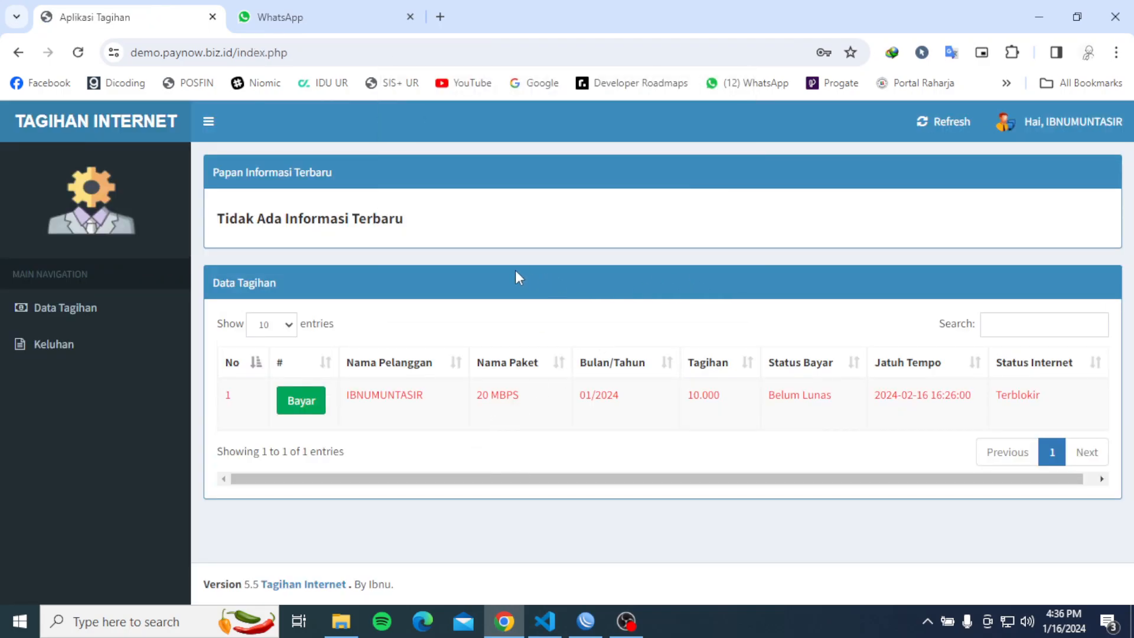
{"action": "left_click_drag", "start_coordinate": [357, 177], "coordinate": [208, 183]}
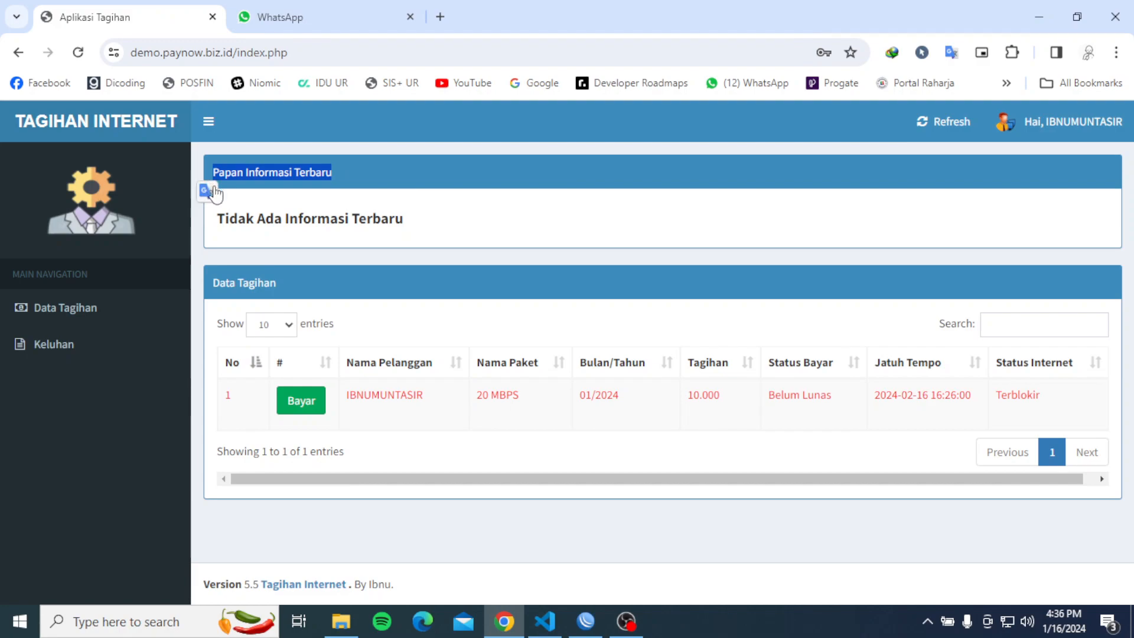
{"action": "left_click_drag", "start_coordinate": [414, 236], "coordinate": [243, 245]}
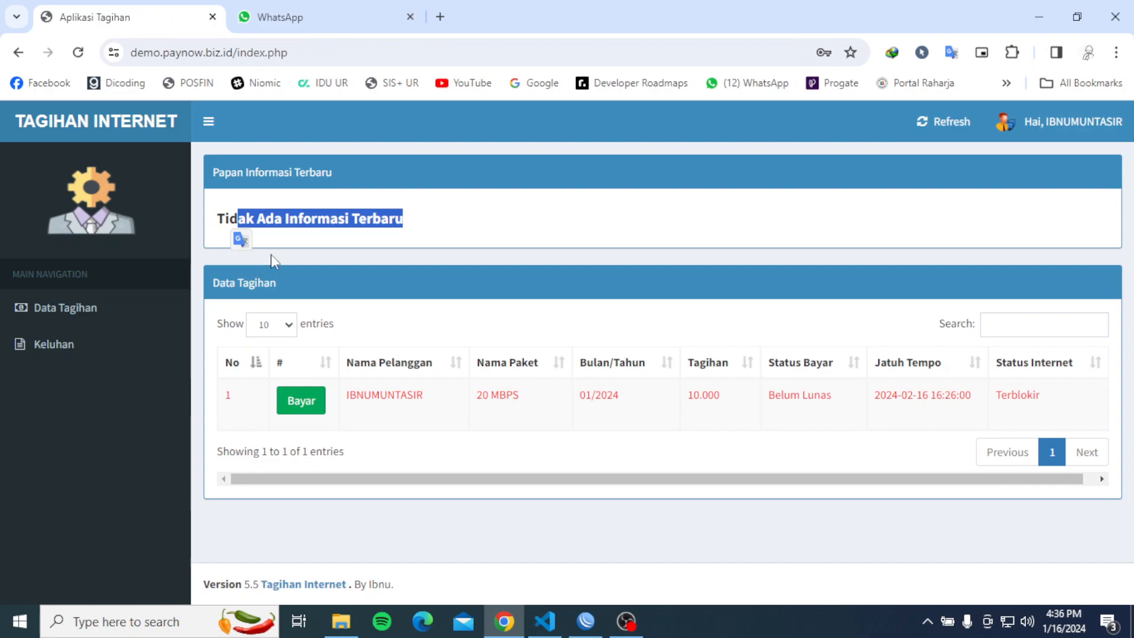
{"action": "left_click", "coordinate": [68, 344]}
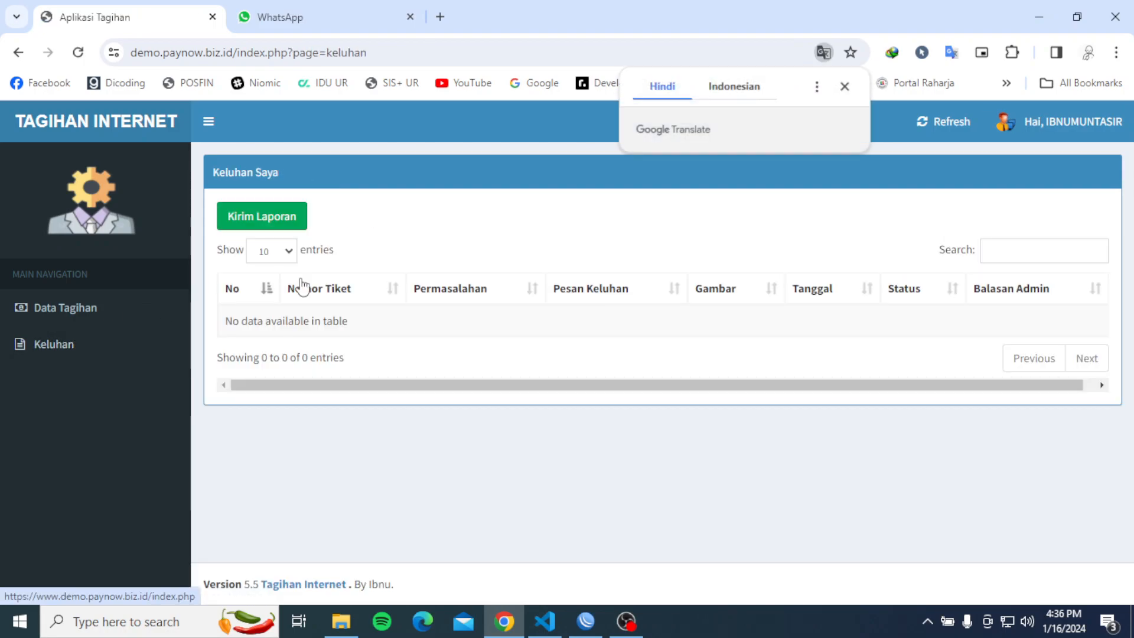
Submit an 'INTERNET LAMBAT' complaint with no contact number, creating pengaduan-001 awaiting response.
{"action": "left_click", "coordinate": [280, 216]}
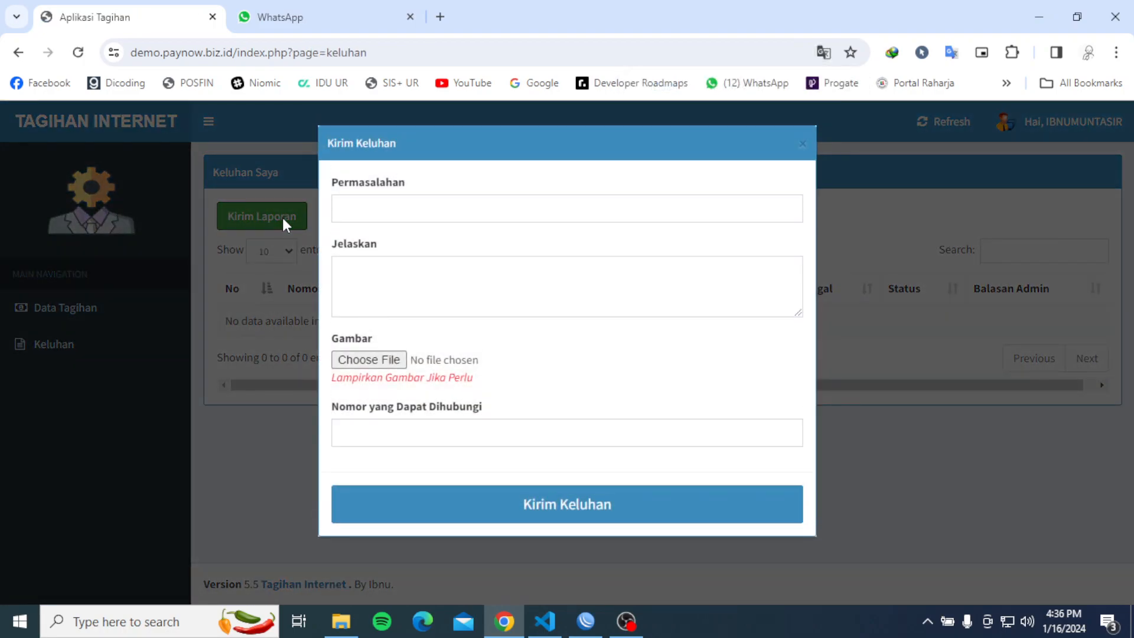
{"action": "left_click", "coordinate": [834, 173]}
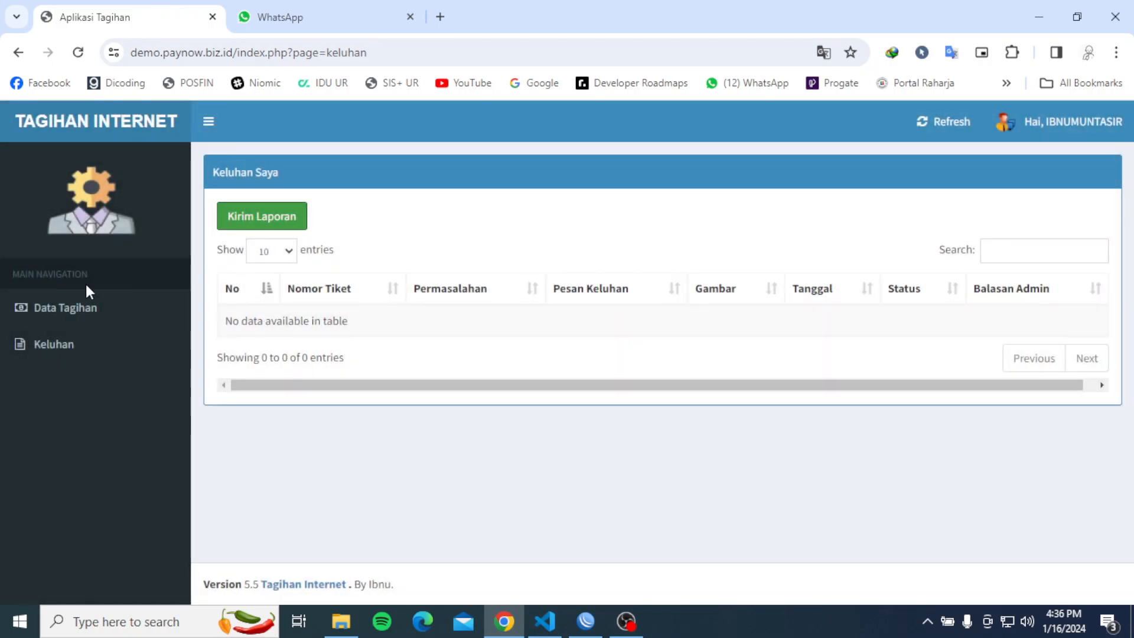
{"action": "left_click", "coordinate": [252, 218]}
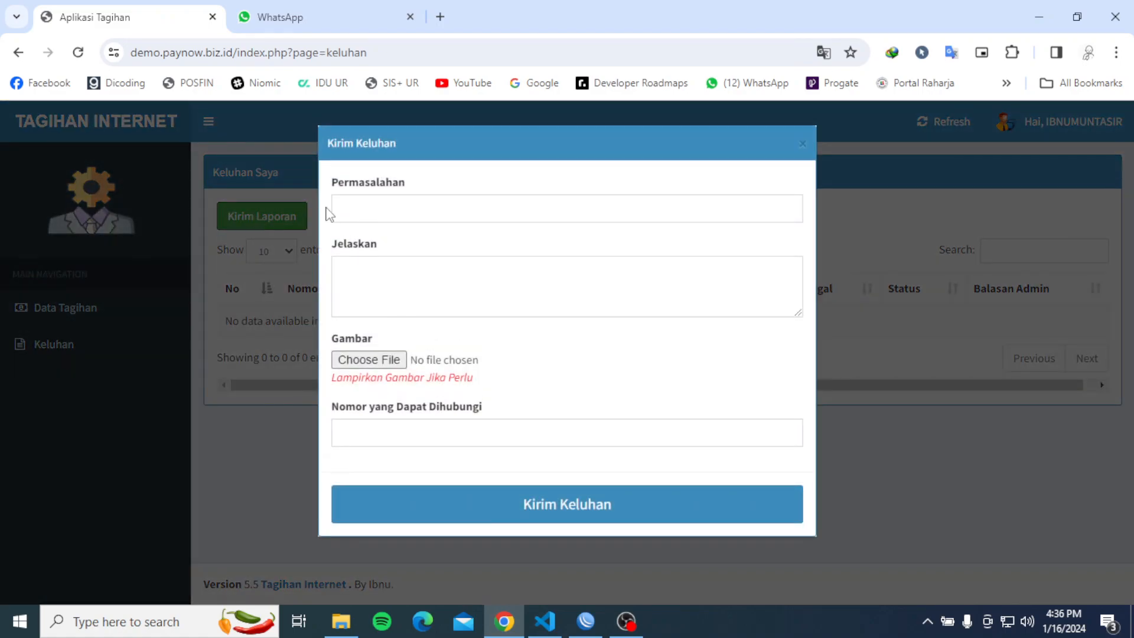
{"action": "left_click", "coordinate": [372, 206]}
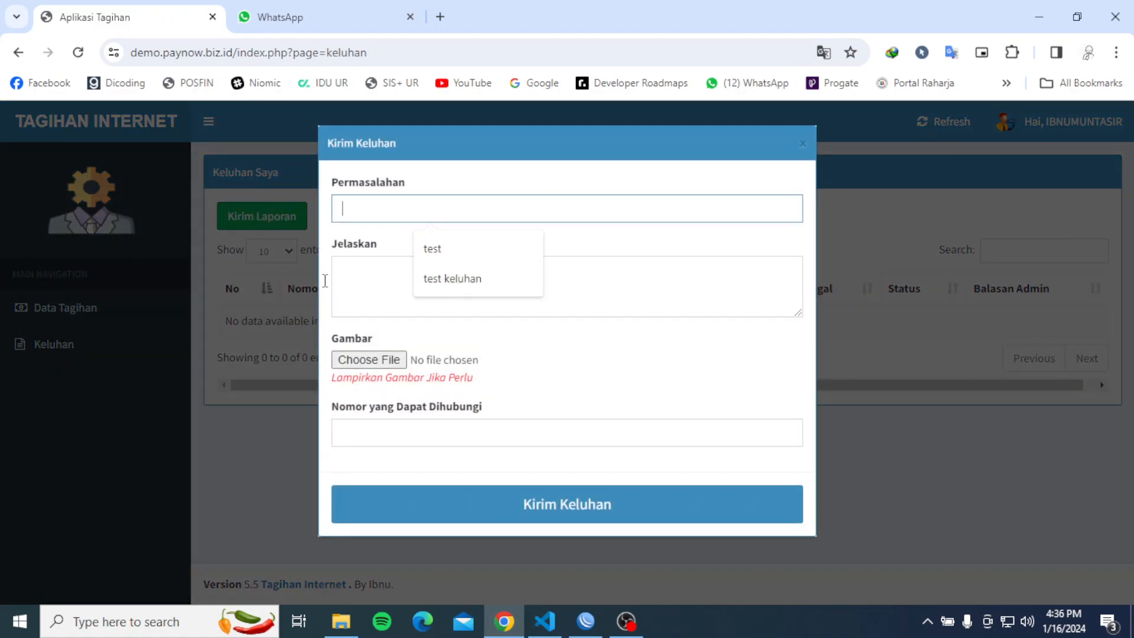
{"action": "type", "text": "INT"}
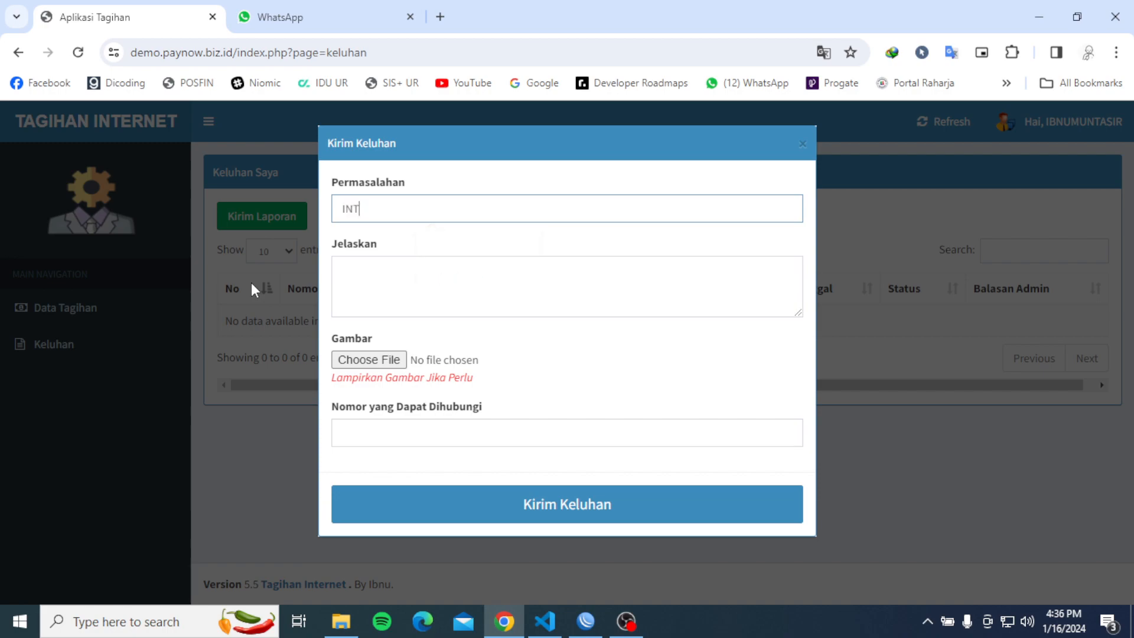
{"action": "type", "text": "ERNET LAMBAT"}
{"action": "left_click", "coordinate": [407, 298]}
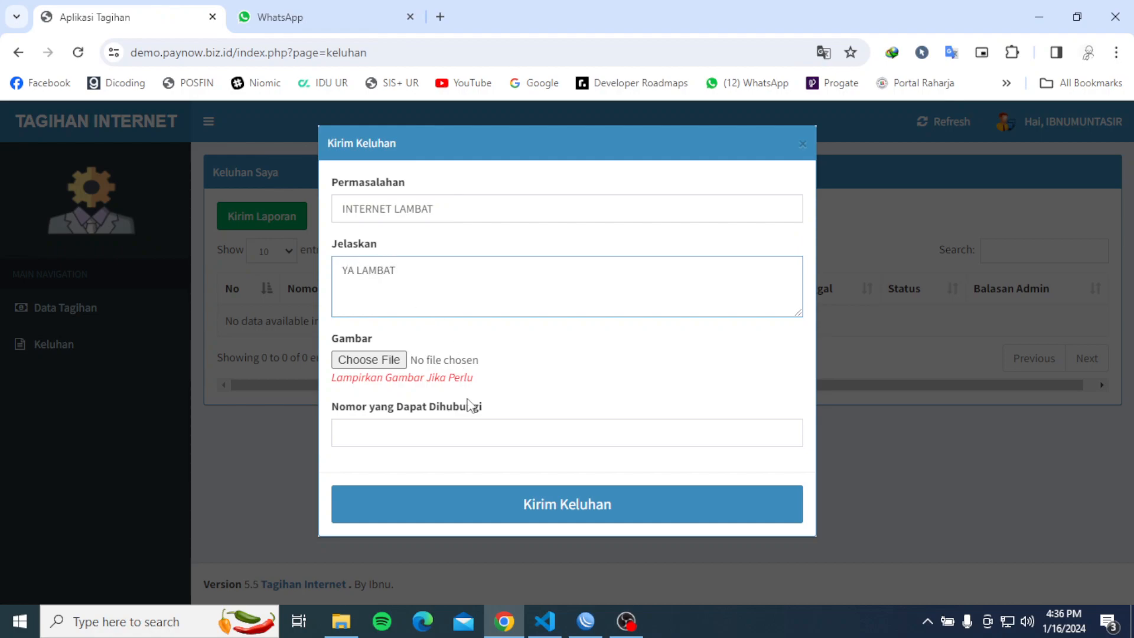
{"action": "left_click", "coordinate": [447, 426]}
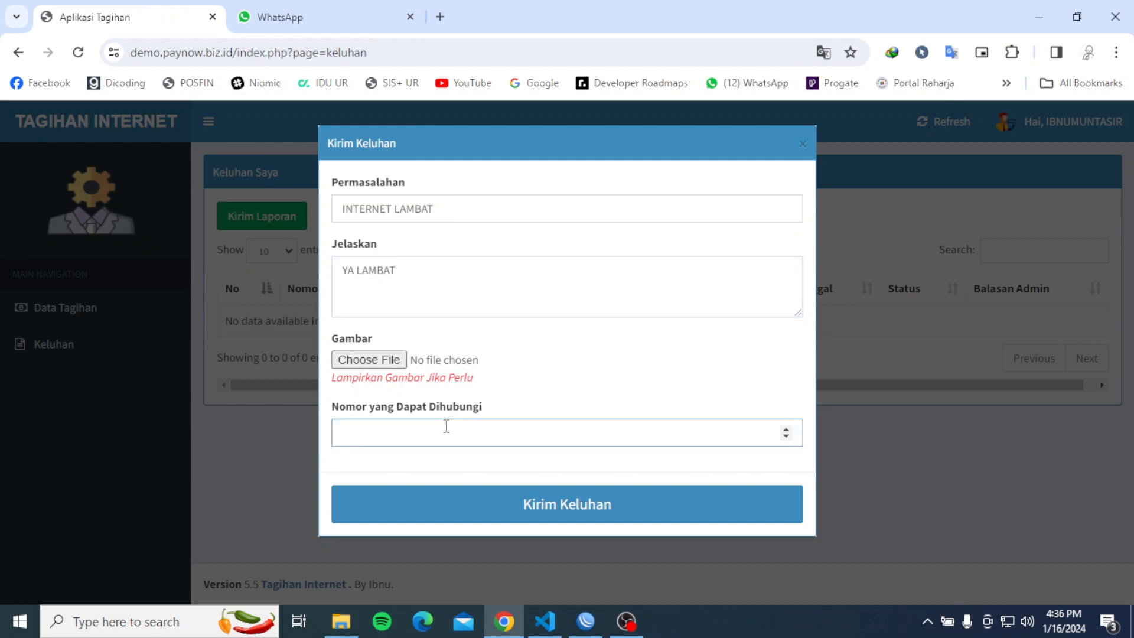
{"action": "left_click", "coordinate": [440, 460]}
{"action": "left_click", "coordinate": [476, 506]}
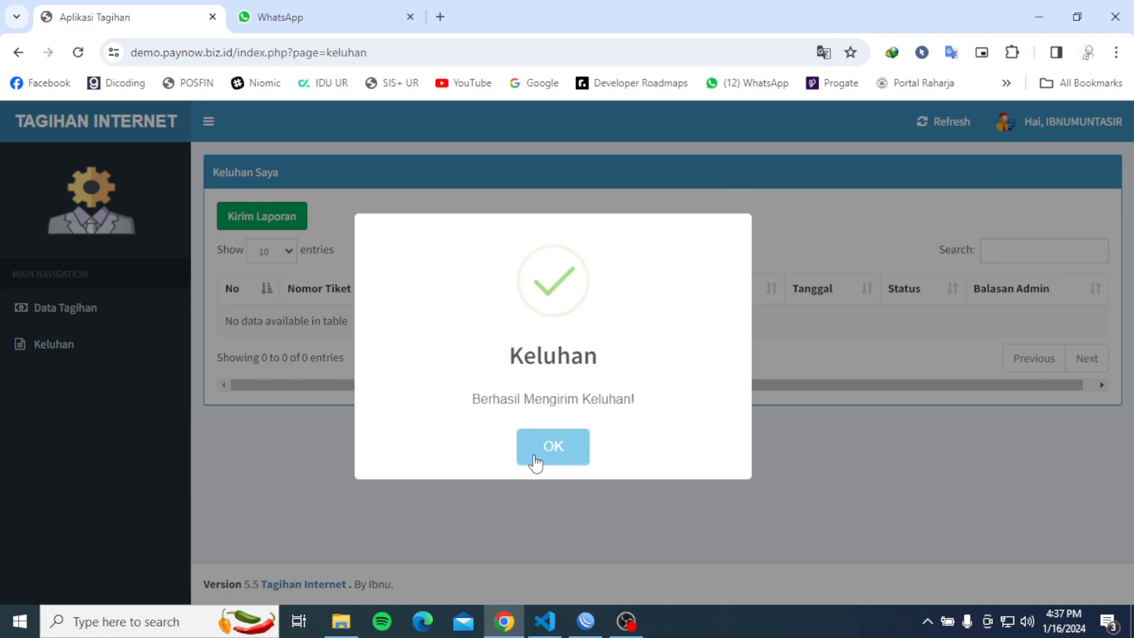
{"action": "left_click", "coordinate": [536, 463]}
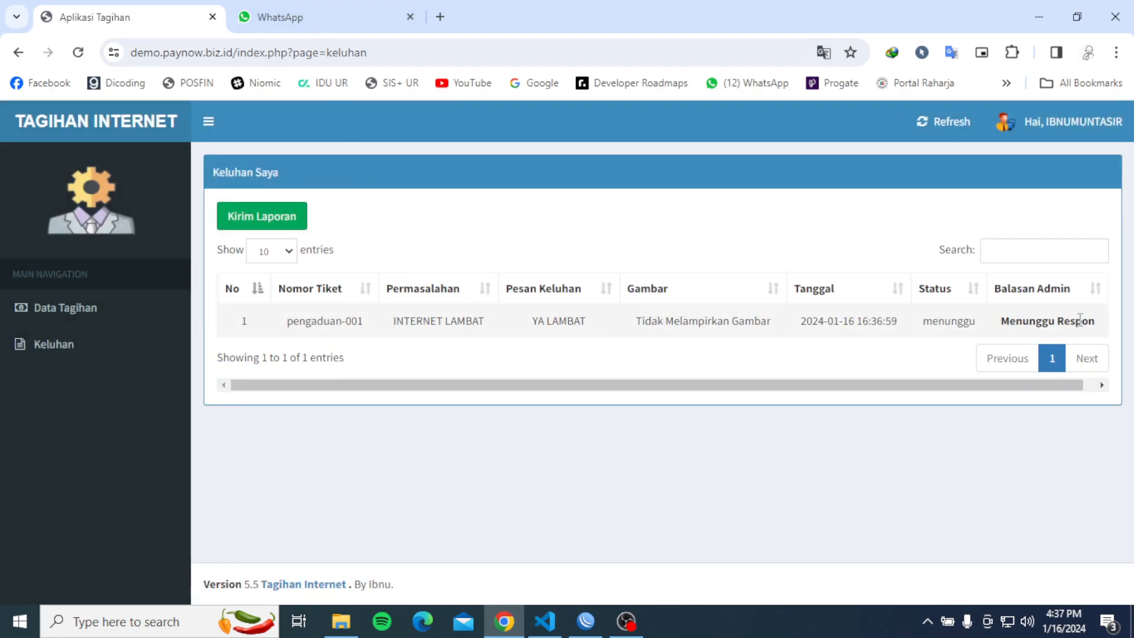
{"action": "left_click_drag", "start_coordinate": [1095, 319], "coordinate": [998, 341]}
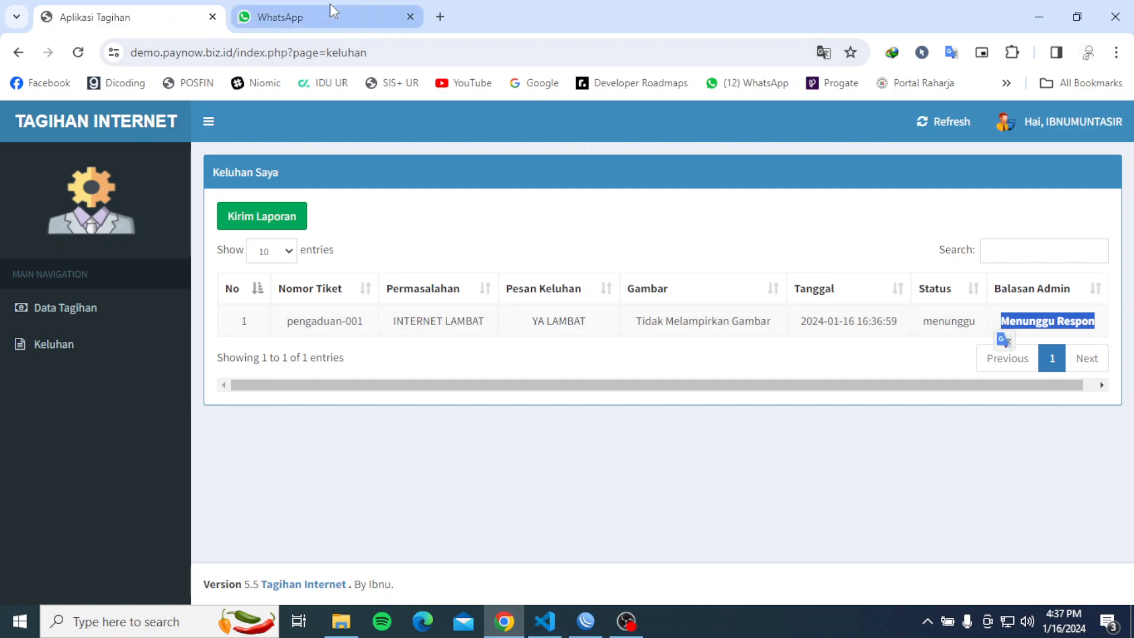
Read the fonnte WhatsApp confirmation for ticket pengaduan-001 in the Nyoba chat.
{"action": "left_click", "coordinate": [331, 12]}
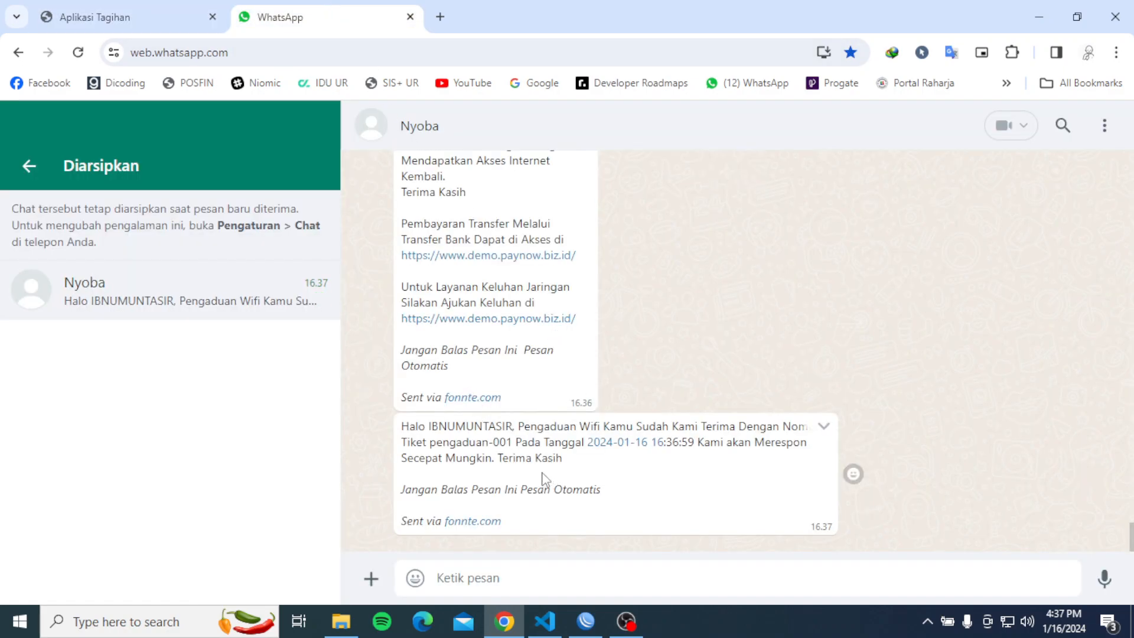
{"action": "left_click_drag", "start_coordinate": [828, 426], "coordinate": [507, 427]}
{"action": "left_click", "coordinate": [539, 454]}
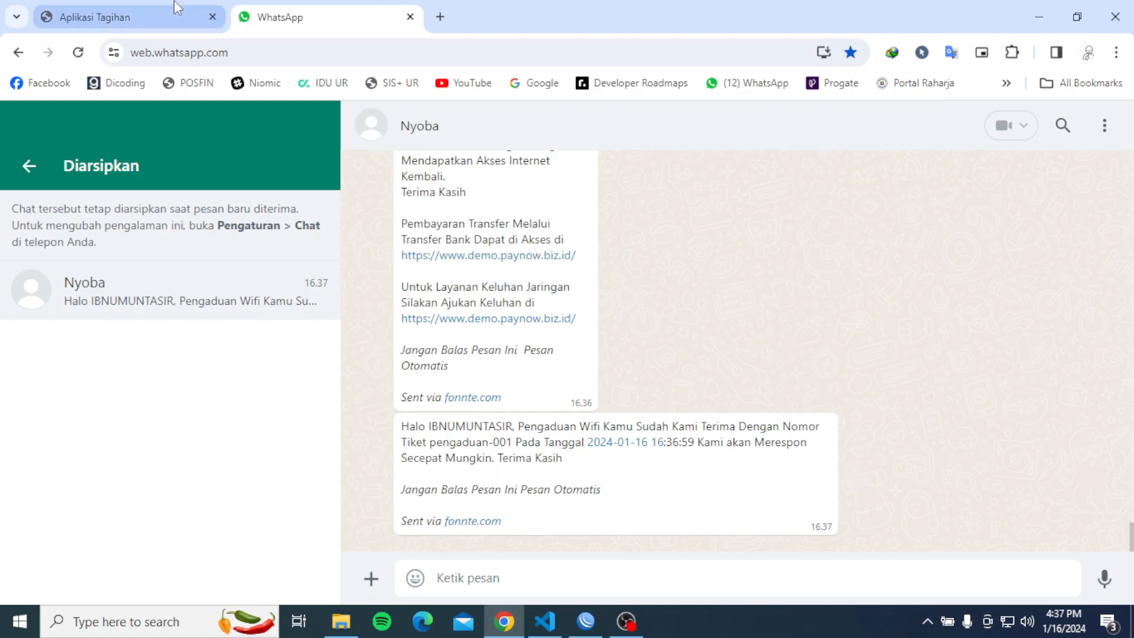
Back in the billing app, check pengaduan-001 still shows Menunggu Respon.
{"action": "left_click", "coordinate": [113, 16]}
{"action": "left_click", "coordinate": [360, 325]}
{"action": "left_click_drag", "start_coordinate": [359, 326], "coordinate": [336, 325]}
{"action": "left_click", "coordinate": [389, 360]}
{"action": "left_click_drag", "start_coordinate": [1095, 323], "coordinate": [1012, 318]}
Fill a second 'INTERNET LAMBAT' complaint form with a contact number.
{"action": "left_click", "coordinate": [878, 349]}
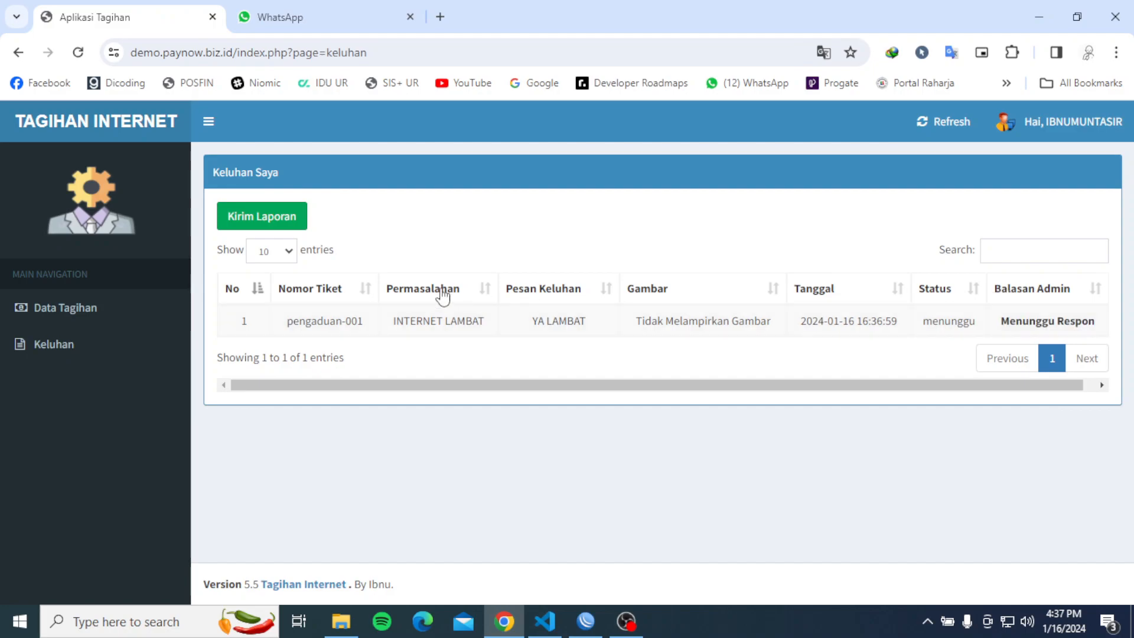
{"action": "left_click", "coordinate": [295, 219]}
{"action": "left_click", "coordinate": [412, 210]}
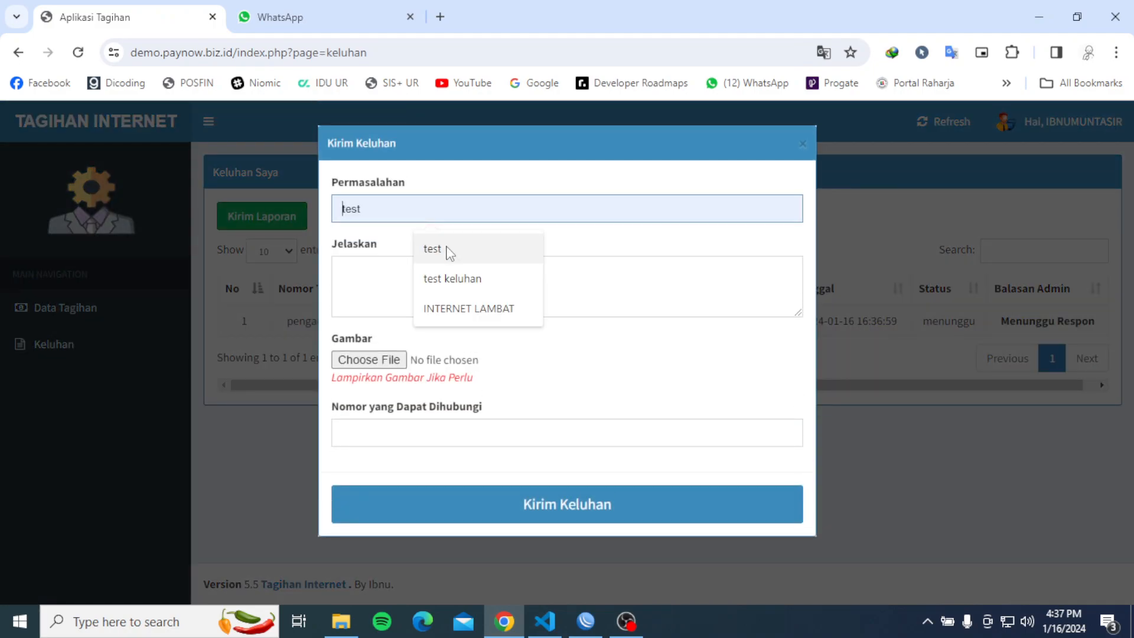
{"action": "left_click", "coordinate": [477, 308]}
{"action": "left_click", "coordinate": [446, 285]}
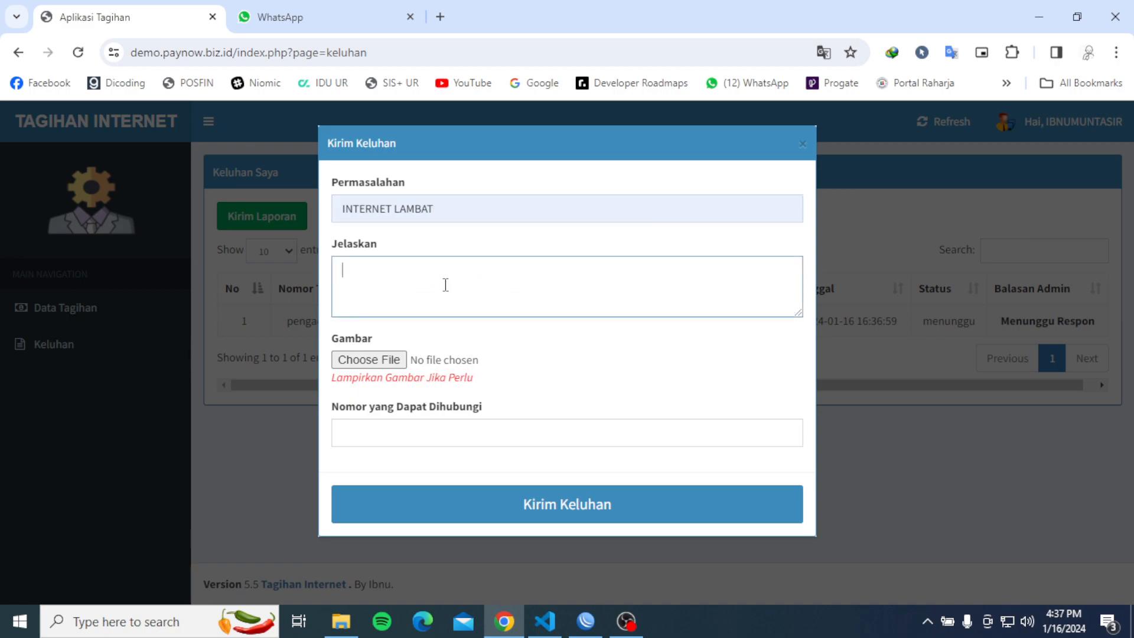
{"action": "left_click", "coordinate": [452, 211]}
{"action": "type", "text": "T"}
{"action": "left_click", "coordinate": [469, 434]}
{"action": "type", "text": "123455"}
{"action": "left_click", "coordinate": [467, 464]}
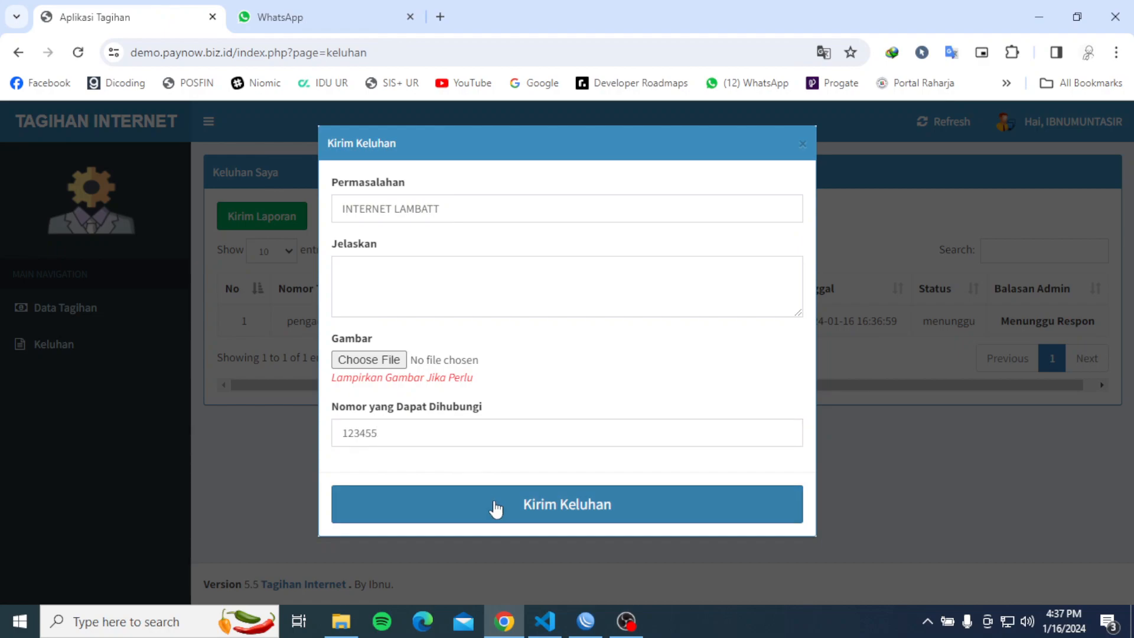
{"action": "left_click", "coordinate": [495, 508]}
Add explanation 'TEST', submit, and dismiss the Gagal Mengirim refusal while pengaduan-001 is pending.
{"action": "type", "text": "TEST"}
{"action": "left_click", "coordinate": [532, 518]}
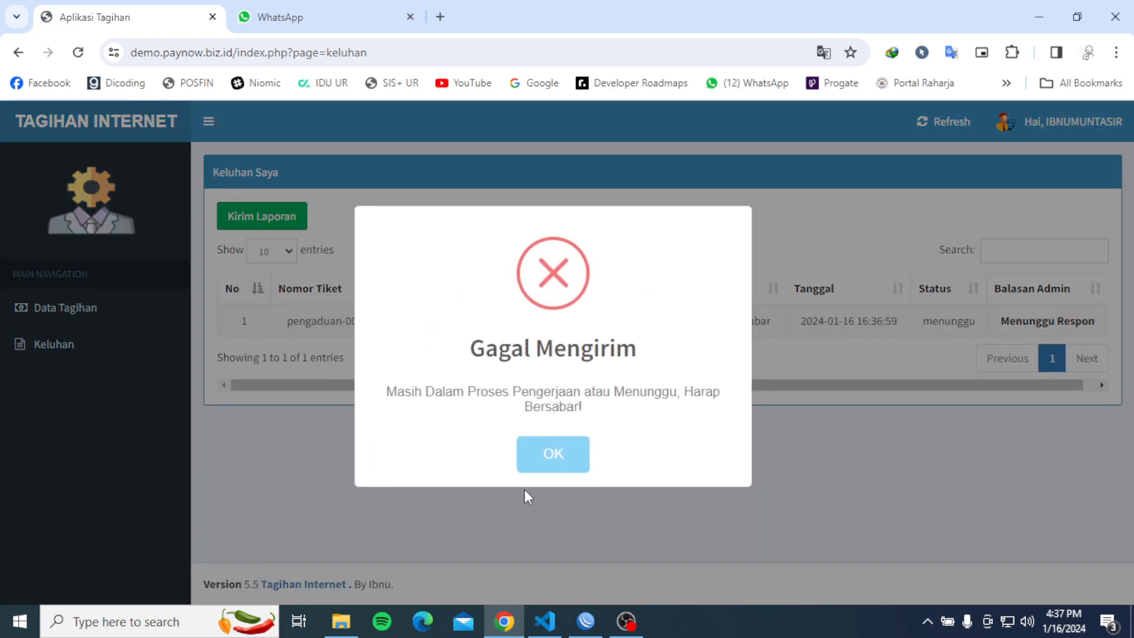
{"action": "left_click_drag", "start_coordinate": [405, 396], "coordinate": [543, 395]}
{"action": "left_click", "coordinate": [615, 391]}
{"action": "left_click", "coordinate": [579, 467]}
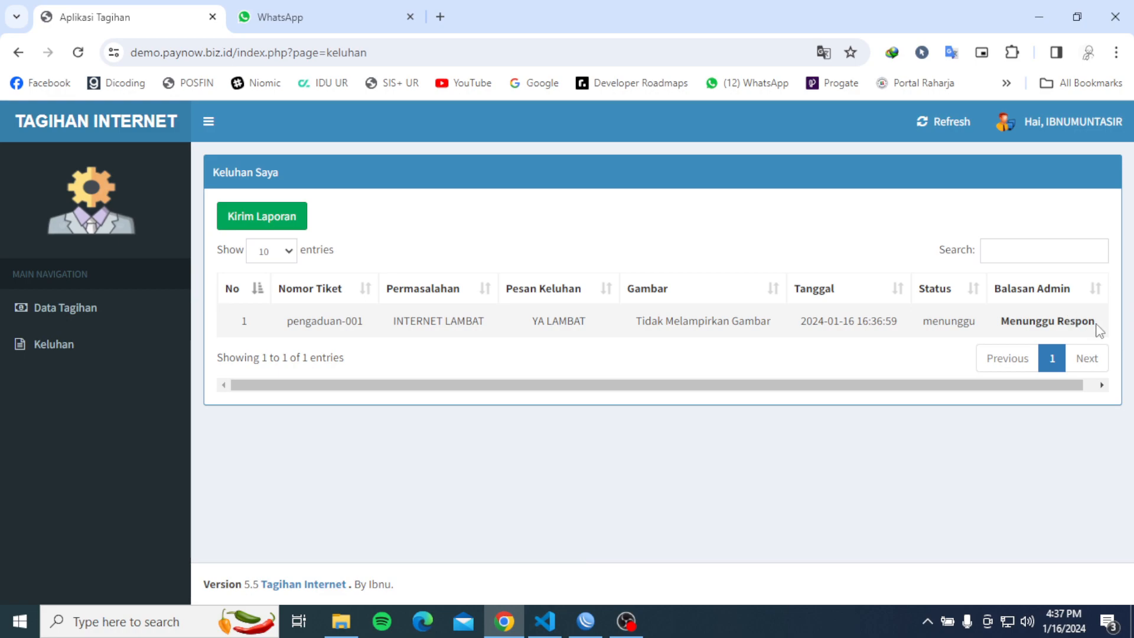
{"action": "left_click_drag", "start_coordinate": [1097, 325], "coordinate": [937, 329]}
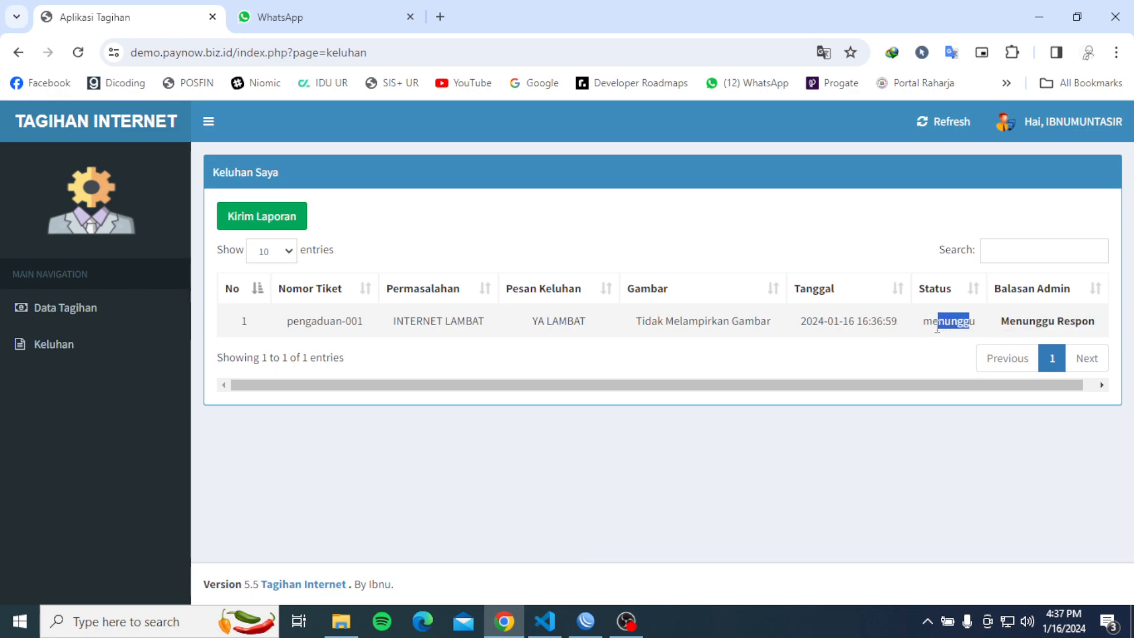
{"action": "left_click", "coordinate": [565, 313]}
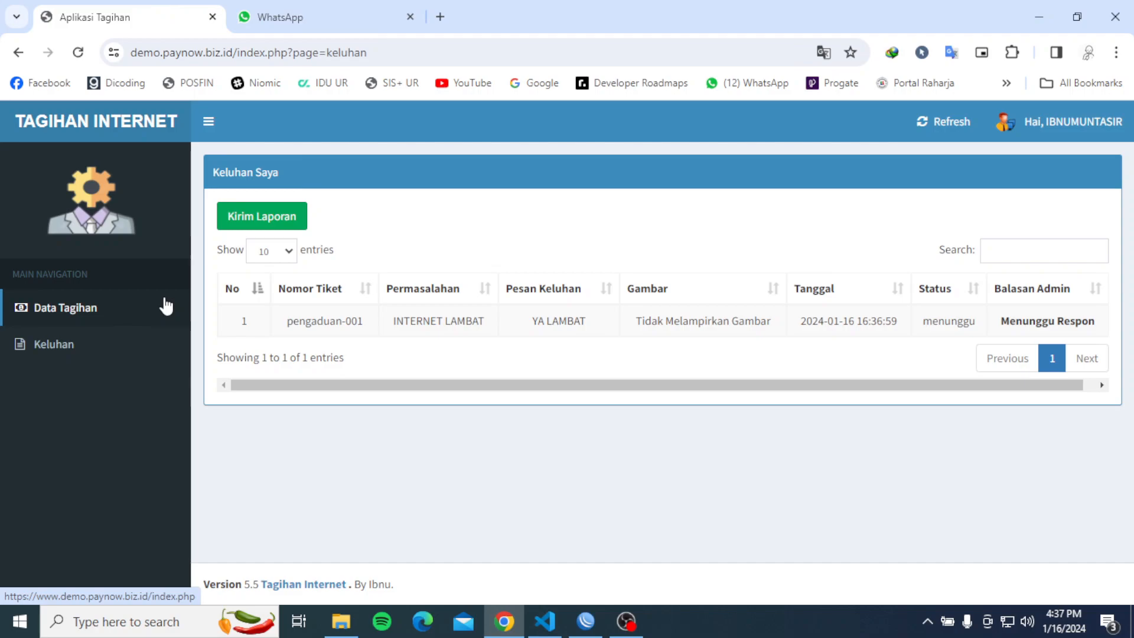
Sign out of the customer account to the Halaman Login page.
{"action": "left_click", "coordinate": [1070, 122]}
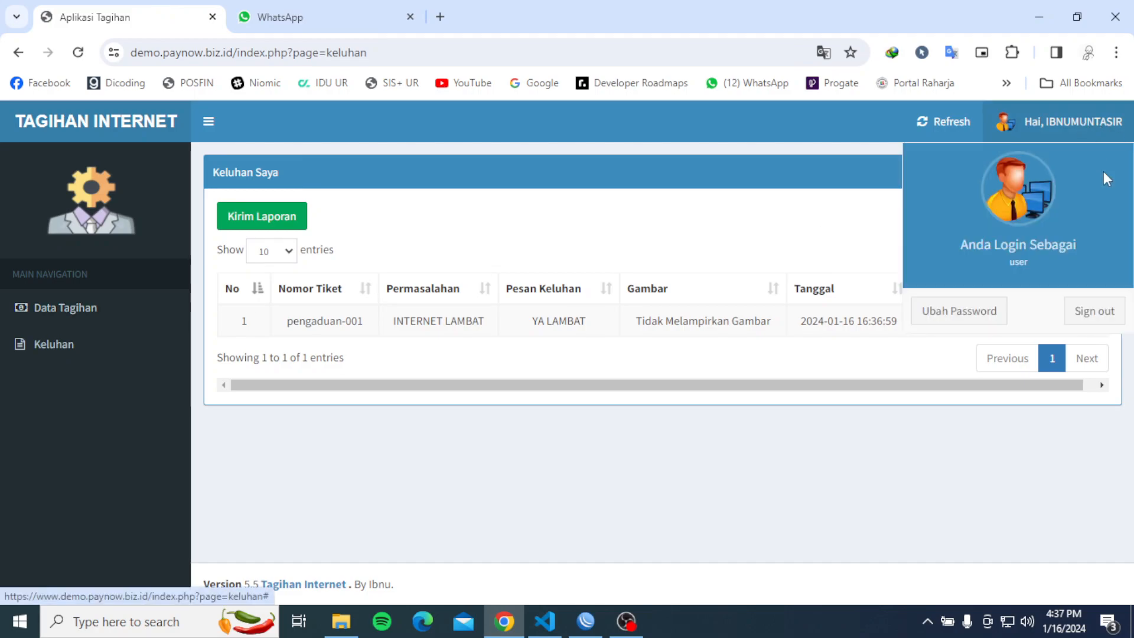
{"action": "left_click", "coordinate": [1095, 312]}
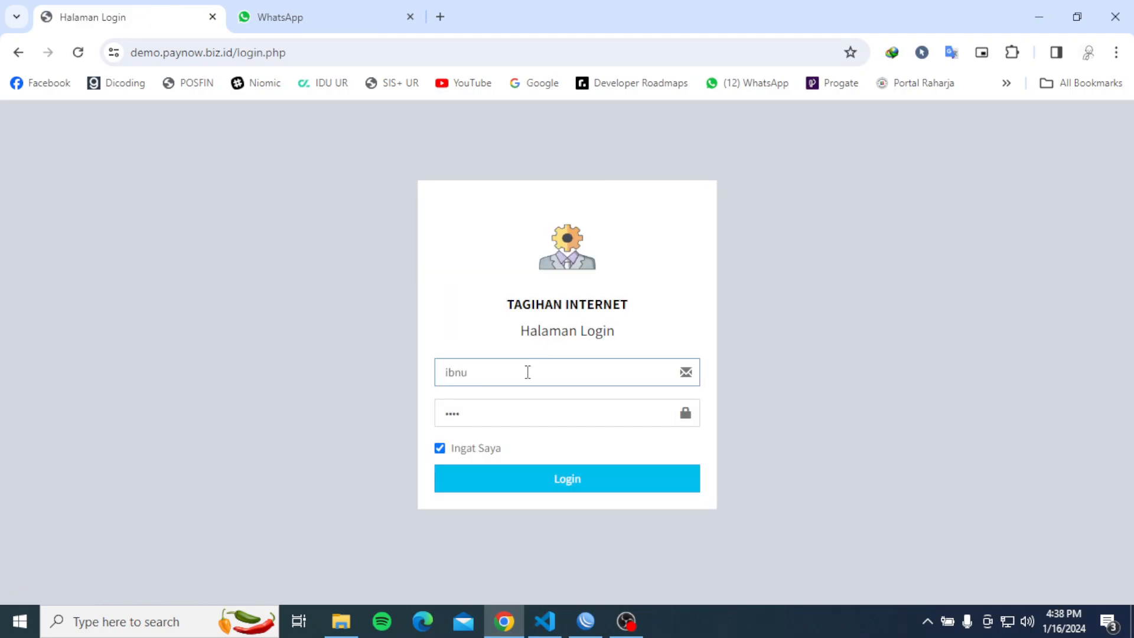
{"action": "left_click", "coordinate": [527, 367]}
{"action": "double_click", "coordinate": [527, 371]}
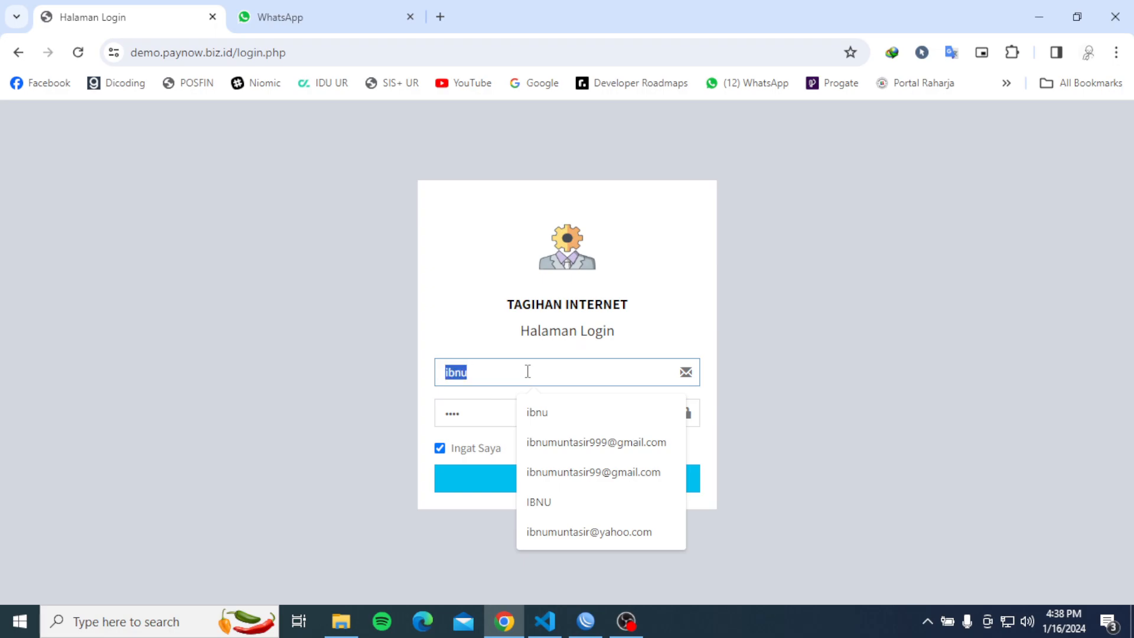
{"action": "type", "text": "admin"}
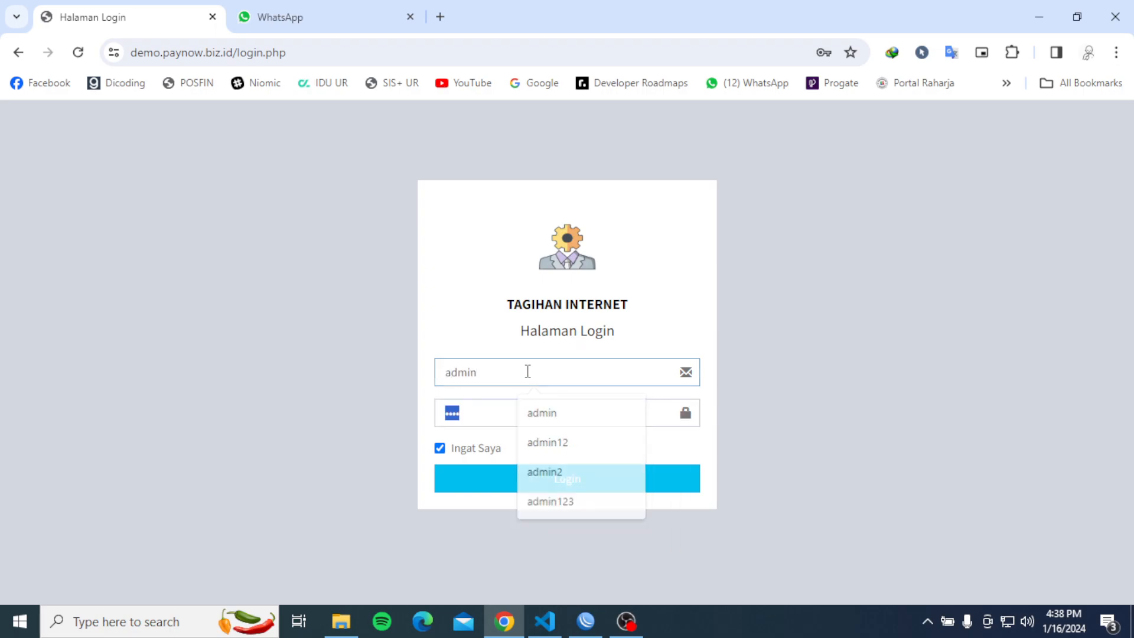
{"action": "key", "text": "Tab"}
{"action": "type", "text": "admin"}
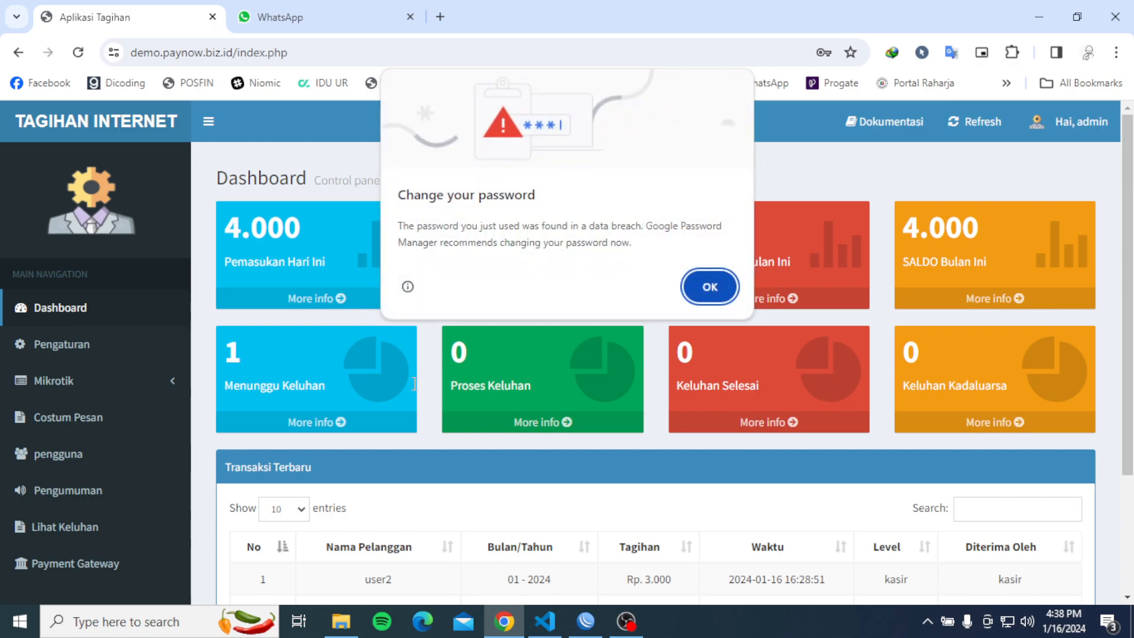
{"action": "left_click", "coordinate": [700, 288]}
{"action": "left_click_drag", "start_coordinate": [337, 392], "coordinate": [213, 356]}
{"action": "left_click", "coordinate": [260, 381]}
{"action": "scroll", "coordinate": [79, 397], "scroll_direction": "down", "scroll_amount": 3}
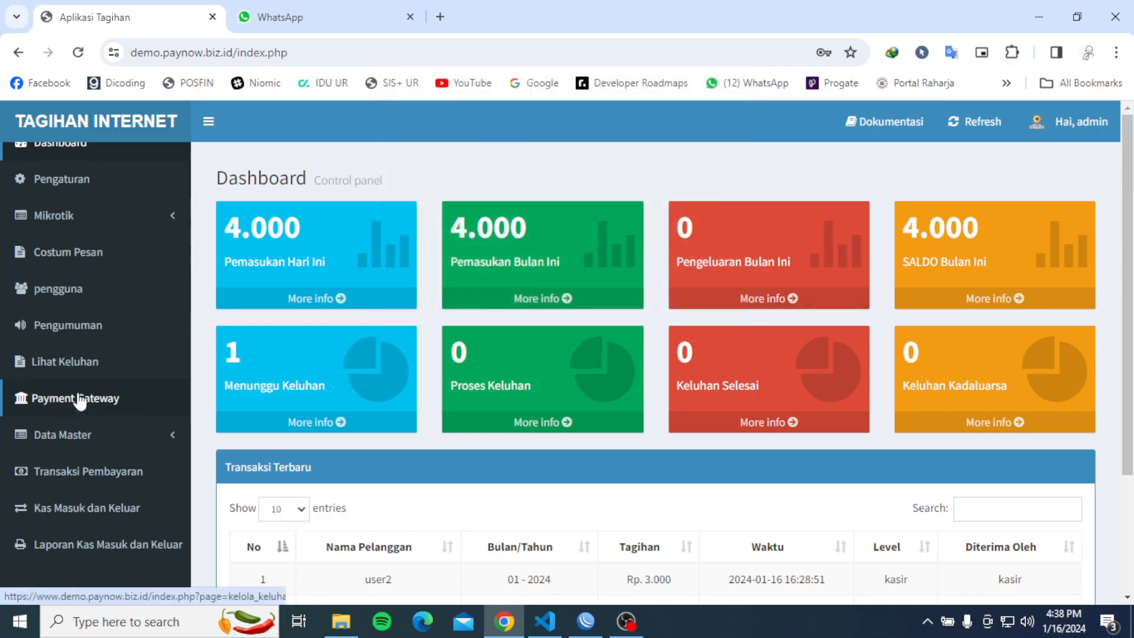
{"action": "left_click", "coordinate": [95, 437]}
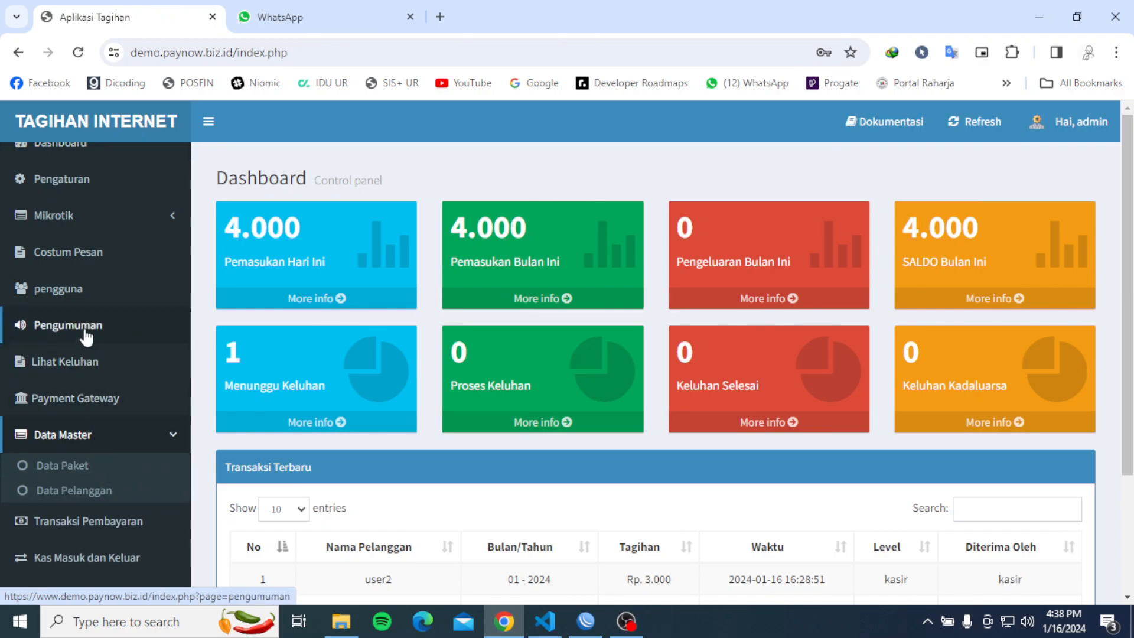
{"action": "left_click", "coordinate": [80, 365]}
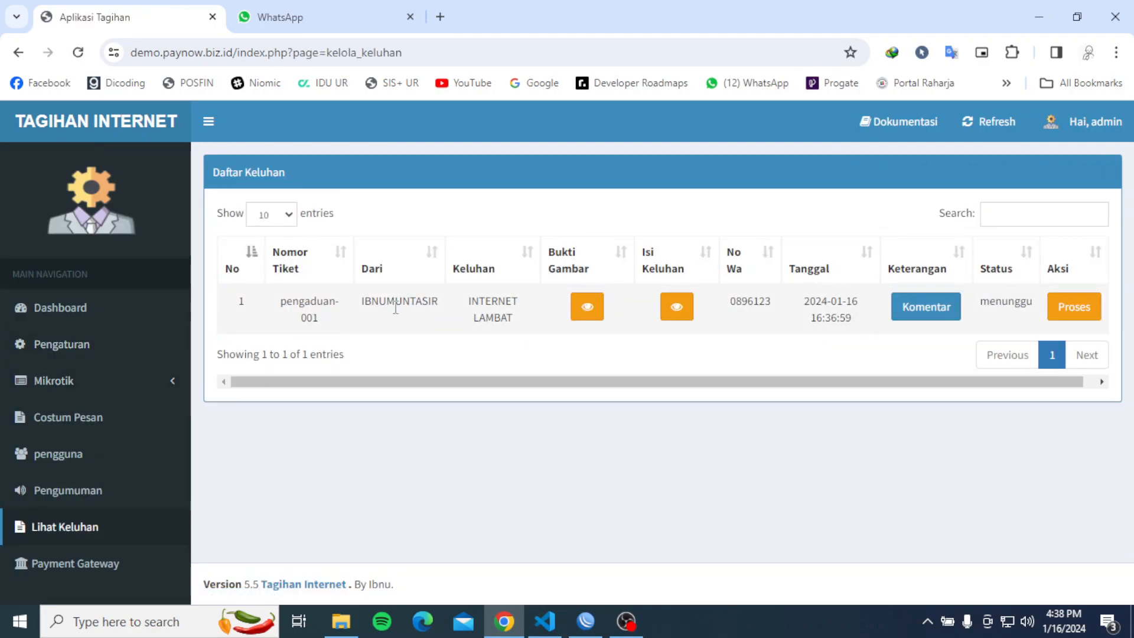
{"action": "left_click_drag", "start_coordinate": [334, 325], "coordinate": [281, 300]}
{"action": "left_click_drag", "start_coordinate": [440, 304], "coordinate": [361, 300]}
{"action": "left_click", "coordinate": [677, 307]}
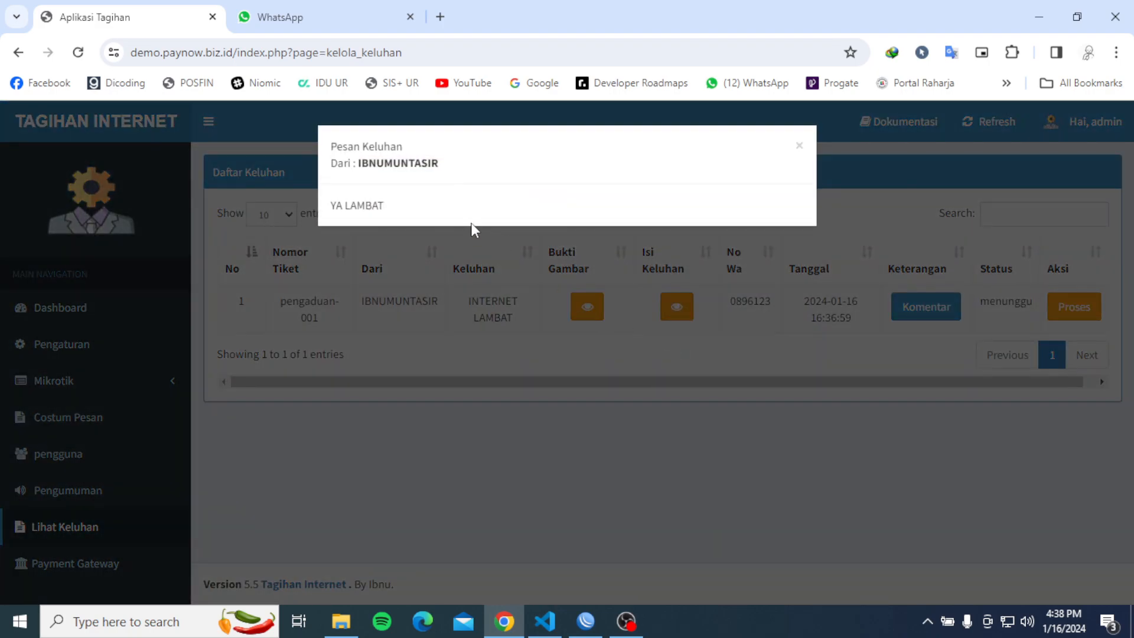
{"action": "left_click", "coordinate": [586, 310]}
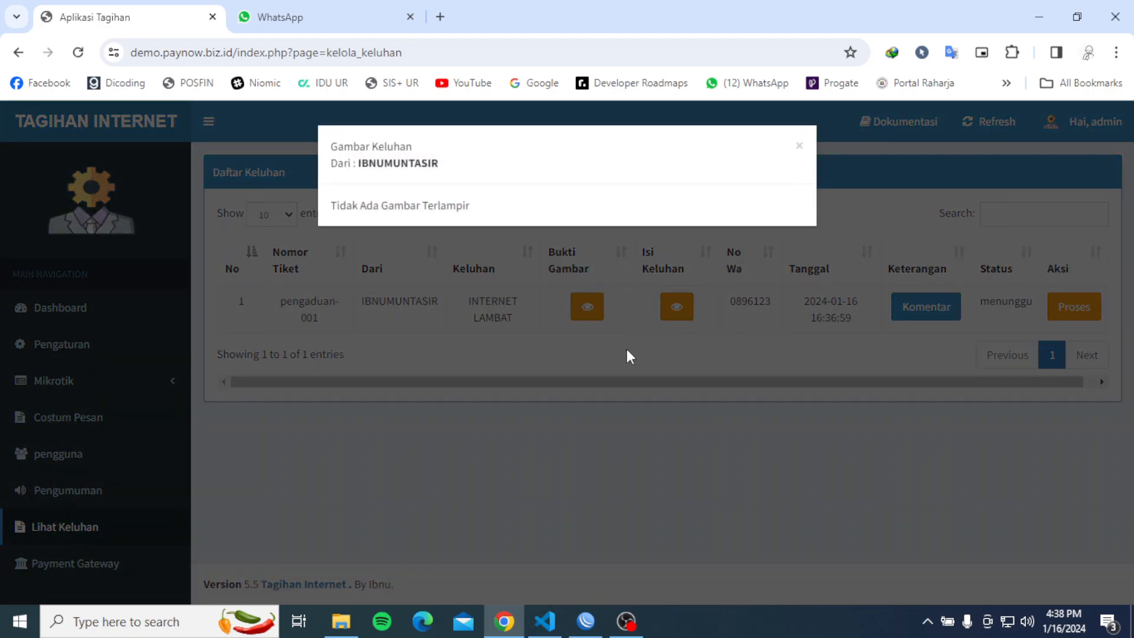
{"action": "left_click", "coordinate": [625, 346]}
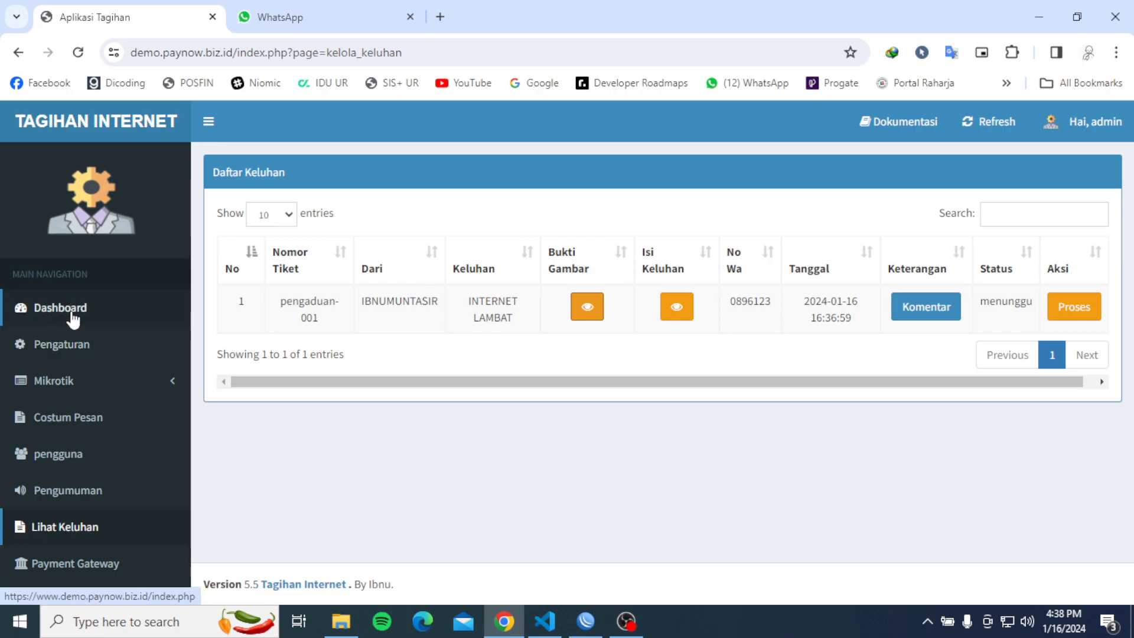
{"action": "left_click", "coordinate": [1072, 129]}
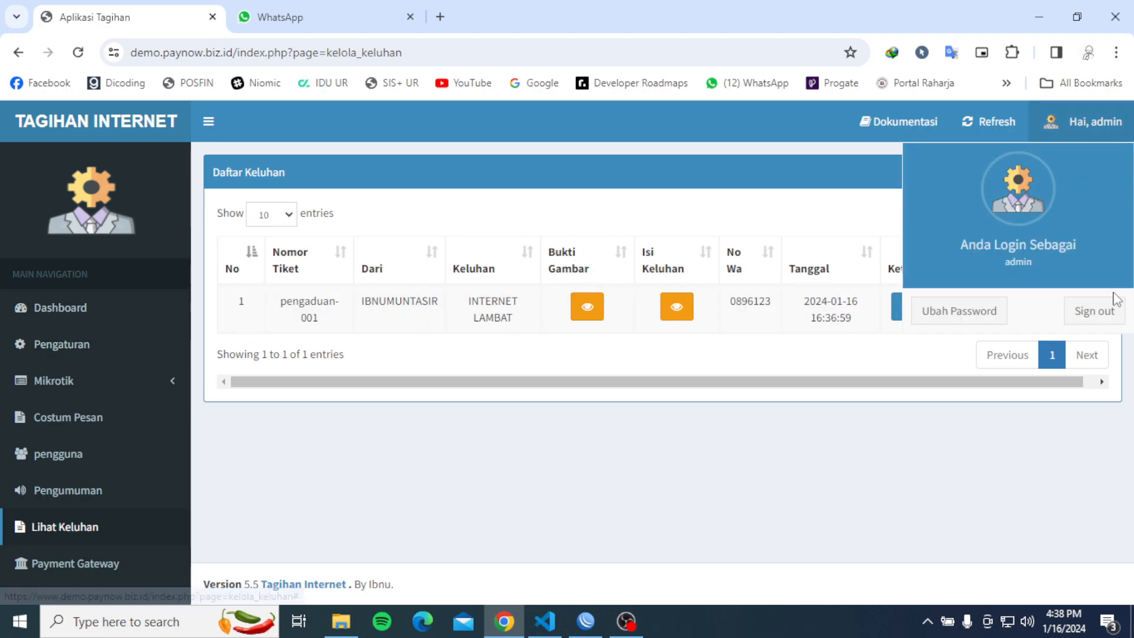
{"action": "left_click", "coordinate": [1115, 319]}
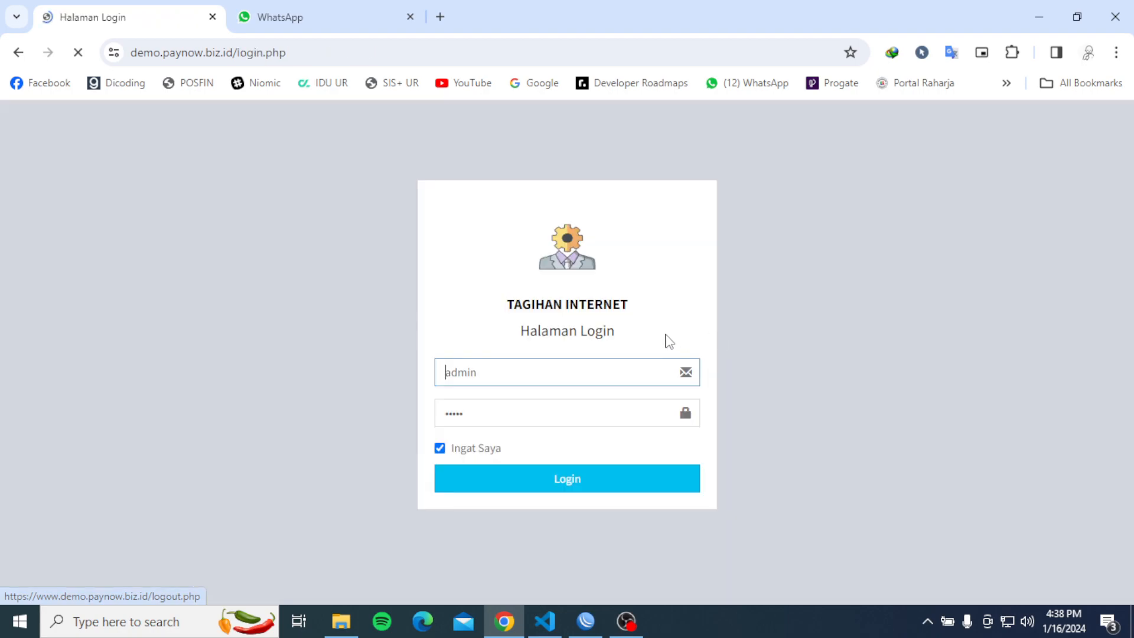
Log in as the teknisi account using the saved password.
{"action": "double_click", "coordinate": [534, 378]}
{"action": "type", "text": "tekn"}
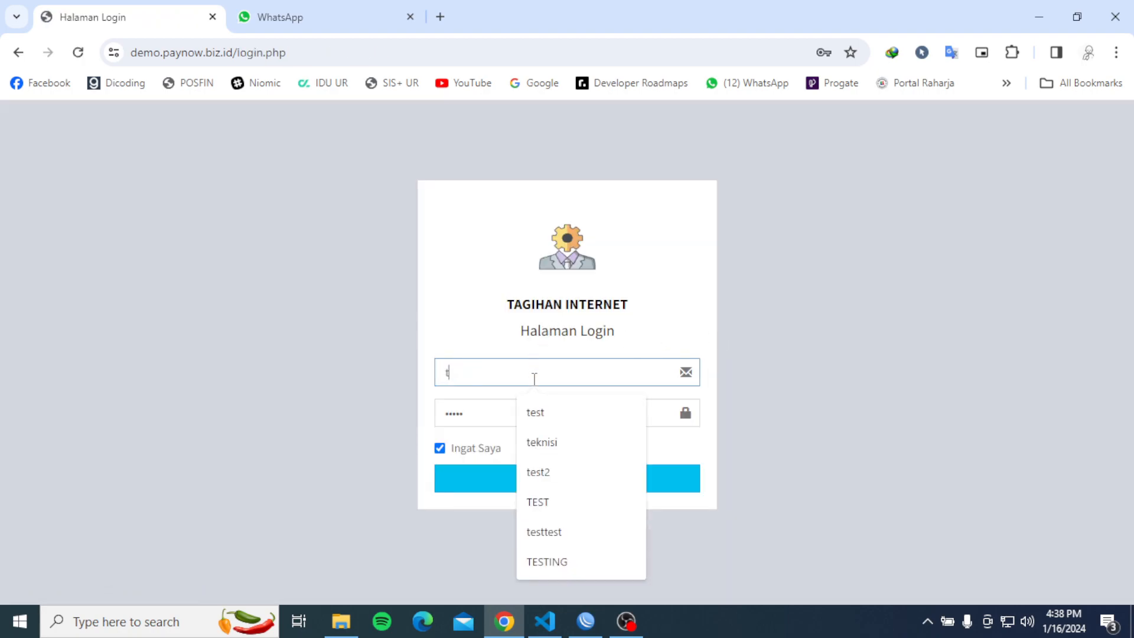
{"action": "key", "text": "ctrl+a"}
{"action": "key", "text": "ctrl+c"}
{"action": "key", "text": "Tab"}
{"action": "key", "text": "ctrl+v"}
{"action": "key", "text": "Return"}
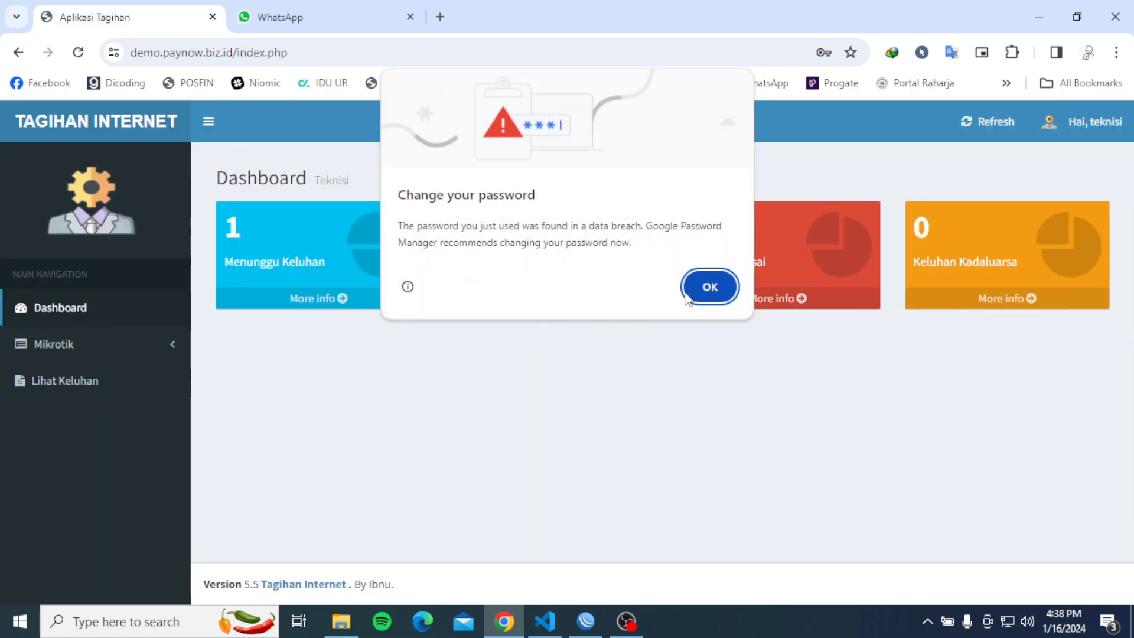
{"action": "left_click", "coordinate": [692, 288]}
Put complaint pengaduan-001 into processing from Lihat Keluhan and confirm Berhasil.
{"action": "left_click", "coordinate": [134, 383]}
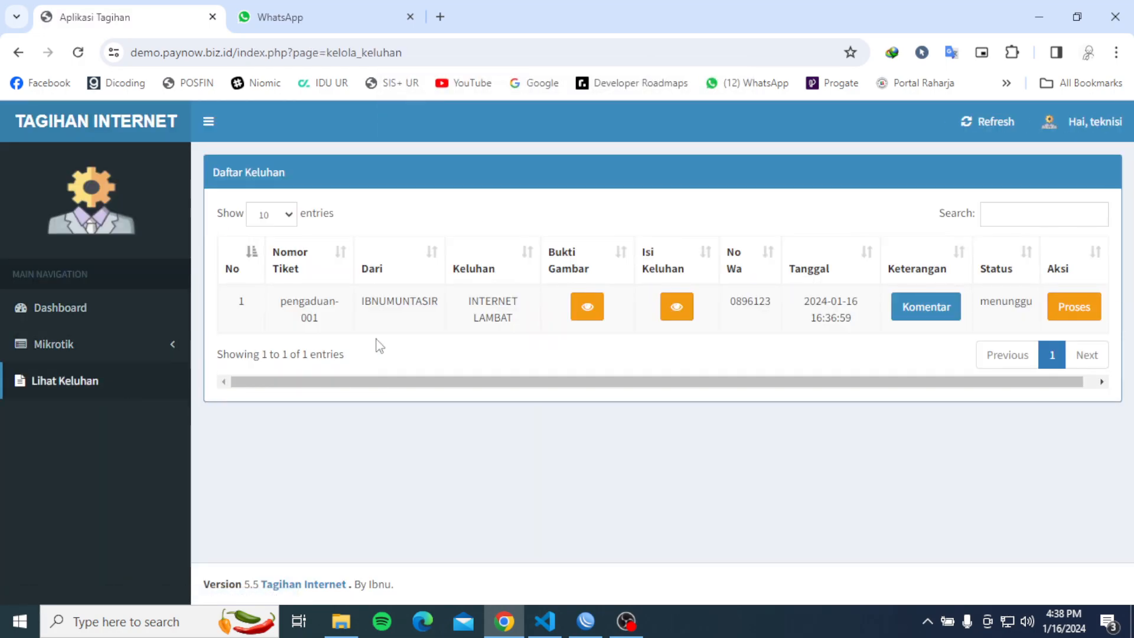
{"action": "left_click", "coordinate": [1092, 317]}
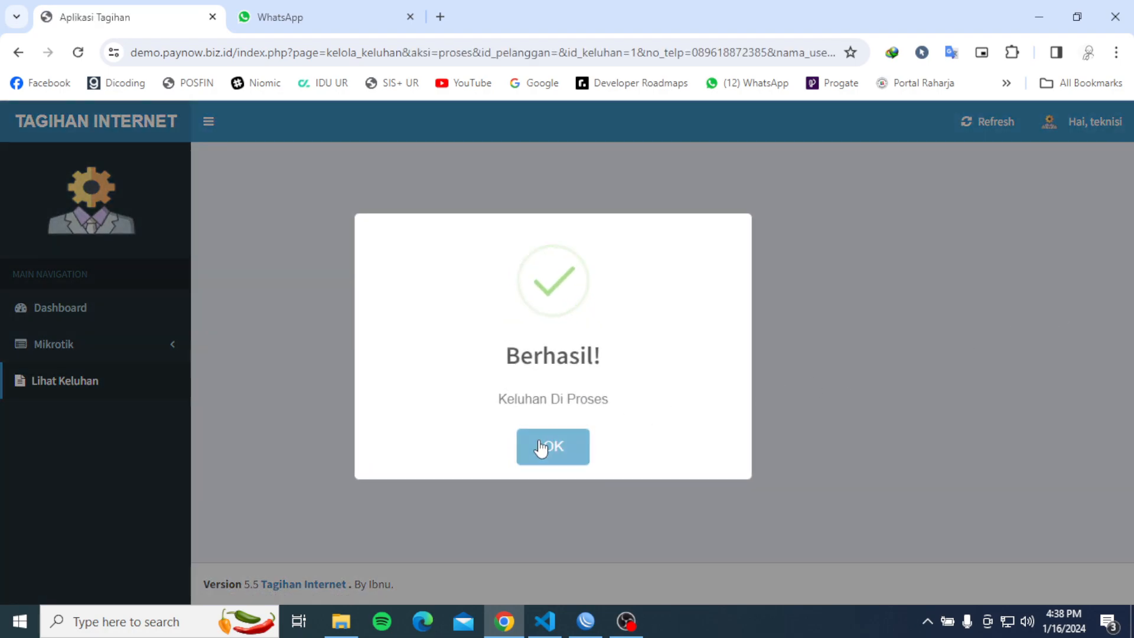
{"action": "left_click", "coordinate": [541, 447]}
{"action": "left_click", "coordinate": [332, 9]}
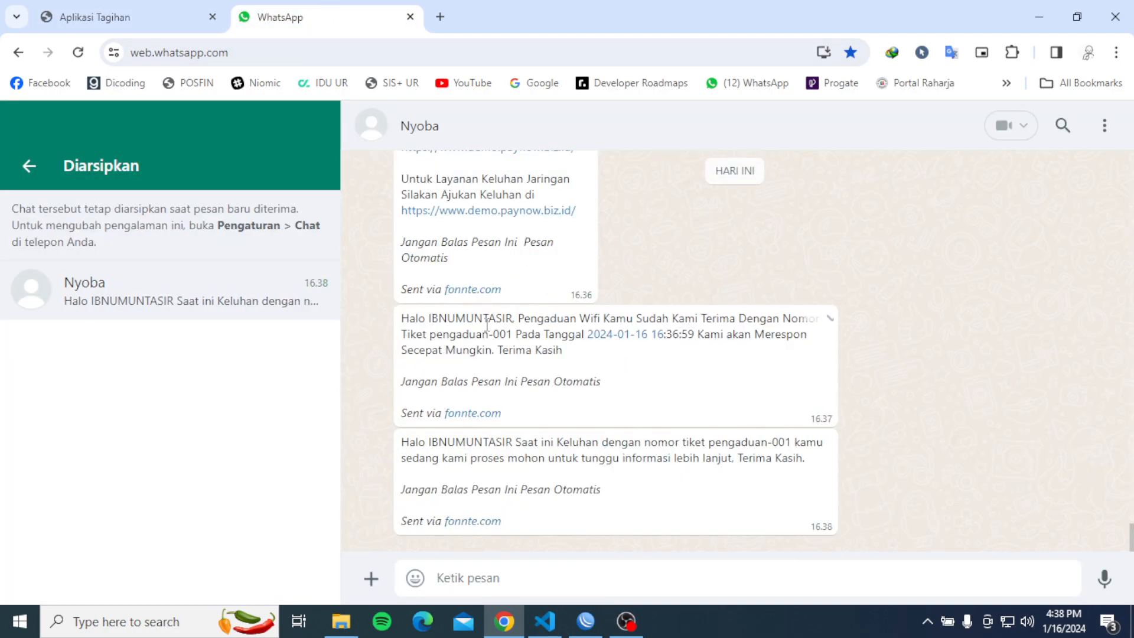
Read the 16.38 WhatsApp notice that pengaduan-001 is being processed, then return to Daftar Keluhan.
{"action": "left_click_drag", "start_coordinate": [404, 449], "coordinate": [685, 464]}
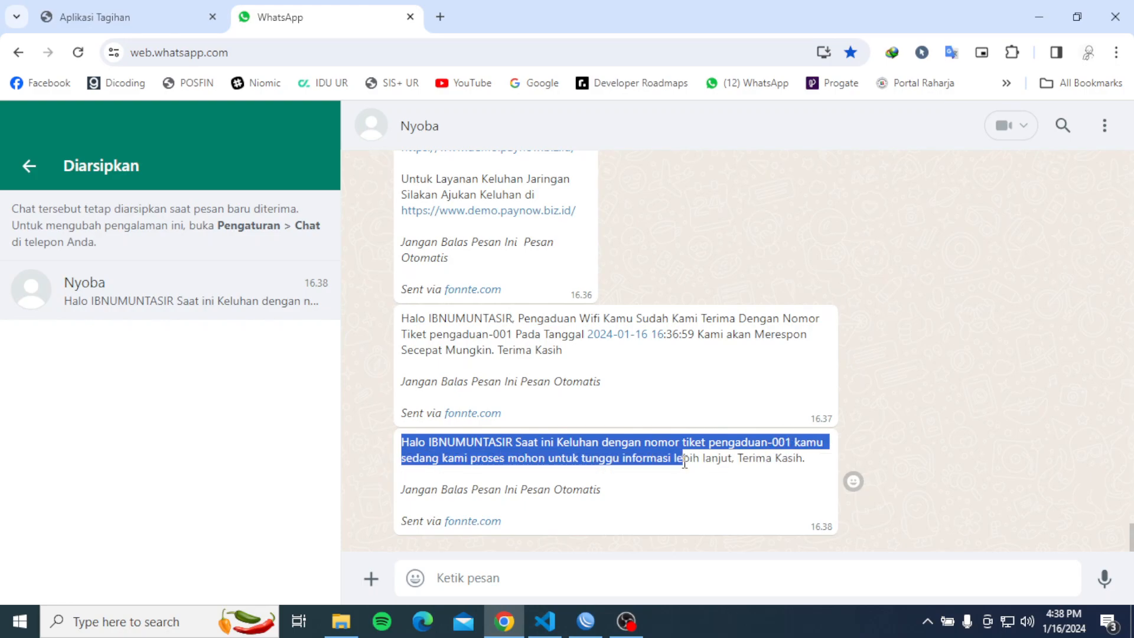
{"action": "left_click", "coordinate": [735, 464]}
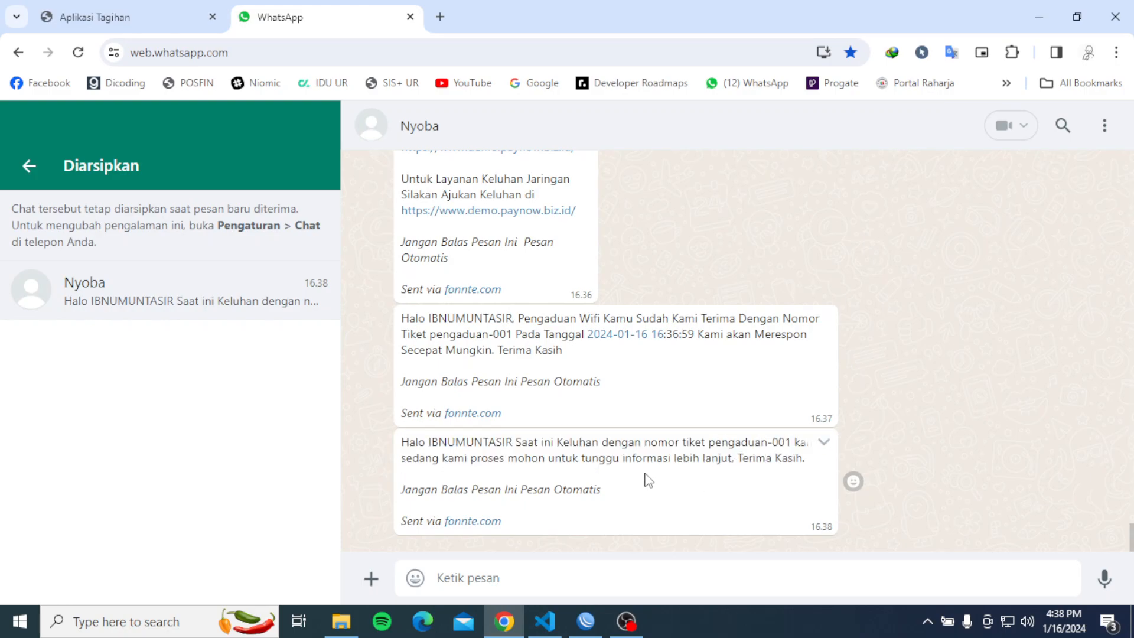
{"action": "left_click", "coordinate": [105, 16]}
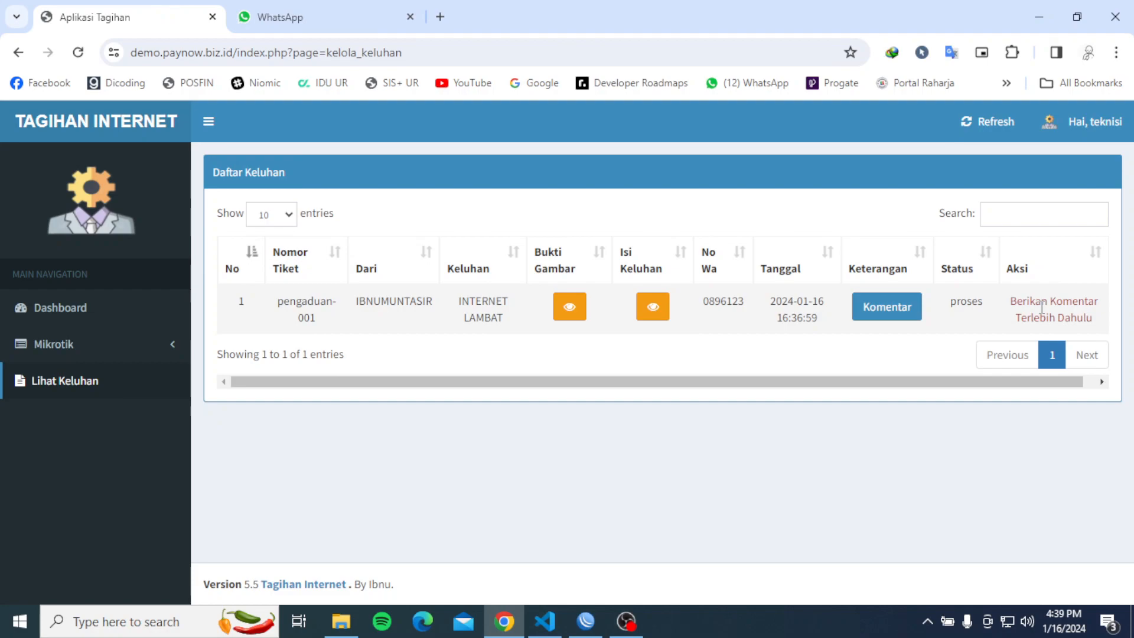
Reply to pengaduan-001 with 'YA INTERNET SEDANG GANGGUAN KABEL PUTUS'.
{"action": "left_click_drag", "start_coordinate": [1098, 322], "coordinate": [1010, 299]}
{"action": "left_click", "coordinate": [1057, 315]}
{"action": "left_click", "coordinate": [886, 308]}
{"action": "left_click", "coordinate": [422, 211]}
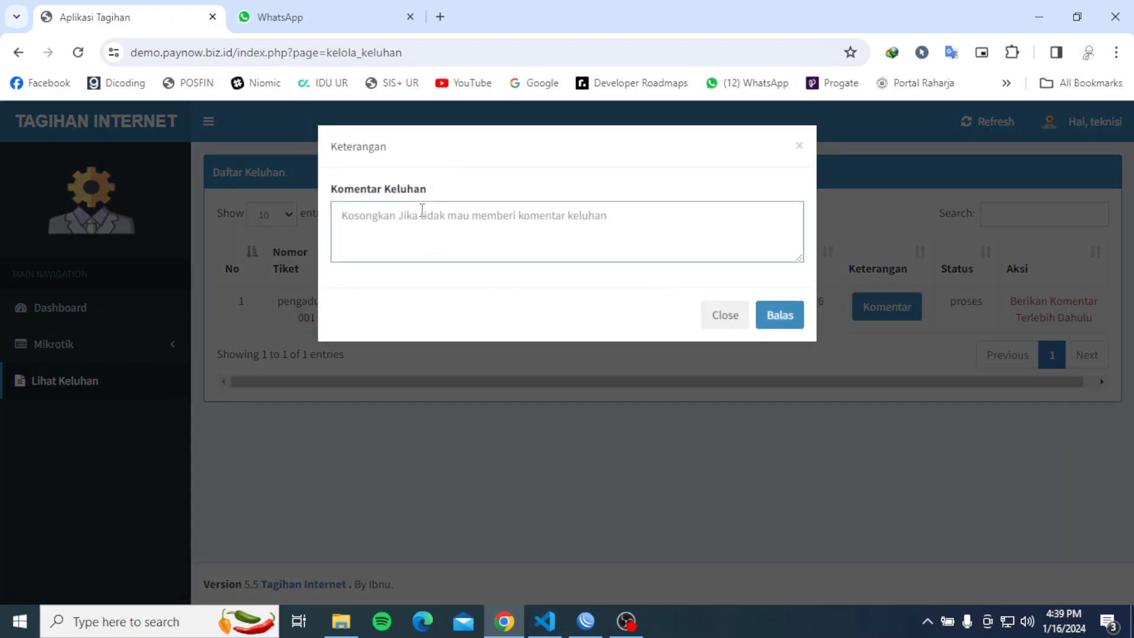
{"action": "type", "text": "YA"}
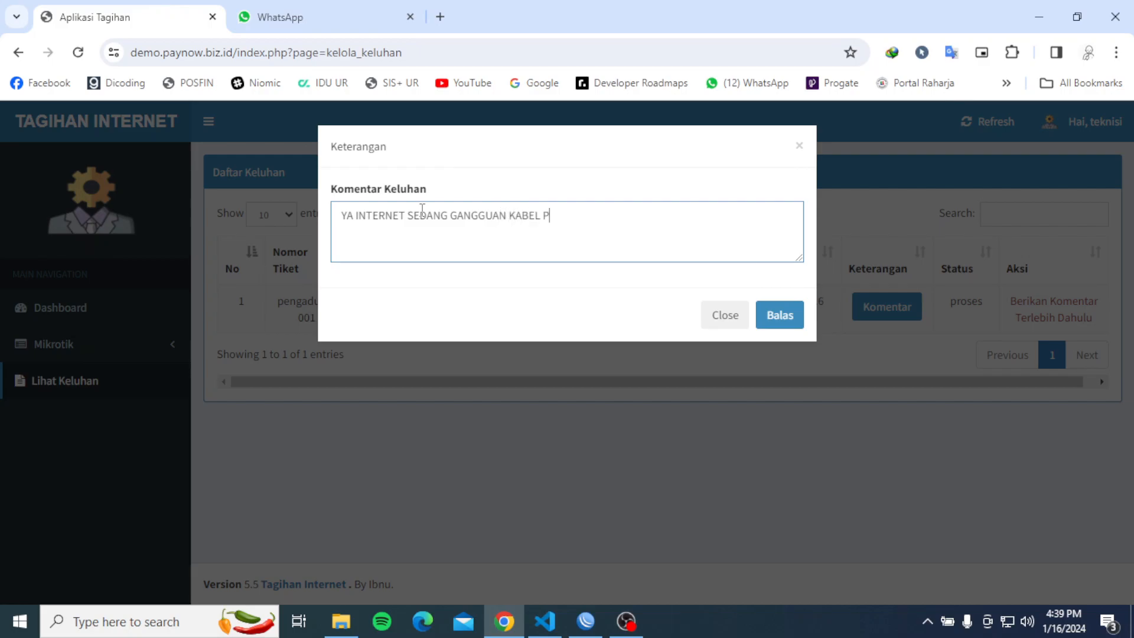
{"action": "left_click", "coordinate": [777, 324]}
{"action": "left_click", "coordinate": [550, 454]}
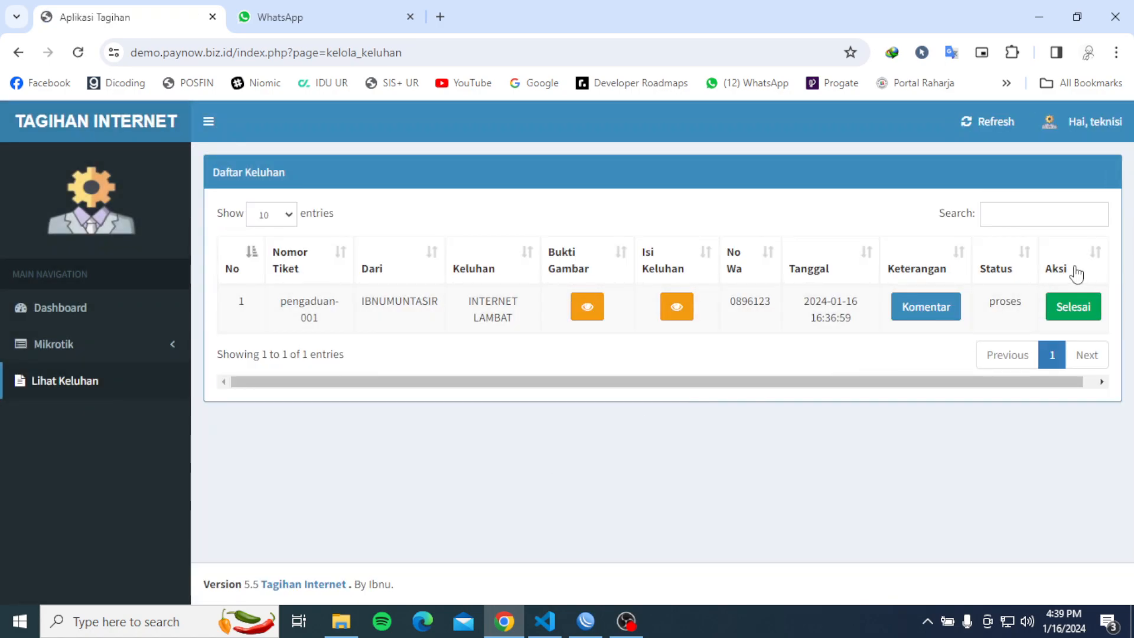
Mark pengaduan-001 as Selesai and acknowledge the Berhasil message.
{"action": "double_click", "coordinate": [1005, 302]}
{"action": "left_click", "coordinate": [1071, 306]}
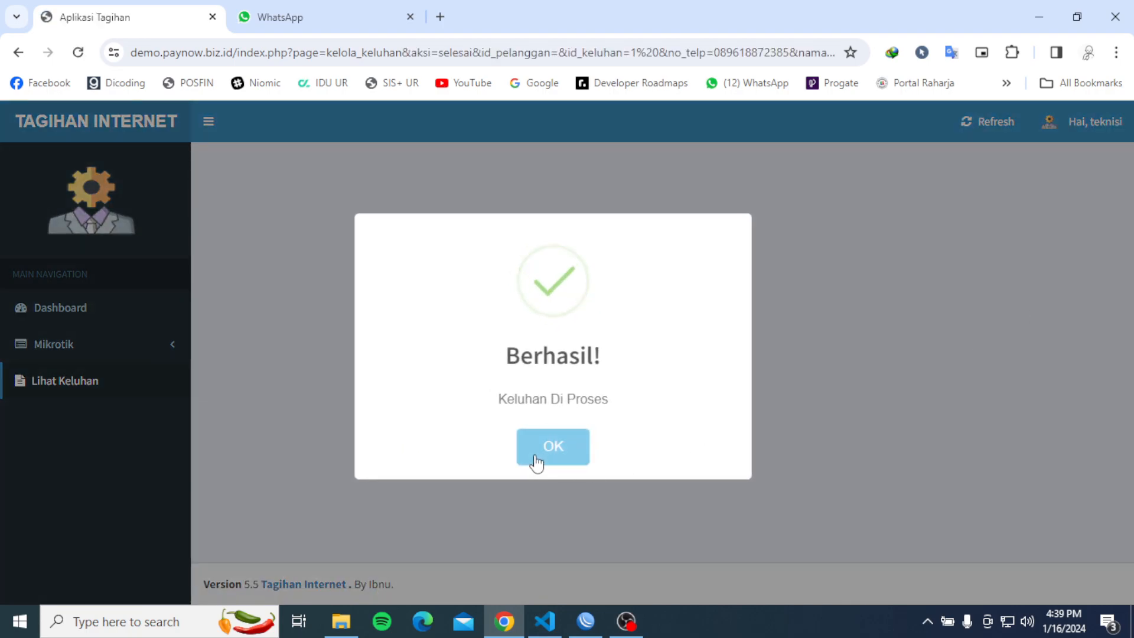
{"action": "left_click", "coordinate": [539, 451]}
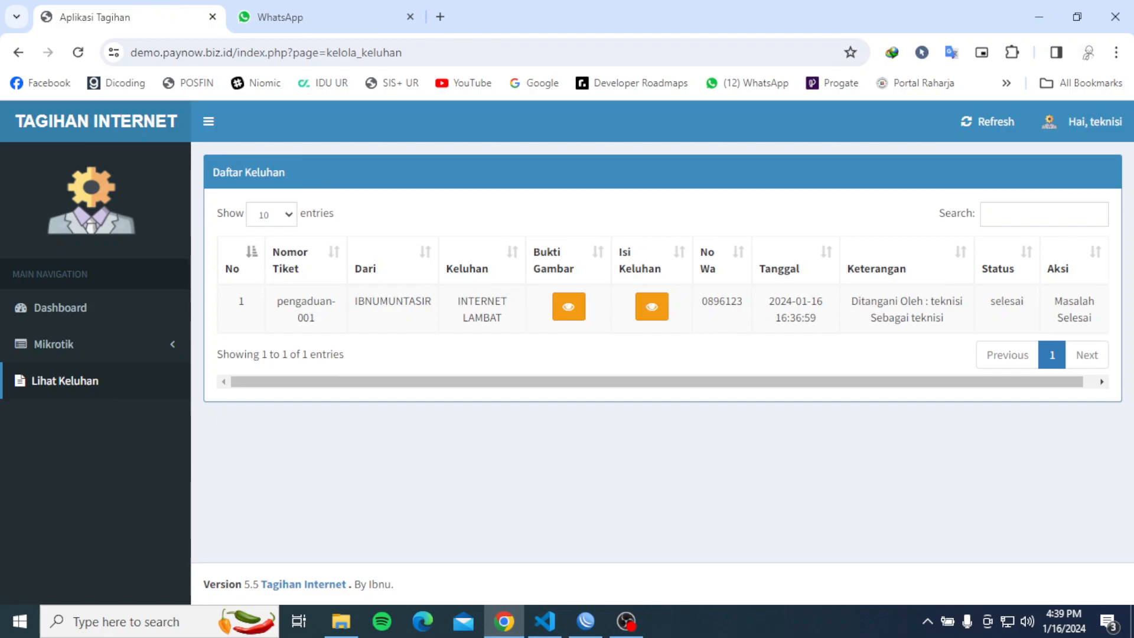
Read the 16.39 WhatsApp notice that pengaduan-001 was answered, then return to the complaint list.
{"action": "left_click", "coordinate": [283, 17]}
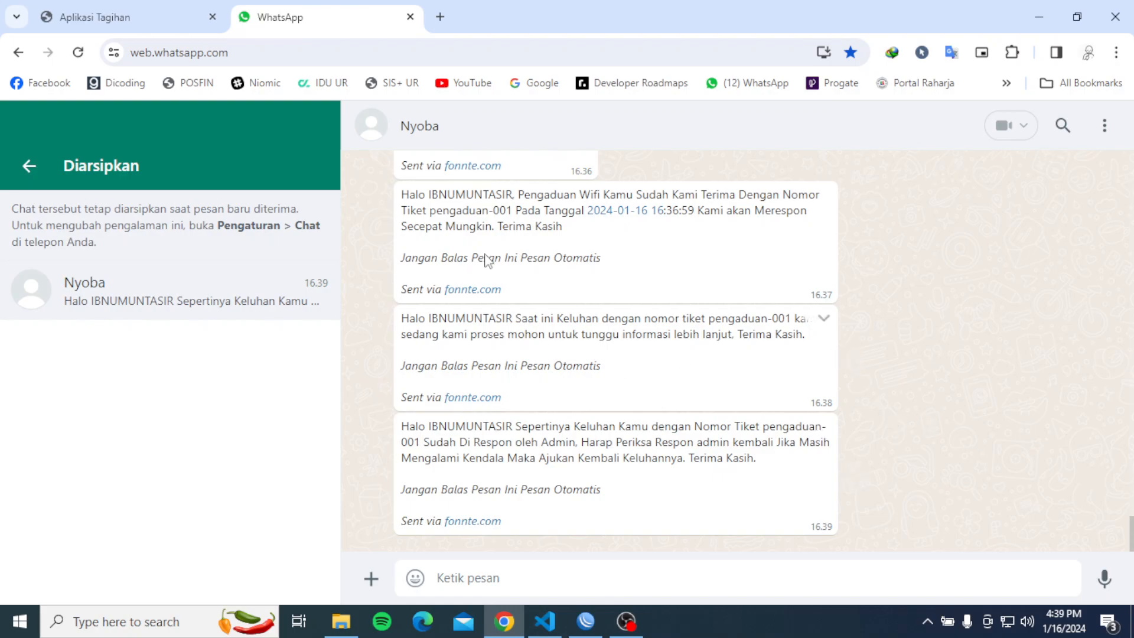
{"action": "left_click", "coordinate": [103, 18]}
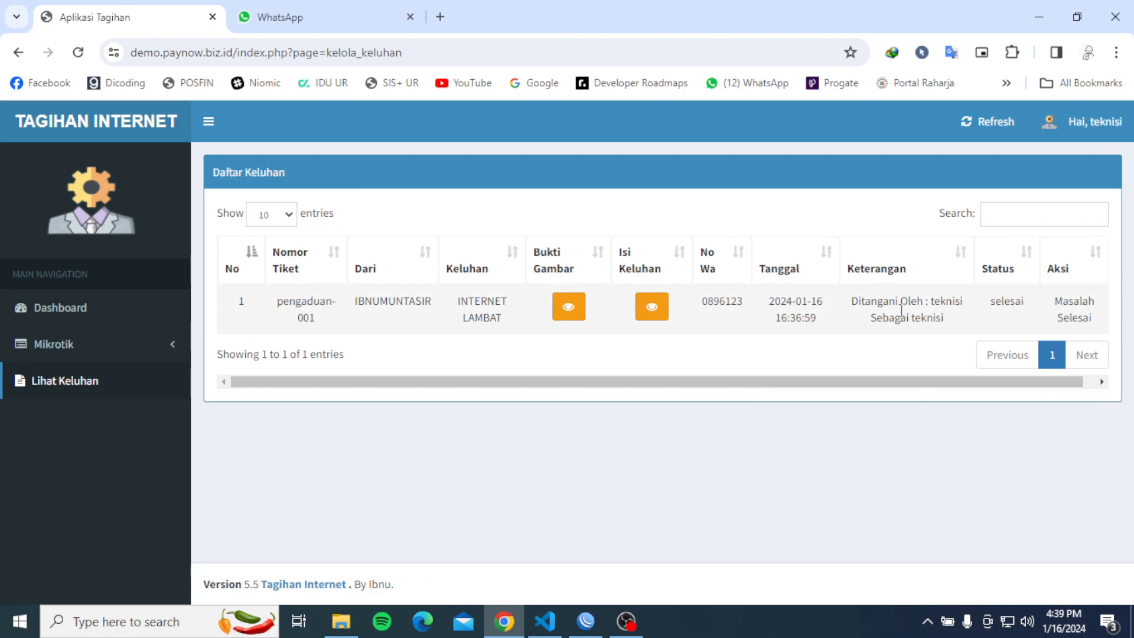
Note the technician handled the complaint and the dashboard resolved count, then sign out of teknisi.
{"action": "left_click_drag", "start_coordinate": [853, 302], "coordinate": [926, 301]}
{"action": "left_click", "coordinate": [972, 328]}
{"action": "left_click", "coordinate": [104, 313]}
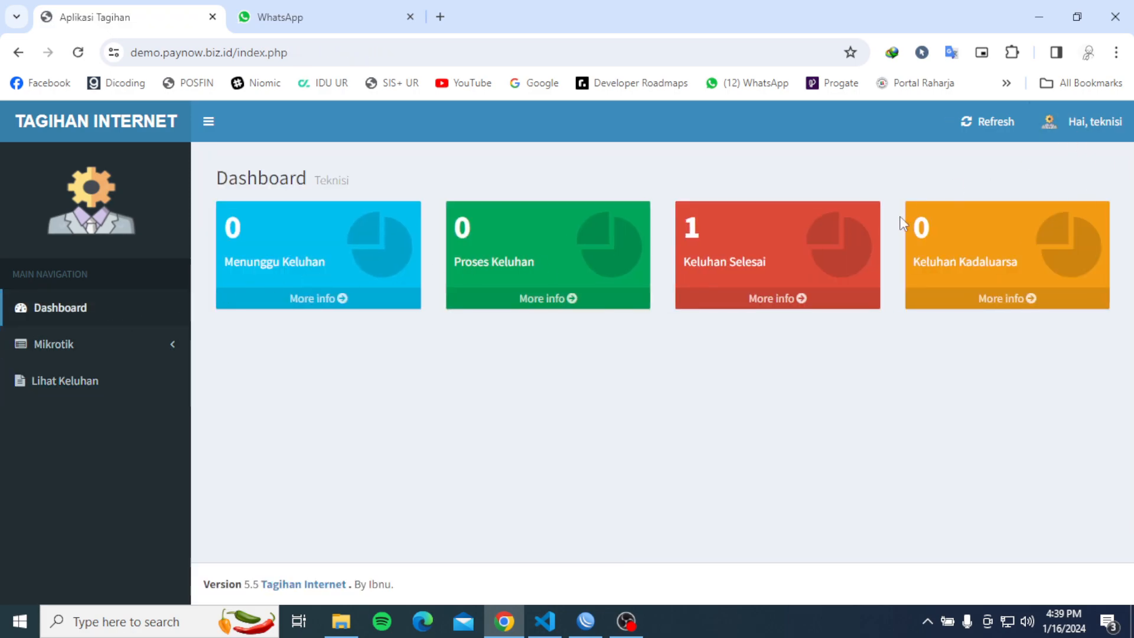
{"action": "triple_click", "coordinate": [766, 278]}
{"action": "left_click", "coordinate": [1094, 121]}
{"action": "left_click", "coordinate": [1111, 308]}
Log in as admin, correcting the mistyped username and entering the admin password.
{"action": "type", "text": "AADMINteknisi"}
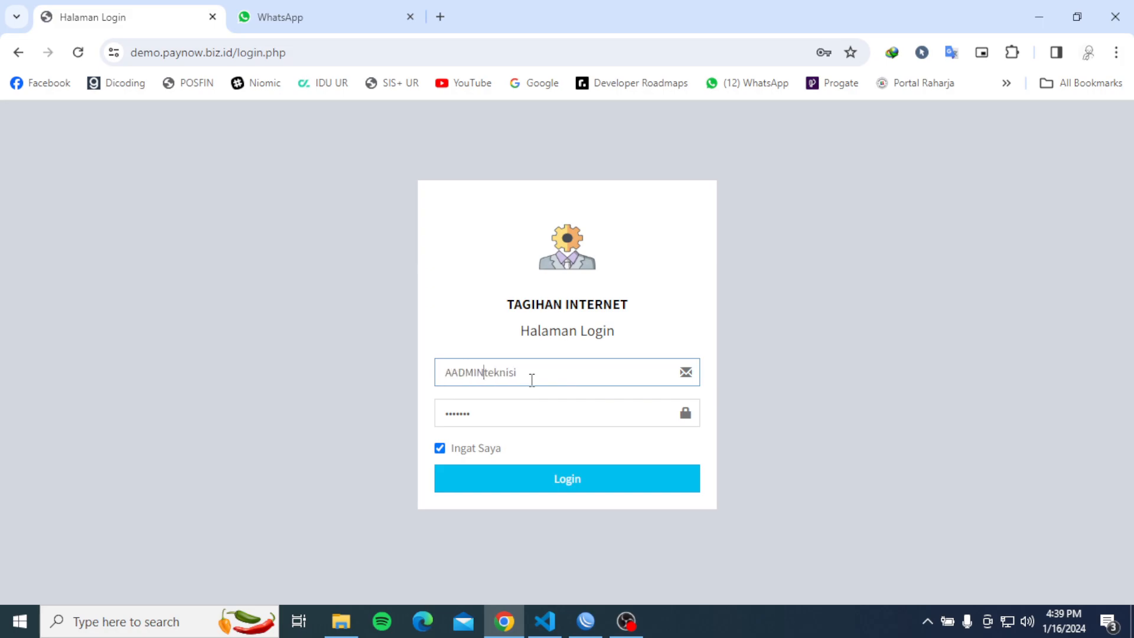
{"action": "key", "text": "ctrl+a"}
{"action": "key", "text": "BackSpace"}
{"action": "type", "text": "admin"}
{"action": "key", "text": "Tab"}
{"action": "type", "text": "a"}
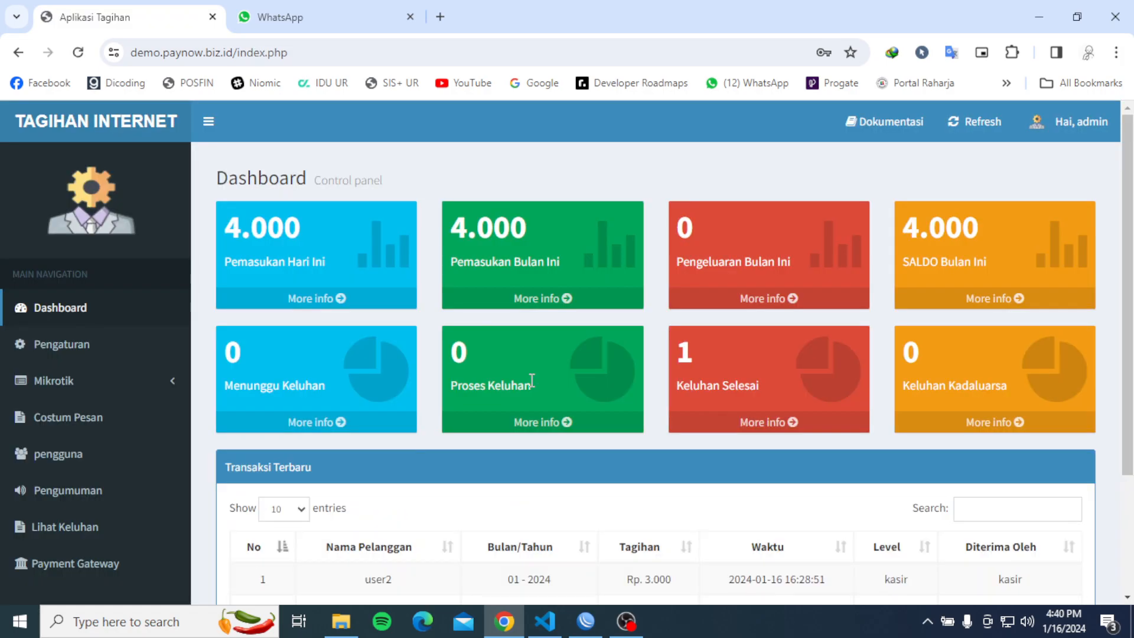
{"action": "left_click", "coordinate": [711, 285]}
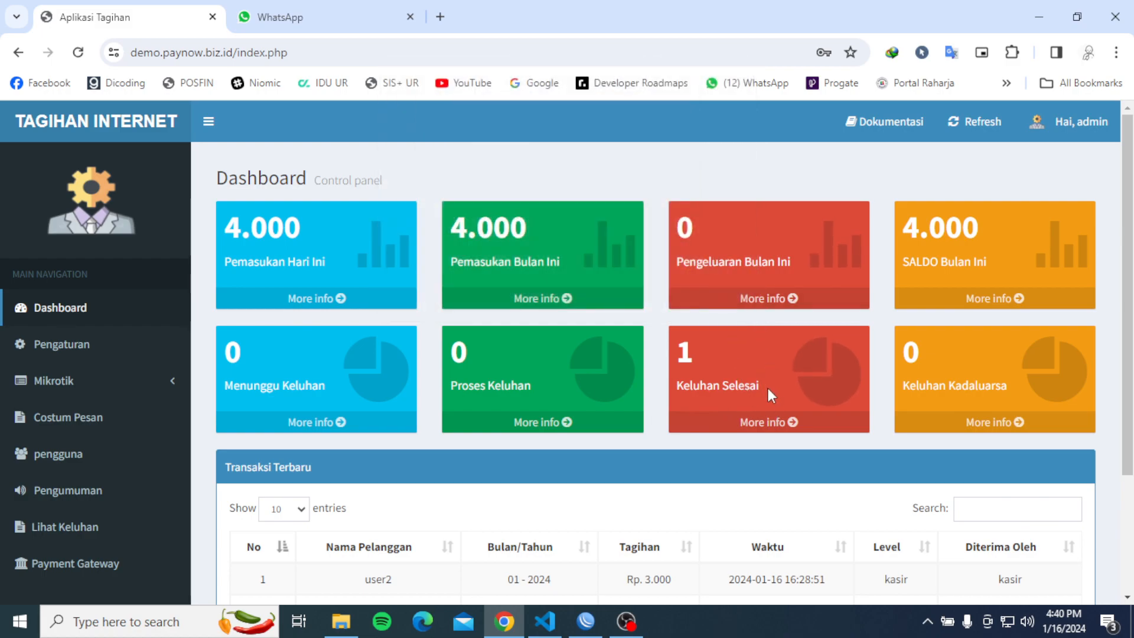
Confirm 1 Keluhan Selesai and the teknisi handler in Lihat Keluhan, then sign out of admin.
{"action": "left_click_drag", "start_coordinate": [768, 388], "coordinate": [669, 384]}
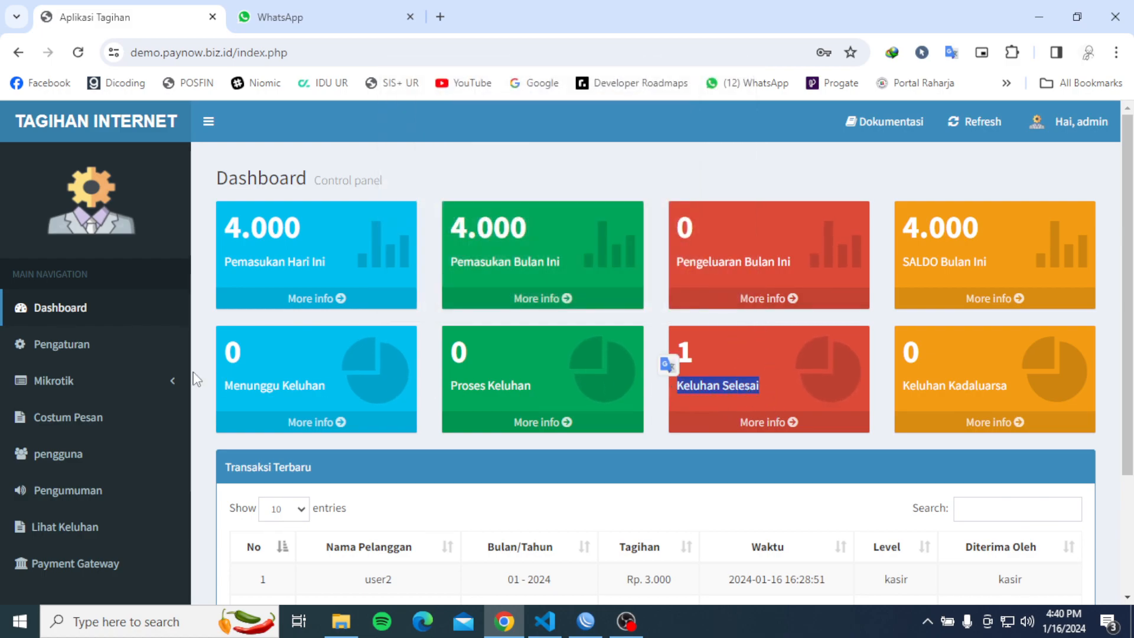
{"action": "scroll", "coordinate": [83, 438], "scroll_direction": "down", "scroll_amount": 3}
{"action": "left_click", "coordinate": [72, 365]}
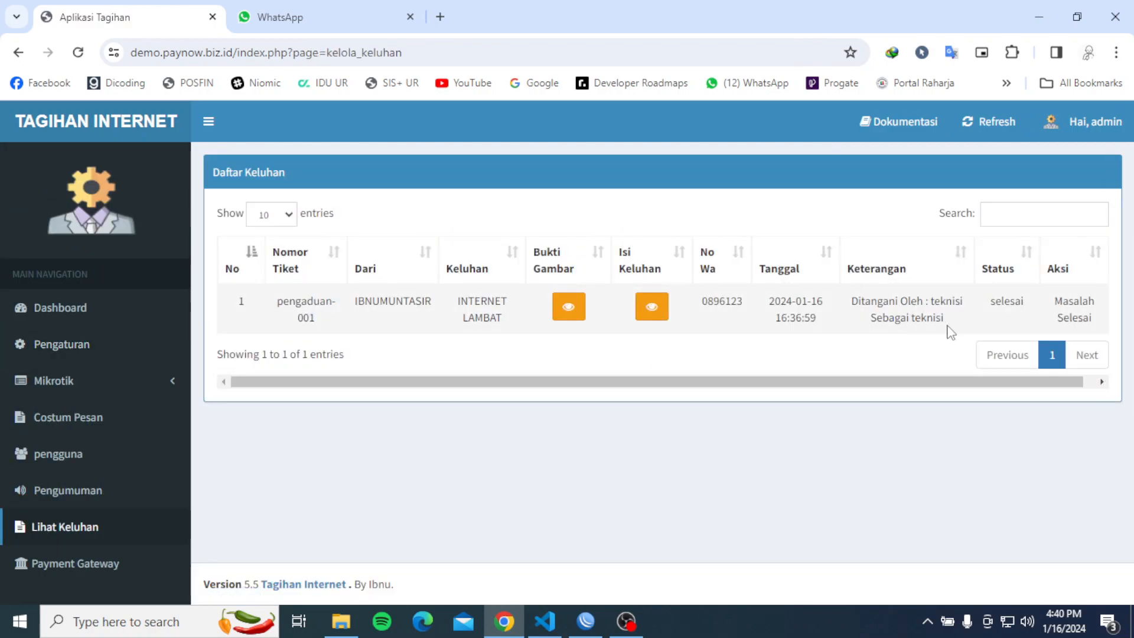
{"action": "left_click_drag", "start_coordinate": [951, 332], "coordinate": [856, 268]}
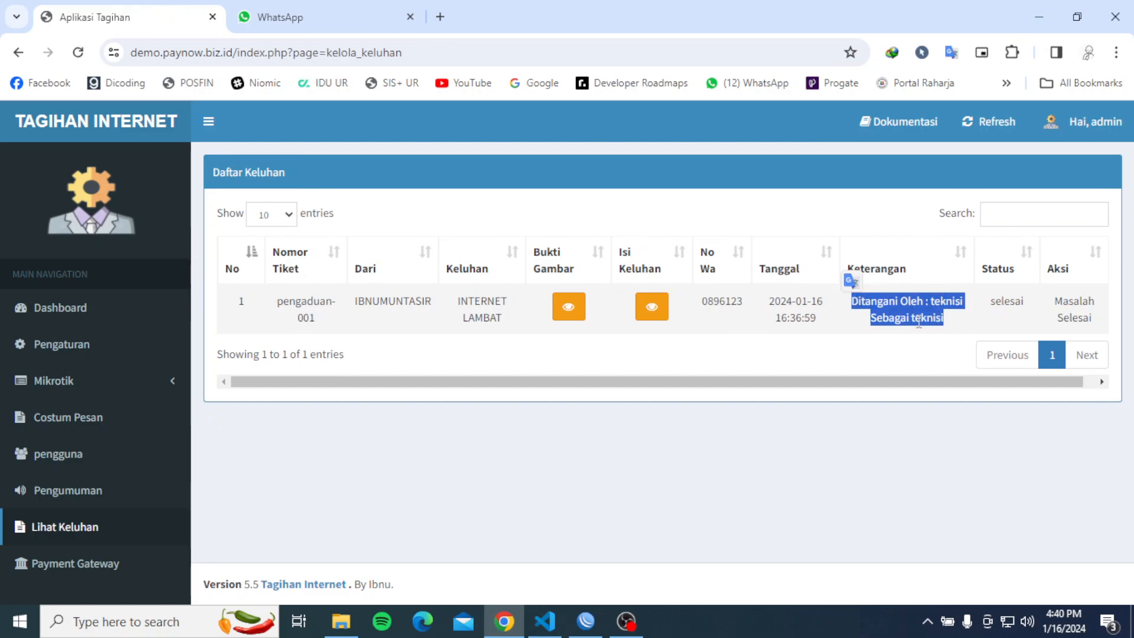
{"action": "left_click", "coordinate": [851, 295]}
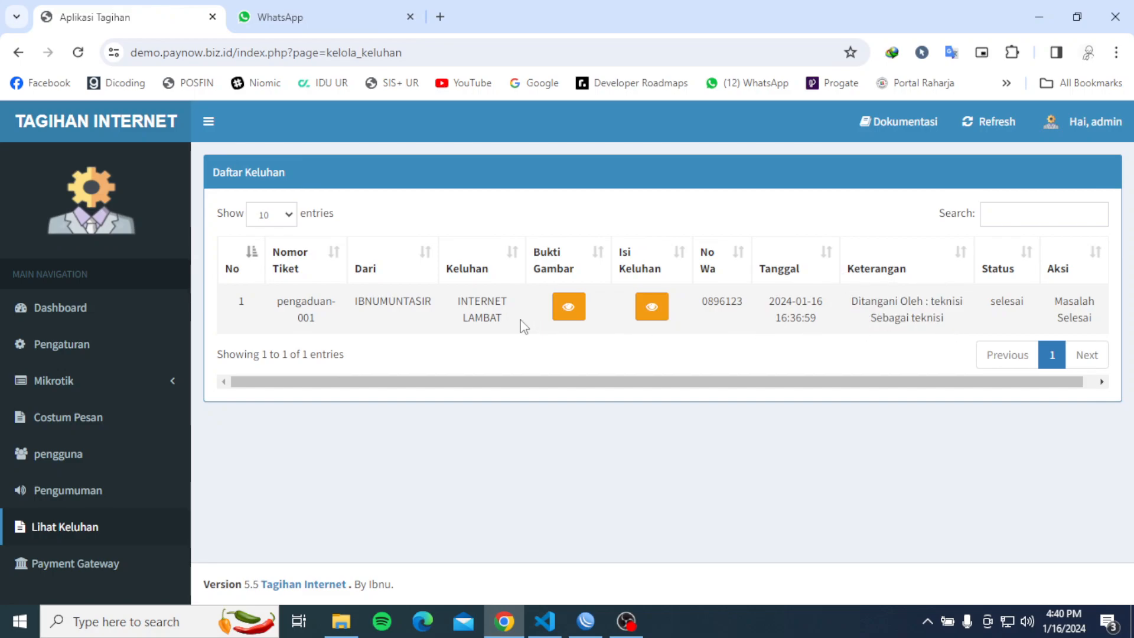
{"action": "left_click", "coordinate": [1082, 124]}
{"action": "left_click", "coordinate": [1091, 318]}
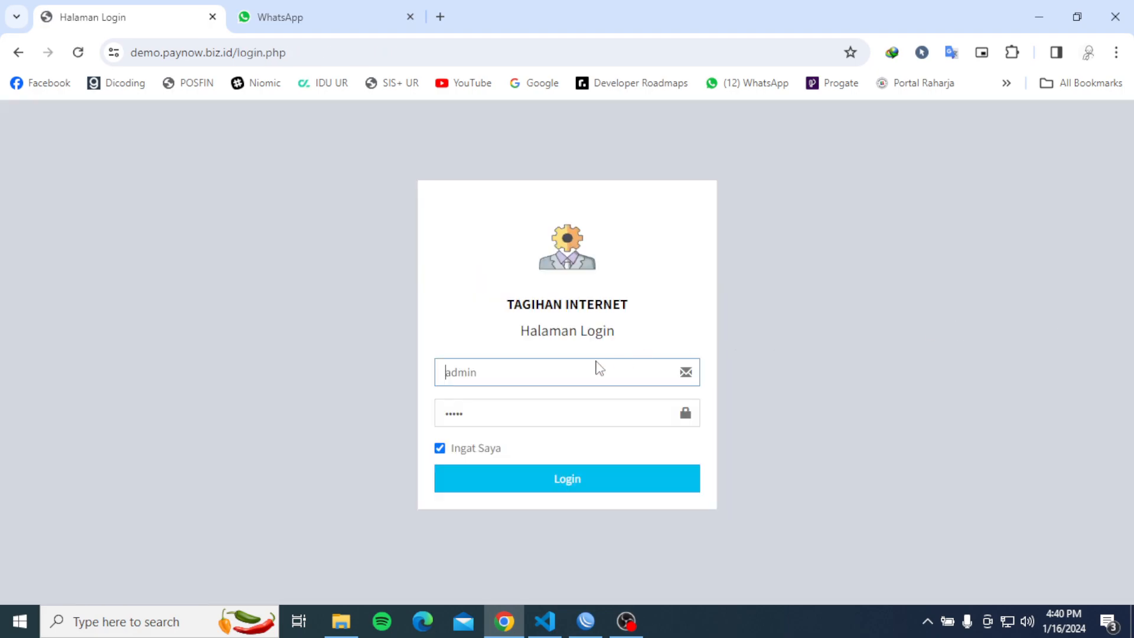
Log in with the customer's username and password.
{"action": "double_click", "coordinate": [499, 373]}
{"action": "type", "text": "ibnu"}
{"action": "key", "text": "Tab"}
{"action": "type", "text": "ibnu"}
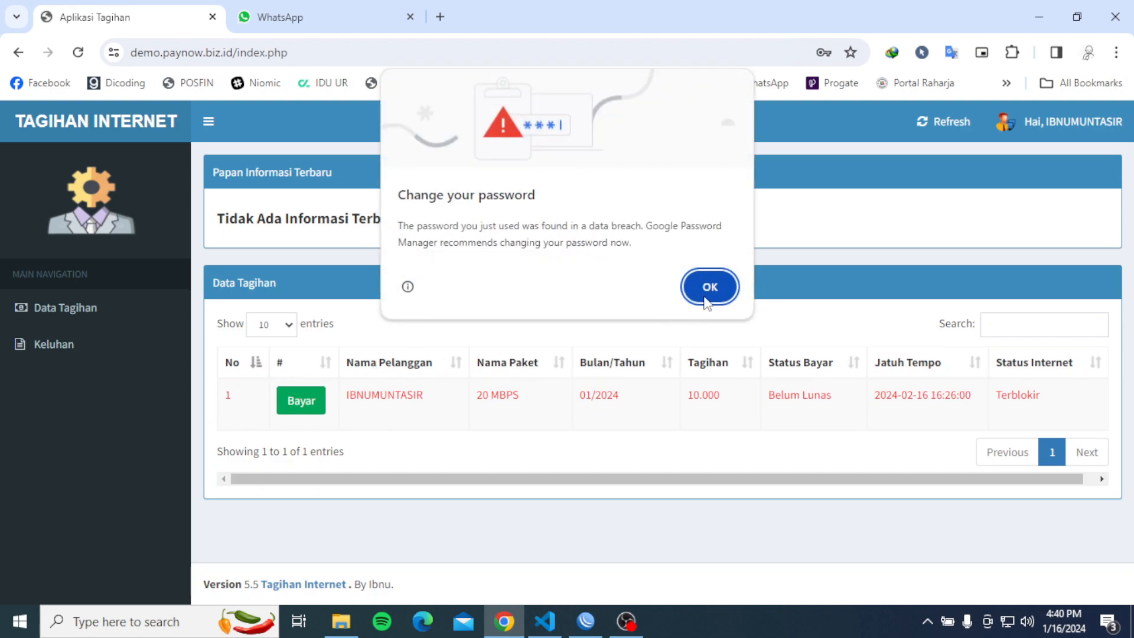
{"action": "left_click", "coordinate": [709, 288]}
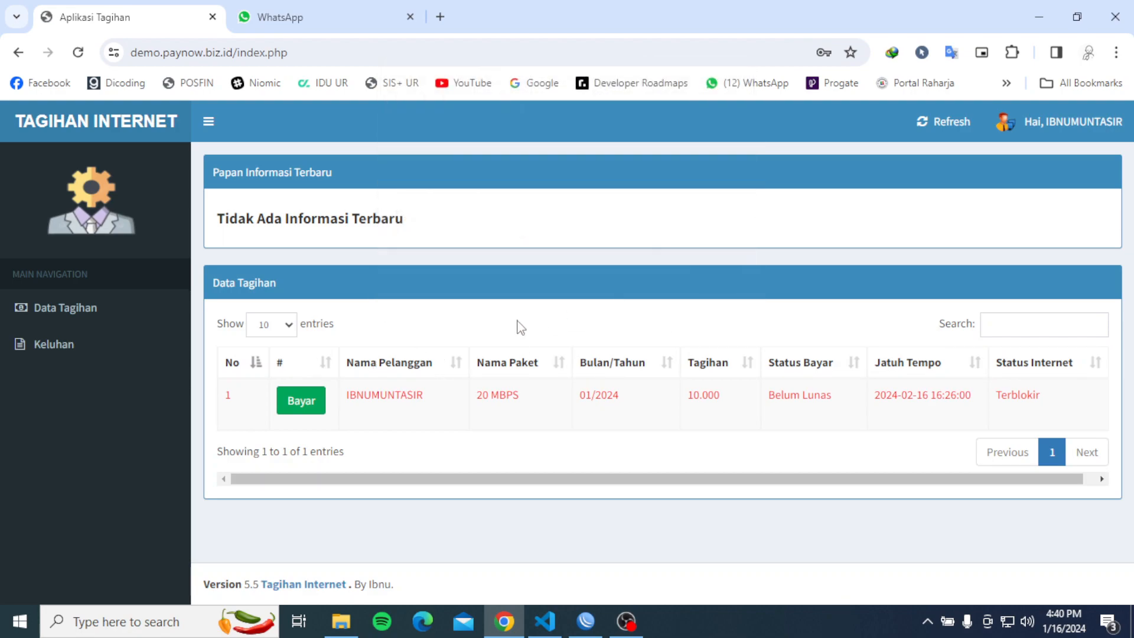
Note the due date and blocked status, then read the reply to complaint pengaduan-001 on Keluhan.
{"action": "left_click_drag", "start_coordinate": [1058, 405], "coordinate": [370, 375]}
{"action": "left_click", "coordinate": [117, 356]}
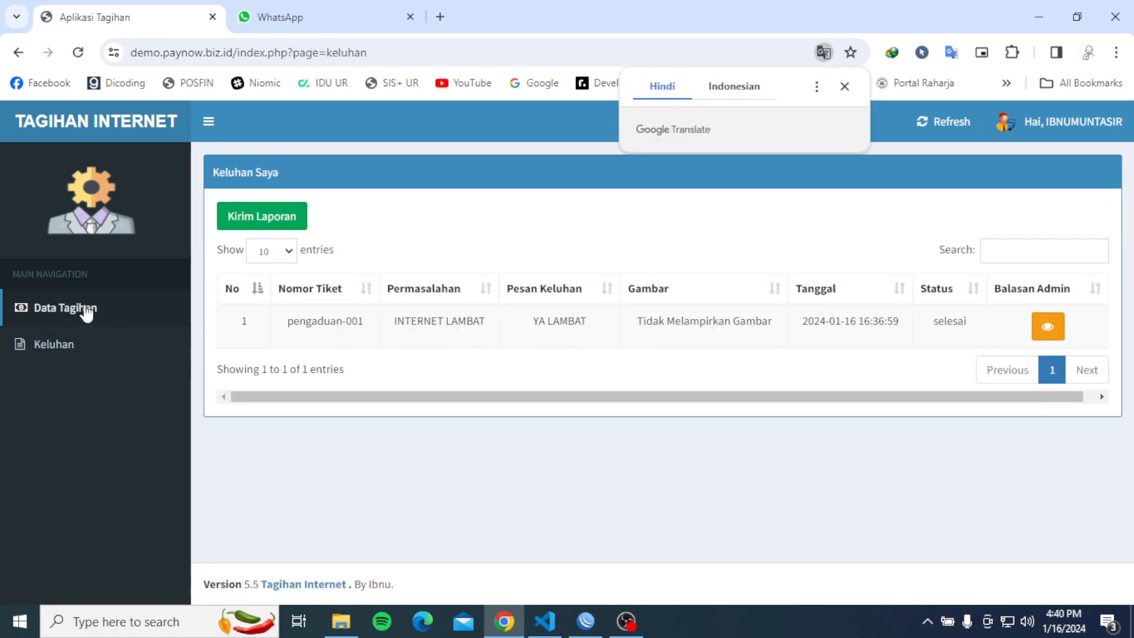
{"action": "left_click", "coordinate": [83, 309]}
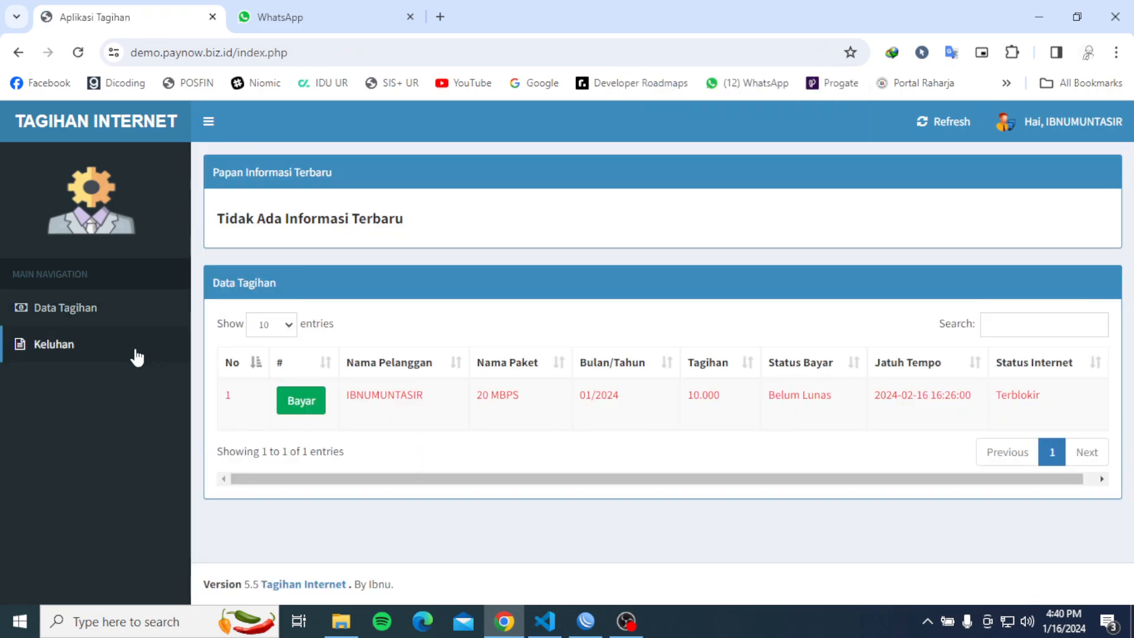
{"action": "left_click", "coordinate": [149, 350]}
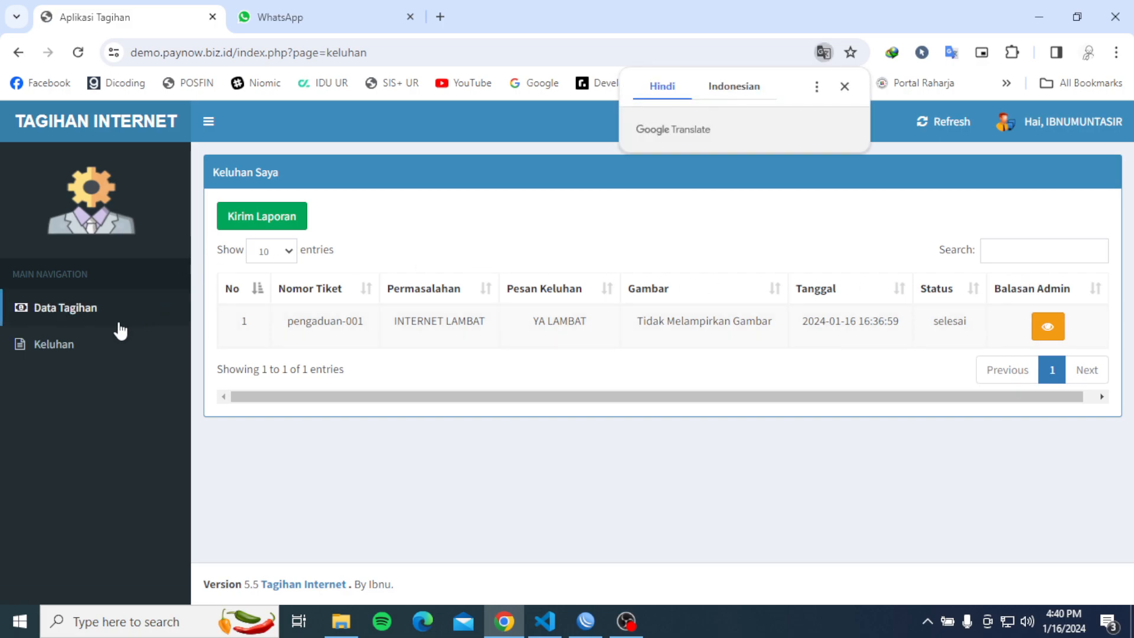
{"action": "left_click", "coordinate": [113, 345]}
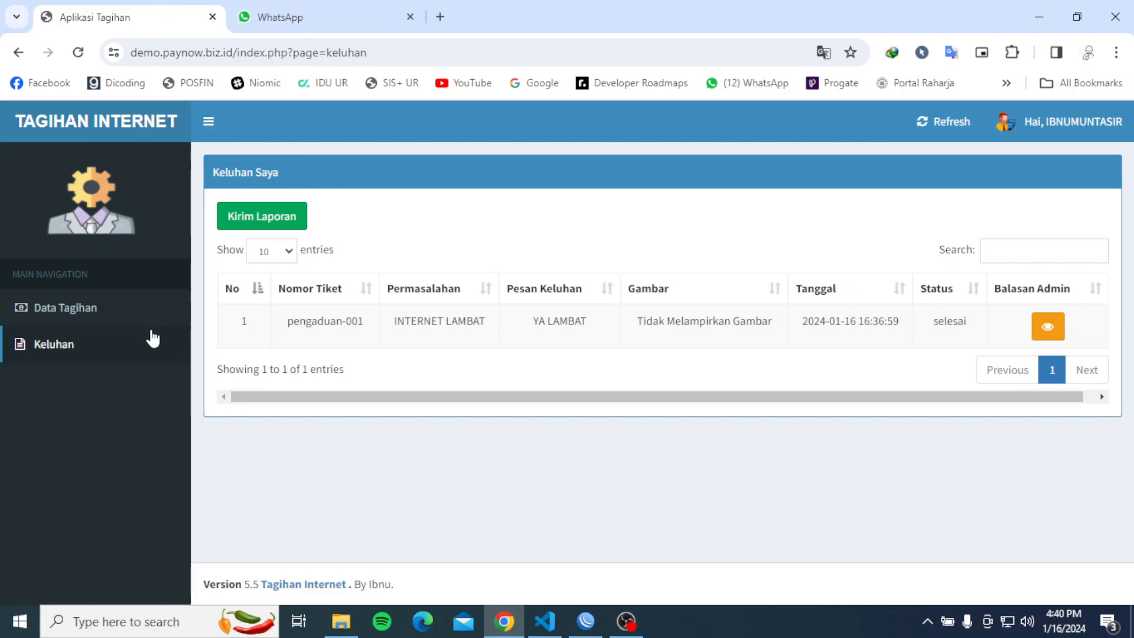
{"action": "left_click", "coordinate": [1046, 331]}
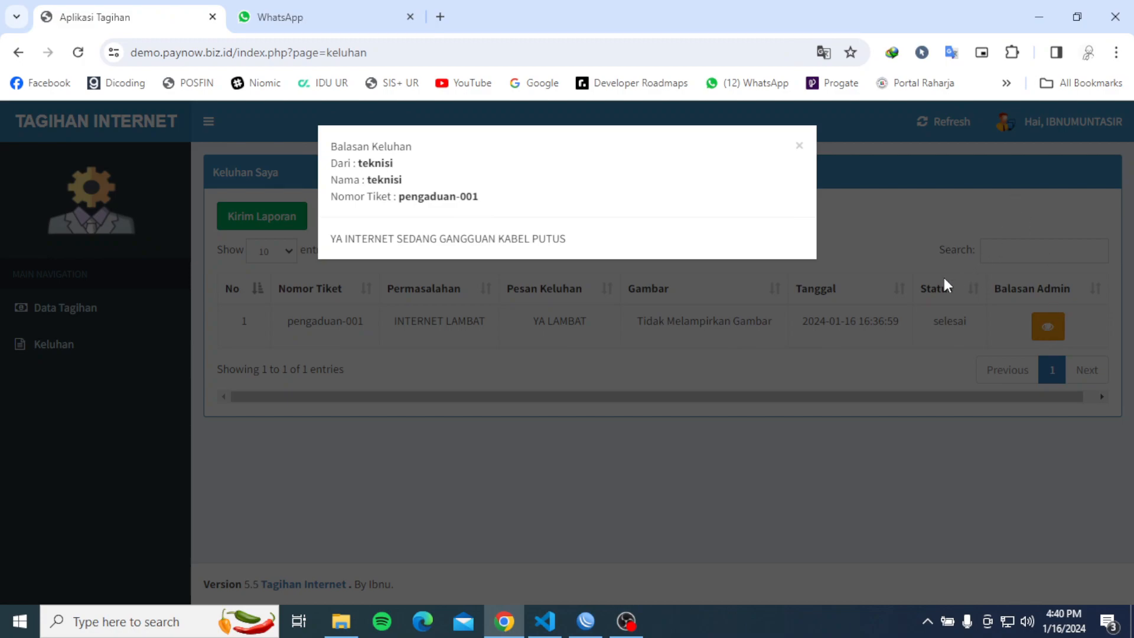
{"action": "left_click", "coordinate": [922, 301]}
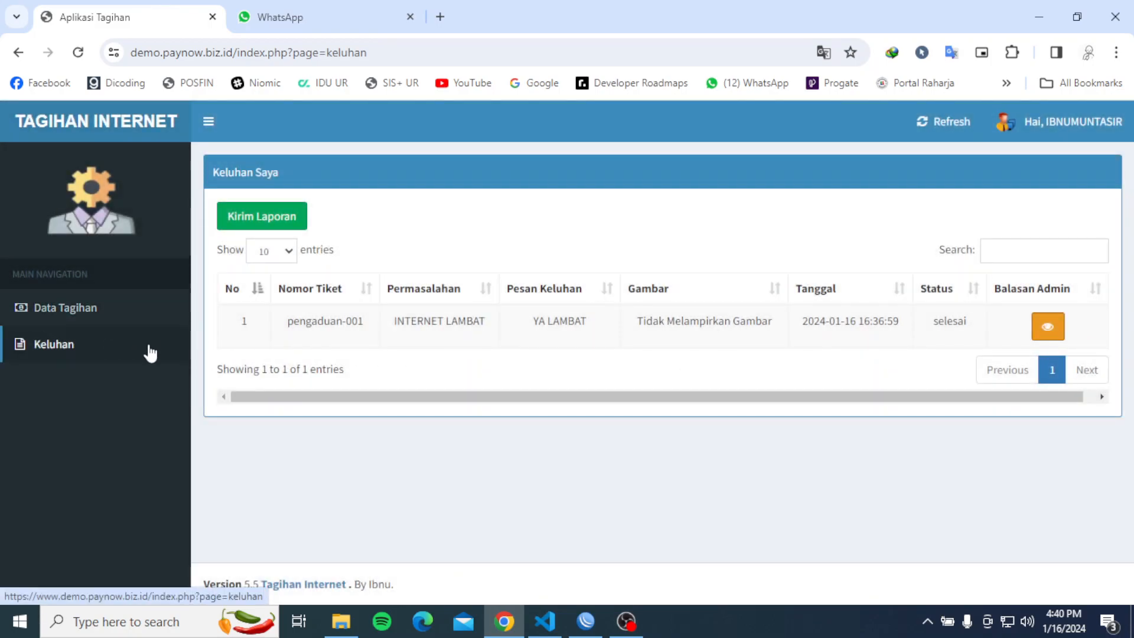
Submit a new complaint with problem and description 'INTERNET LAMBATT'.
{"action": "left_click", "coordinate": [253, 218]}
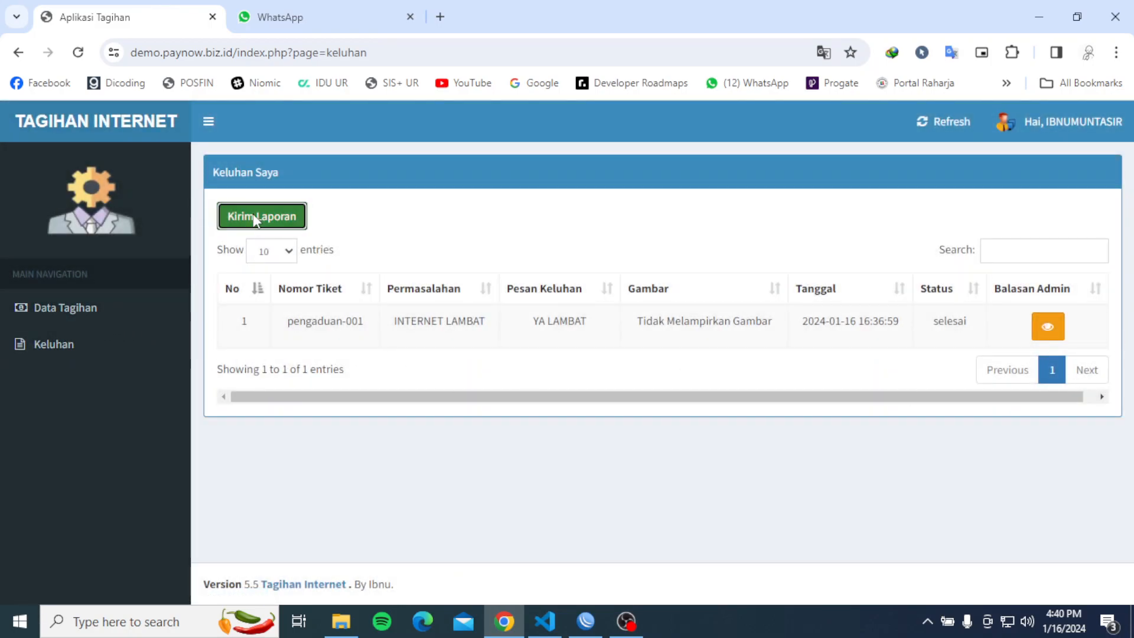
{"action": "left_click", "coordinate": [444, 215]}
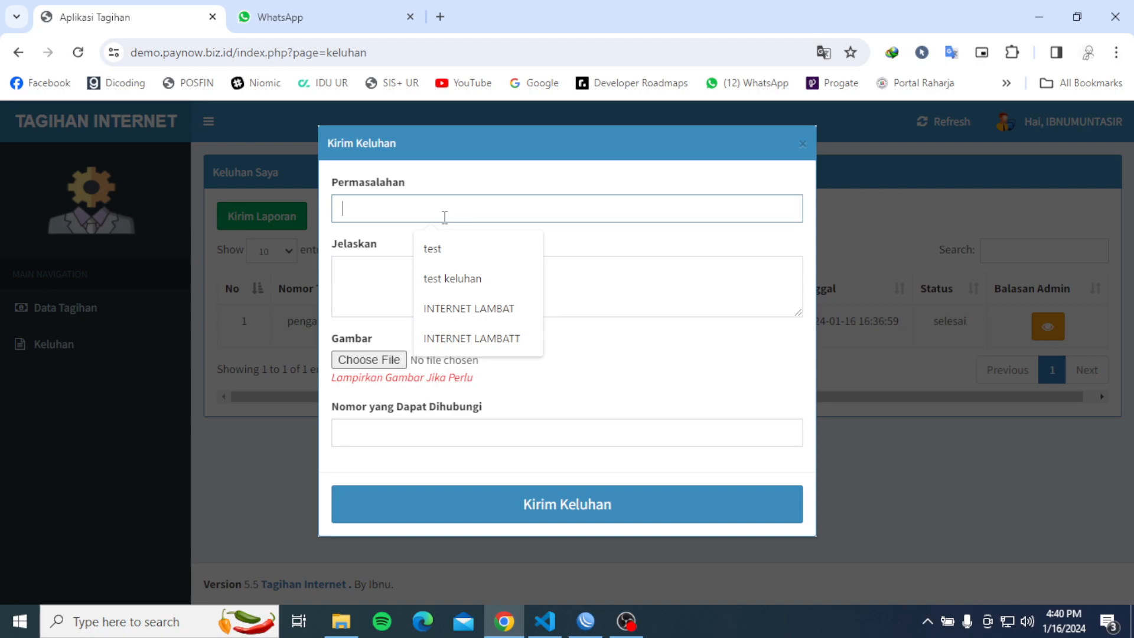
{"action": "left_click", "coordinate": [485, 339]}
{"action": "key", "text": "ctrl+a"}
{"action": "key", "text": "ctrl+c"}
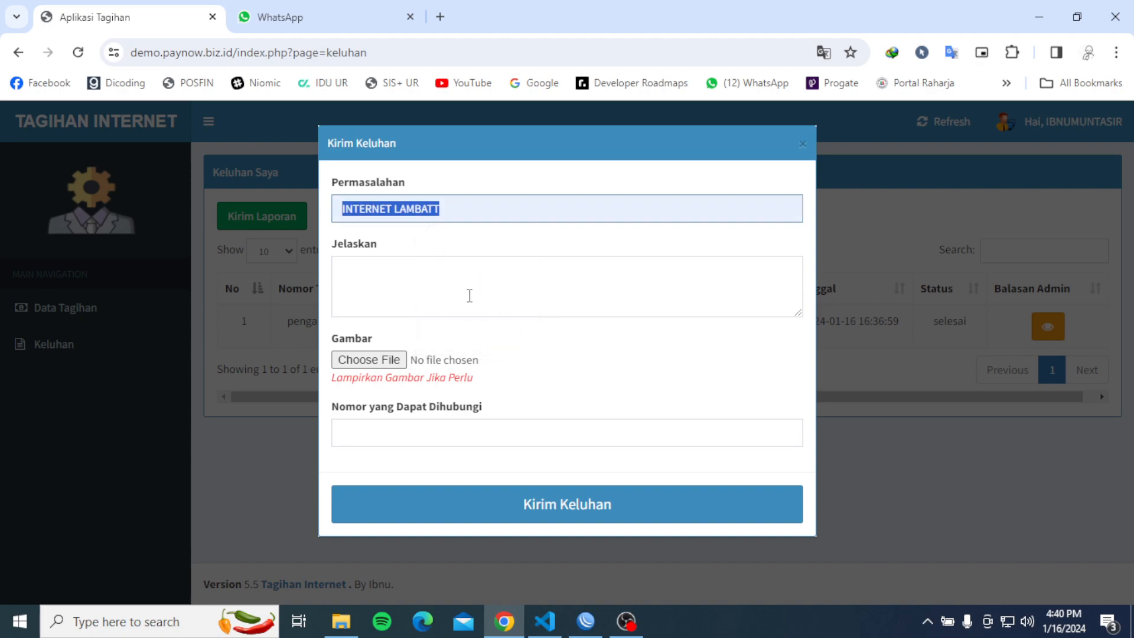
{"action": "left_click", "coordinate": [470, 295]}
{"action": "key", "text": "ctrl+v"}
{"action": "left_click", "coordinate": [458, 427]}
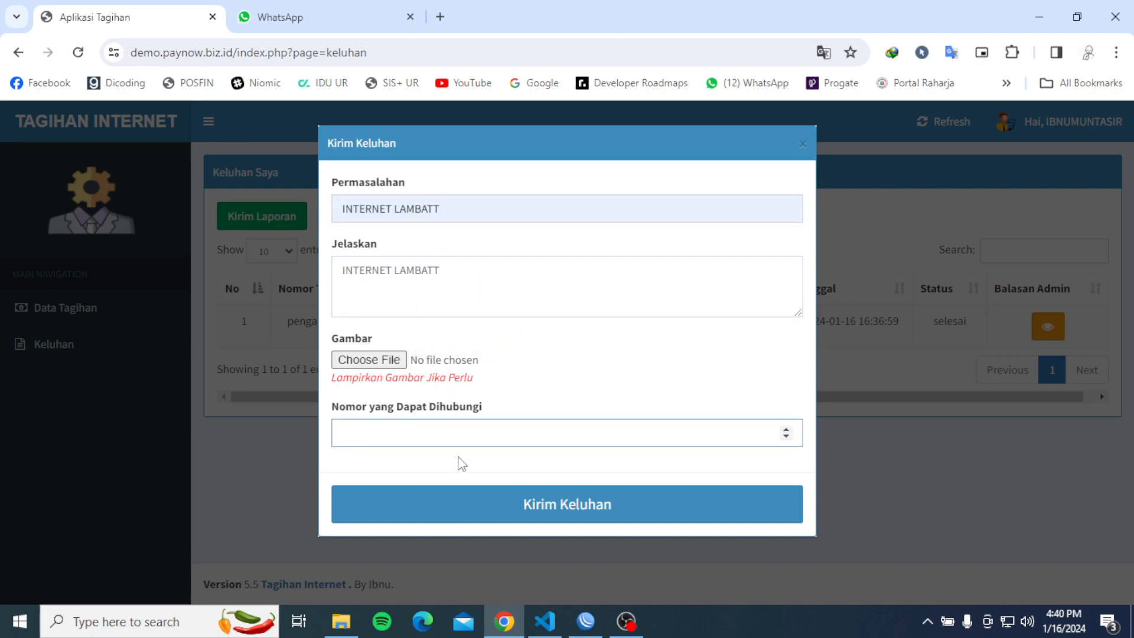
{"action": "left_click", "coordinate": [484, 511]}
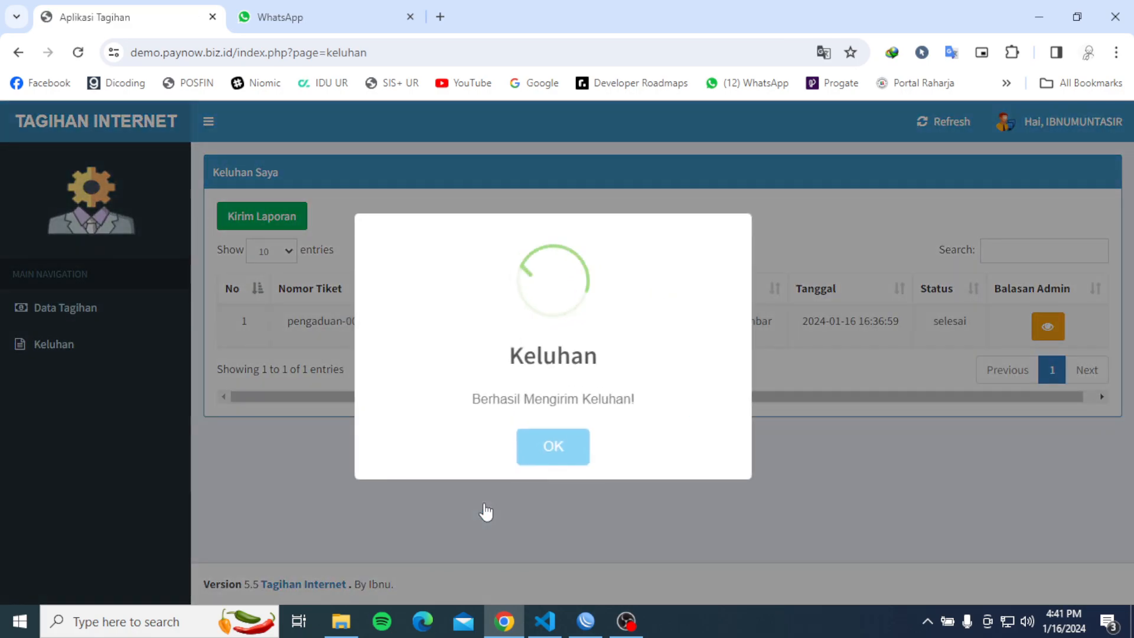
{"action": "left_click", "coordinate": [554, 459]}
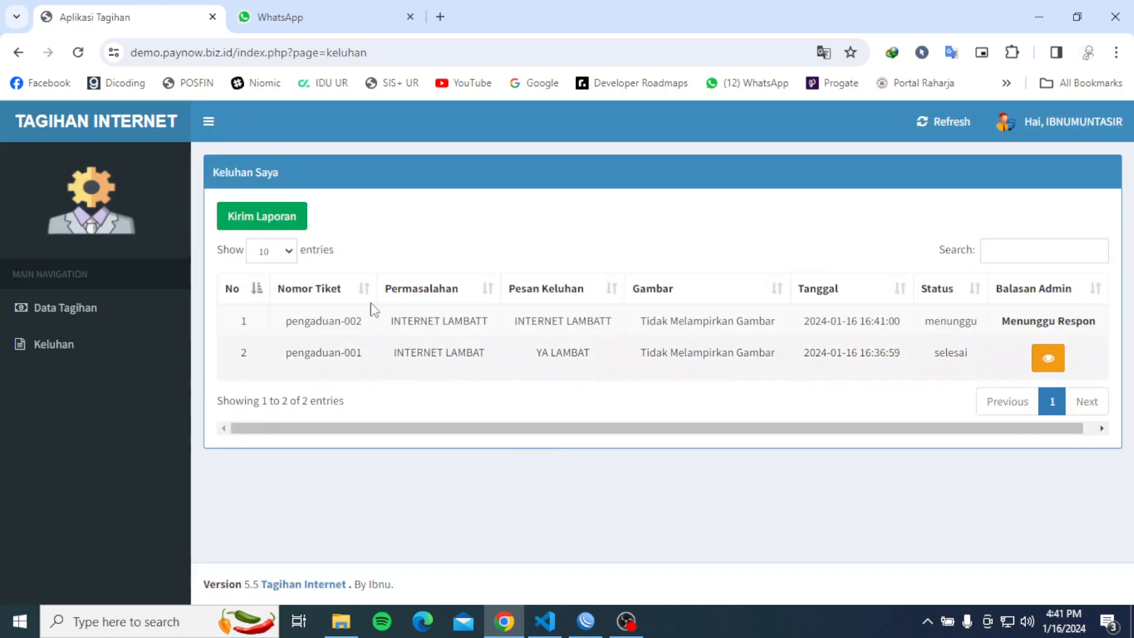
Submit a second 'INTERNET LAMBATT' complaint, which is rejected with the Gagal Mengirim notice.
{"action": "left_click", "coordinate": [262, 216]}
{"action": "left_click", "coordinate": [421, 214]}
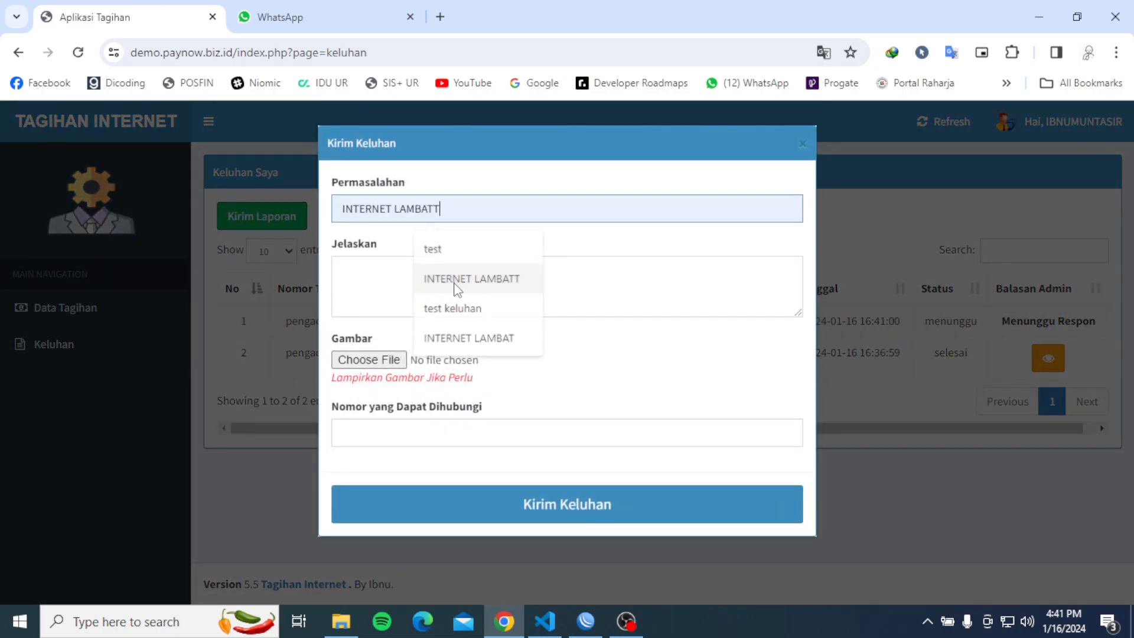
{"action": "left_click", "coordinate": [453, 279]}
{"action": "left_click", "coordinate": [450, 298]}
{"action": "key", "text": "ctrl+v"}
{"action": "left_click", "coordinate": [460, 430]}
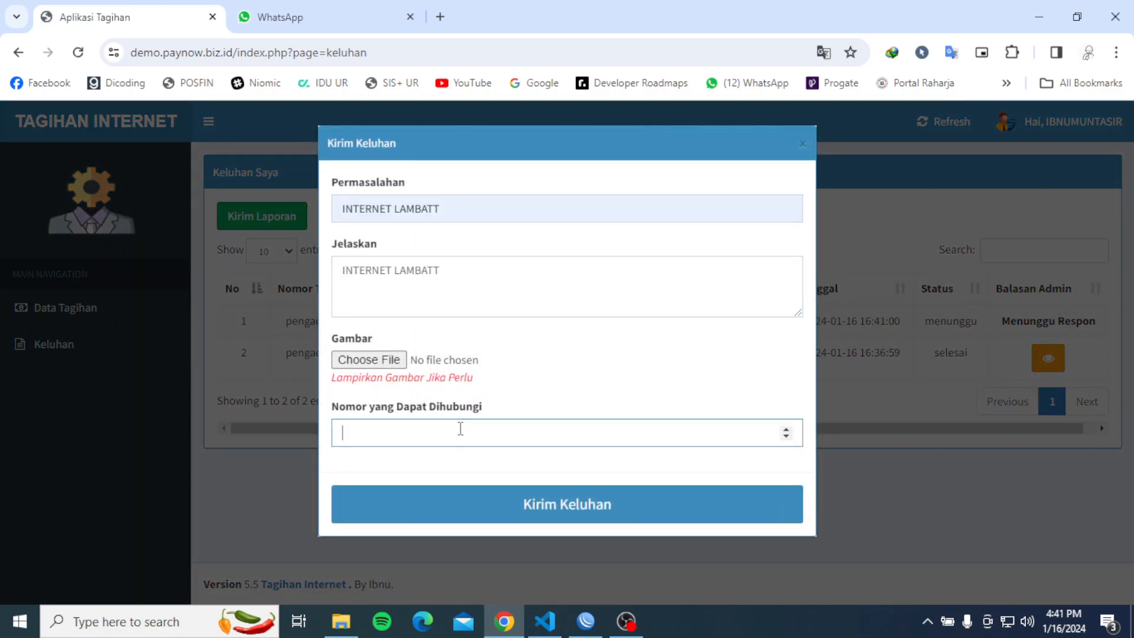
{"action": "left_click", "coordinate": [494, 489]}
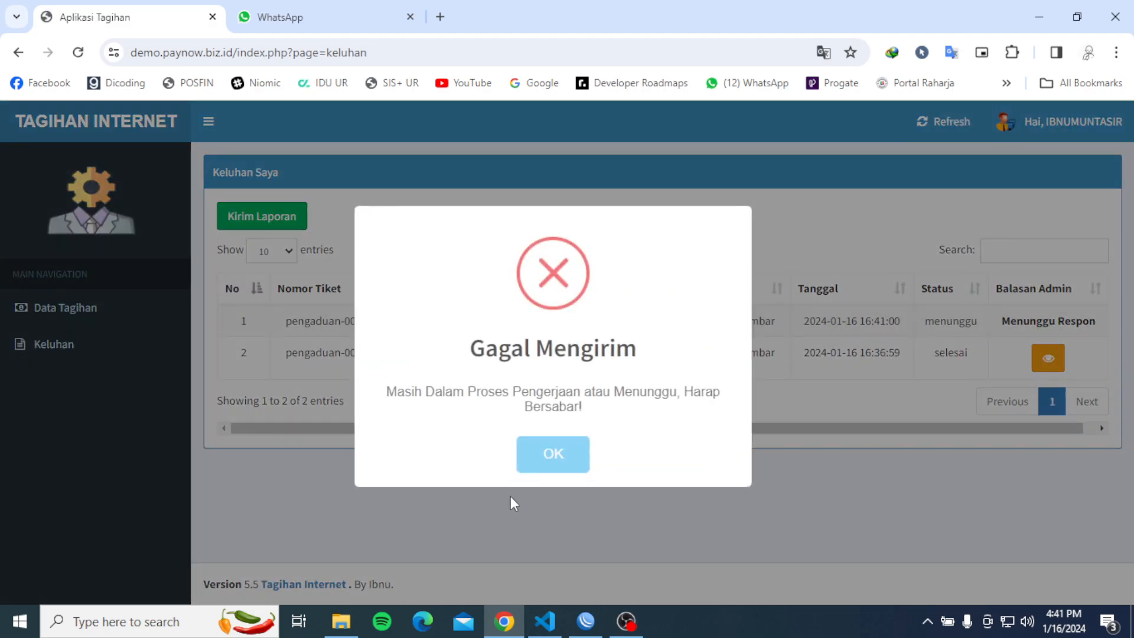
{"action": "left_click", "coordinate": [530, 470]}
Return to Data Tagihan, then Google 'simulator payment midtrans' in a new tab and open the BCA Virtual Account result.
{"action": "left_click", "coordinate": [104, 319]}
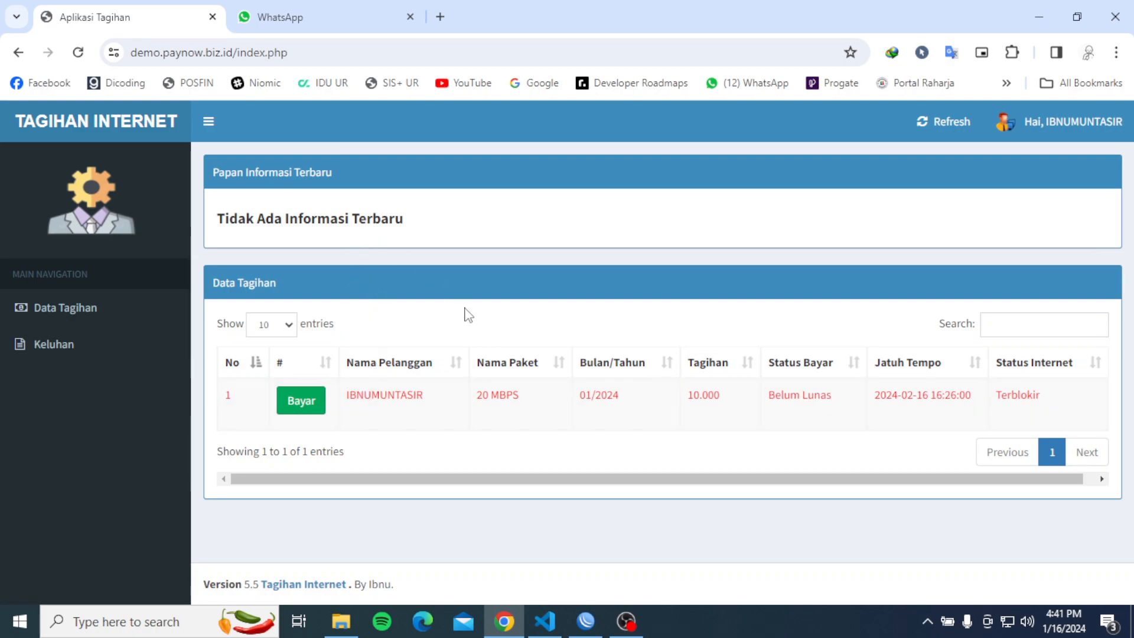
{"action": "left_click", "coordinate": [441, 18]}
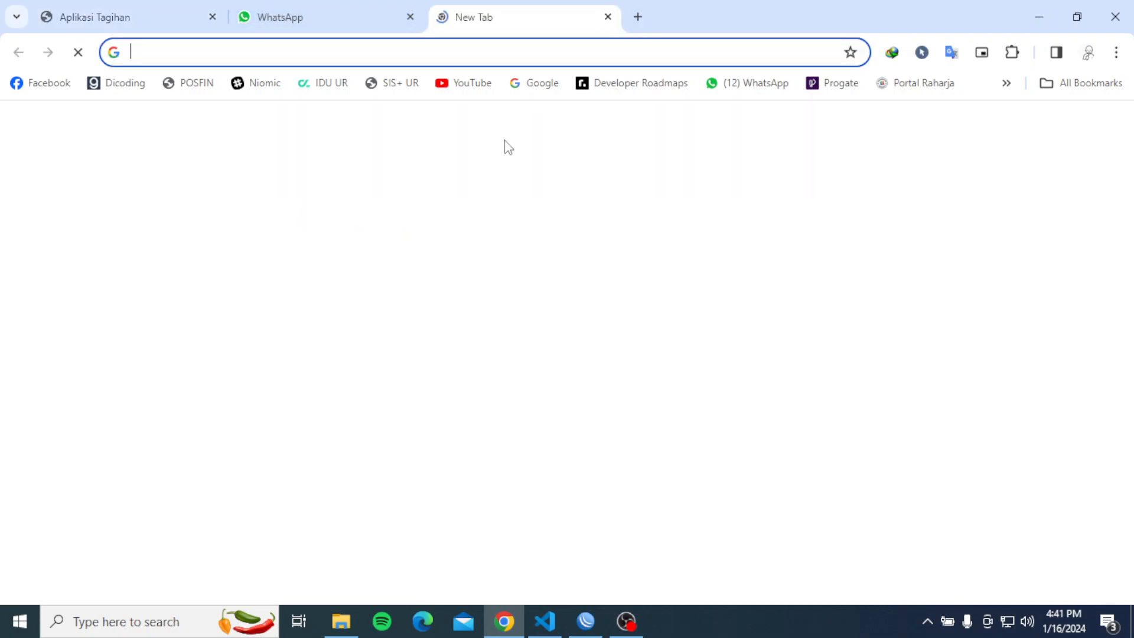
{"action": "left_click", "coordinate": [539, 83]}
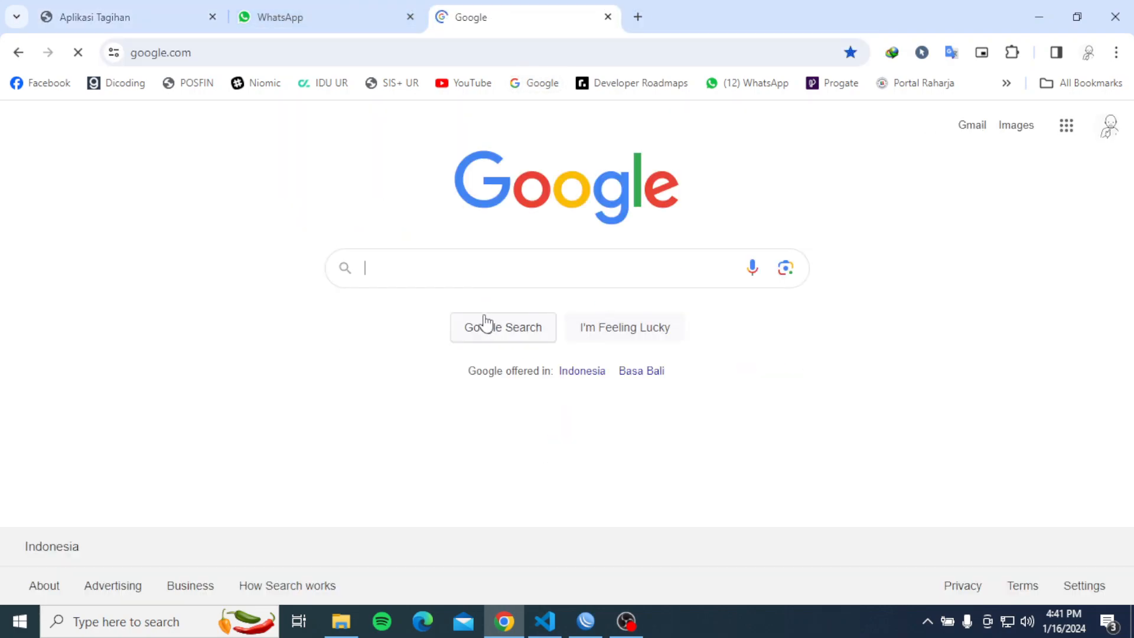
{"action": "type", "text": "simula"}
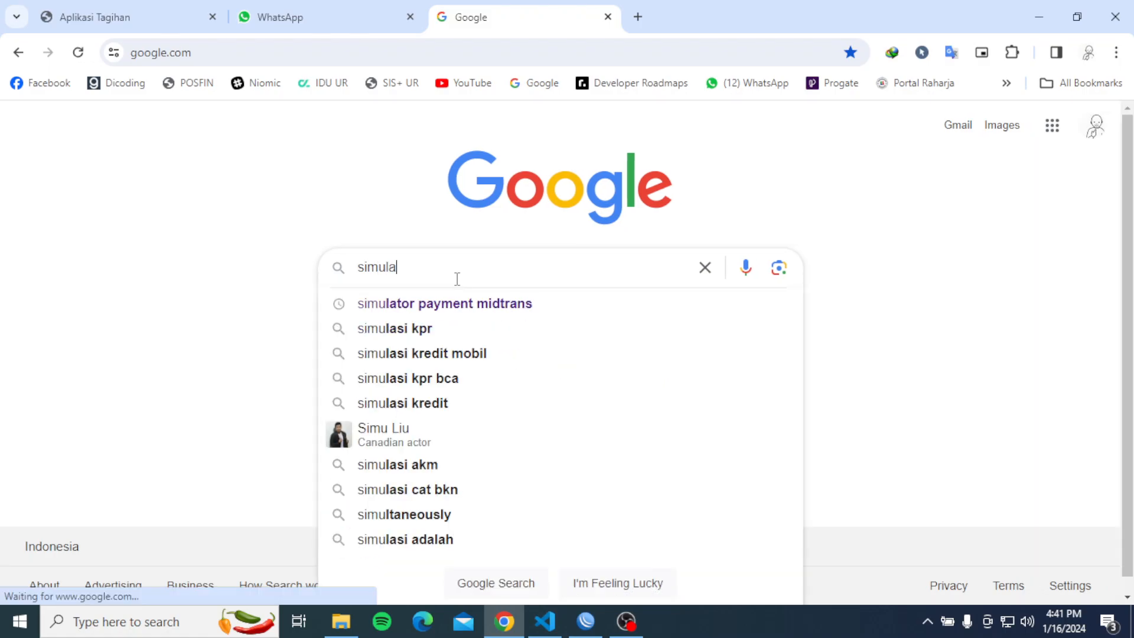
{"action": "key", "text": "Down"}
{"action": "key", "text": "Return"}
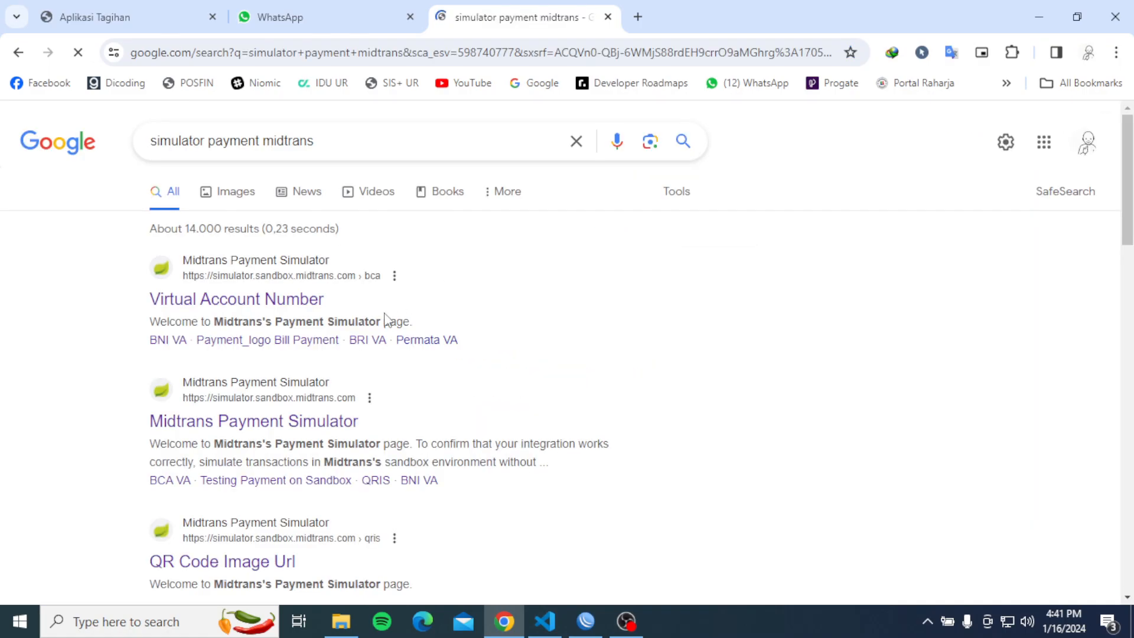
{"action": "left_click", "coordinate": [280, 305]}
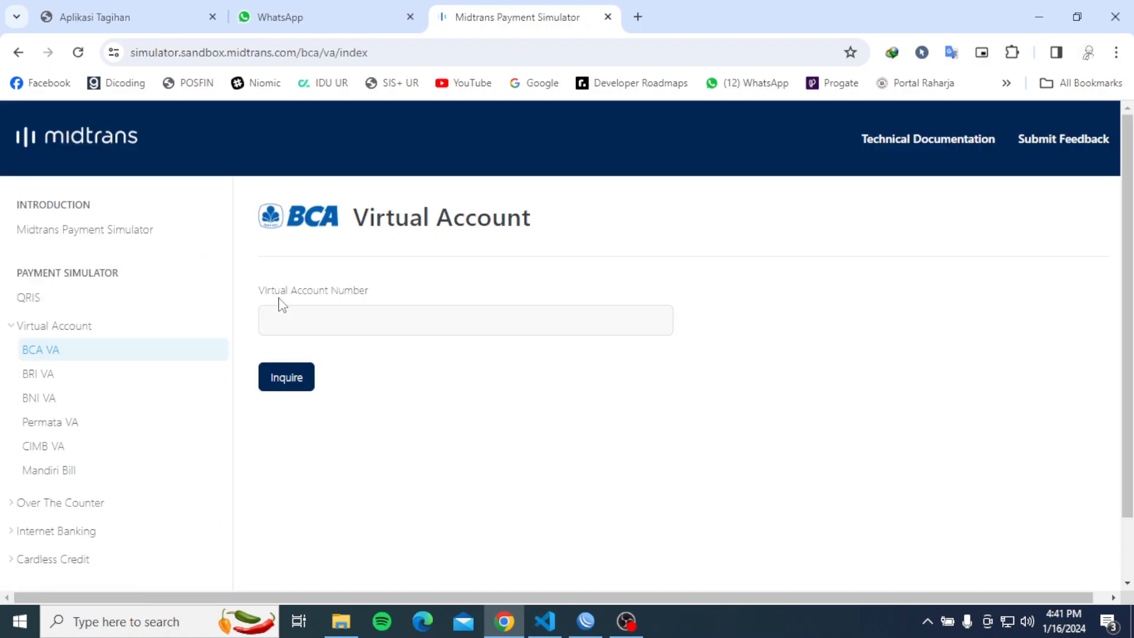
Open the unpaid bill's Detail Pembayaran: 20 MBPS, 01 - 2024, Rp.5.000 admin fee, Rp 15.000 total.
{"action": "left_click", "coordinate": [106, 17]}
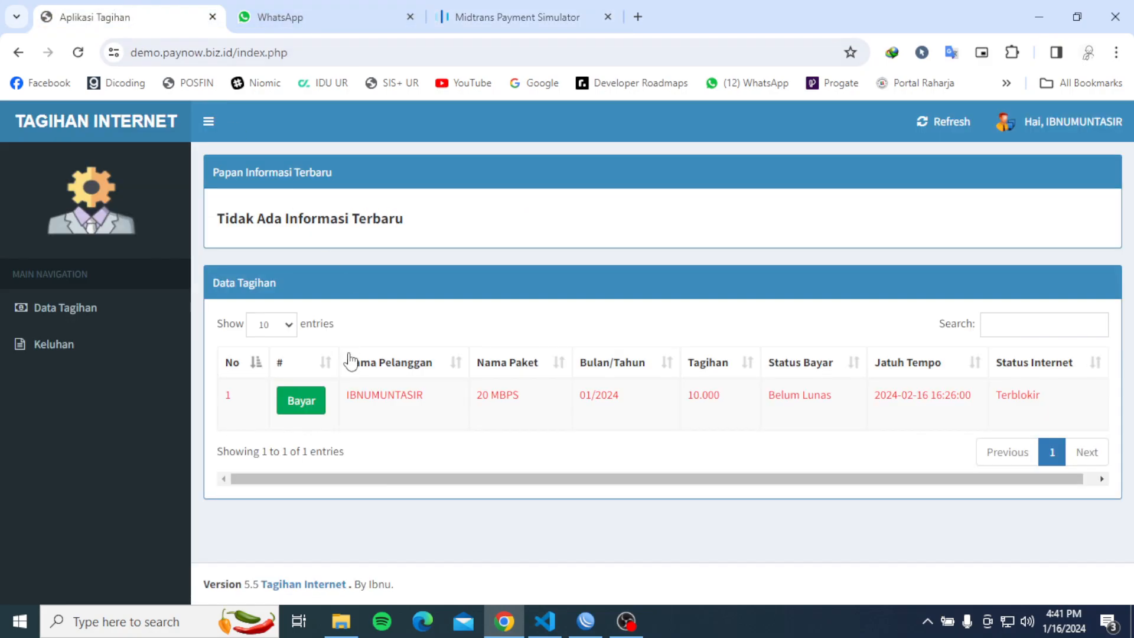
{"action": "left_click", "coordinate": [296, 404]}
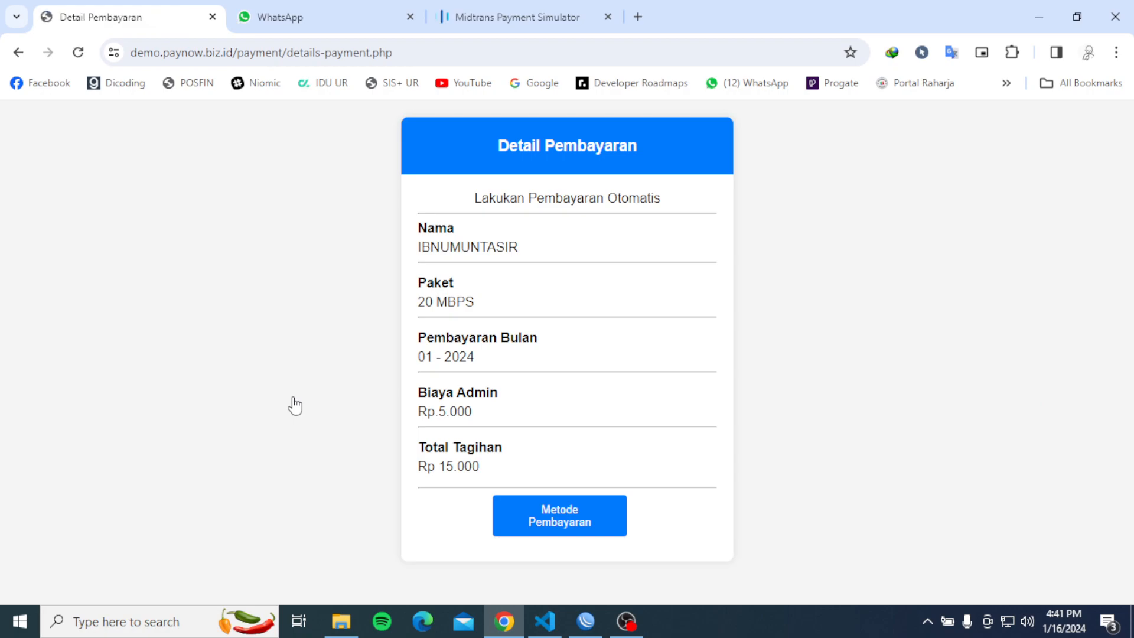
{"action": "left_click_drag", "start_coordinate": [603, 149], "coordinate": [498, 156]}
{"action": "left_click", "coordinate": [601, 229]}
{"action": "left_click_drag", "start_coordinate": [540, 253], "coordinate": [418, 247]}
{"action": "left_click_drag", "start_coordinate": [488, 304], "coordinate": [418, 304]}
{"action": "left_click_drag", "start_coordinate": [507, 357], "coordinate": [416, 357]}
{"action": "left_click", "coordinate": [517, 366]}
{"action": "left_click_drag", "start_coordinate": [498, 414], "coordinate": [417, 413]}
{"action": "left_click_drag", "start_coordinate": [499, 471], "coordinate": [417, 467]}
{"action": "left_click", "coordinate": [490, 472]}
Proceed to Metode Pembayaran, hit the Midtrans 401 error, and go back to the dashboard.
{"action": "left_click", "coordinate": [476, 16]}
{"action": "left_click", "coordinate": [130, 17]}
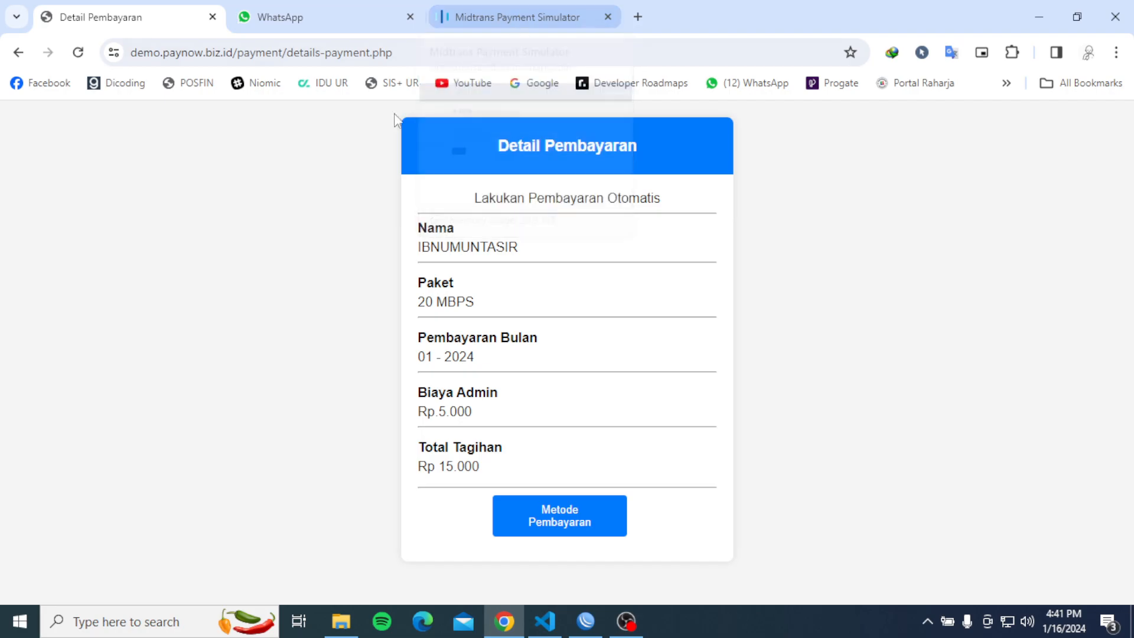
{"action": "left_click", "coordinate": [572, 523]}
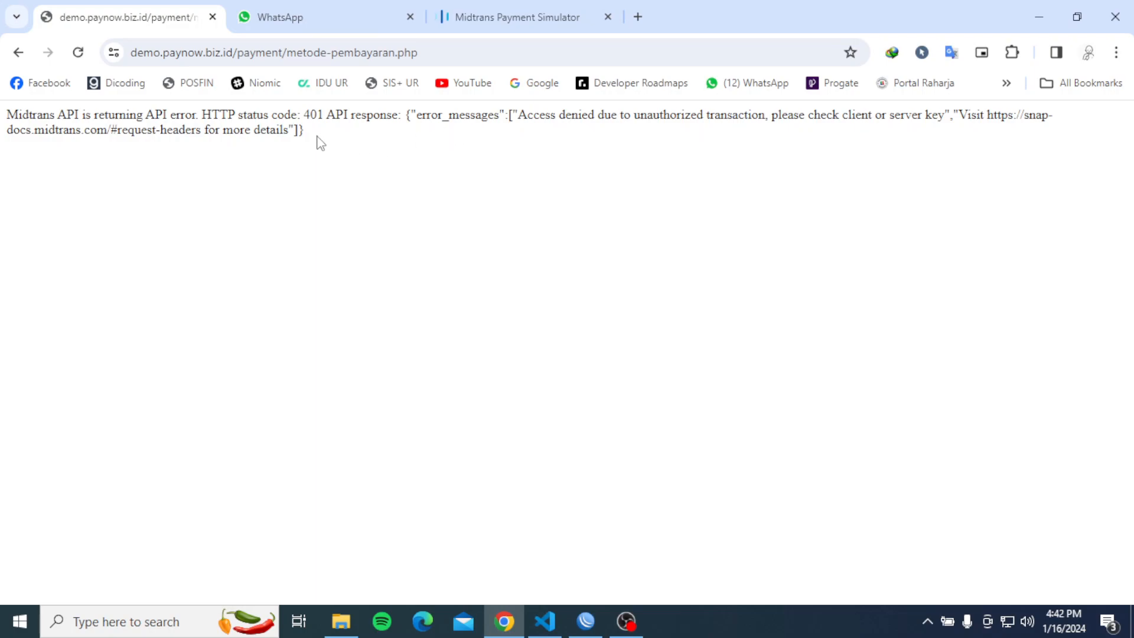
{"action": "left_click", "coordinate": [19, 53]}
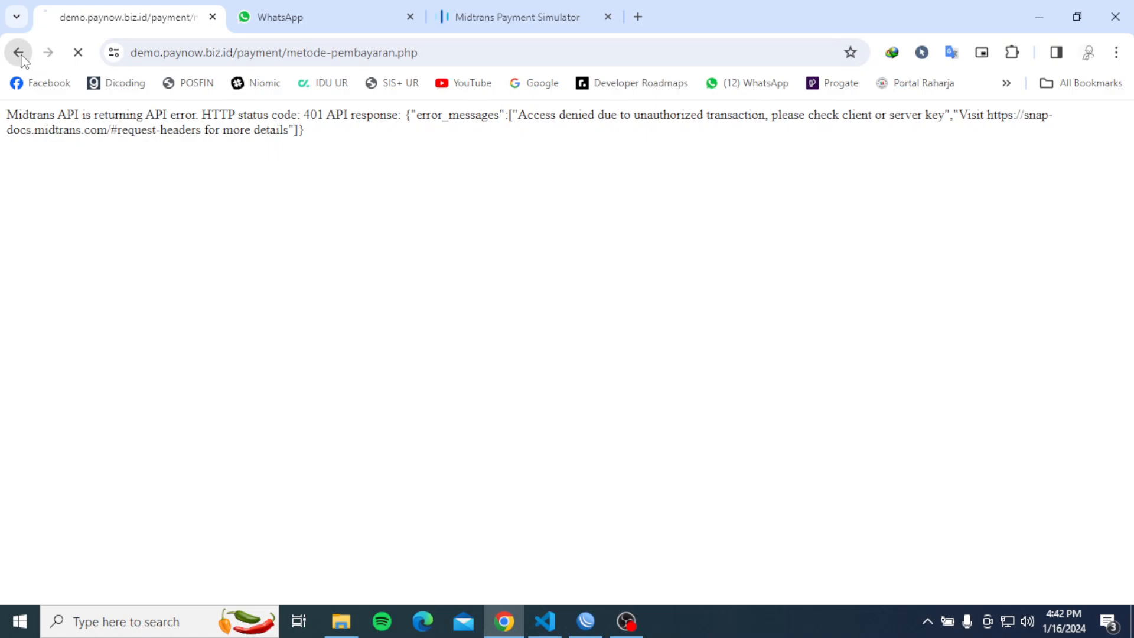
{"action": "left_click", "coordinate": [17, 53]}
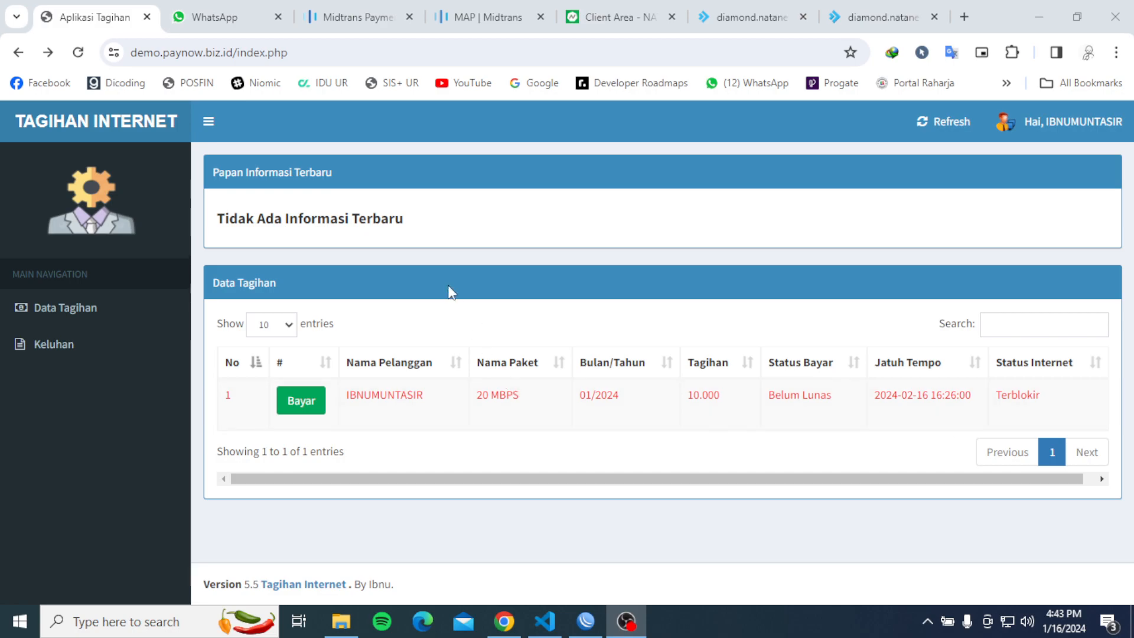
Reload the dashboard, open the unpaid bill, close the extra tabs, and reach the Rp15.000 Midtrans checkout.
{"action": "left_click", "coordinate": [425, 260]}
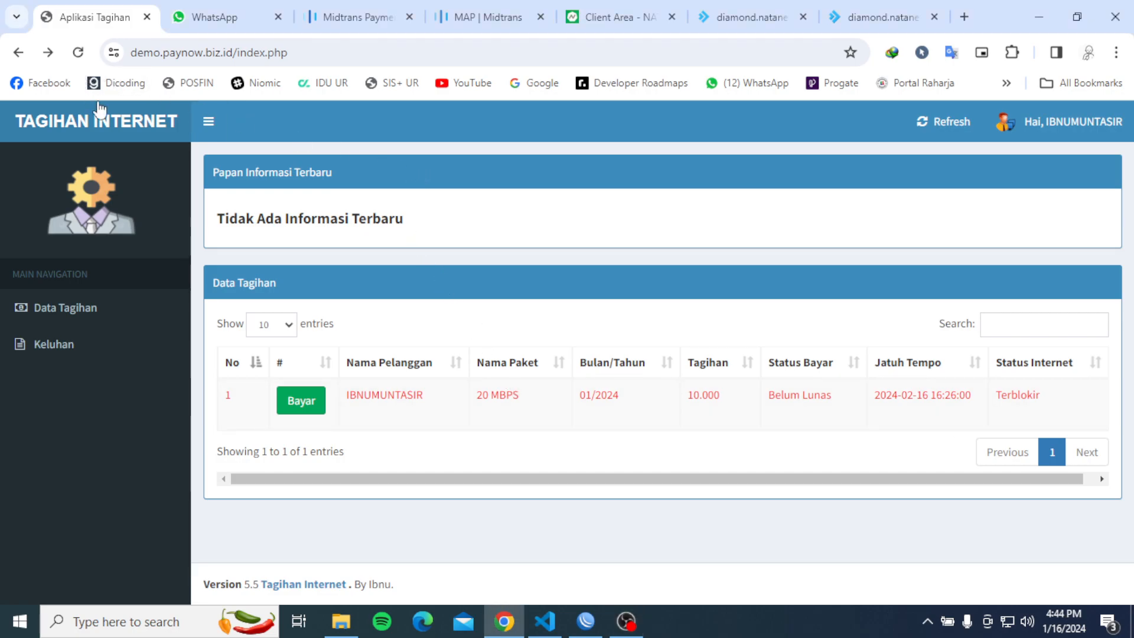
{"action": "left_click", "coordinate": [78, 52]}
{"action": "left_click", "coordinate": [301, 401]}
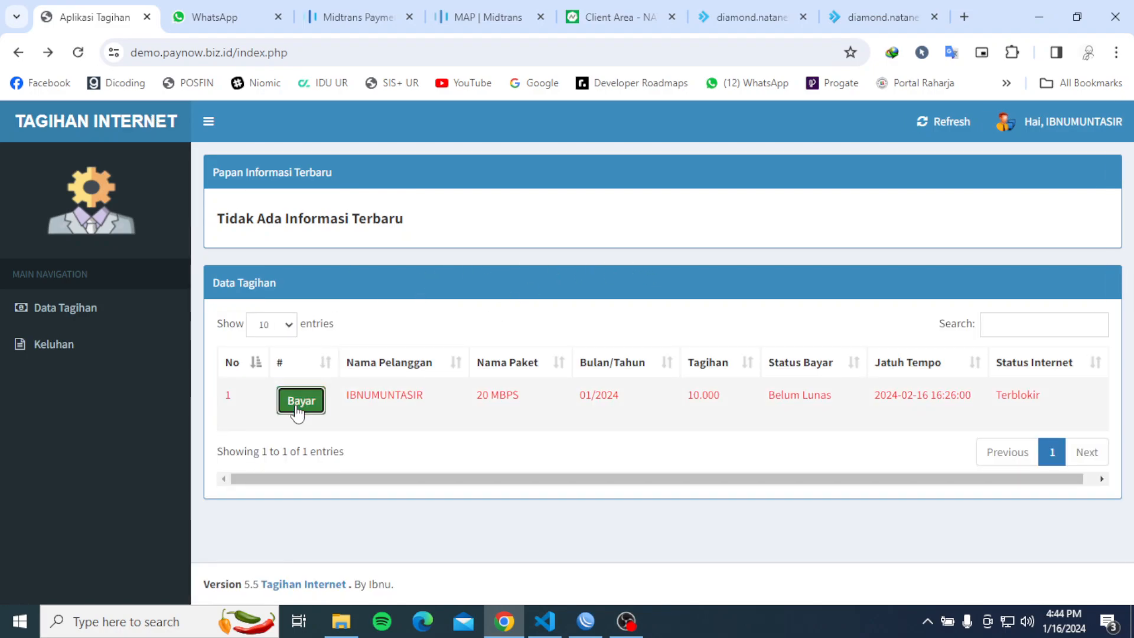
{"action": "left_click", "coordinate": [673, 16]}
{"action": "left_click", "coordinate": [674, 16]}
{"action": "left_click", "coordinate": [674, 16]}
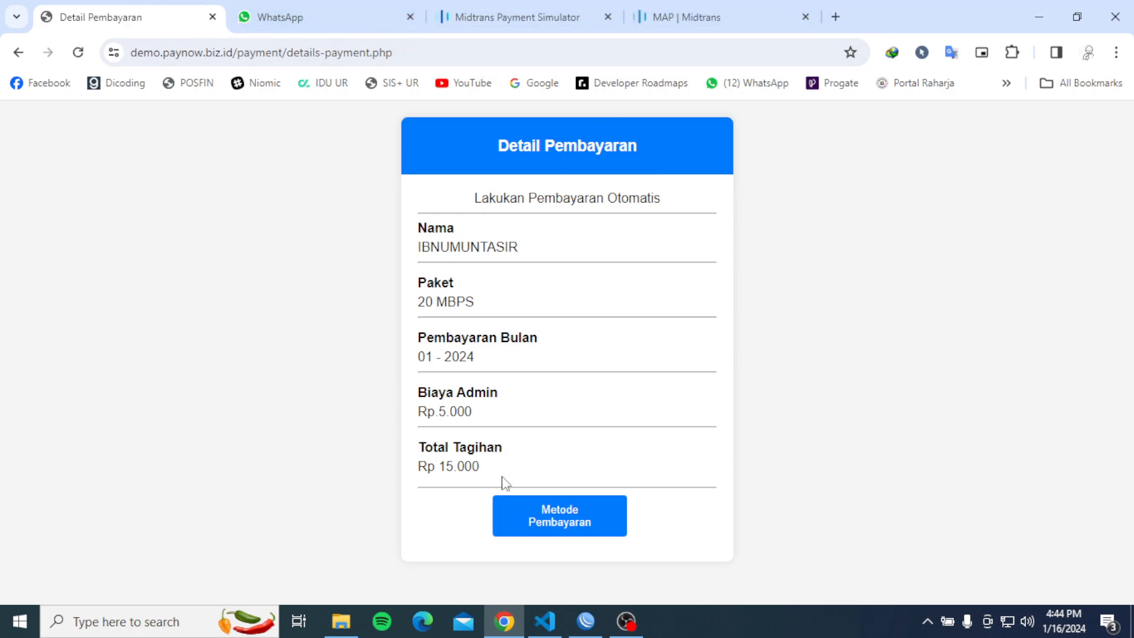
{"action": "left_click", "coordinate": [562, 523]}
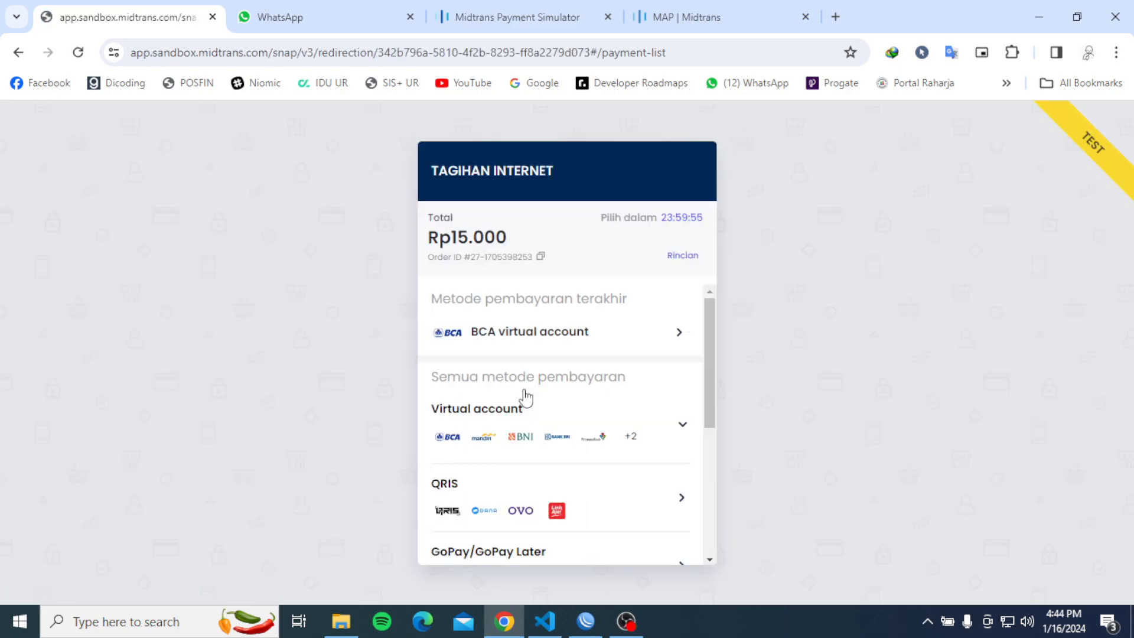
Review the order details sheet, noting the customer's name and phone number, then close it.
{"action": "left_click", "coordinate": [682, 256]}
{"action": "left_click_drag", "start_coordinate": [514, 494], "coordinate": [438, 492]}
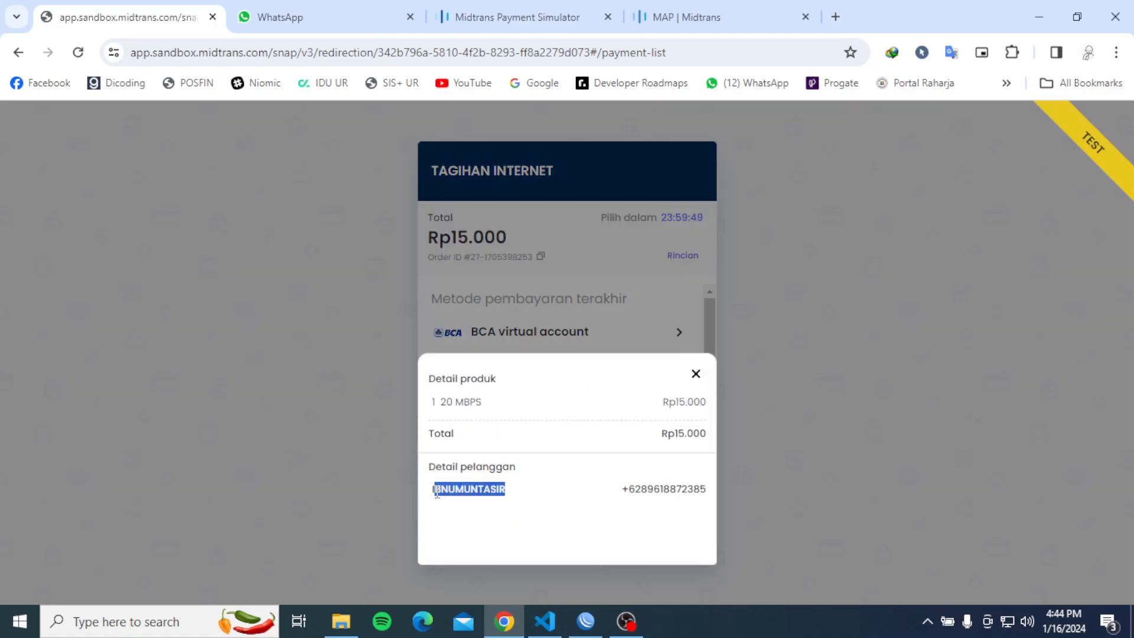
{"action": "left_click", "coordinate": [500, 508]}
{"action": "left_click_drag", "start_coordinate": [524, 502], "coordinate": [435, 490]}
{"action": "left_click_drag", "start_coordinate": [615, 501], "coordinate": [705, 493]}
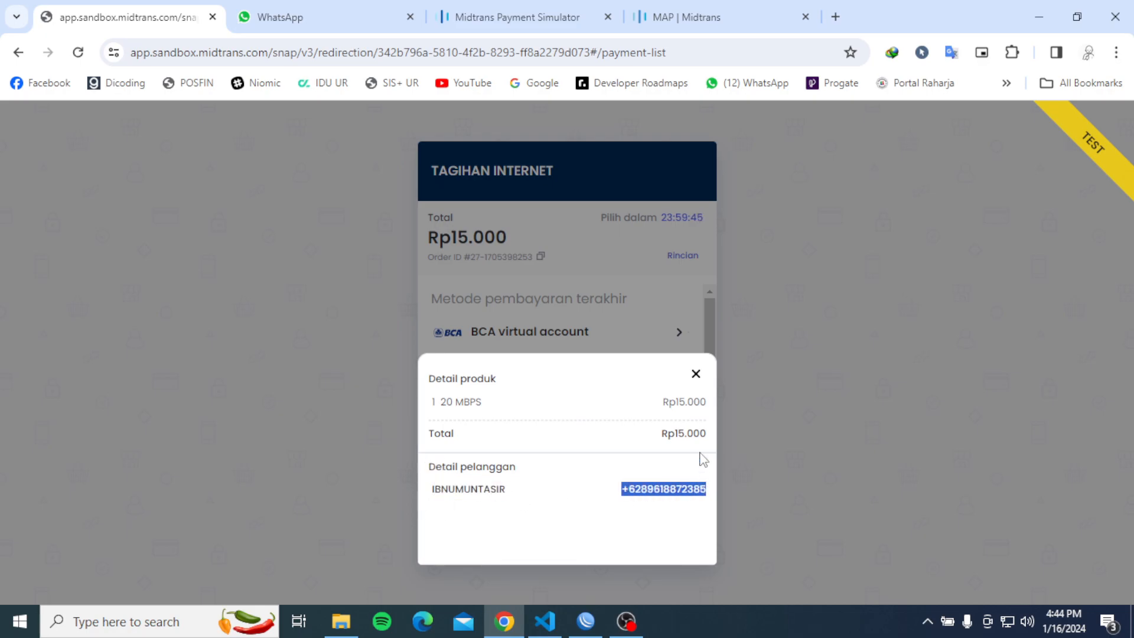
{"action": "left_click", "coordinate": [696, 375]}
Choose BCA virtual account, reload the number, and copy the generated VA number.
{"action": "scroll", "coordinate": [531, 355], "scroll_direction": "down", "scroll_amount": 5}
{"action": "scroll", "coordinate": [567, 423], "scroll_direction": "up", "scroll_amount": 3}
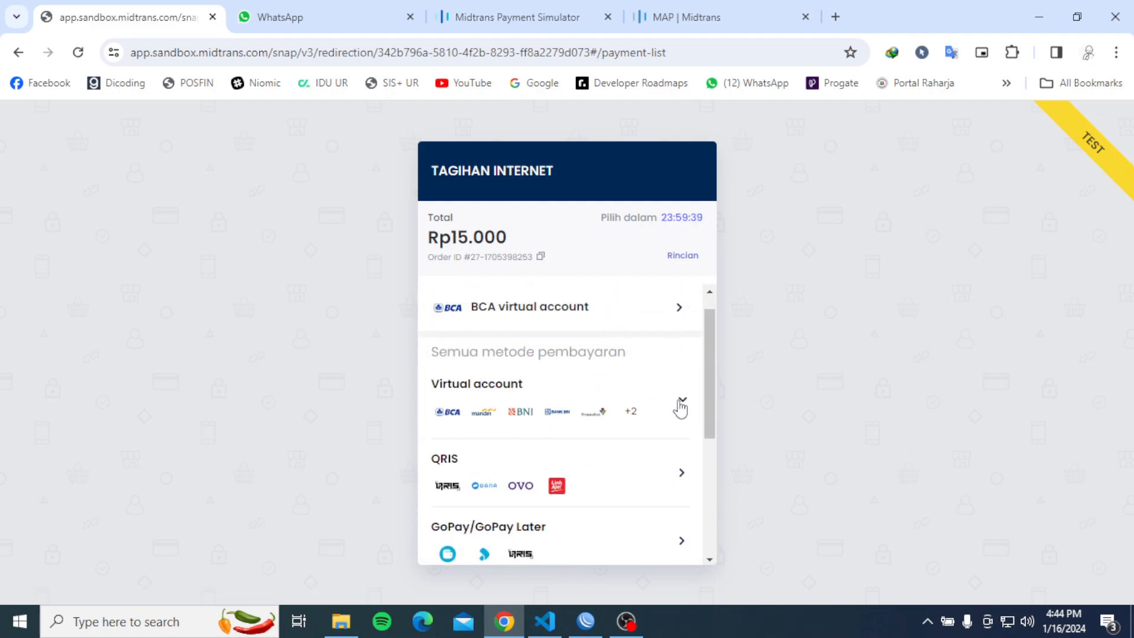
{"action": "left_click", "coordinate": [680, 407]}
{"action": "scroll", "coordinate": [667, 405], "scroll_direction": "down", "scroll_amount": 3}
{"action": "scroll", "coordinate": [535, 378], "scroll_direction": "up", "scroll_amount": 2}
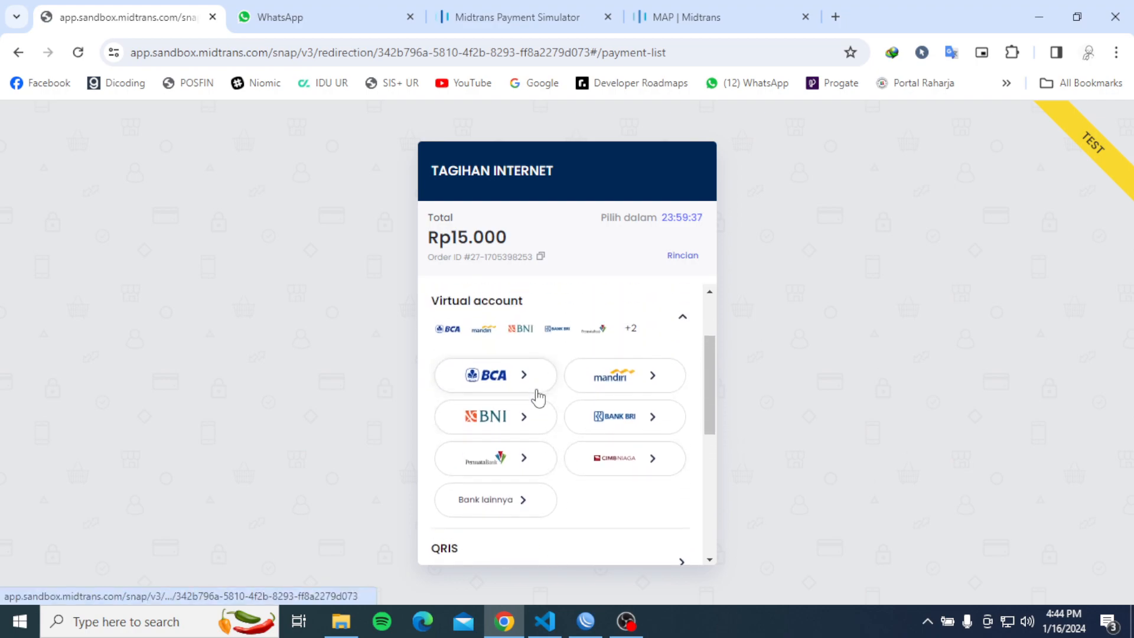
{"action": "left_click", "coordinate": [514, 388]}
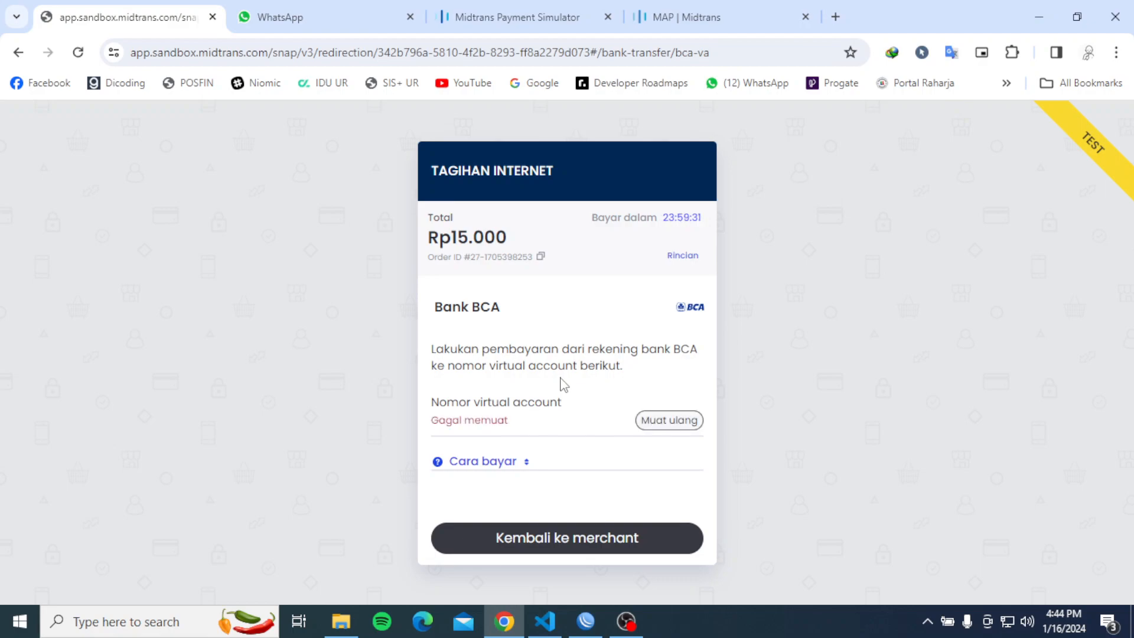
{"action": "left_click", "coordinate": [685, 424]}
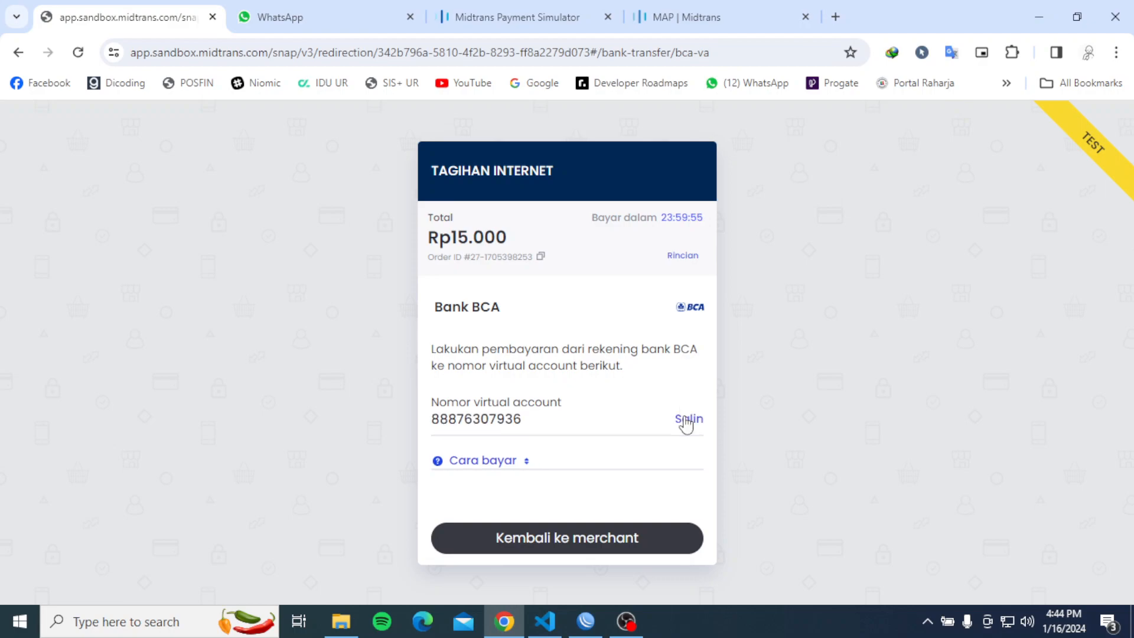
{"action": "left_click", "coordinate": [686, 421]}
Paste the VA number into the simulator, inquire, pay 15000.00 successfully, and return to the Snap checkout.
{"action": "left_click", "coordinate": [546, 7]}
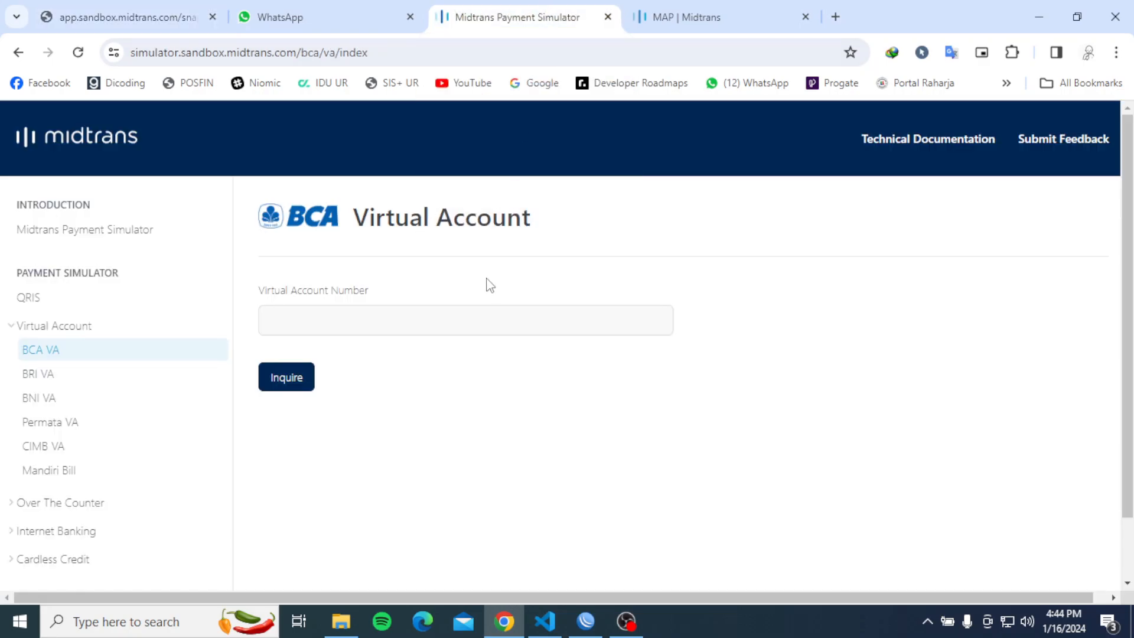
{"action": "left_click", "coordinate": [486, 313]}
{"action": "key", "text": "ctrl+v"}
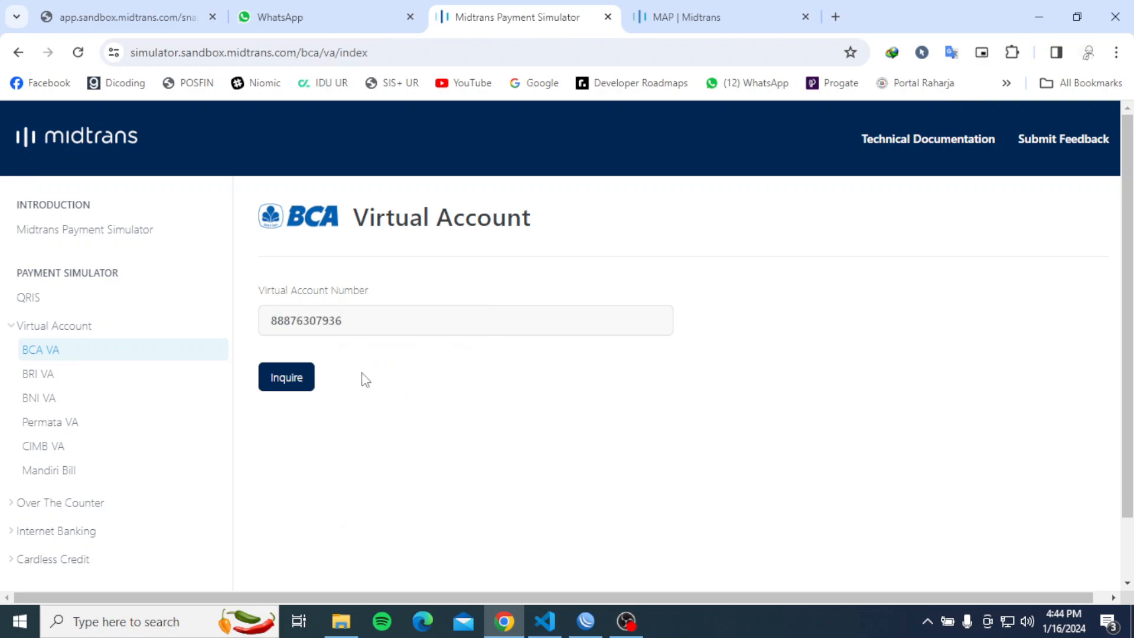
{"action": "left_click", "coordinate": [287, 383]}
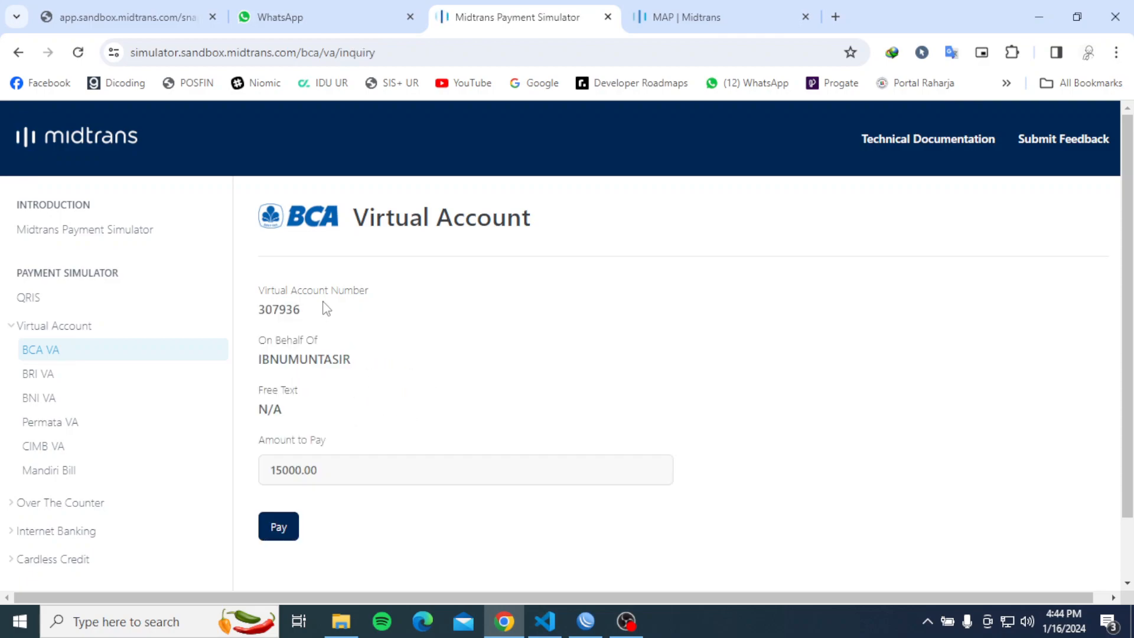
{"action": "left_click_drag", "start_coordinate": [347, 362], "coordinate": [258, 363]}
{"action": "left_click_drag", "start_coordinate": [349, 472], "coordinate": [270, 476]}
{"action": "left_click", "coordinate": [353, 388]}
{"action": "scroll", "coordinate": [354, 400], "scroll_direction": "down", "scroll_amount": 2}
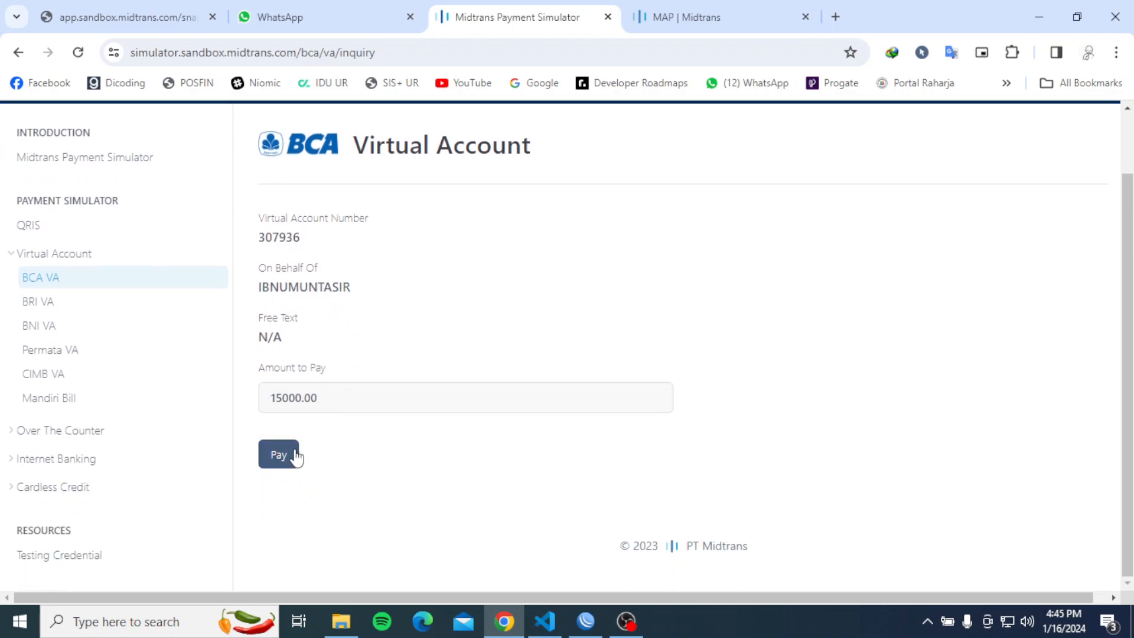
{"action": "left_click", "coordinate": [289, 455]}
{"action": "left_click_drag", "start_coordinate": [431, 301], "coordinate": [369, 291]}
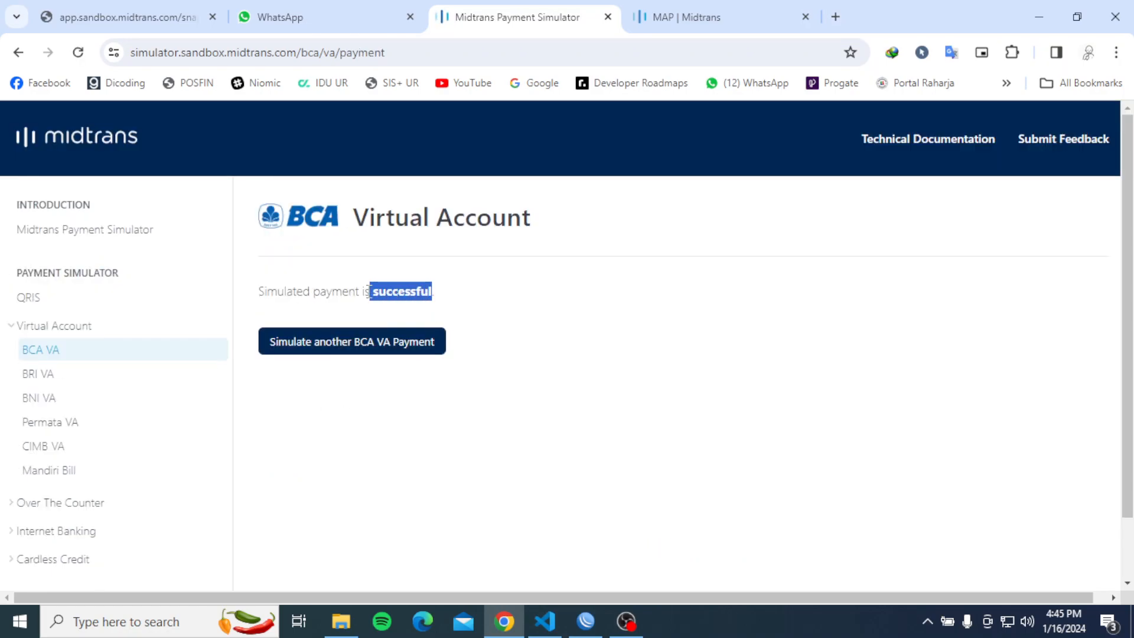
{"action": "left_click", "coordinate": [130, 17]}
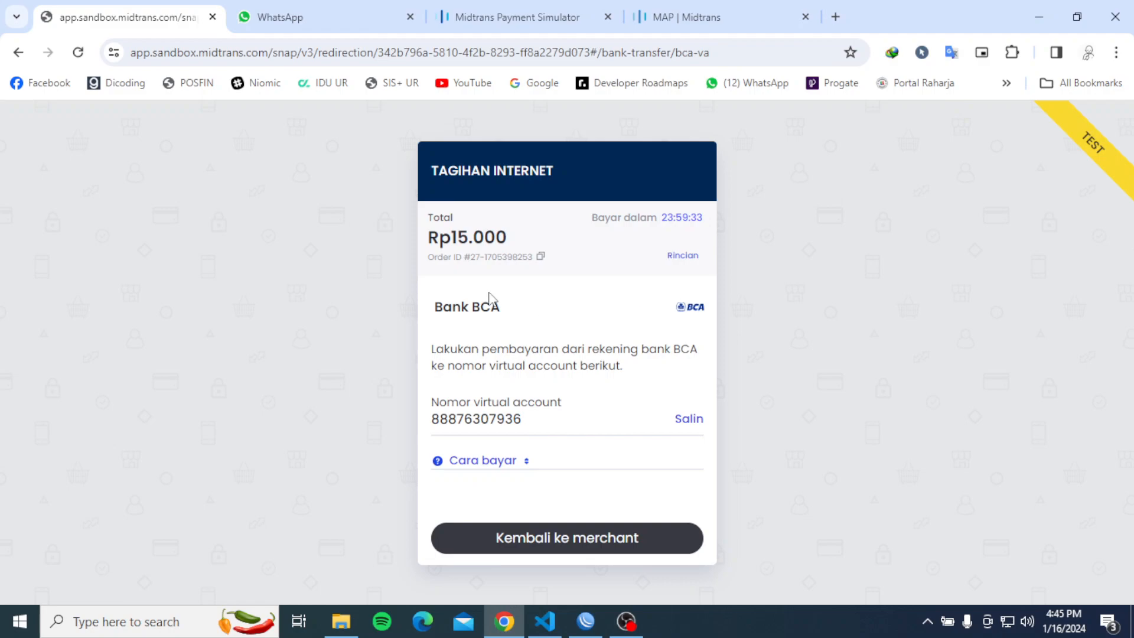
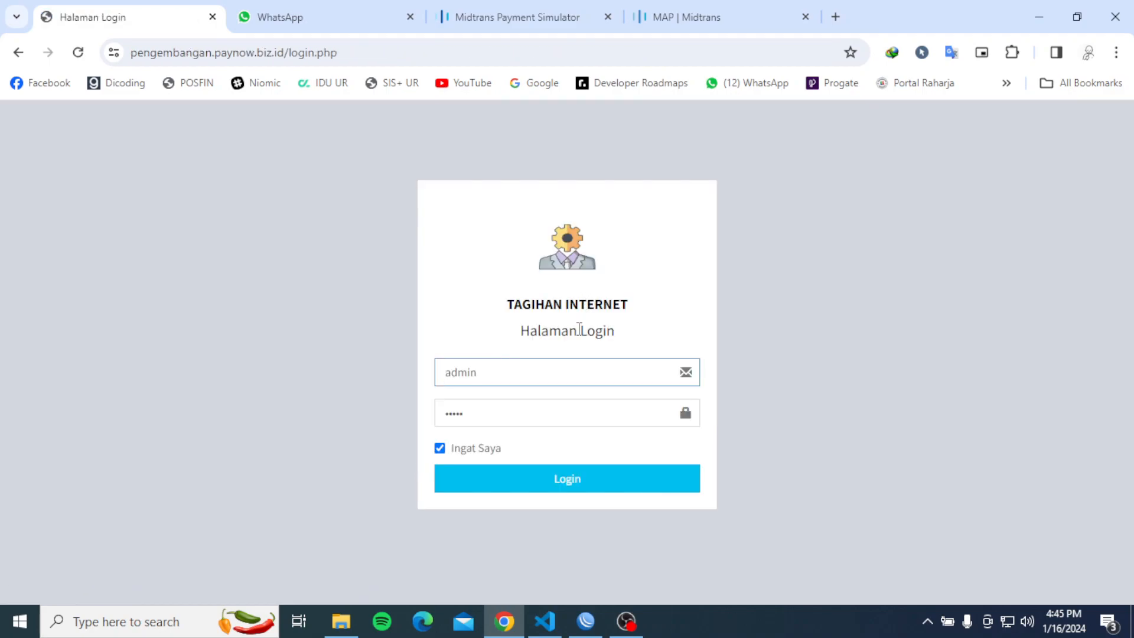
Try logging in with the customer's username and password, then dismiss the wrong-credentials alert.
{"action": "left_click", "coordinate": [566, 373]}
{"action": "key", "text": "ctrl+a"}
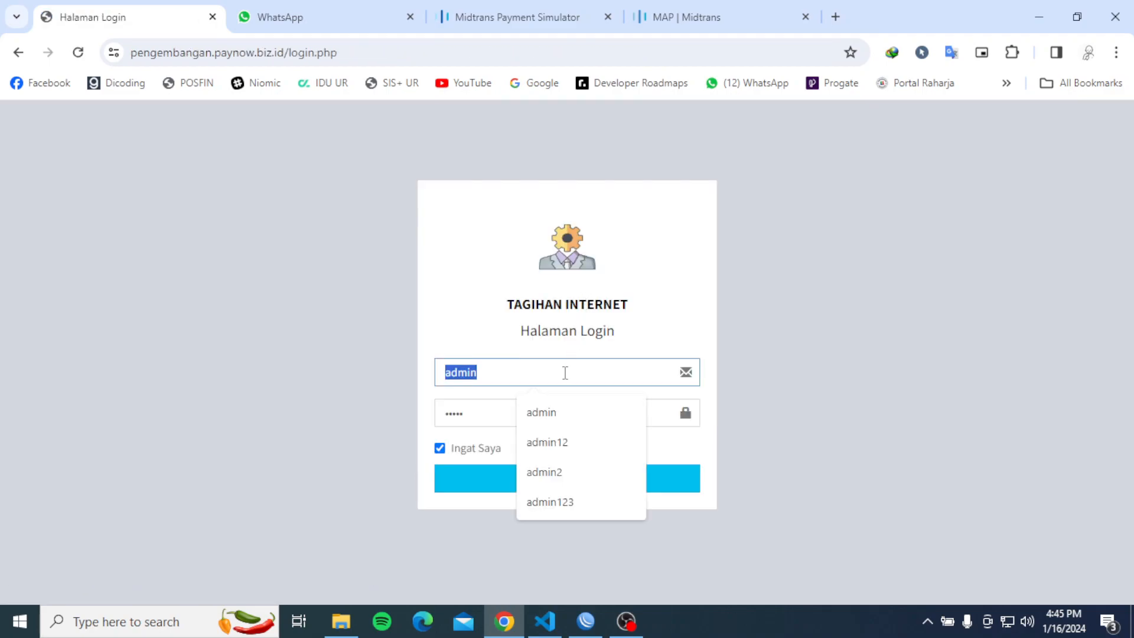
{"action": "type", "text": "ibnu"}
{"action": "key", "text": "Tab"}
{"action": "type", "text": "ibnu"}
{"action": "key", "text": "Return"}
{"action": "left_click", "coordinate": [536, 436]}
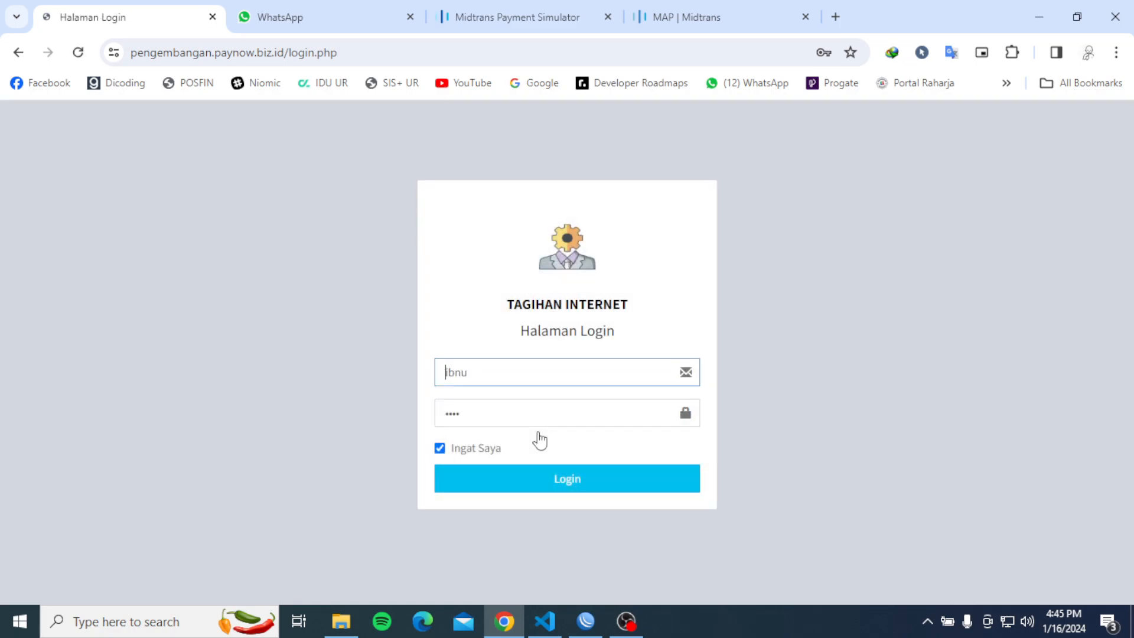
{"action": "left_click", "coordinate": [508, 375]}
{"action": "key", "text": "ctrl+a"}
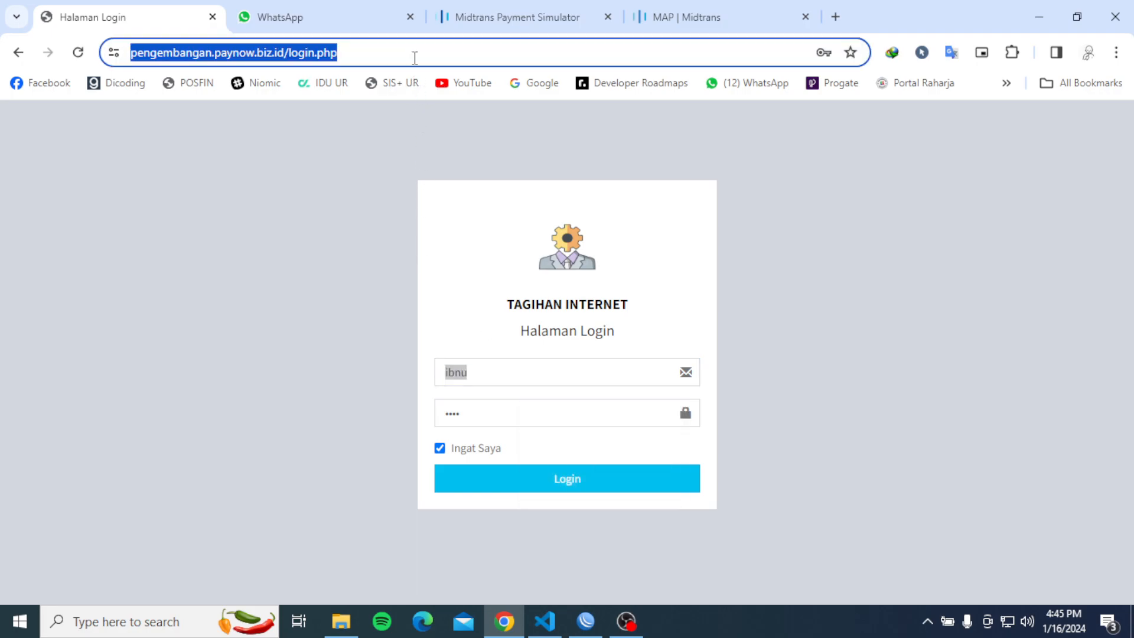
{"action": "type", "text": "demo.paynow.biz.id"}
{"action": "key", "text": "Return"}
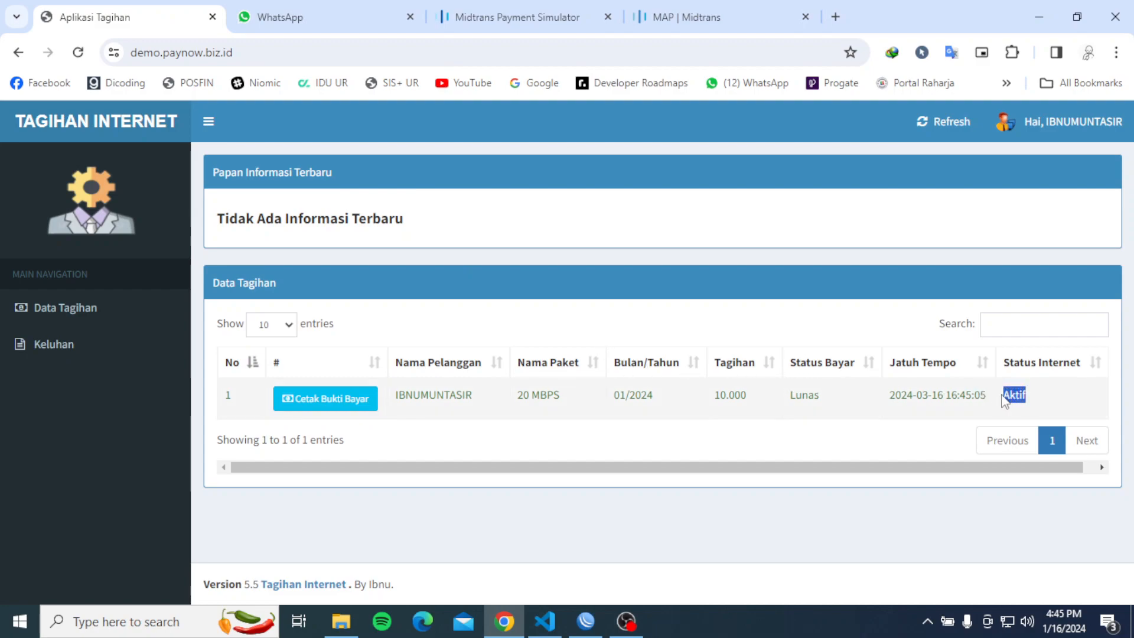
{"action": "left_click_drag", "start_coordinate": [995, 408], "coordinate": [897, 401]}
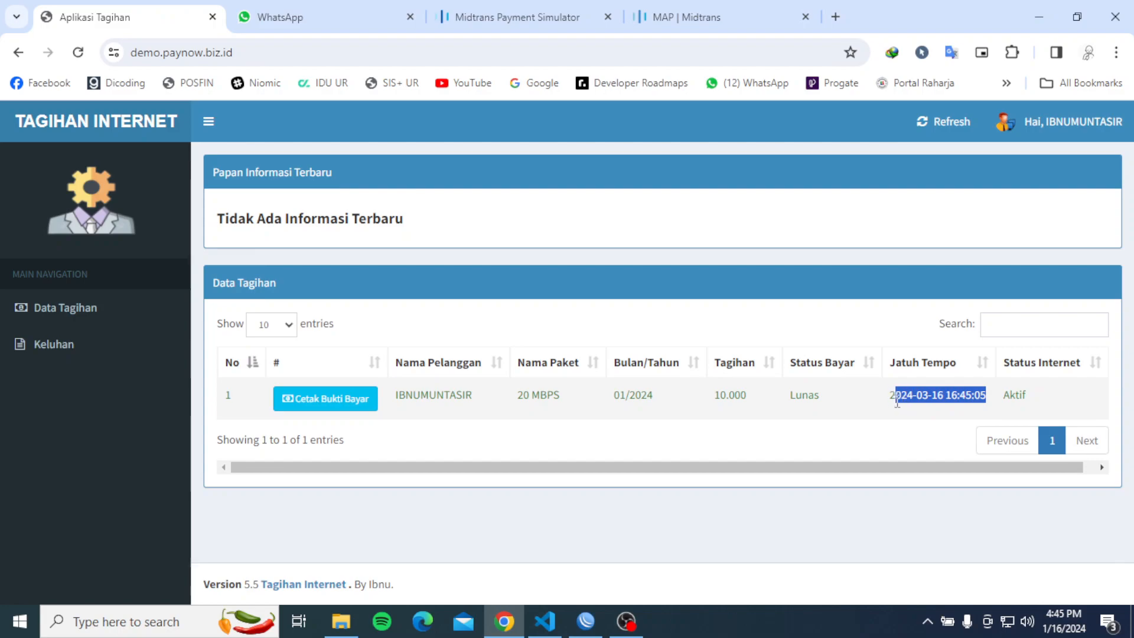
{"action": "left_click", "coordinate": [459, 410]}
Select the customer's PPP secret entry in WinBox.
{"action": "left_click", "coordinate": [595, 625]}
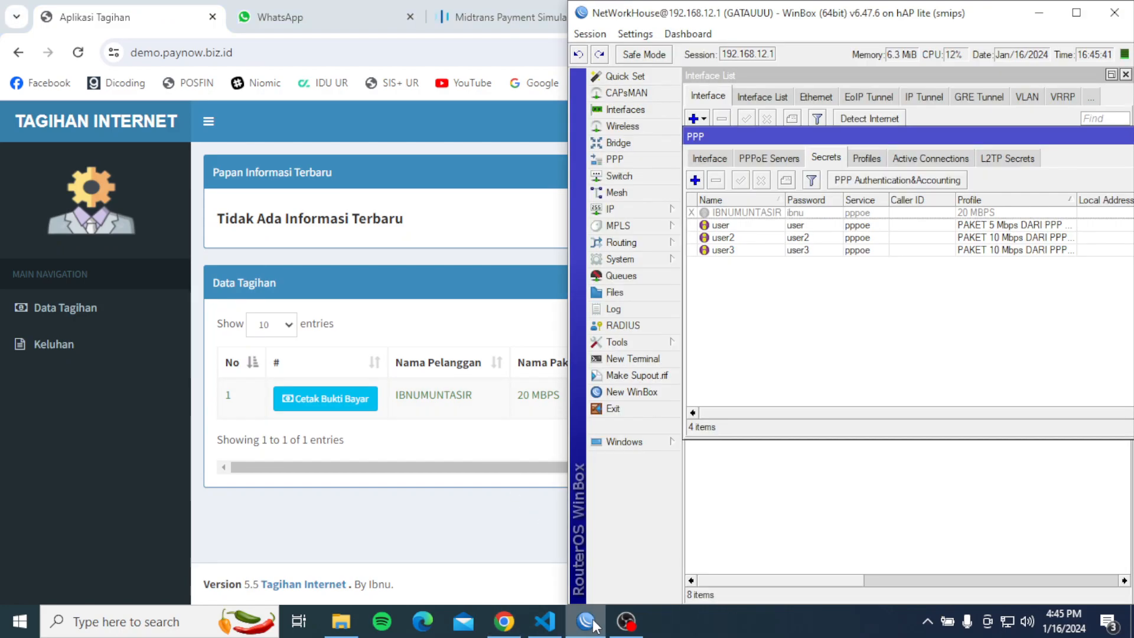
{"action": "left_click", "coordinate": [741, 213]}
{"action": "left_click", "coordinate": [556, 239]}
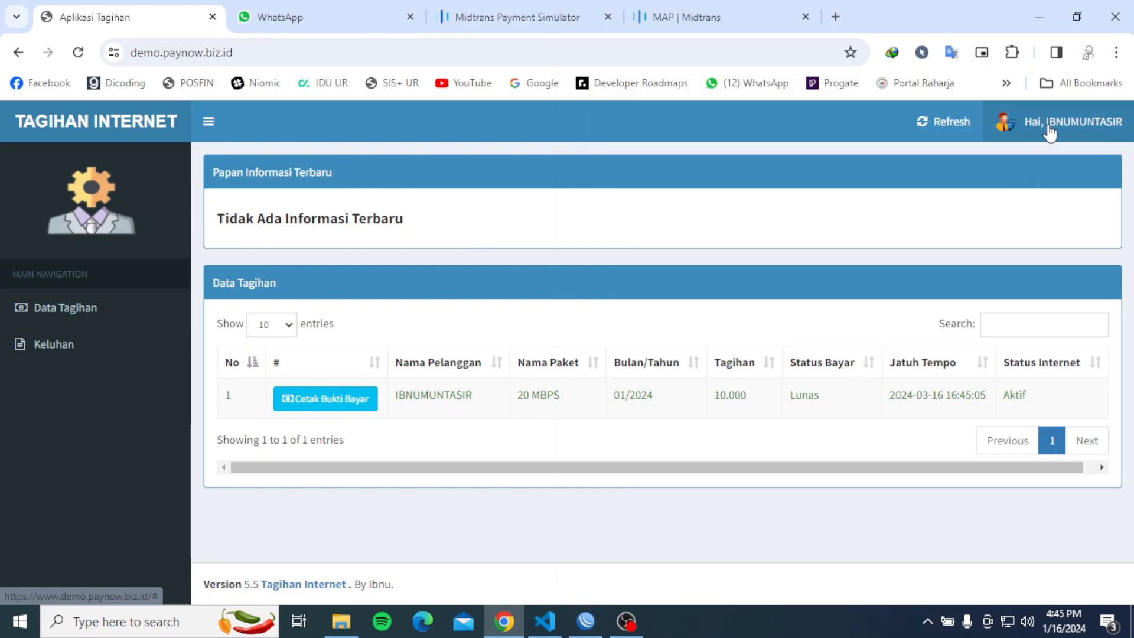
Maximize WinBox and inspect log entries 998 and 999 for the customer.
{"action": "left_click", "coordinate": [586, 621]}
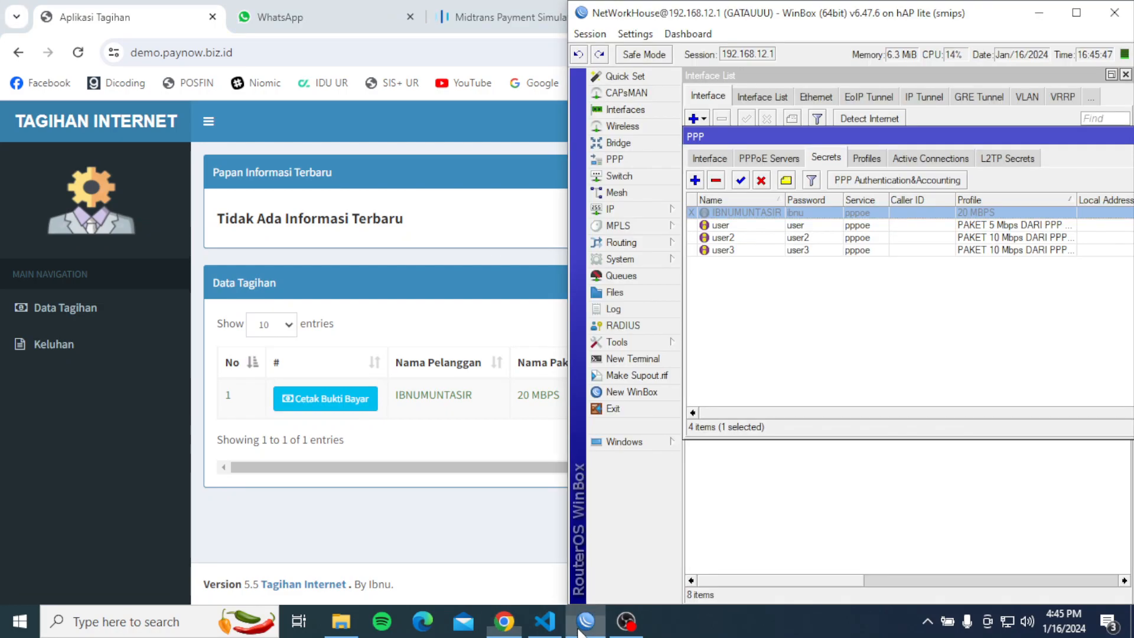
{"action": "left_click", "coordinate": [617, 309]}
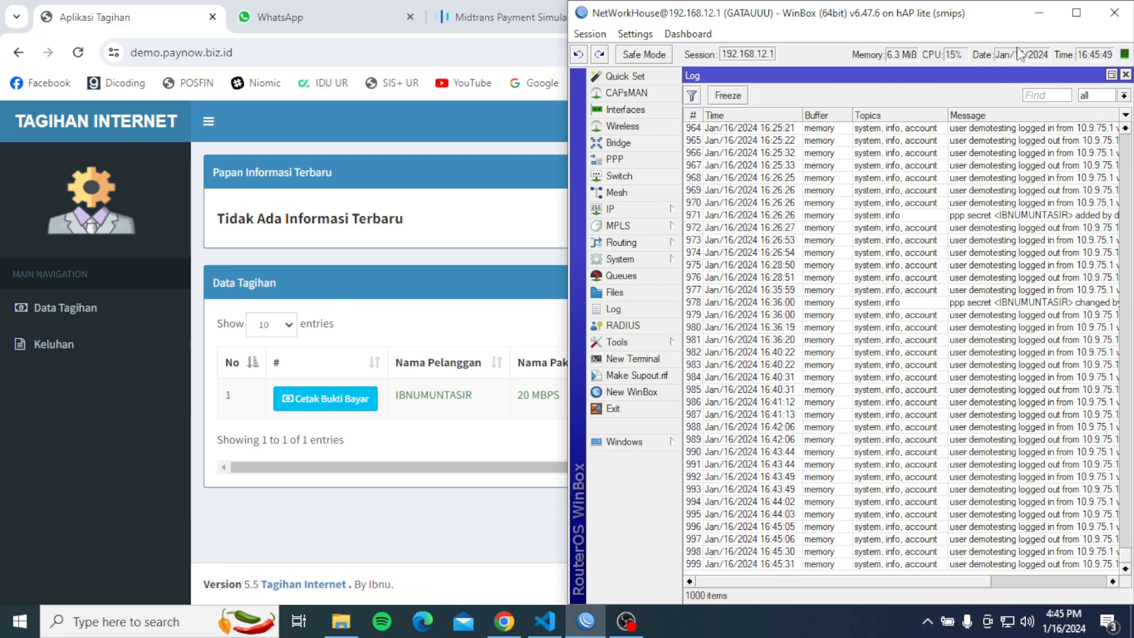
{"action": "left_click", "coordinate": [1077, 12]}
{"action": "left_click", "coordinate": [442, 568]}
{"action": "left_click", "coordinate": [420, 556]}
{"action": "left_click", "coordinate": [416, 566]}
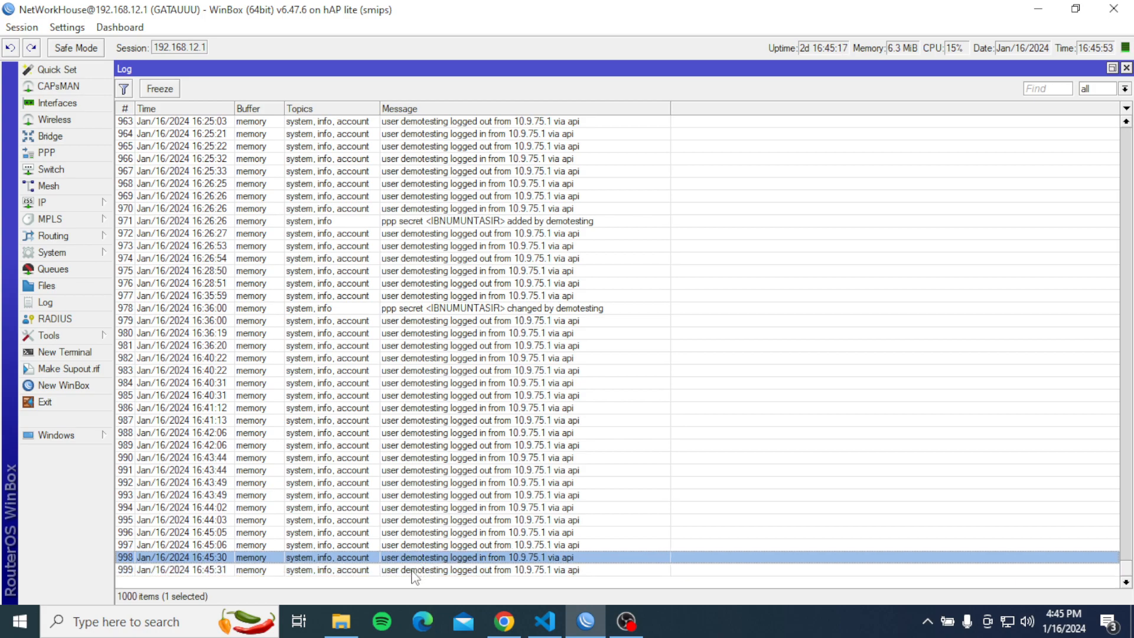
{"action": "left_click", "coordinate": [230, 558]}
{"action": "left_click", "coordinate": [262, 571]}
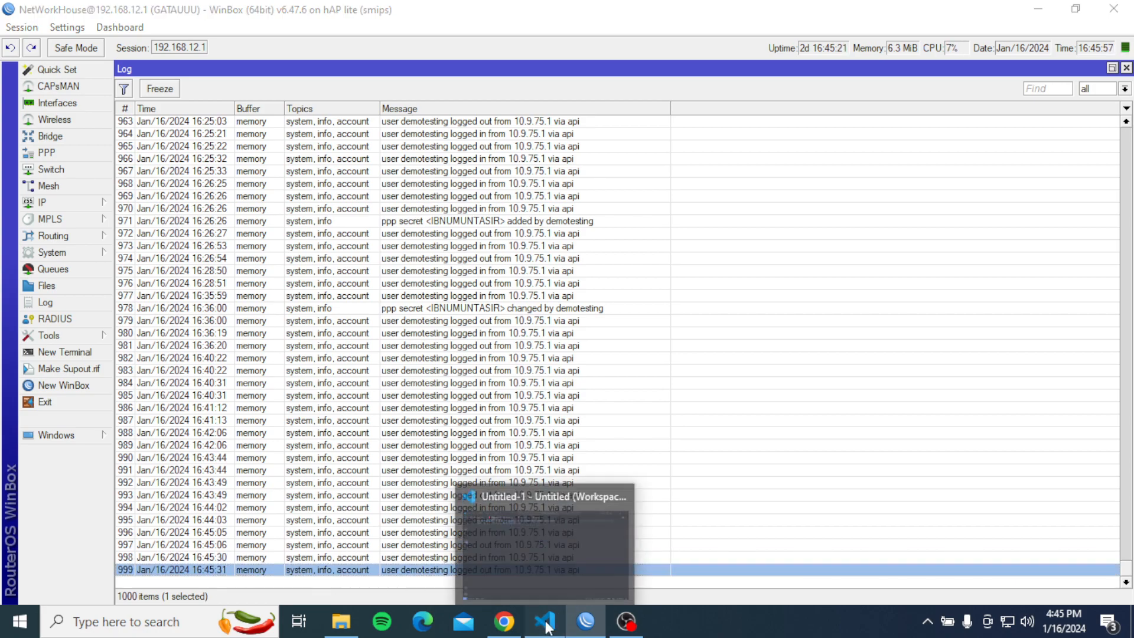
Back on the billing page, look at the customer account menu and close it.
{"action": "left_click", "coordinate": [502, 623]}
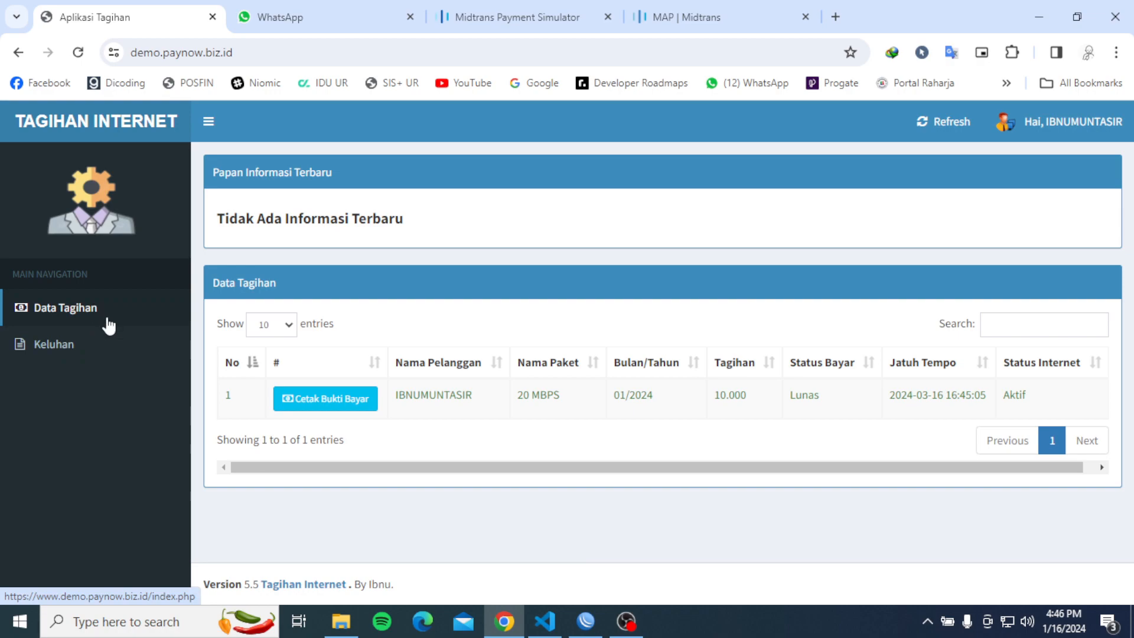
{"action": "left_click", "coordinate": [1071, 122]}
{"action": "left_click", "coordinate": [770, 187]}
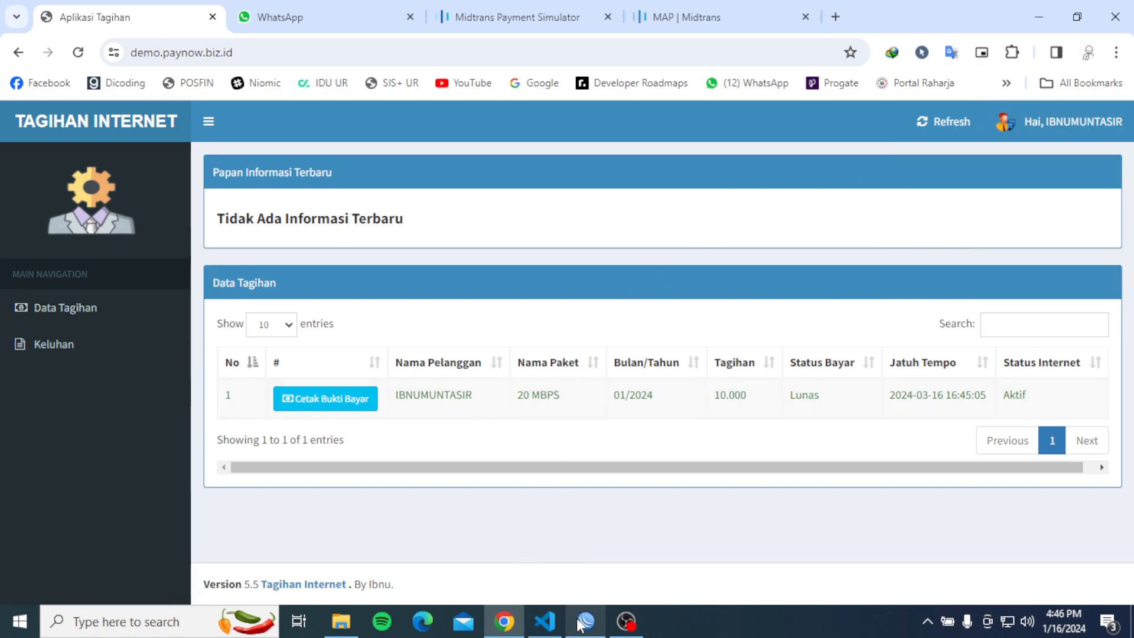
Select the OVPN client interface in WinBox's Interfaces list.
{"action": "left_click", "coordinate": [586, 621]}
{"action": "left_click", "coordinate": [57, 102]}
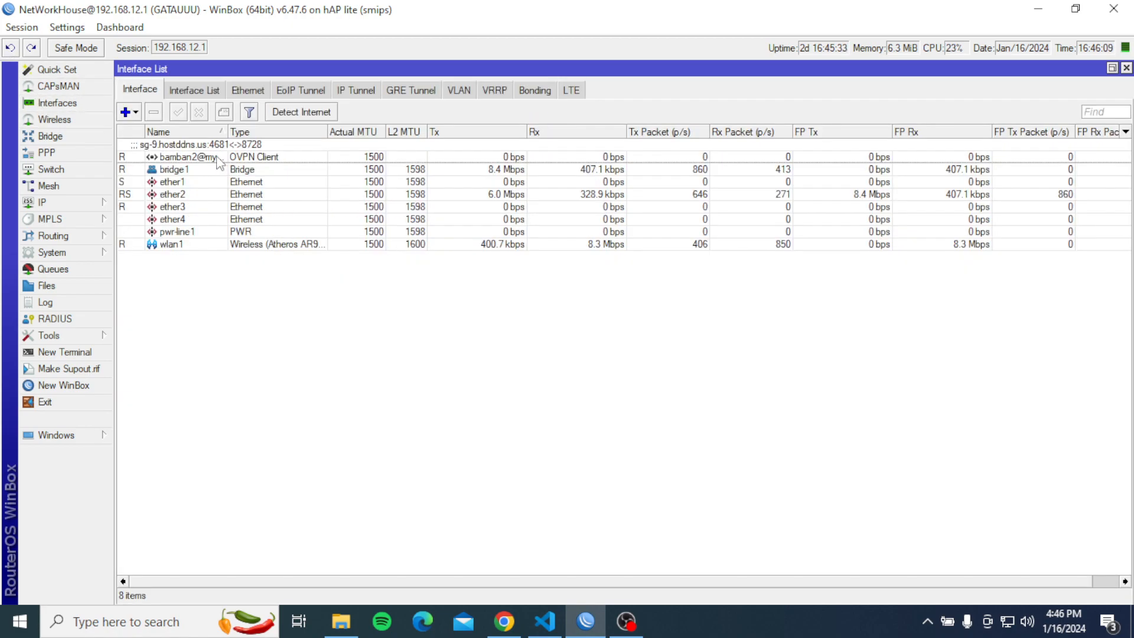
{"action": "left_click", "coordinate": [218, 161]}
Reload the customer's bill list and log out of the customer account.
{"action": "left_click", "coordinate": [504, 621]}
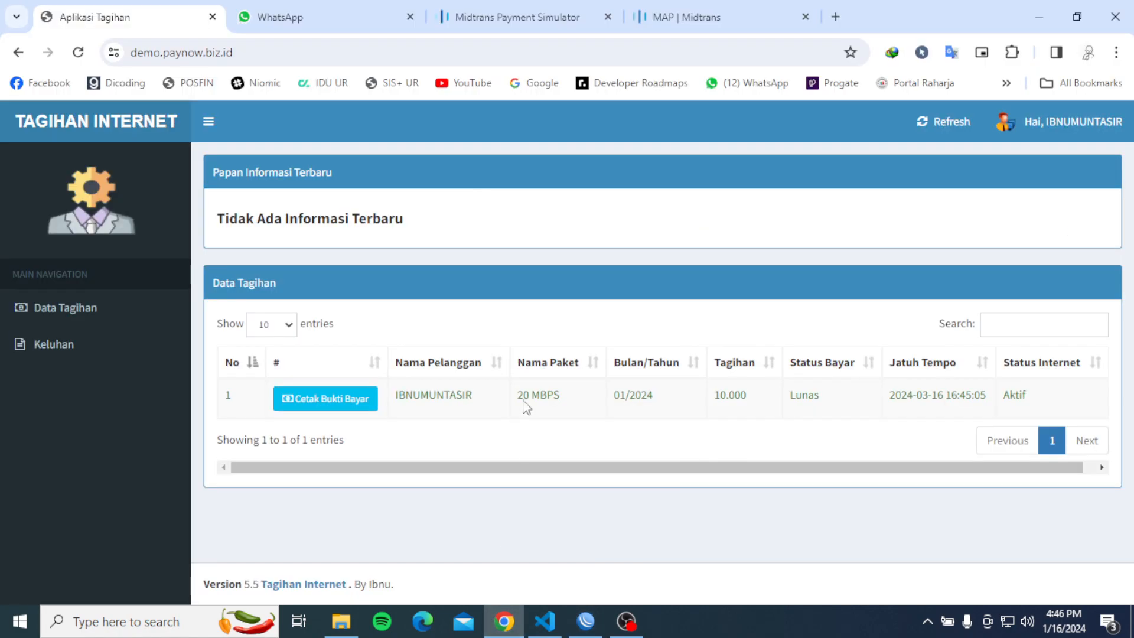
{"action": "left_click", "coordinate": [65, 307]}
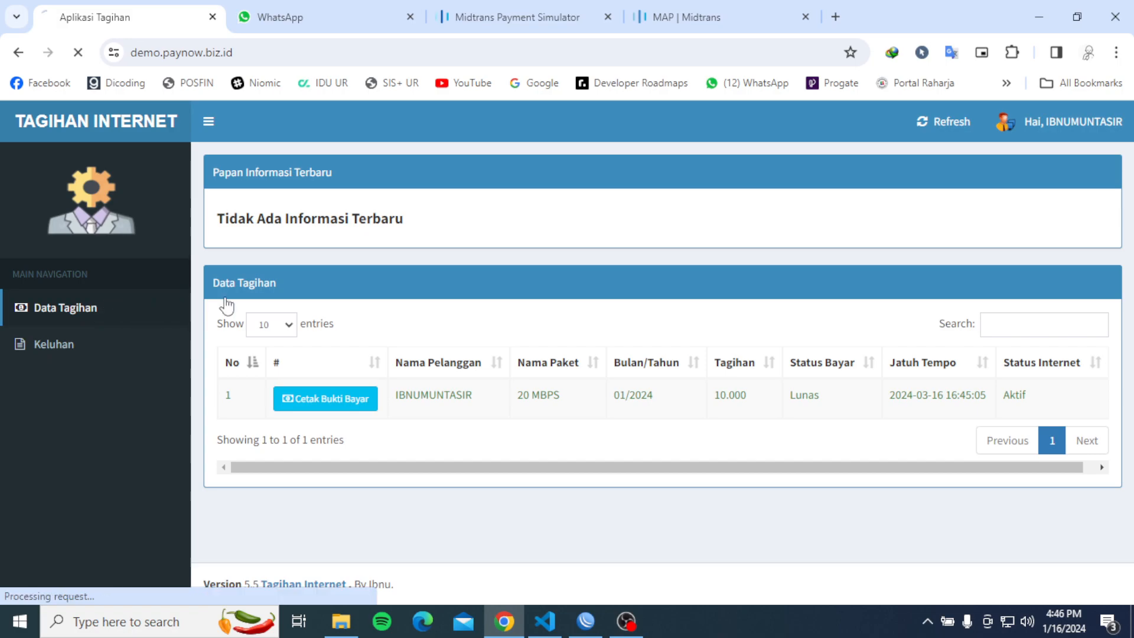
{"action": "left_click", "coordinate": [1053, 123]}
{"action": "left_click", "coordinate": [1093, 311]}
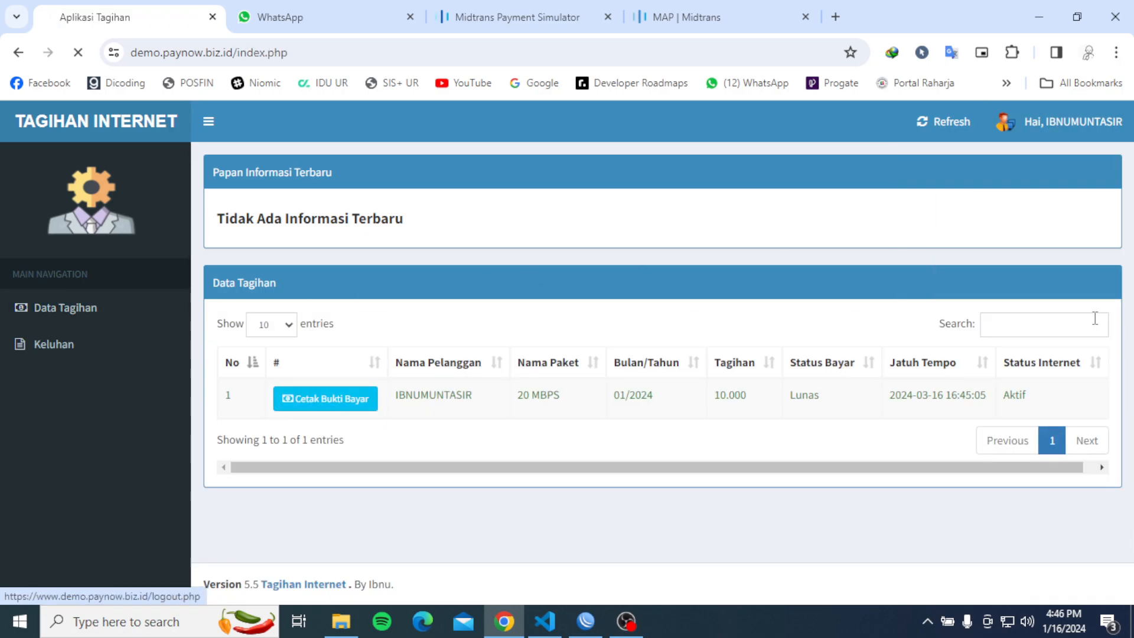
Log in with the saved admin credentials and dismiss Chrome's password breach warning.
{"action": "left_click", "coordinate": [565, 378]}
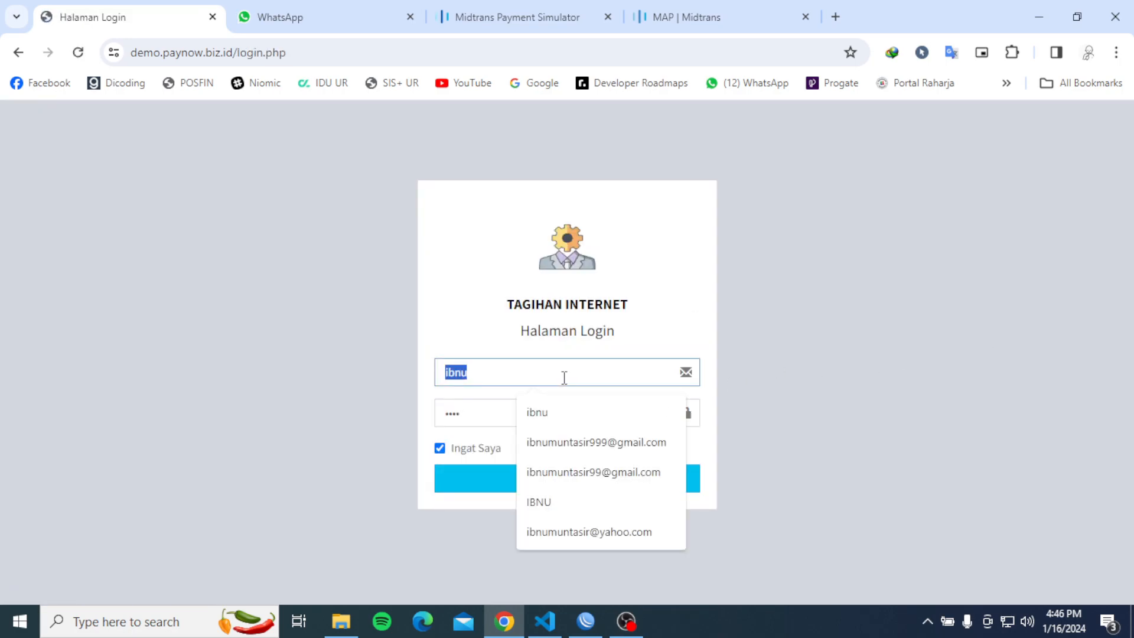
{"action": "type", "text": "admin"}
{"action": "key", "text": "Down"}
{"action": "key", "text": "Down"}
{"action": "key", "text": "Down"}
{"action": "key", "text": "Tab"}
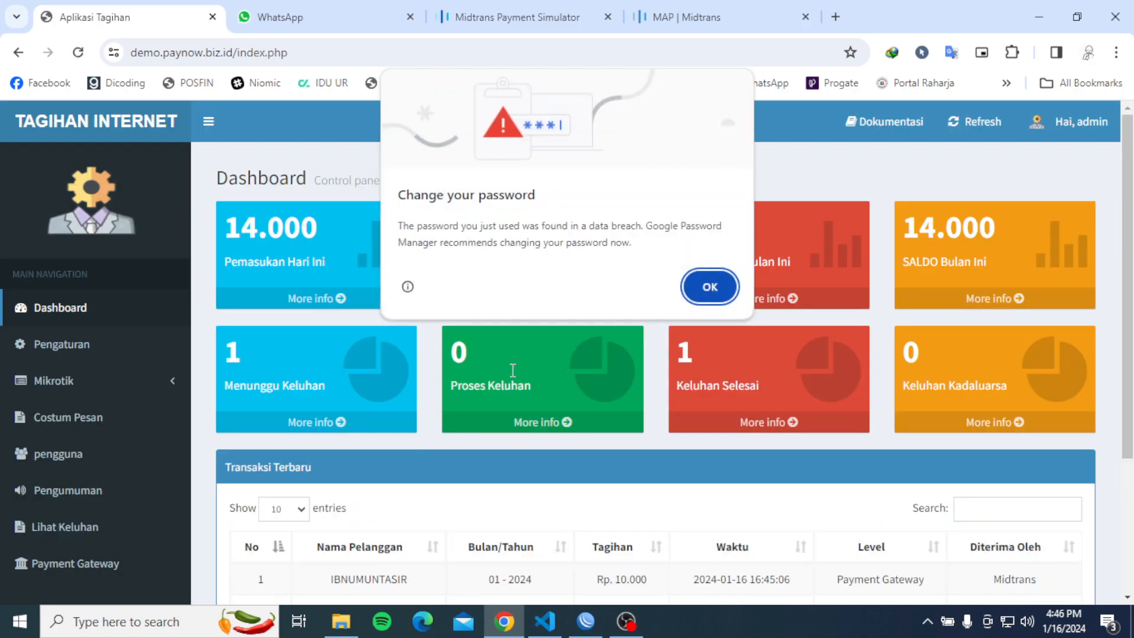
{"action": "left_click", "coordinate": [714, 285]}
Scroll to Transaksi Terbaru and highlight the latest Rp. 10.000 Payment Gateway transaction.
{"action": "scroll", "coordinate": [116, 398], "scroll_direction": "down", "scroll_amount": 3}
{"action": "scroll", "coordinate": [560, 402], "scroll_direction": "down", "scroll_amount": 3}
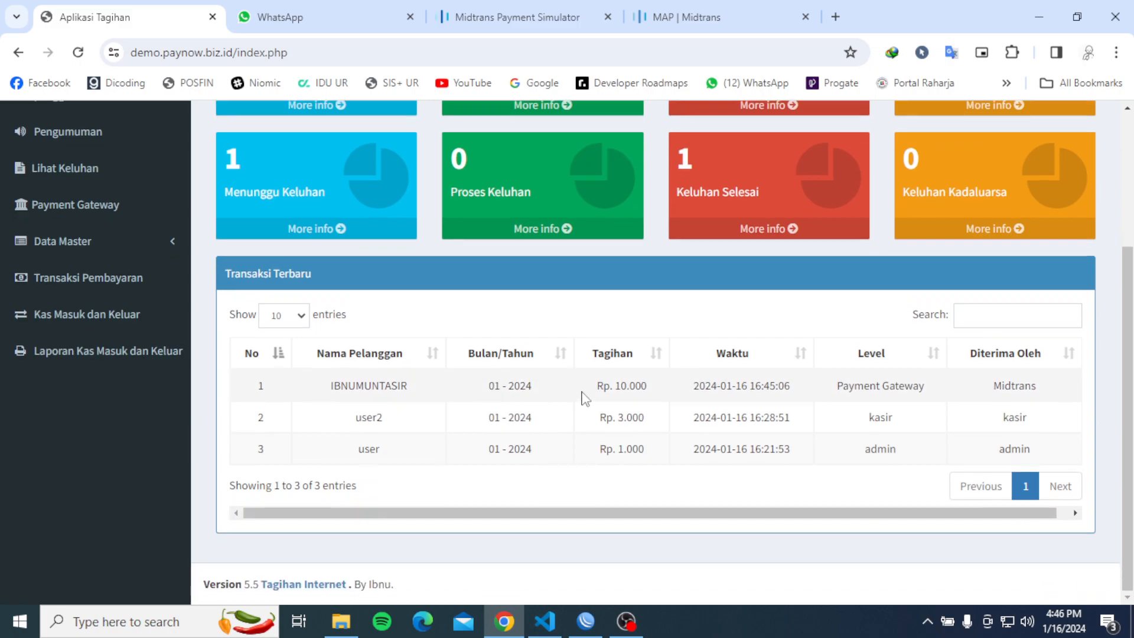
{"action": "left_click_drag", "start_coordinate": [412, 387], "coordinate": [328, 388]}
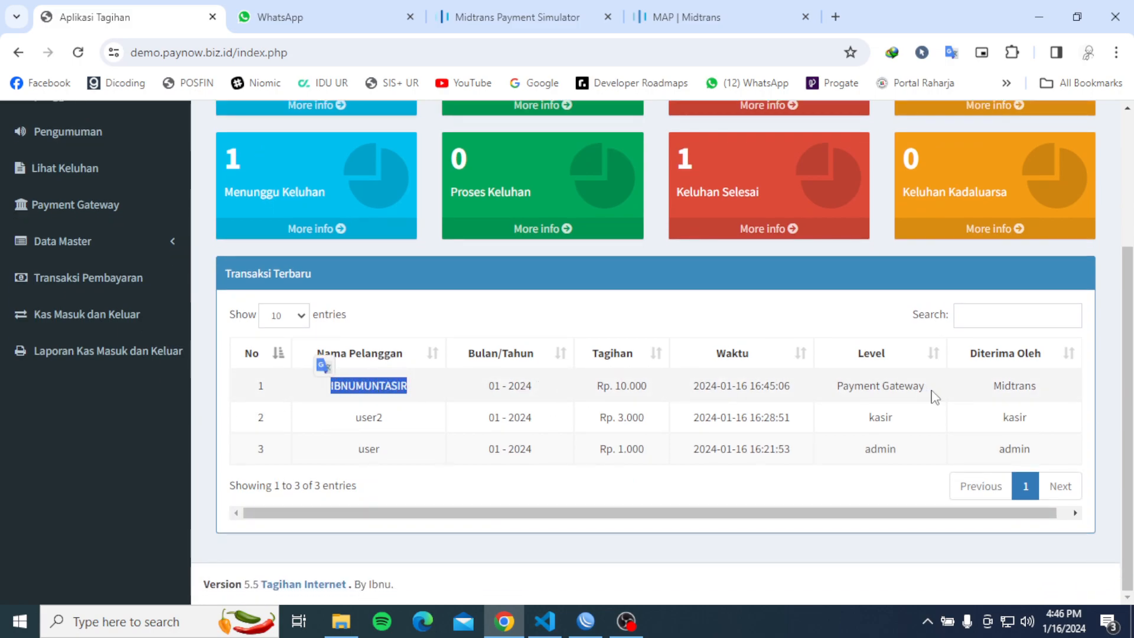
{"action": "left_click_drag", "start_coordinate": [935, 397], "coordinate": [846, 385]}
{"action": "left_click_drag", "start_coordinate": [1043, 391], "coordinate": [991, 387]}
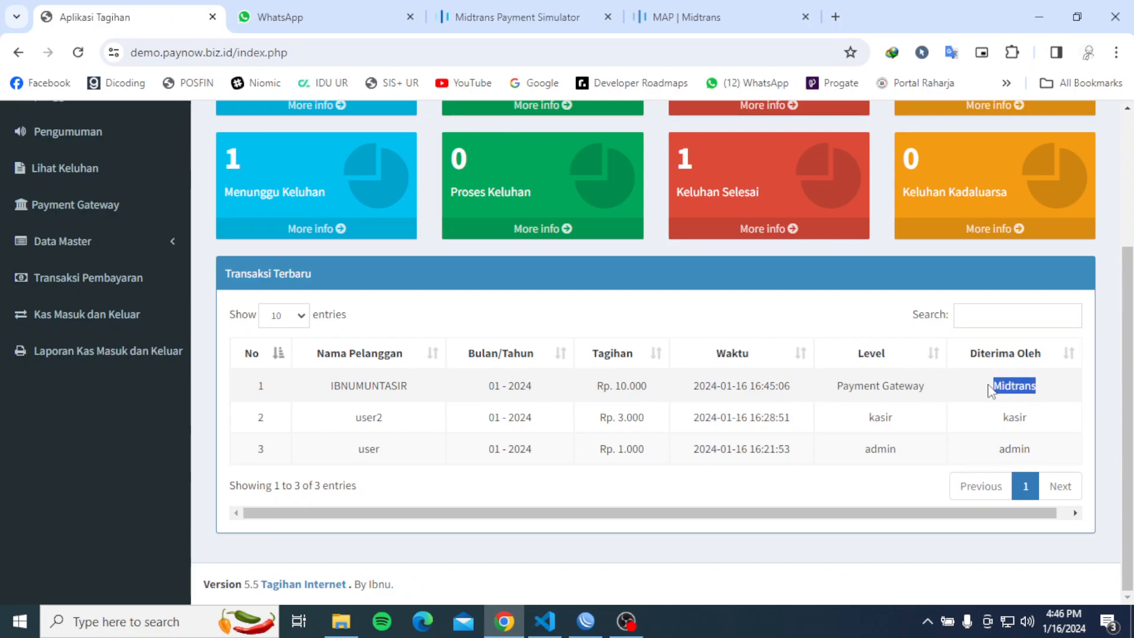
{"action": "scroll", "coordinate": [625, 385], "scroll_direction": "up", "scroll_amount": 3}
{"action": "scroll", "coordinate": [34, 322], "scroll_direction": "down", "scroll_amount": 3}
On Transaksi Pembayaran, block then unblock the third bill's customer internet access.
{"action": "left_click", "coordinate": [83, 278]}
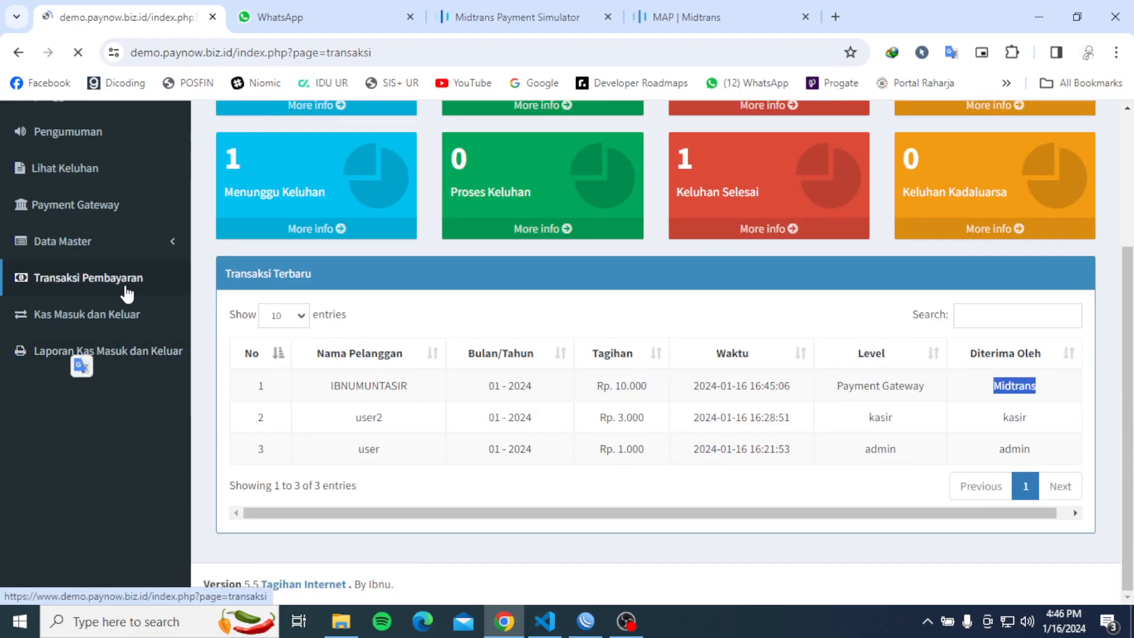
{"action": "scroll", "coordinate": [693, 447], "scroll_direction": "down", "scroll_amount": 2}
{"action": "scroll", "coordinate": [693, 447], "scroll_direction": "down", "scroll_amount": 1}
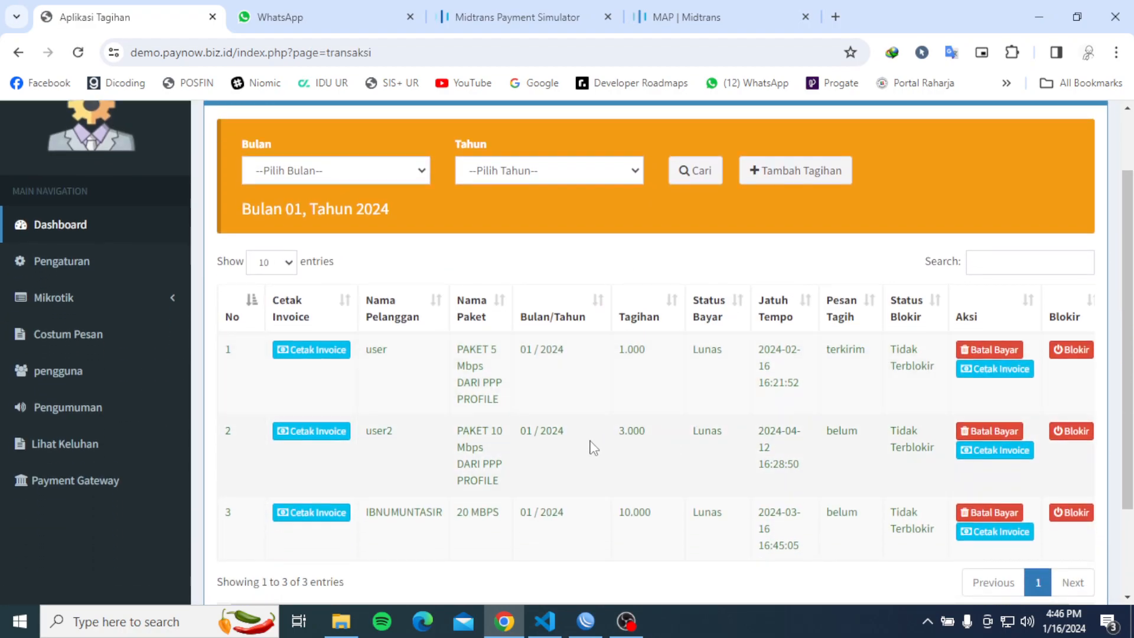
{"action": "left_click", "coordinate": [1072, 514]}
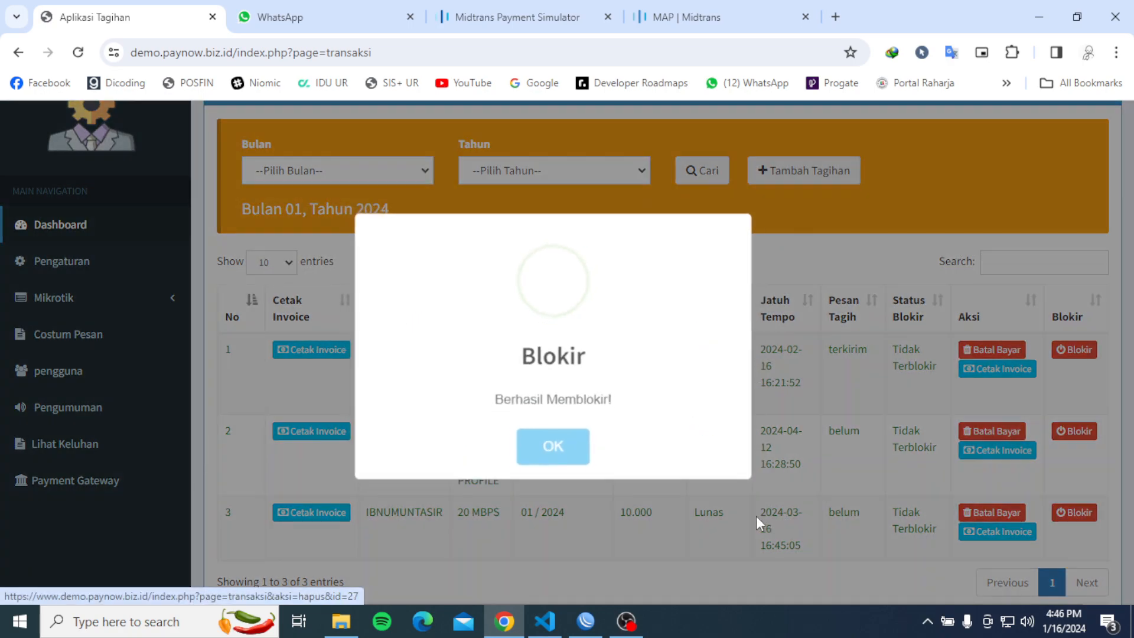
{"action": "left_click", "coordinate": [582, 450]}
{"action": "scroll", "coordinate": [585, 455], "scroll_direction": "down", "scroll_amount": 4}
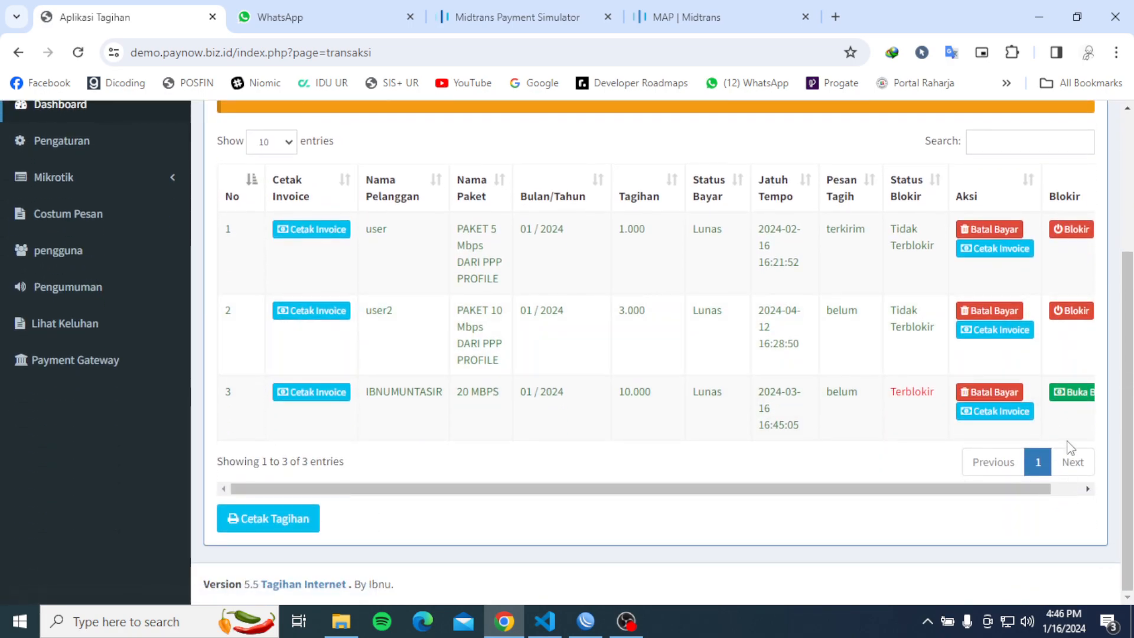
{"action": "left_click", "coordinate": [1079, 392]}
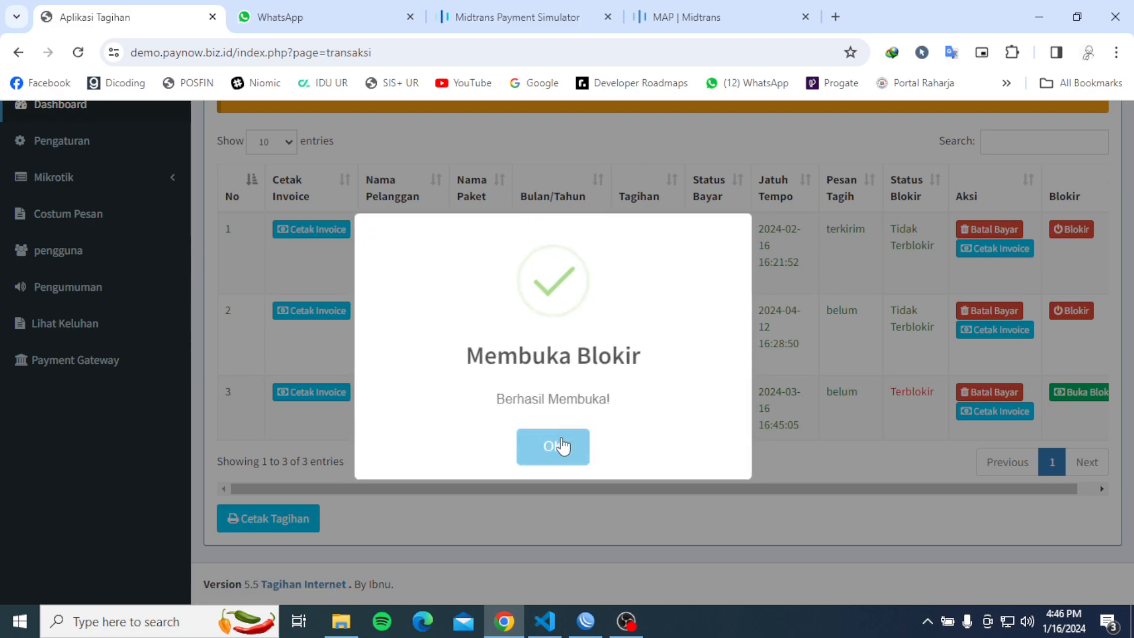
{"action": "left_click", "coordinate": [561, 446]}
{"action": "scroll", "coordinate": [573, 449], "scroll_direction": "down", "scroll_amount": 3}
Check the customer's PPP secret entry in WinBox's PPP Secrets list.
{"action": "left_click", "coordinate": [585, 621]}
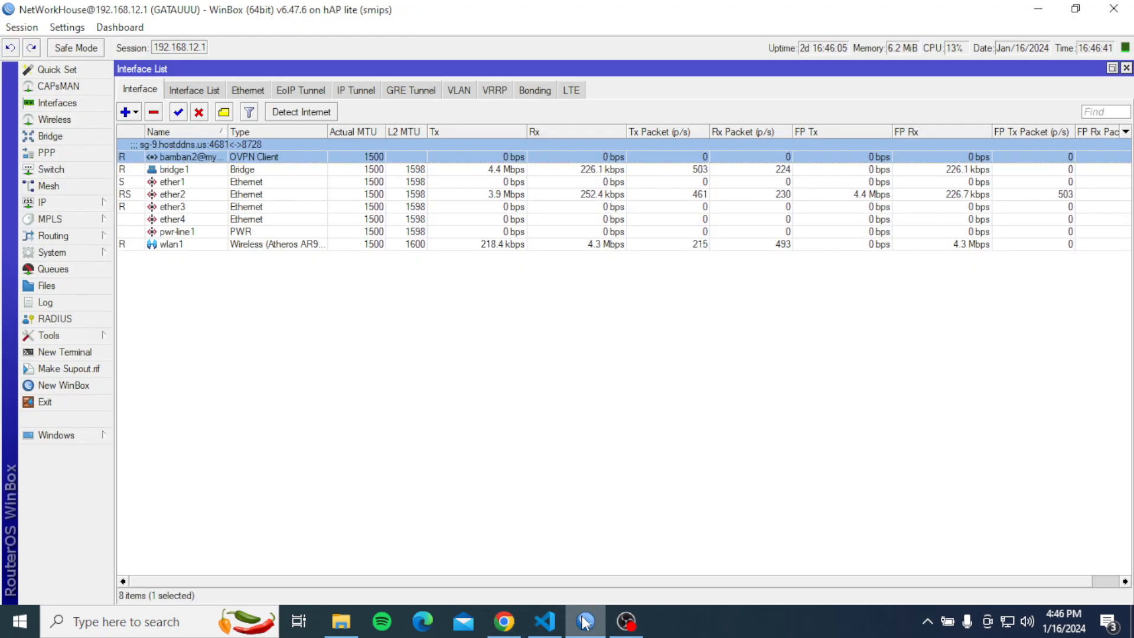
{"action": "left_click", "coordinate": [46, 153]}
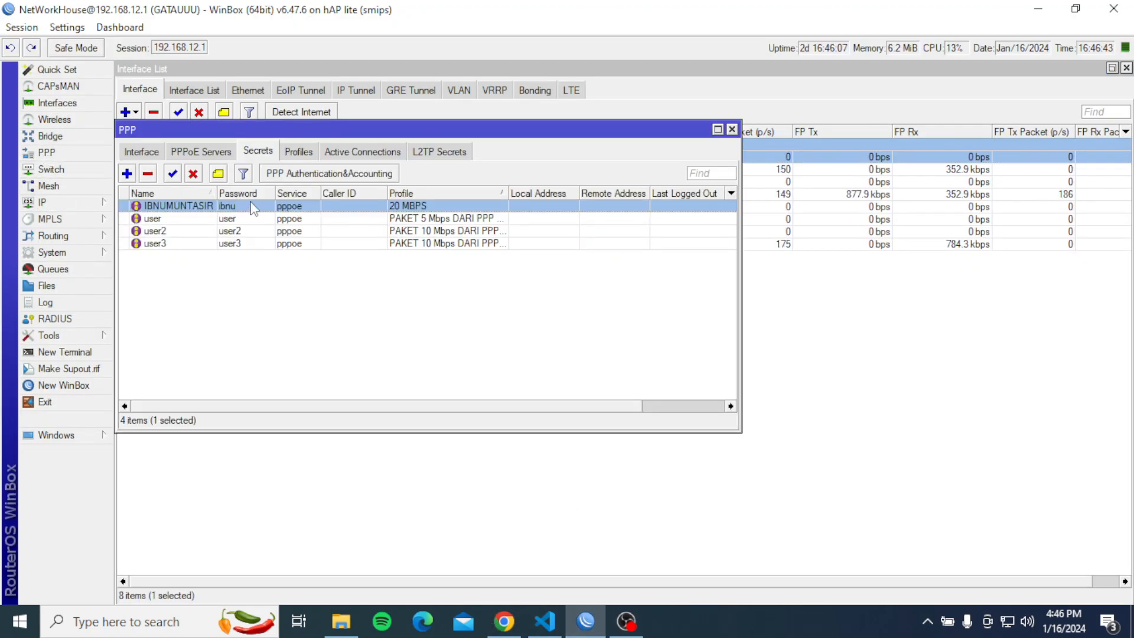
{"action": "left_click", "coordinate": [234, 208]}
{"action": "left_click", "coordinate": [261, 337]}
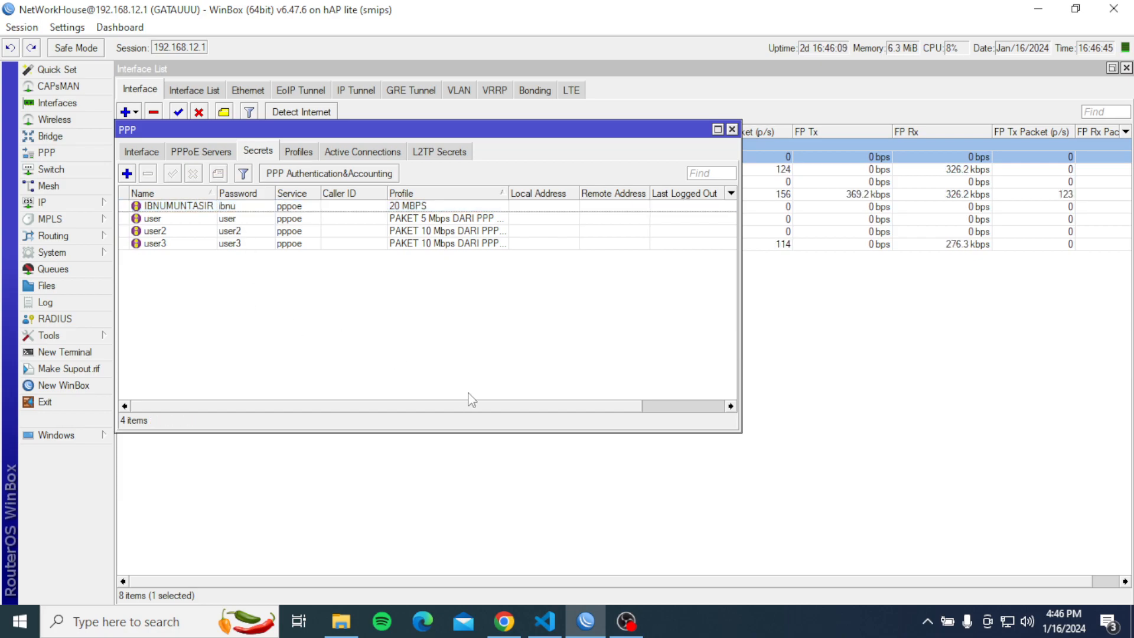
{"action": "left_click", "coordinate": [514, 624]}
Revisit the admin dashboard and billing transactions list, then open Pengaturan.
{"action": "scroll", "coordinate": [144, 319], "scroll_direction": "up", "scroll_amount": 5}
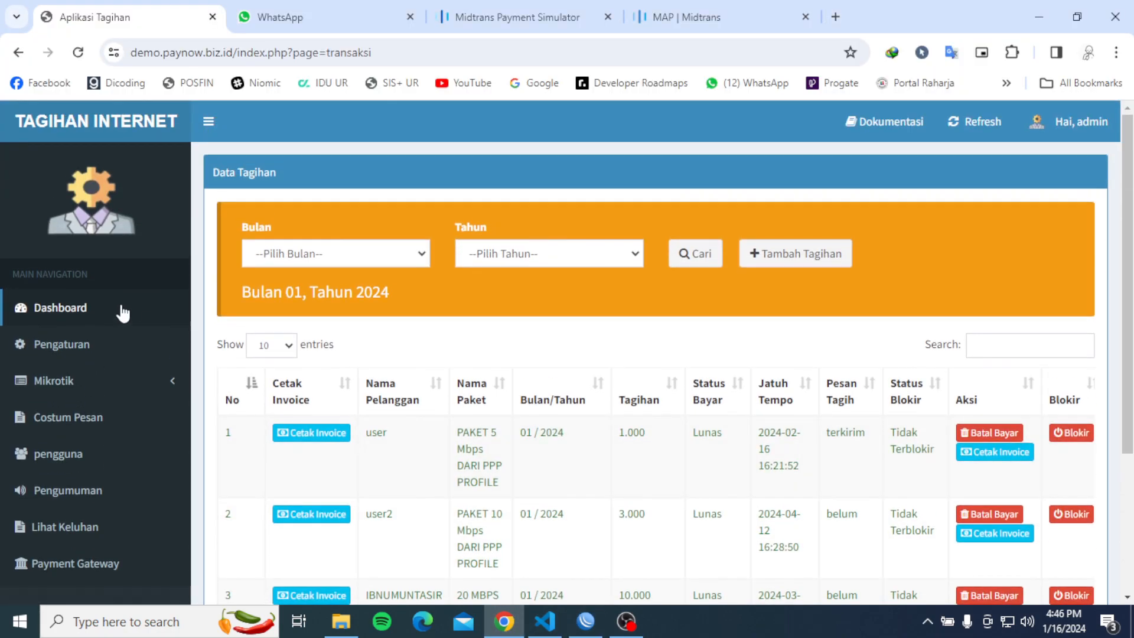
{"action": "left_click", "coordinate": [71, 308]}
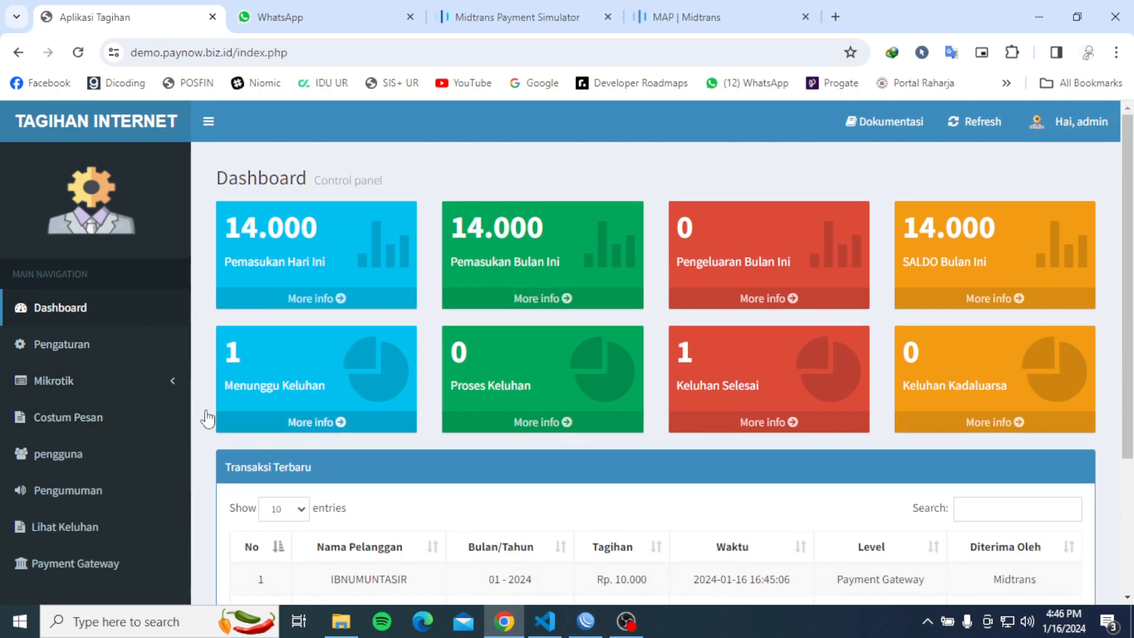
{"action": "scroll", "coordinate": [144, 426], "scroll_direction": "down", "scroll_amount": 3}
{"action": "left_click", "coordinate": [141, 472]}
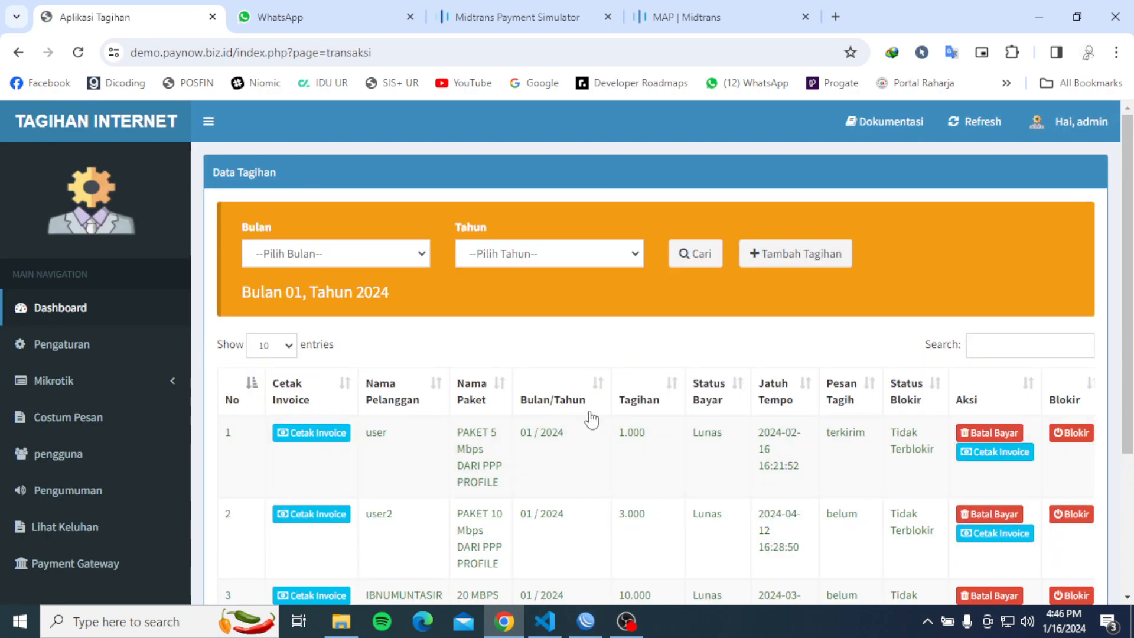
{"action": "scroll", "coordinate": [620, 419], "scroll_direction": "down", "scroll_amount": 3}
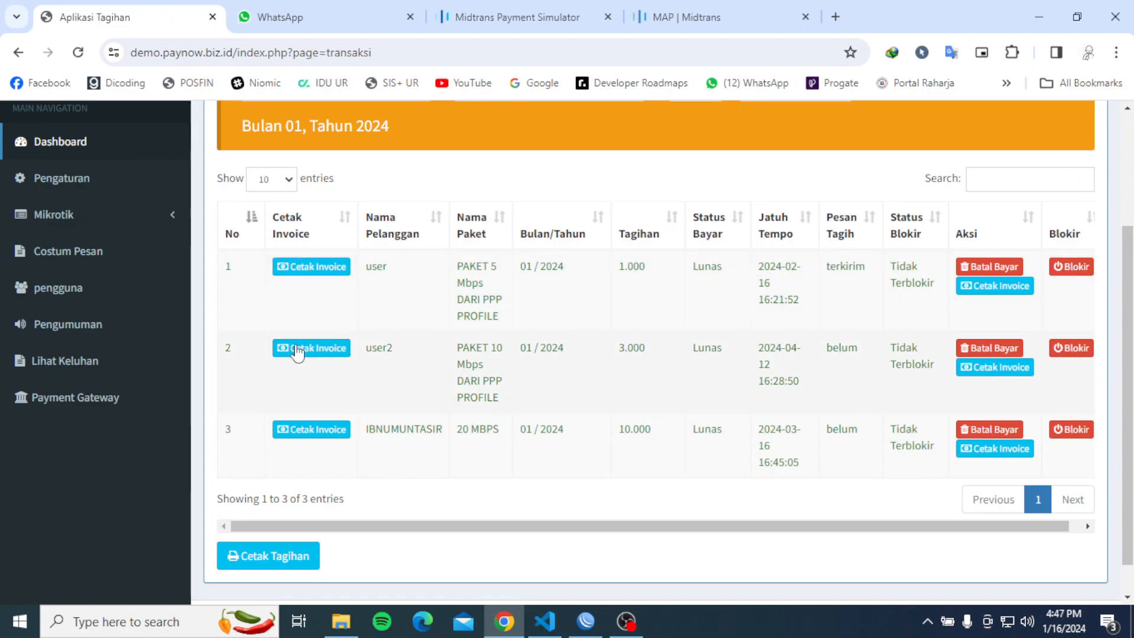
{"action": "scroll", "coordinate": [65, 334], "scroll_direction": "up", "scroll_amount": 3}
{"action": "left_click", "coordinate": [62, 344]}
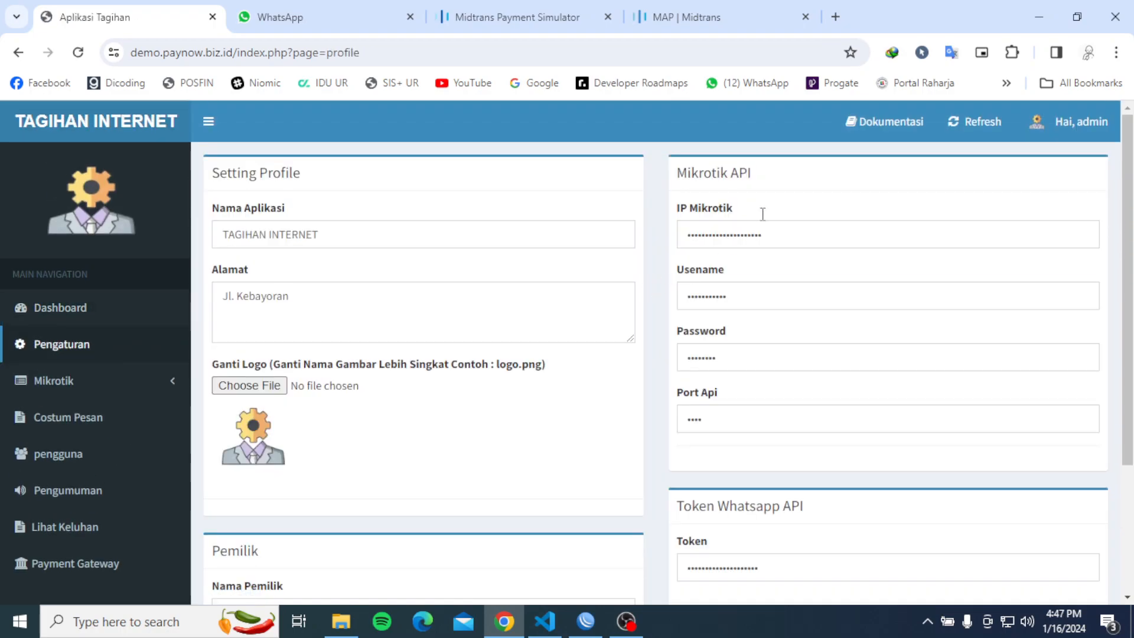
Highlight the Mikrotik API heading on the settings page, then switch to WinBox.
{"action": "left_click_drag", "start_coordinate": [766, 190], "coordinate": [684, 170]}
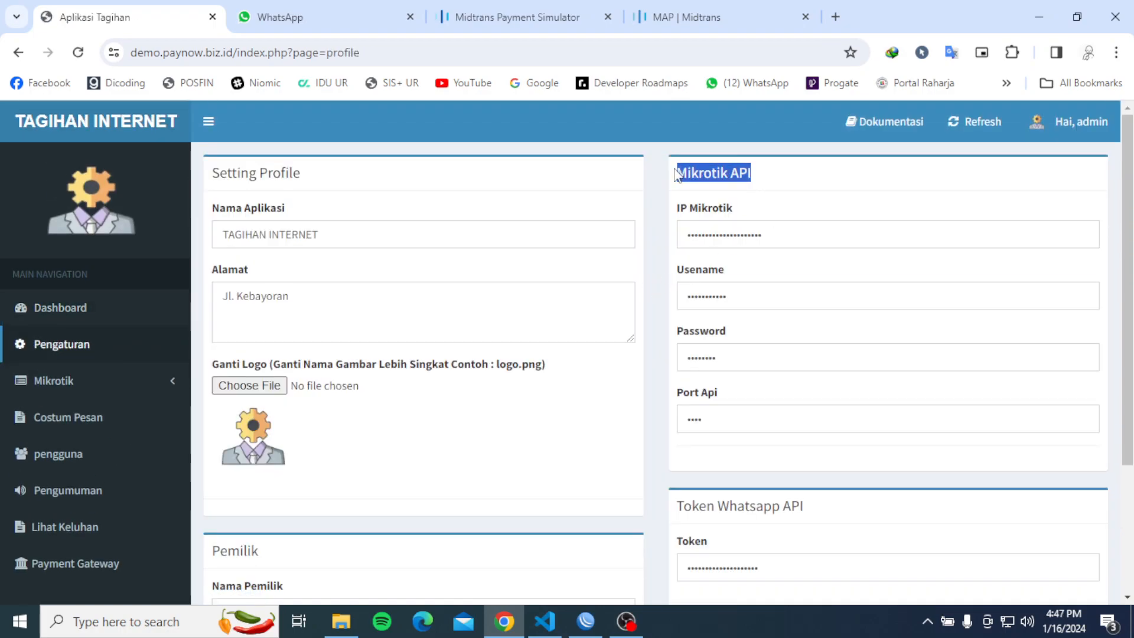
{"action": "left_click", "coordinate": [756, 190]}
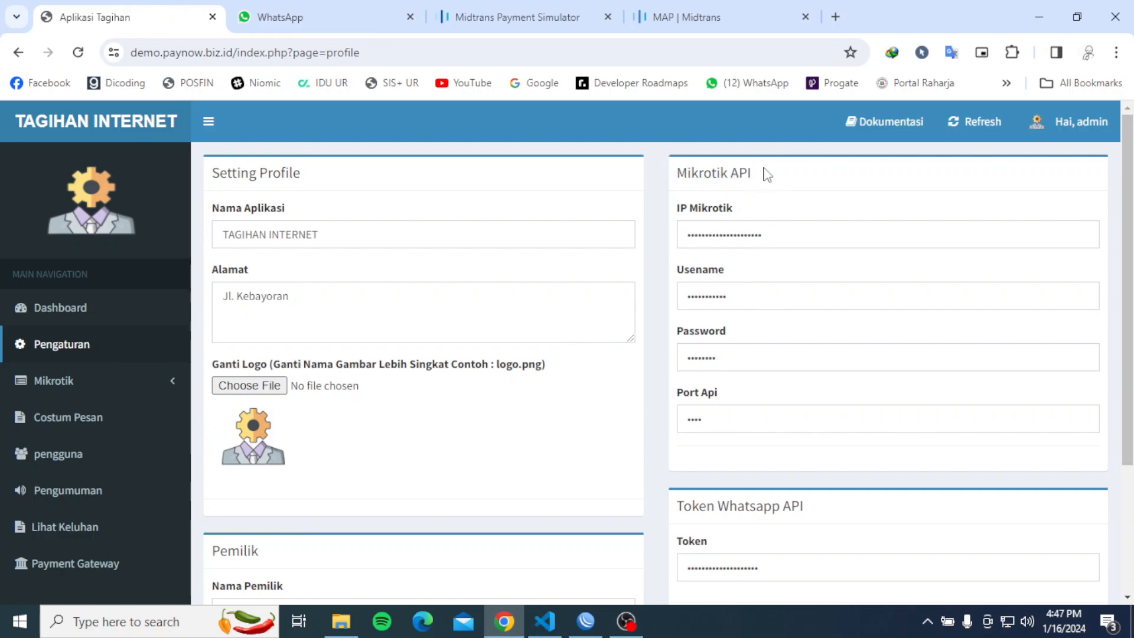
{"action": "left_click_drag", "start_coordinate": [766, 174], "coordinate": [672, 180]}
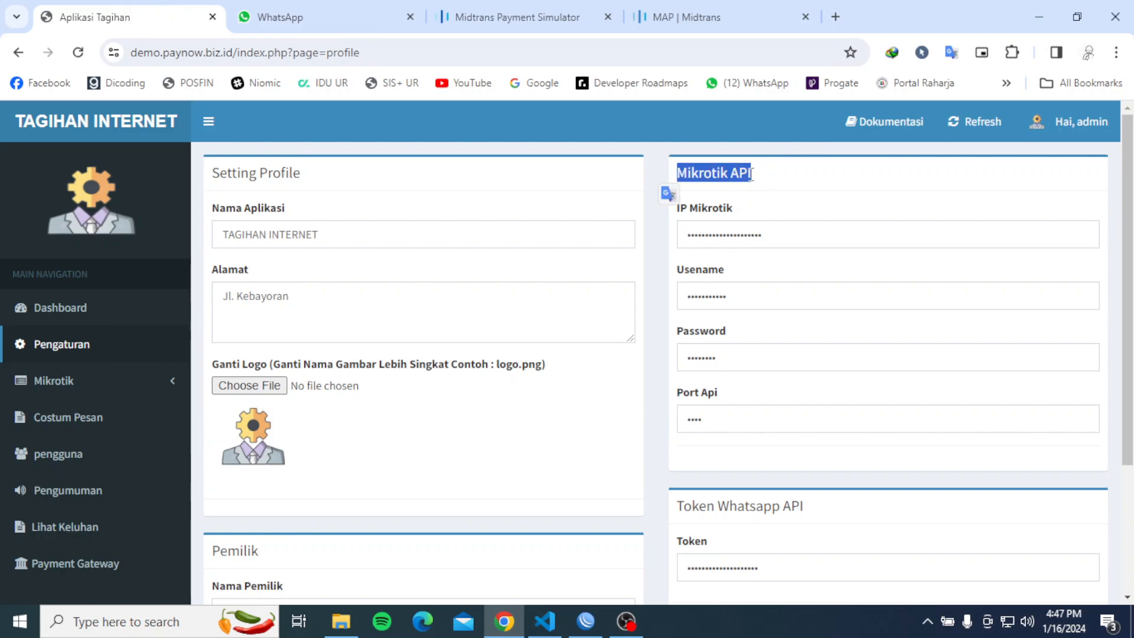
{"action": "left_click", "coordinate": [759, 180]}
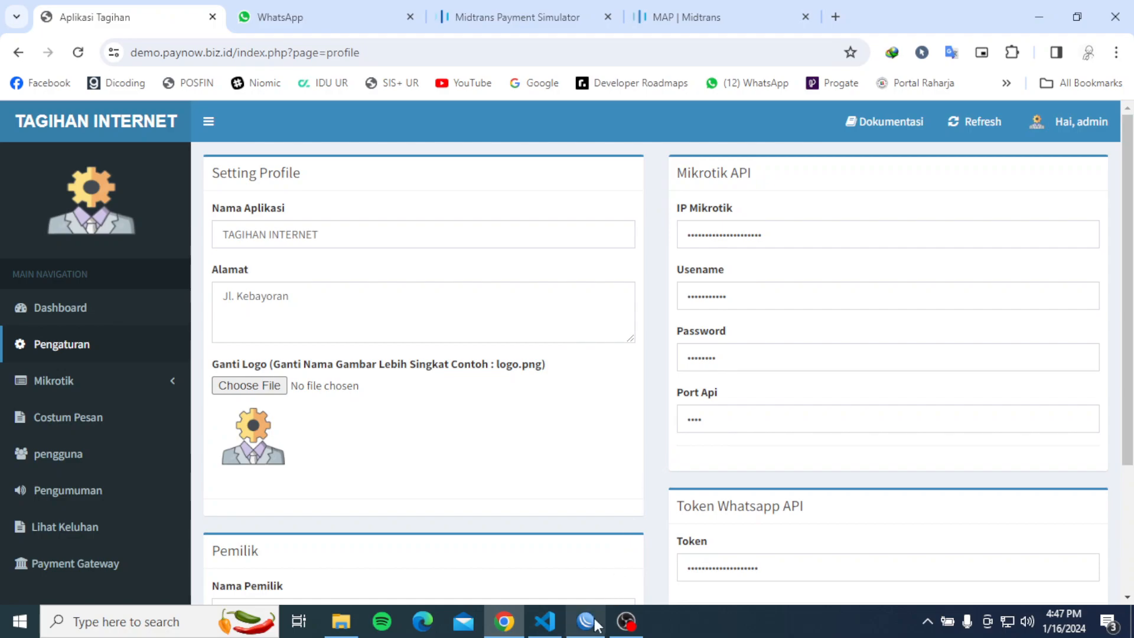
{"action": "left_click", "coordinate": [593, 622]}
Bring WinBox's Interface List forward, then scroll the billing app's settings page in Chrome.
{"action": "left_click", "coordinate": [904, 370]}
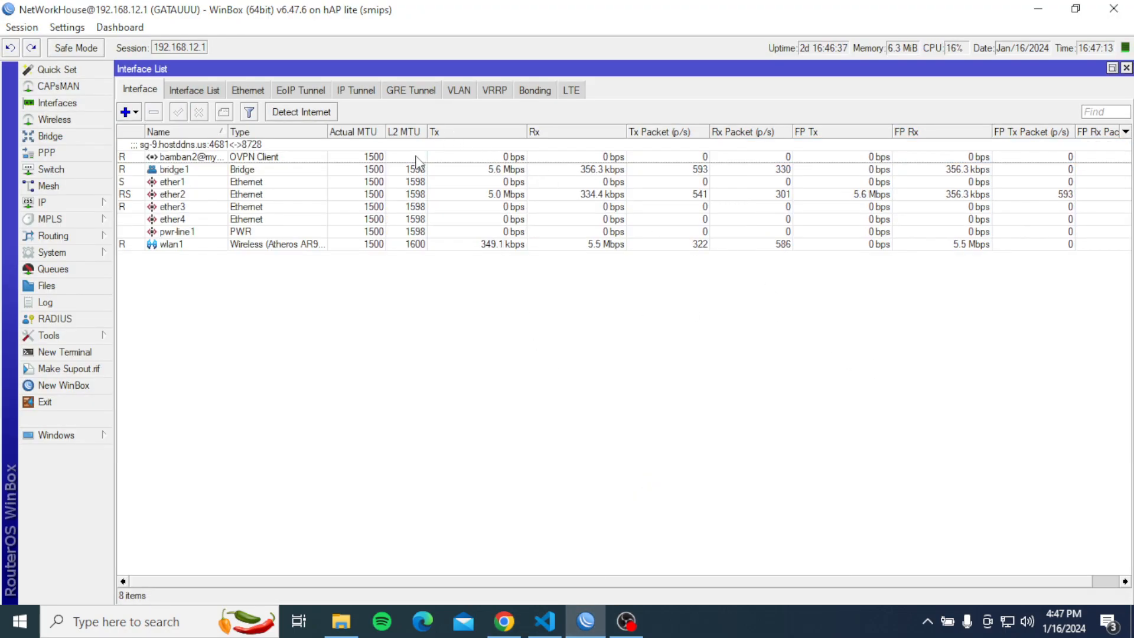
{"action": "left_click", "coordinate": [504, 621]}
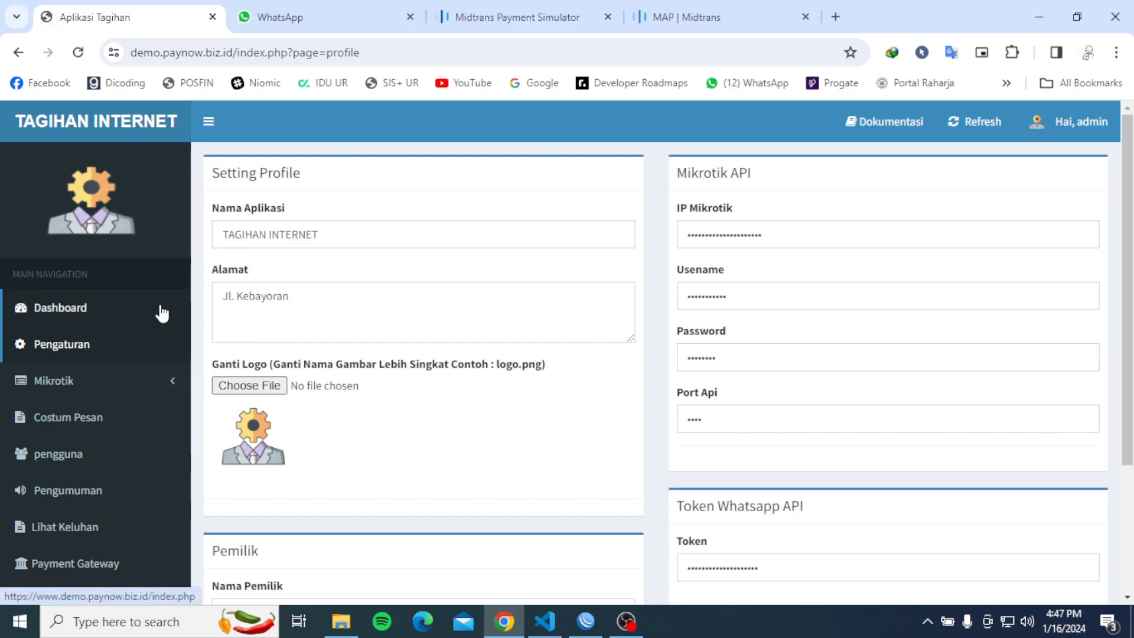
{"action": "scroll", "coordinate": [83, 438], "scroll_direction": "down", "scroll_amount": 3}
Open Transaksi Pembayaran and scroll through the paid bills.
{"action": "left_click", "coordinate": [106, 478]}
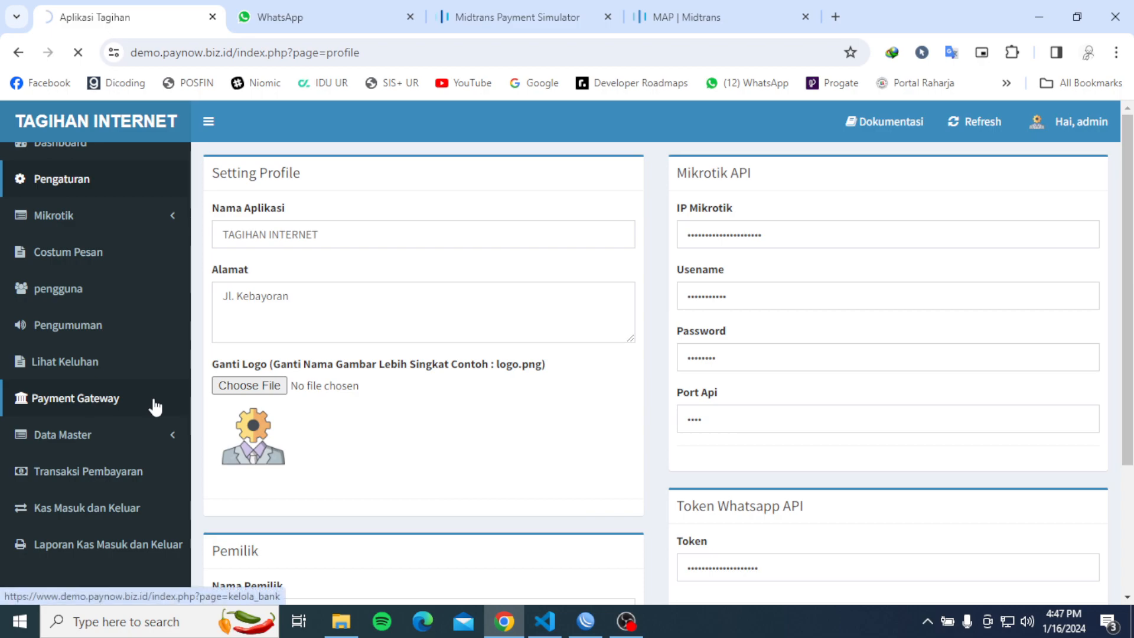
{"action": "scroll", "coordinate": [138, 251], "scroll_direction": "up", "scroll_amount": 3}
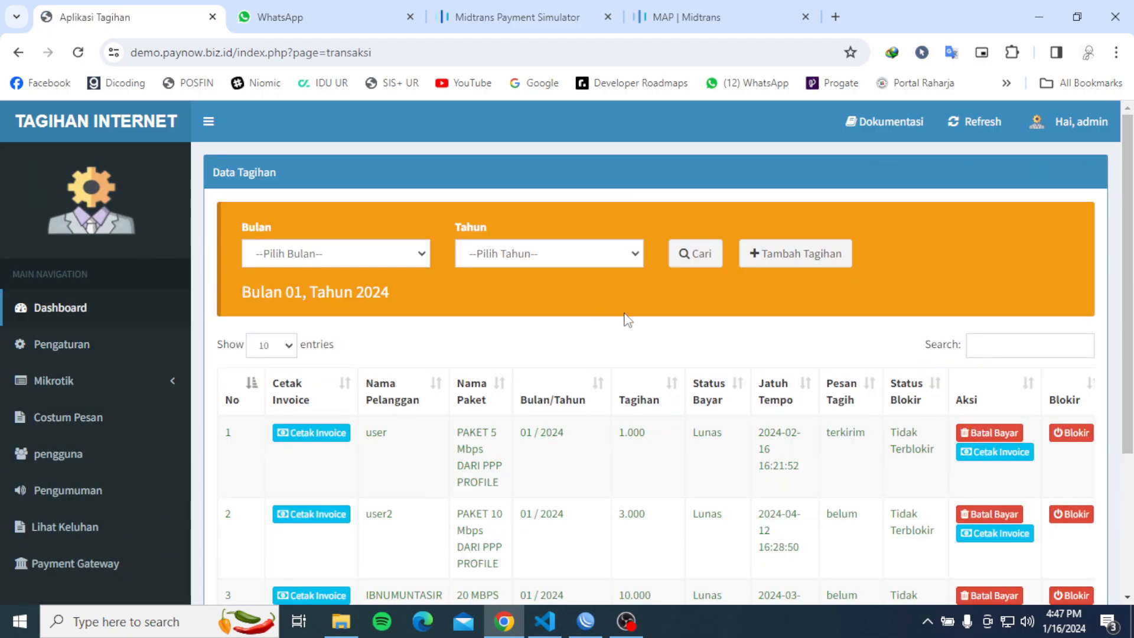
{"action": "scroll", "coordinate": [822, 397], "scroll_direction": "down", "scroll_amount": 3}
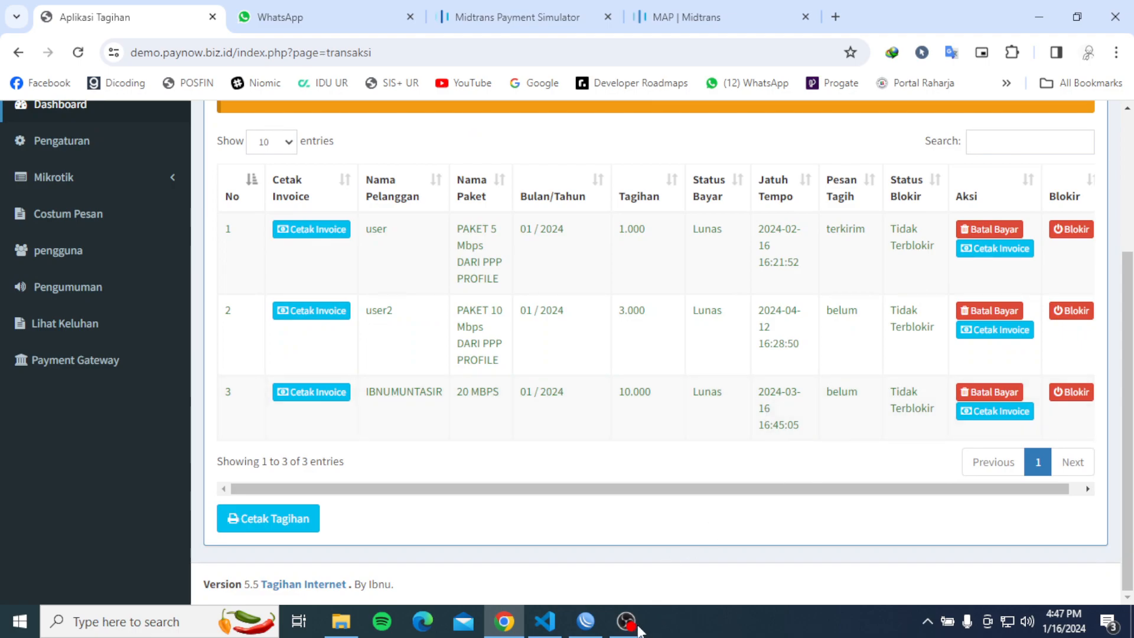
In WinBox, open PPP Secrets and check the customer's 20 MBPS secret.
{"action": "left_click", "coordinate": [585, 621]}
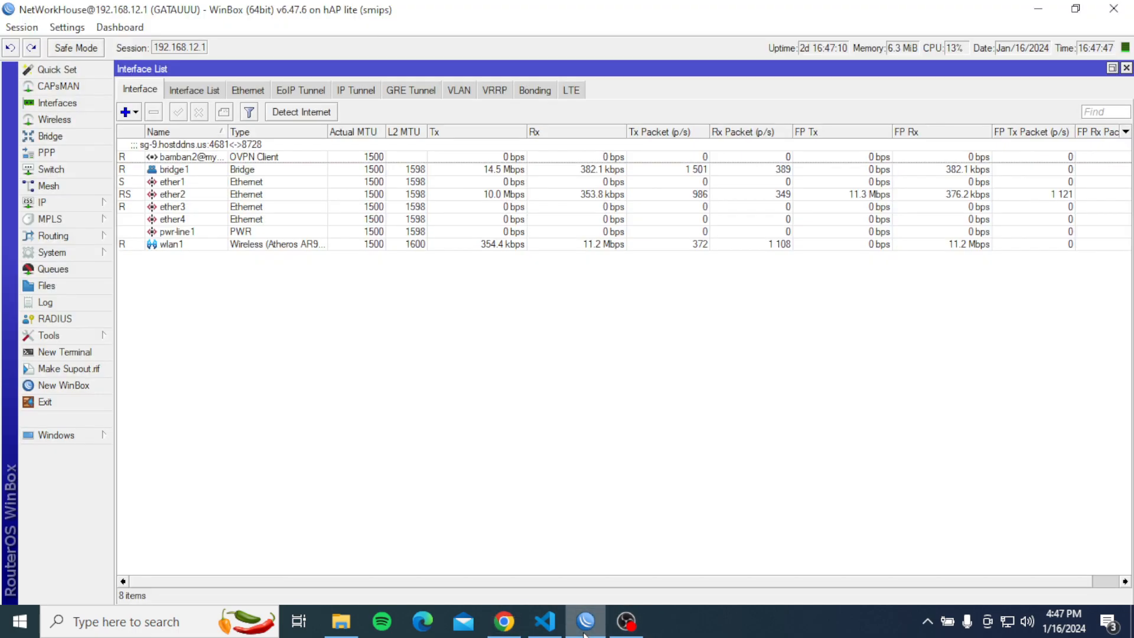
{"action": "left_click", "coordinate": [497, 163]}
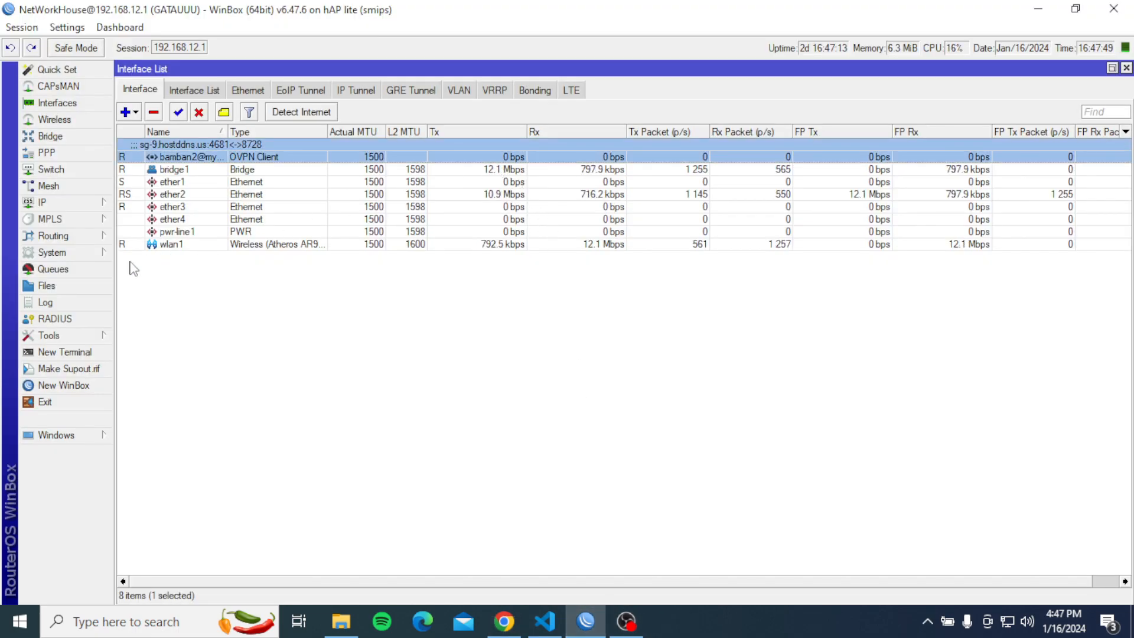
{"action": "left_click", "coordinate": [46, 153]}
{"action": "left_click", "coordinate": [190, 208]}
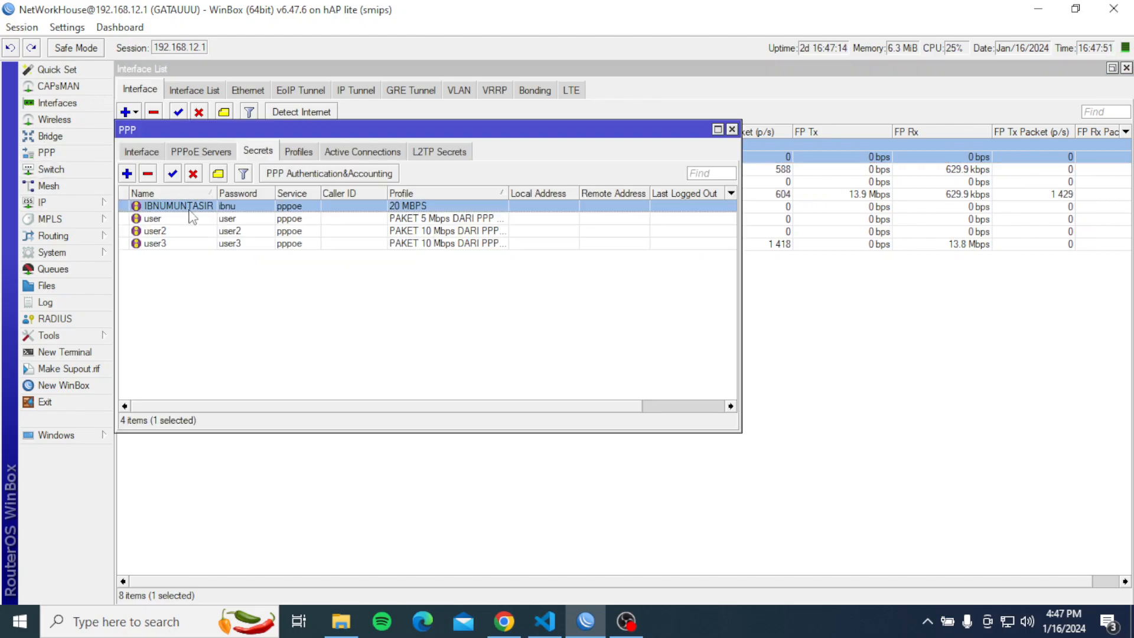
{"action": "left_click", "coordinate": [466, 398]}
Return to the billing Dashboard showing 14.000 income and balance.
{"action": "left_click", "coordinate": [504, 622]}
{"action": "scroll", "coordinate": [62, 288], "scroll_direction": "up", "scroll_amount": 3}
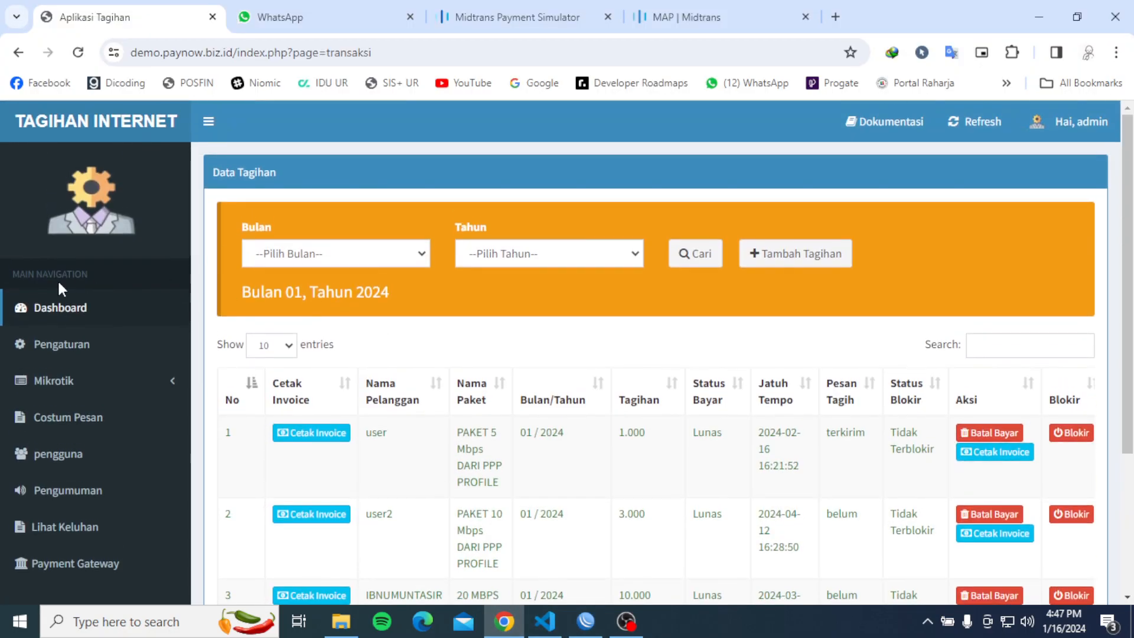
{"action": "left_click", "coordinate": [56, 310]}
{"action": "scroll", "coordinate": [81, 340], "scroll_direction": "down", "scroll_amount": 2}
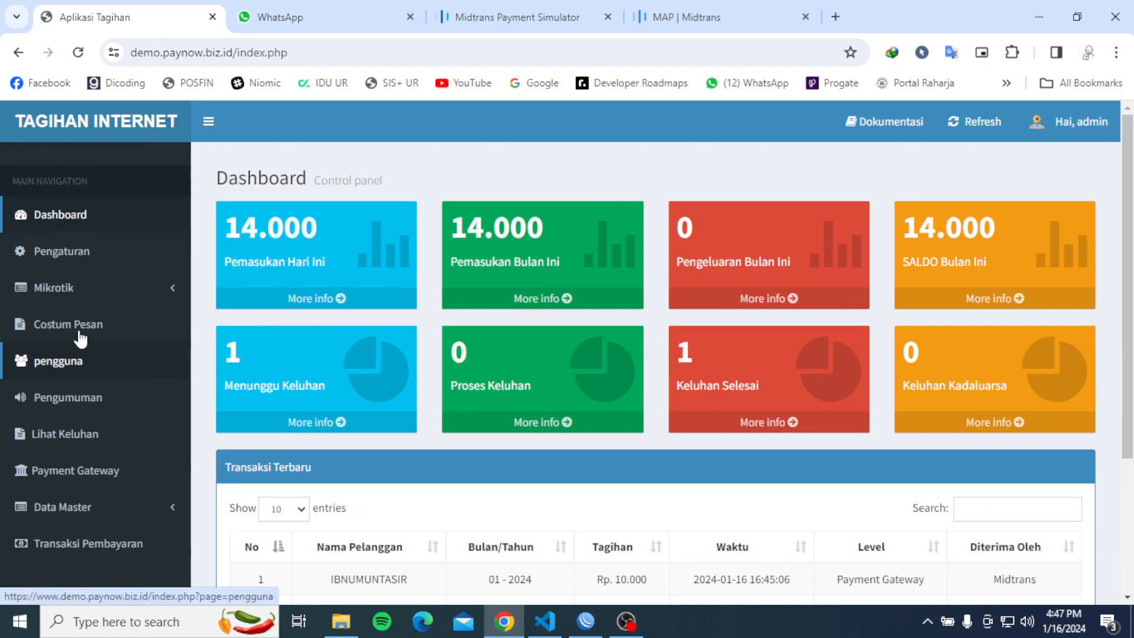
{"action": "scroll", "coordinate": [81, 340], "scroll_direction": "up", "scroll_amount": 1}
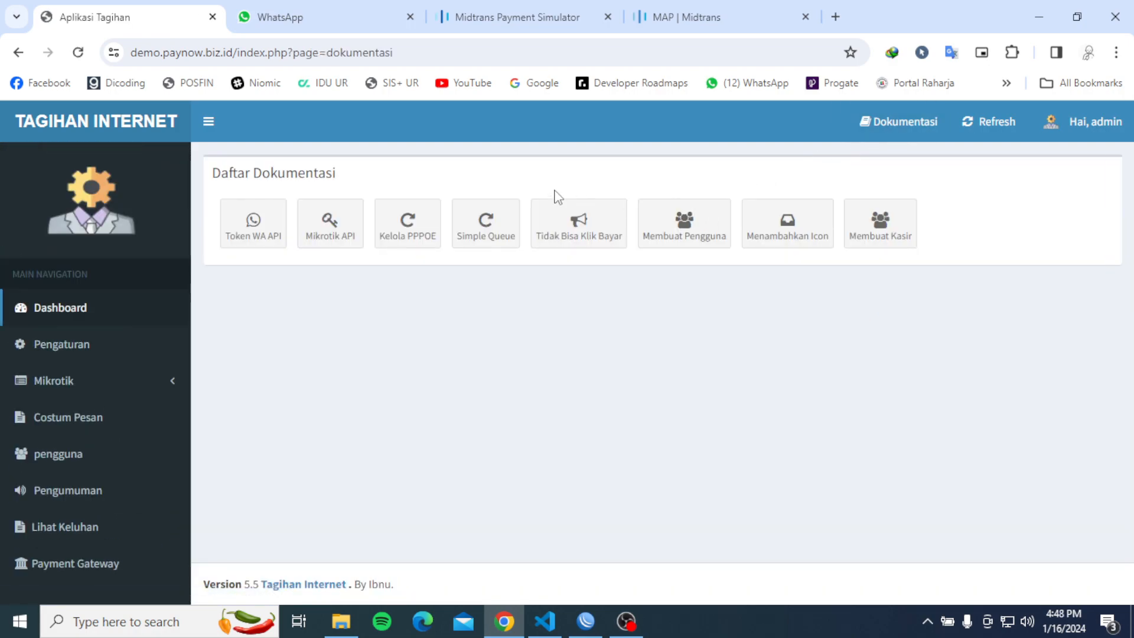
Highlight the Daftar Dokumentasi heading, then go back to the Dashboard.
{"action": "left_click_drag", "start_coordinate": [354, 180], "coordinate": [231, 183]}
{"action": "left_click", "coordinate": [215, 188]}
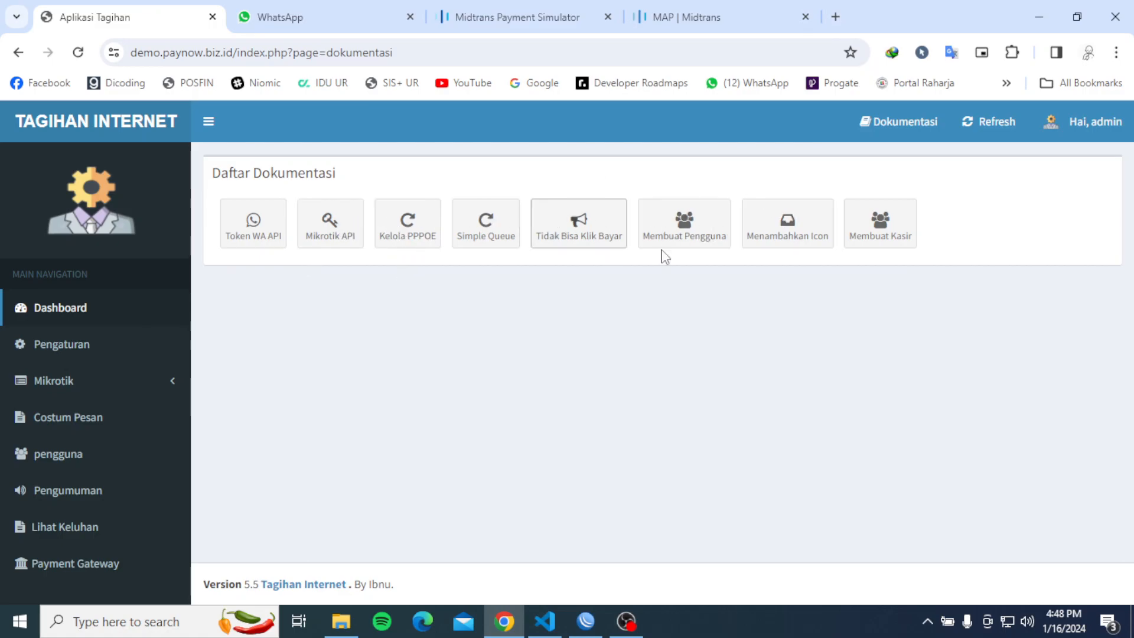
{"action": "left_click", "coordinate": [44, 315]}
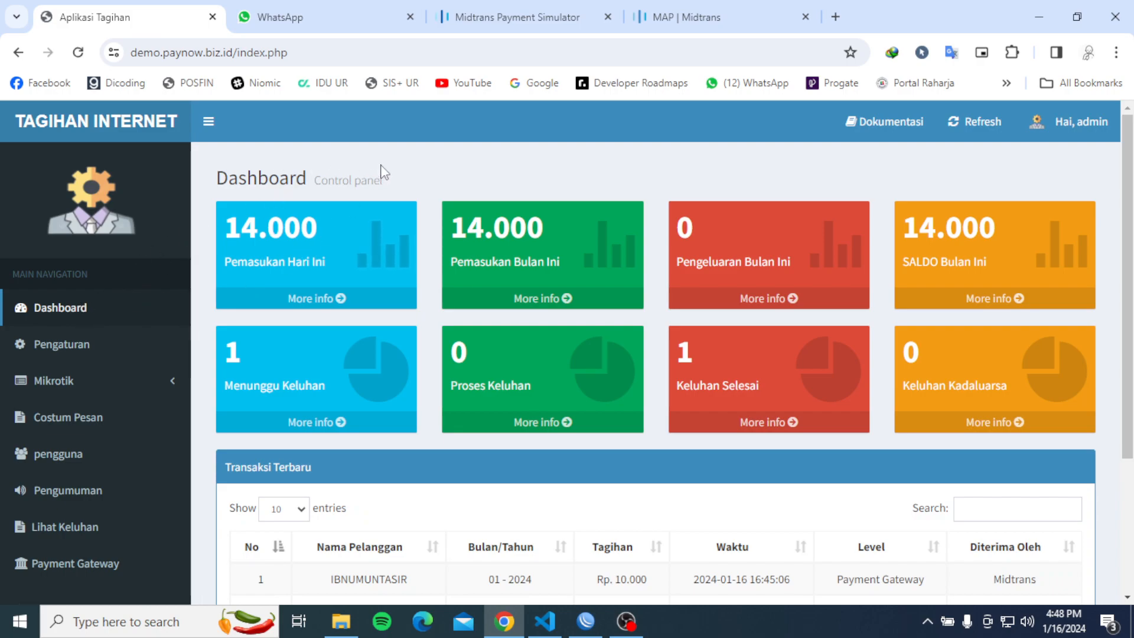
{"action": "right_click", "coordinate": [382, 172]}
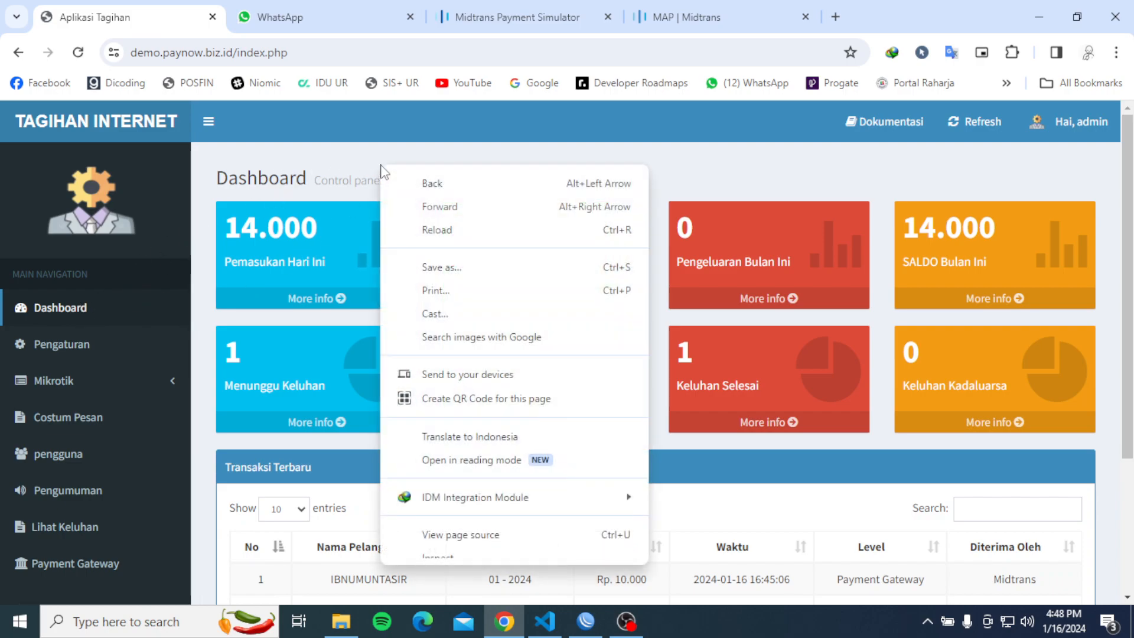
{"action": "left_click", "coordinate": [469, 551]}
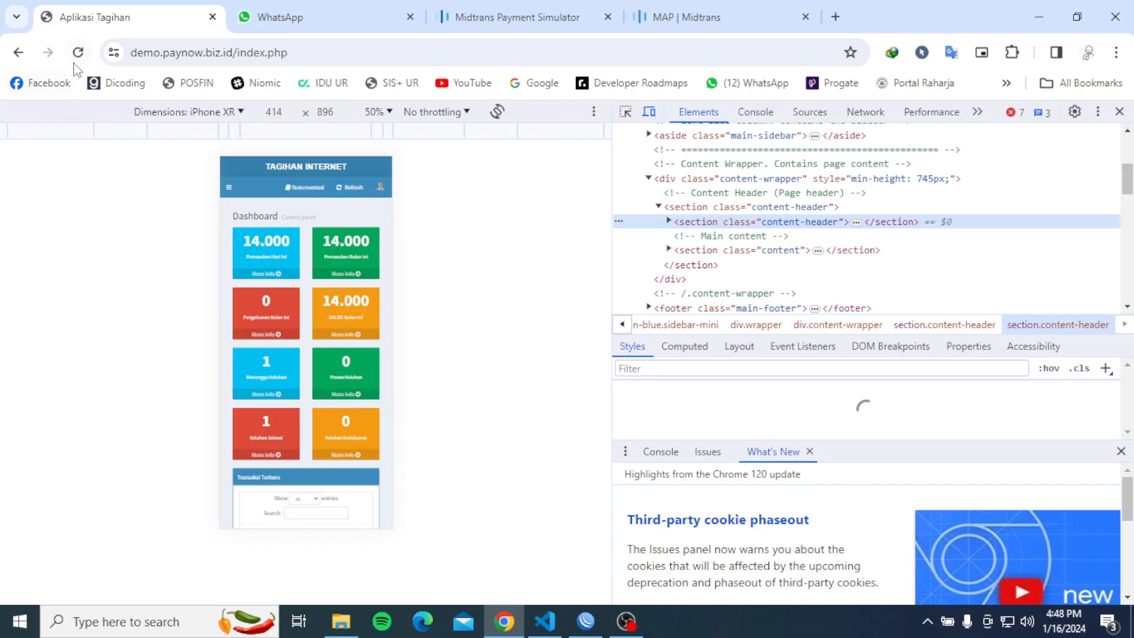
{"action": "left_click", "coordinate": [75, 56]}
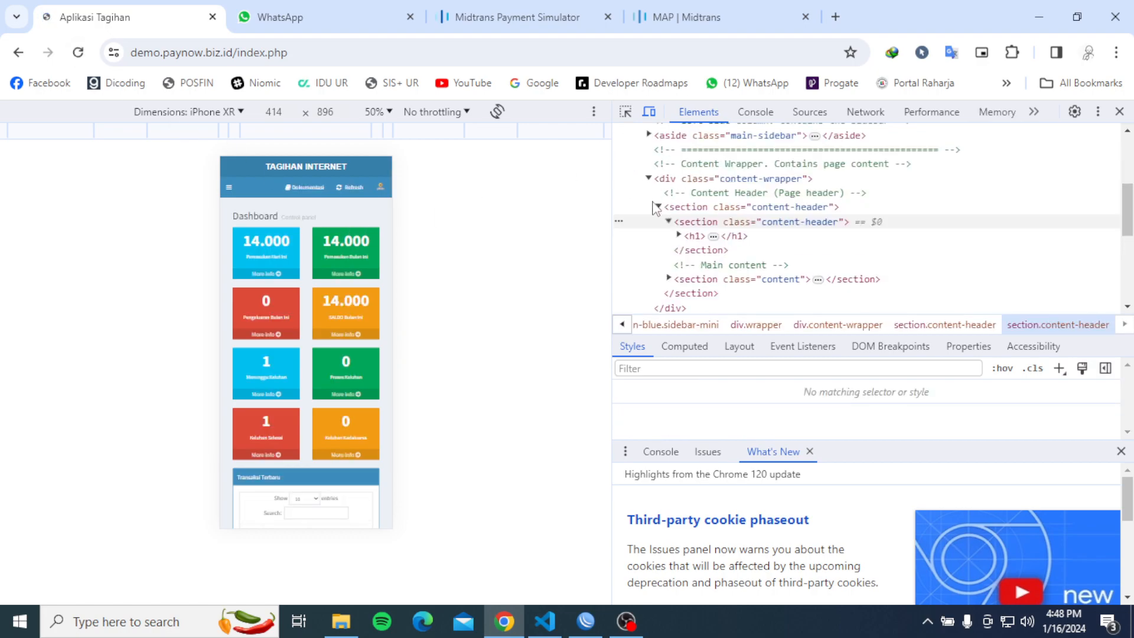
{"action": "left_click_drag", "start_coordinate": [612, 239], "coordinate": [926, 239]}
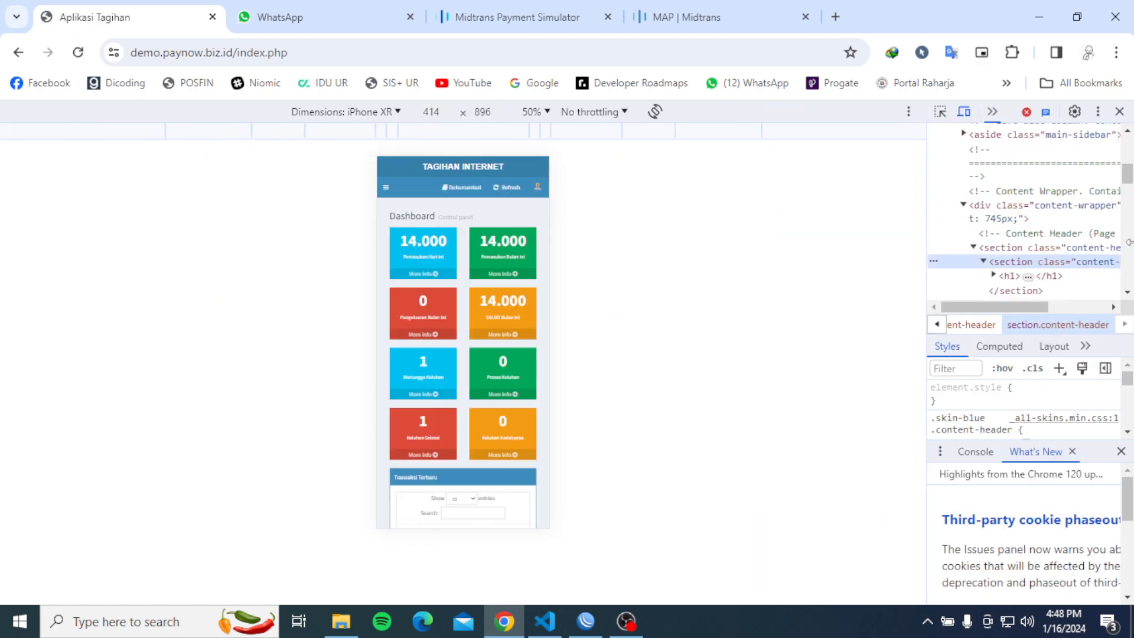
{"action": "scroll", "coordinate": [463, 390], "scroll_direction": "down", "scroll_amount": 5}
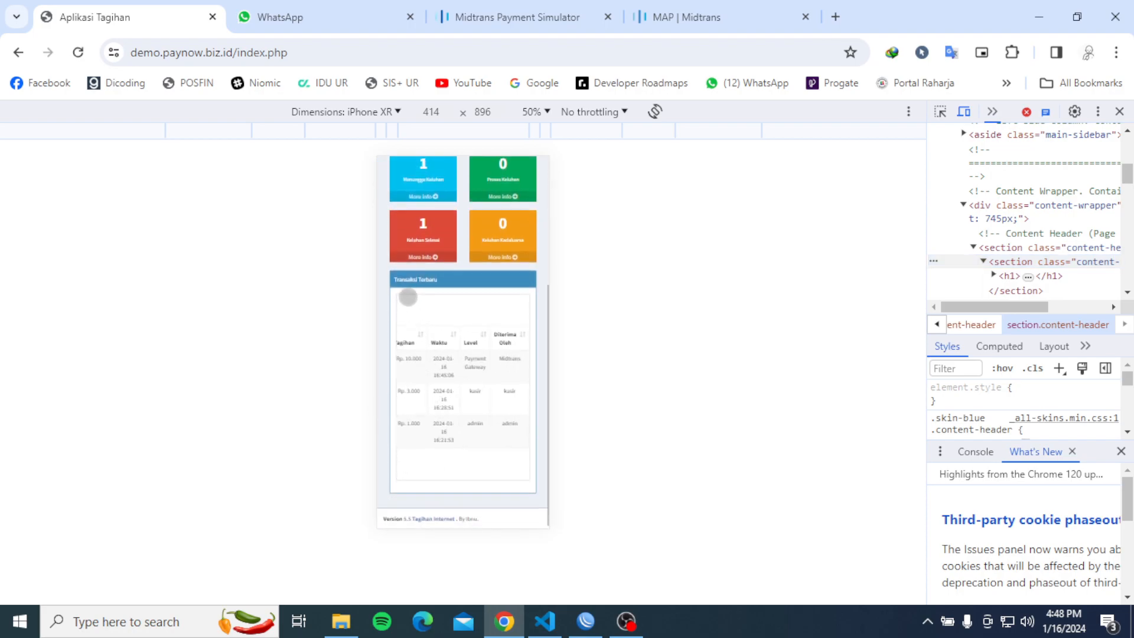
{"action": "scroll", "coordinate": [413, 278], "scroll_direction": "up", "scroll_amount": 5}
{"action": "left_click", "coordinate": [387, 189]}
{"action": "left_click", "coordinate": [415, 301]}
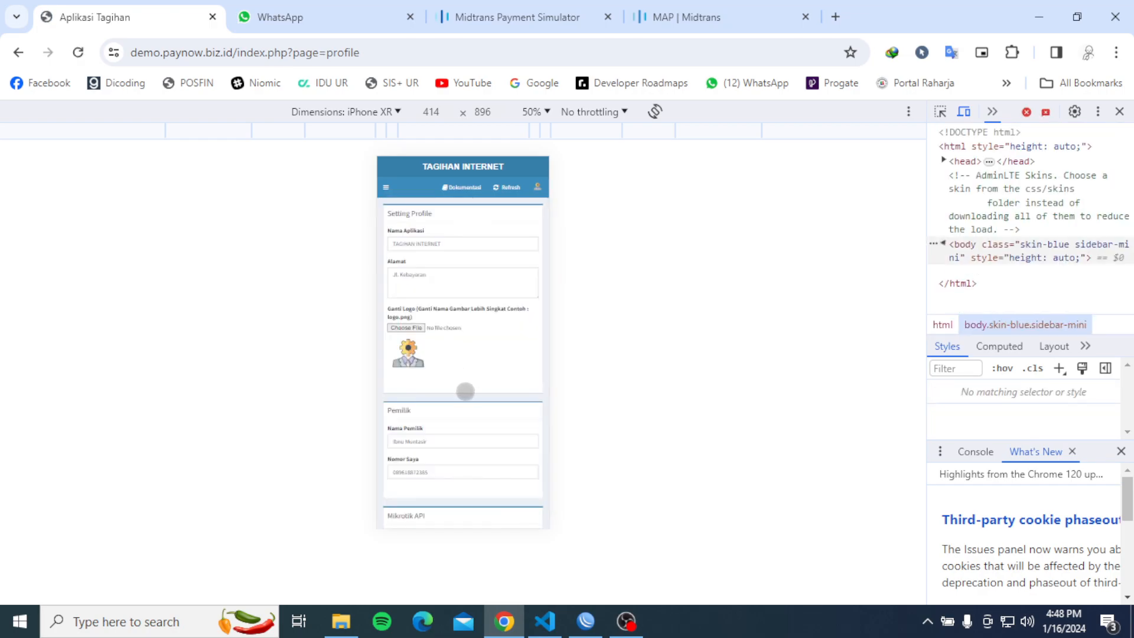
{"action": "scroll", "coordinate": [463, 392], "scroll_direction": "down", "scroll_amount": 5}
{"action": "scroll", "coordinate": [477, 414], "scroll_direction": "up", "scroll_amount": 5}
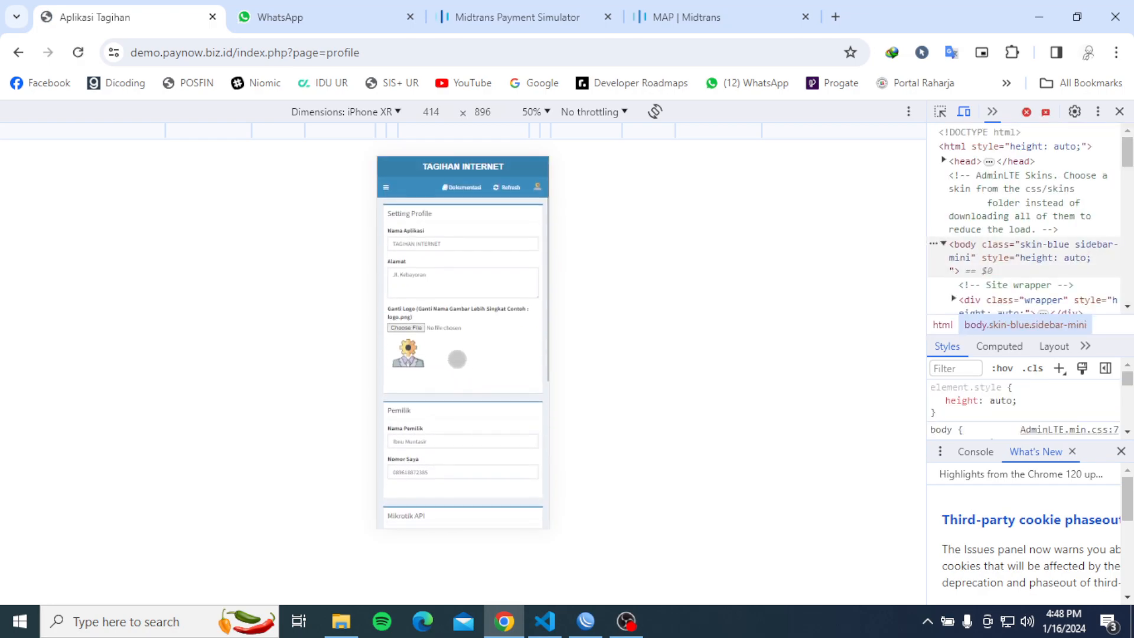
{"action": "left_click", "coordinate": [386, 188]}
{"action": "left_click", "coordinate": [386, 188]}
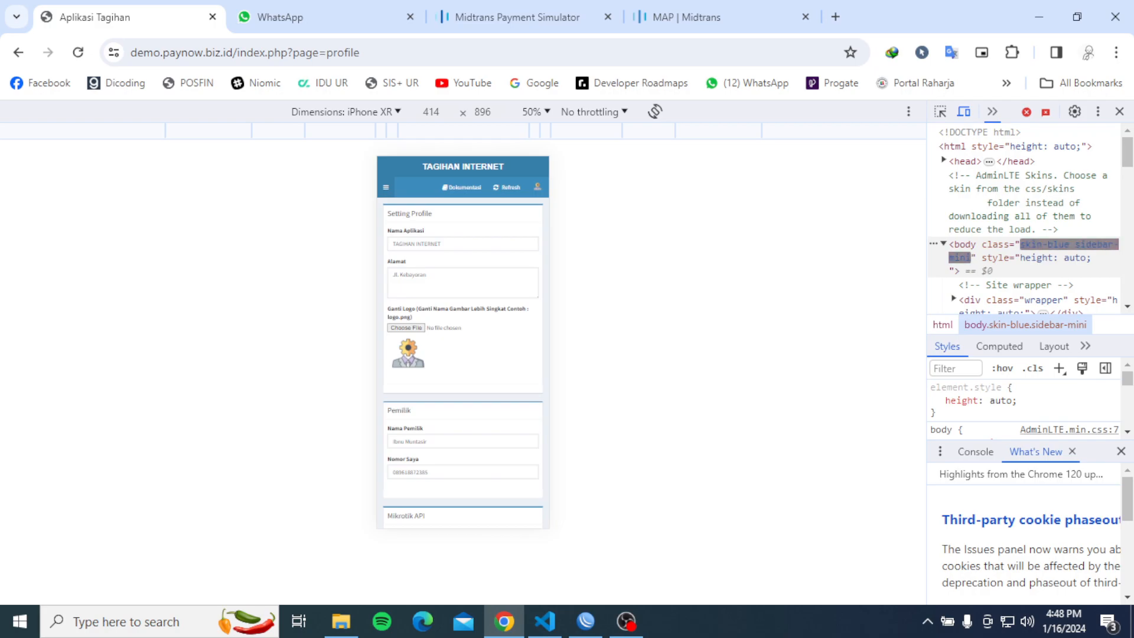
{"action": "left_click", "coordinate": [1119, 112]}
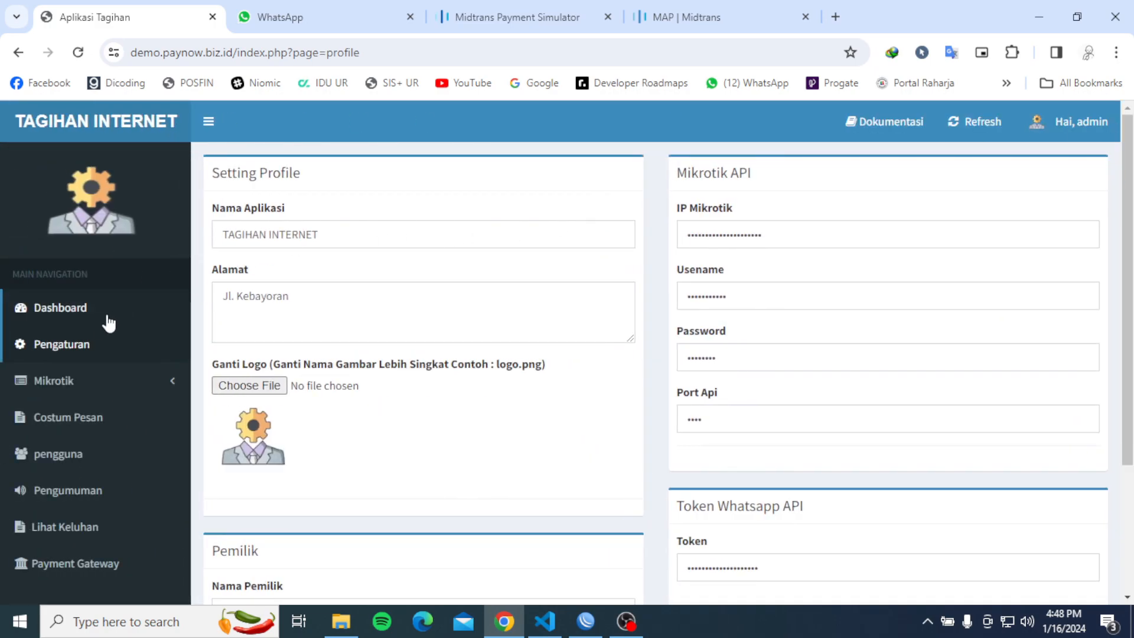
{"action": "left_click", "coordinate": [81, 309]}
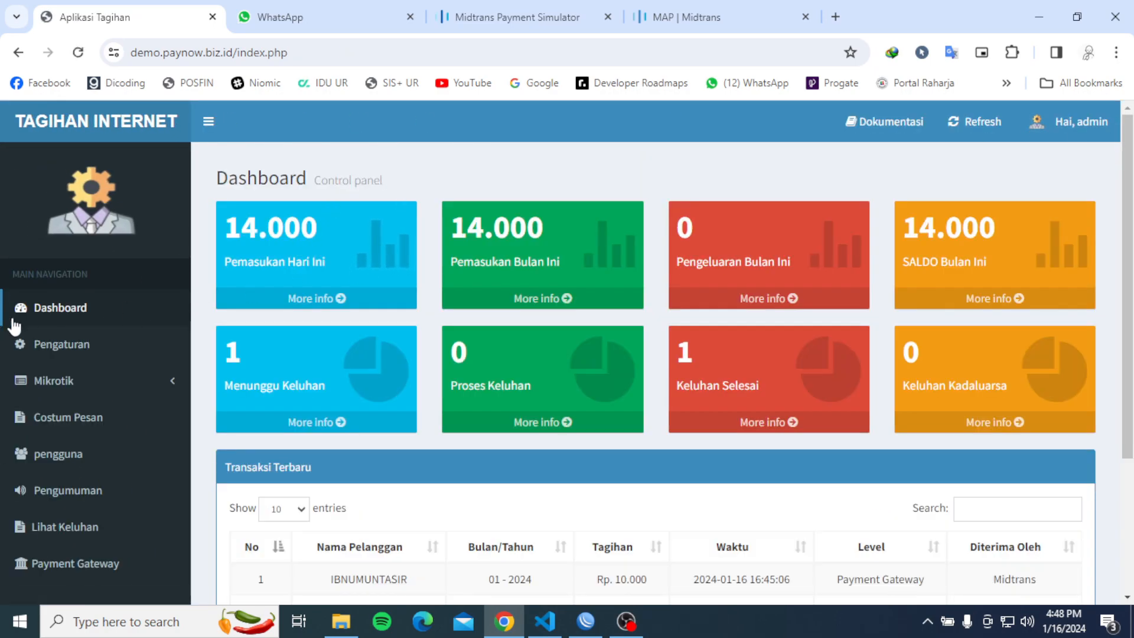
{"action": "scroll", "coordinate": [17, 343], "scroll_direction": "down", "scroll_amount": 3}
{"action": "scroll", "coordinate": [71, 363], "scroll_direction": "up", "scroll_amount": 3}
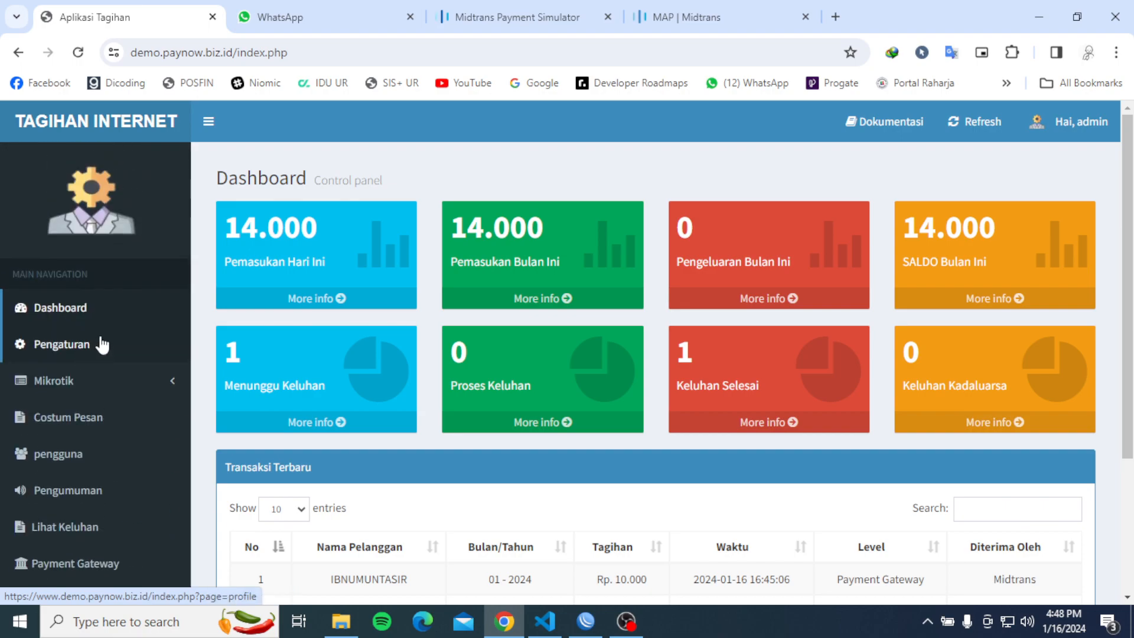